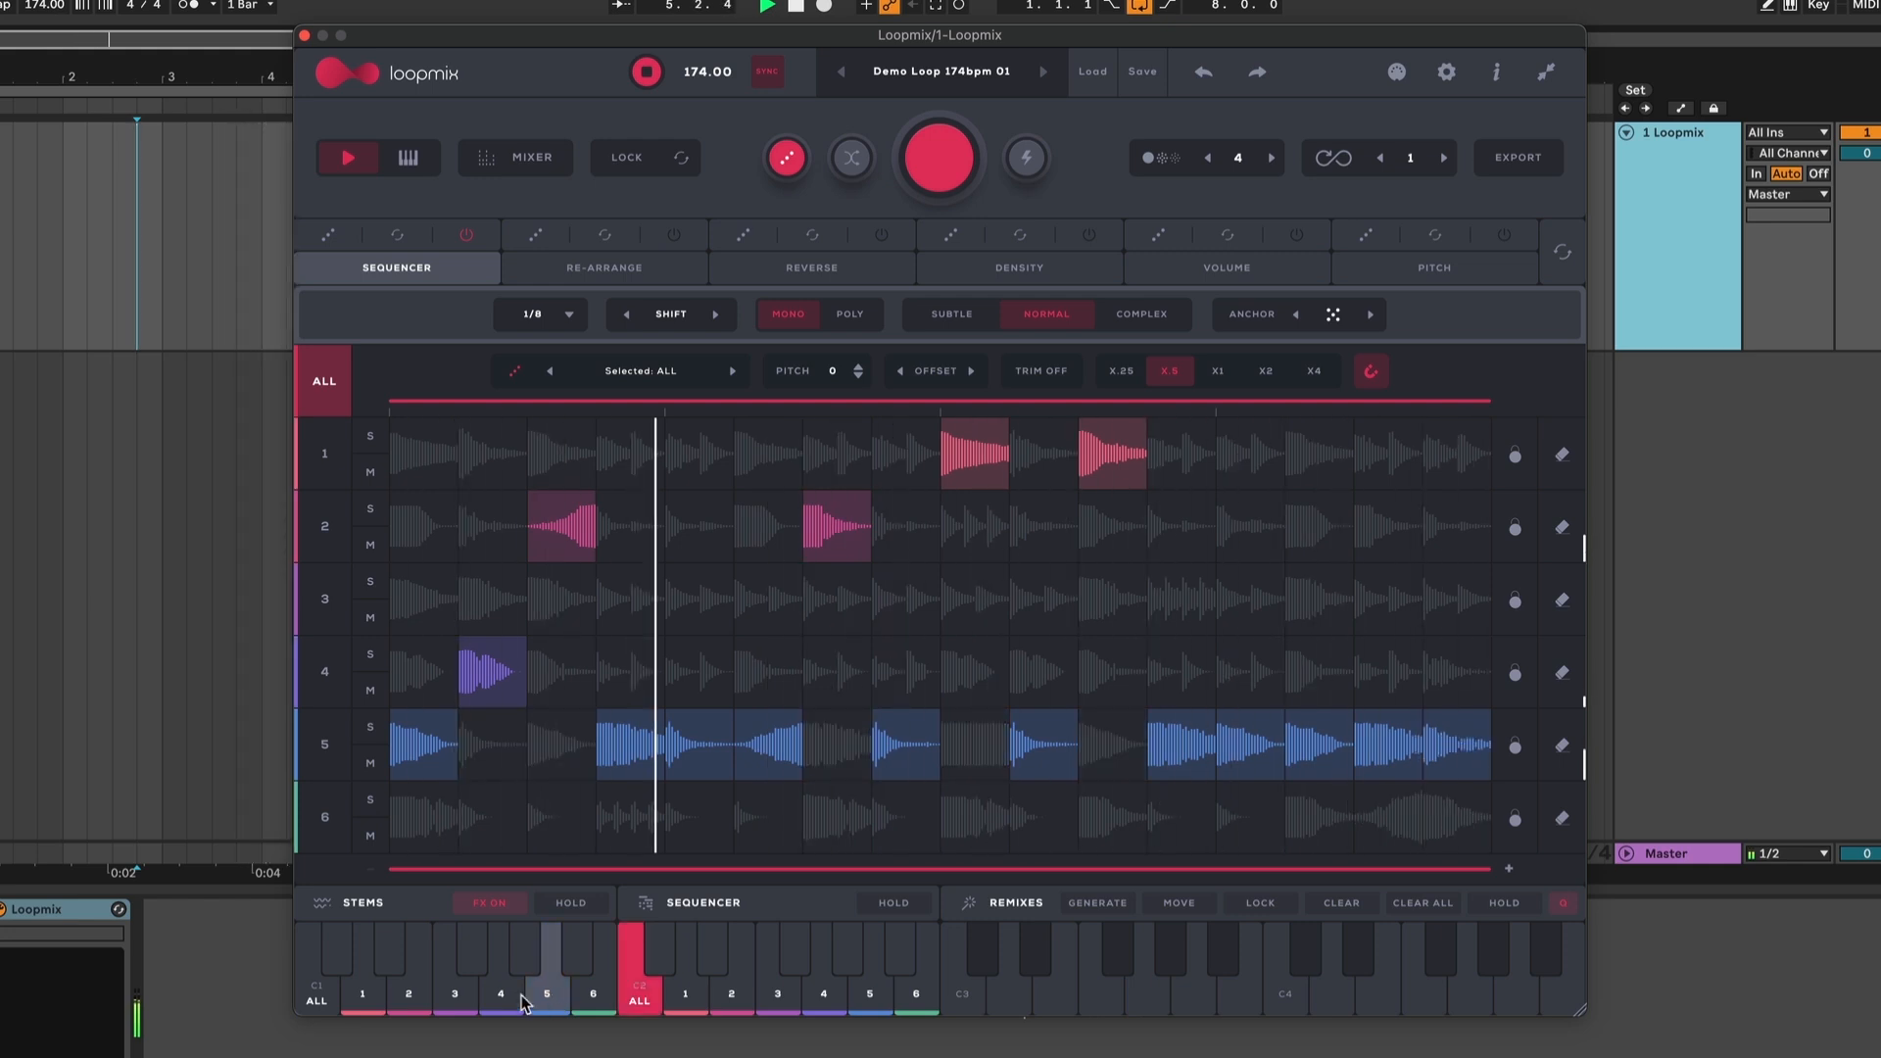
Play stem 2 from the keyboard and generate a new random sequencer pattern for all tracks
{"action": "left_click", "coordinate": [409, 995]}
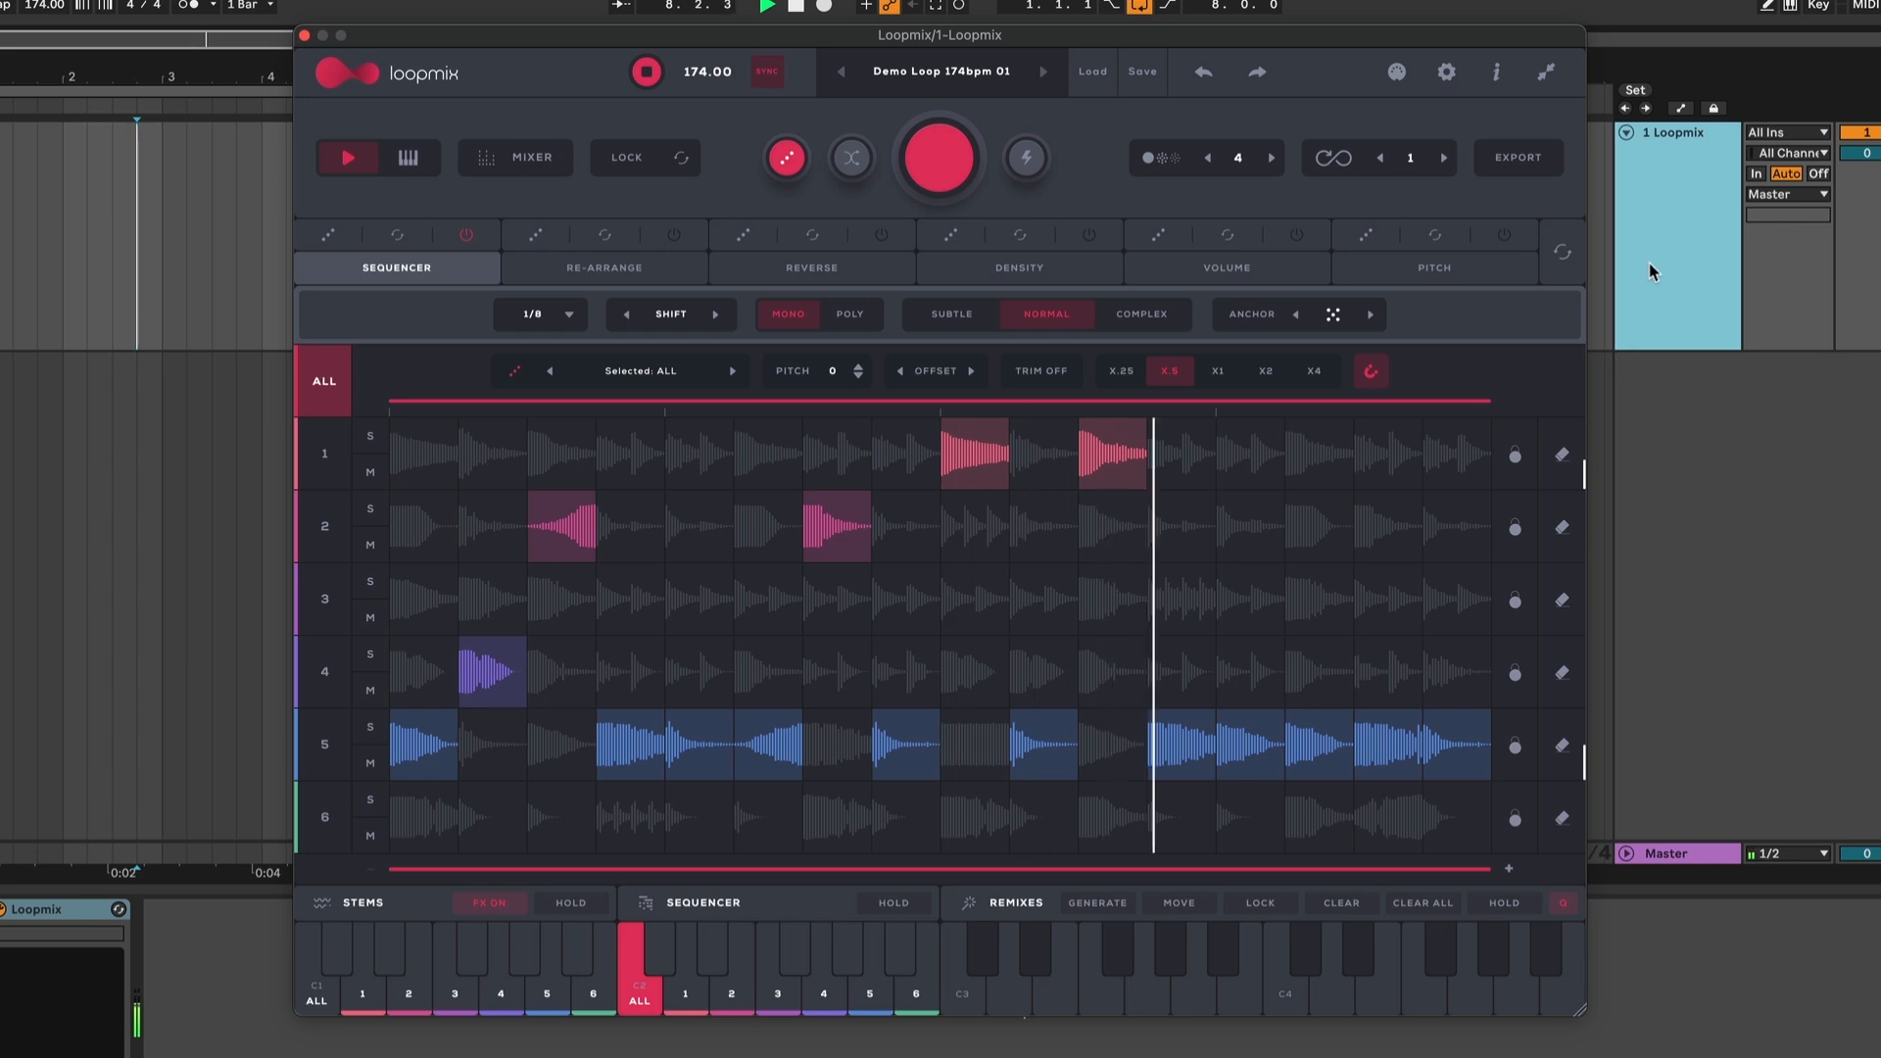
{"action": "left_click", "coordinate": [970, 164]}
{"action": "left_click", "coordinate": [945, 159]}
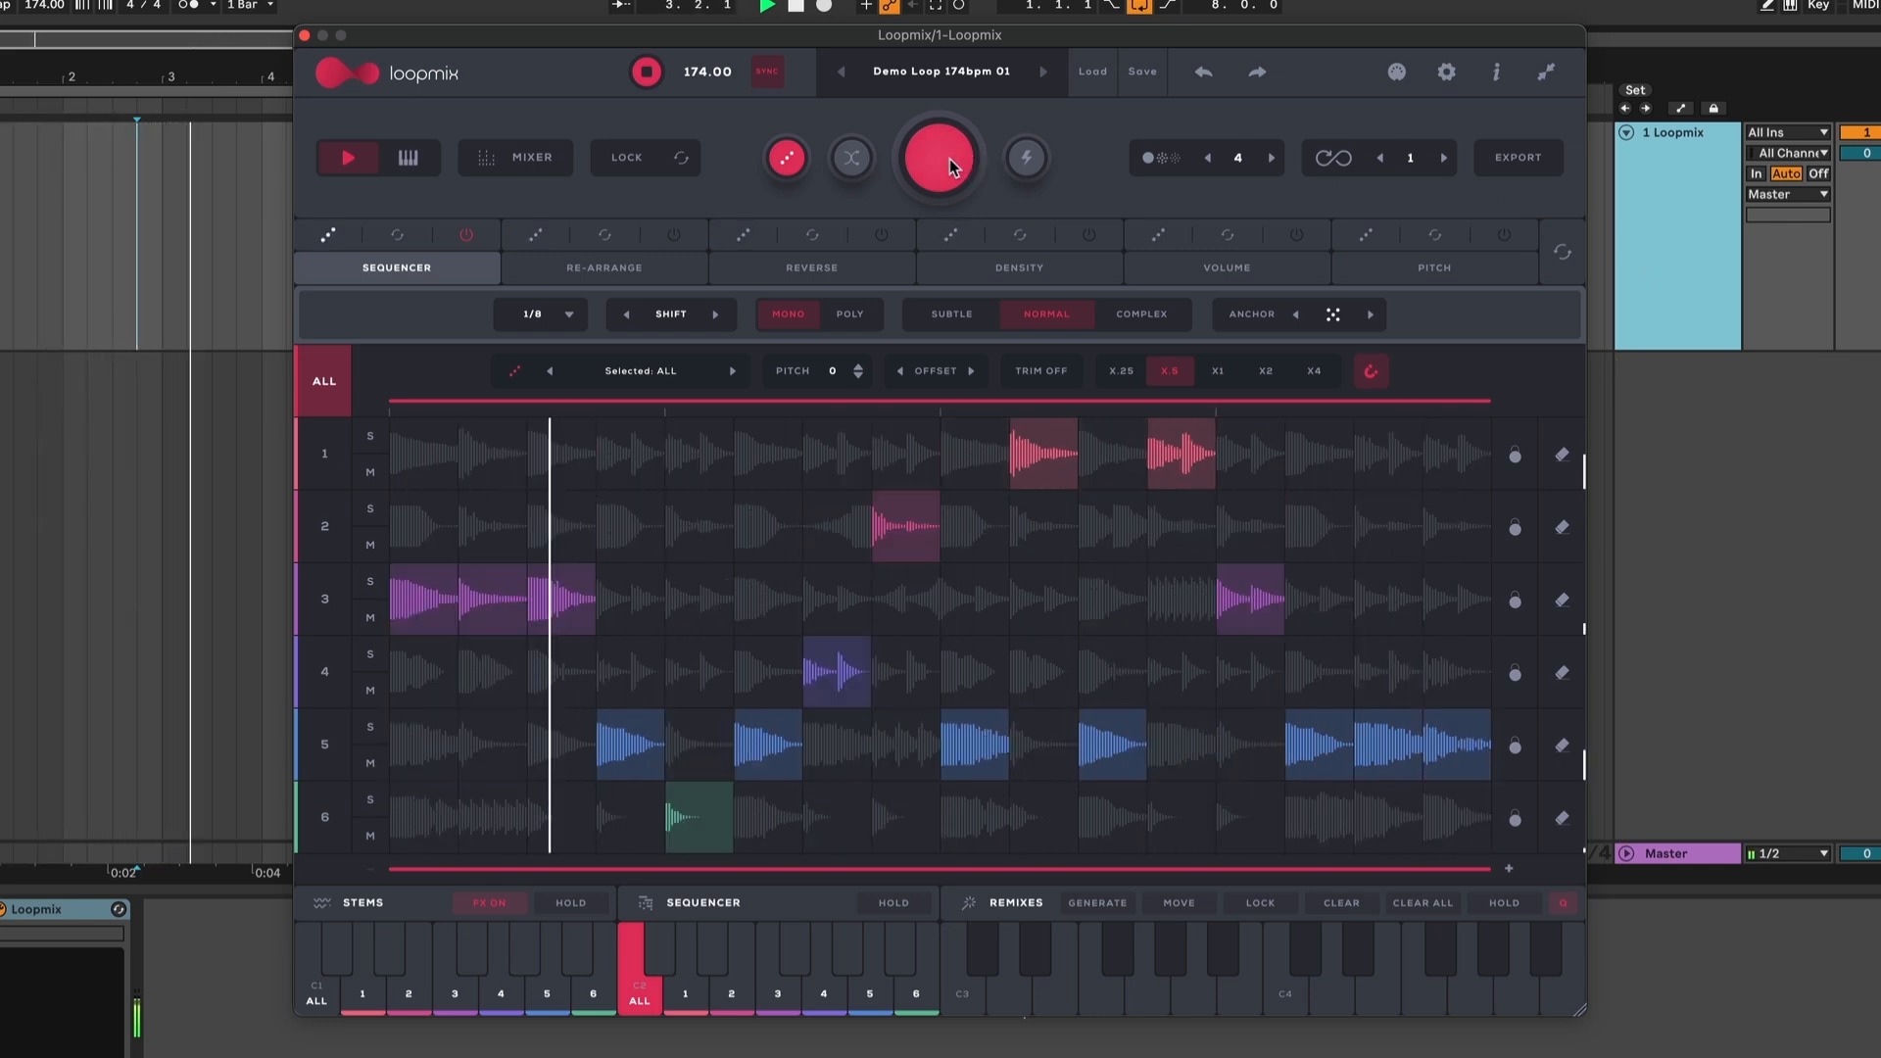
Activate slices 14 and 5 on track 2, slice 15 on track 1, slice 10 on track 4 and slice 6 on track 3
{"action": "left_click", "coordinate": [1313, 526]}
{"action": "left_click", "coordinate": [1386, 453]}
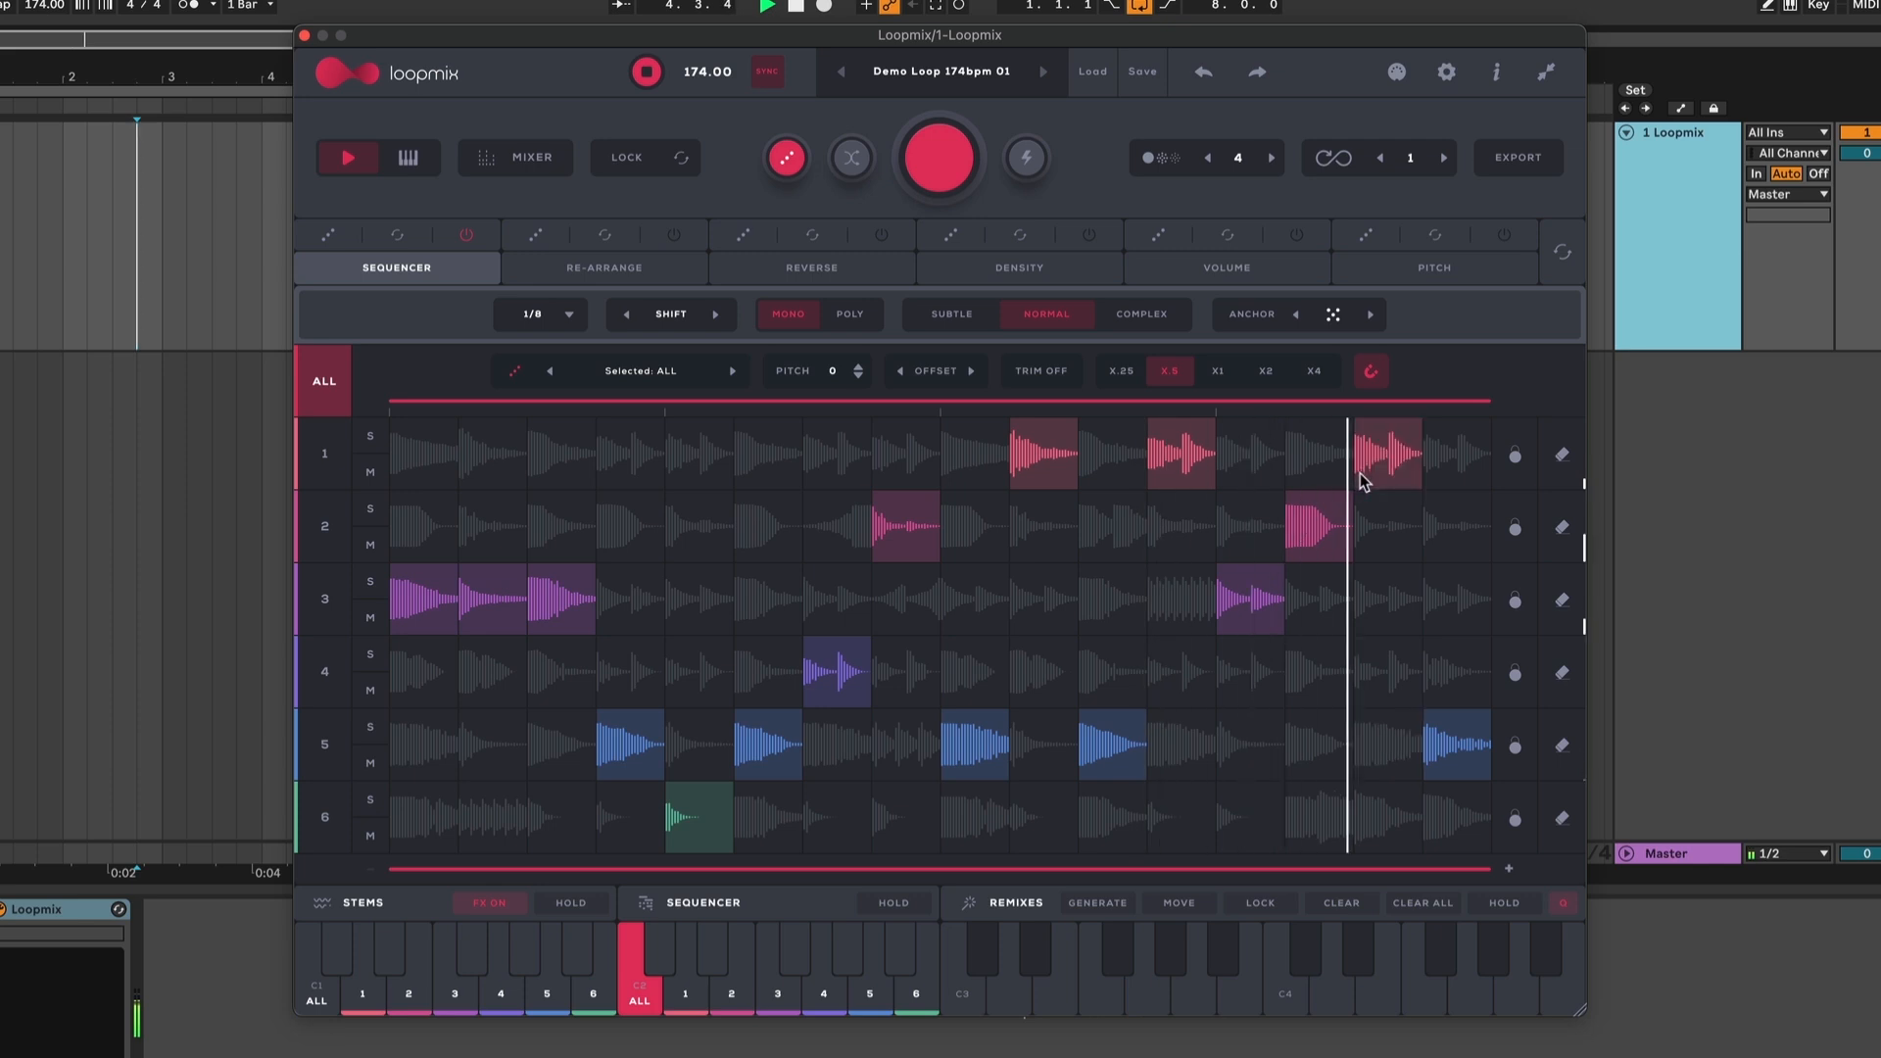
{"action": "left_click", "coordinate": [1054, 661]}
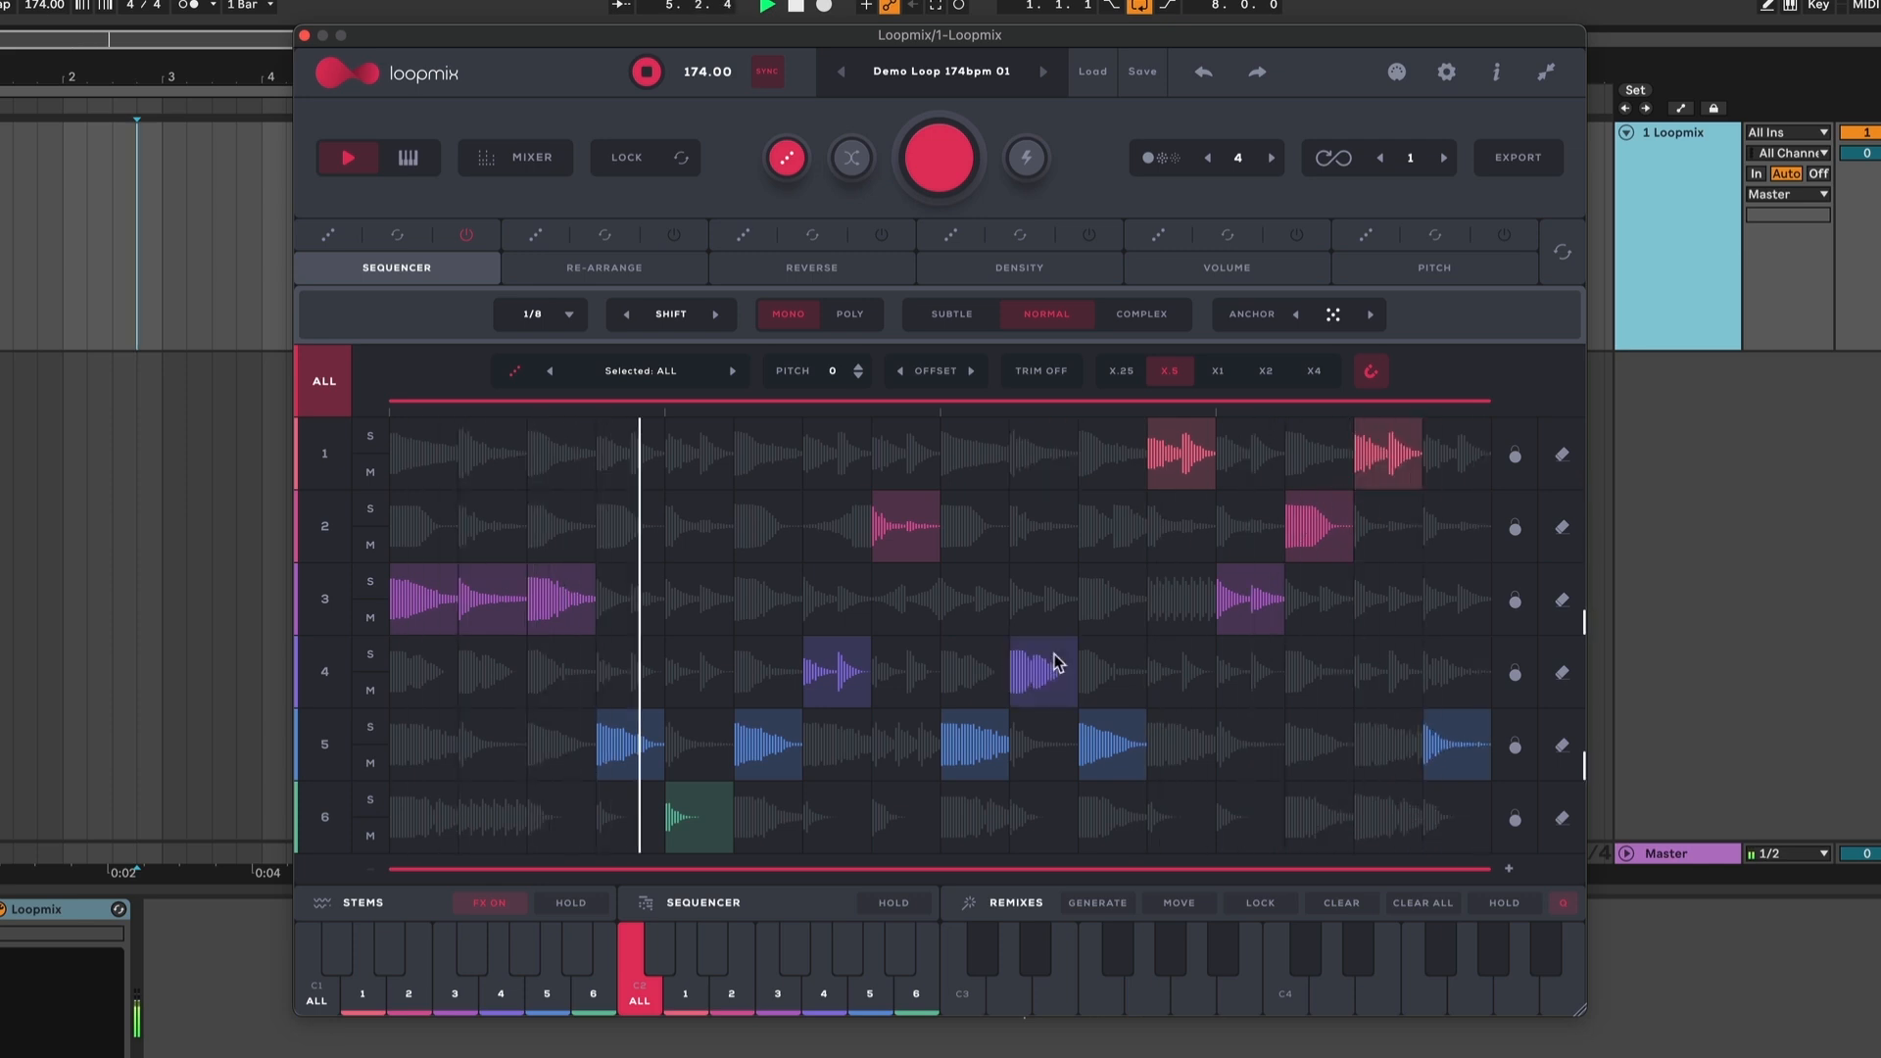
{"action": "left_click", "coordinate": [755, 608]}
{"action": "left_click", "coordinate": [692, 535]}
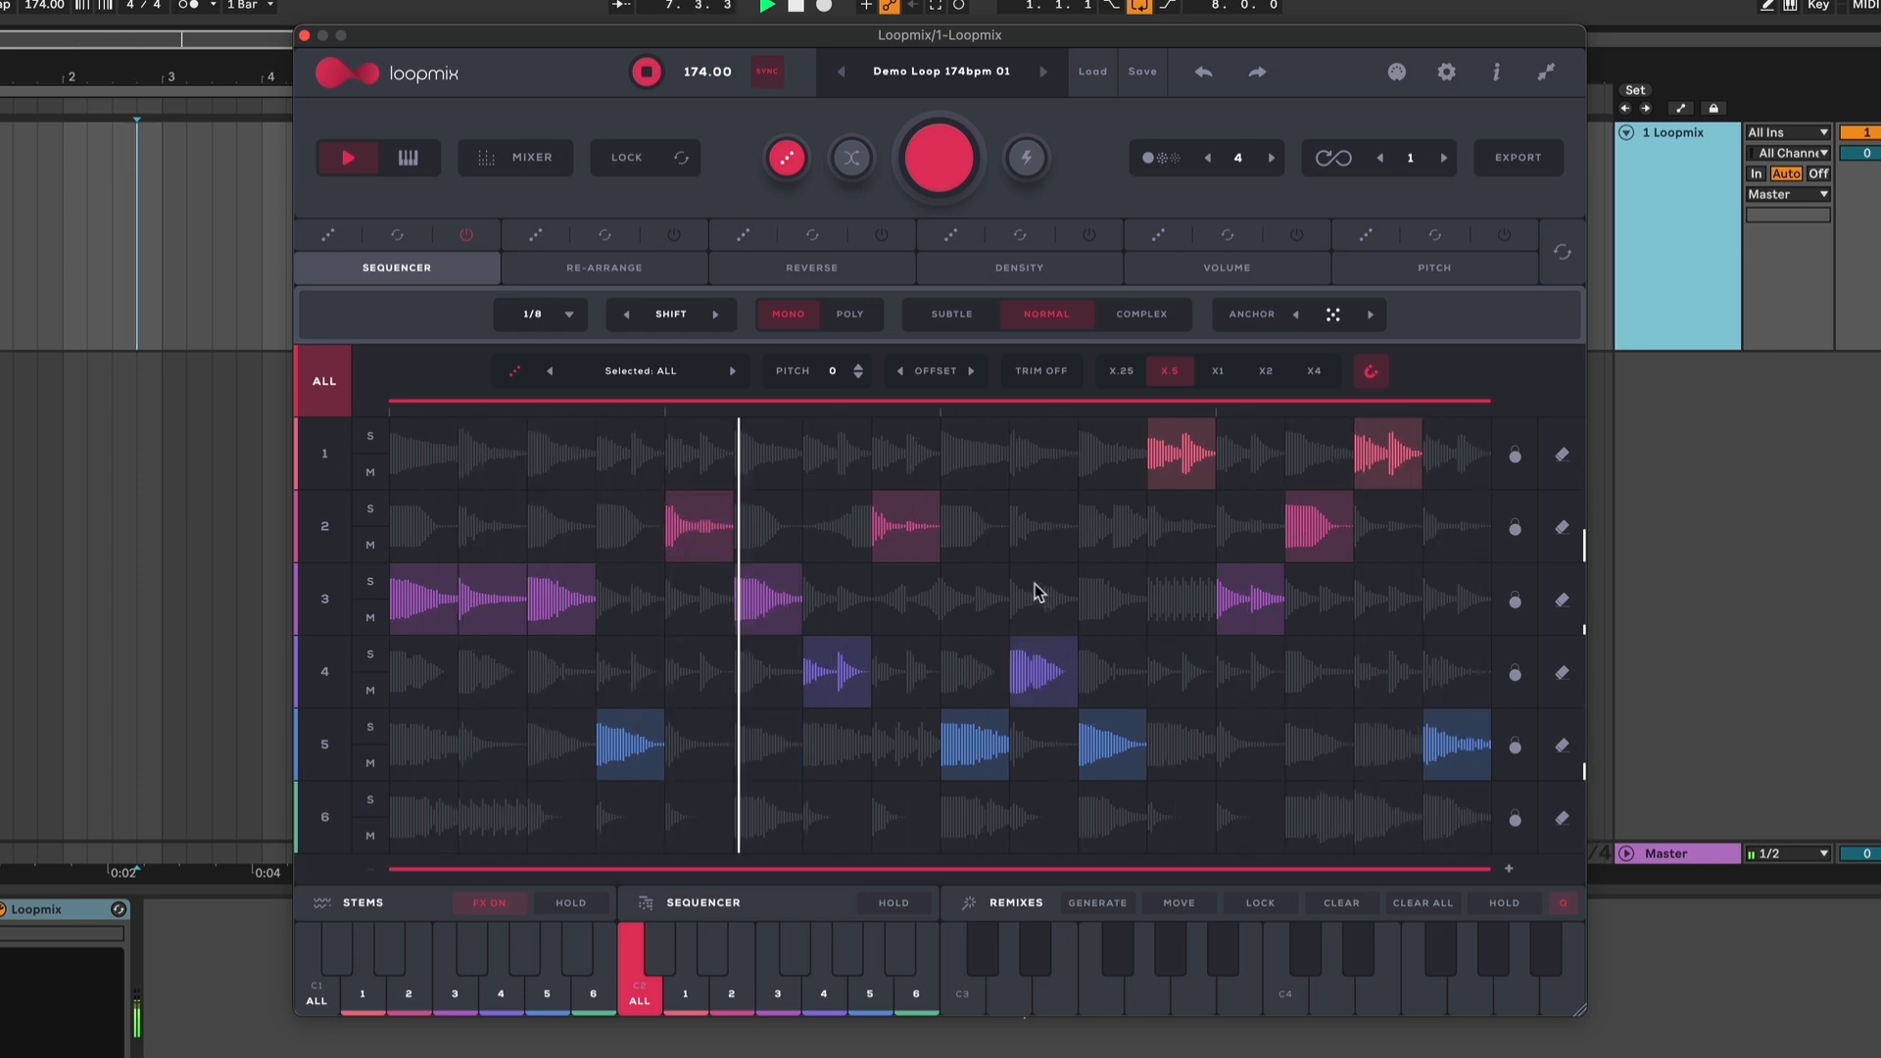
Re-arrange slices so track 4 slice 7 plays slice 10, track 3 slice 2 plays slice 6, and track 2 slice 8 plays slice 9
{"action": "left_click", "coordinate": [576, 272]}
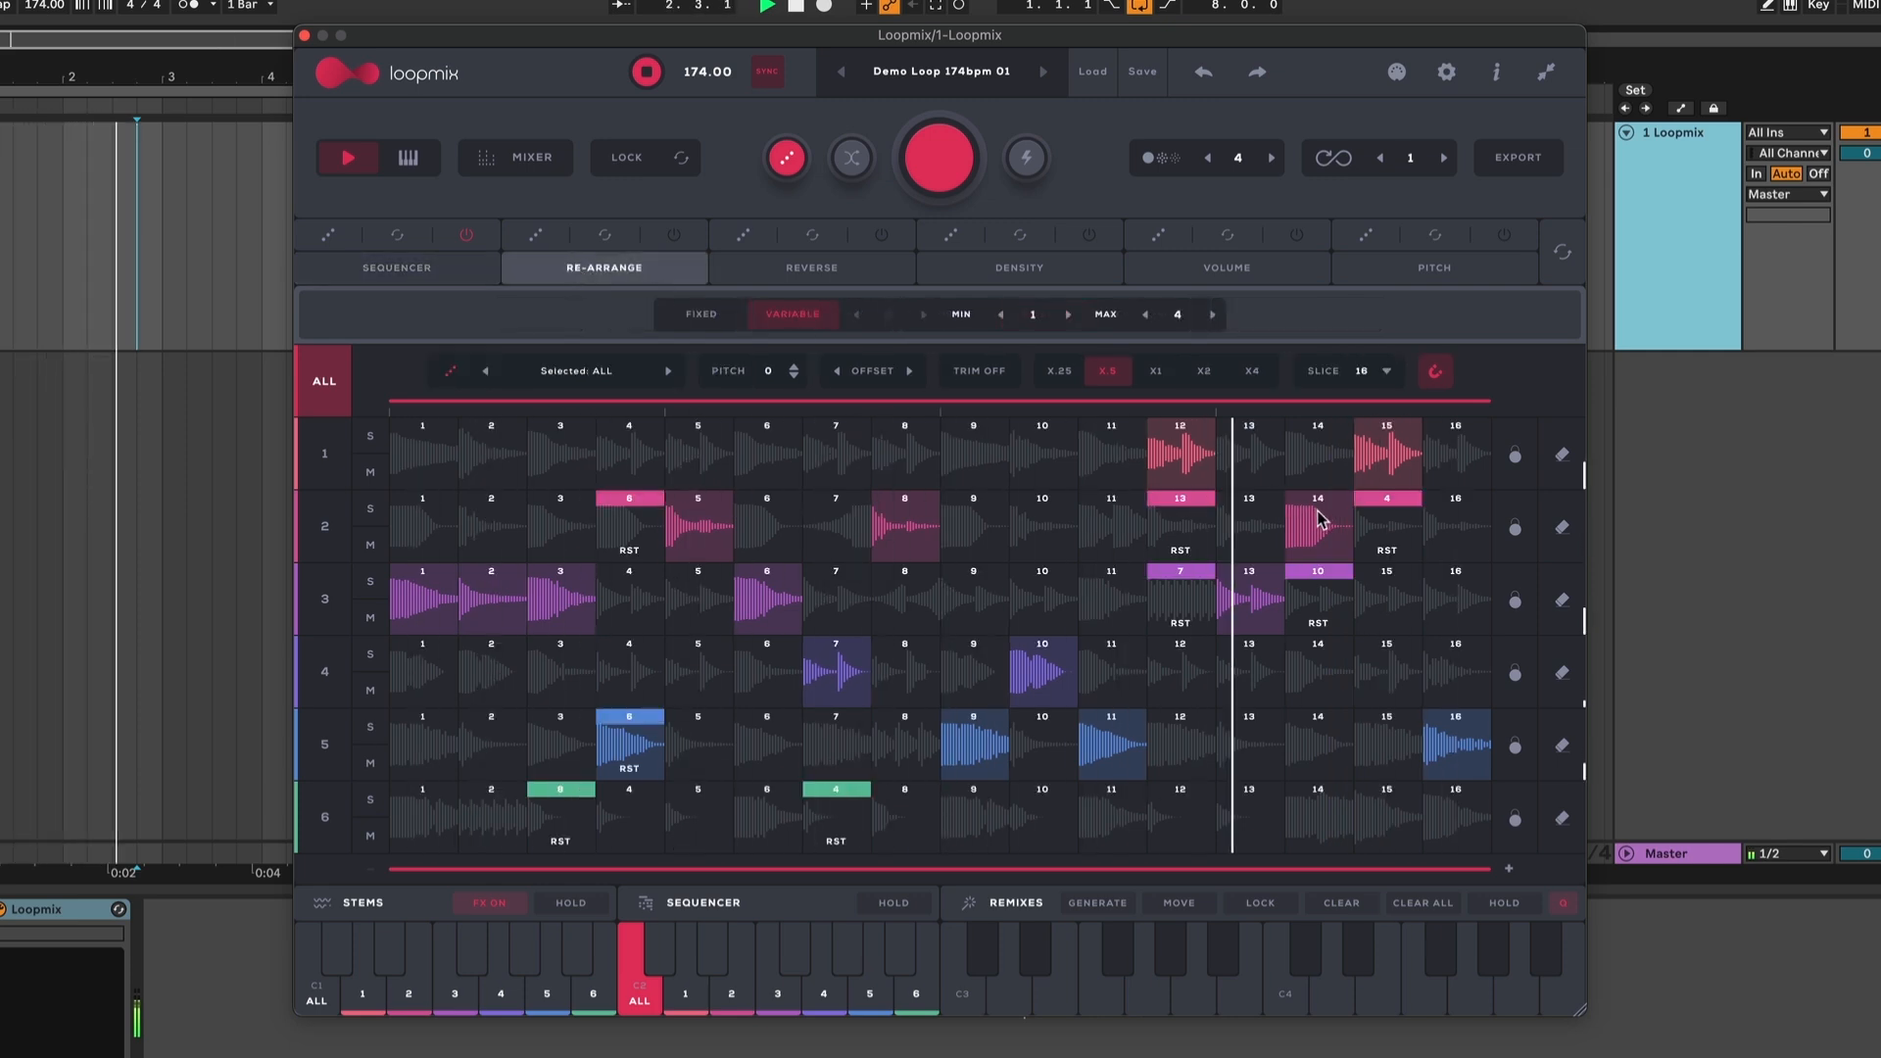
{"action": "left_click_drag", "start_coordinate": [1041, 670], "coordinate": [825, 671]}
{"action": "left_click_drag", "start_coordinate": [767, 599], "coordinate": [492, 605]}
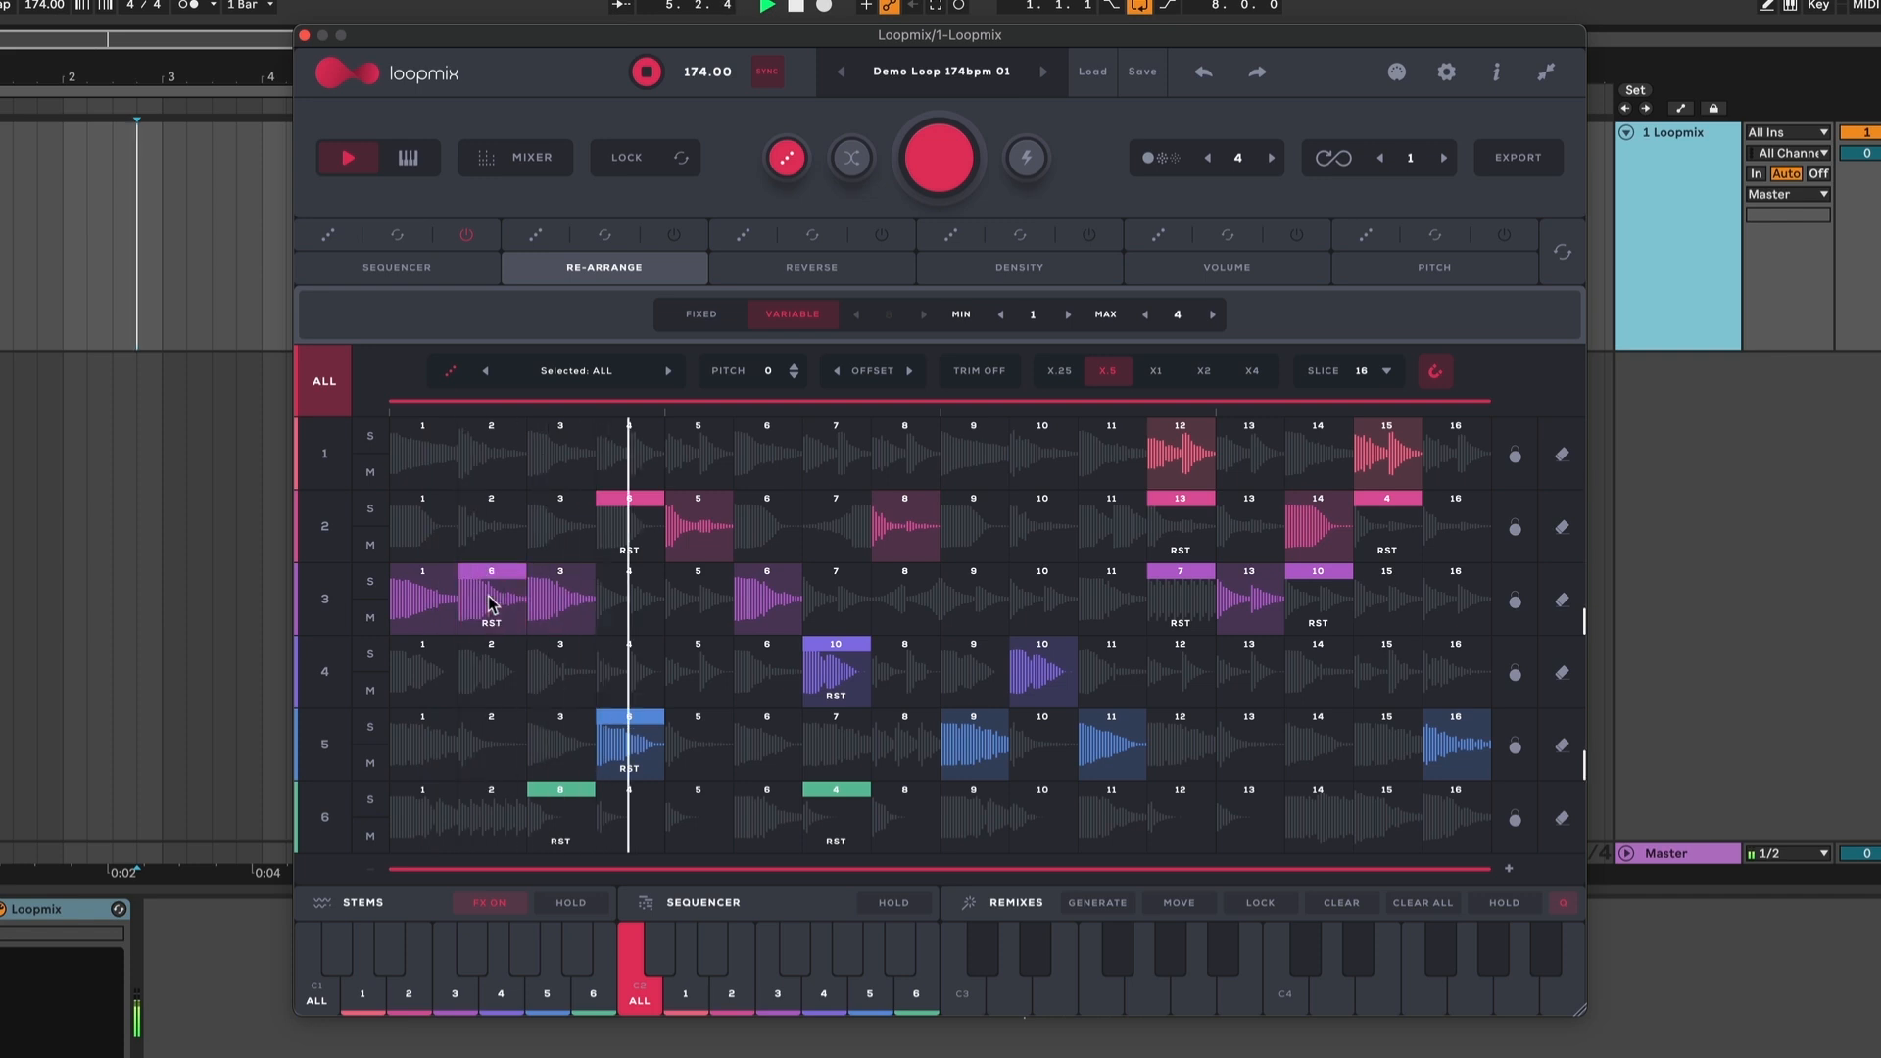
{"action": "left_click_drag", "start_coordinate": [696, 524], "coordinate": [911, 524]}
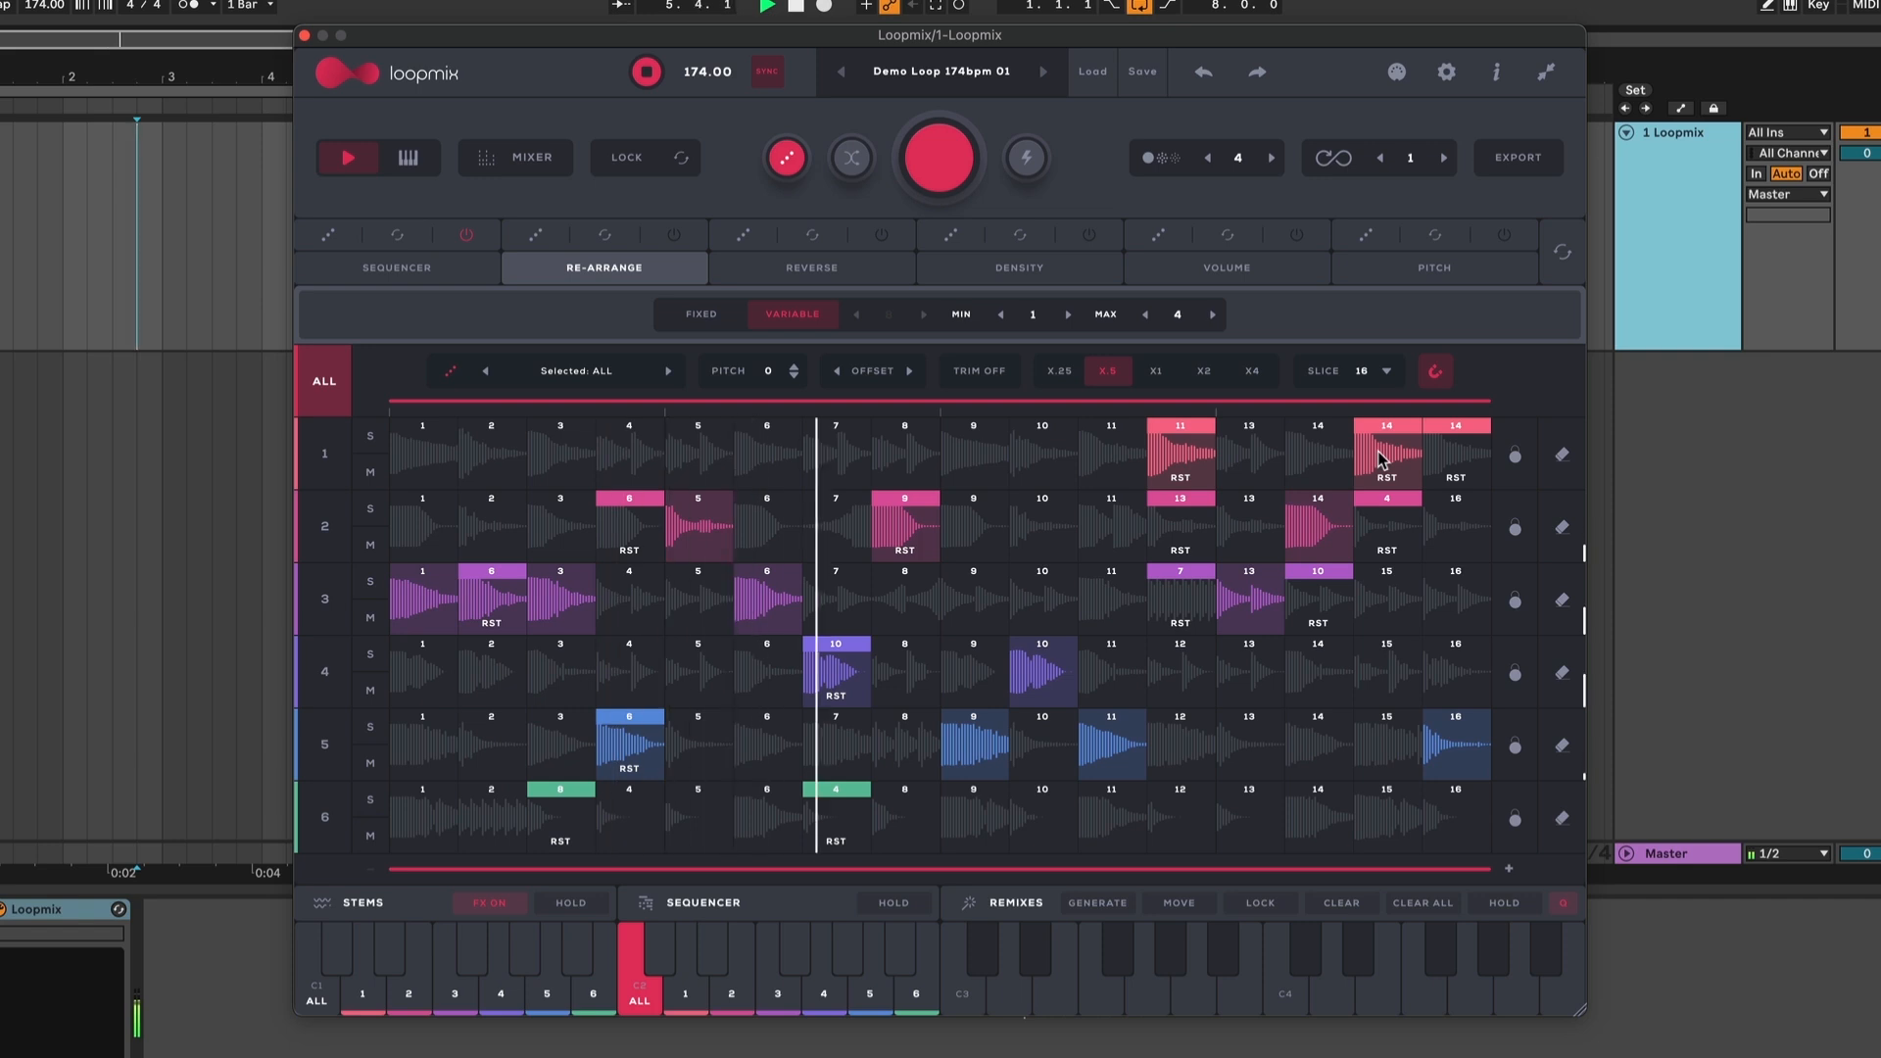
Reverse slice 14 on track 2, slice 12 on track 1 and slice 10 on track 4
{"action": "left_click", "coordinate": [834, 279]}
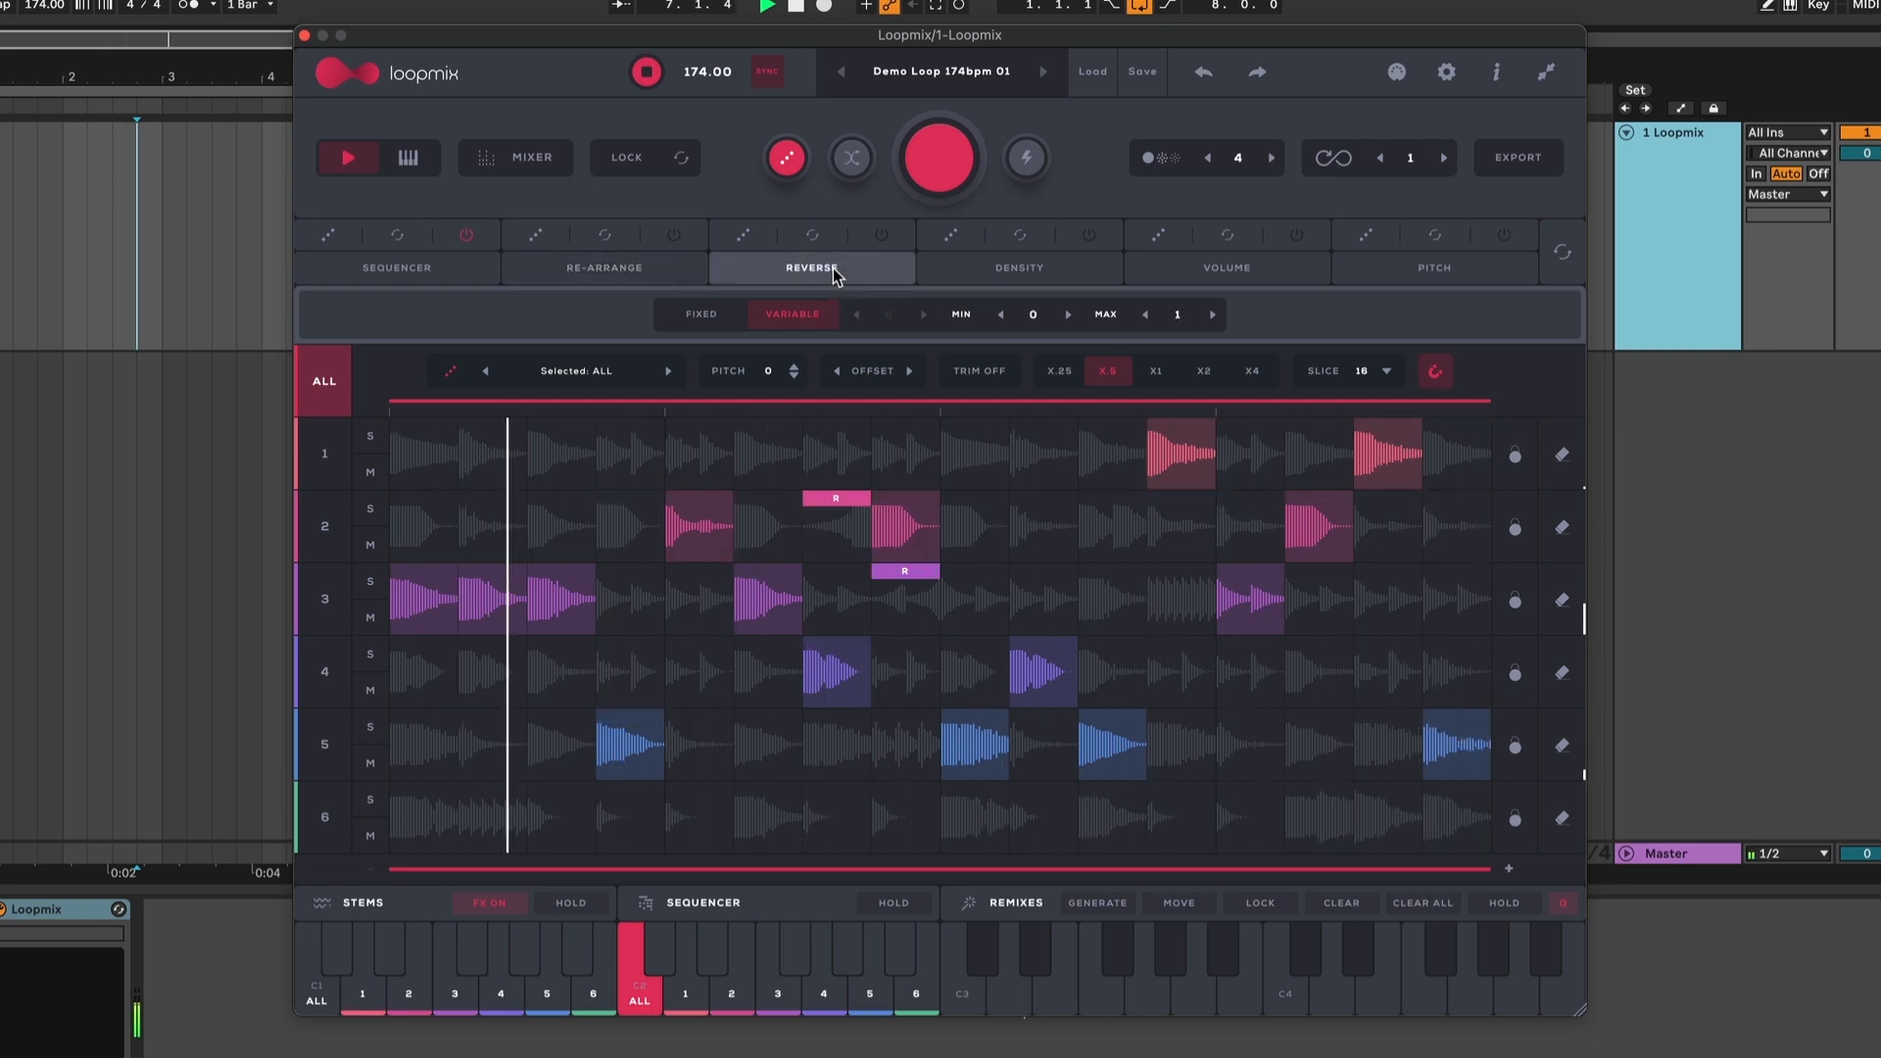
{"action": "left_click", "coordinate": [1323, 534]}
{"action": "left_click", "coordinate": [1164, 475]}
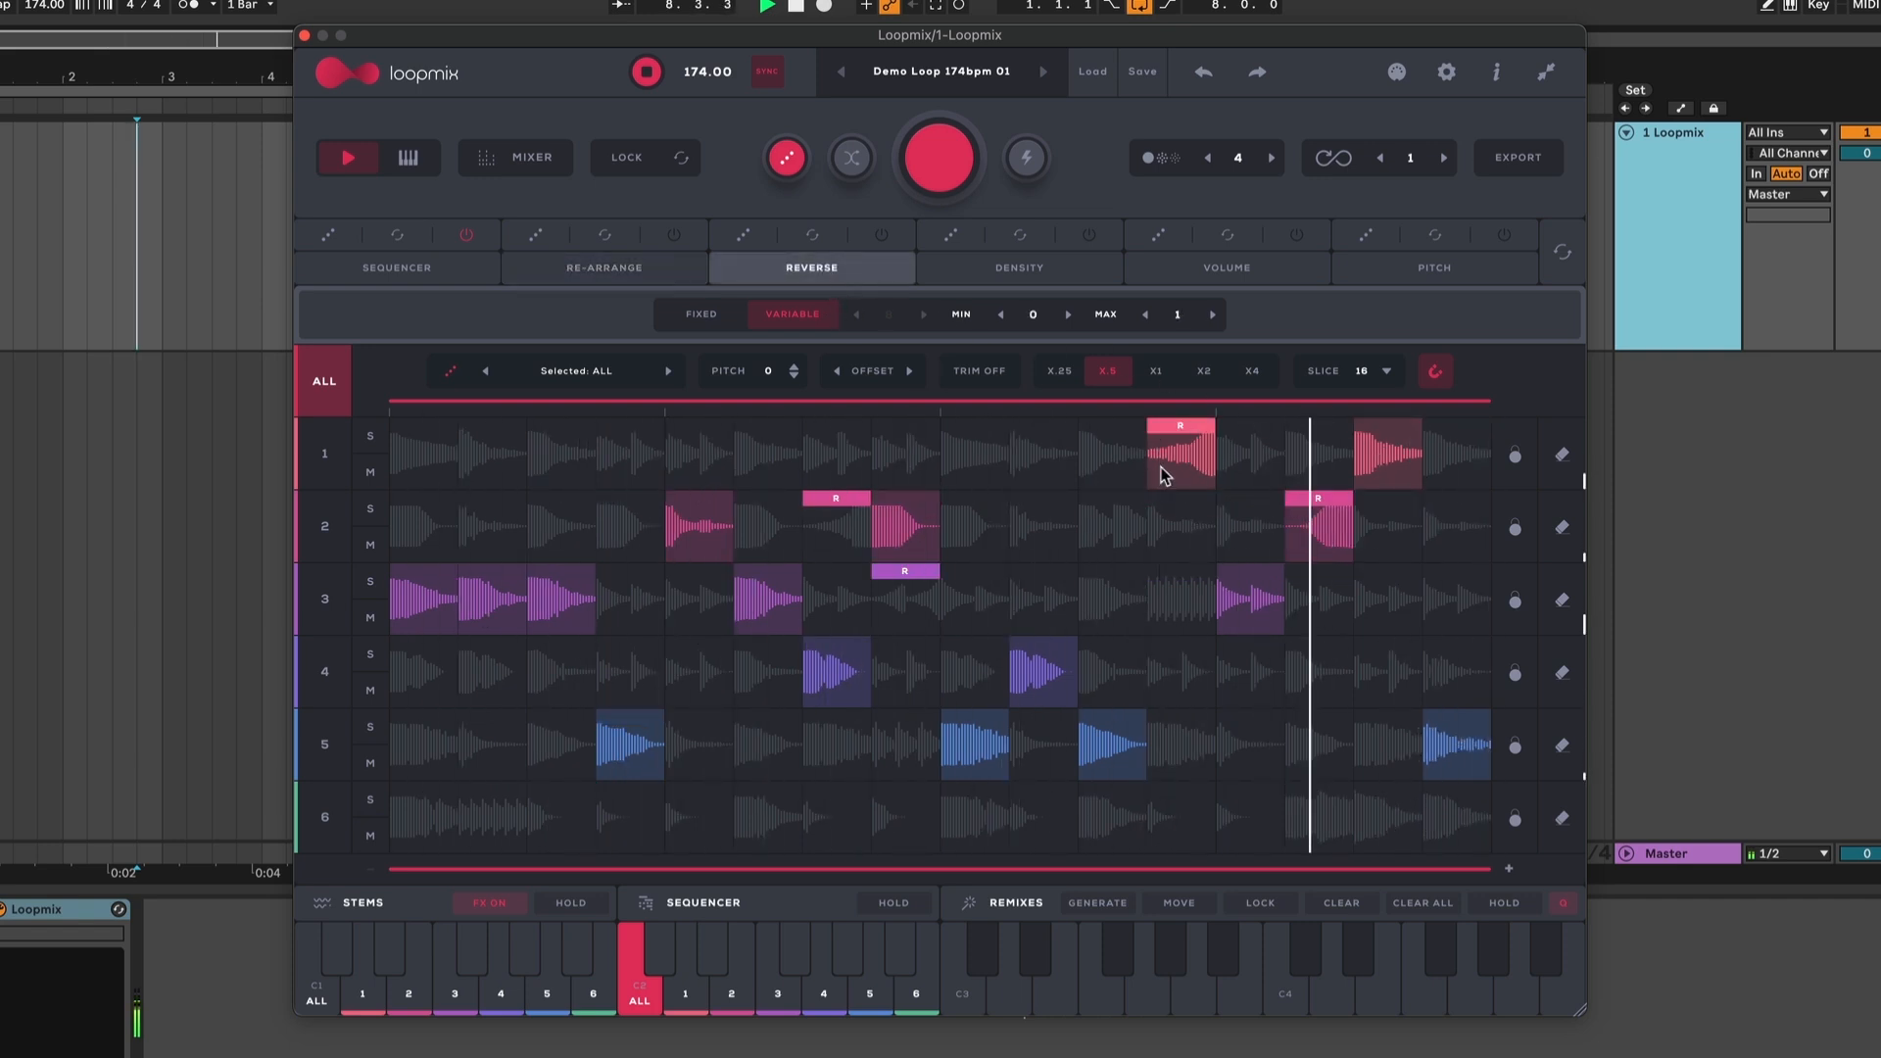
{"action": "left_click", "coordinate": [1050, 689]}
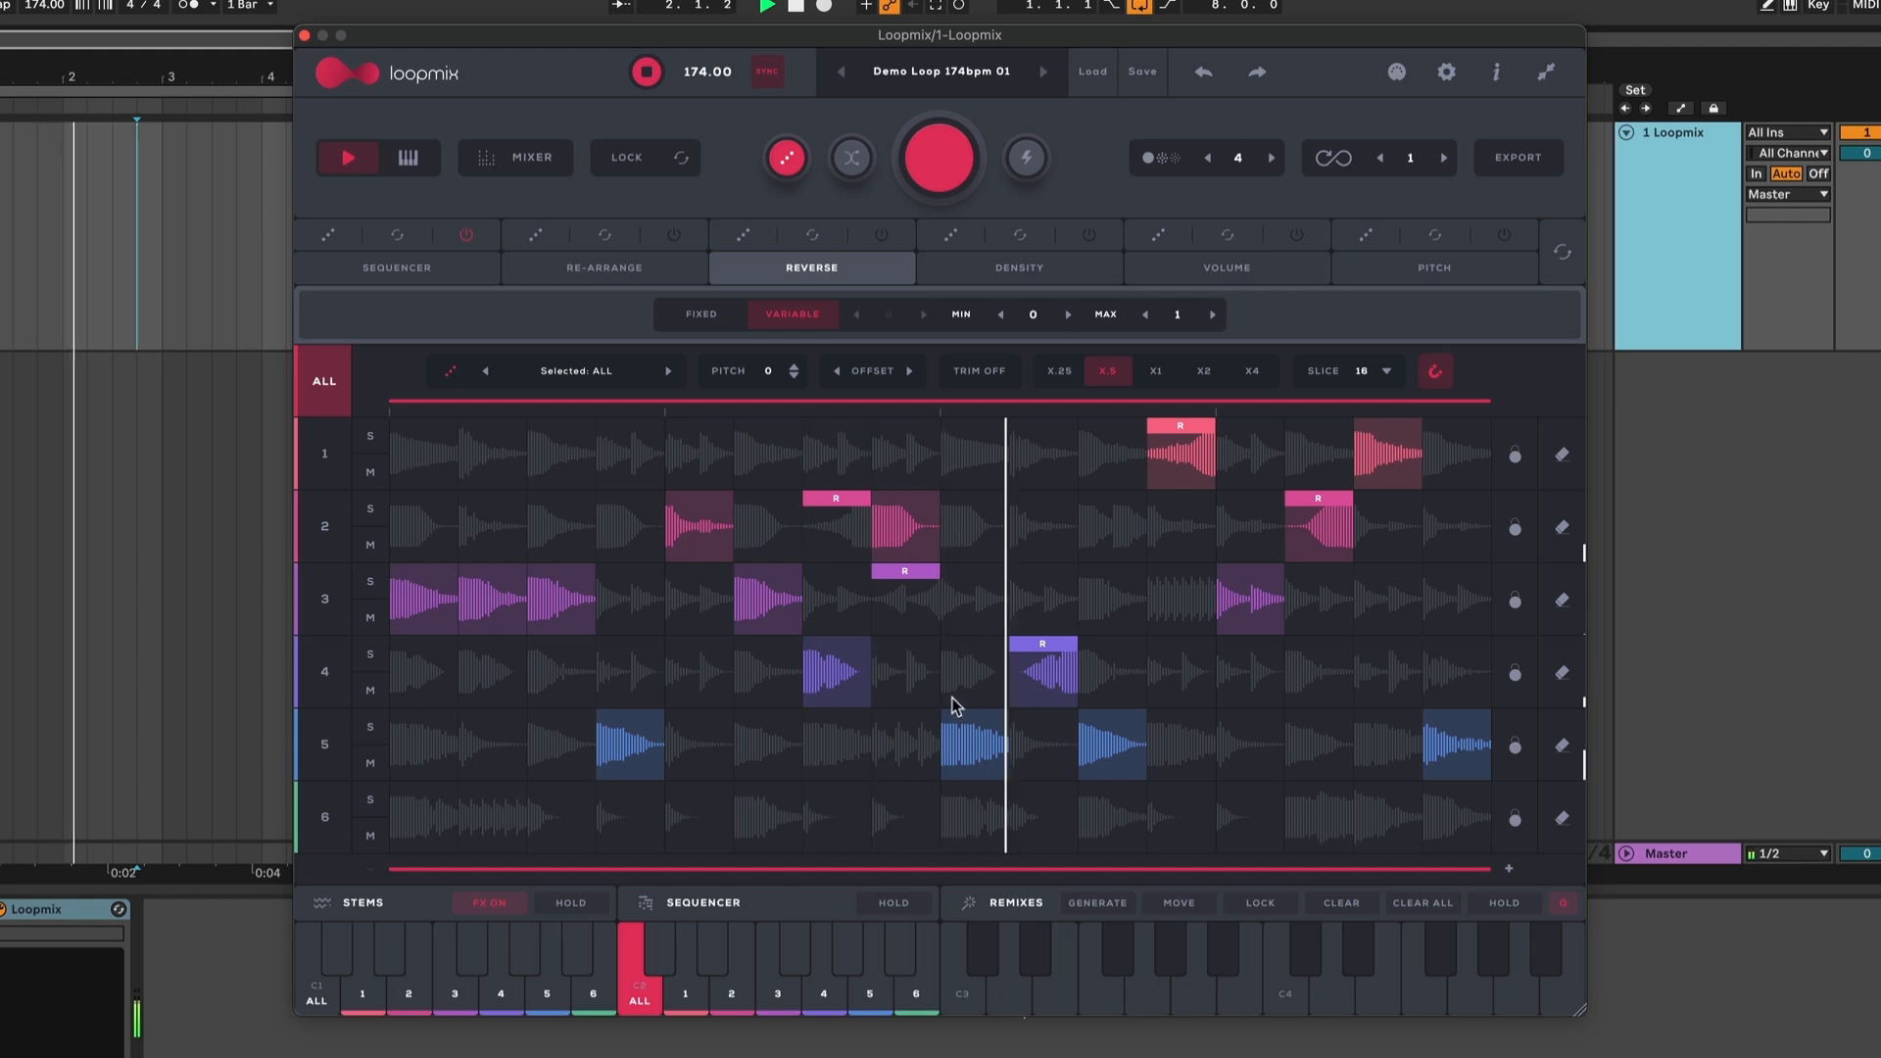
Set the density of track 3 slice 13 to 3, track 5 slices 16 and 9 to 6 and 2, and track 3 slice 3 to 2
{"action": "left_click", "coordinate": [1014, 275]}
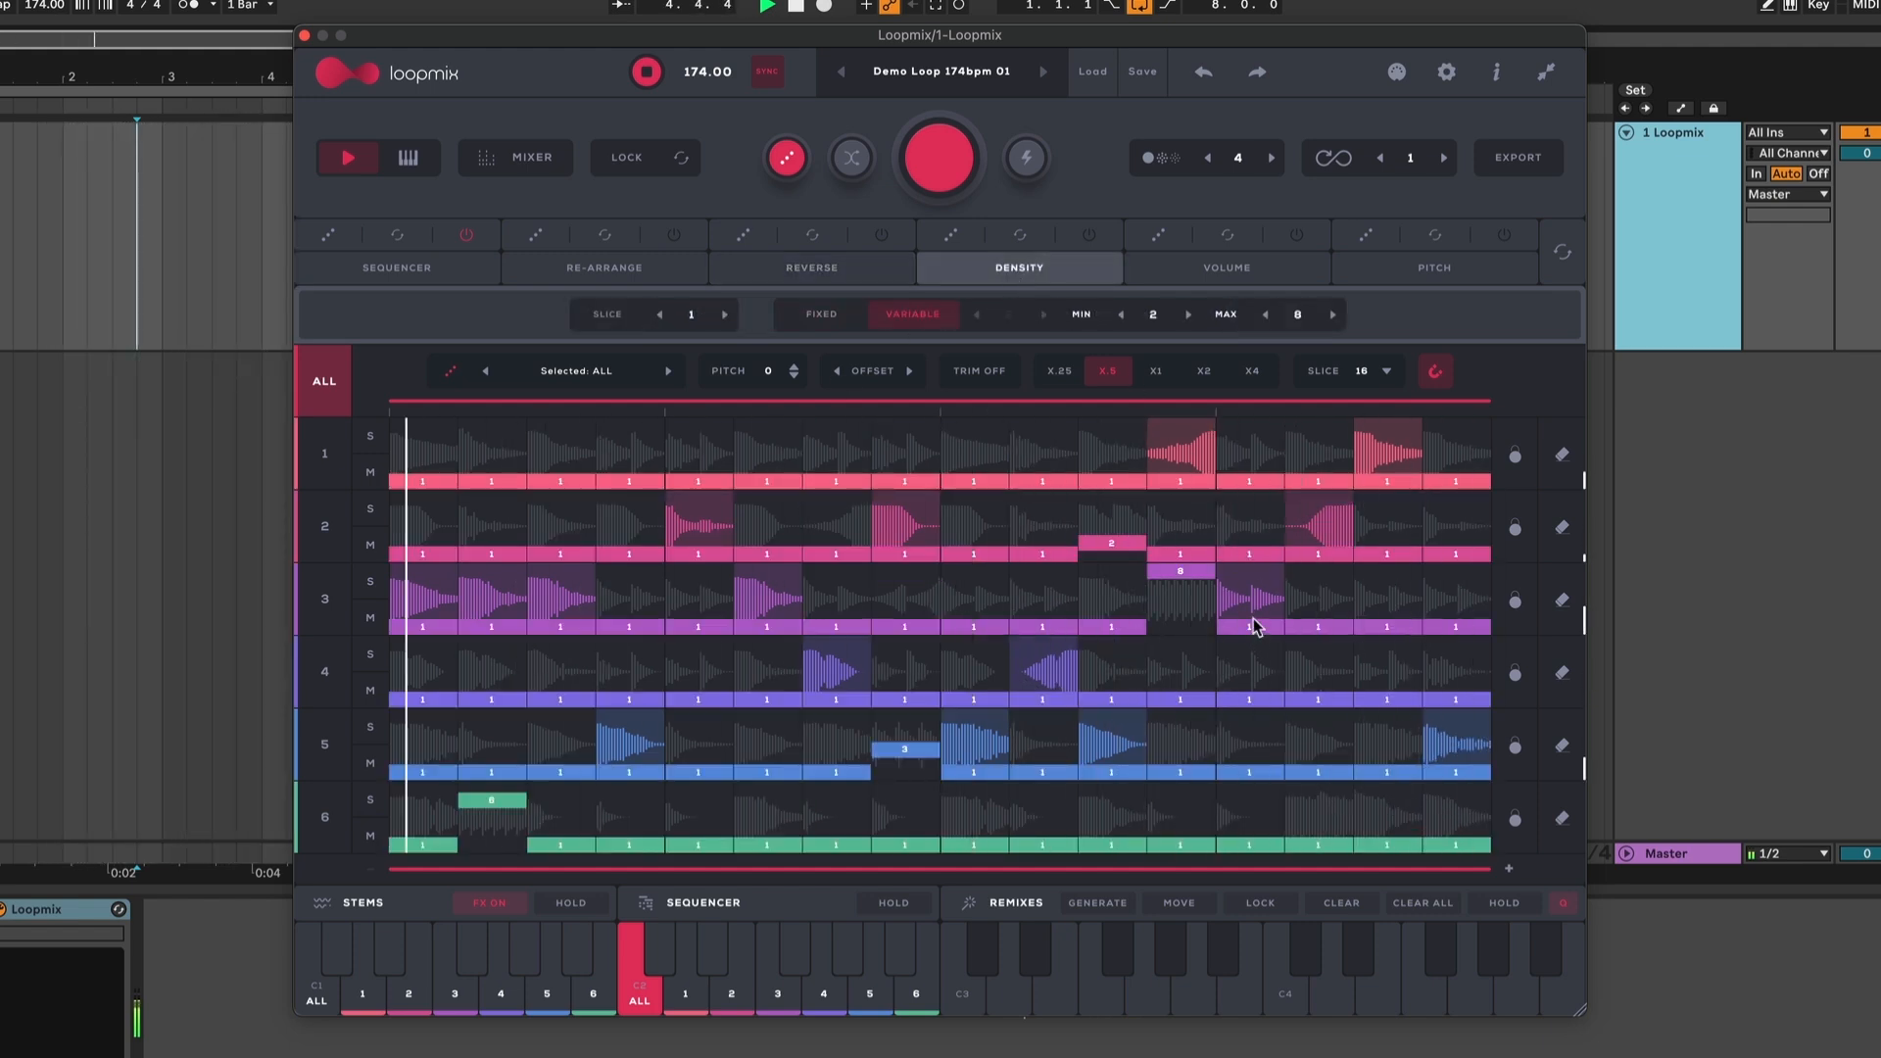
{"action": "left_click_drag", "start_coordinate": [1255, 628], "coordinate": [1260, 617]}
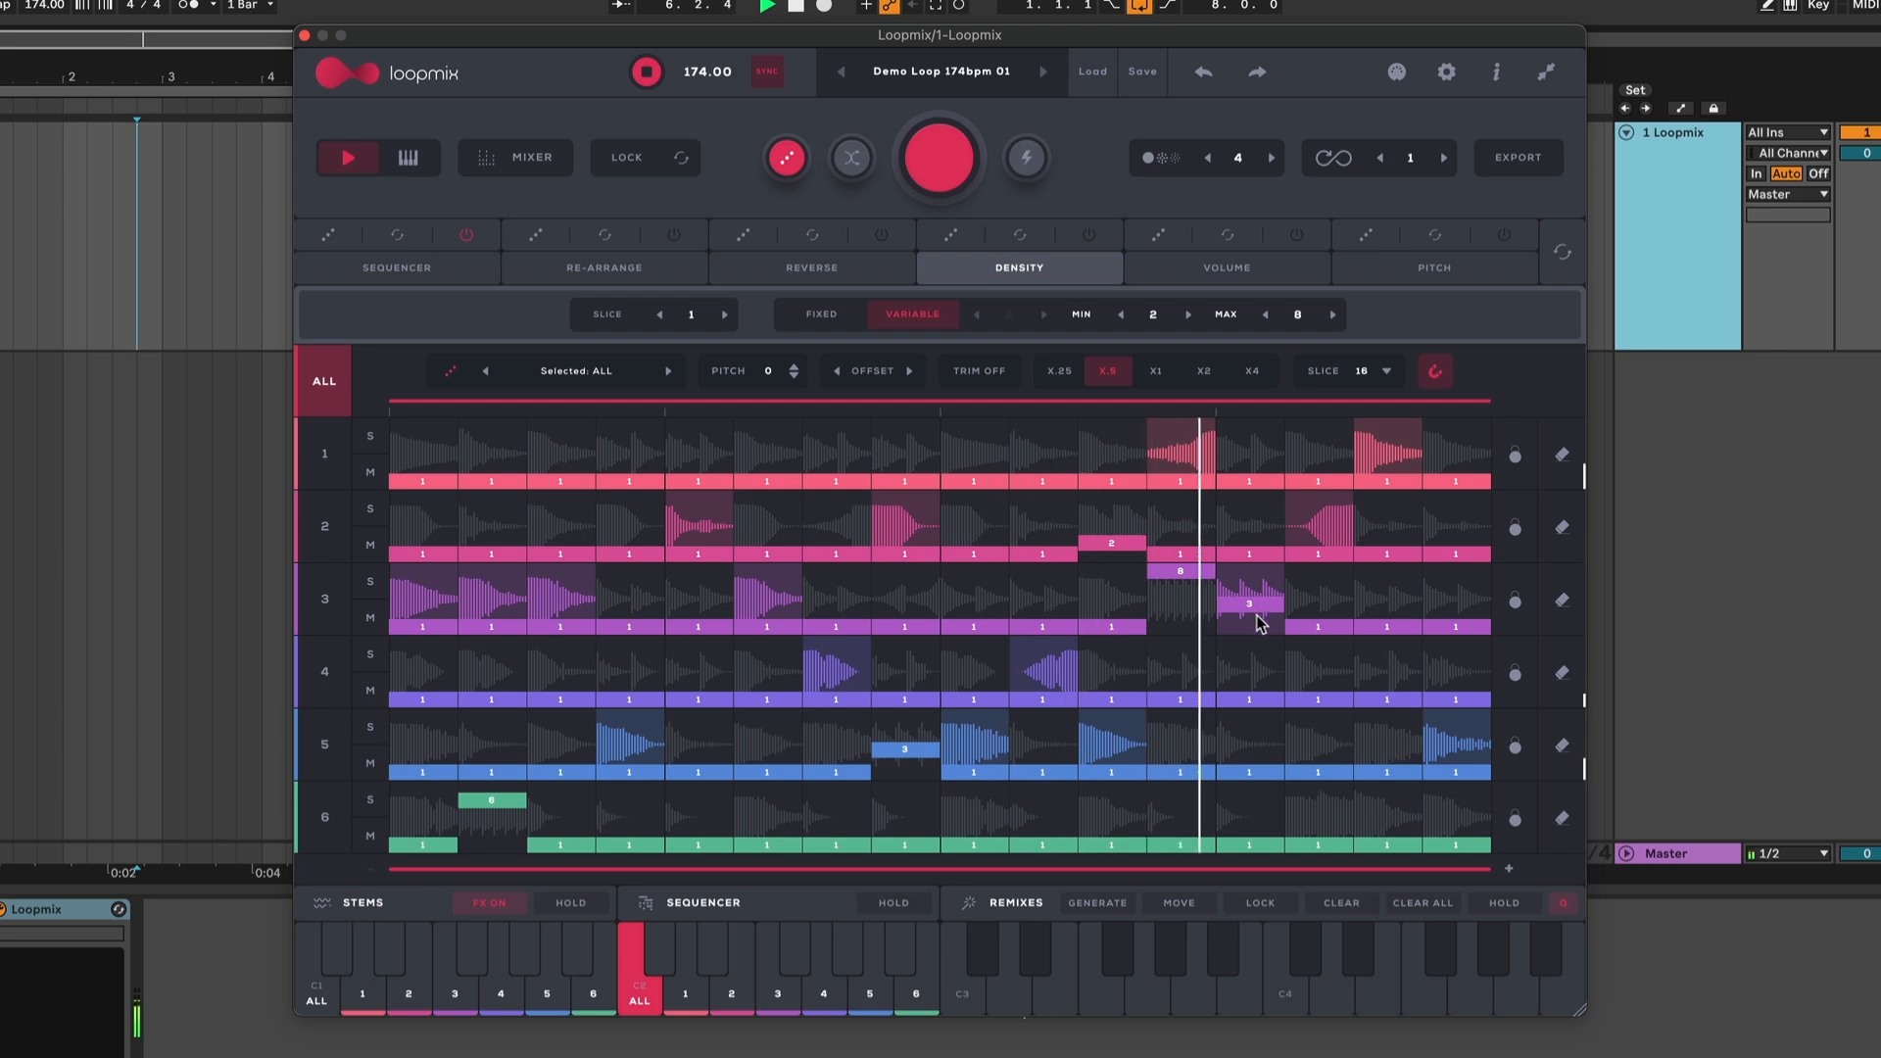
{"action": "left_click_drag", "start_coordinate": [1452, 770], "coordinate": [1456, 733]}
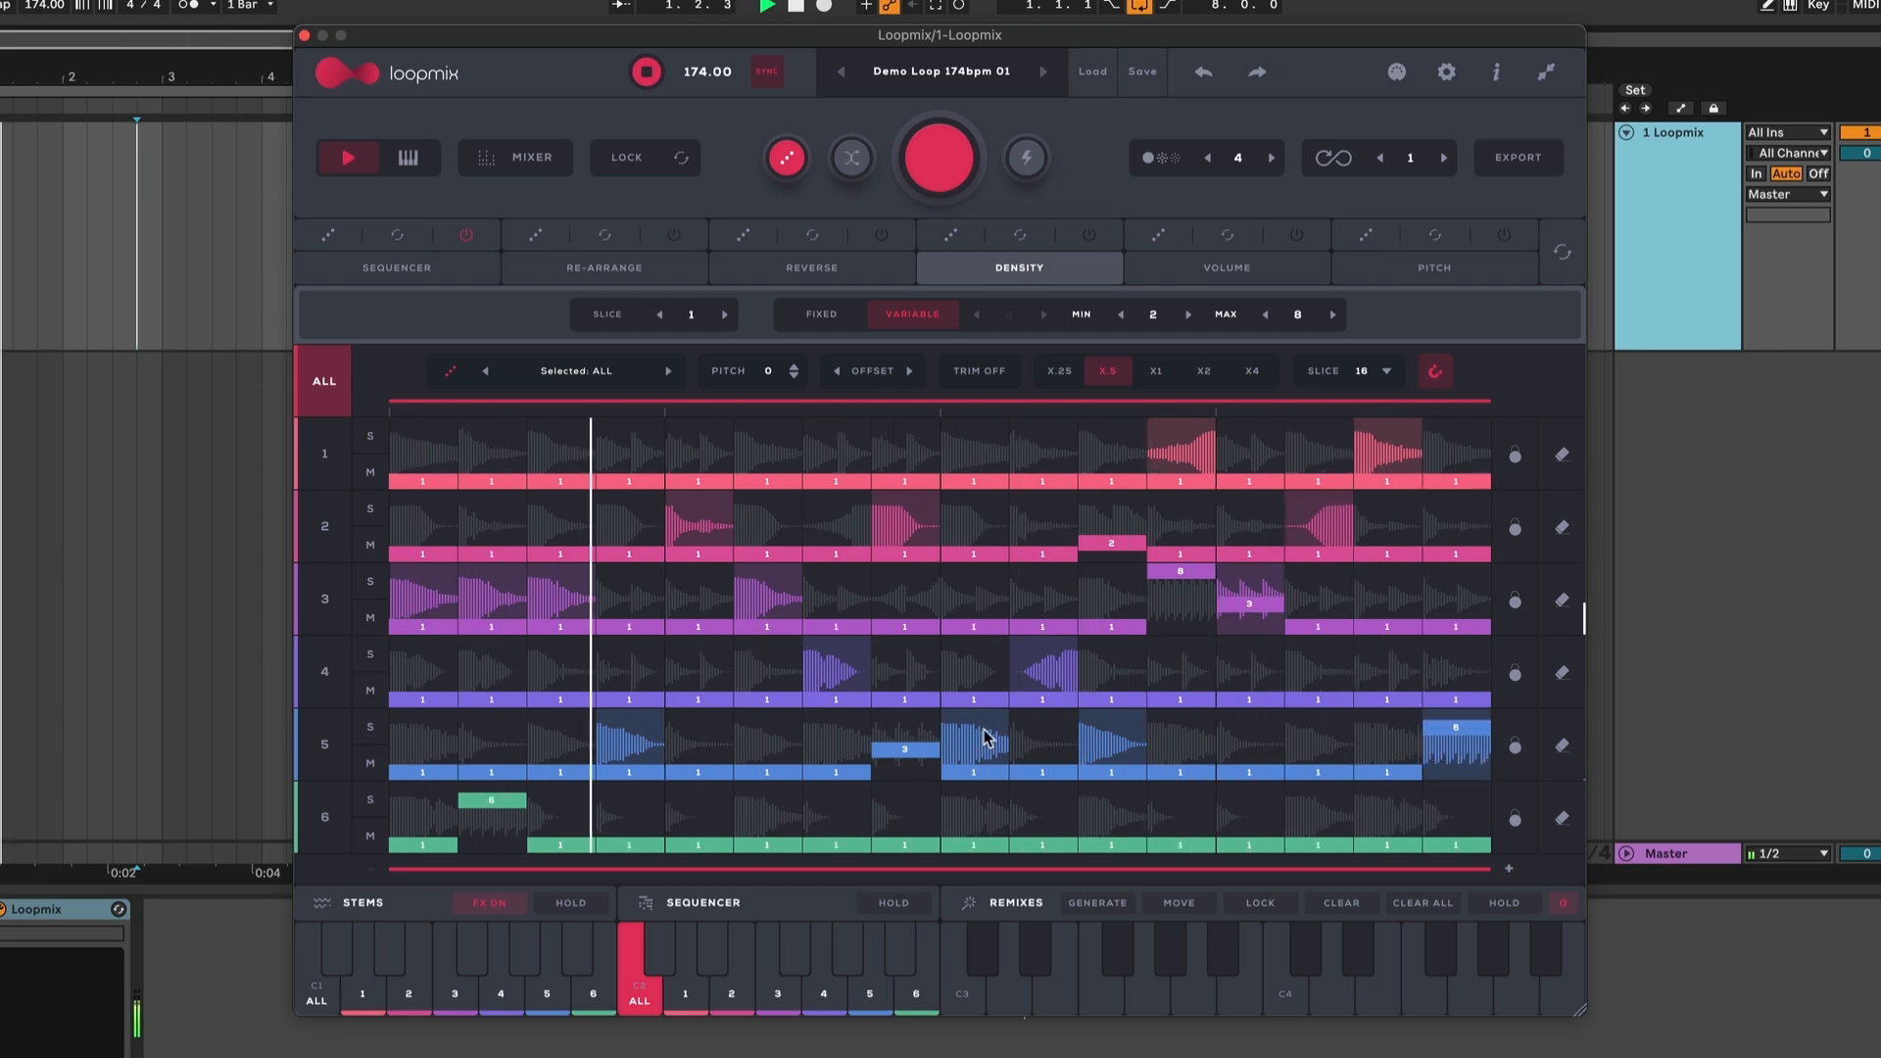
{"action": "mouse_move", "coordinate": [974, 773]}
{"action": "left_mouse_down"}
{"action": "mouse_move", "coordinate": [975, 750]}
{"action": "mouse_move", "coordinate": [979, 768]}
{"action": "left_mouse_up"}
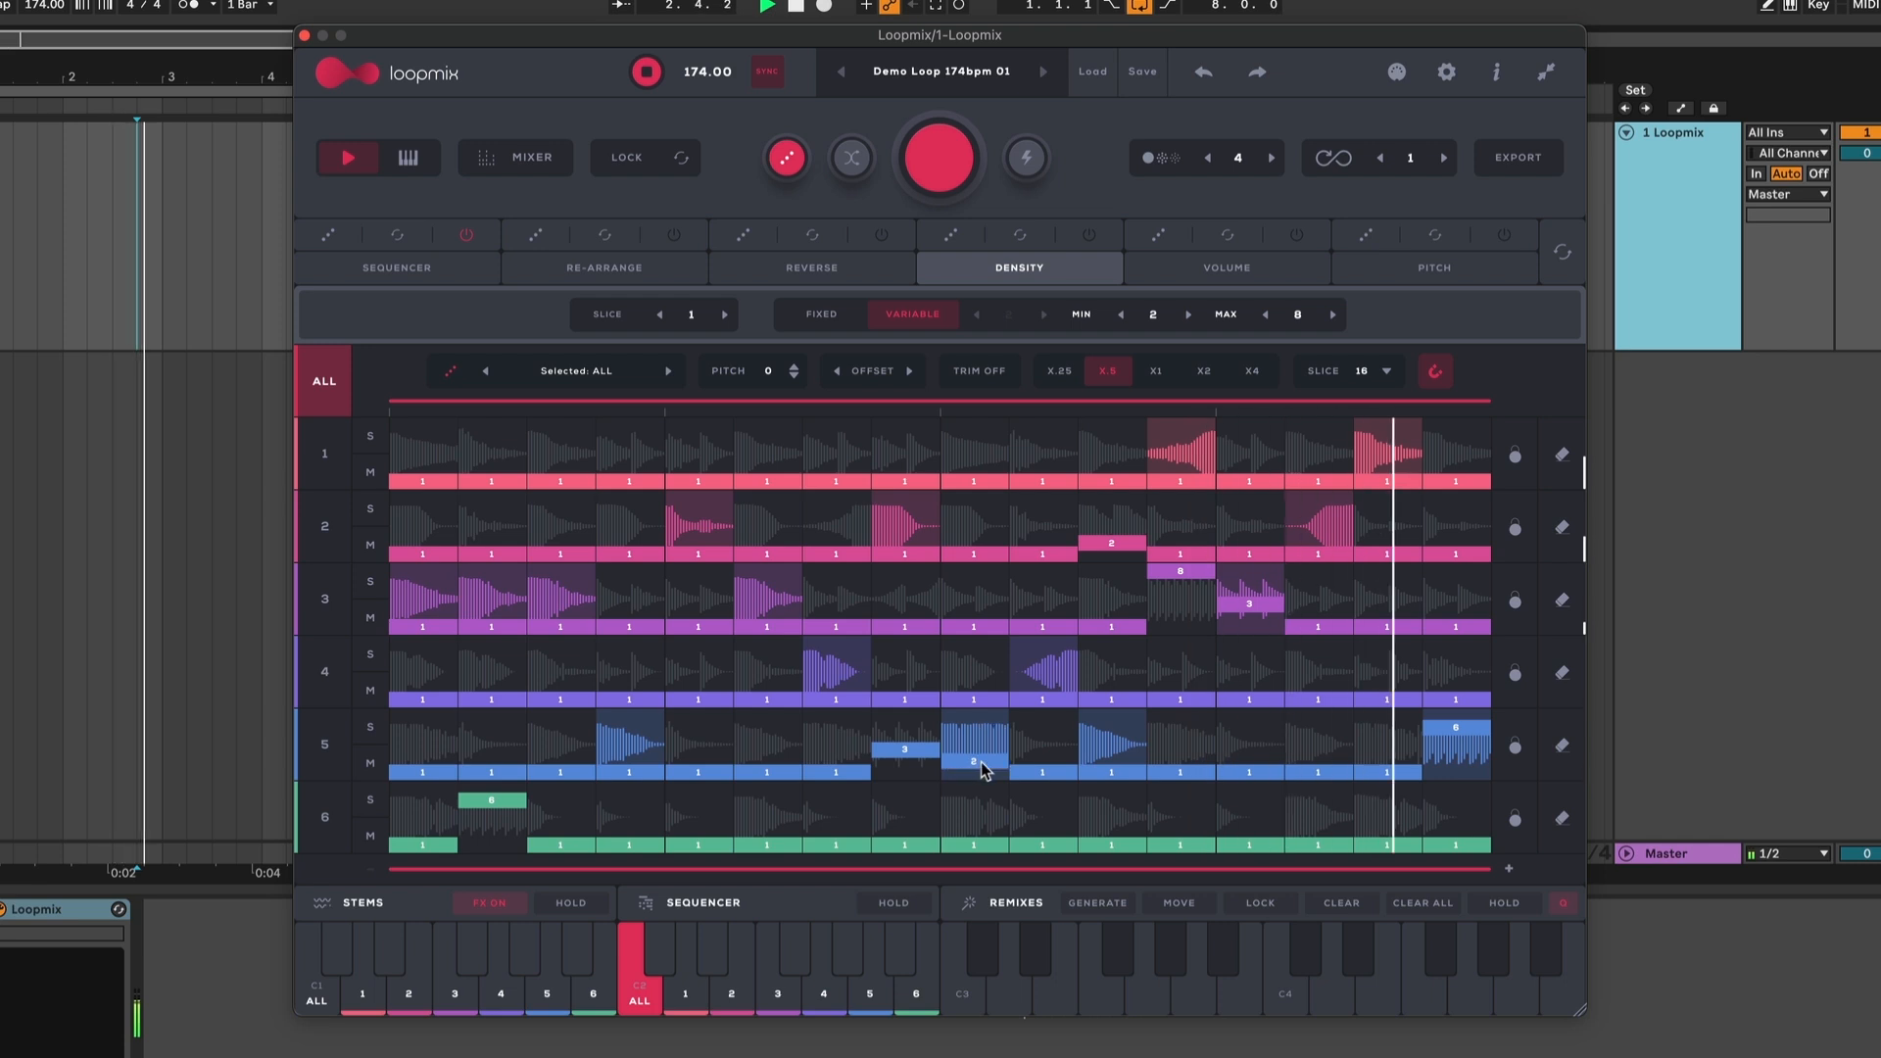
{"action": "mouse_move", "coordinate": [561, 625]}
{"action": "left_mouse_down"}
{"action": "mouse_move", "coordinate": [559, 595]}
{"action": "mouse_move", "coordinate": [562, 627]}
{"action": "left_mouse_up"}
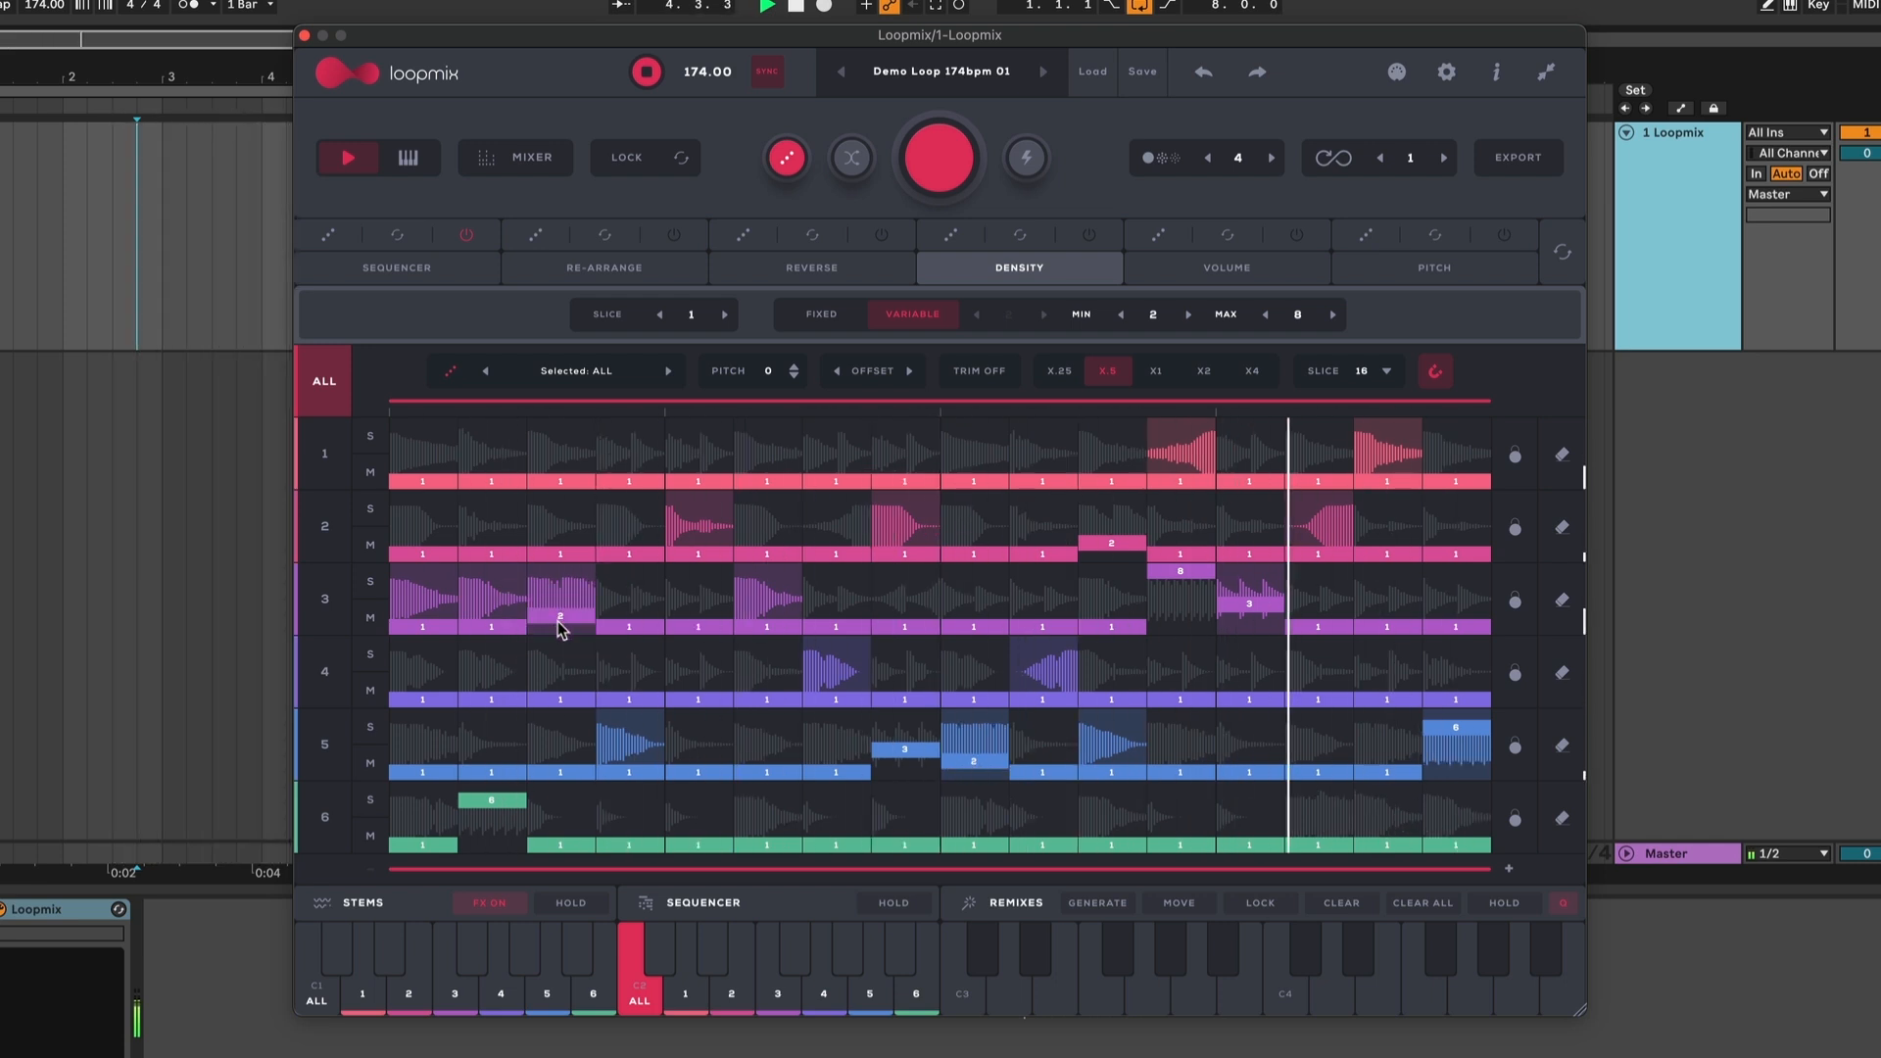
Randomize the slice volumes three times and randomize the slice pitches across all tracks
{"action": "left_click", "coordinate": [1215, 272]}
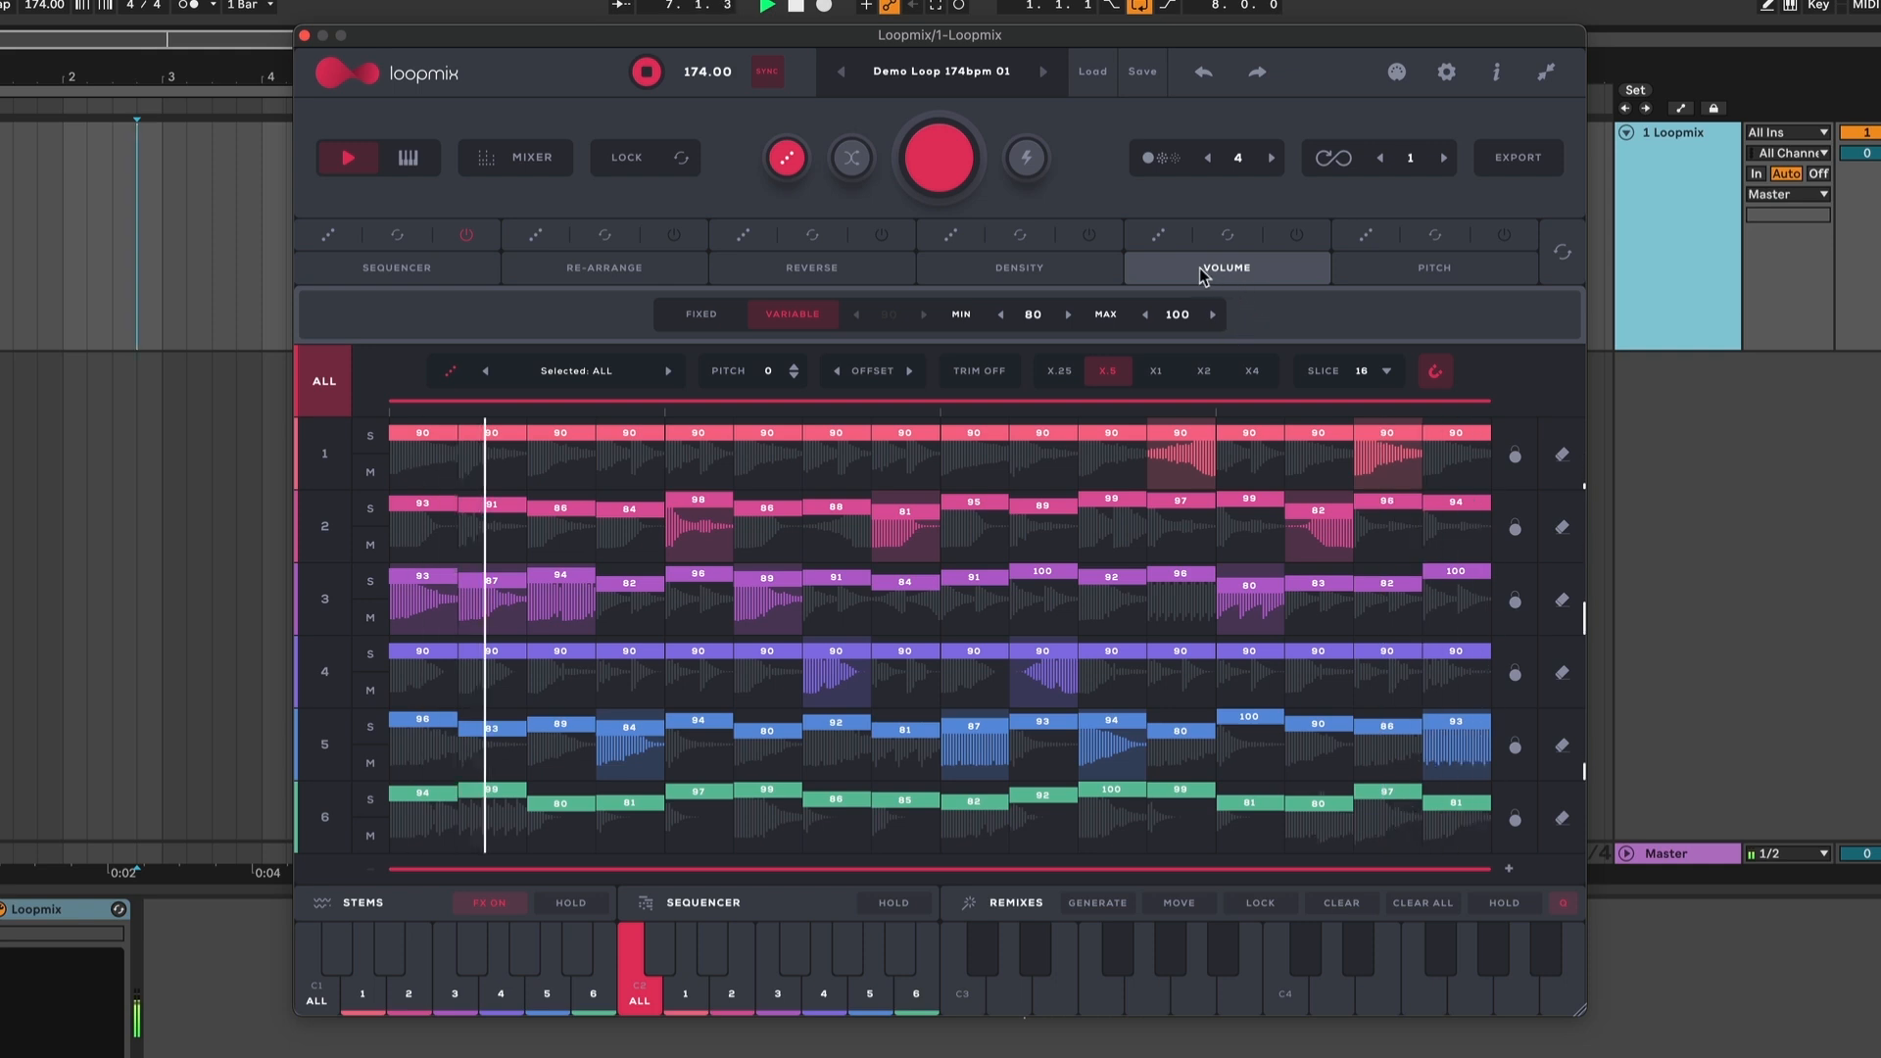
{"action": "left_click", "coordinate": [1156, 236]}
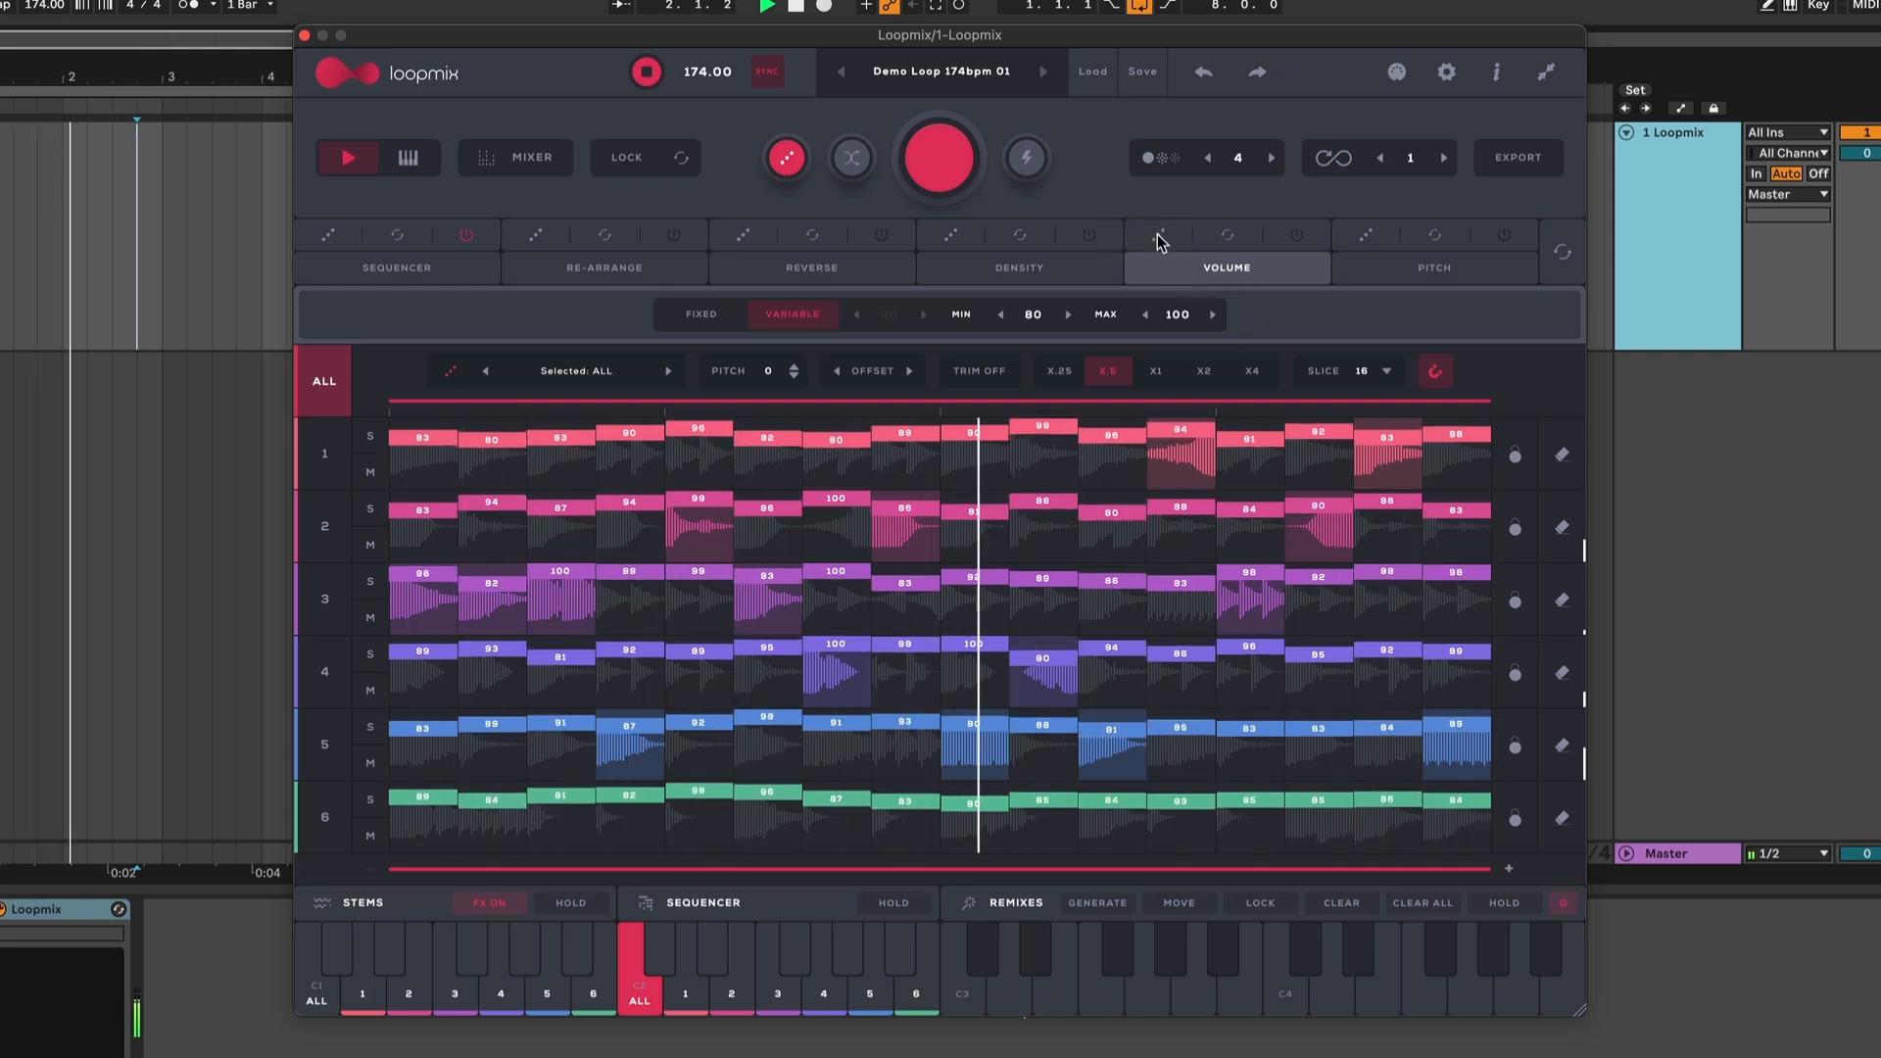
{"action": "left_click", "coordinate": [1159, 239]}
{"action": "left_click", "coordinate": [1159, 239]}
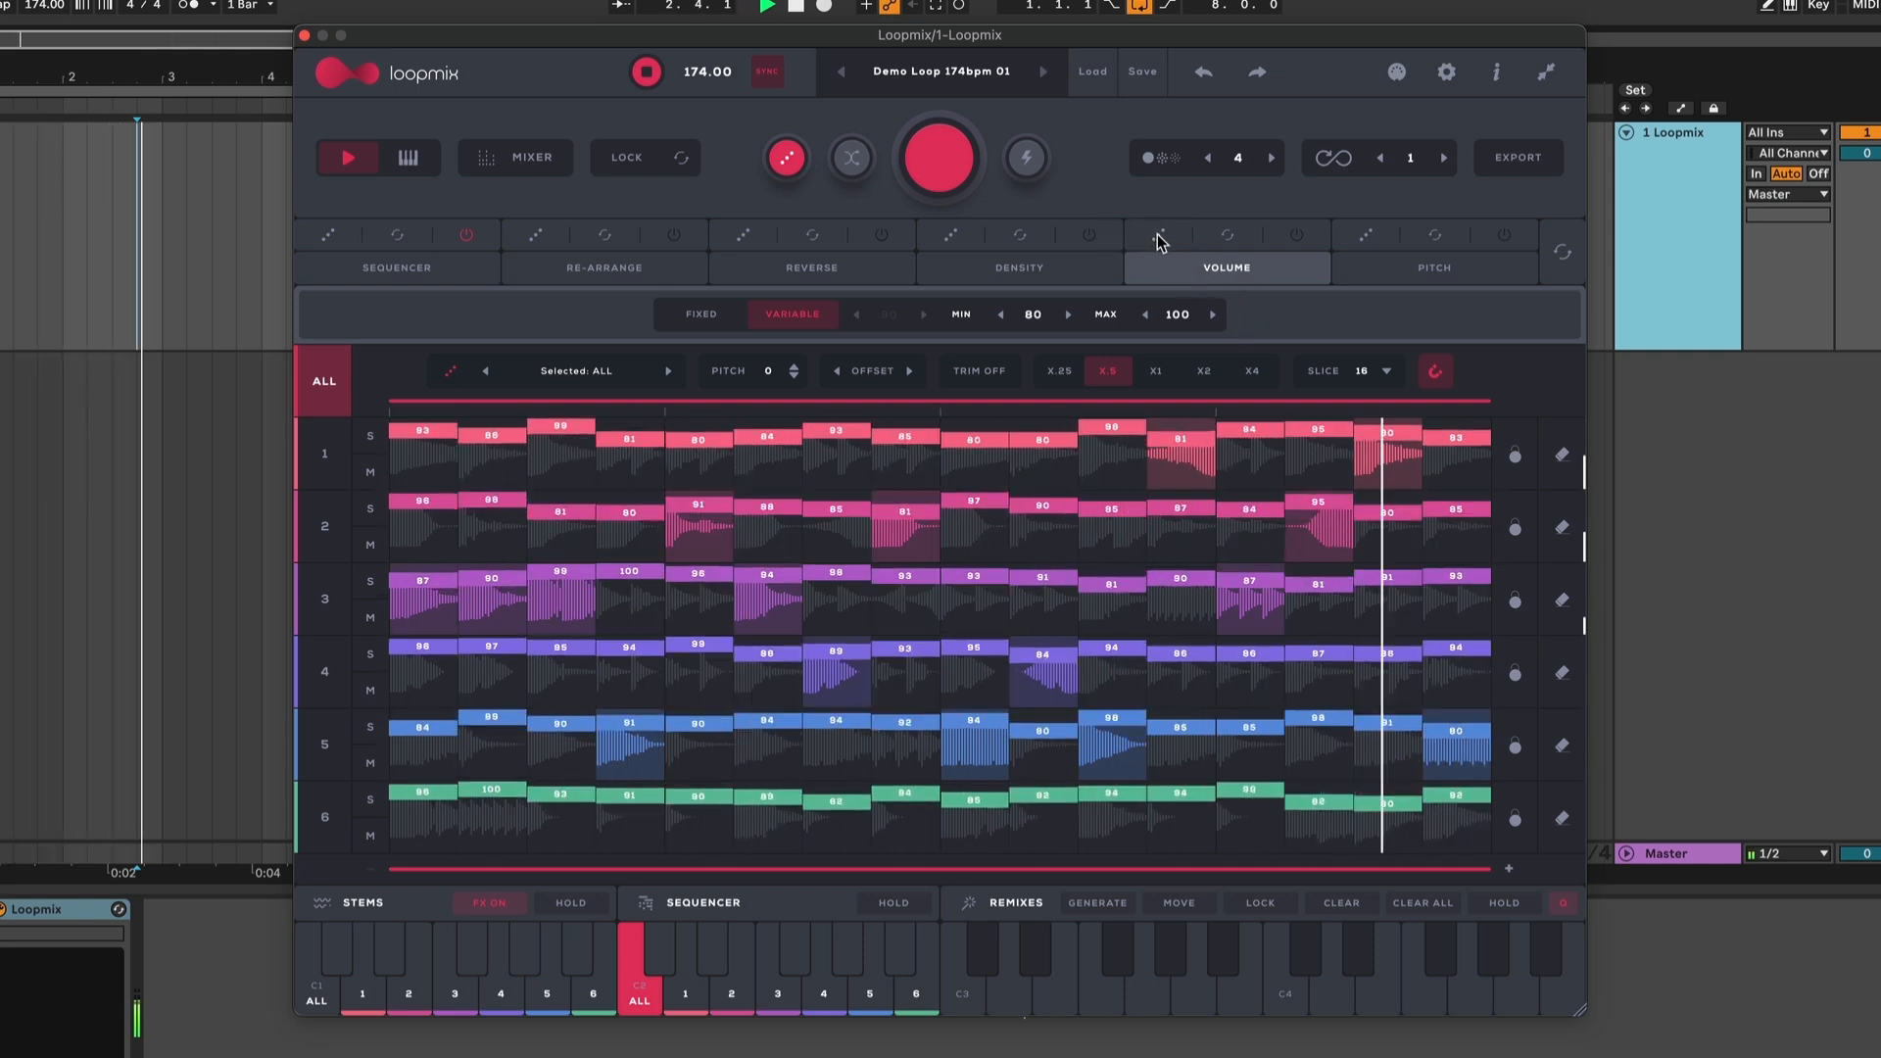
{"action": "left_click", "coordinate": [1431, 274]}
{"action": "left_click", "coordinate": [1369, 240]}
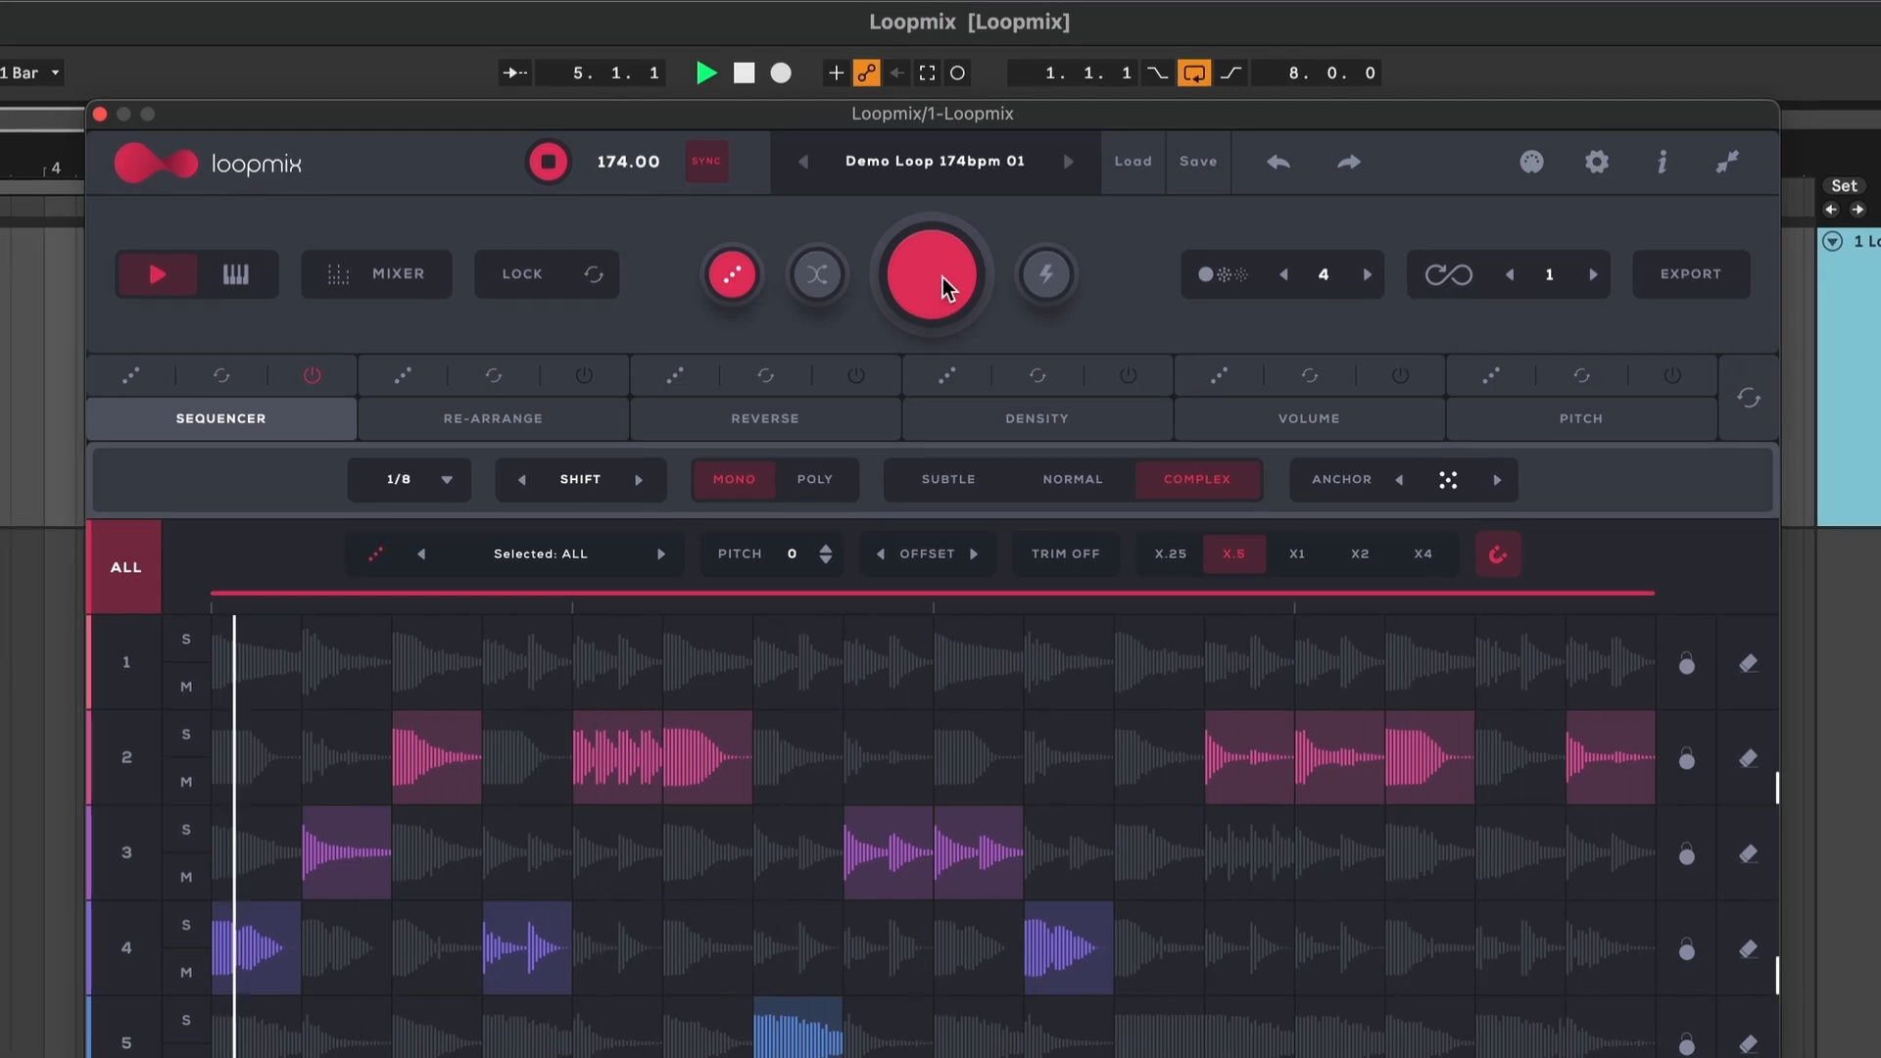
Switch the generator to shuffle mode and audition the keyboard from stem 1 through sequencer 6
{"action": "left_click", "coordinate": [817, 274]}
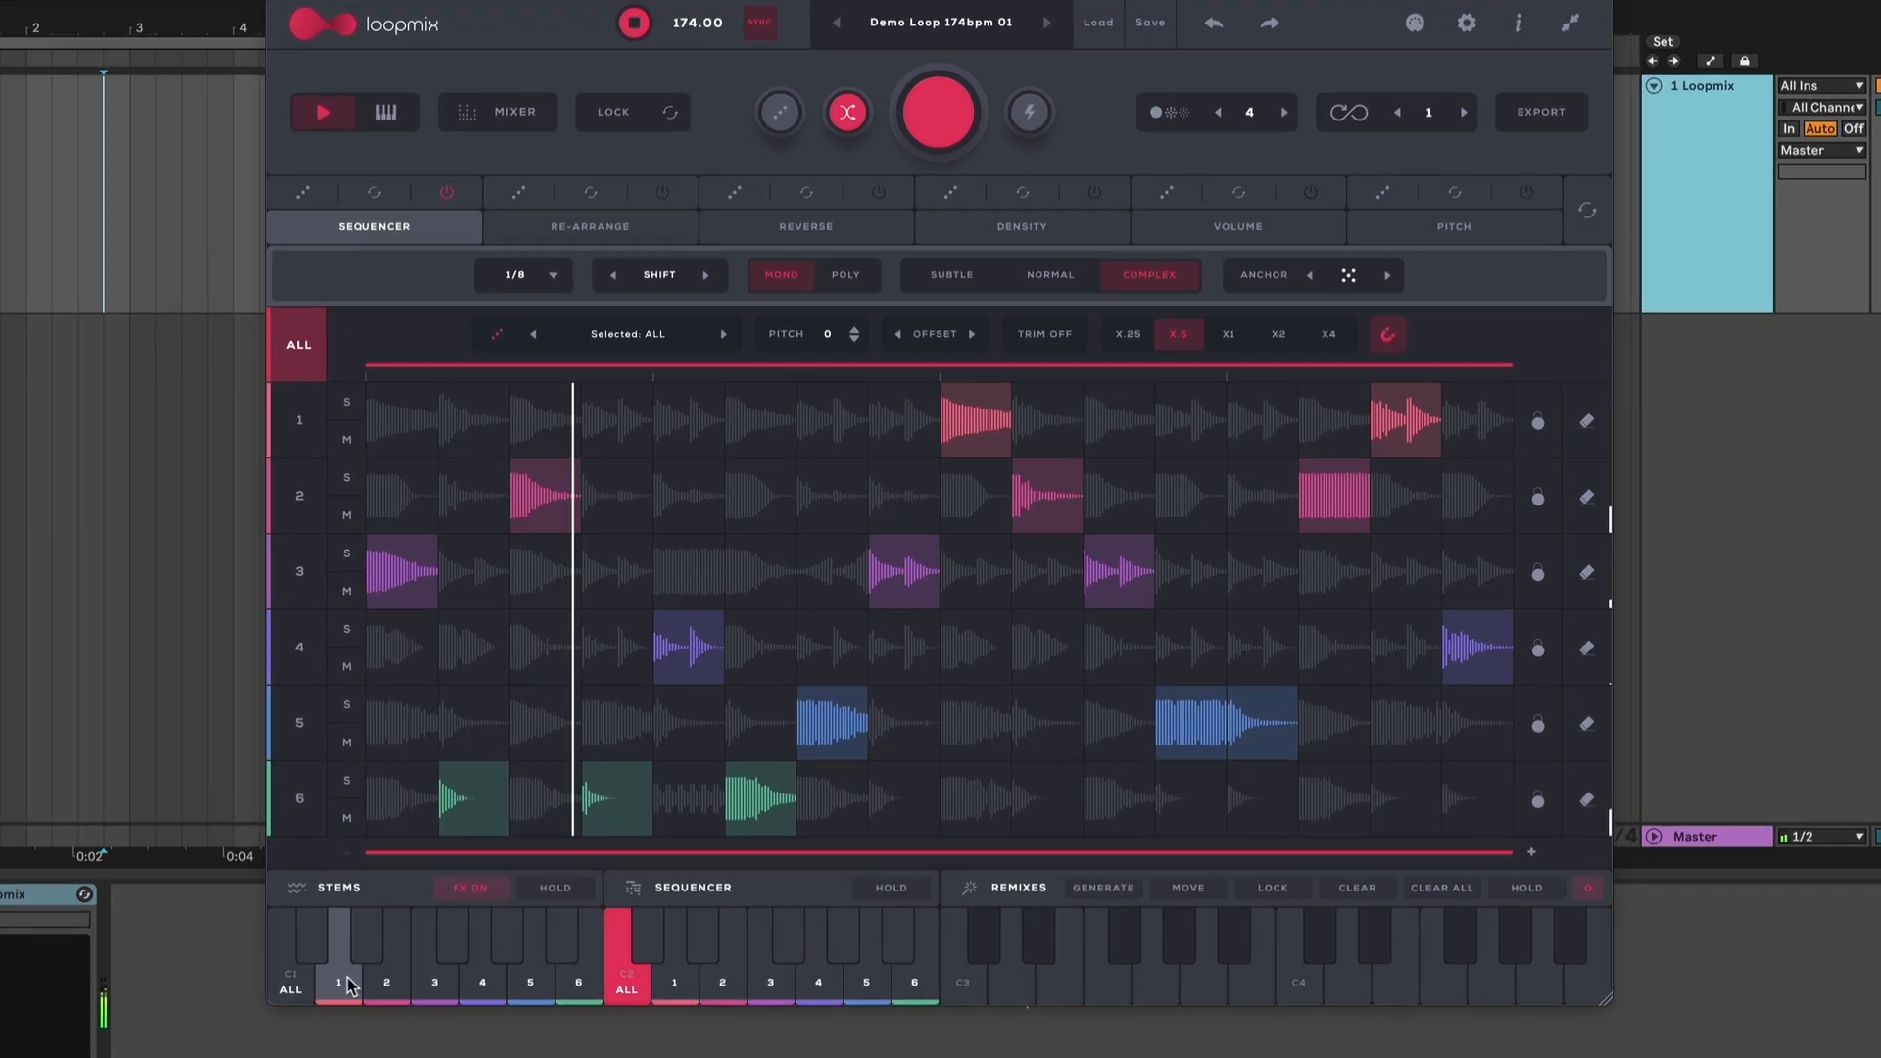
{"action": "left_click", "coordinate": [364, 992]}
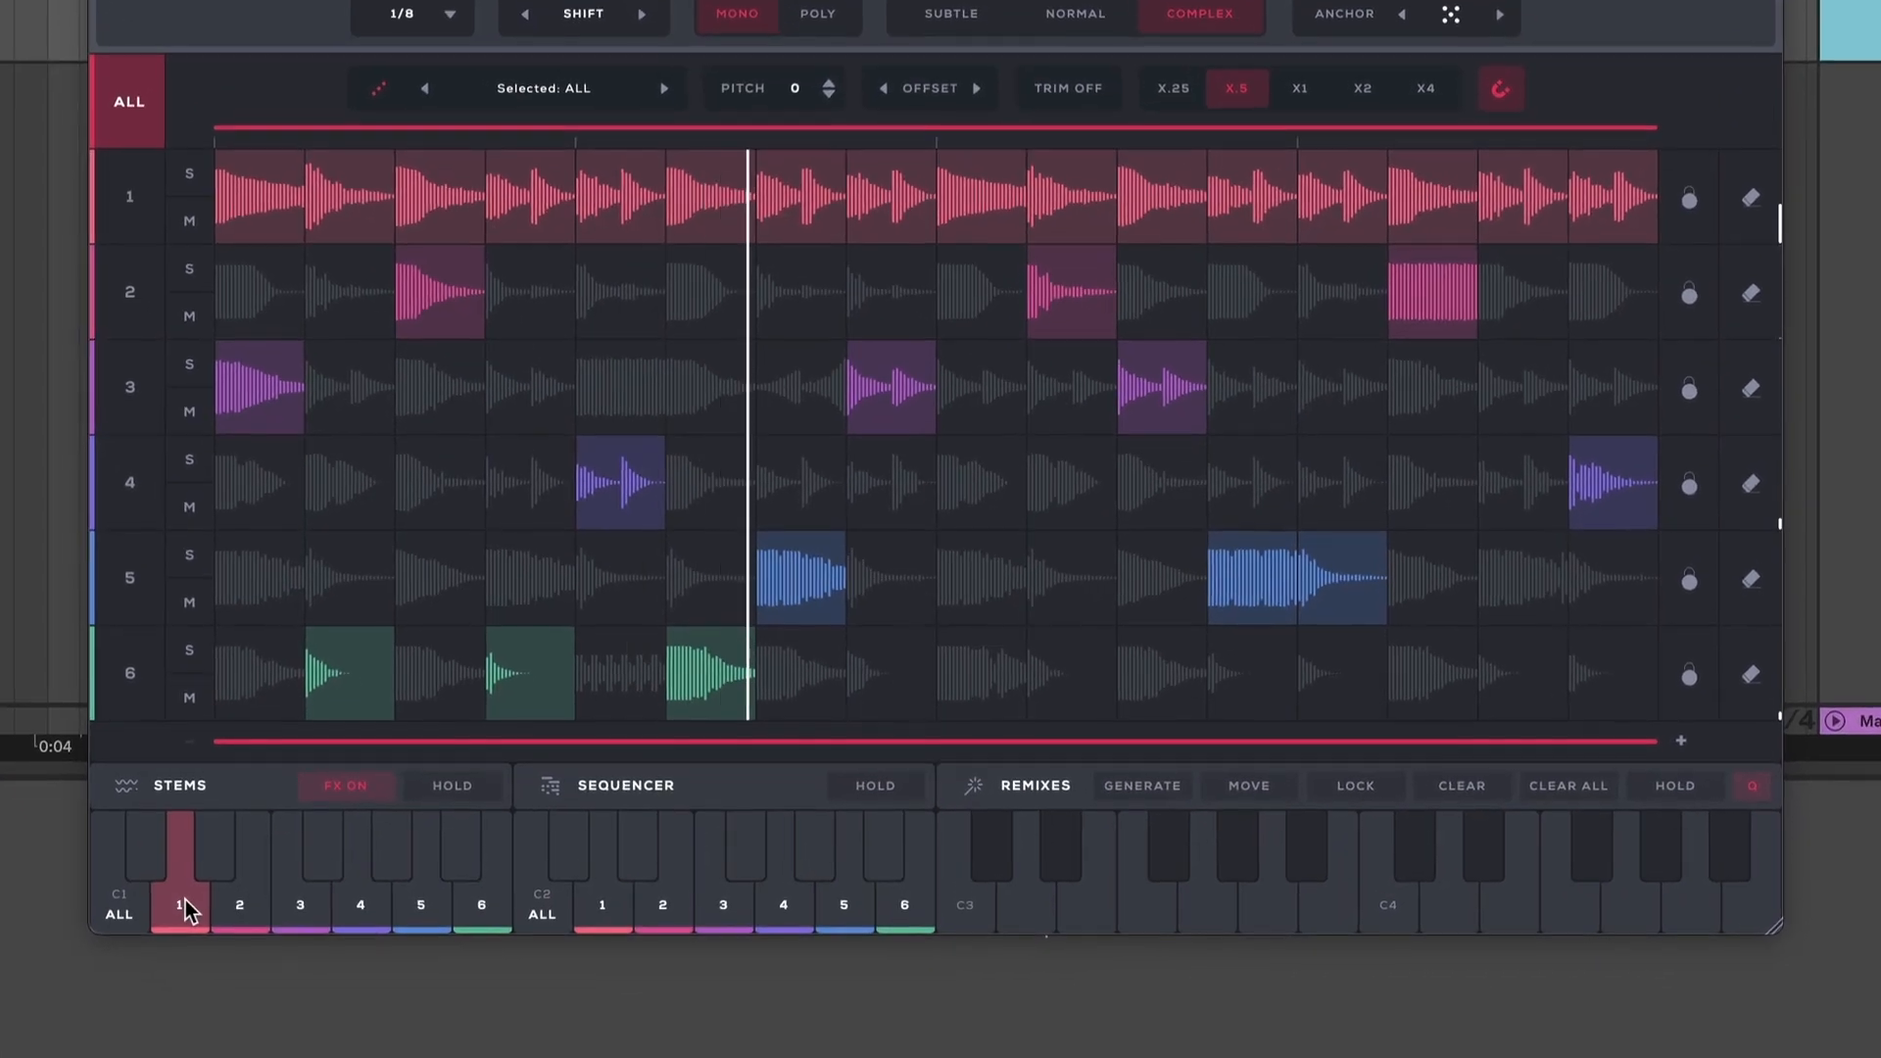
{"action": "left_click_drag", "start_coordinate": [186, 910], "coordinate": [892, 896]}
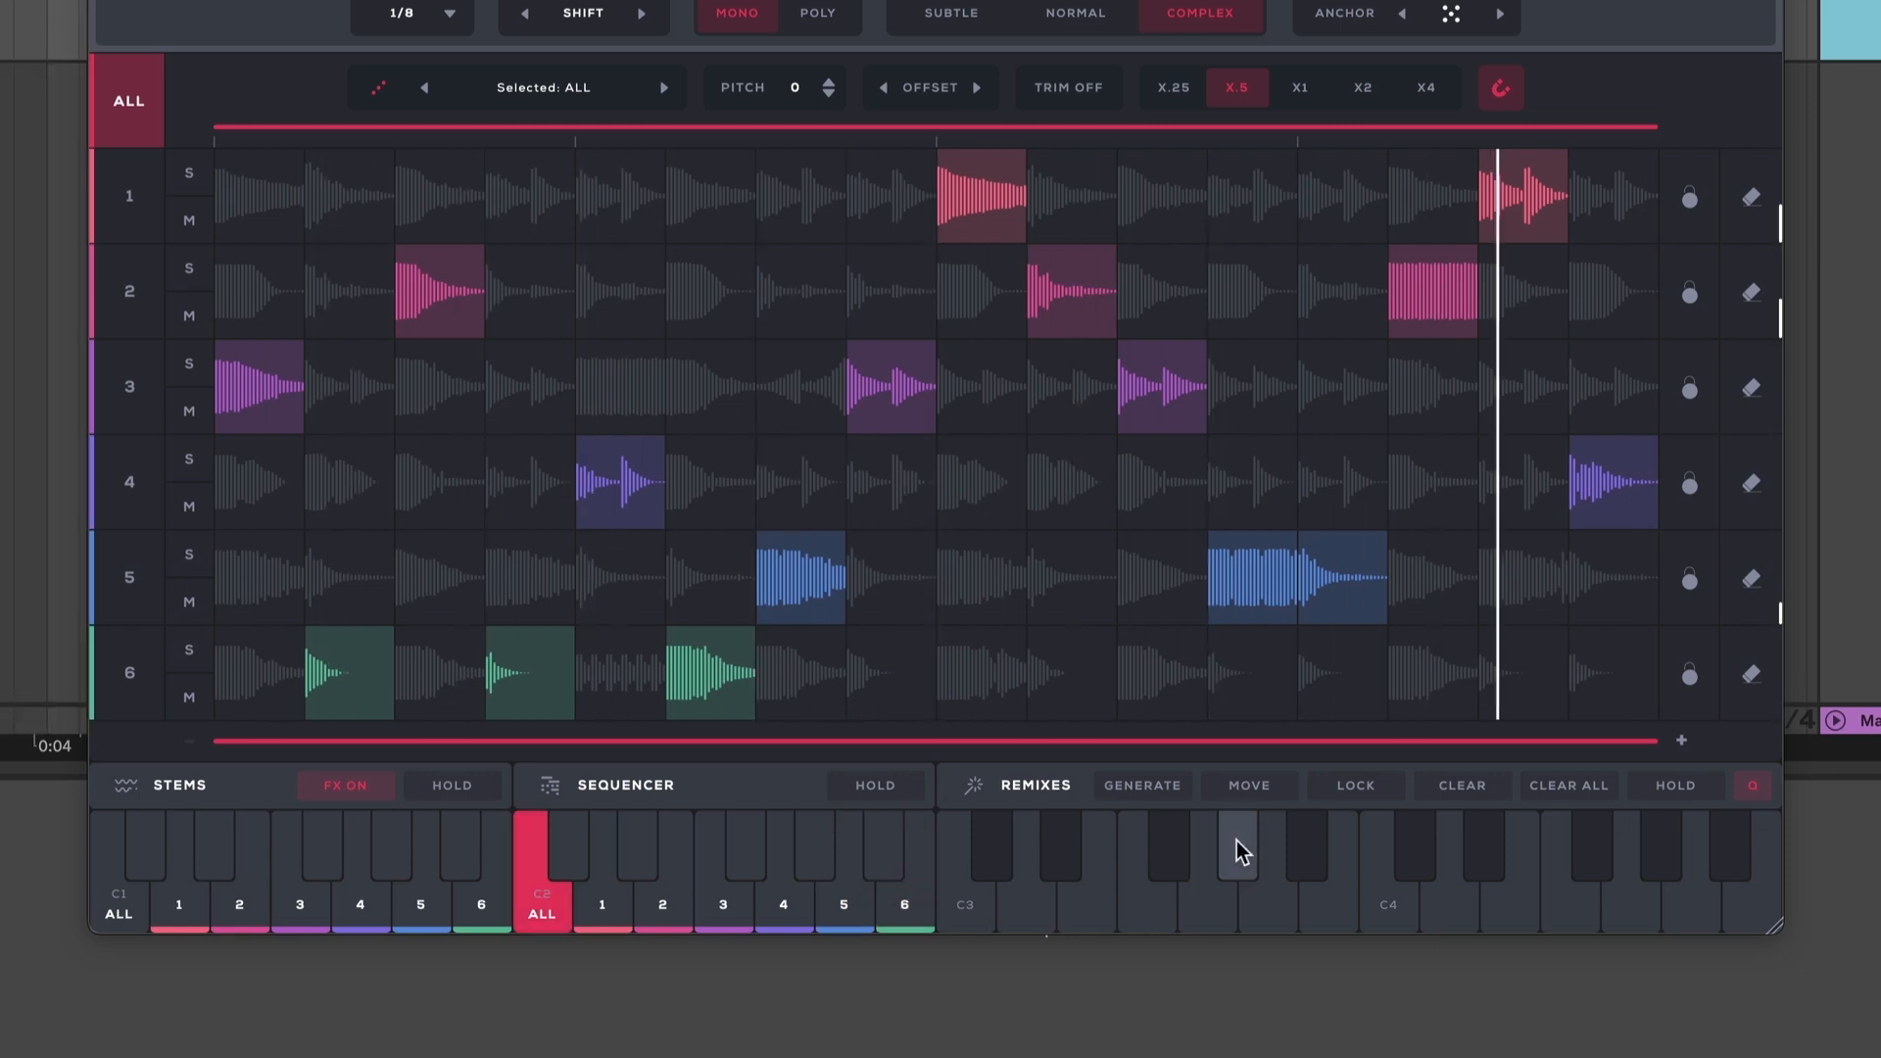
Generate remixes for all the remix keys and audition the ones on C3 and E3
{"action": "left_click", "coordinate": [1171, 790]}
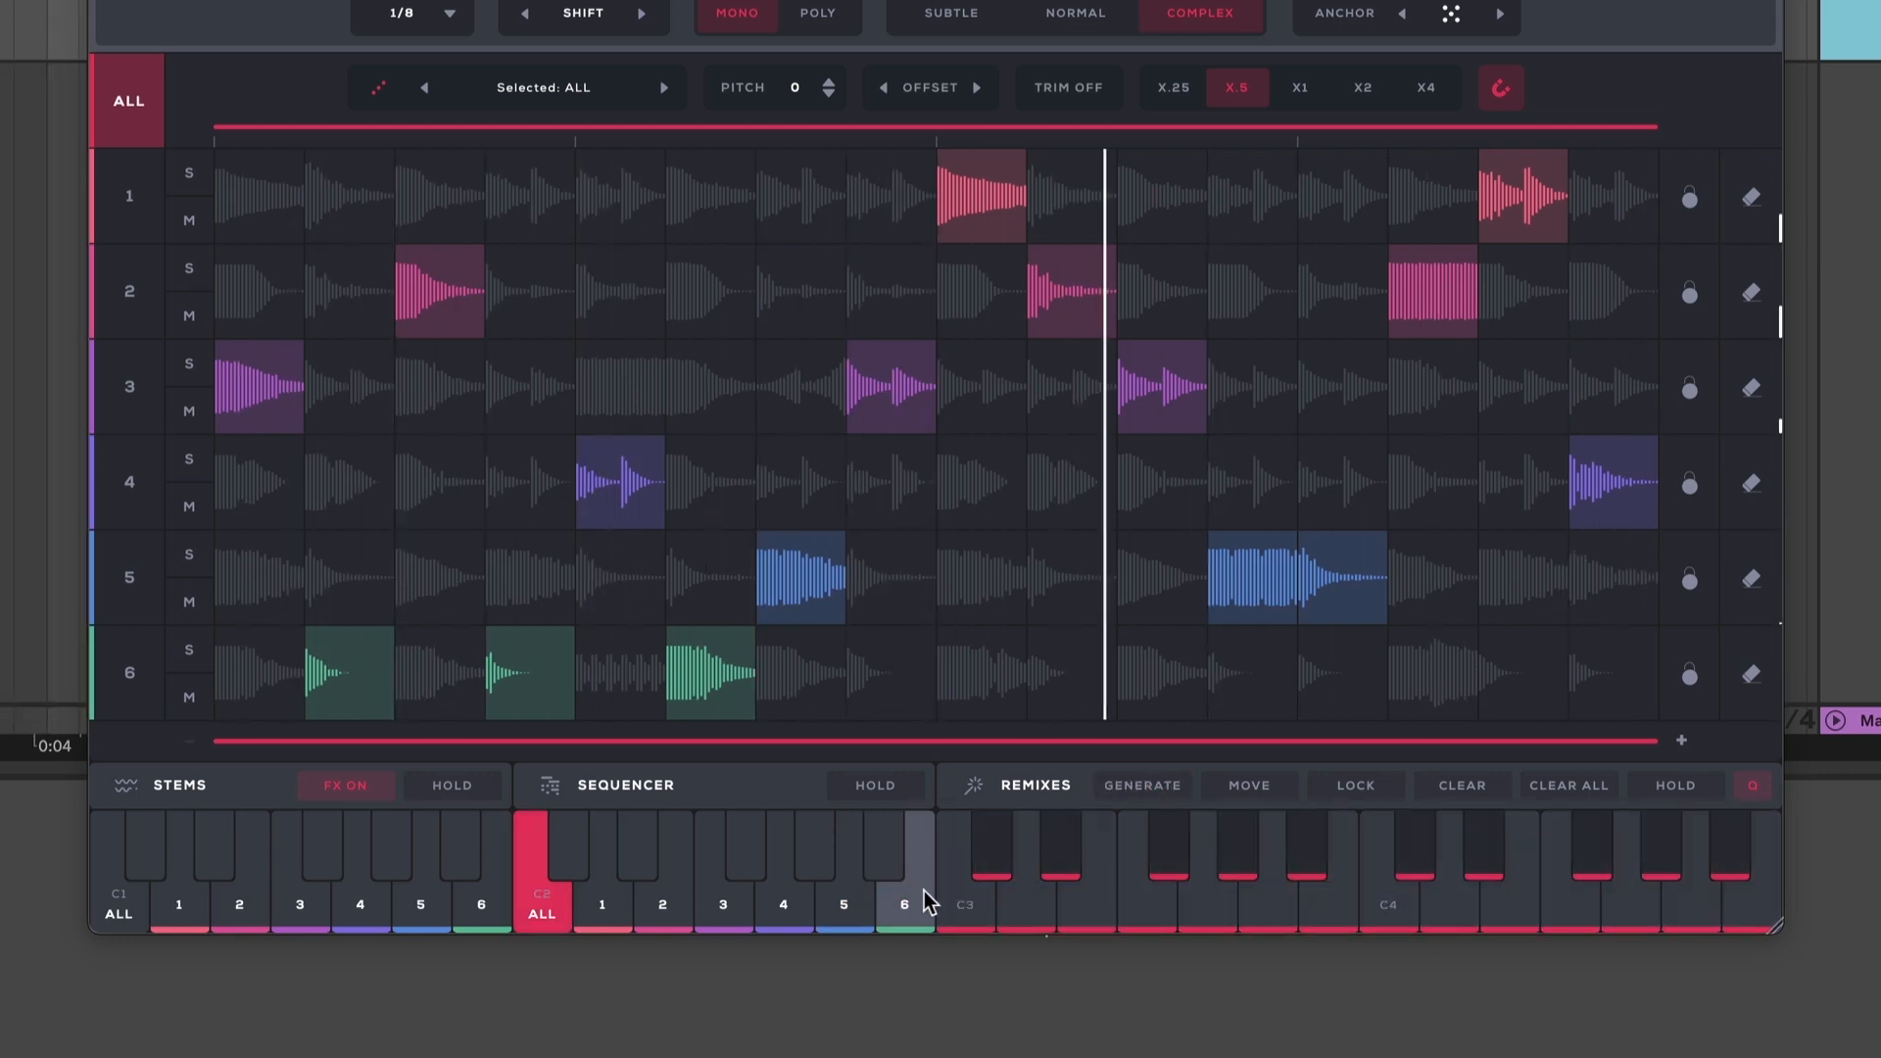
{"action": "left_click", "coordinate": [973, 913]}
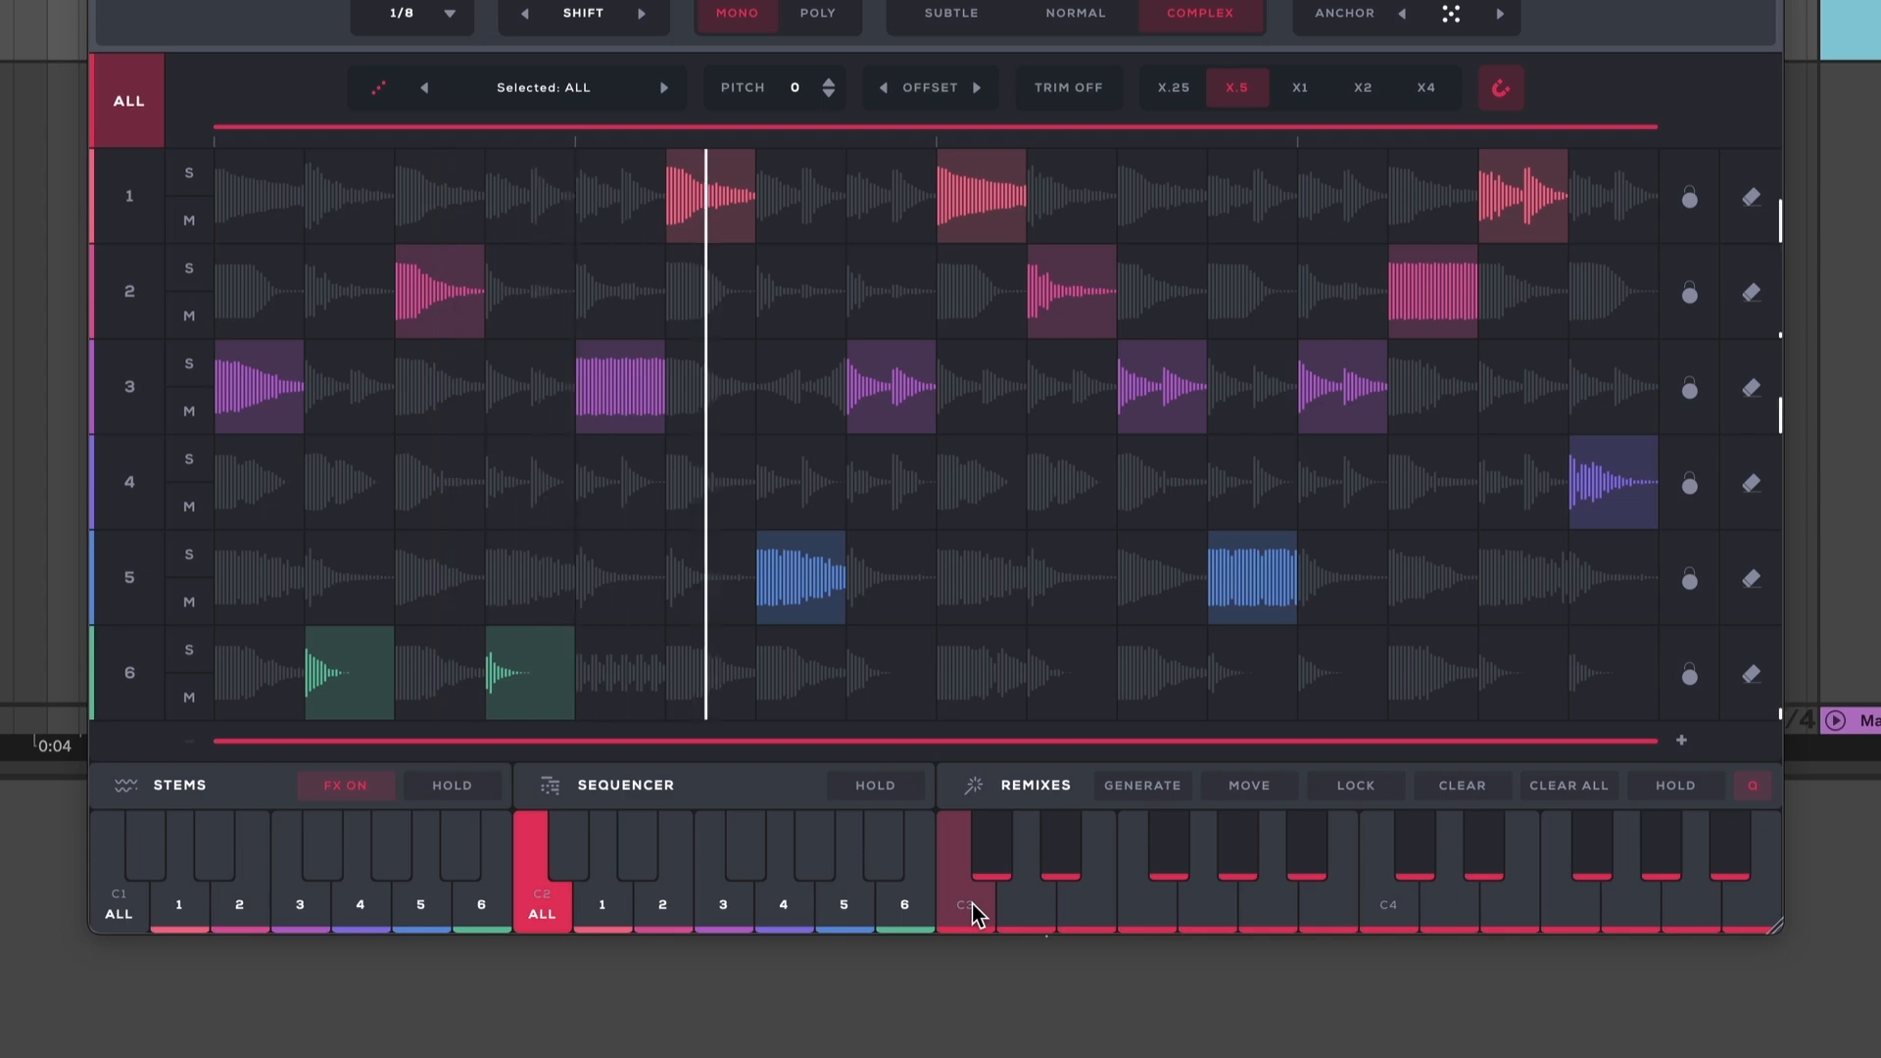
{"action": "left_click", "coordinate": [1088, 899]}
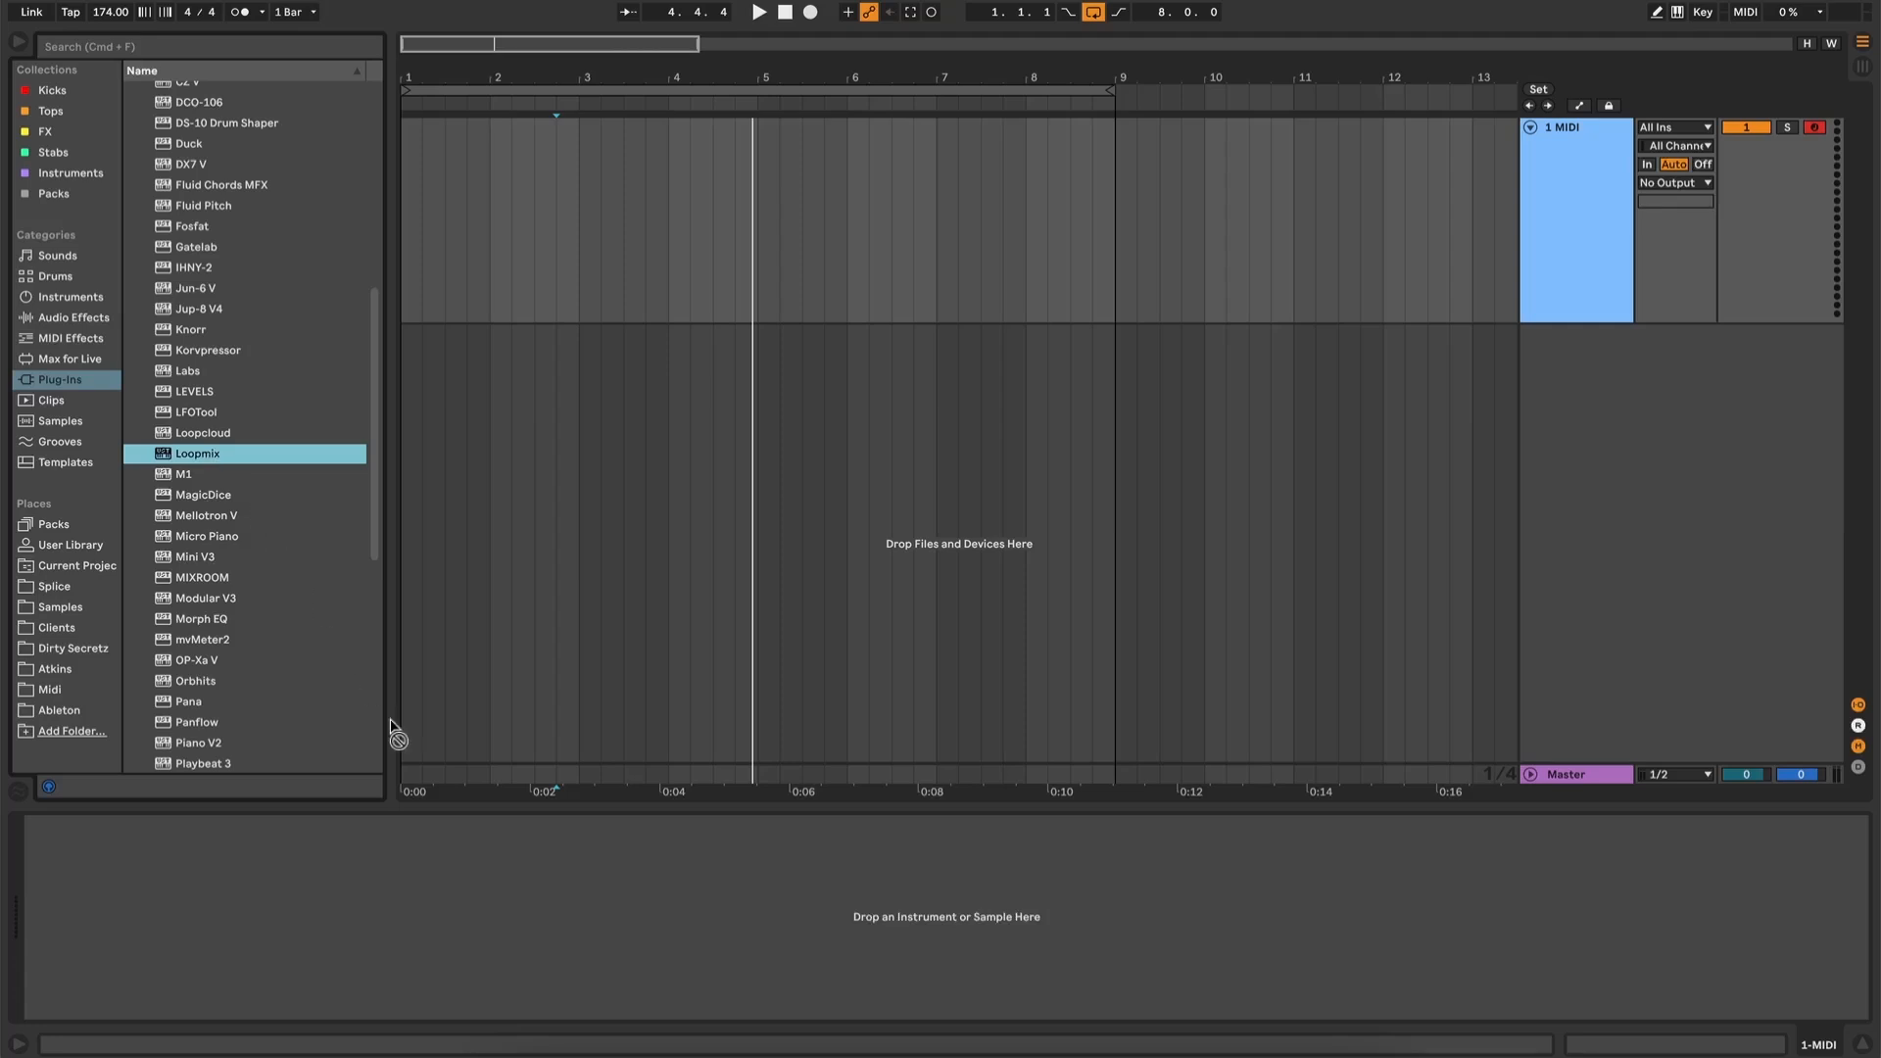
Load the Loopmix plug-in onto the empty MIDI track and reposition its window
{"action": "left_click_drag", "start_coordinate": [481, 906], "coordinate": [480, 903]}
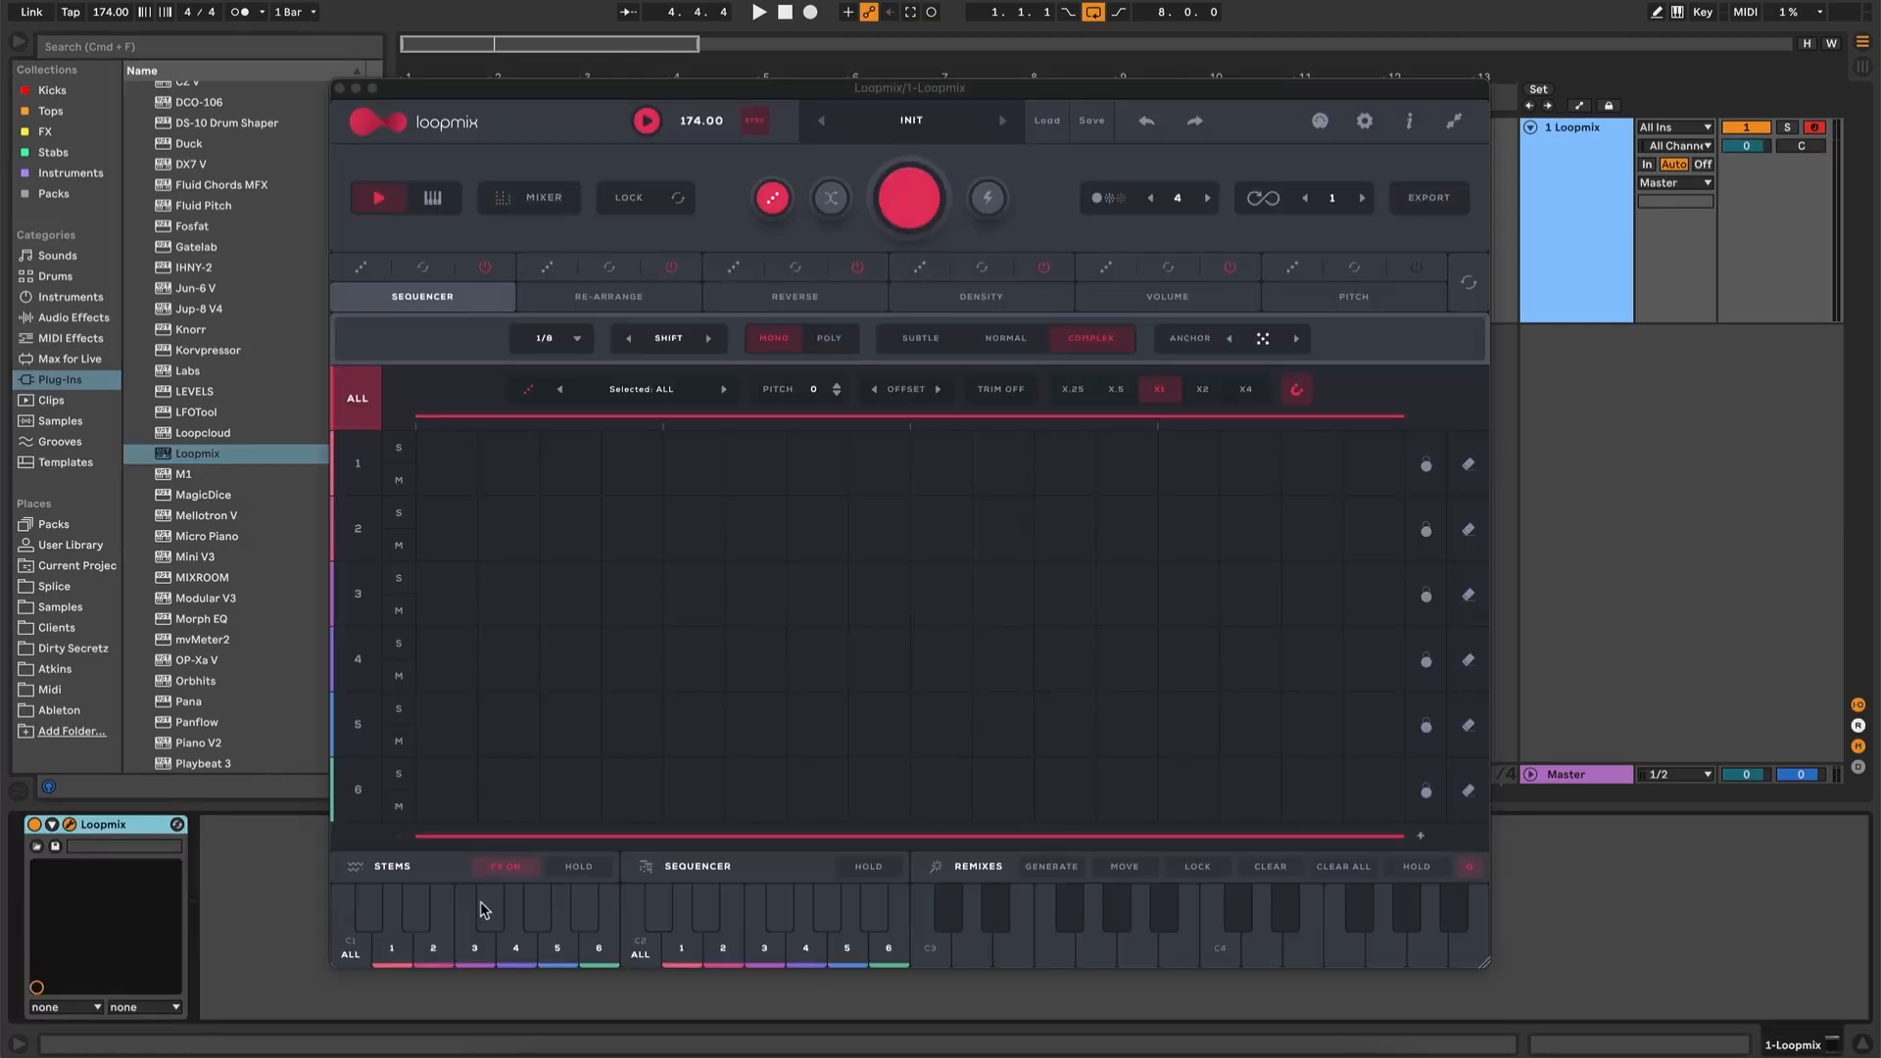
{"action": "left_click_drag", "start_coordinate": [847, 92], "coordinate": [828, 72]}
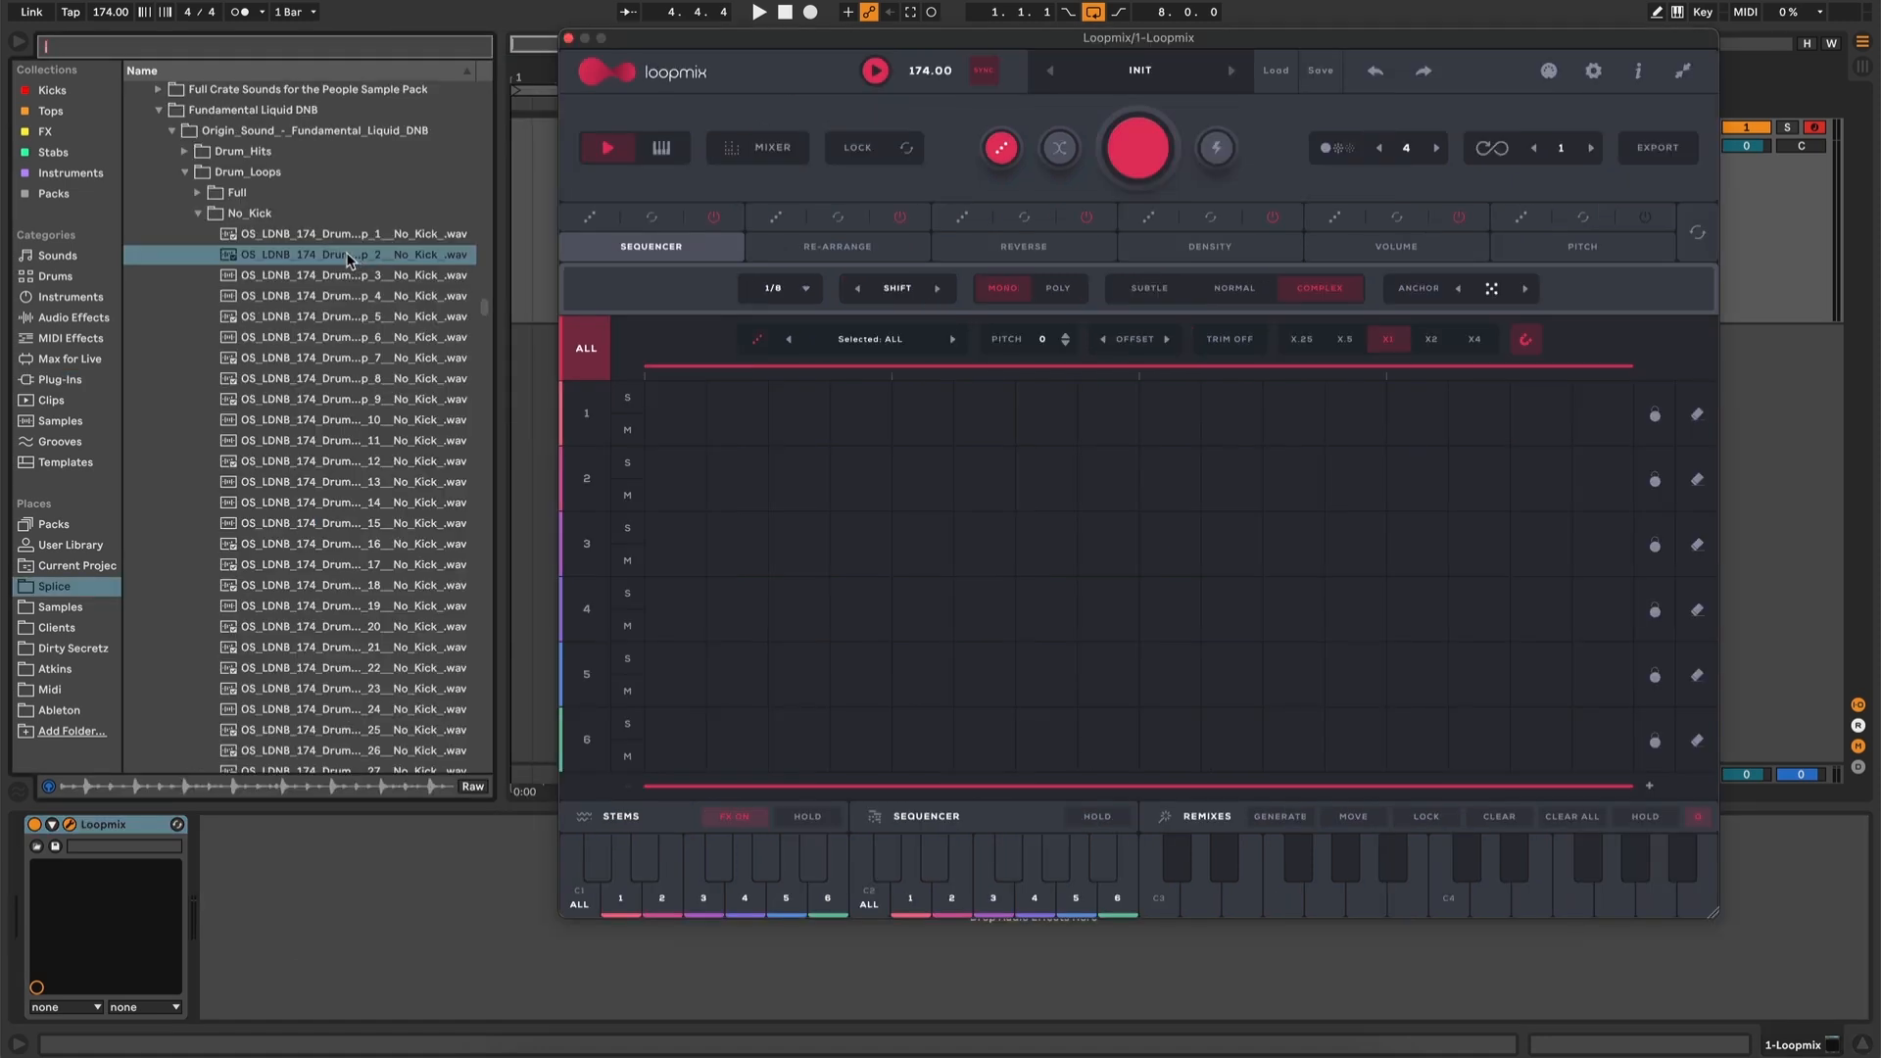
Load No_Kick drum loops 2, 7 and 4 from the Fundamental Liquid DNB pack into Loopmix tracks 1, 2 and 3
{"action": "left_click", "coordinate": [284, 256]}
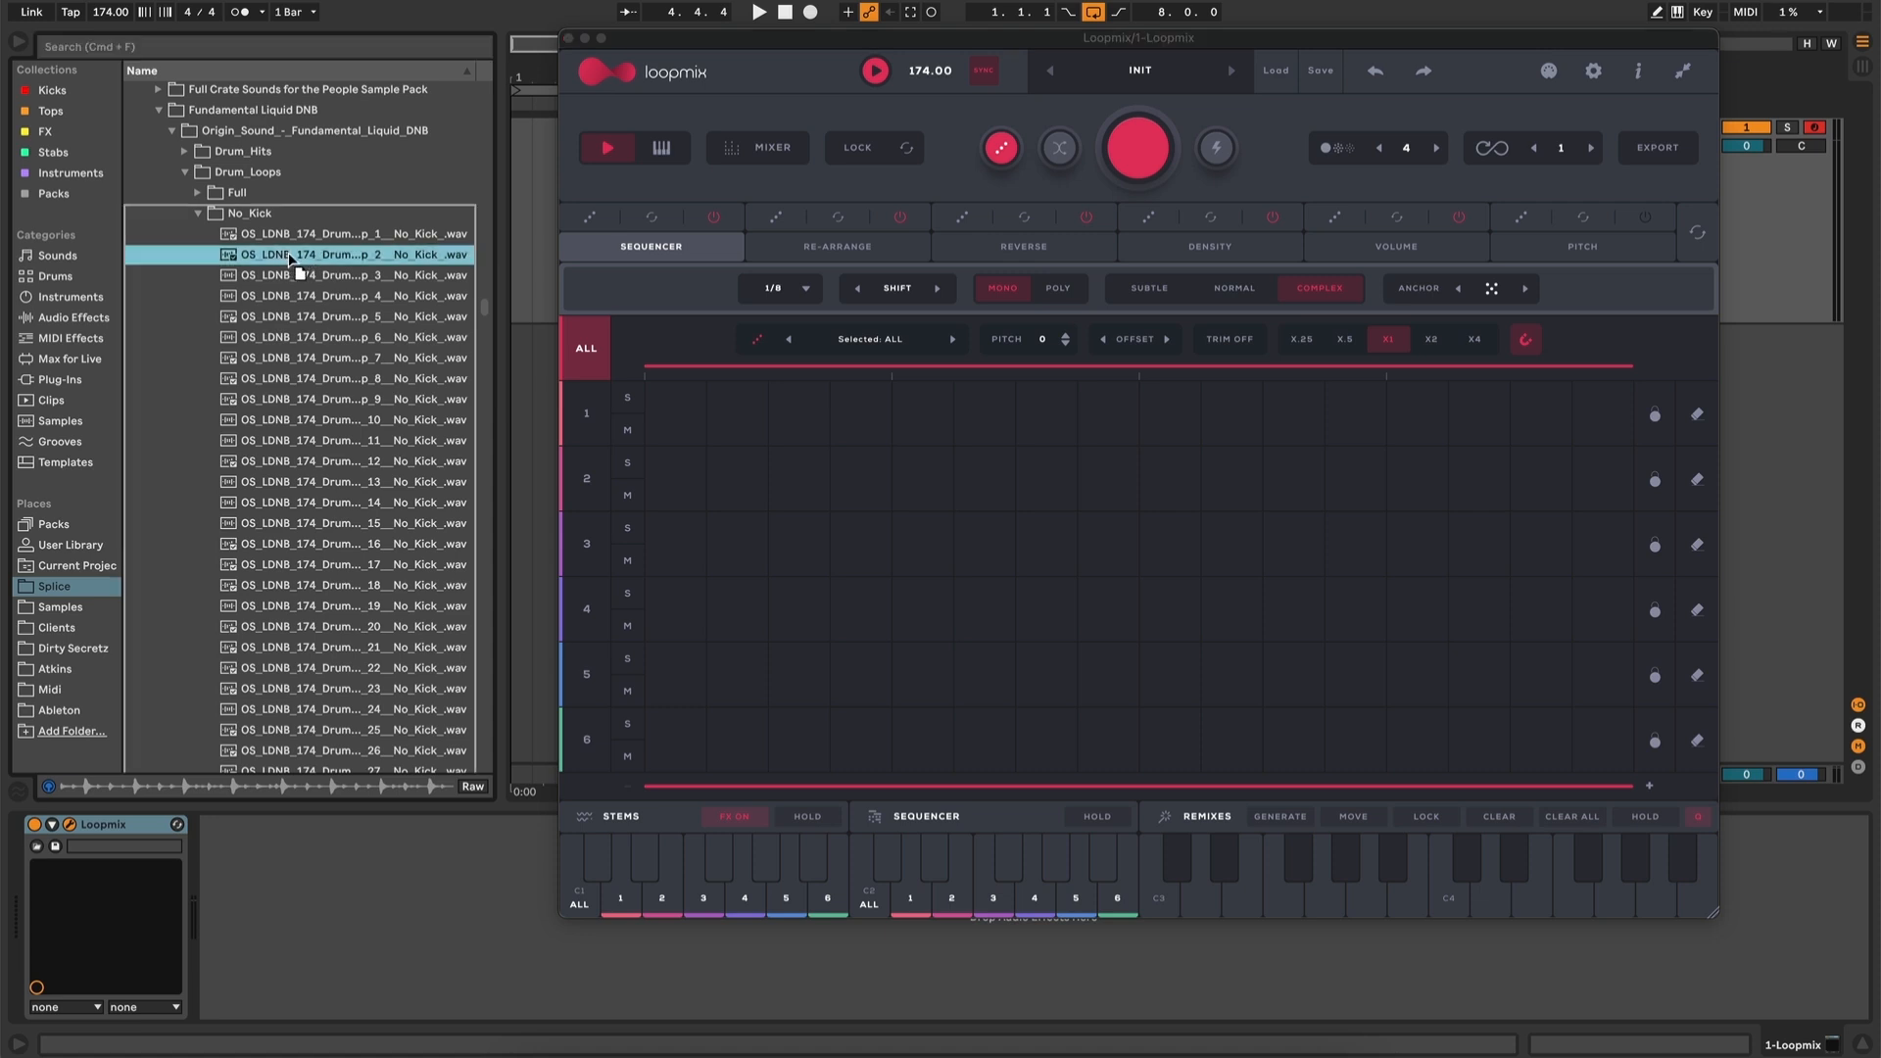
{"action": "left_click_drag", "start_coordinate": [289, 257], "coordinate": [740, 404]}
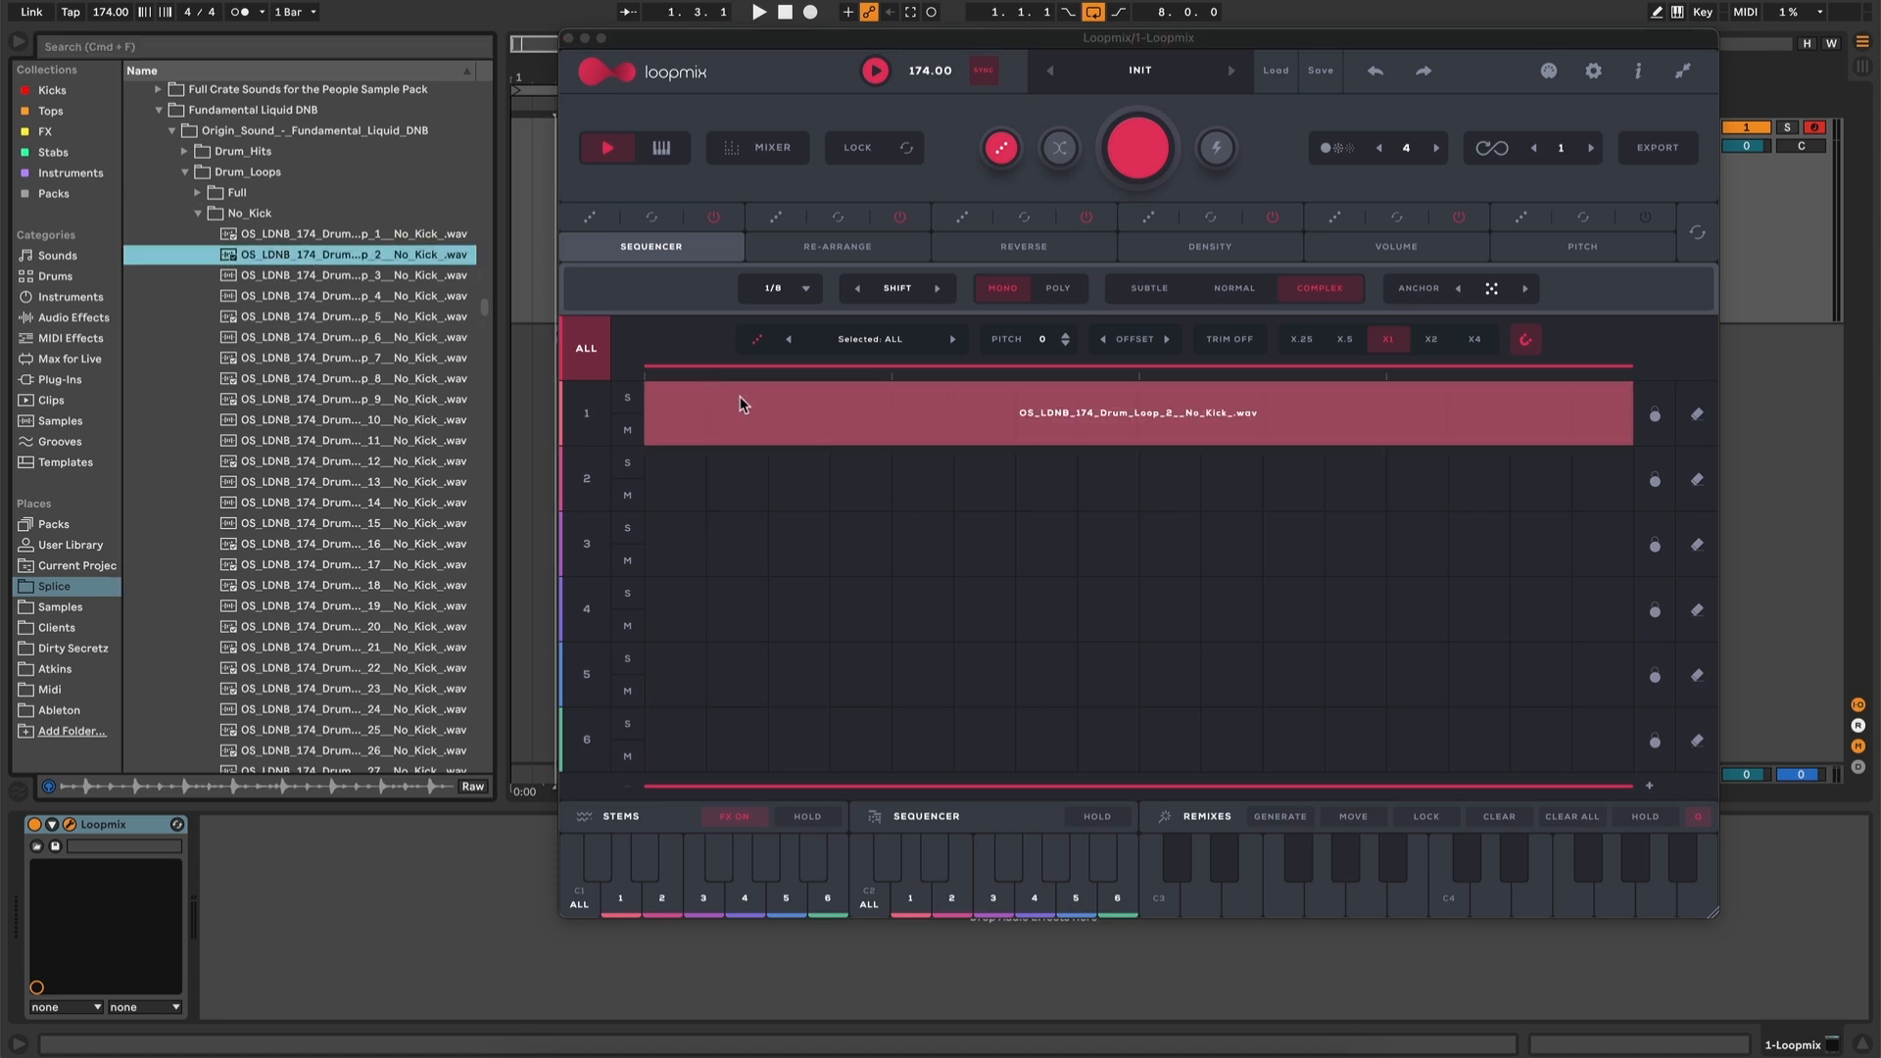
{"action": "left_click_drag", "start_coordinate": [338, 359], "coordinate": [731, 500]}
{"action": "left_click_drag", "start_coordinate": [343, 312], "coordinate": [710, 564]}
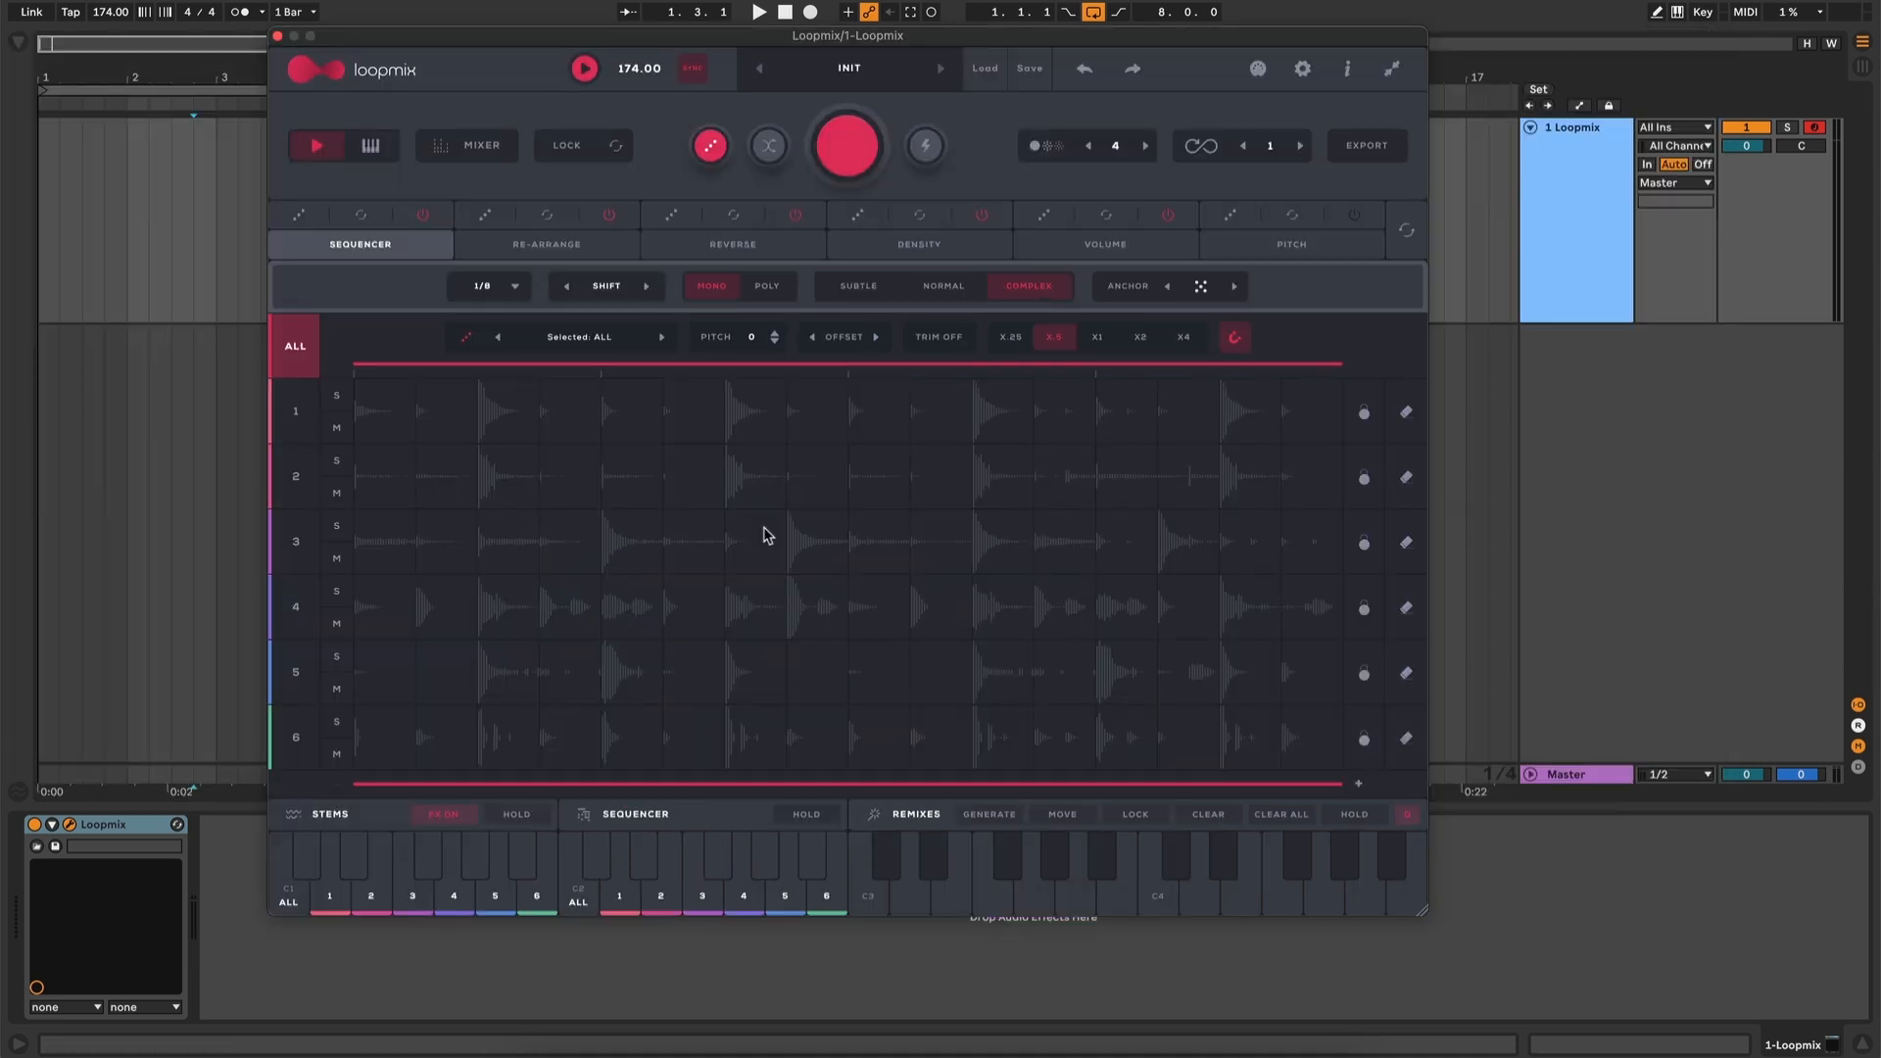
Select track 1, open its sample browser and look through the list of all available samples
{"action": "left_click", "coordinate": [302, 419]}
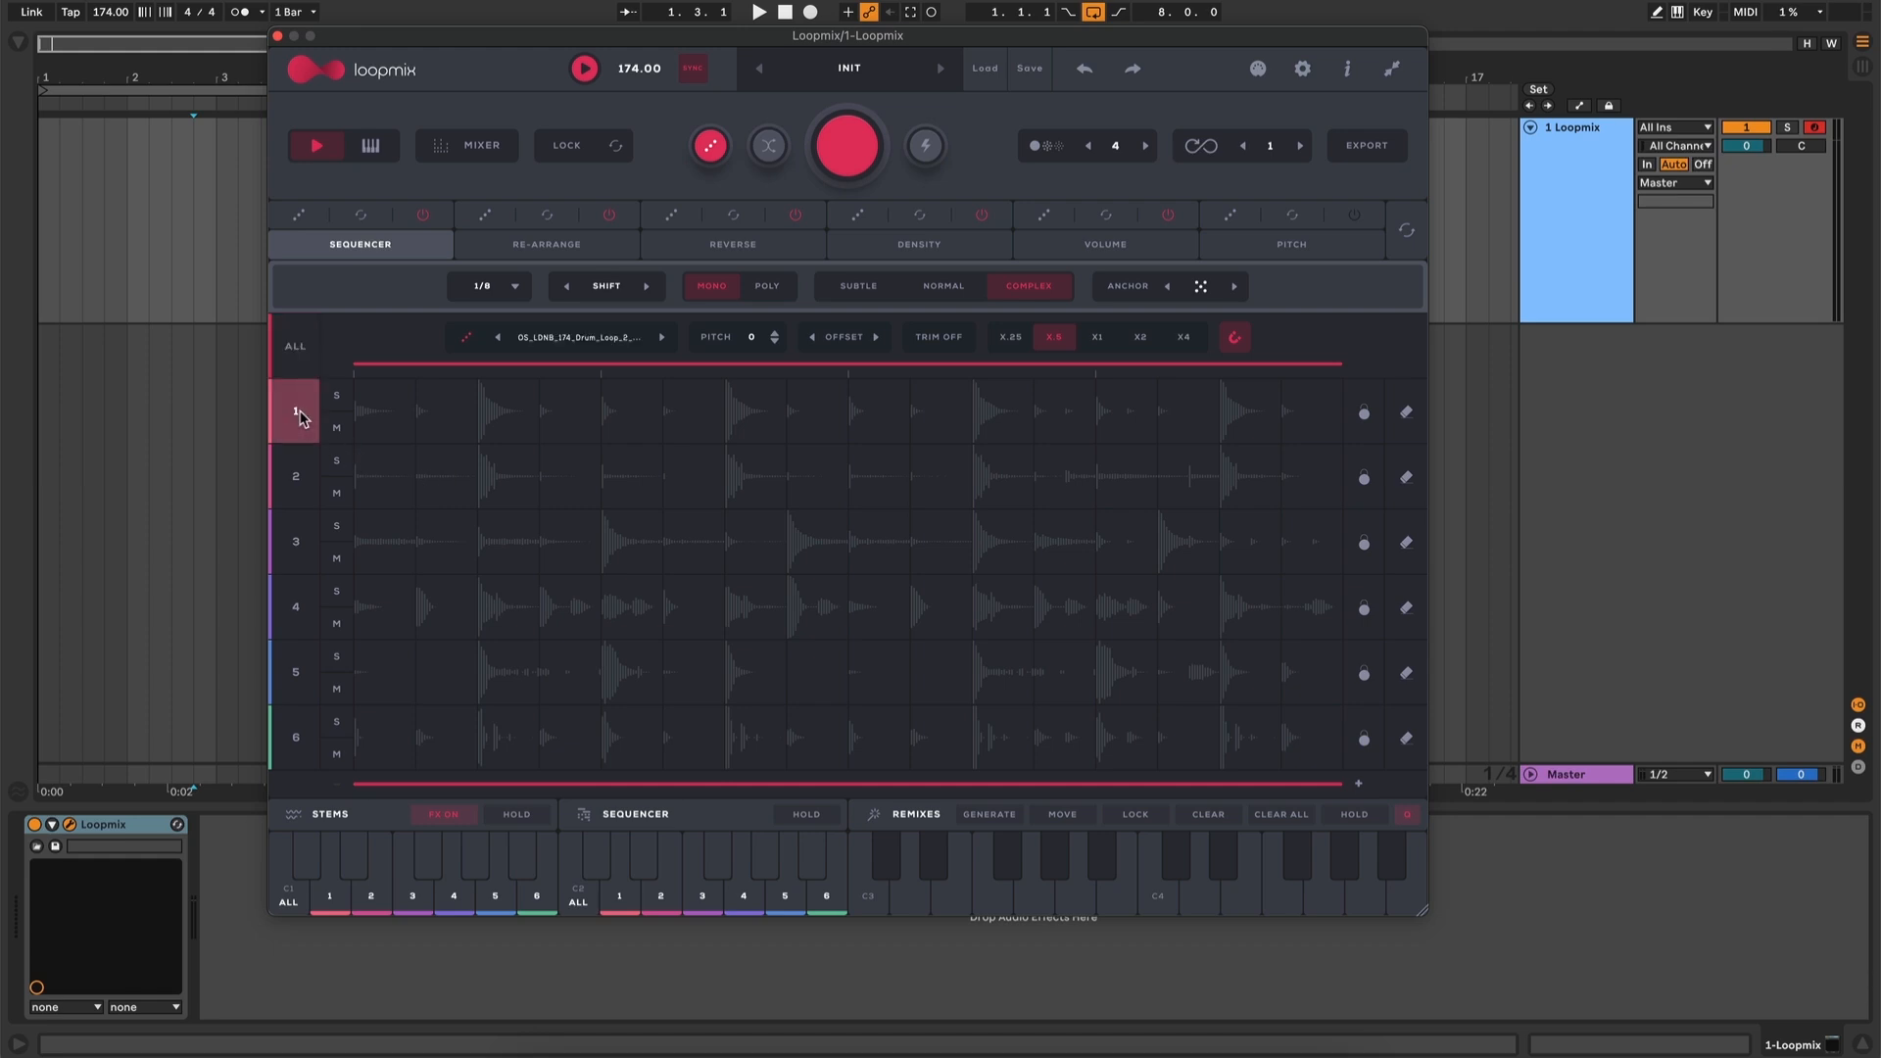
{"action": "left_click", "coordinate": [597, 339]}
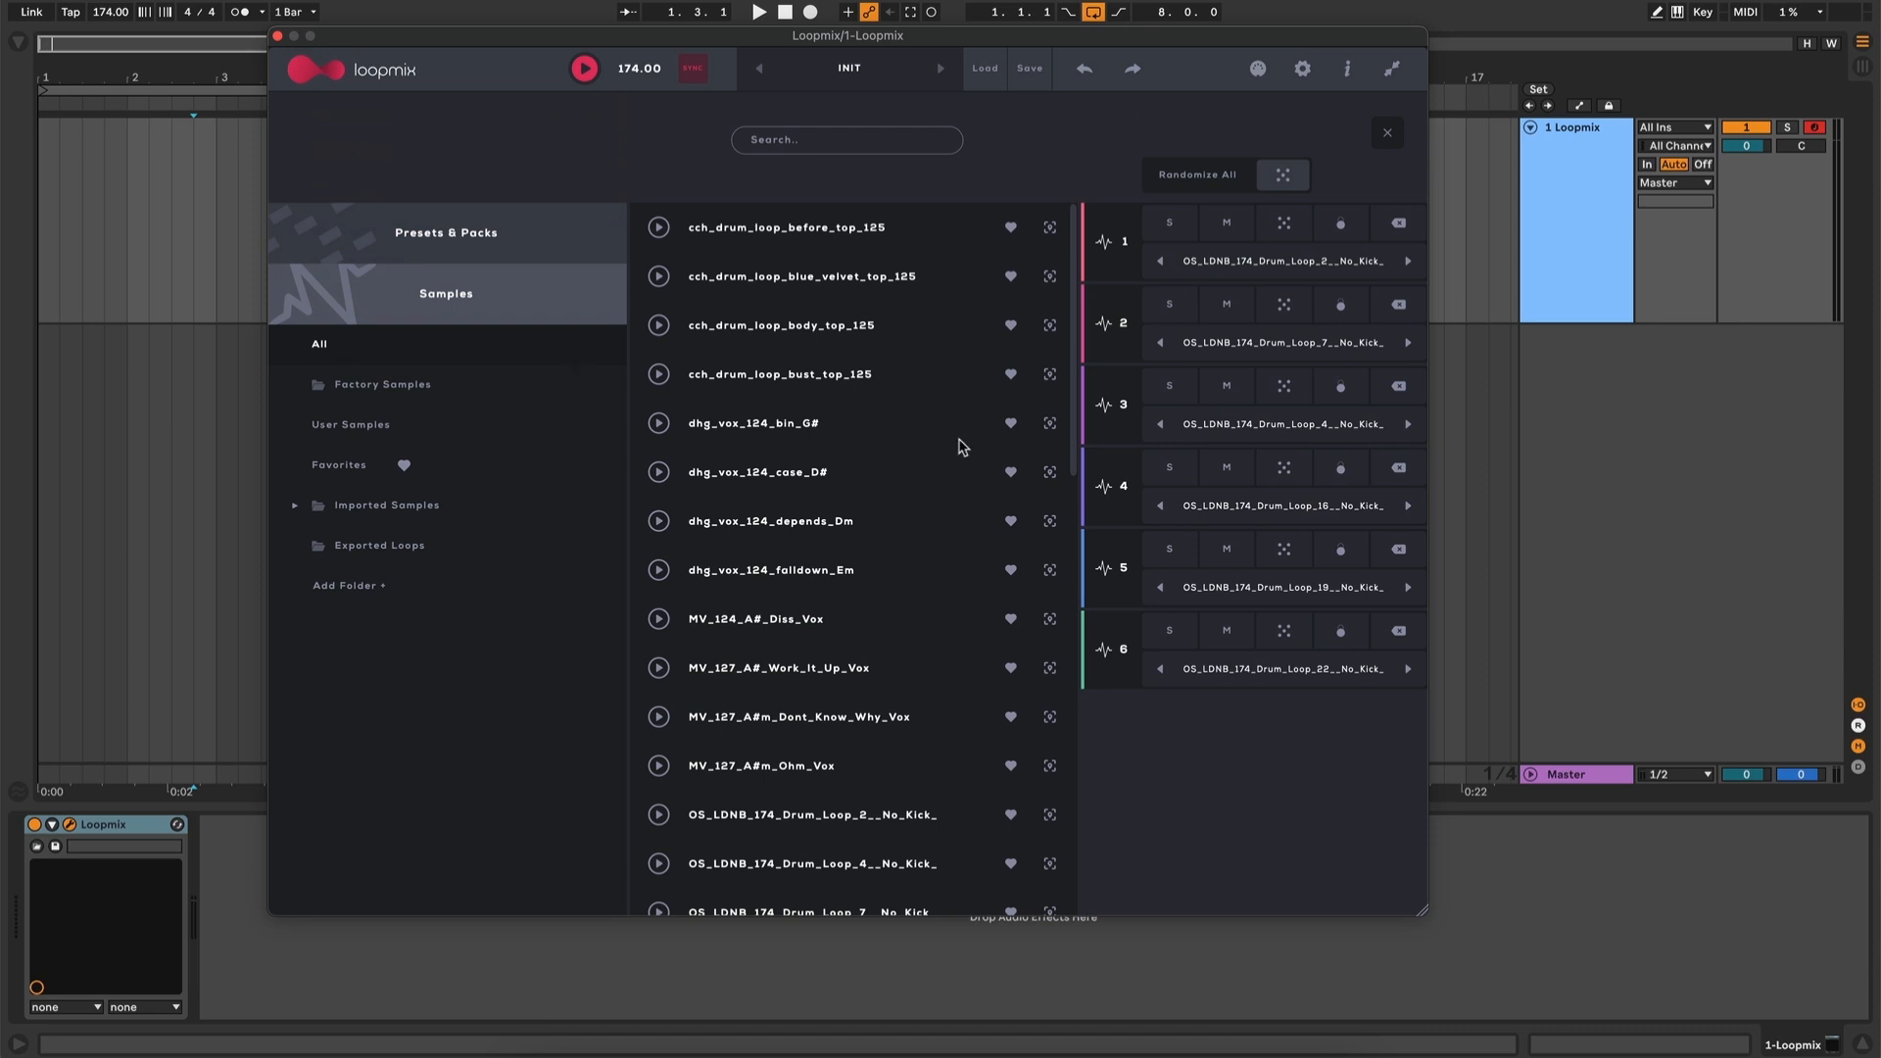
{"action": "scroll", "coordinate": [945, 463], "scroll_direction": "down", "scroll_amount": 10}
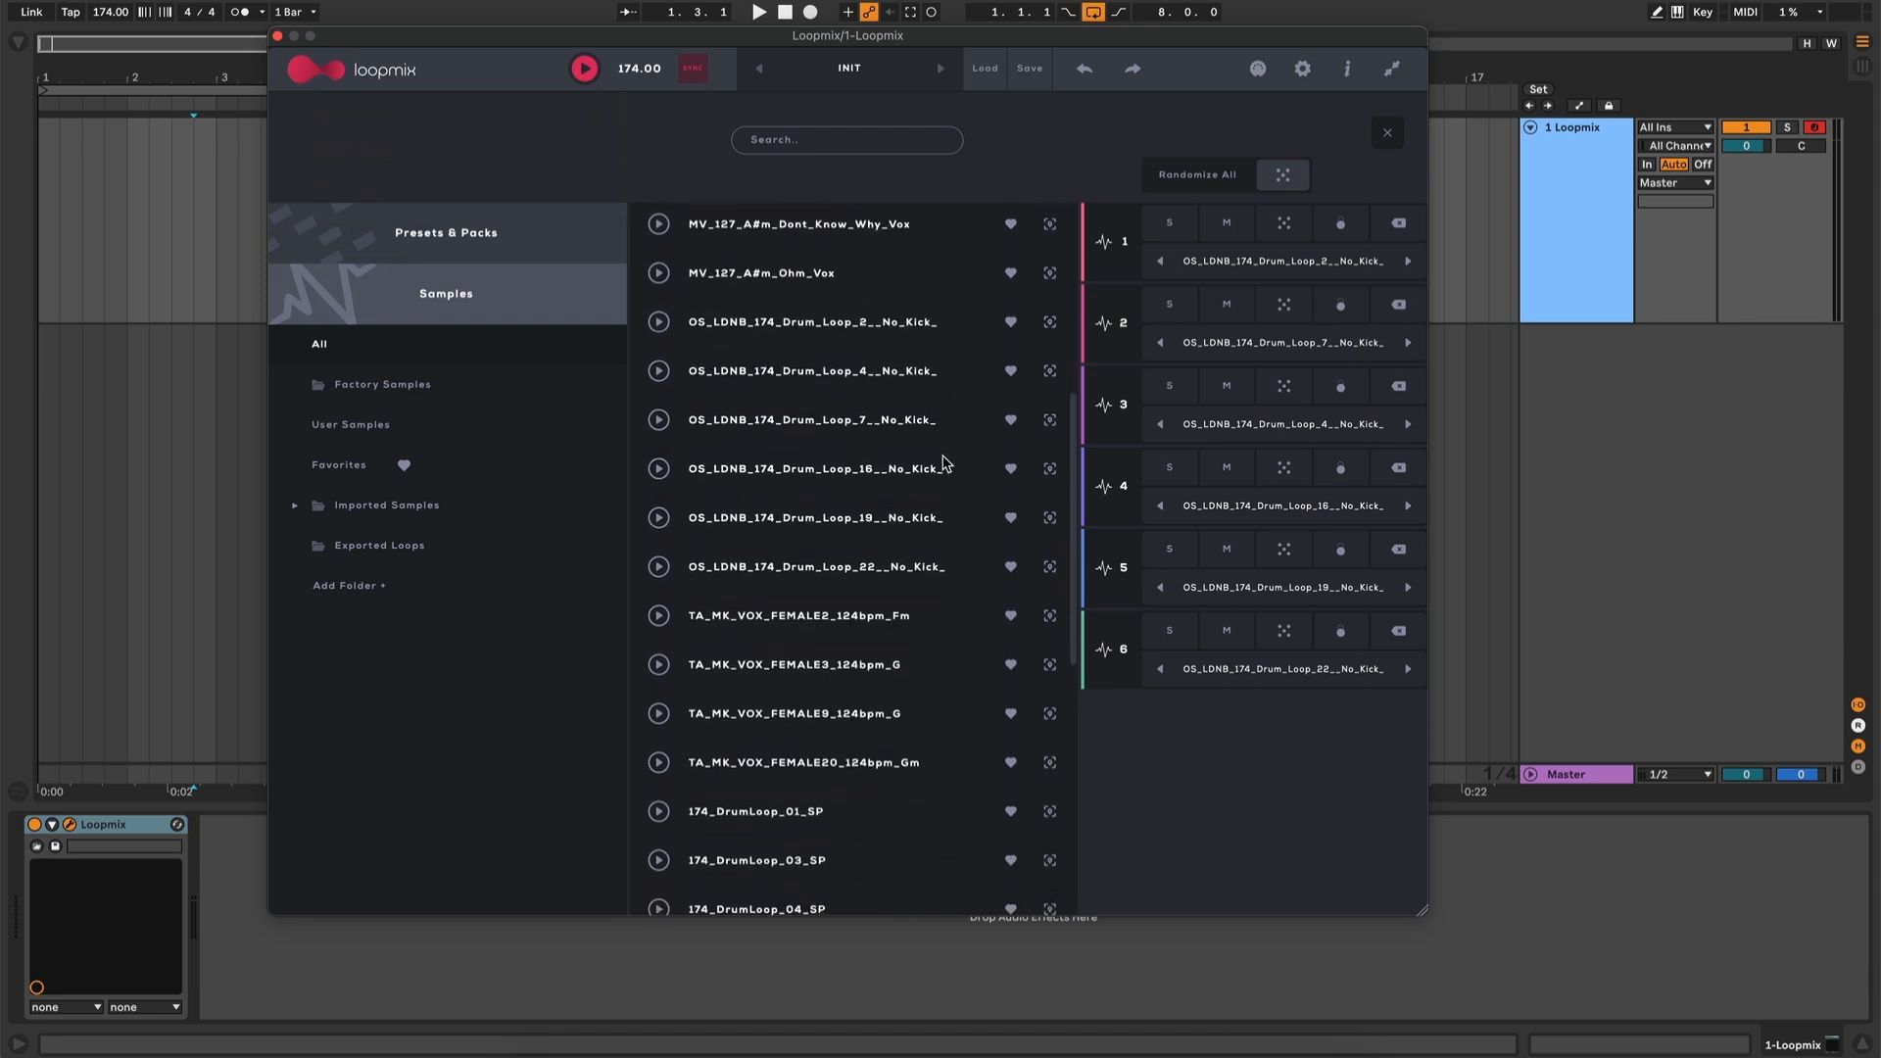
{"action": "scroll", "coordinate": [945, 464], "scroll_direction": "down", "scroll_amount": 6}
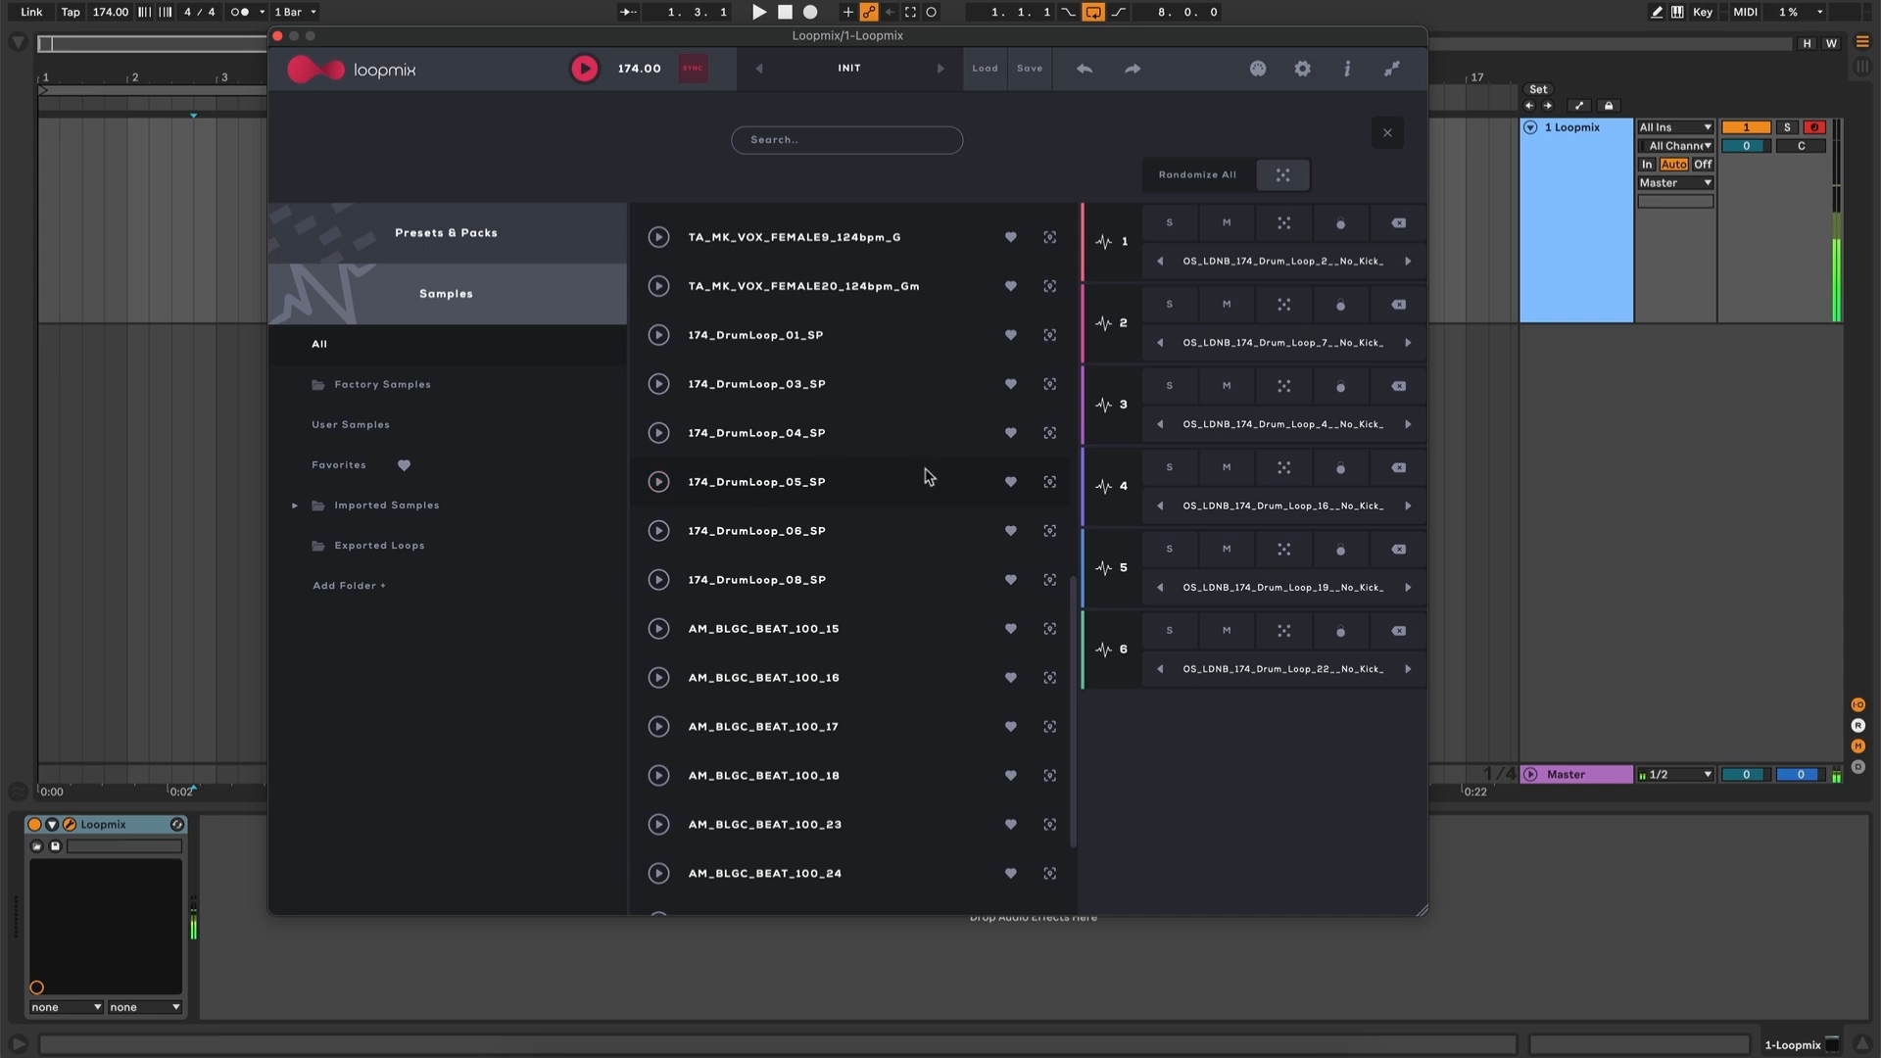
Load 174_DrumLoop_05_SP into track 1 and 174_DrumLoop_06_SP into track 4 from the sample browser
{"action": "left_click_drag", "start_coordinate": [860, 486], "coordinate": [1142, 267]}
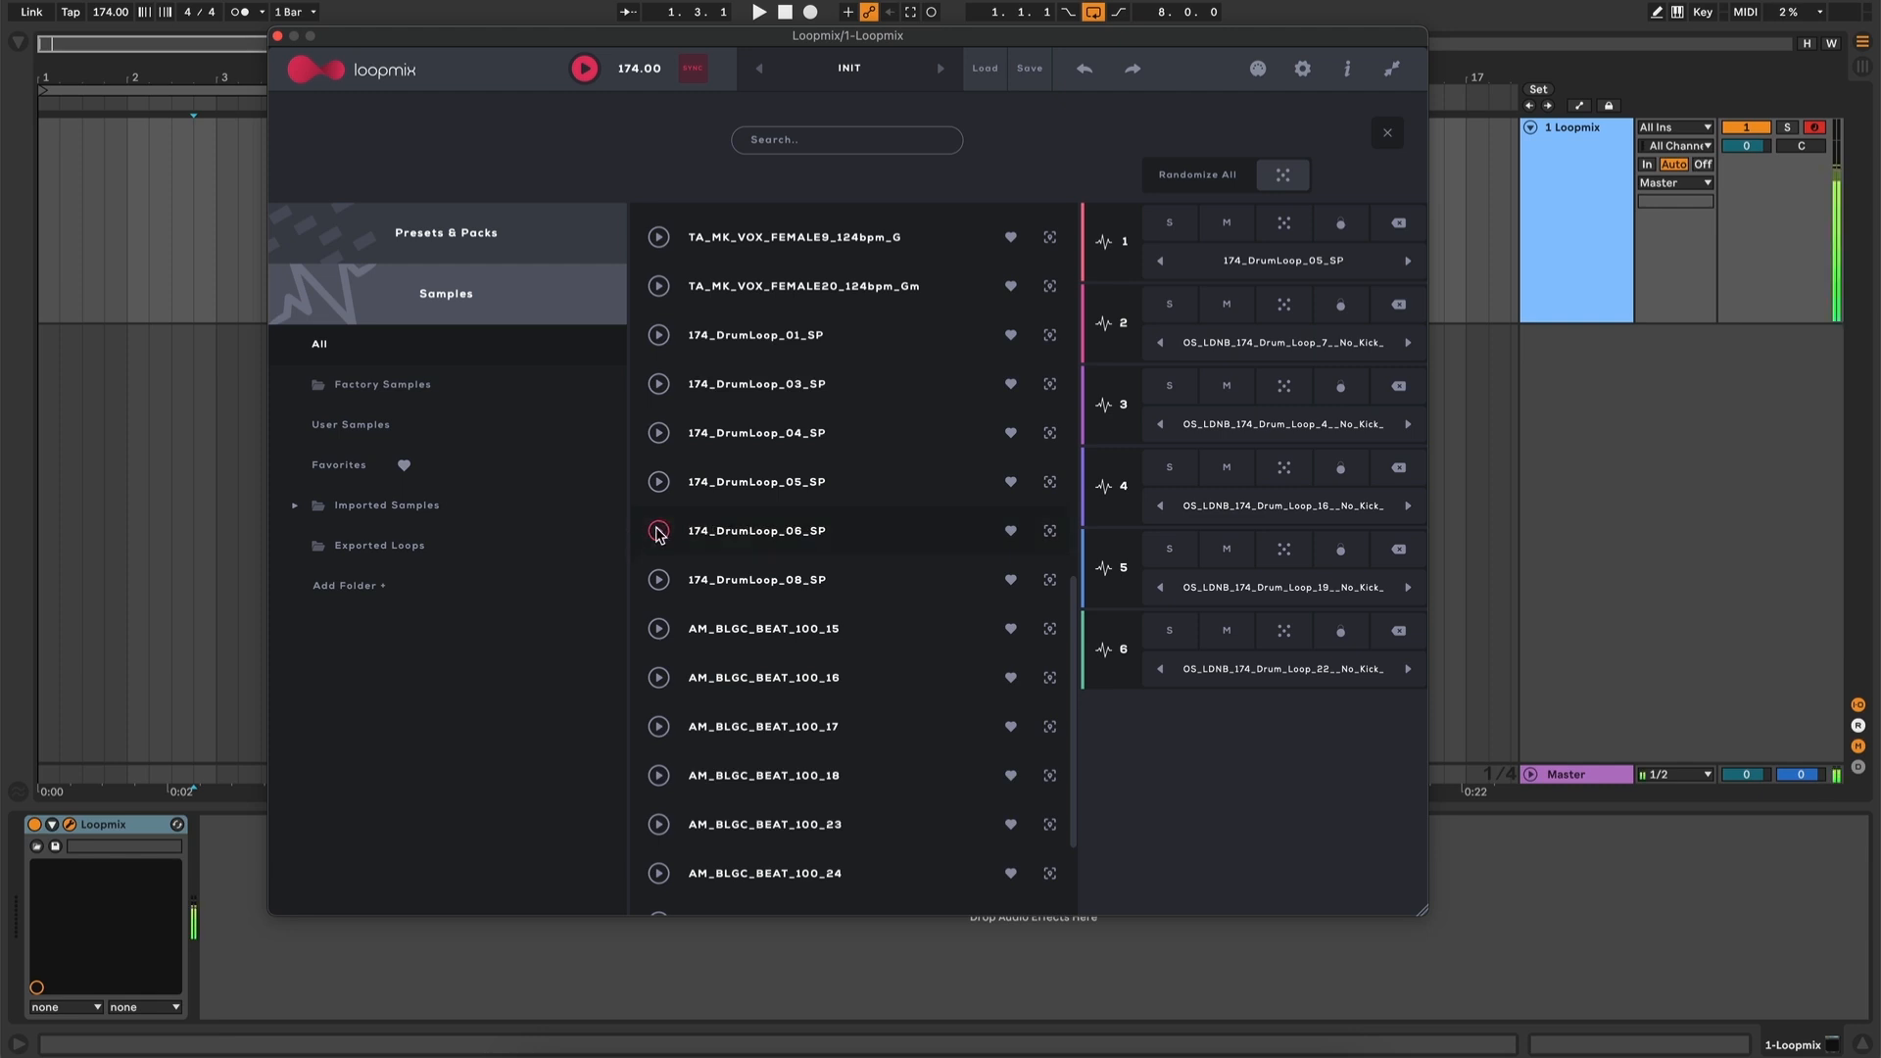
{"action": "left_click_drag", "start_coordinate": [887, 537], "coordinate": [1215, 482]}
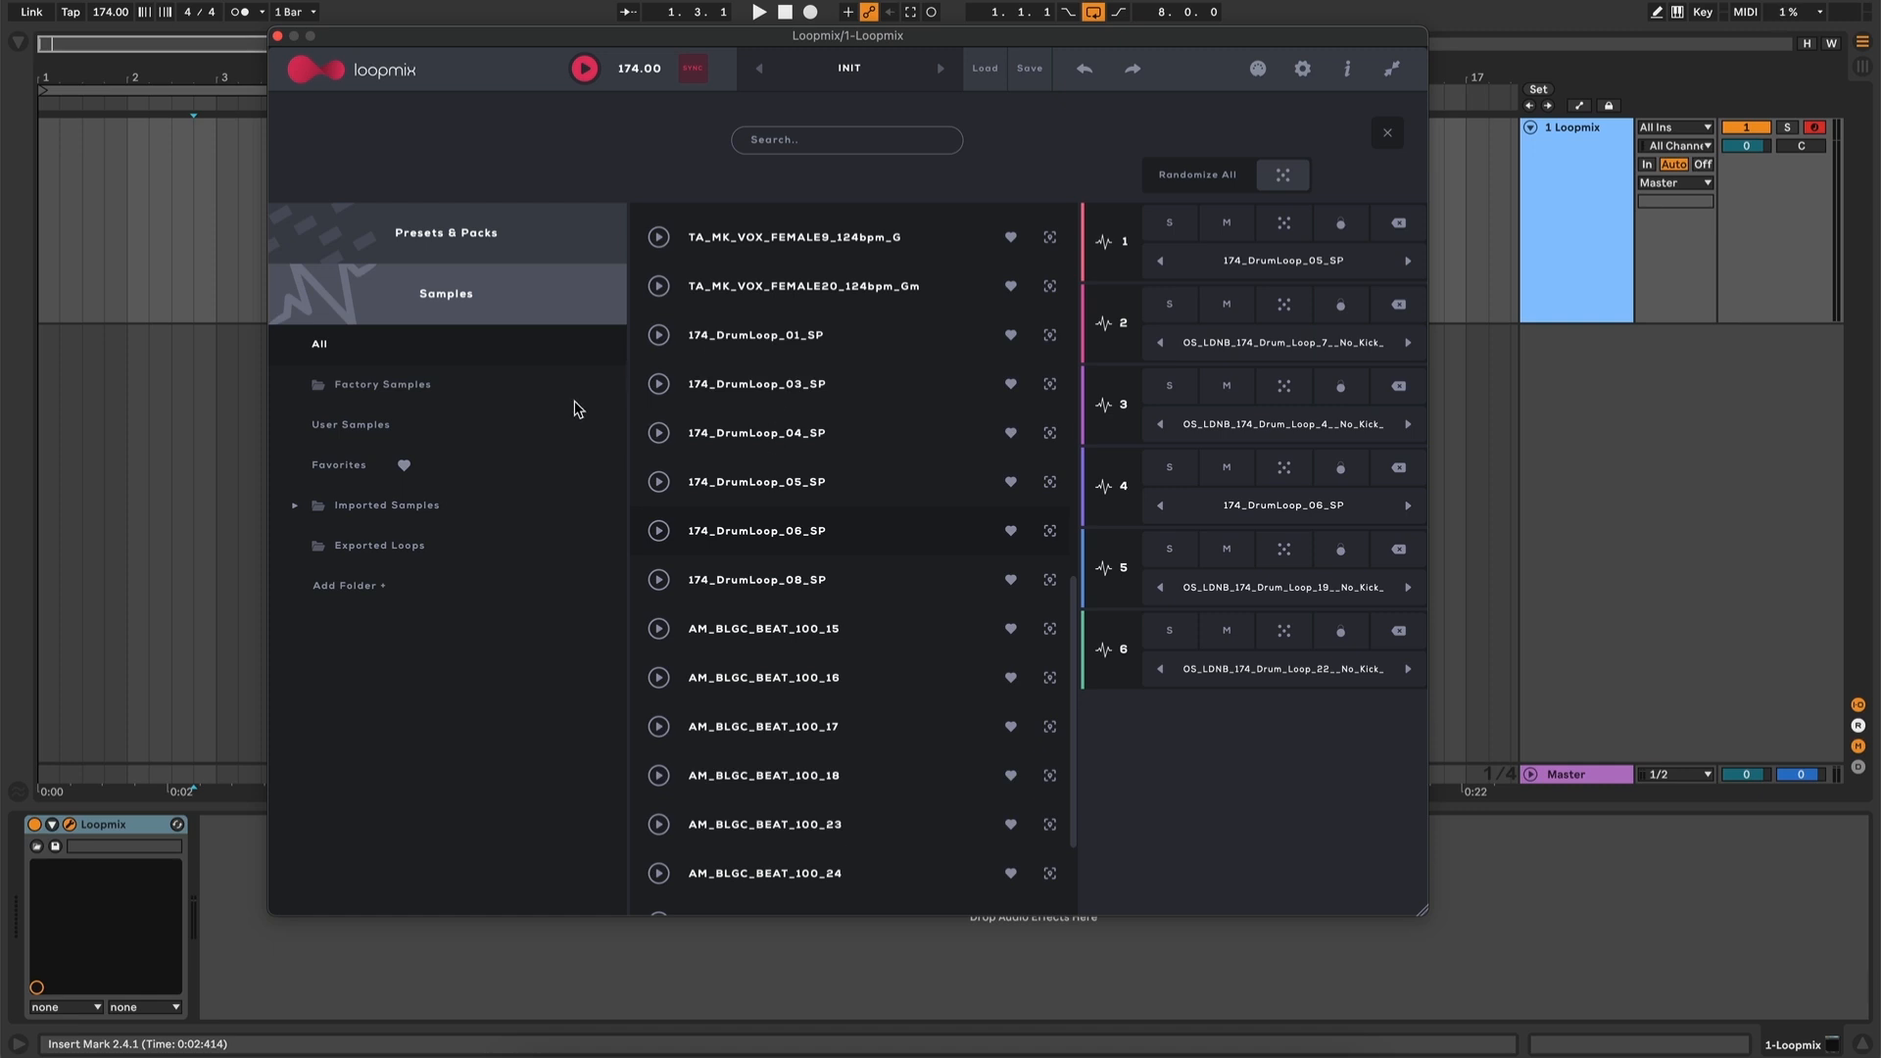
{"action": "left_click", "coordinate": [380, 586]}
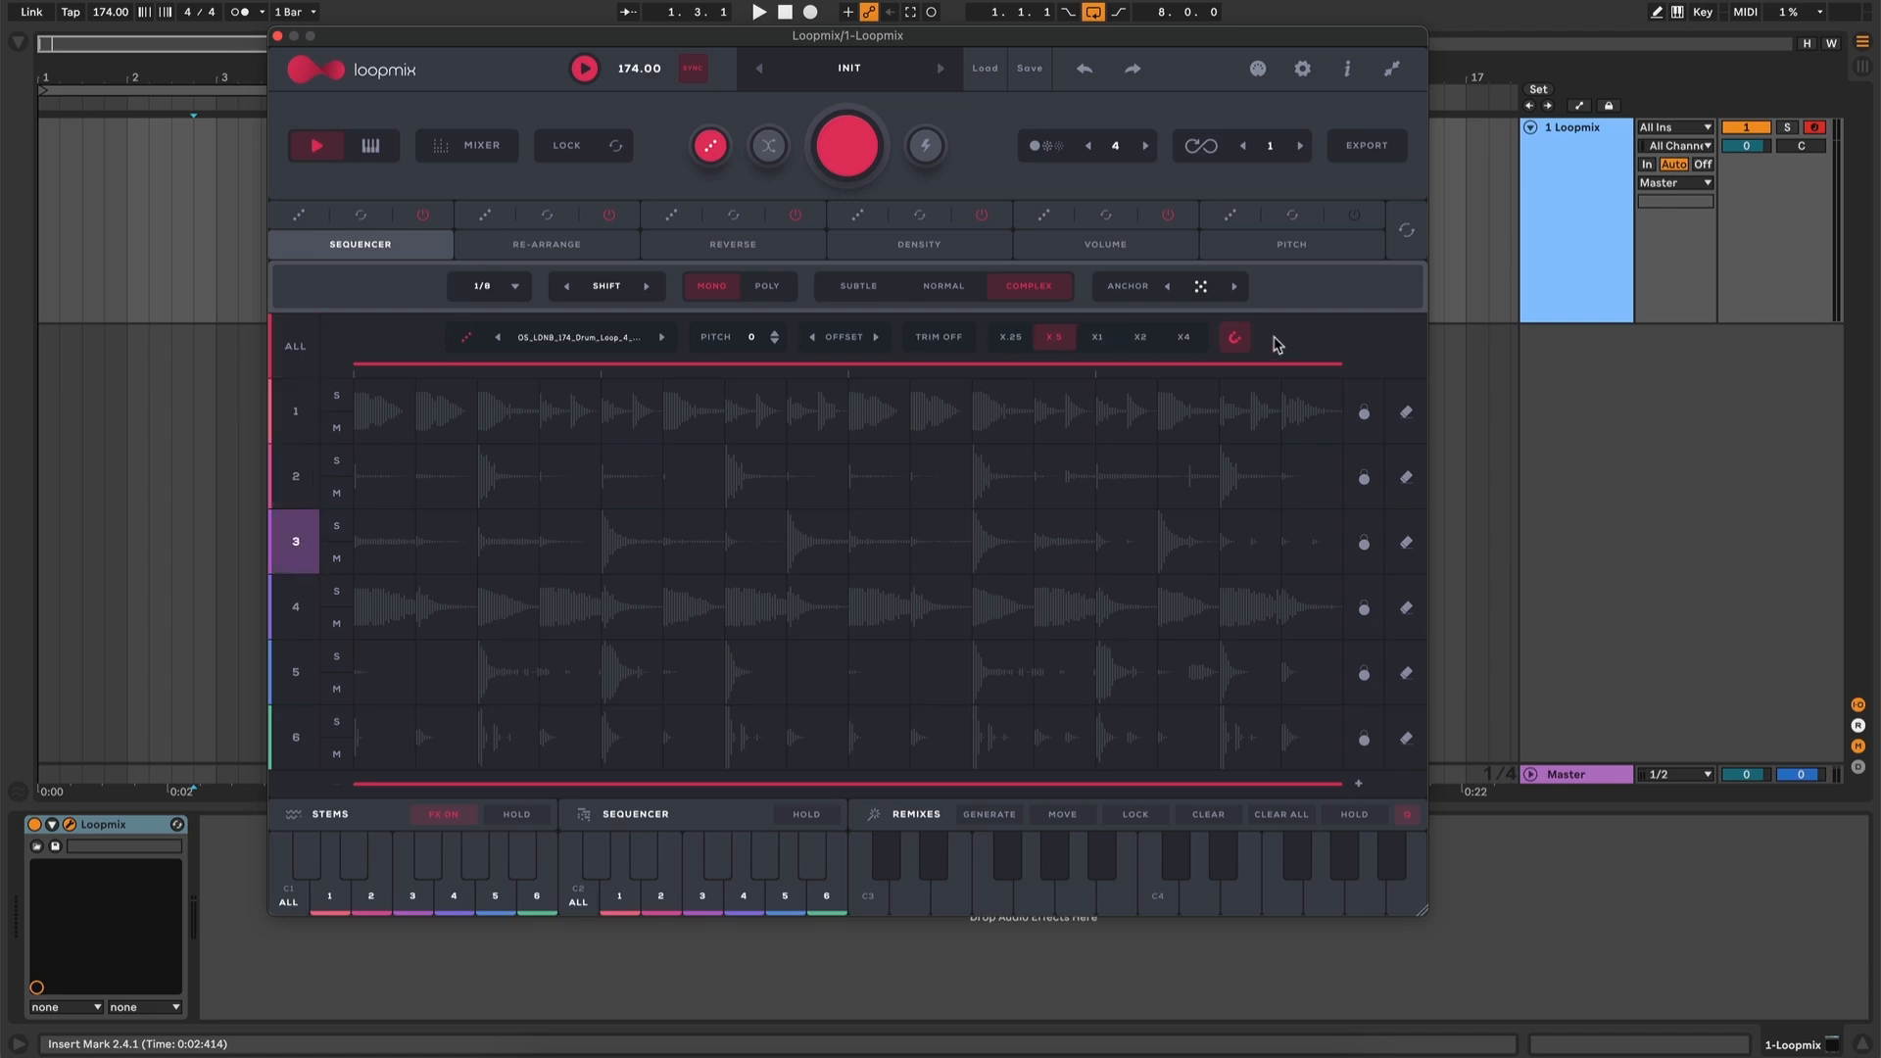
Select track 1 in the sequencer and step its sample forward through the library to AM_BLGC_BEAT_100_17
{"action": "left_click", "coordinate": [297, 348]}
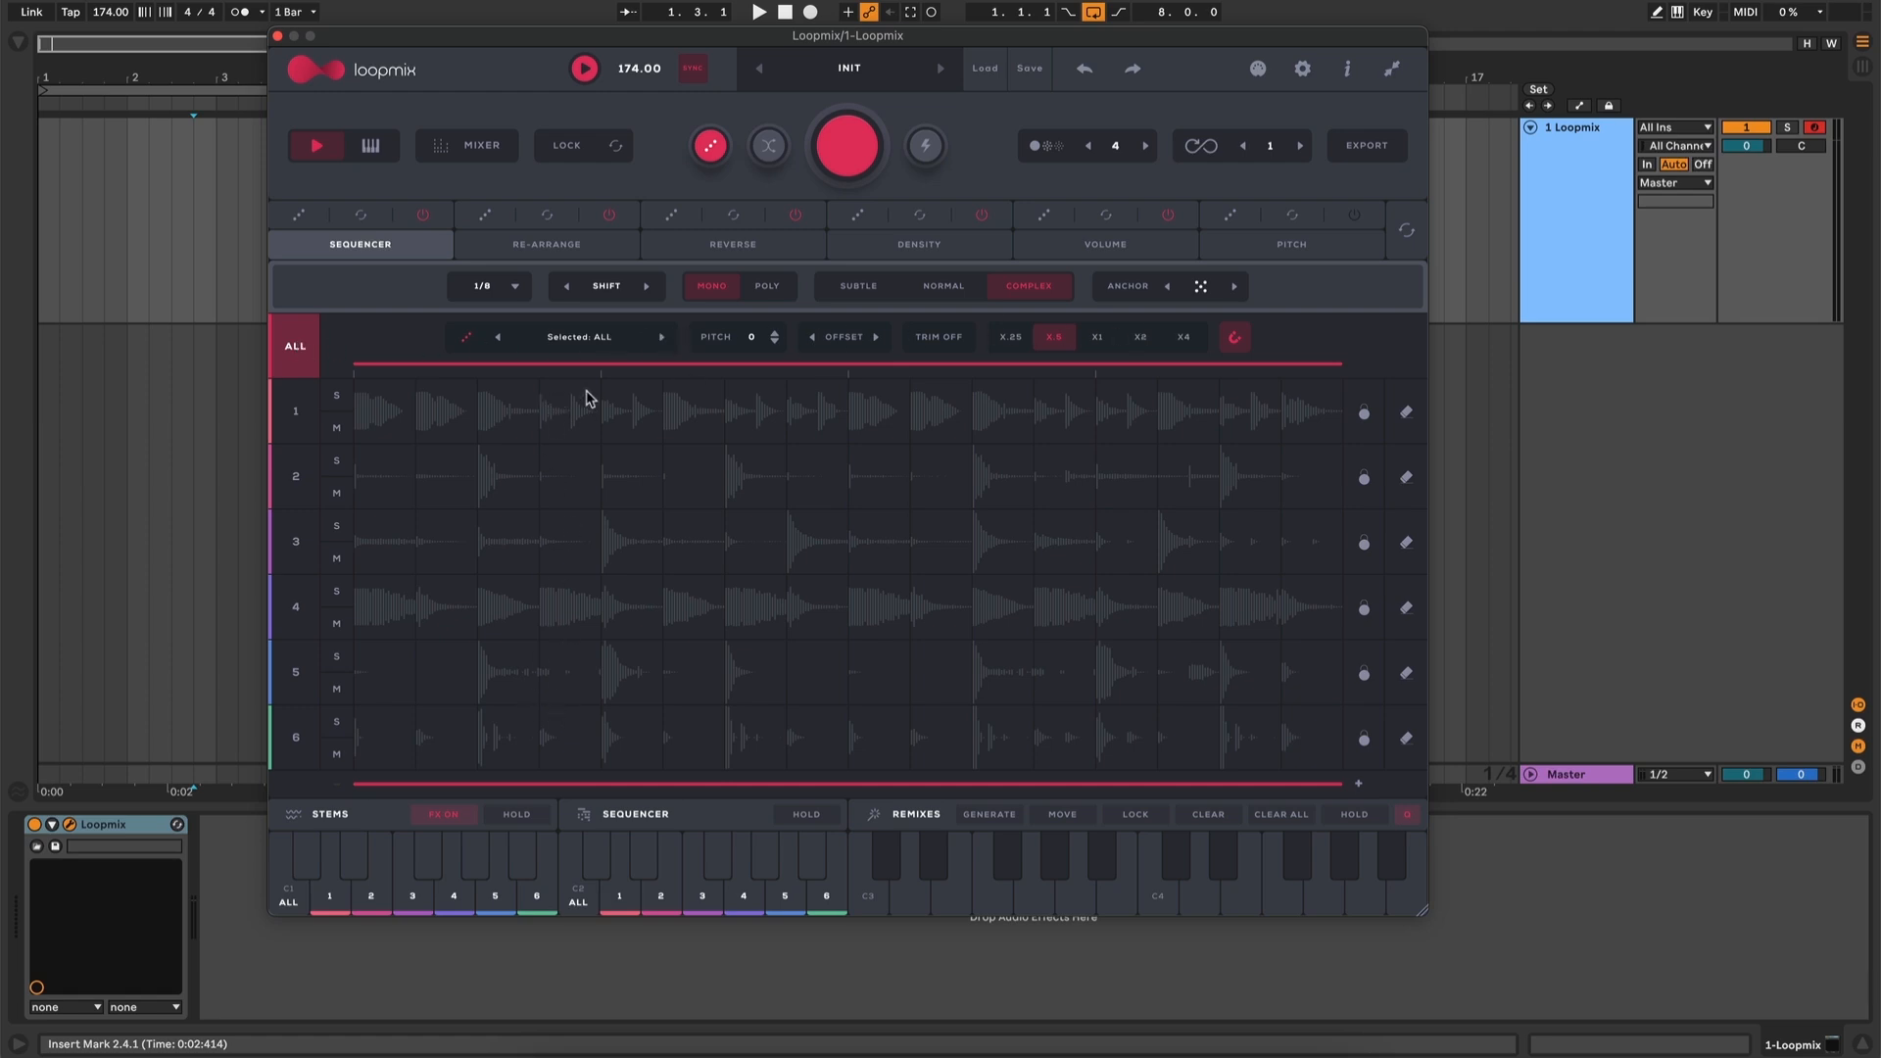
{"action": "left_click", "coordinate": [304, 422]}
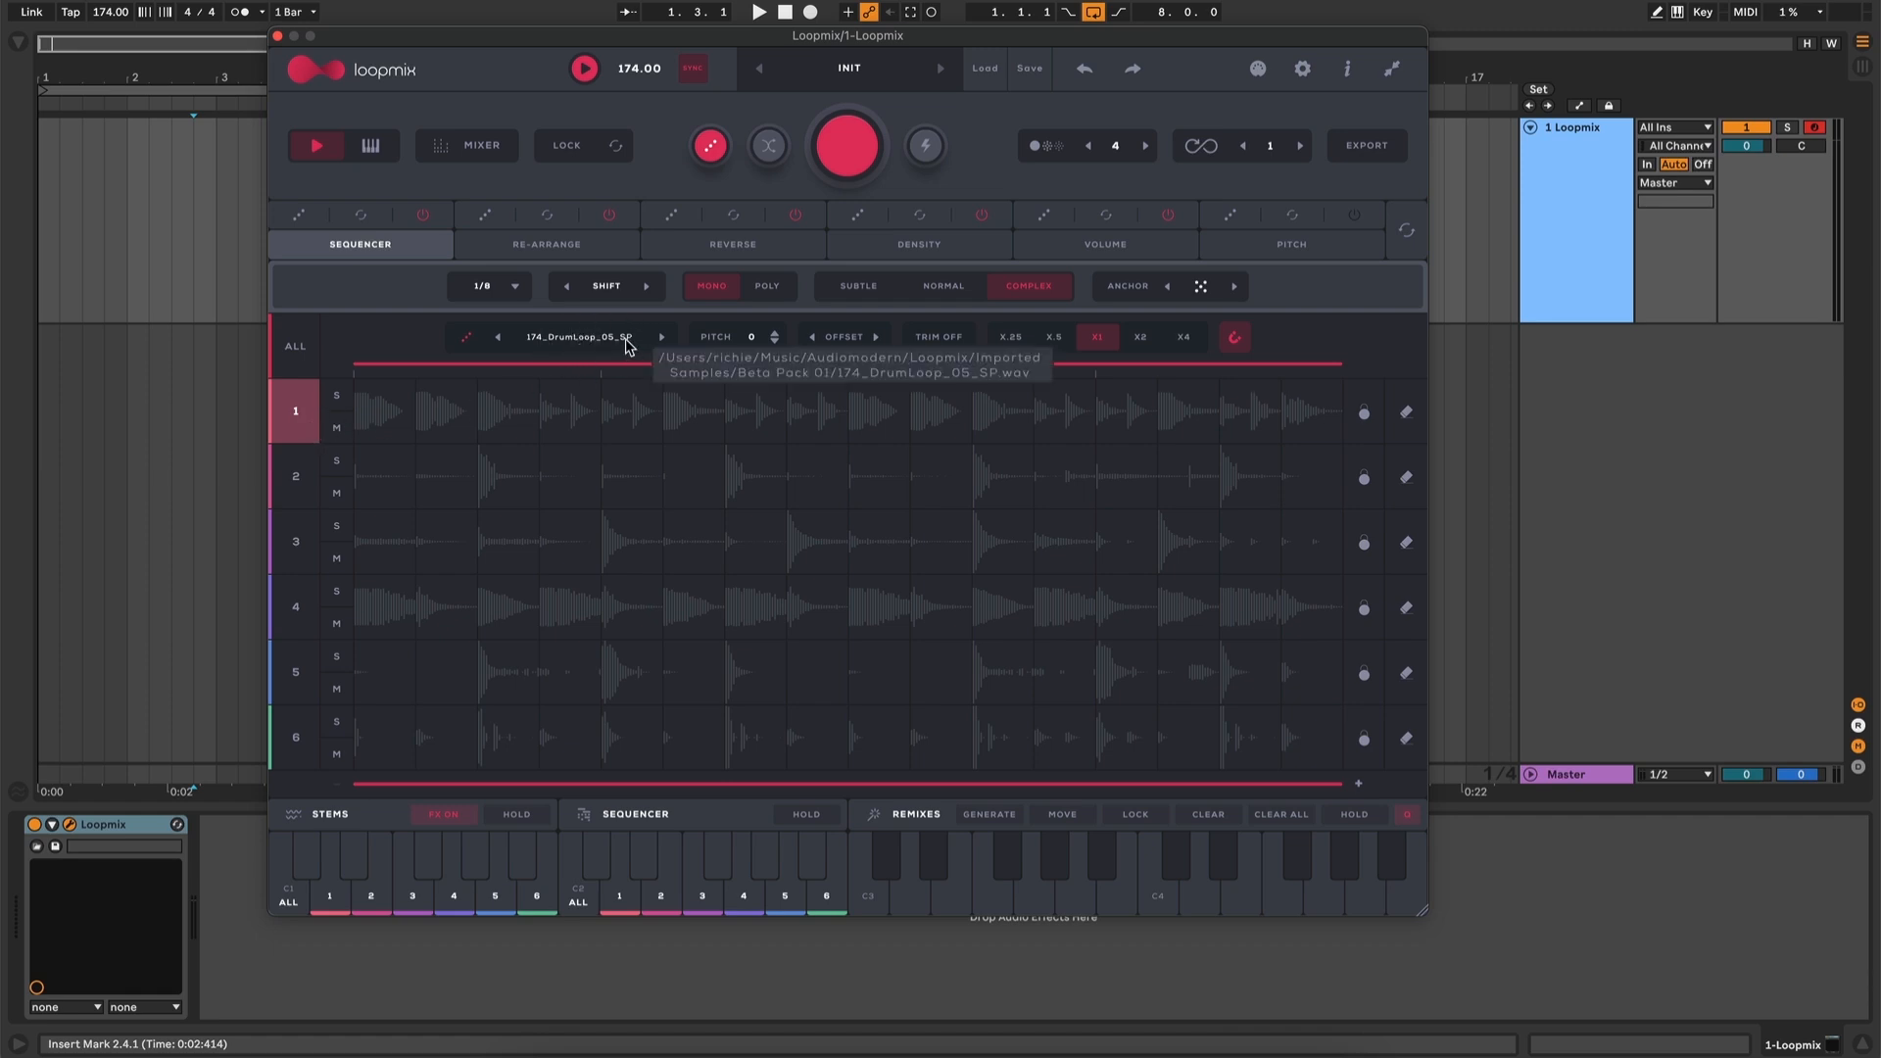
{"action": "left_click", "coordinate": [663, 339]}
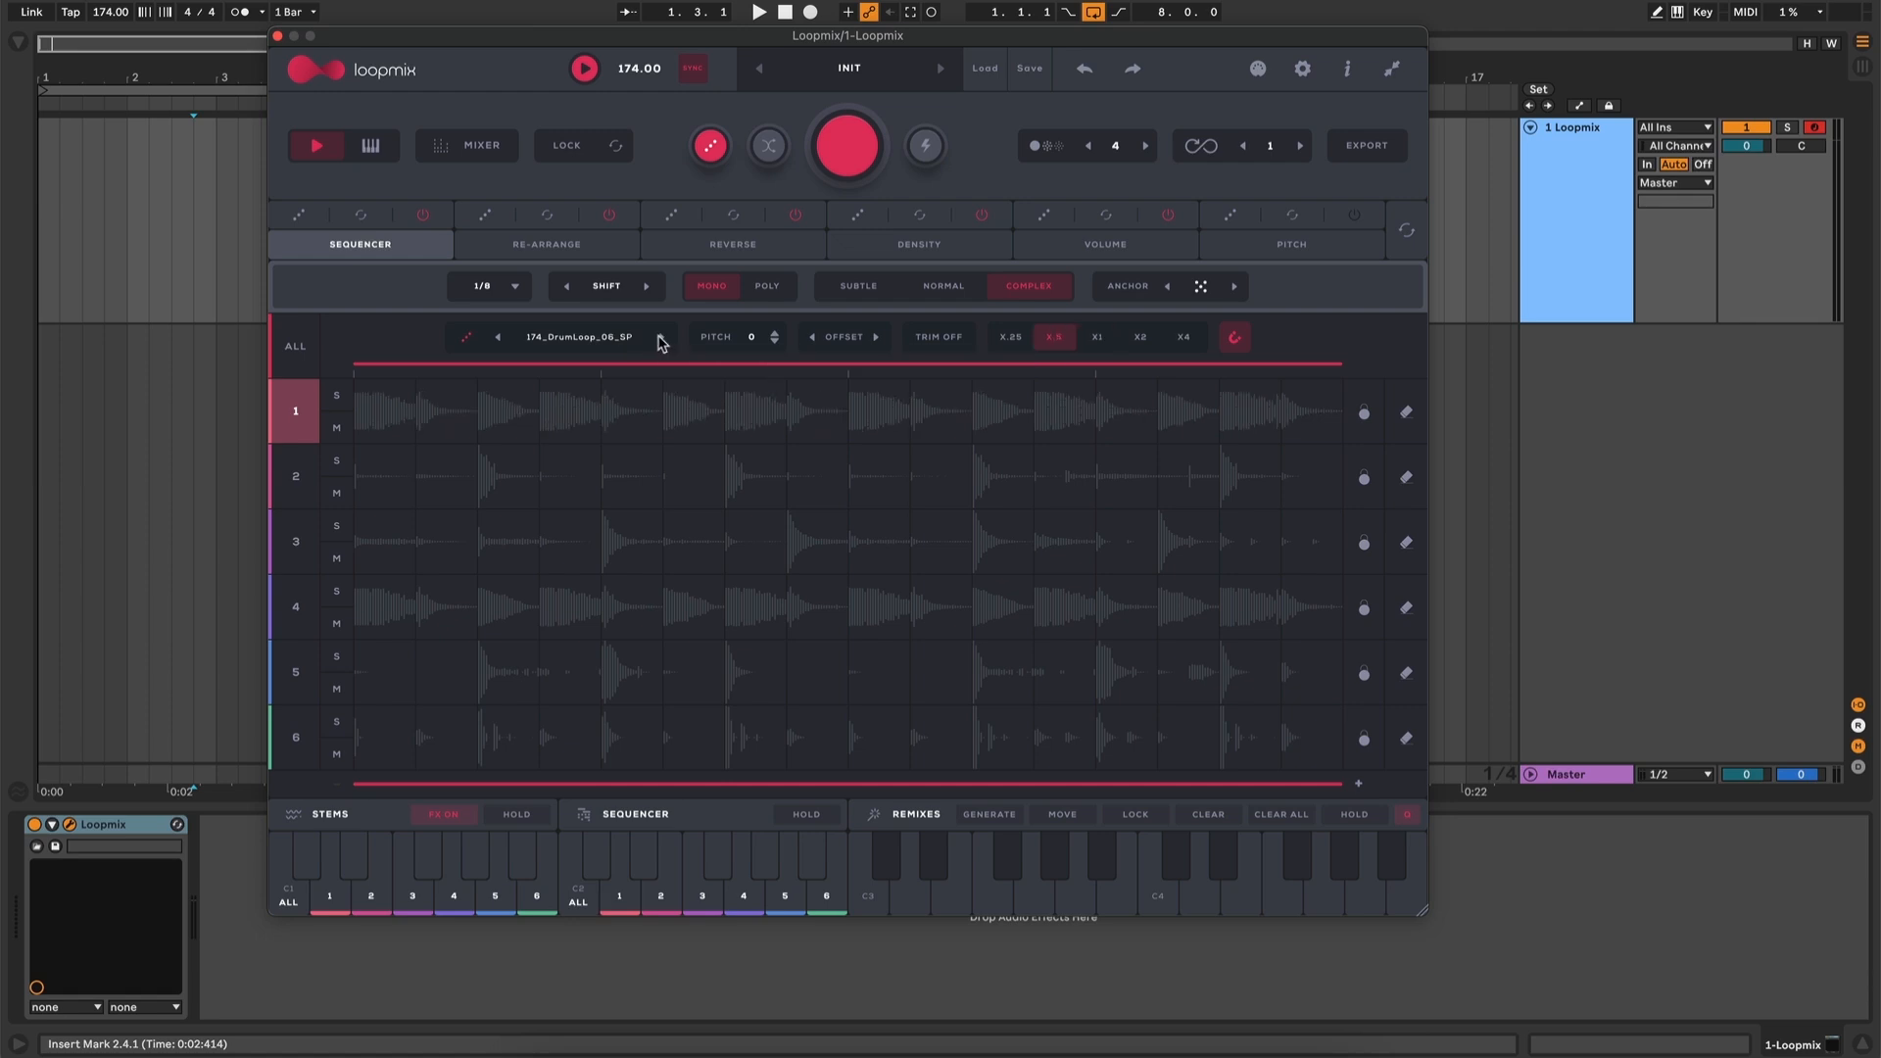
{"action": "left_click", "coordinate": [662, 339]}
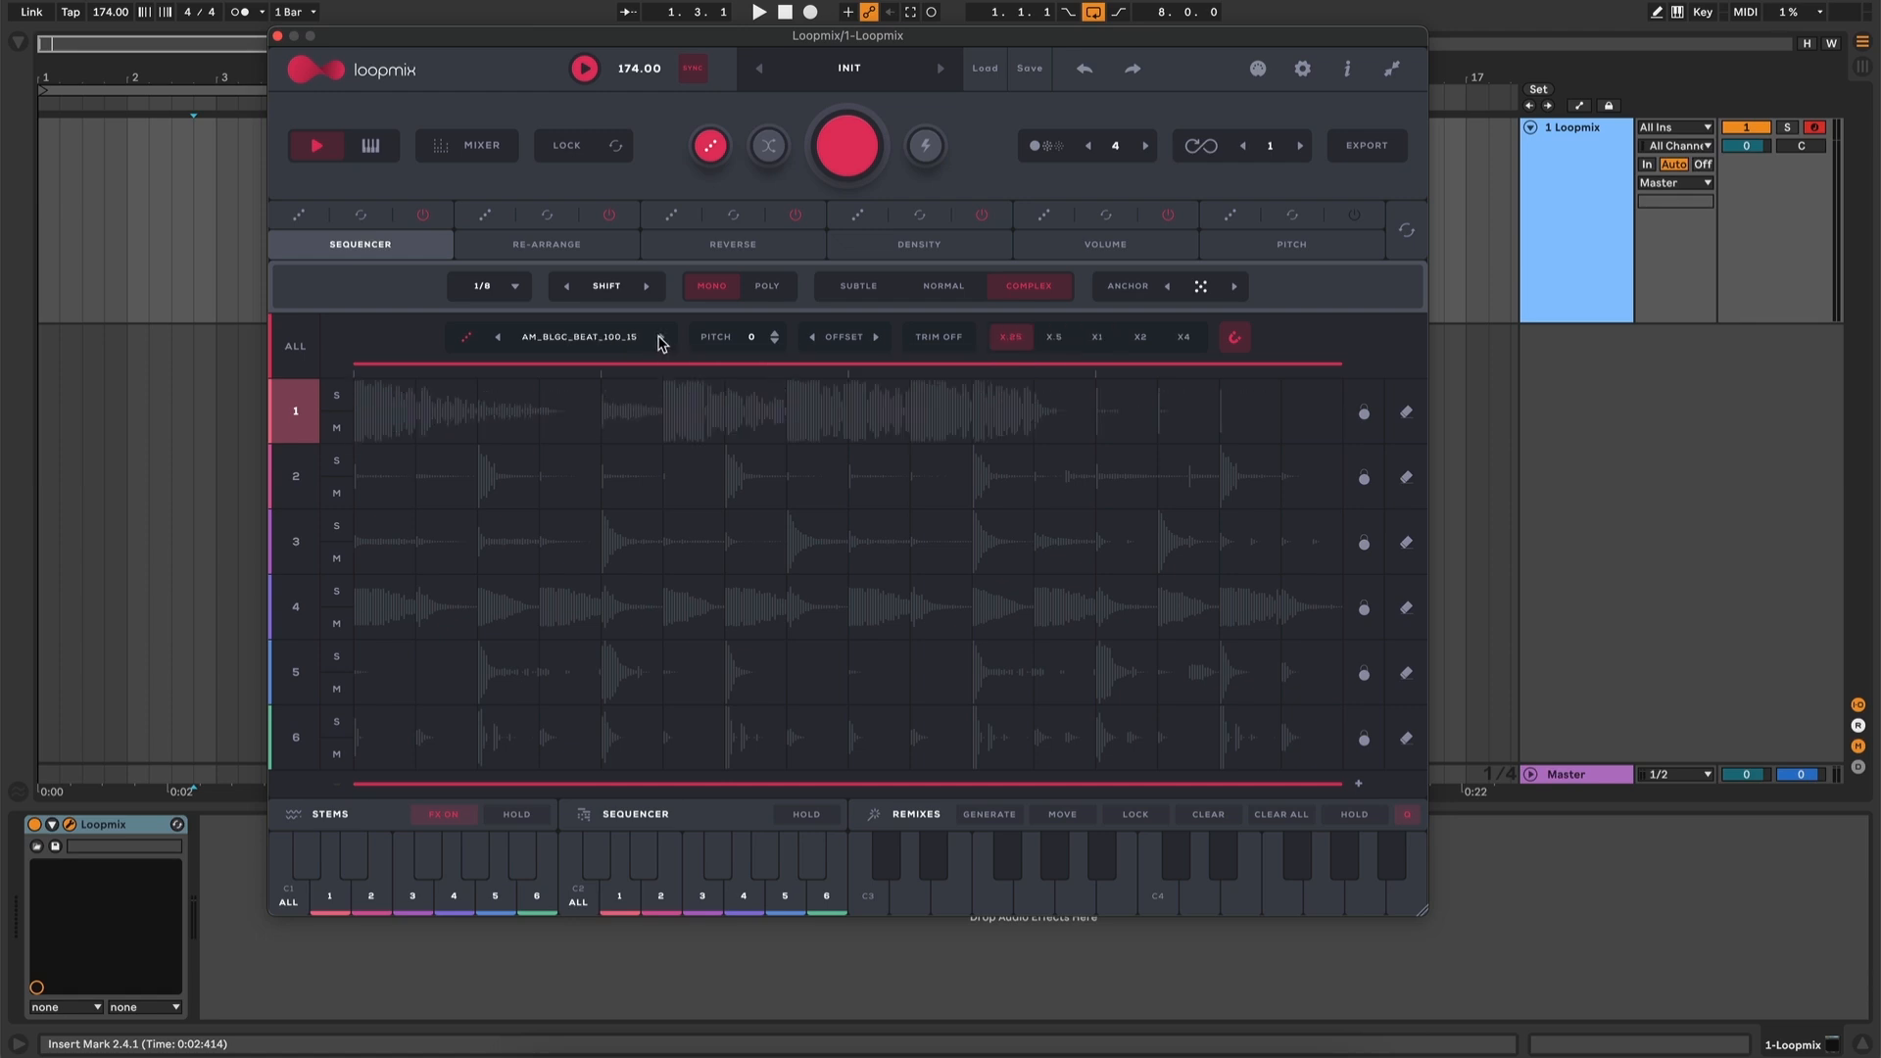
{"action": "left_click", "coordinate": [662, 339]}
{"action": "left_click", "coordinate": [662, 339]}
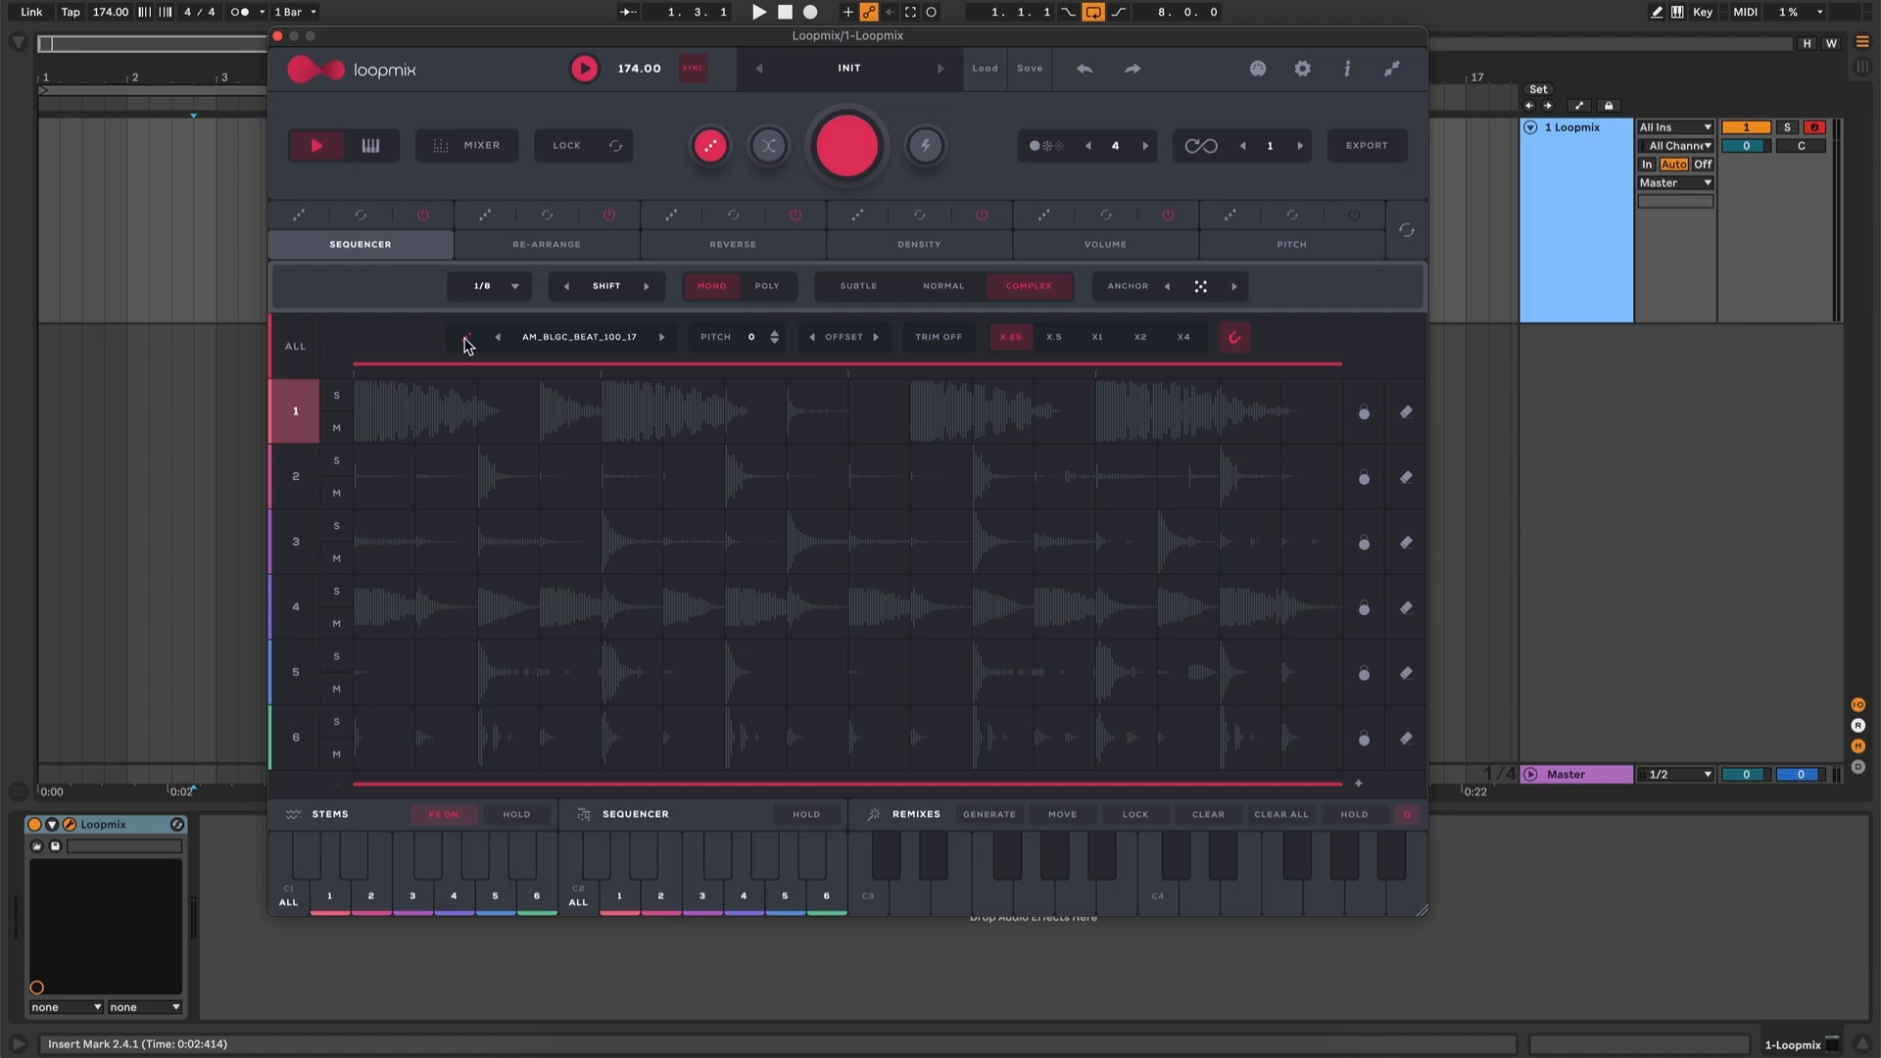
Randomize track 1's sample several times until 174_DrumLoop_01_SP is loaded
{"action": "left_click", "coordinate": [467, 339]}
{"action": "left_click", "coordinate": [466, 338]}
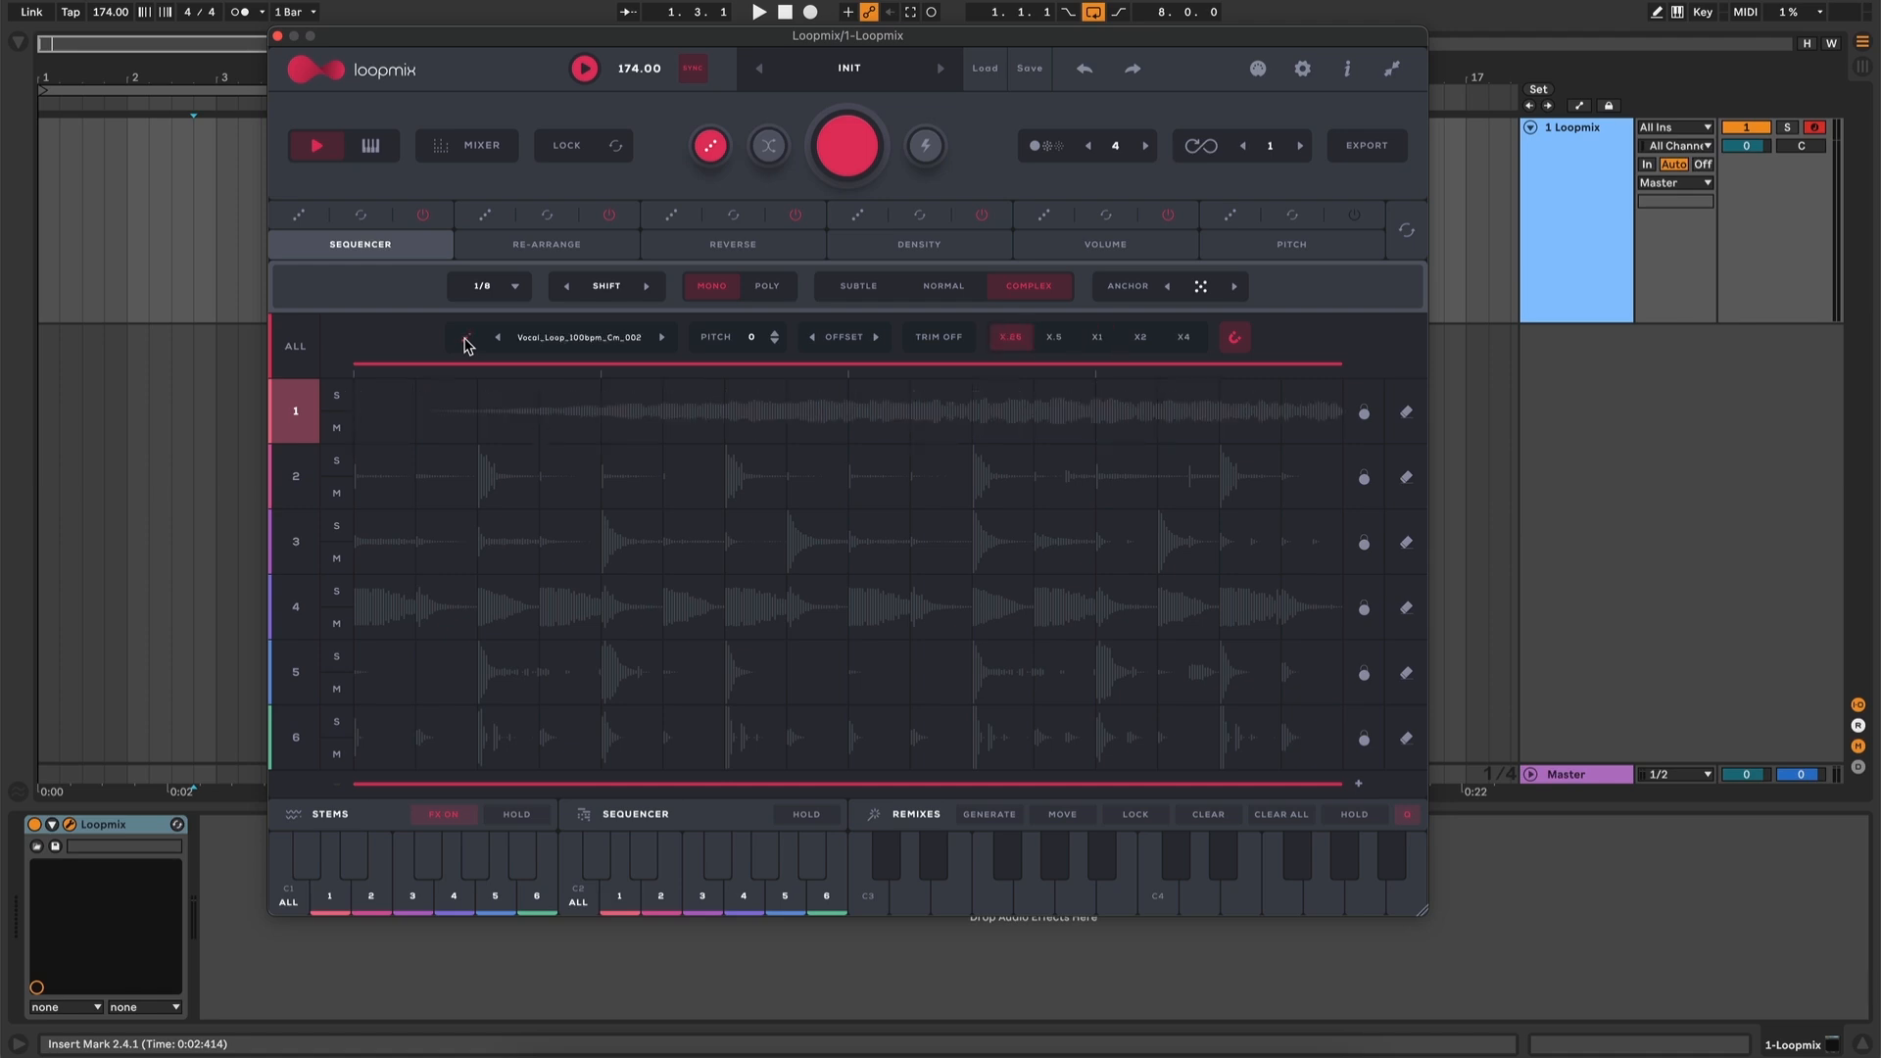
{"action": "left_click", "coordinate": [467, 338]}
{"action": "left_click", "coordinate": [468, 339]}
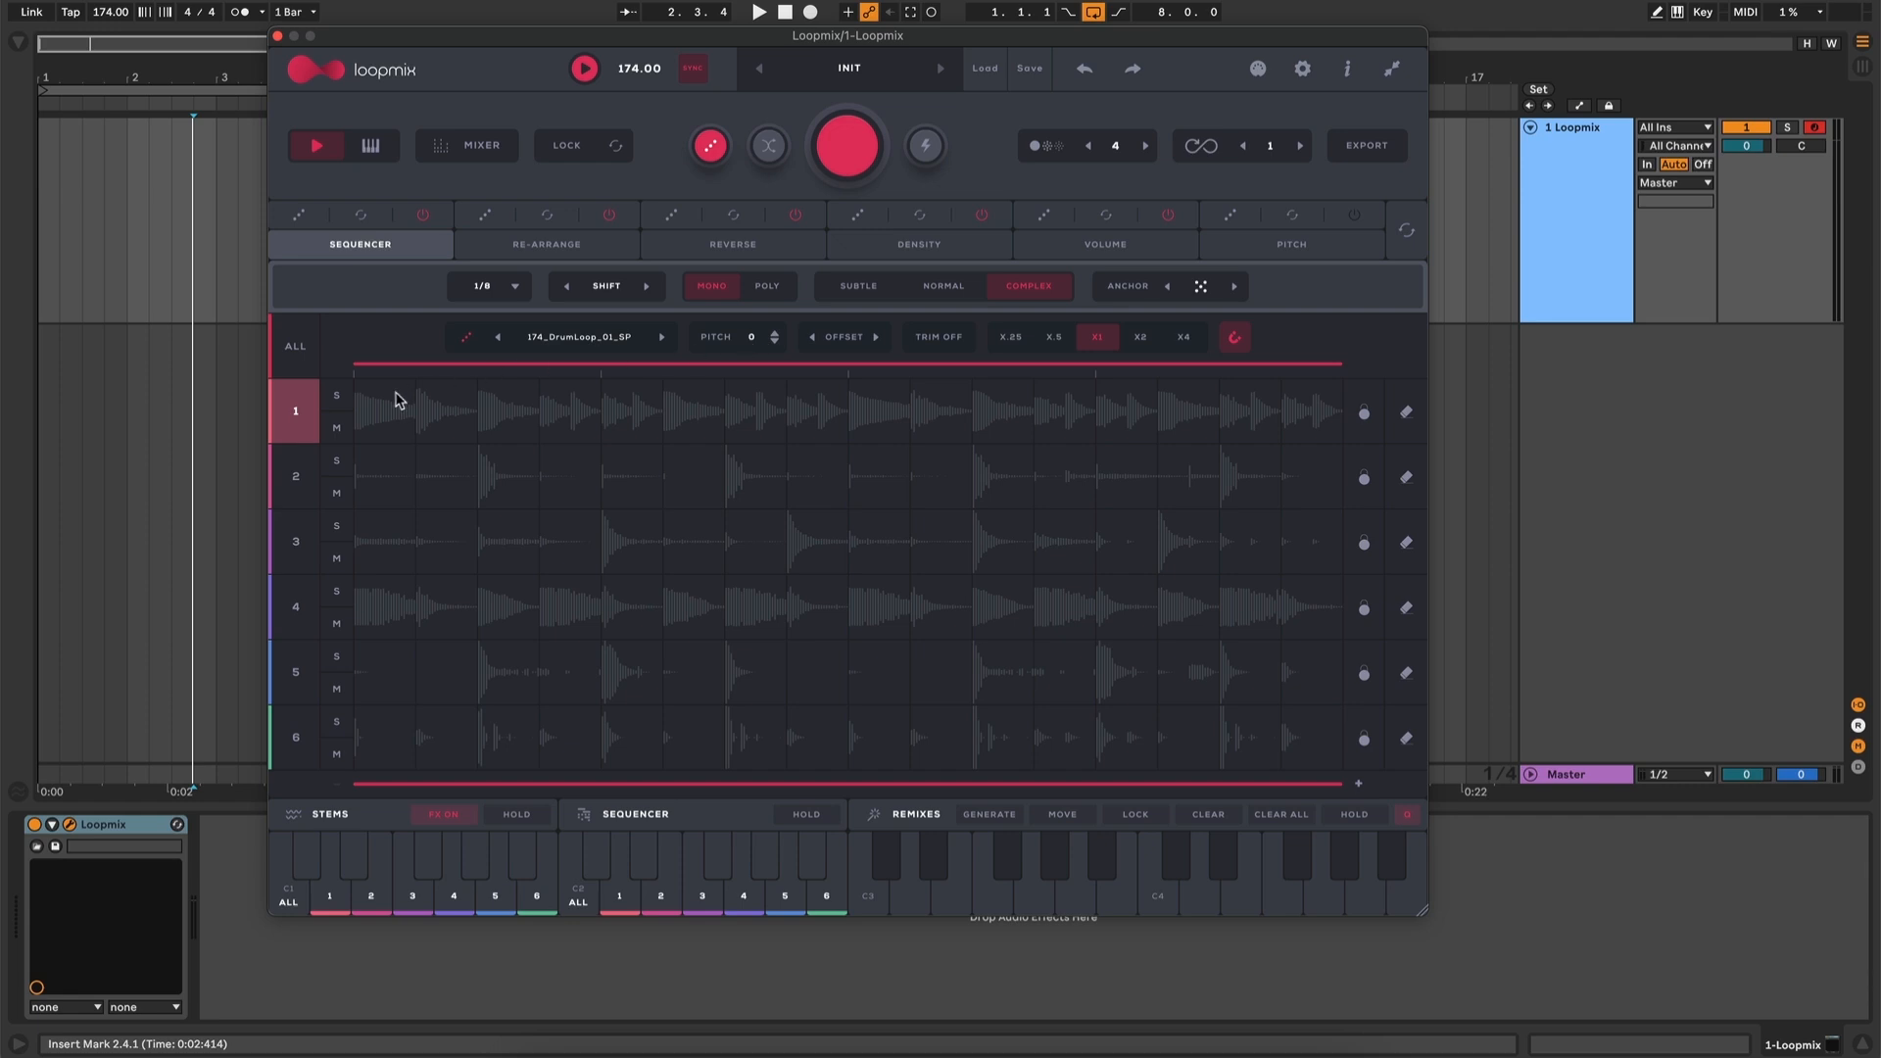
Activate every slice of track 1 across the whole sequencer row and audition the loop
{"action": "left_click_drag", "start_coordinate": [383, 410], "coordinate": [756, 408]}
{"action": "left_click_drag", "start_coordinate": [1136, 415], "coordinate": [1289, 419]}
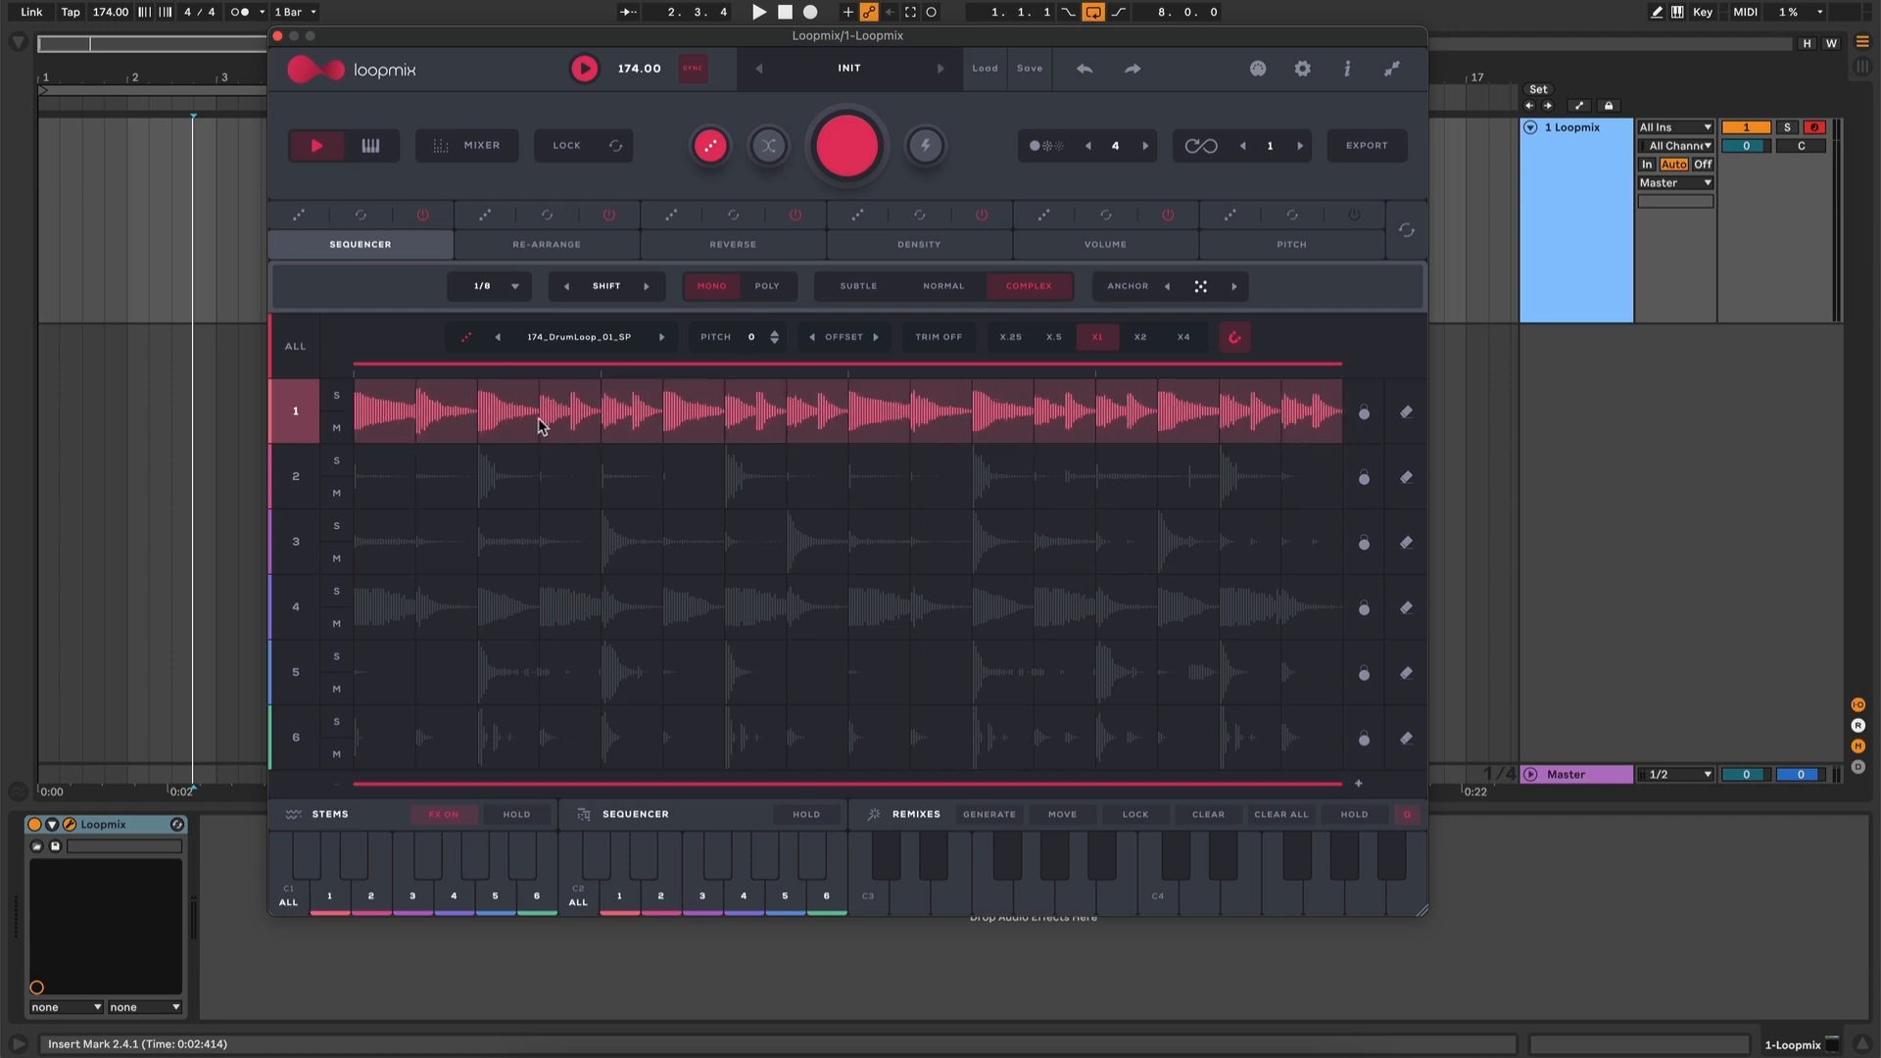
{"action": "key", "text": "space"}
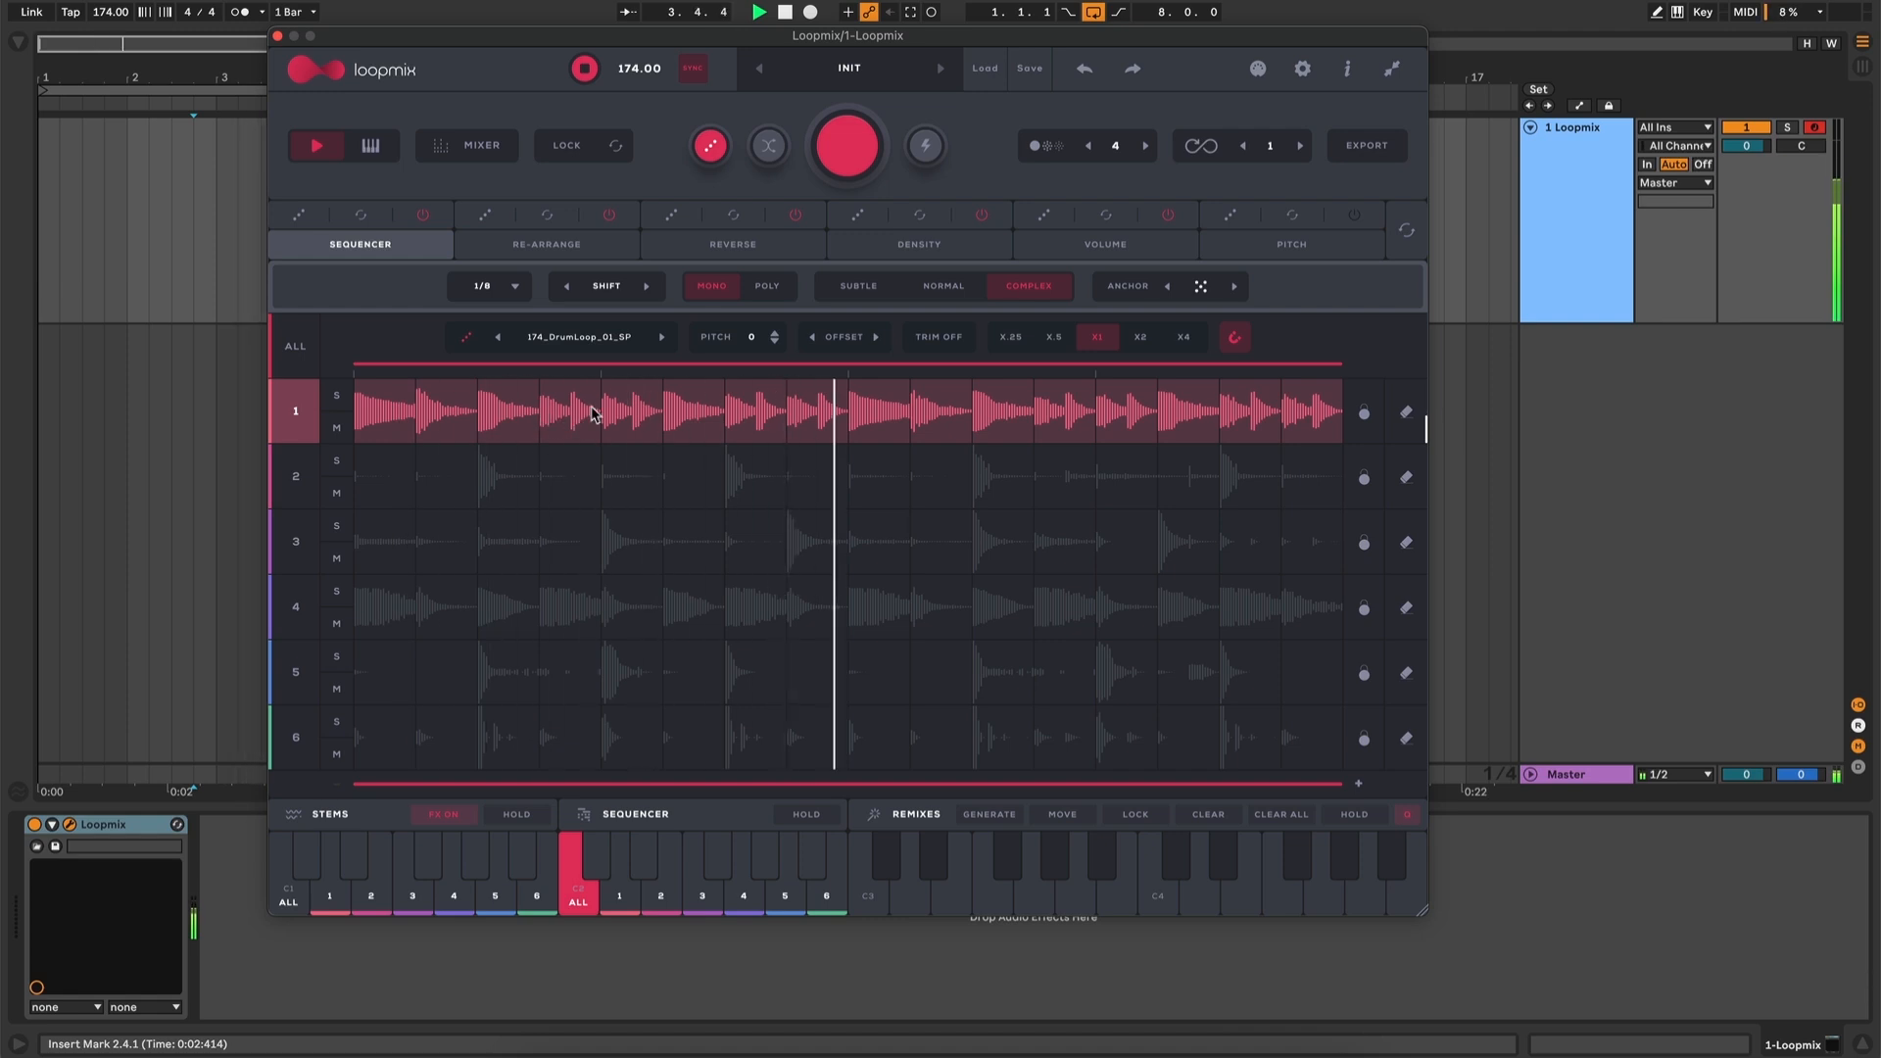
{"action": "key", "text": "space"}
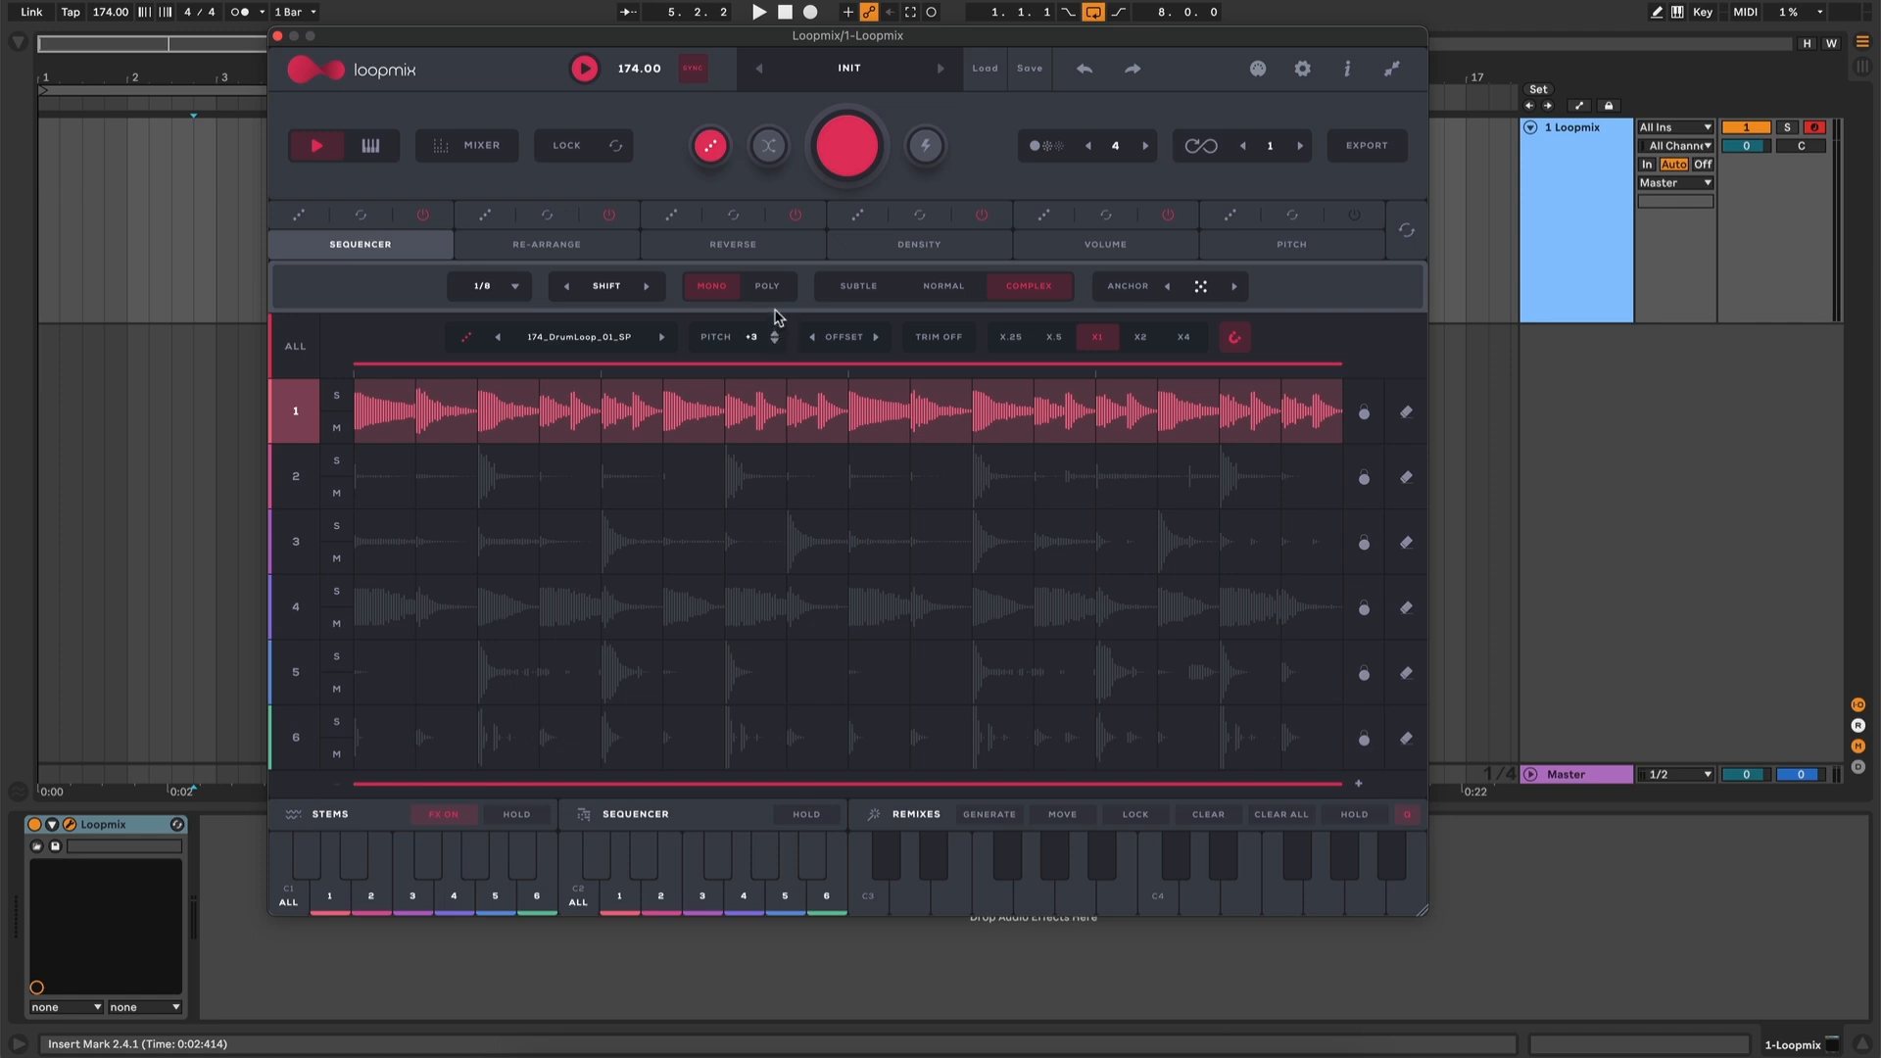
Audition track 1 with its pitch raised and reset the pitch to 0
{"action": "key", "text": "space"}
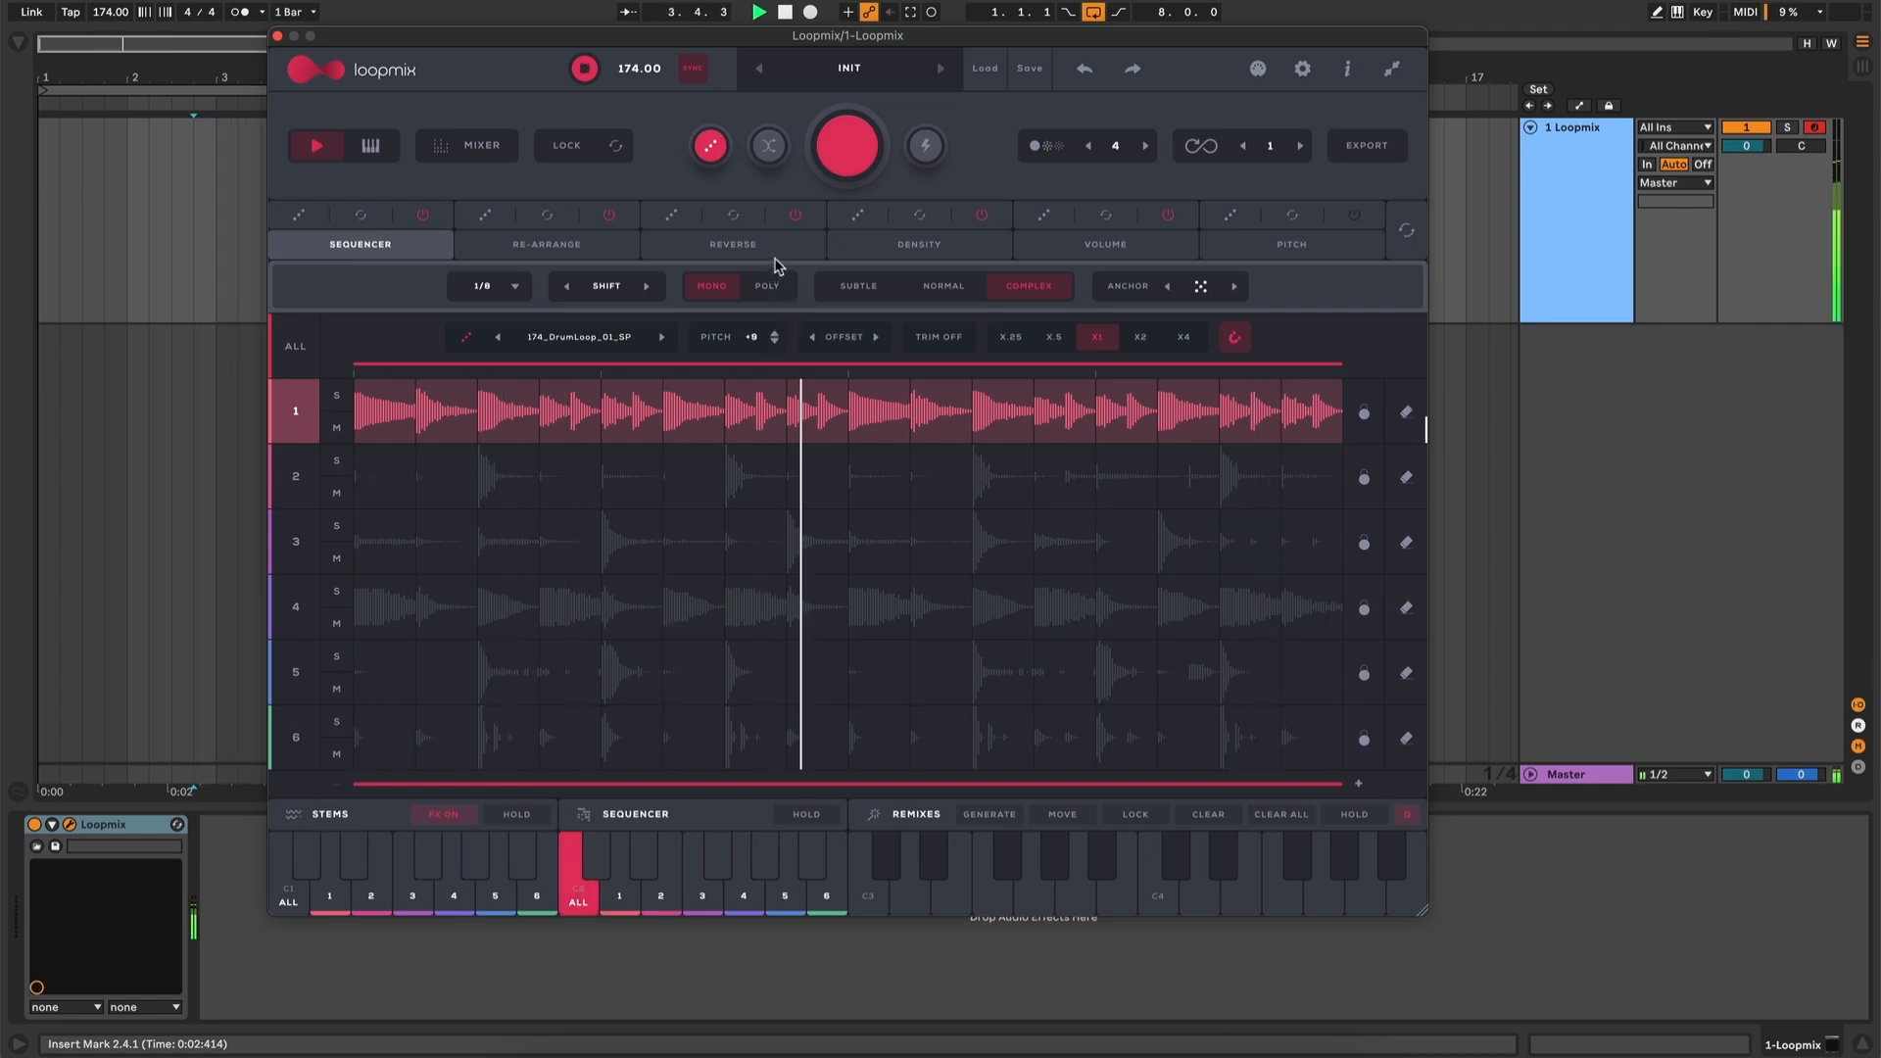
{"action": "left_click_drag", "start_coordinate": [775, 259], "coordinate": [777, 341]}
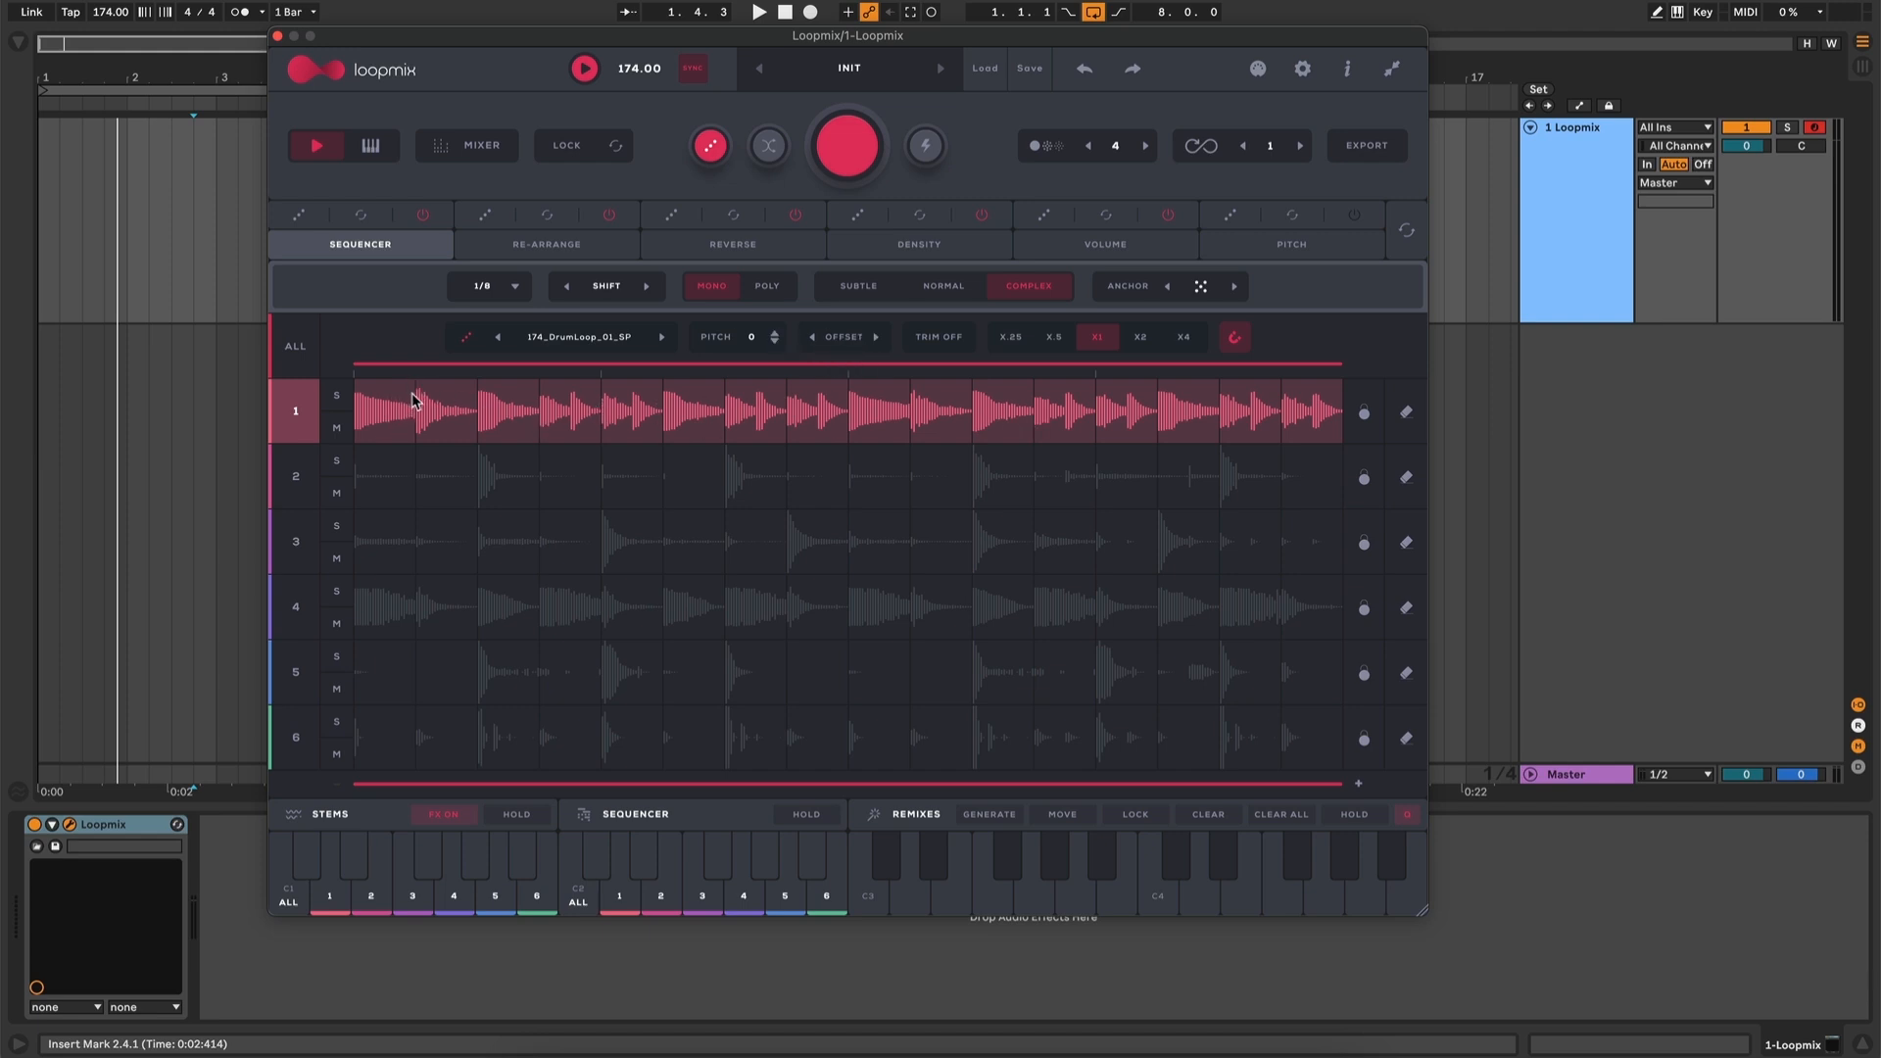
Offset track 1's loop forward by four steps, audition it, and shift it back by four steps
{"action": "left_click", "coordinate": [876, 338]}
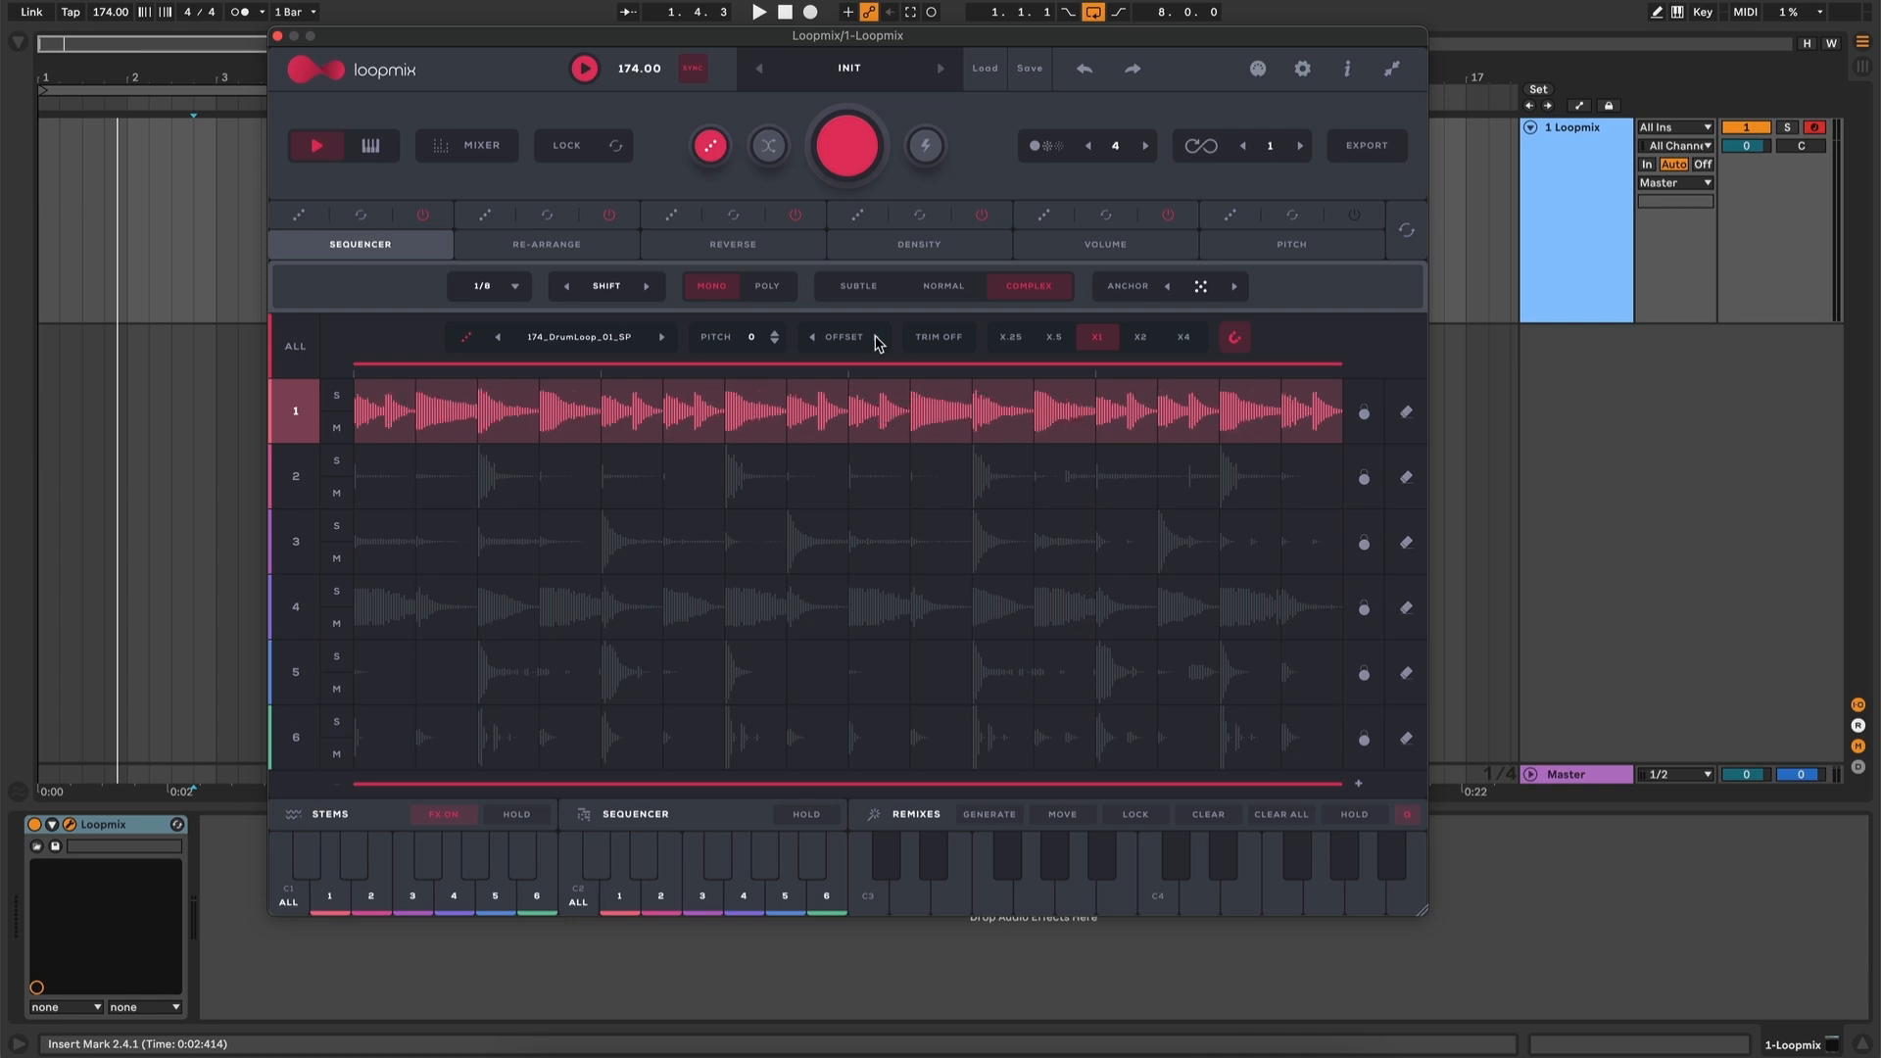
{"action": "left_click", "coordinate": [876, 338]}
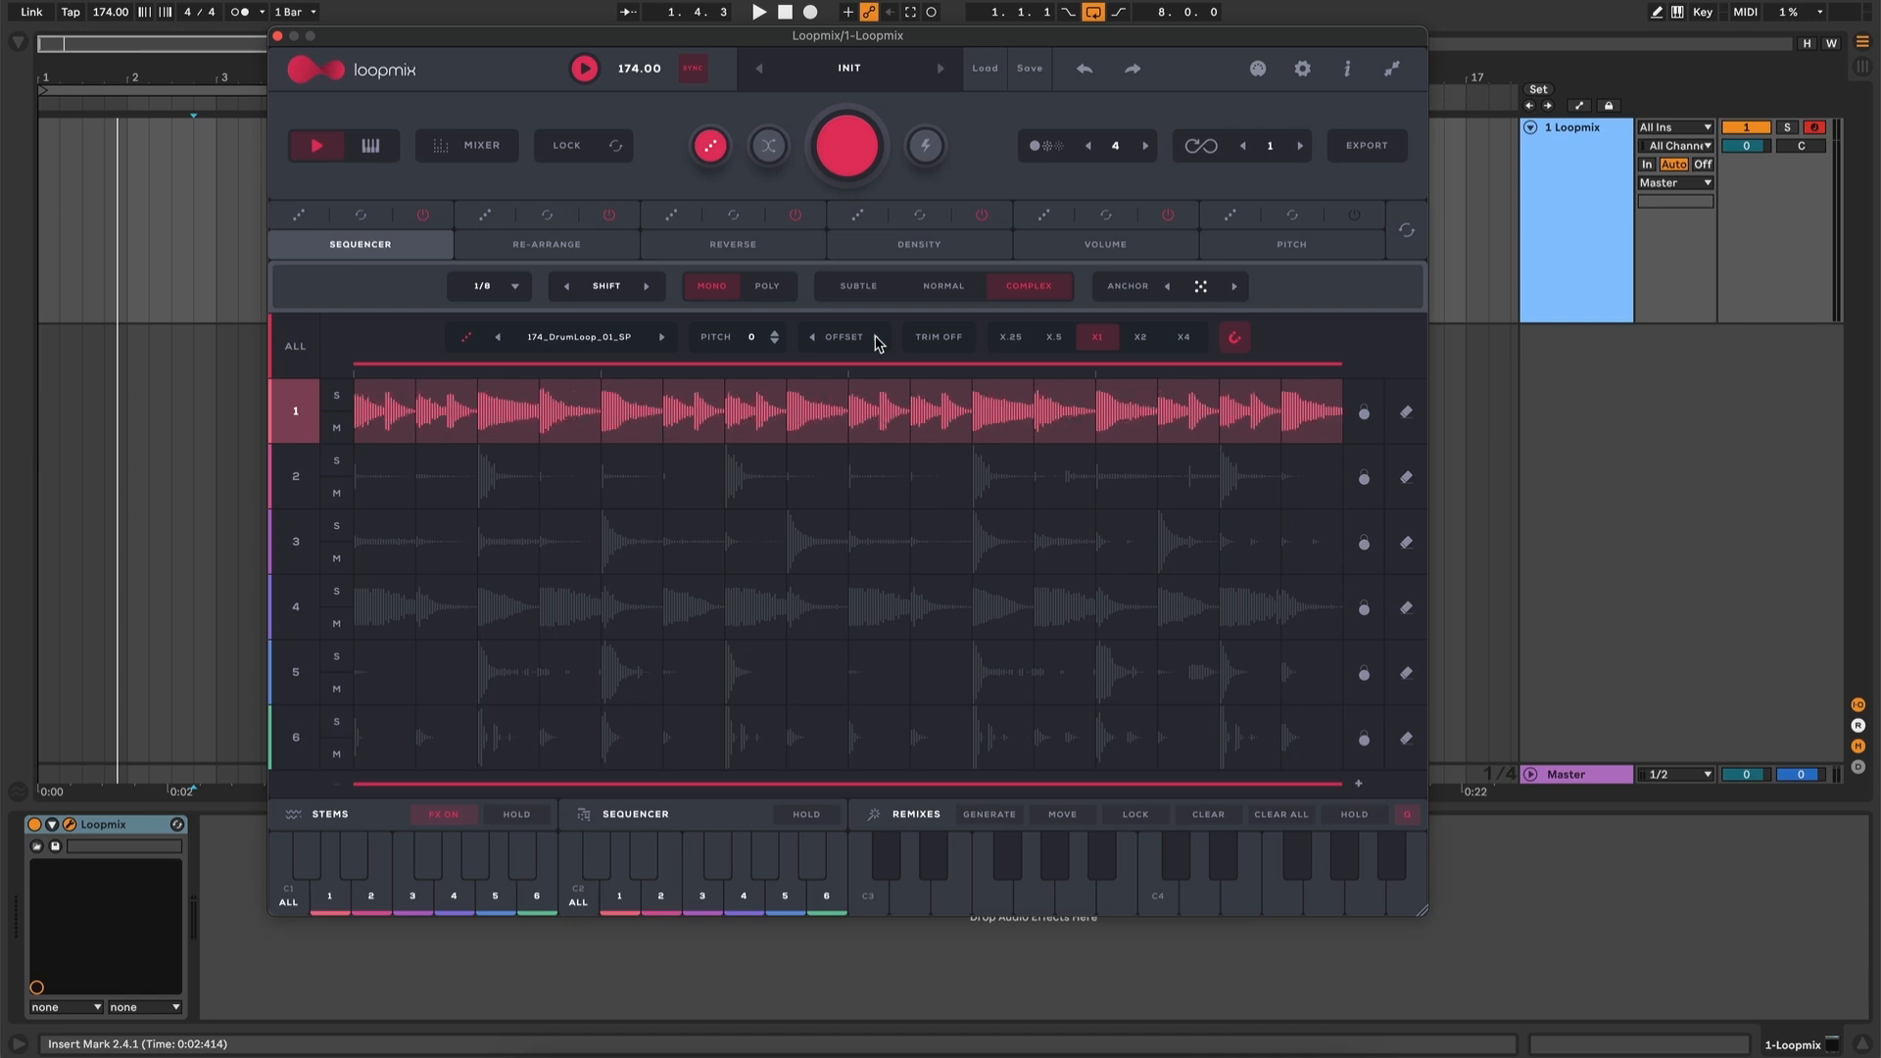
{"action": "left_click", "coordinate": [876, 338]}
{"action": "key", "text": "space"}
{"action": "left_click", "coordinate": [876, 338]}
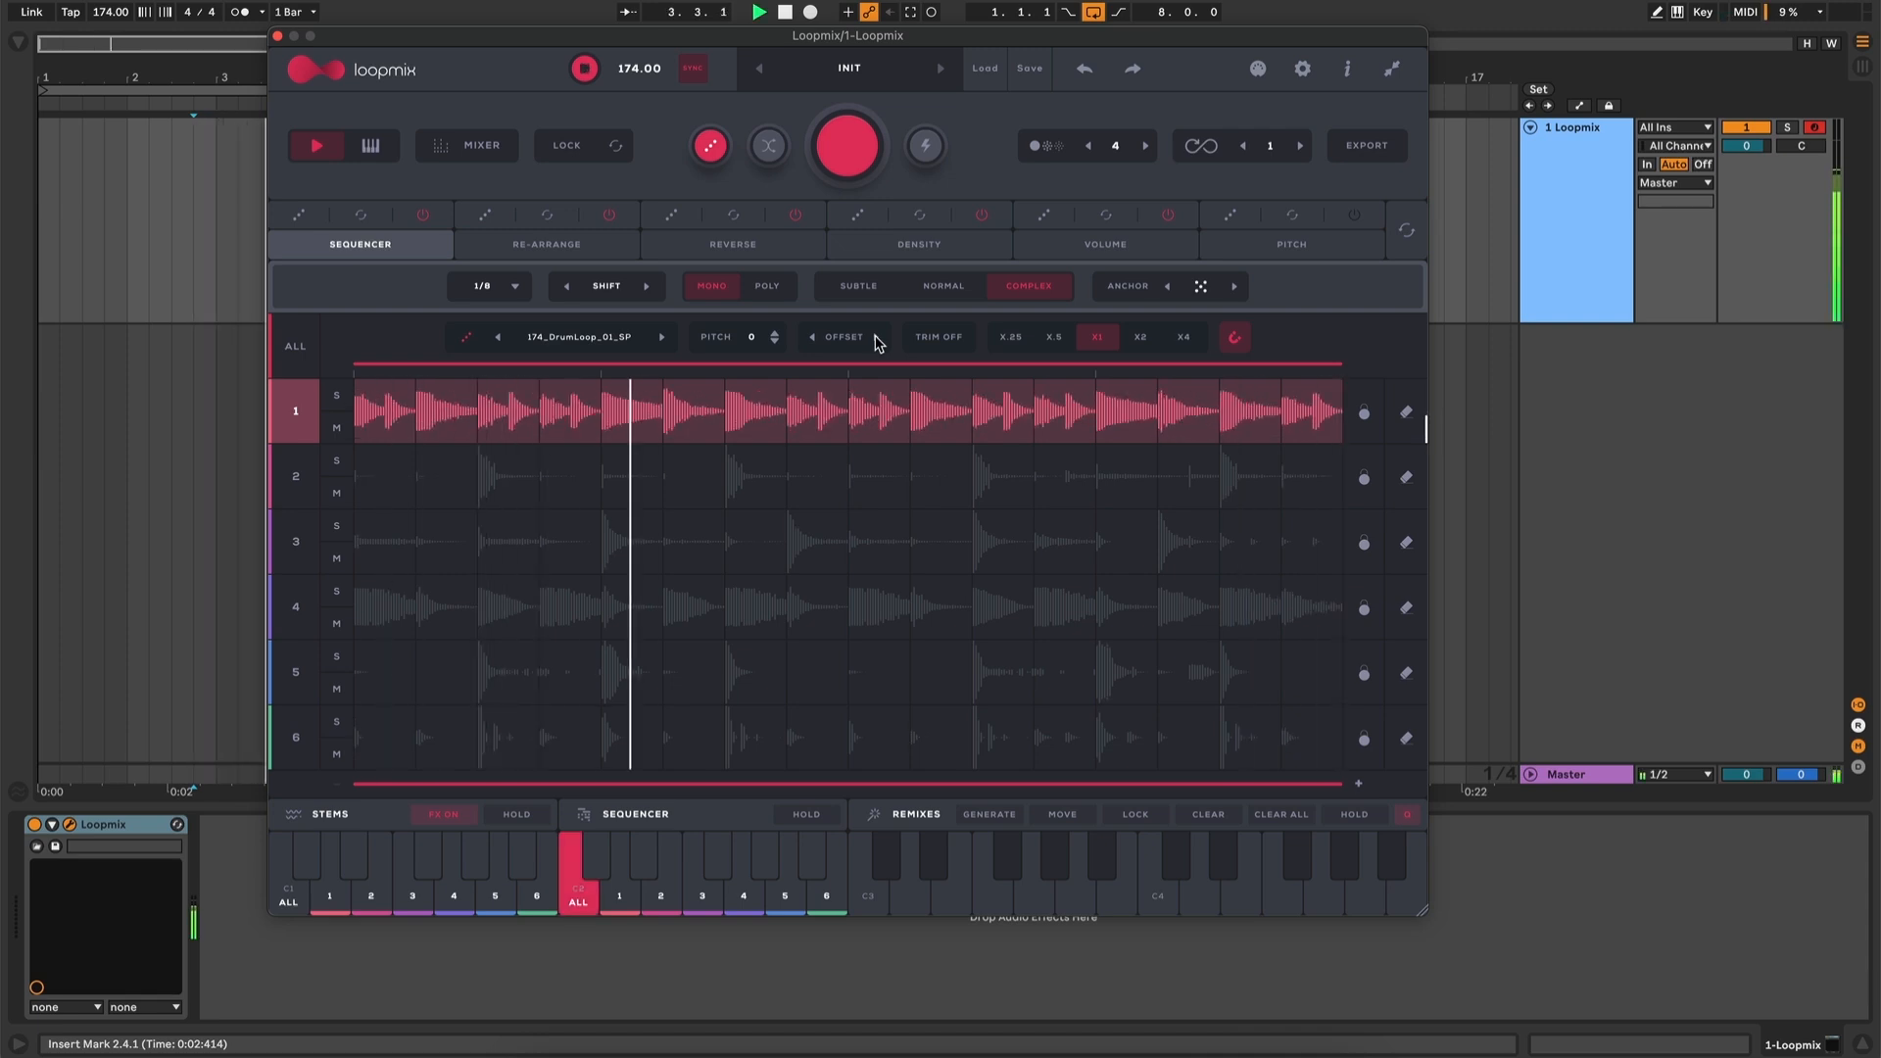
{"action": "left_click", "coordinate": [815, 337]}
{"action": "left_click", "coordinate": [814, 337]}
{"action": "left_click", "coordinate": [814, 337]}
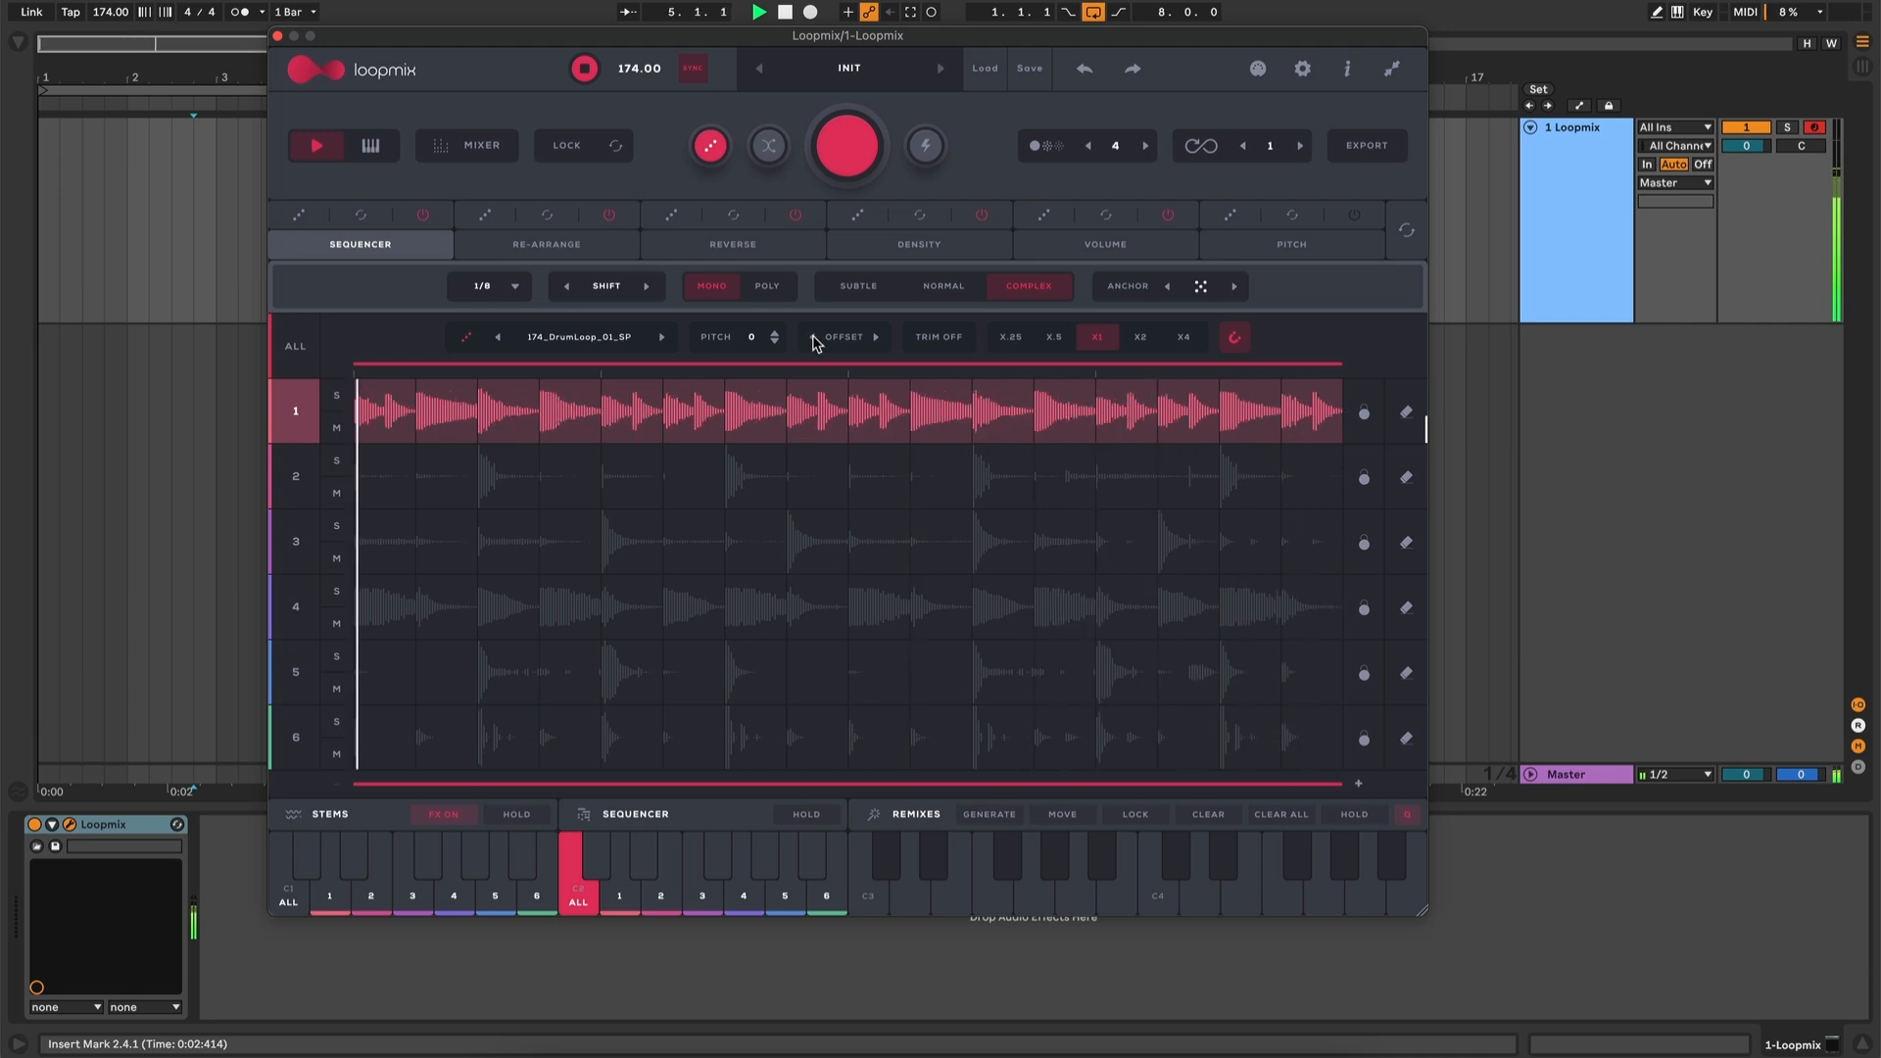
{"action": "left_click", "coordinate": [813, 337]}
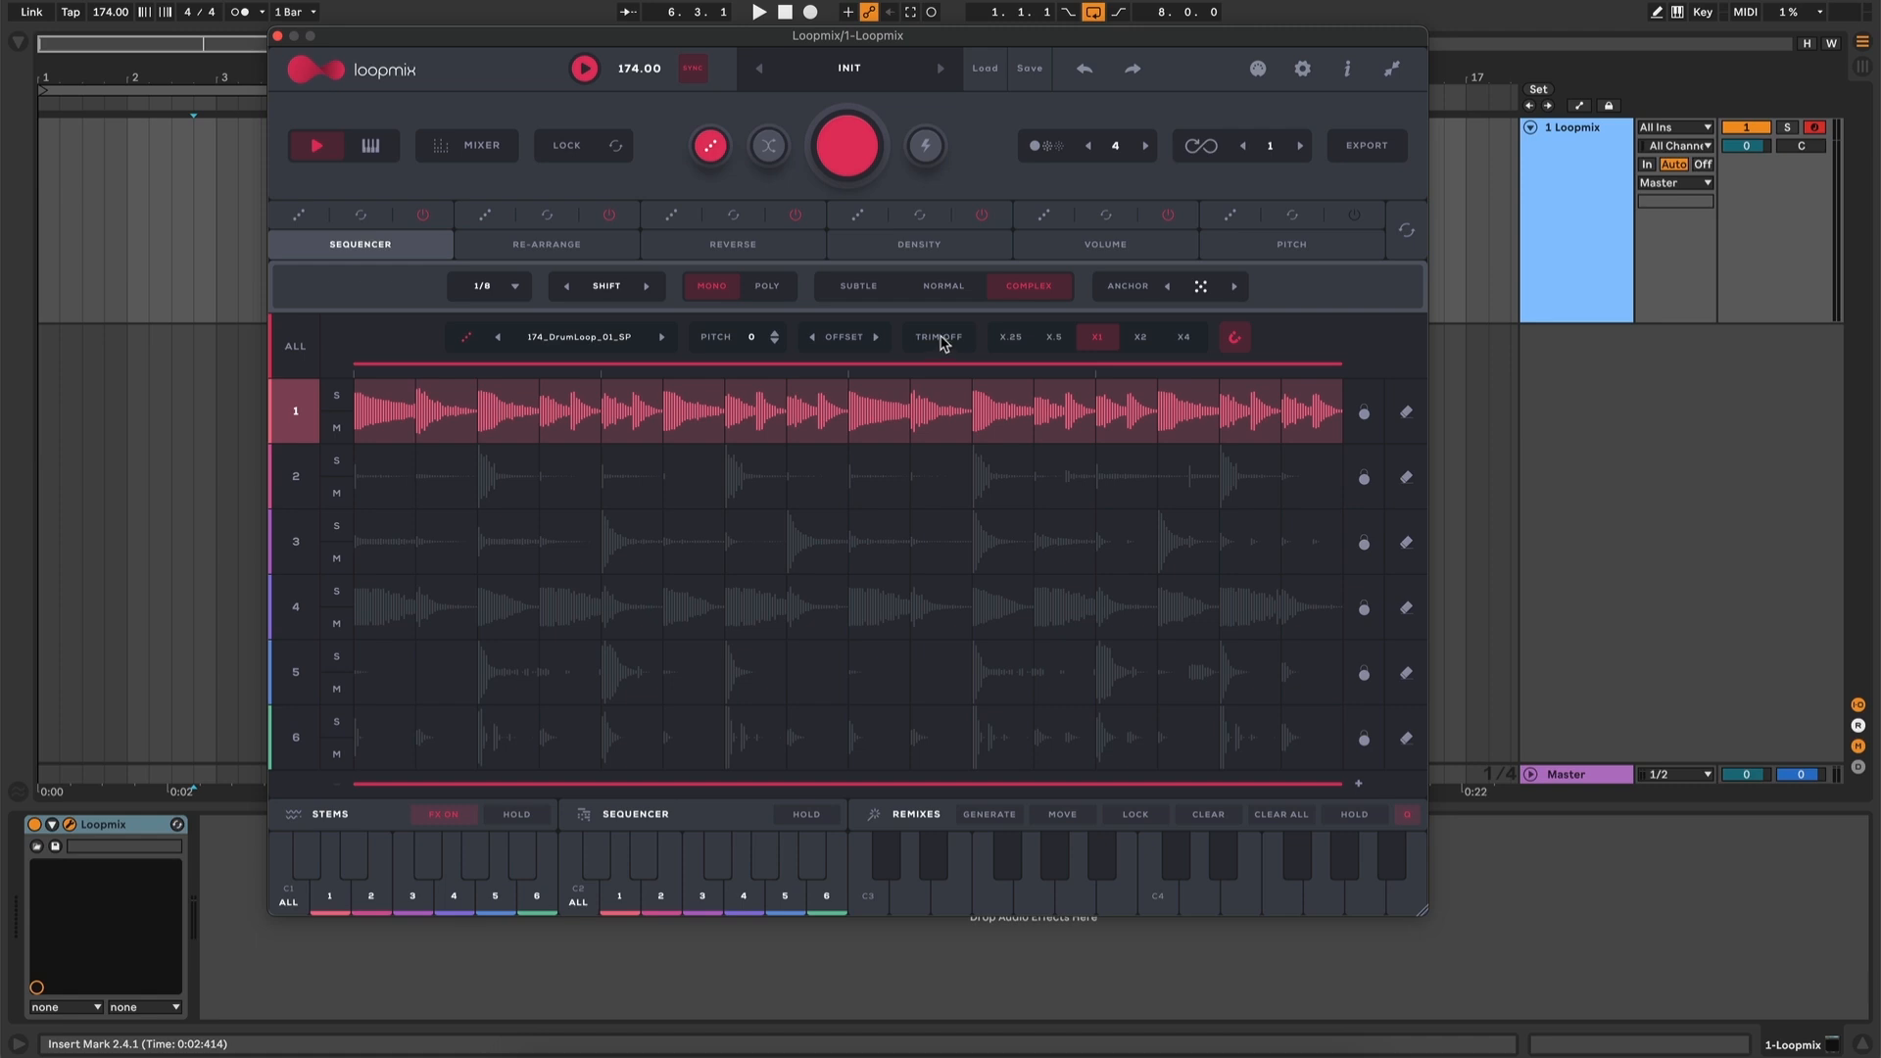
Audition track 1 with 174_DrumLoop_08_SP, turn Trim on, and play the loop again
{"action": "key", "text": "space"}
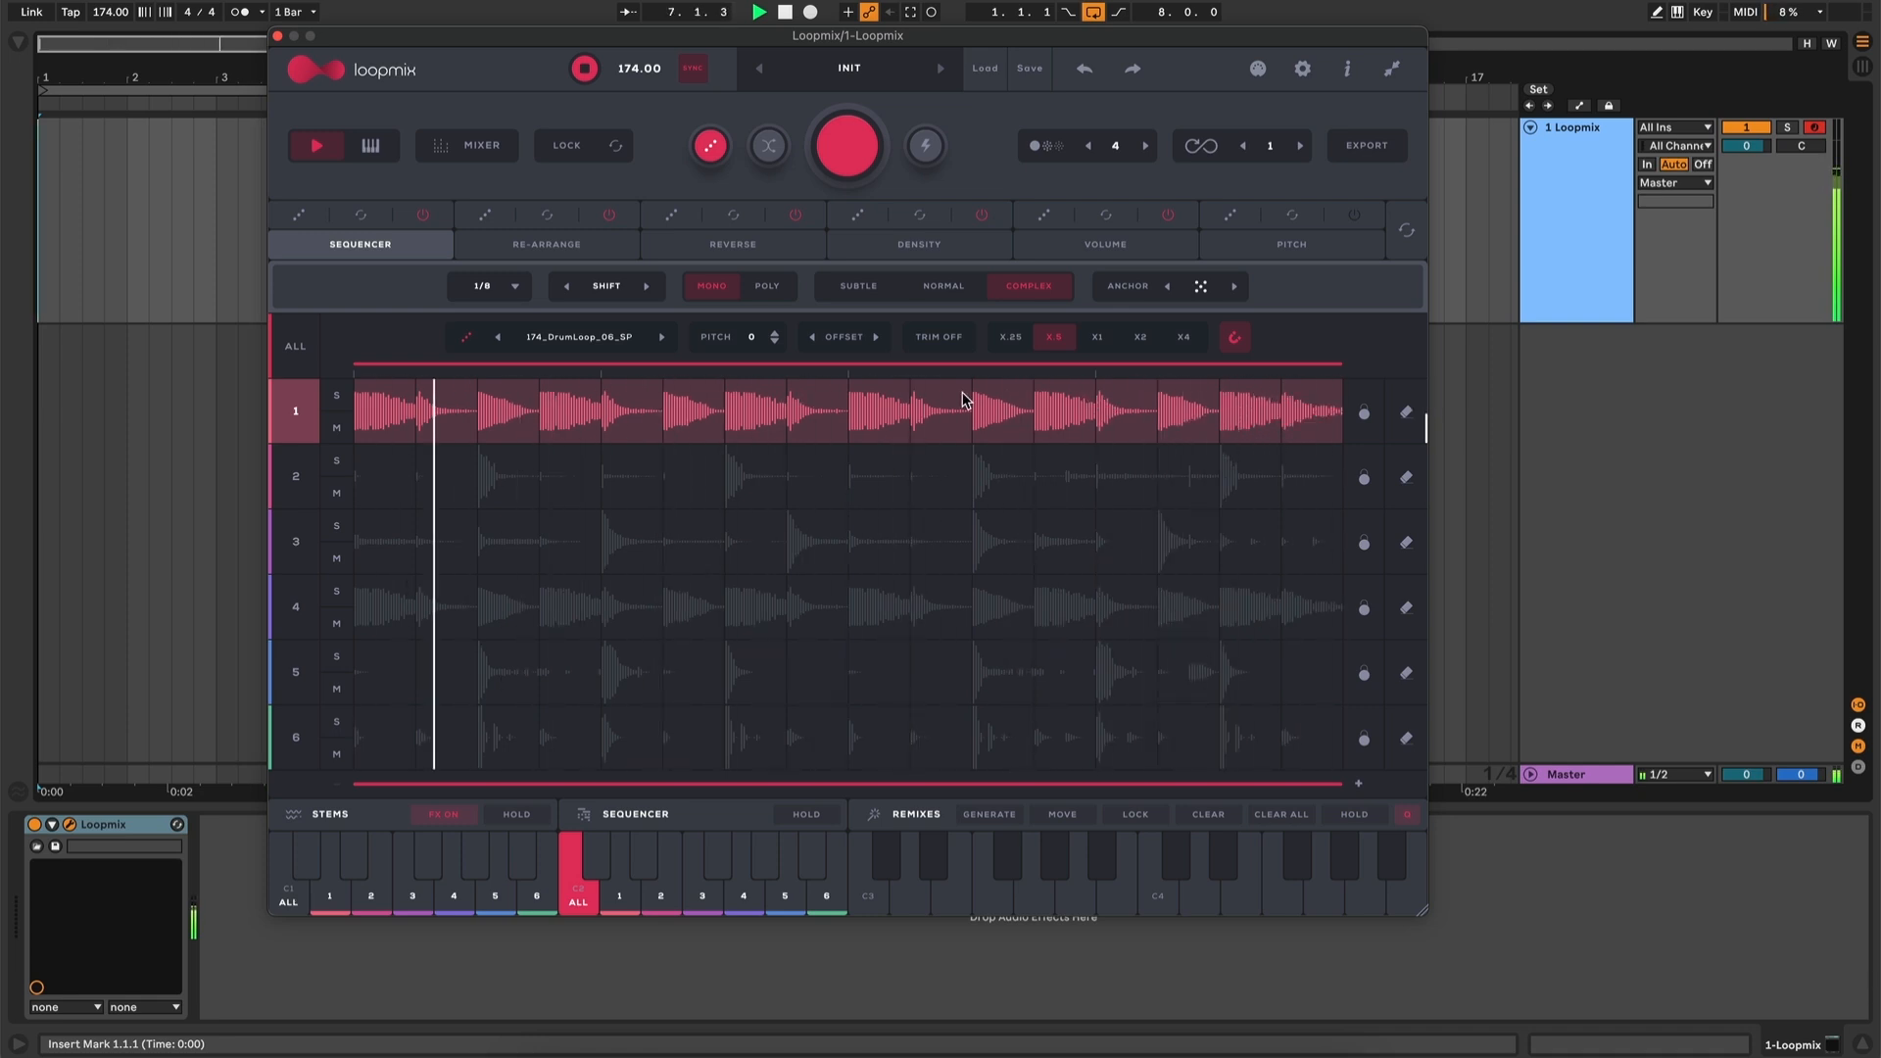
{"action": "key", "text": "space"}
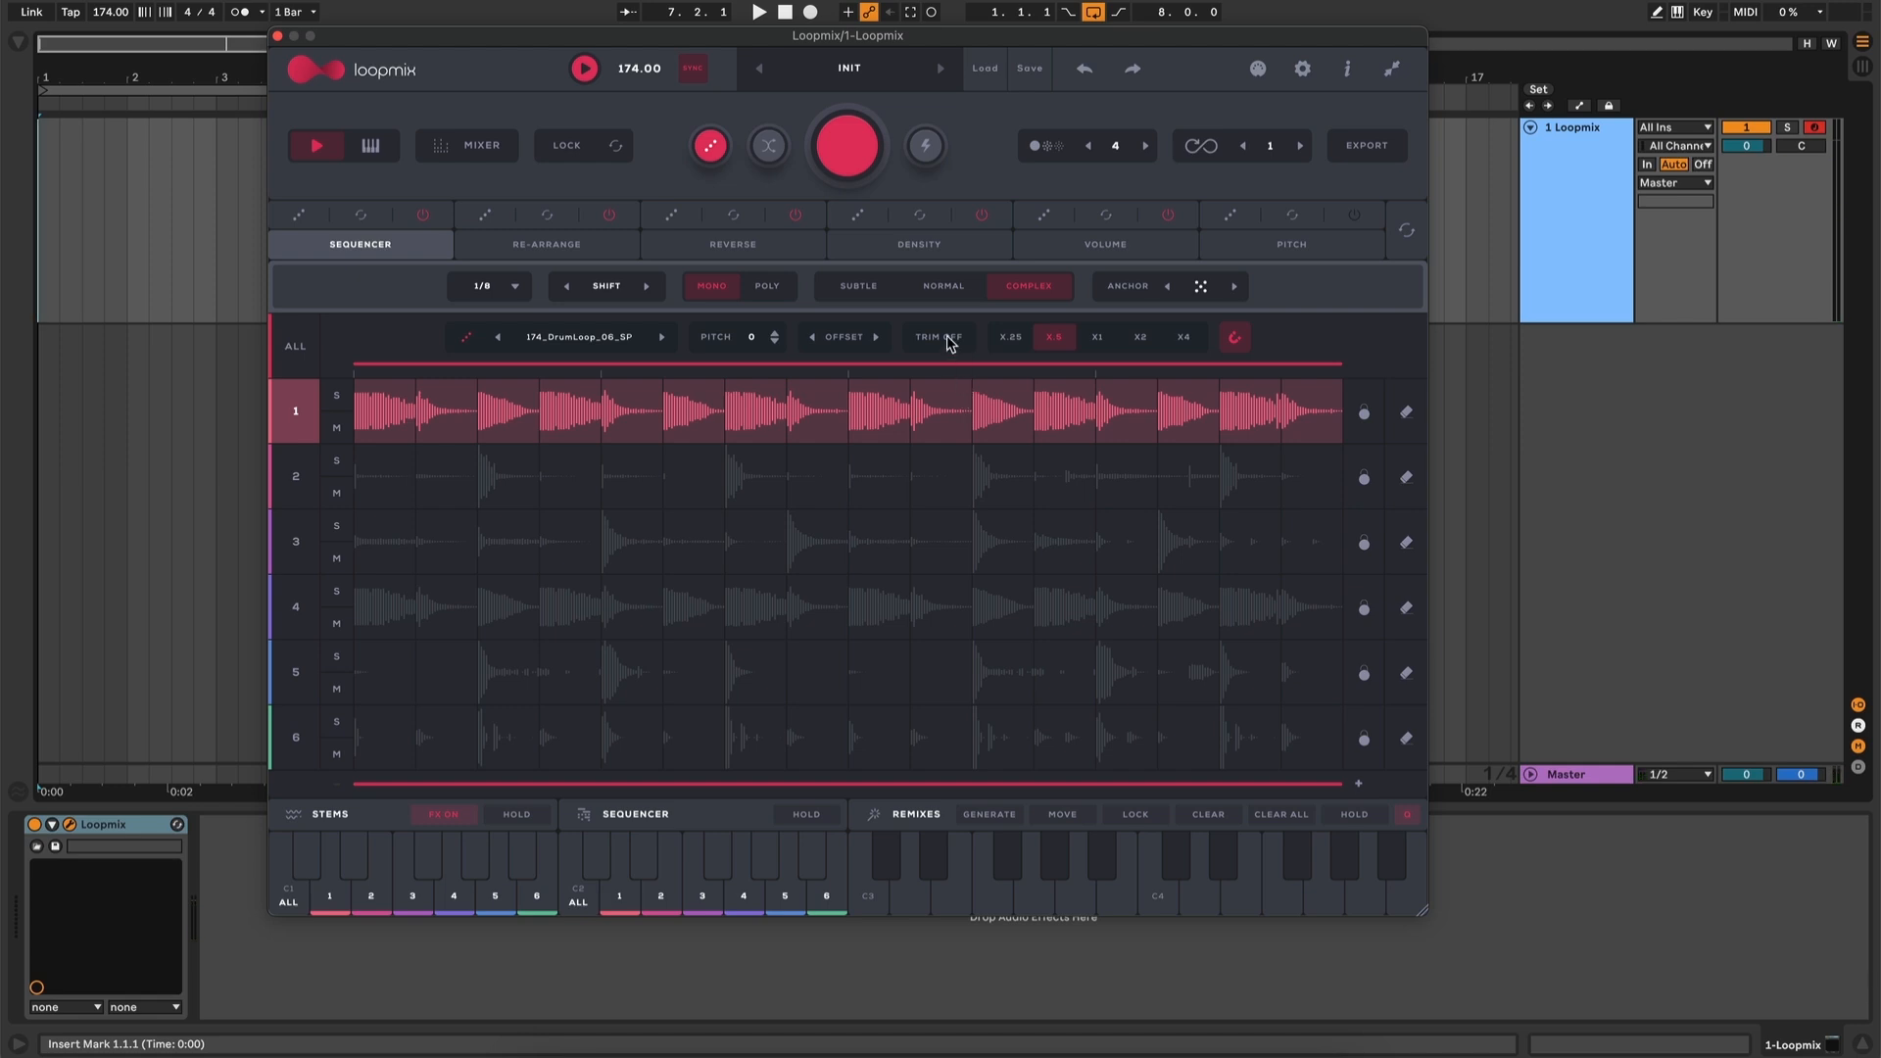
{"action": "left_click", "coordinate": [938, 337]}
{"action": "key", "text": "space"}
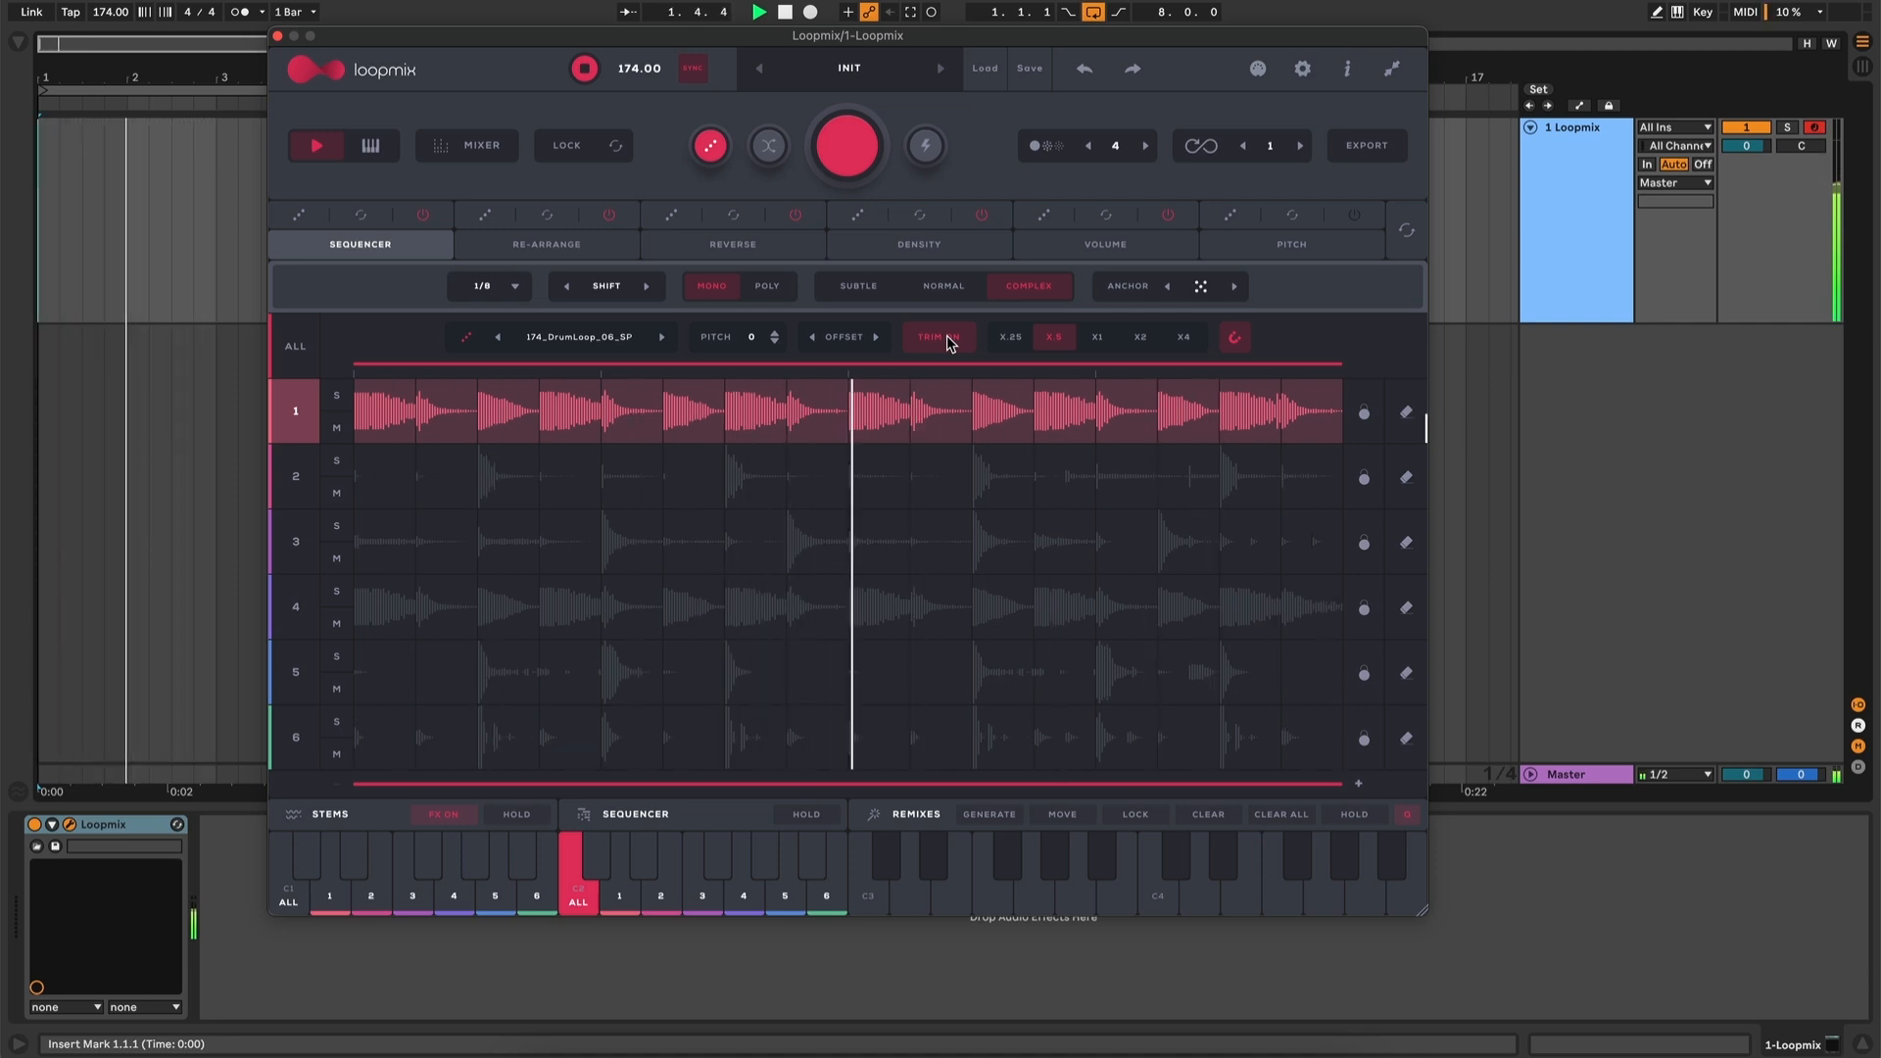
{"action": "key", "text": "space"}
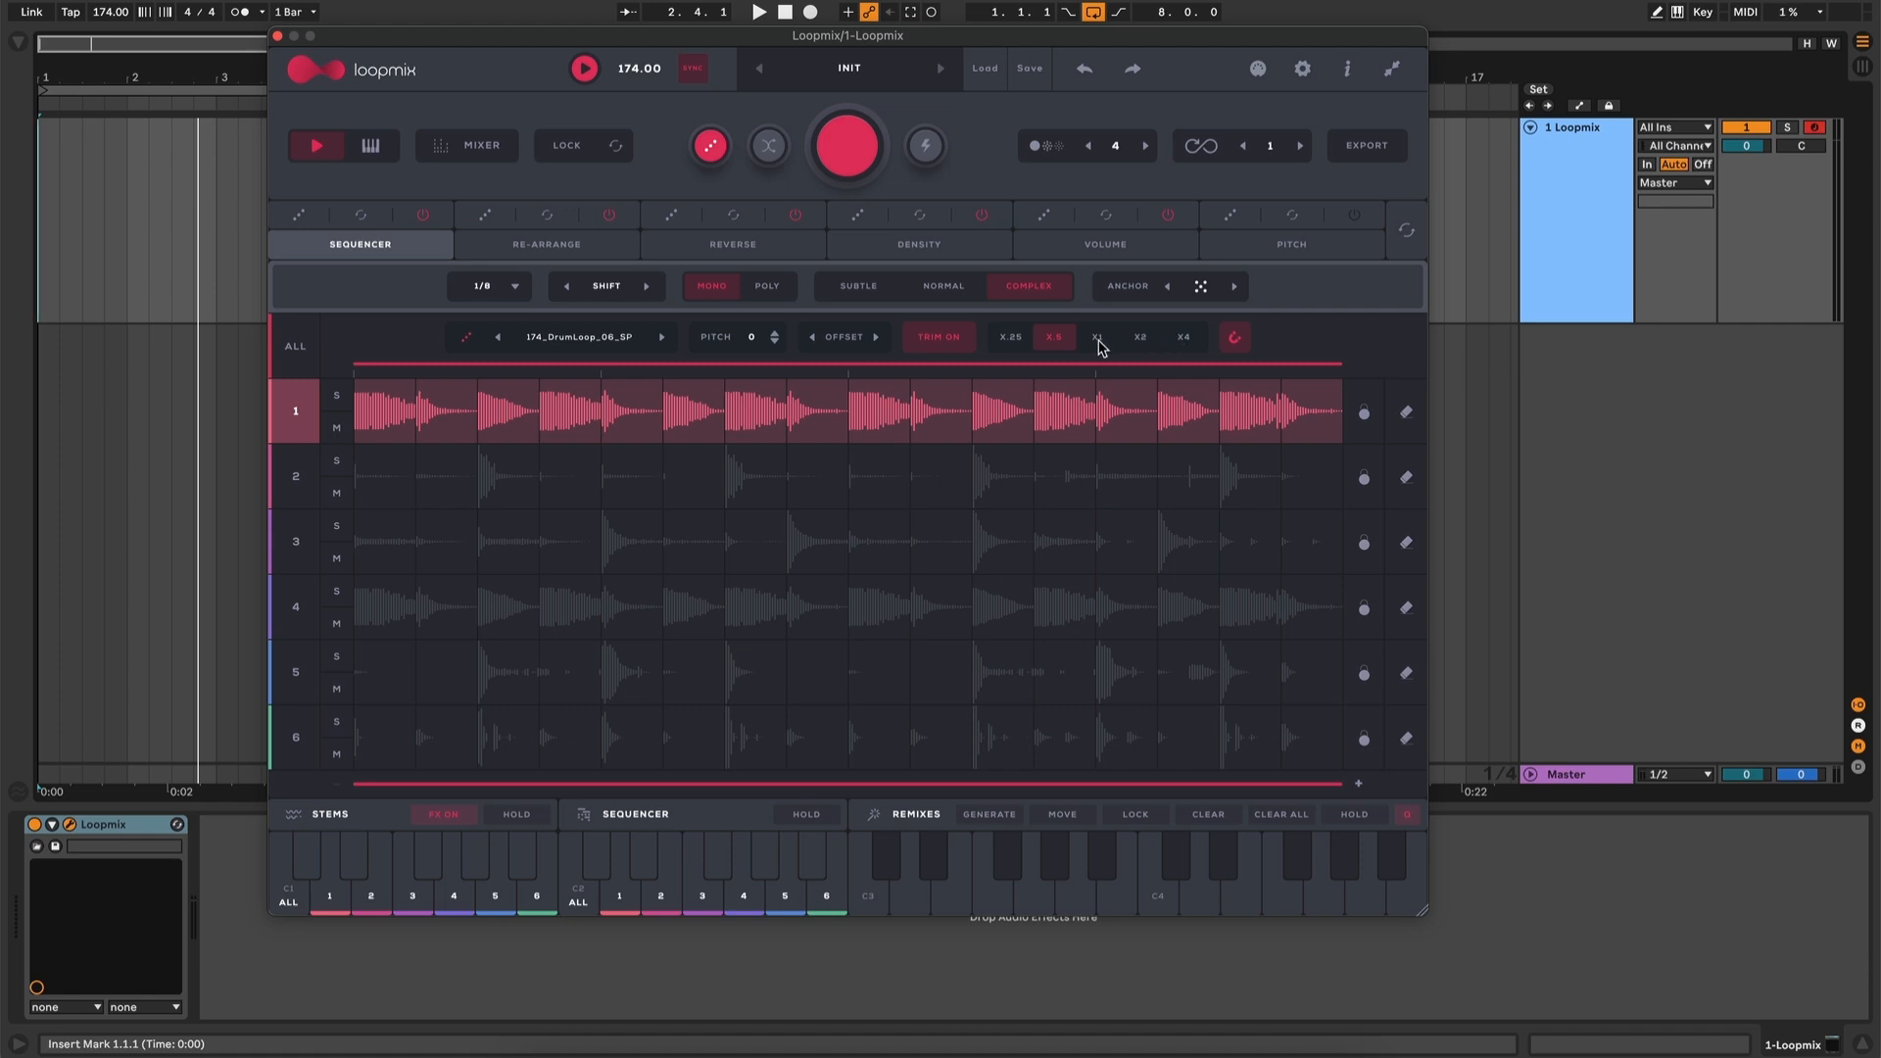
Audition track 1 at faster speeds such as X1 and X2 and at X.25, and return it to X.5
{"action": "key", "text": "space"}
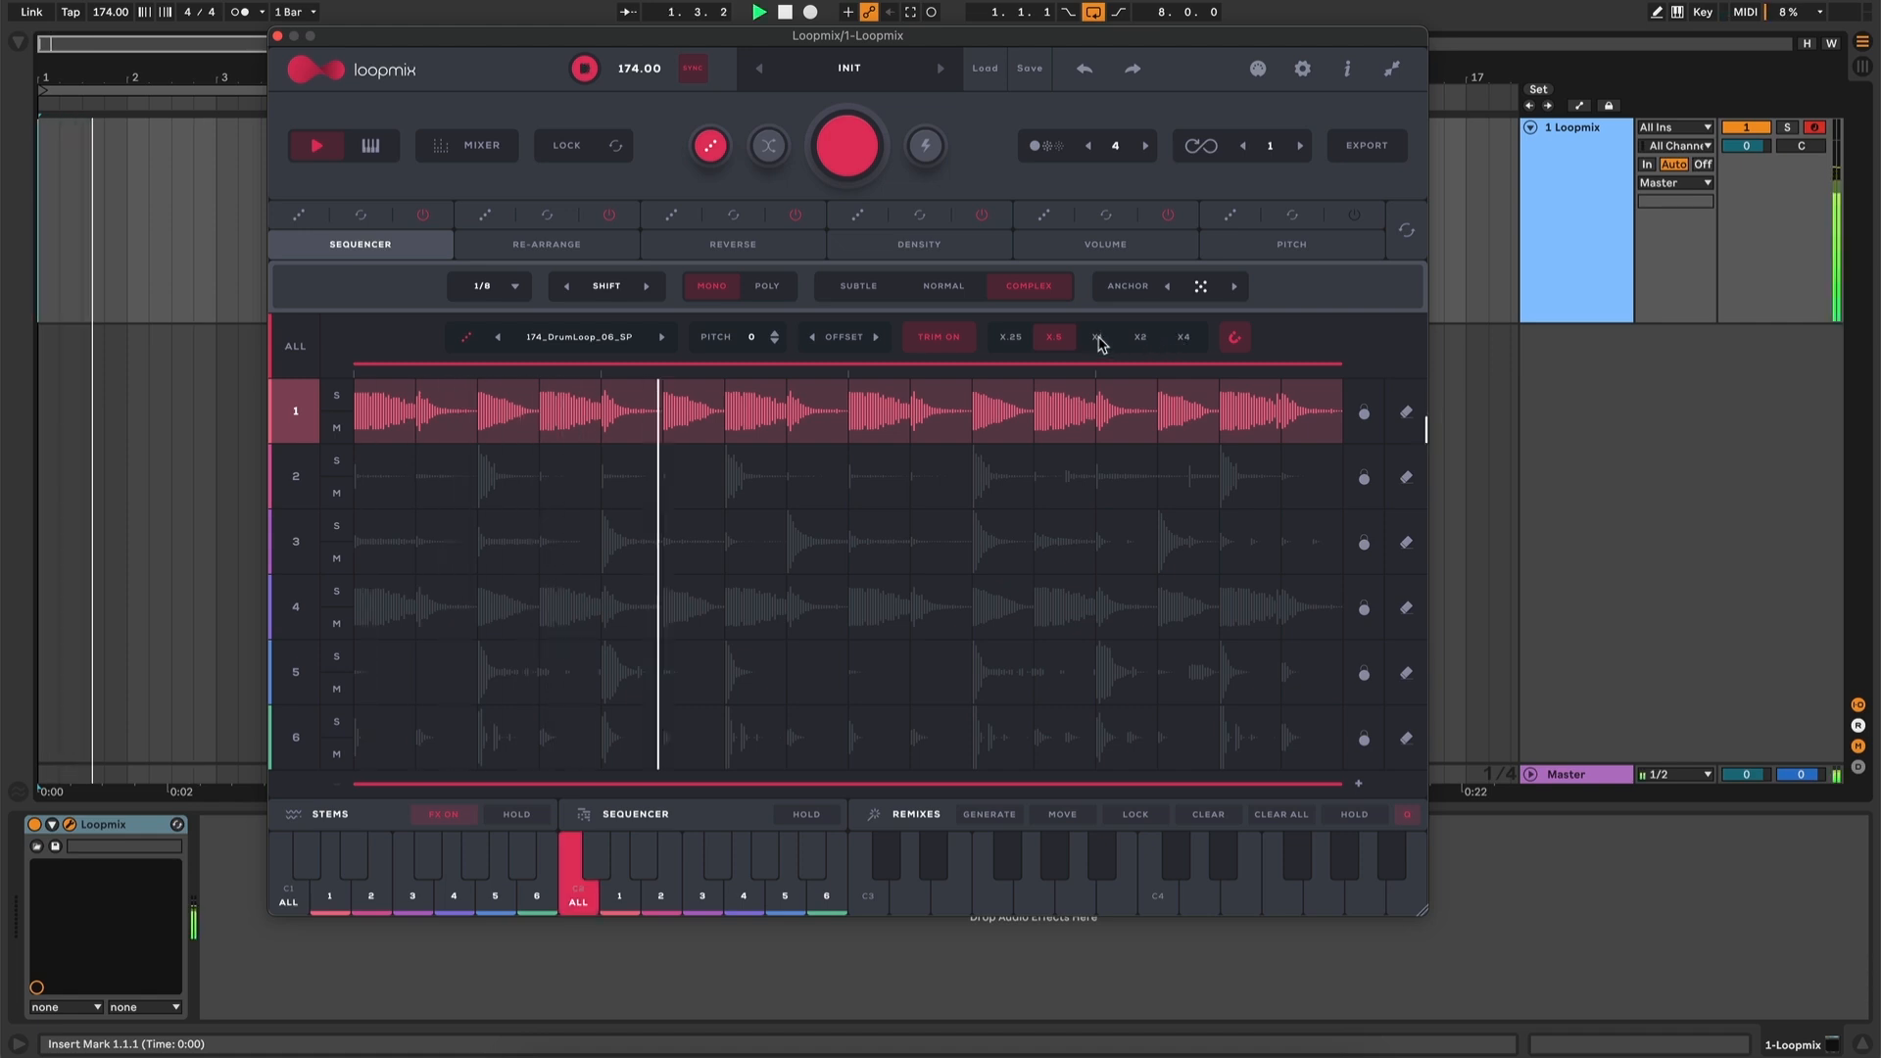
{"action": "left_click", "coordinate": [1097, 338]}
{"action": "left_click", "coordinate": [1184, 337]}
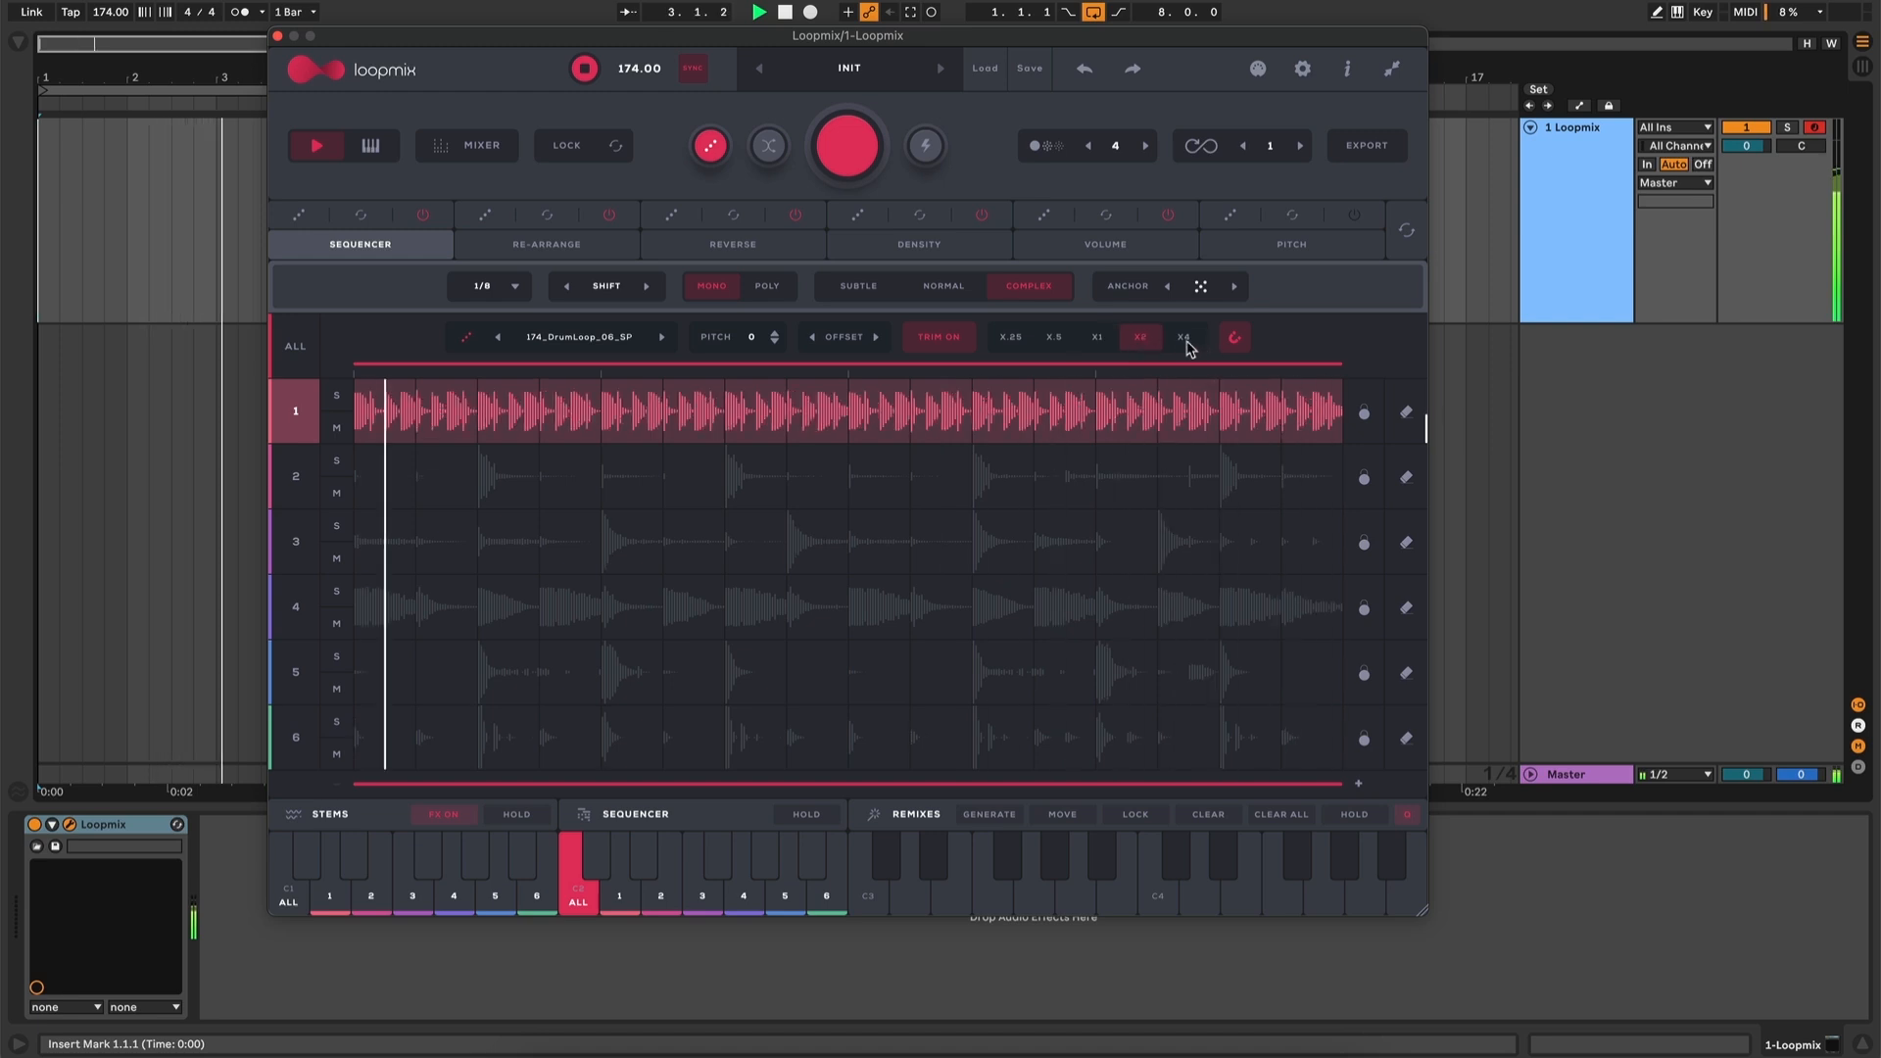
{"action": "left_click", "coordinate": [1012, 339]}
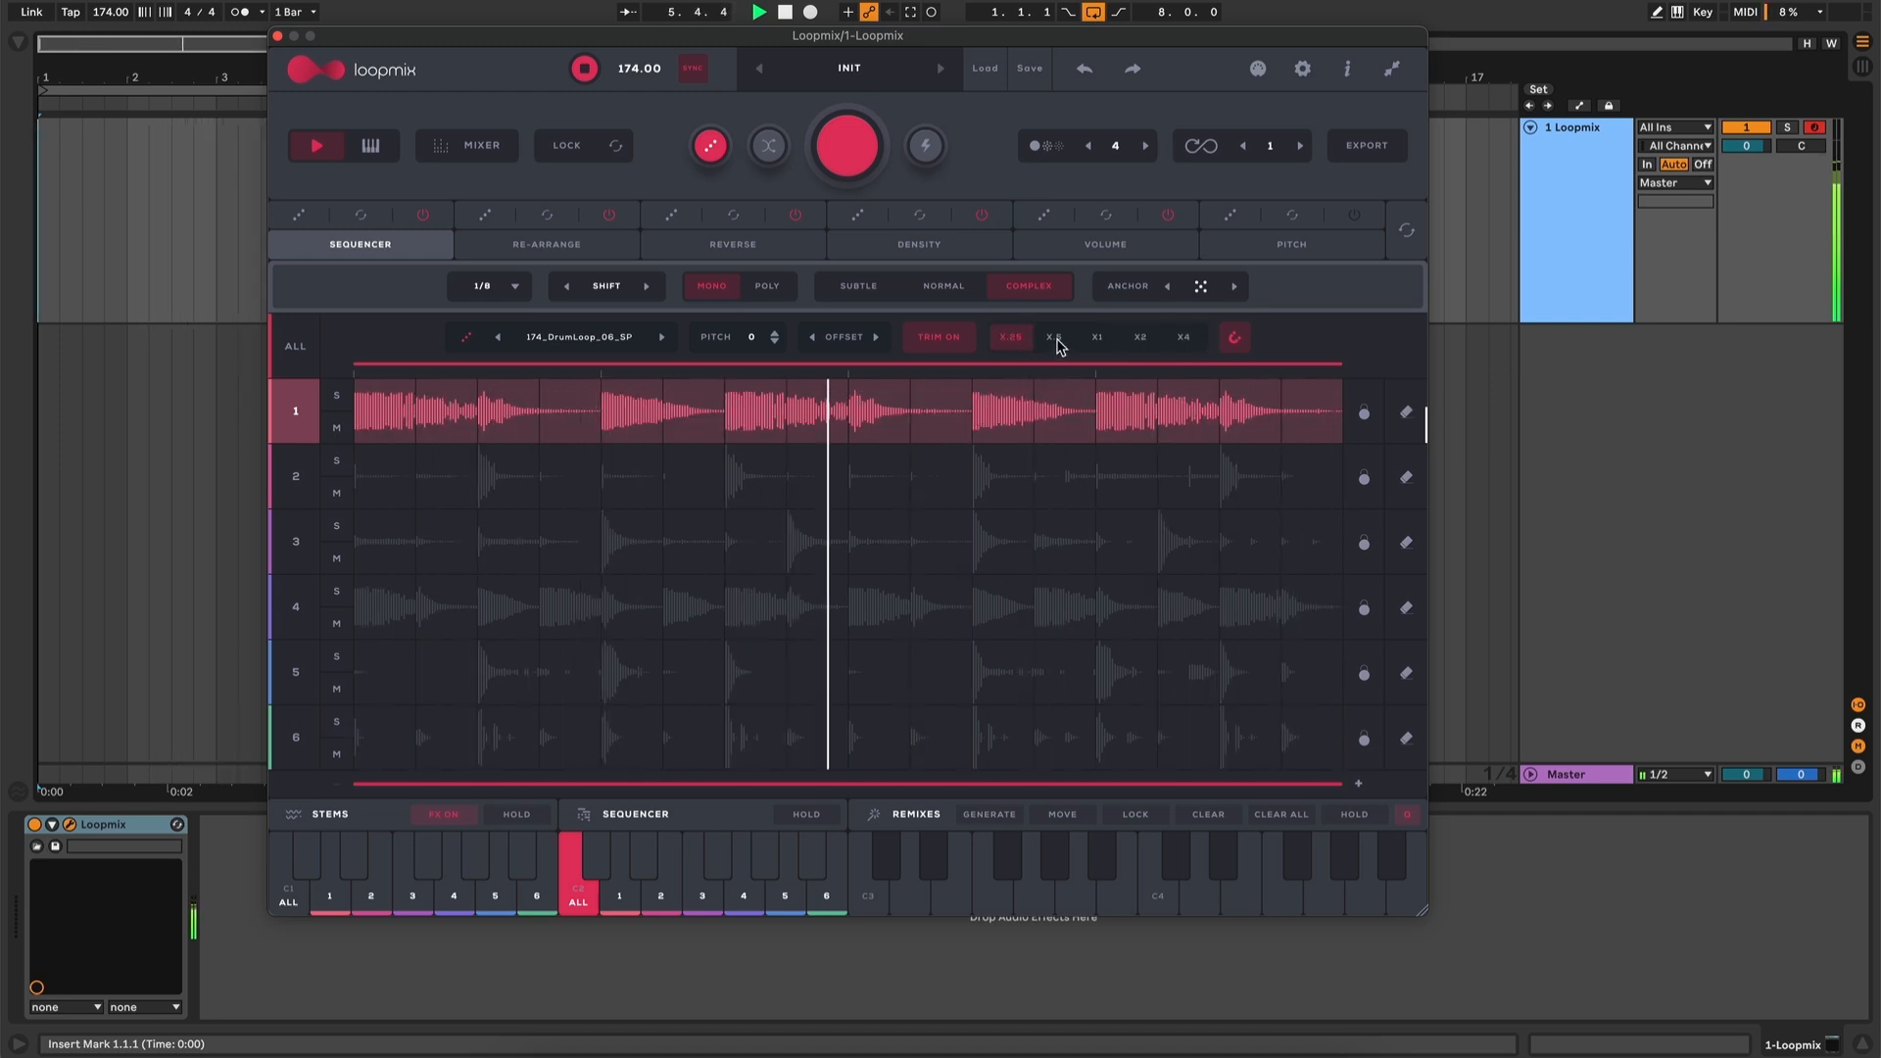
{"action": "left_click", "coordinate": [1055, 339]}
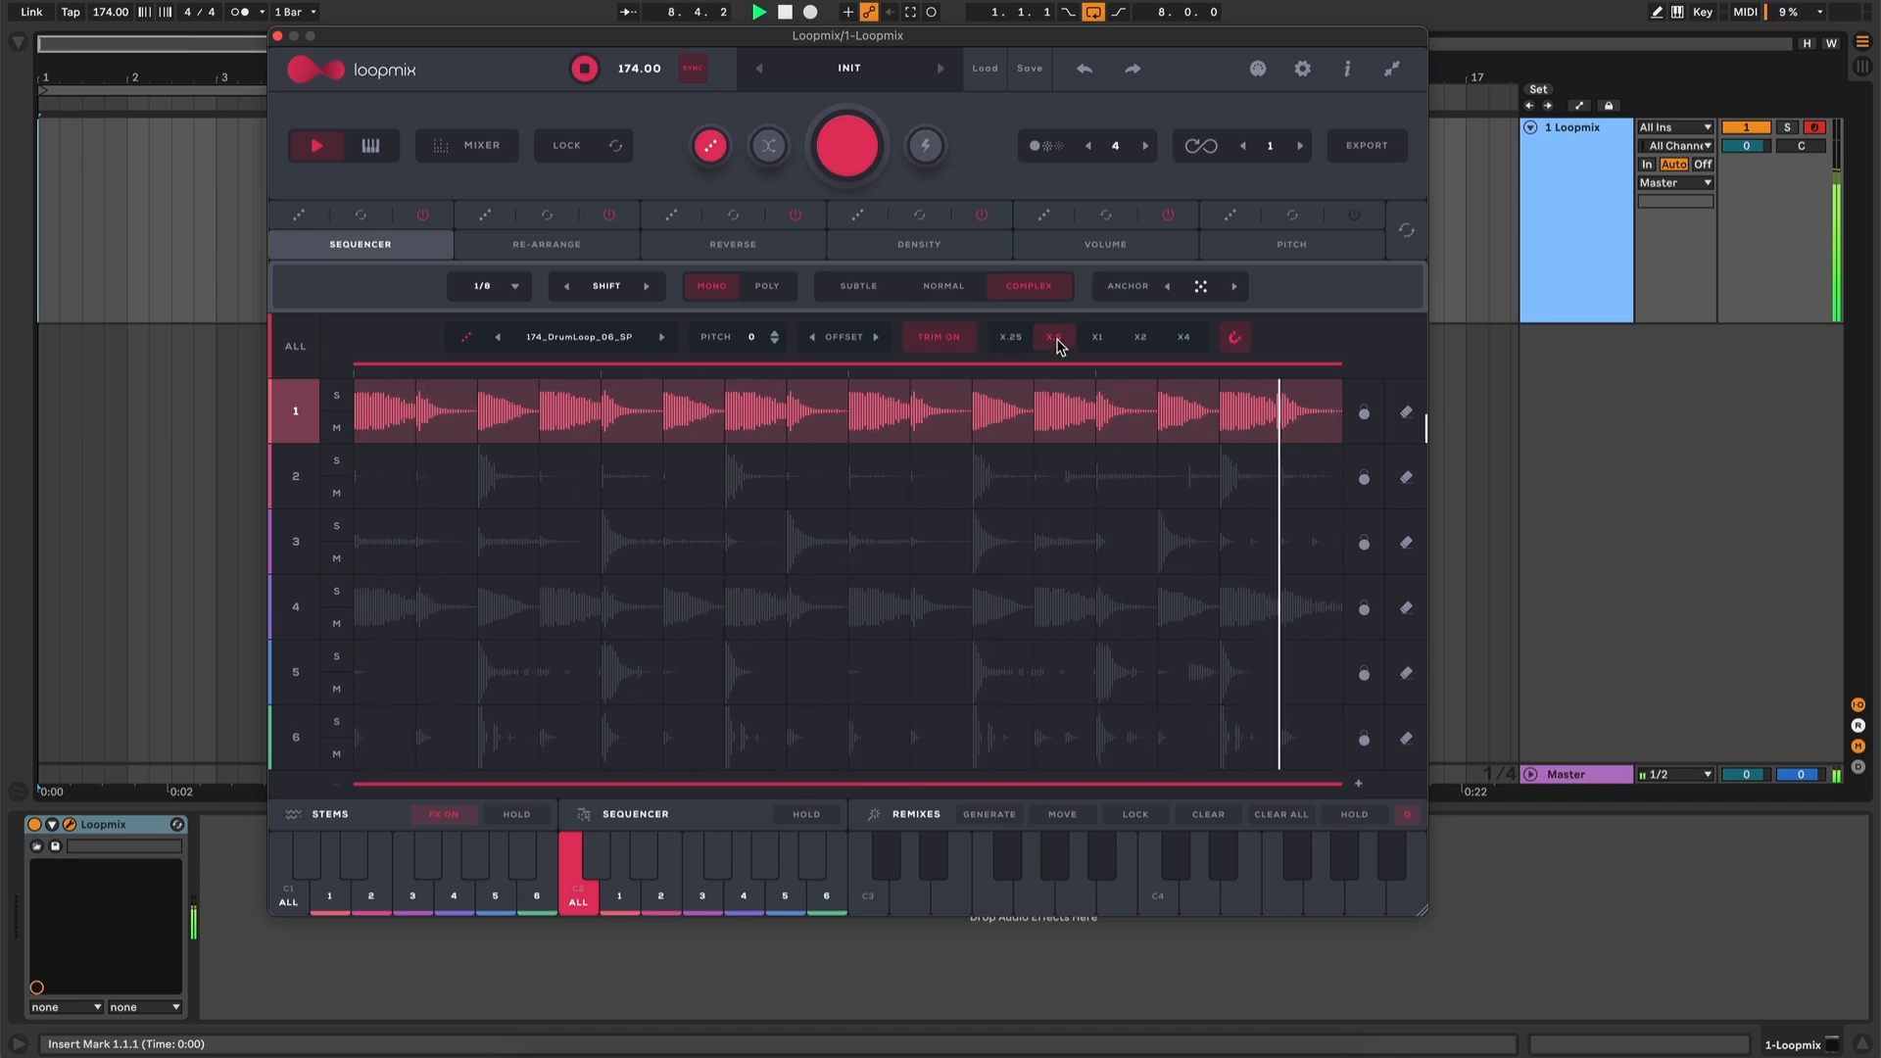
{"action": "key", "text": "space"}
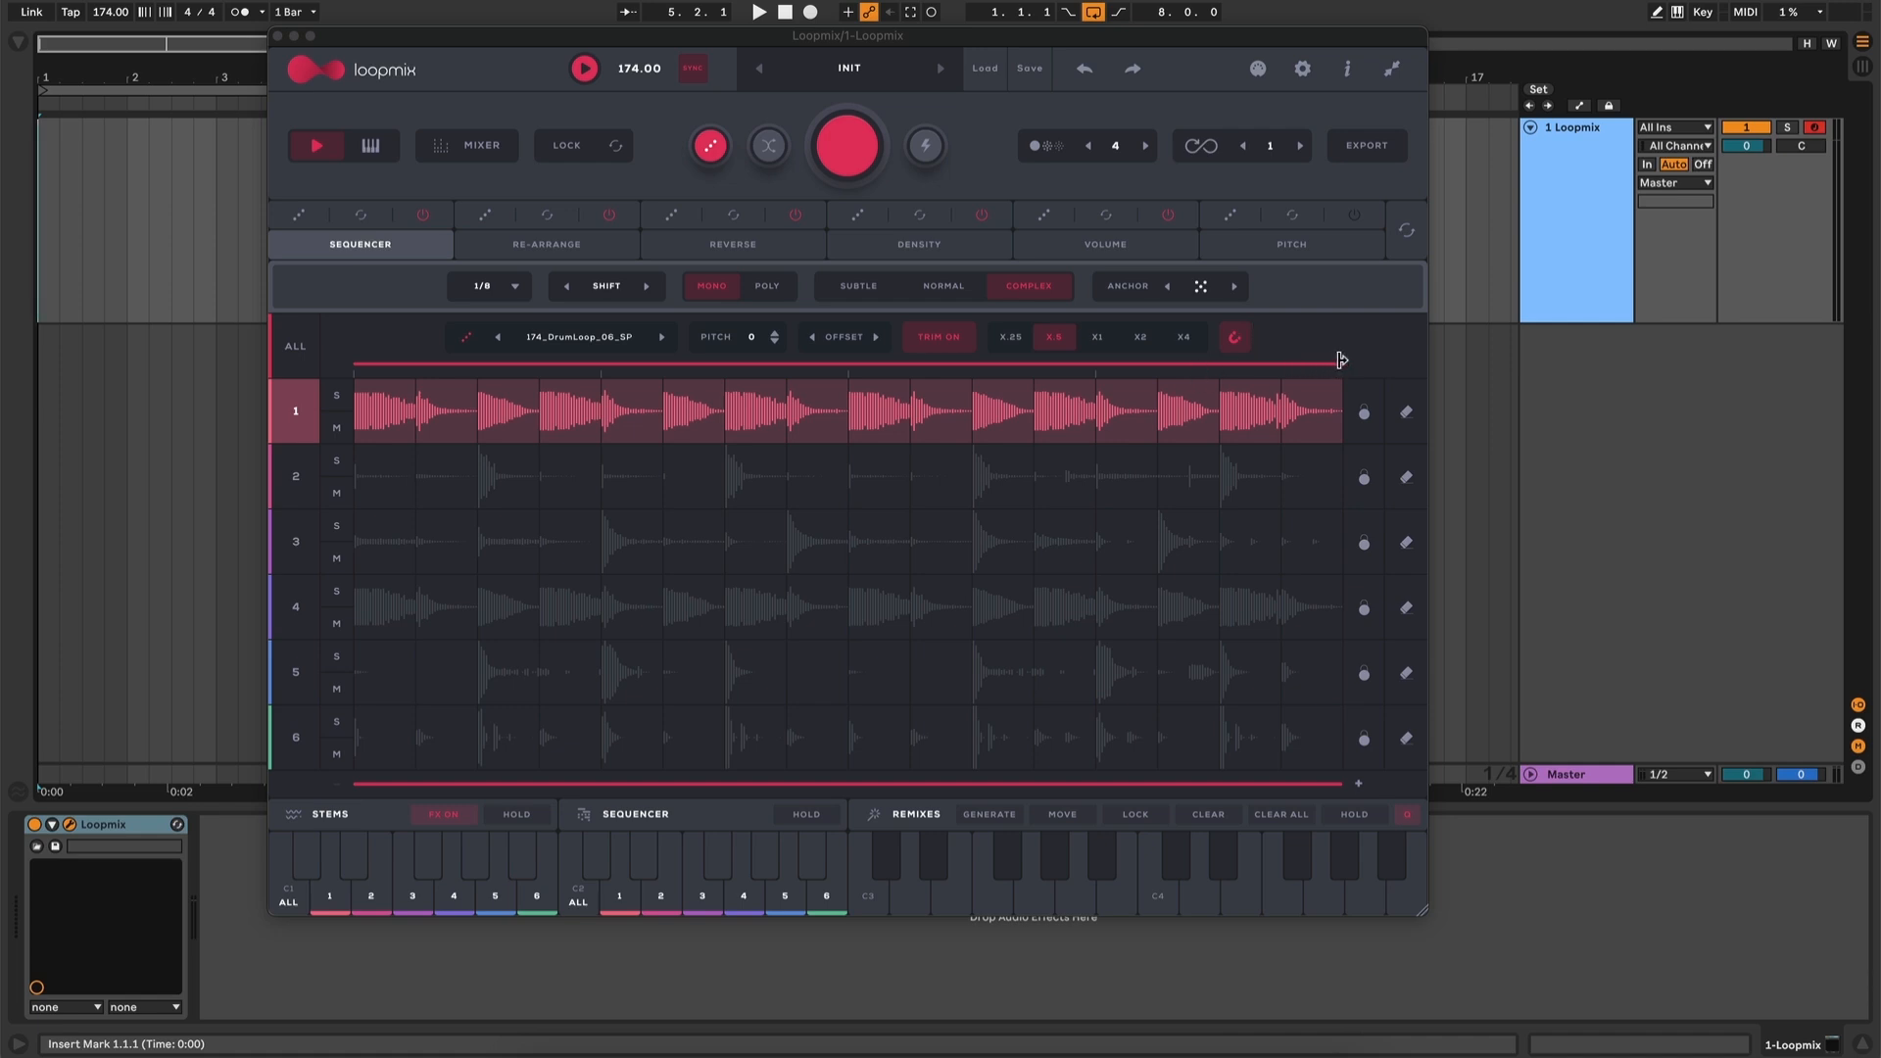
Narrow the sequencer's loop range from both ends to the middle steps, audition a partial range, and restore the full range
{"action": "left_click_drag", "start_coordinate": [1341, 361], "coordinate": [840, 352]}
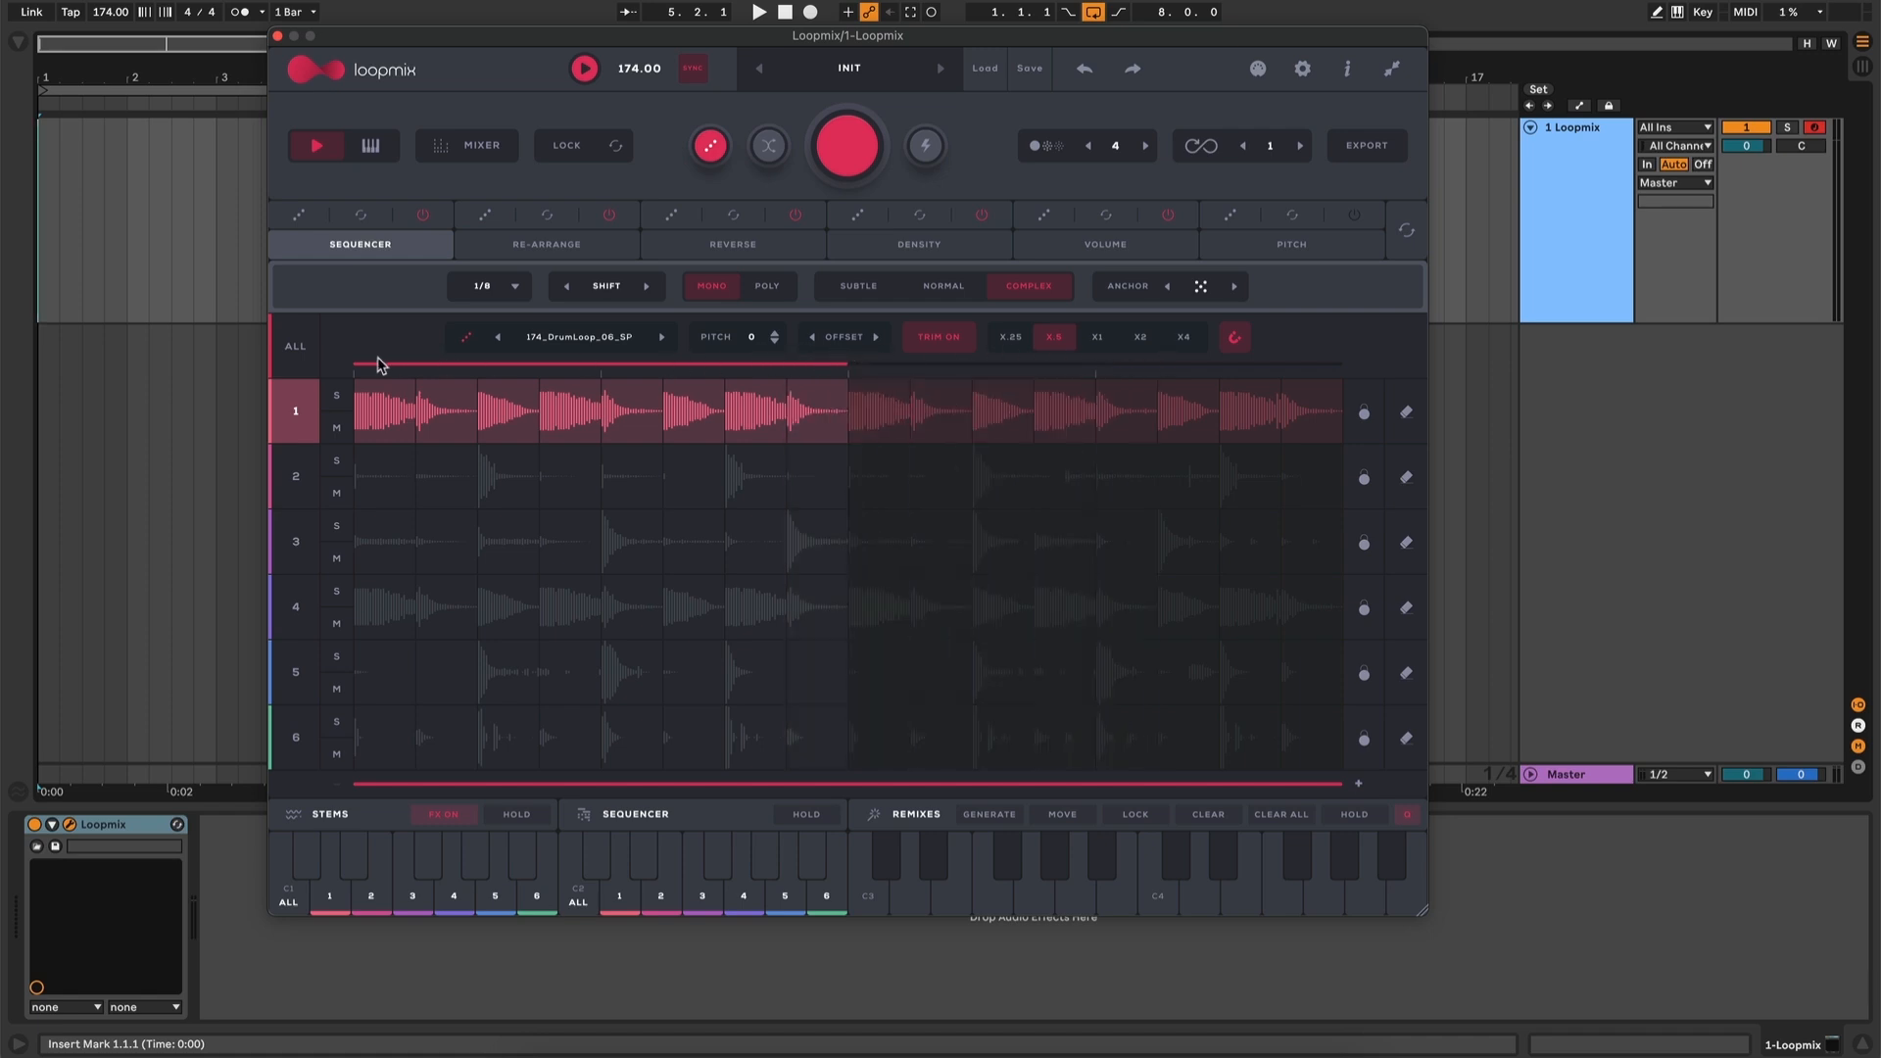
{"action": "left_click_drag", "start_coordinate": [354, 361], "coordinate": [784, 368]}
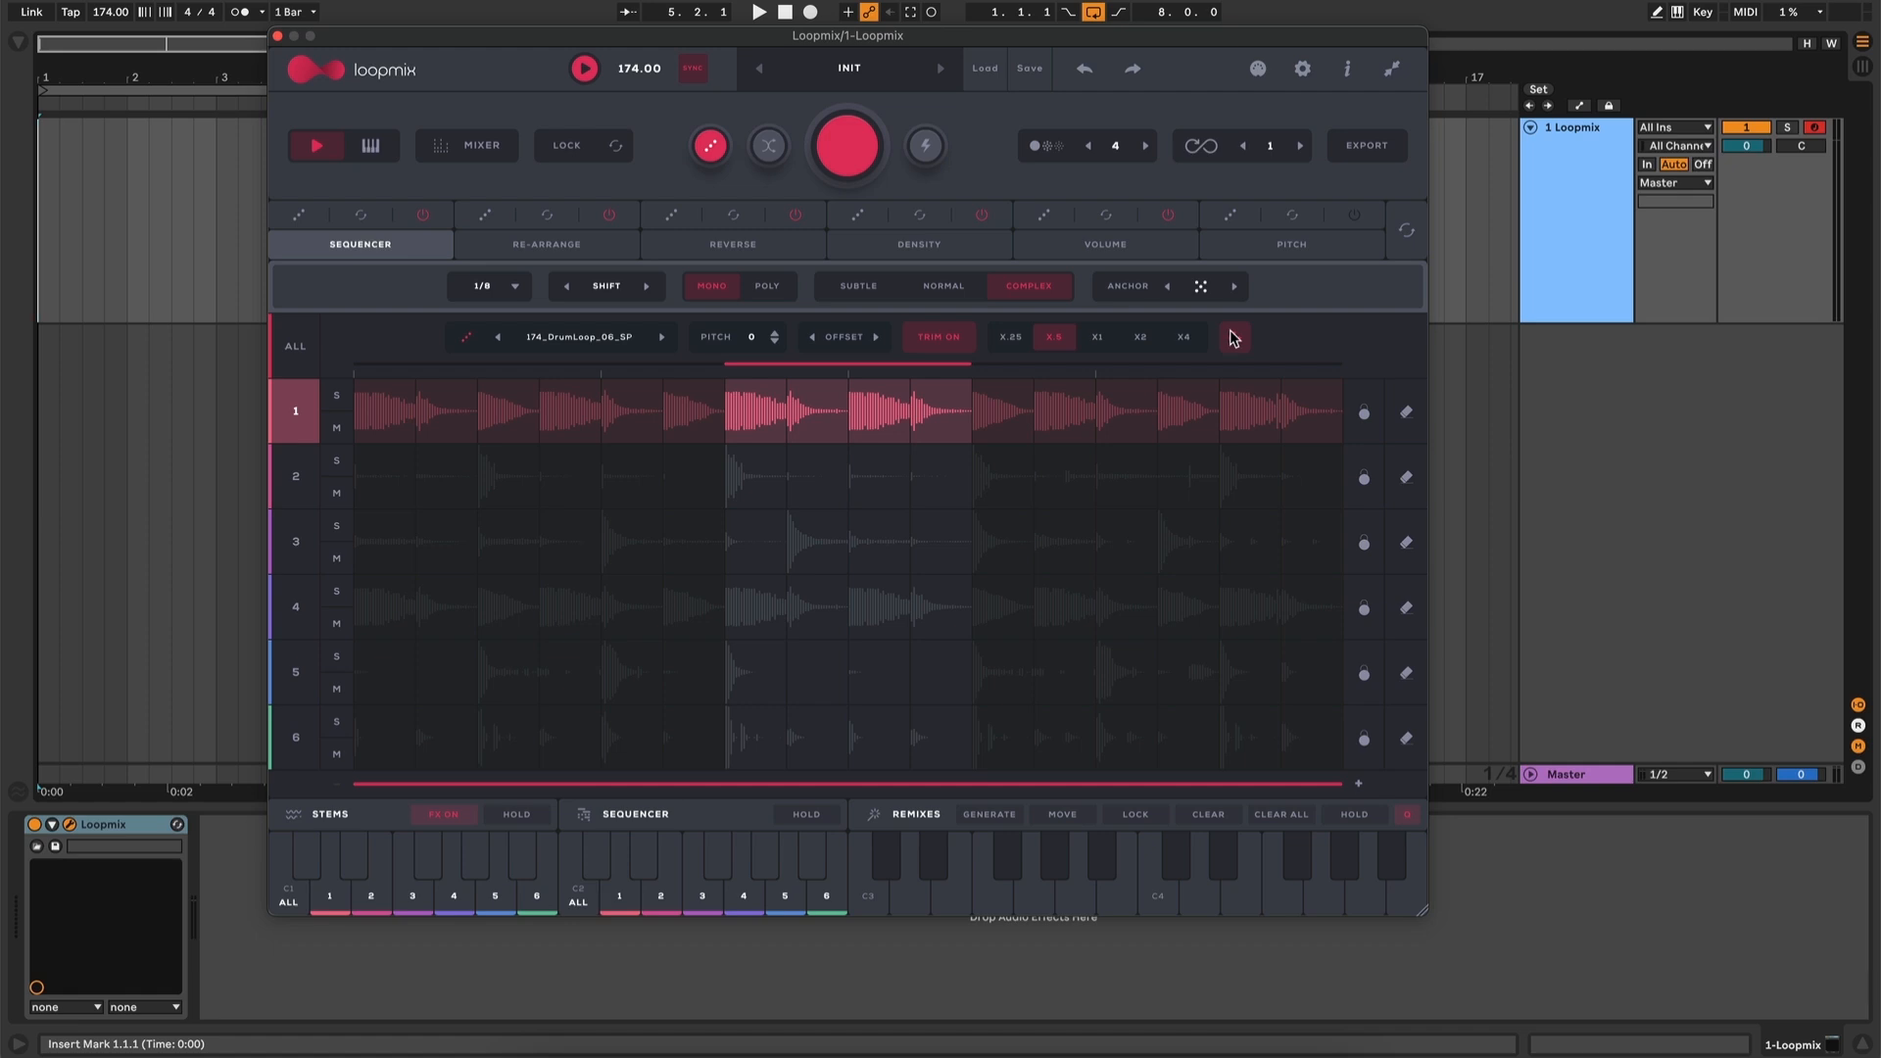
{"action": "left_click_drag", "start_coordinate": [974, 368], "coordinate": [1232, 363]}
{"action": "key", "text": "space"}
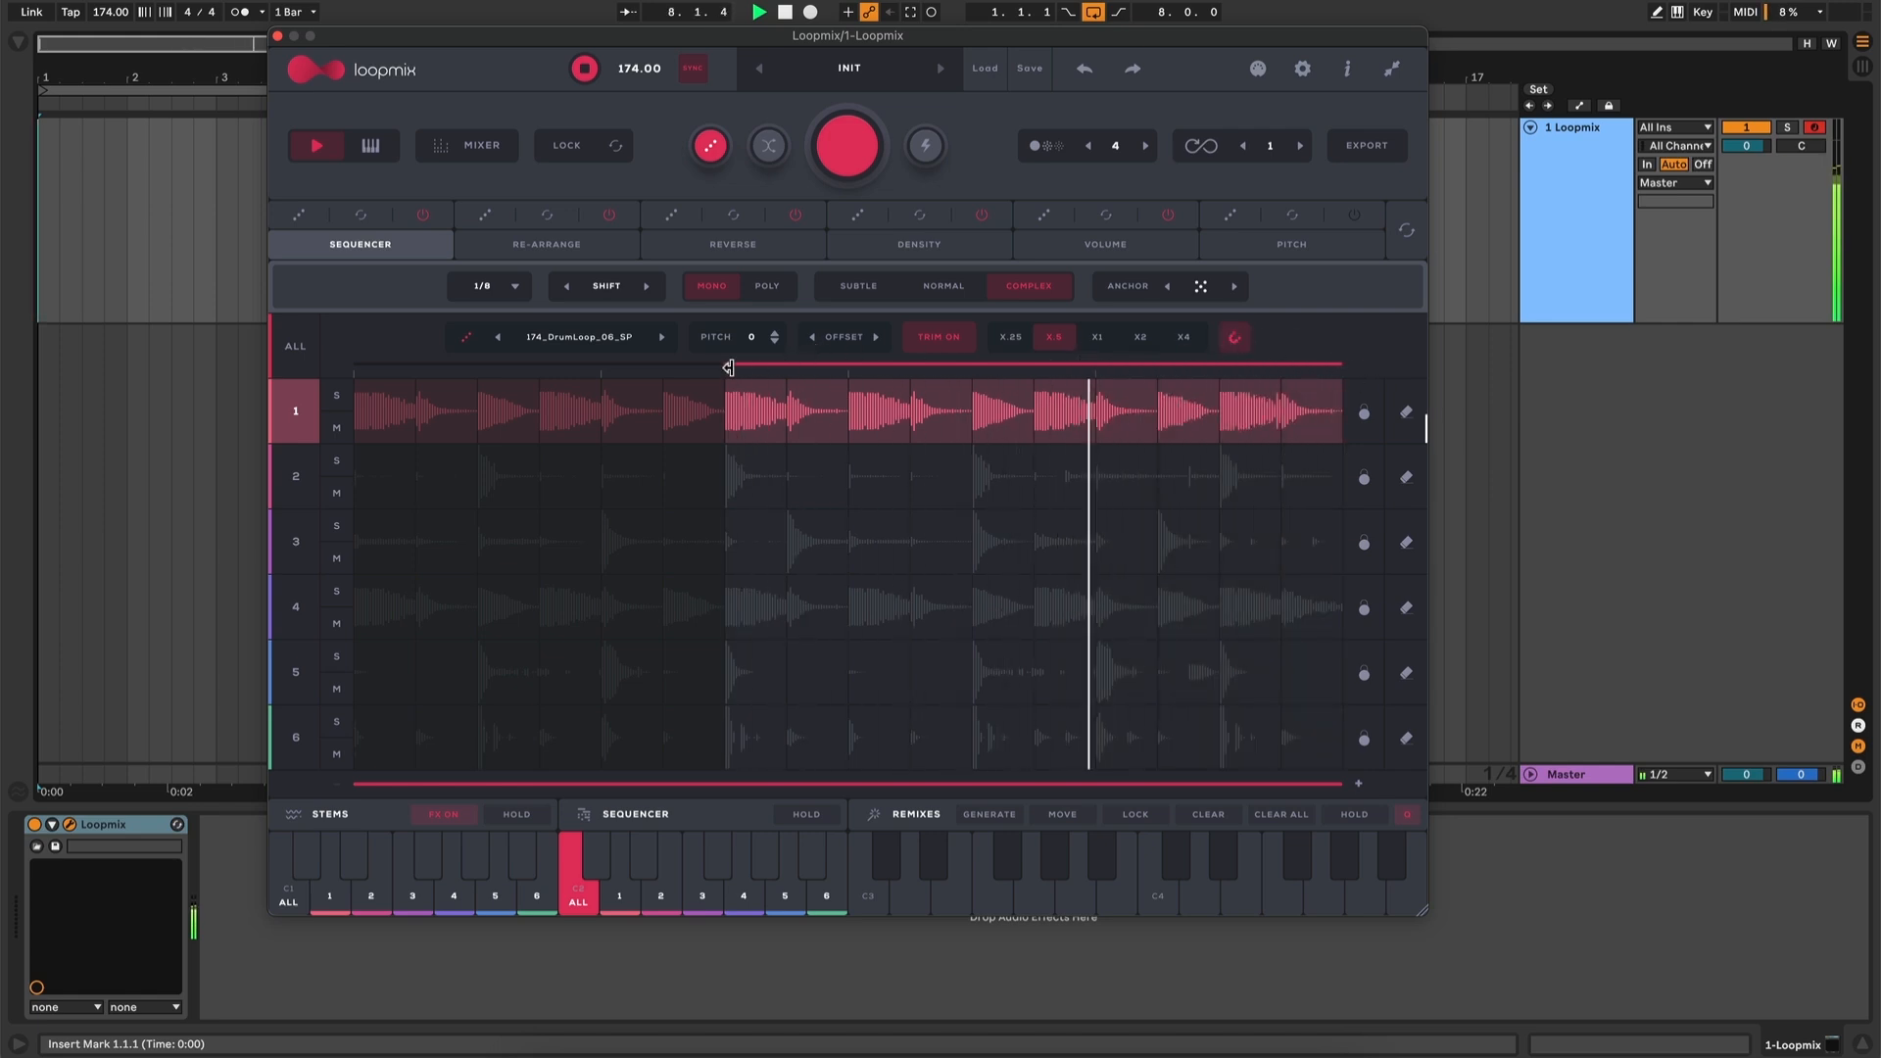
{"action": "left_click_drag", "start_coordinate": [713, 363], "coordinate": [354, 363]}
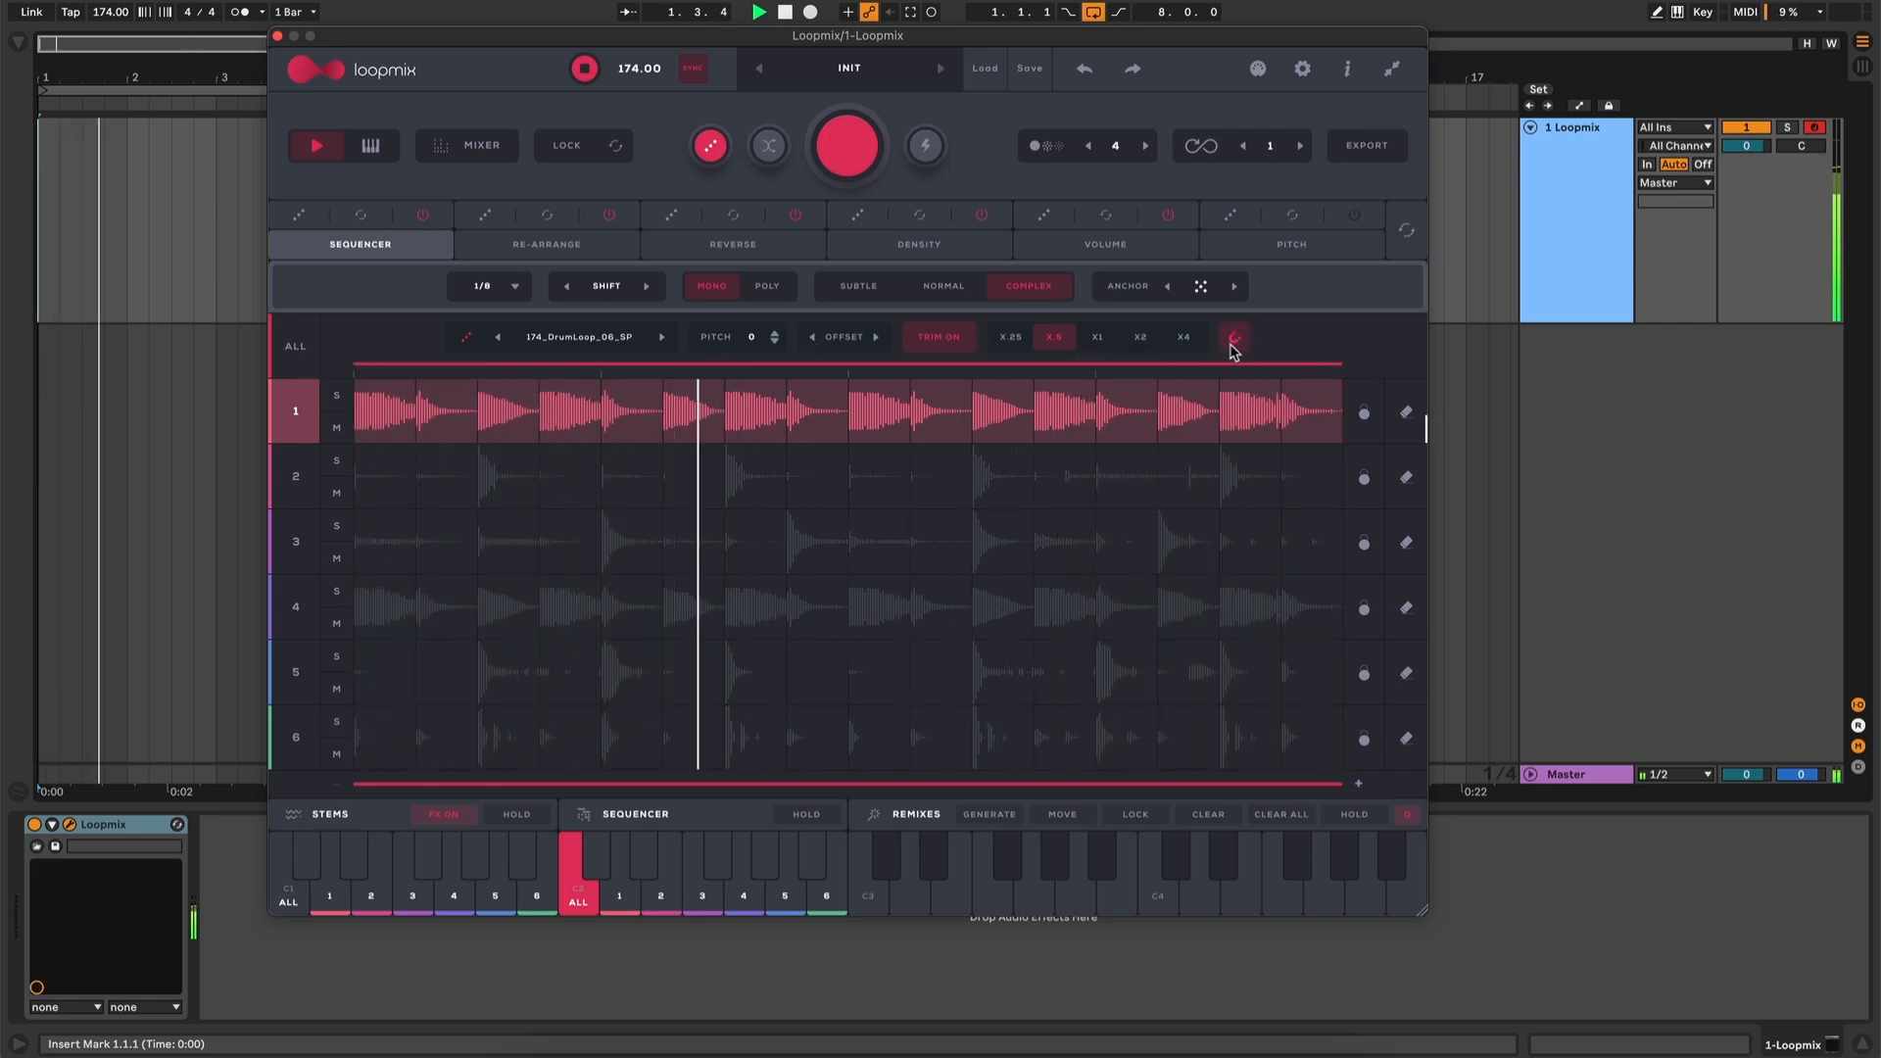
{"action": "key", "text": "space"}
Select all tracks, try the X1 speed on them, and set their speed back to X.5 while playing
{"action": "left_click", "coordinate": [302, 350]}
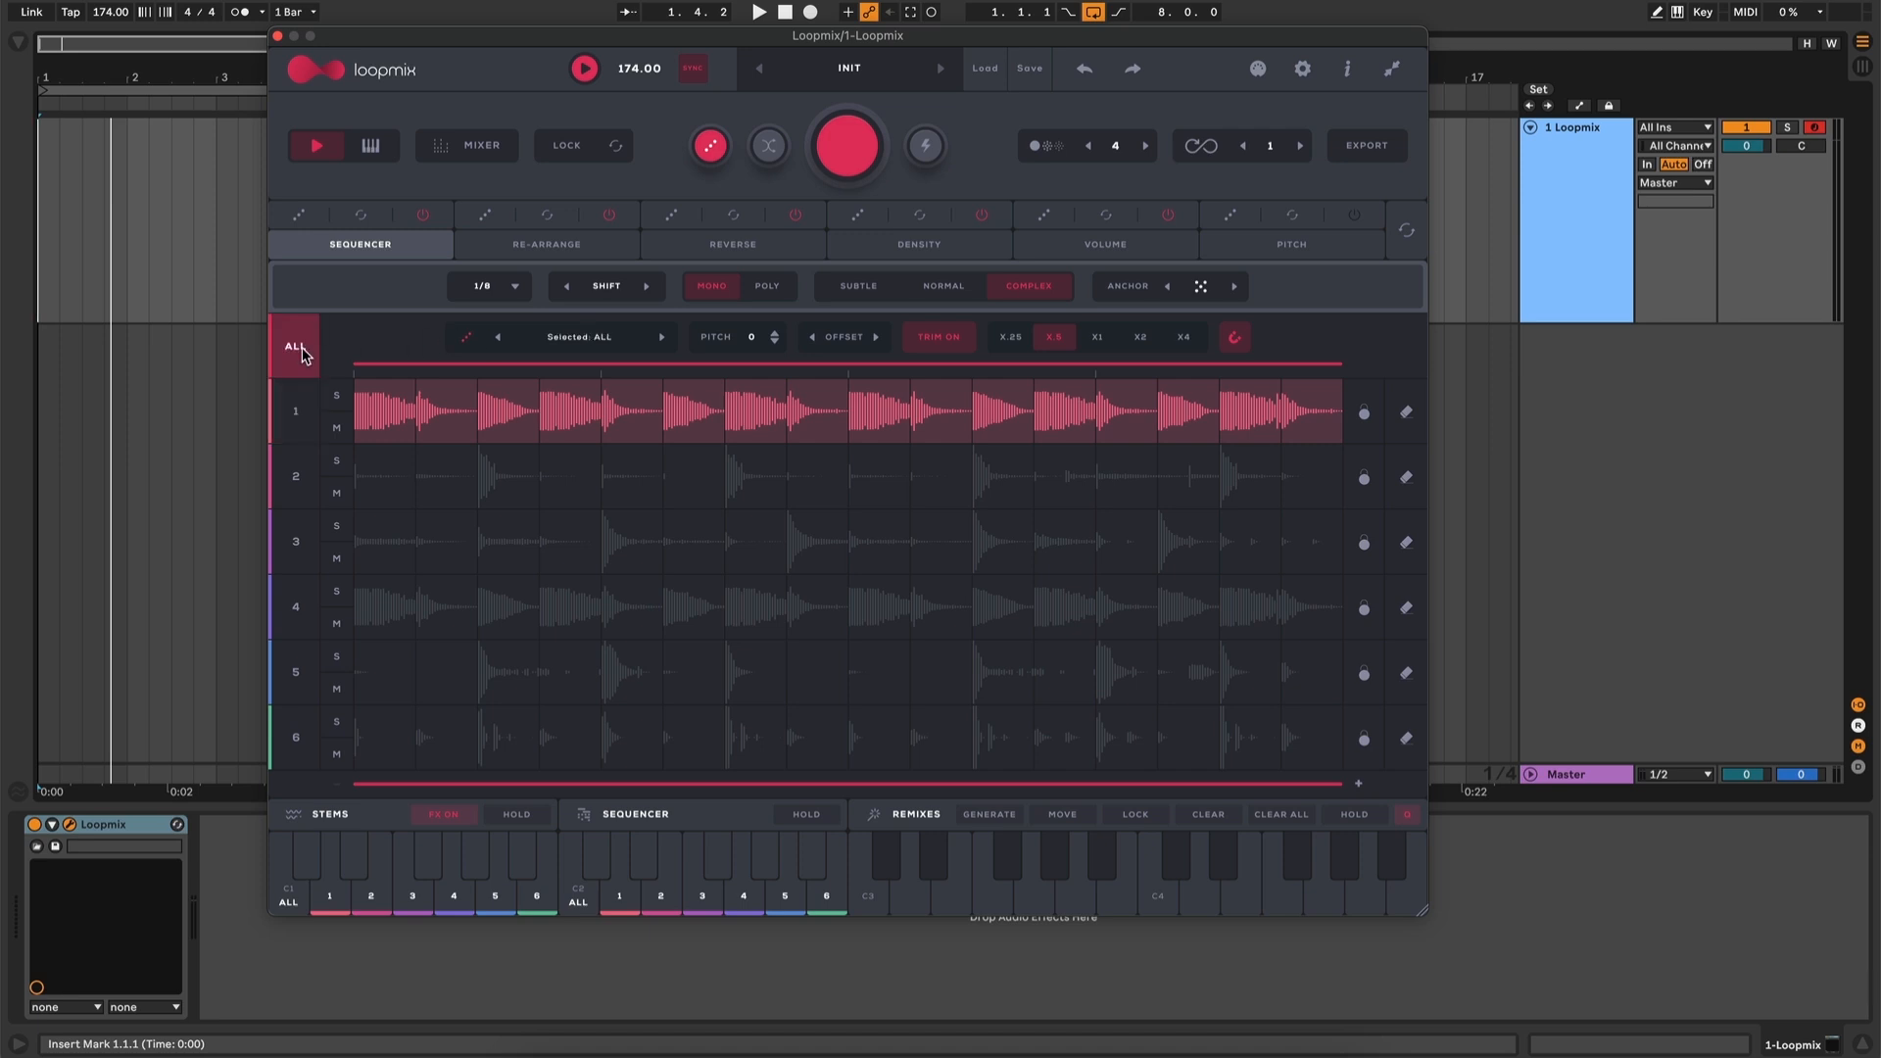
{"action": "left_click", "coordinate": [1099, 341]}
{"action": "key", "text": "space"}
{"action": "left_click", "coordinate": [1057, 341]}
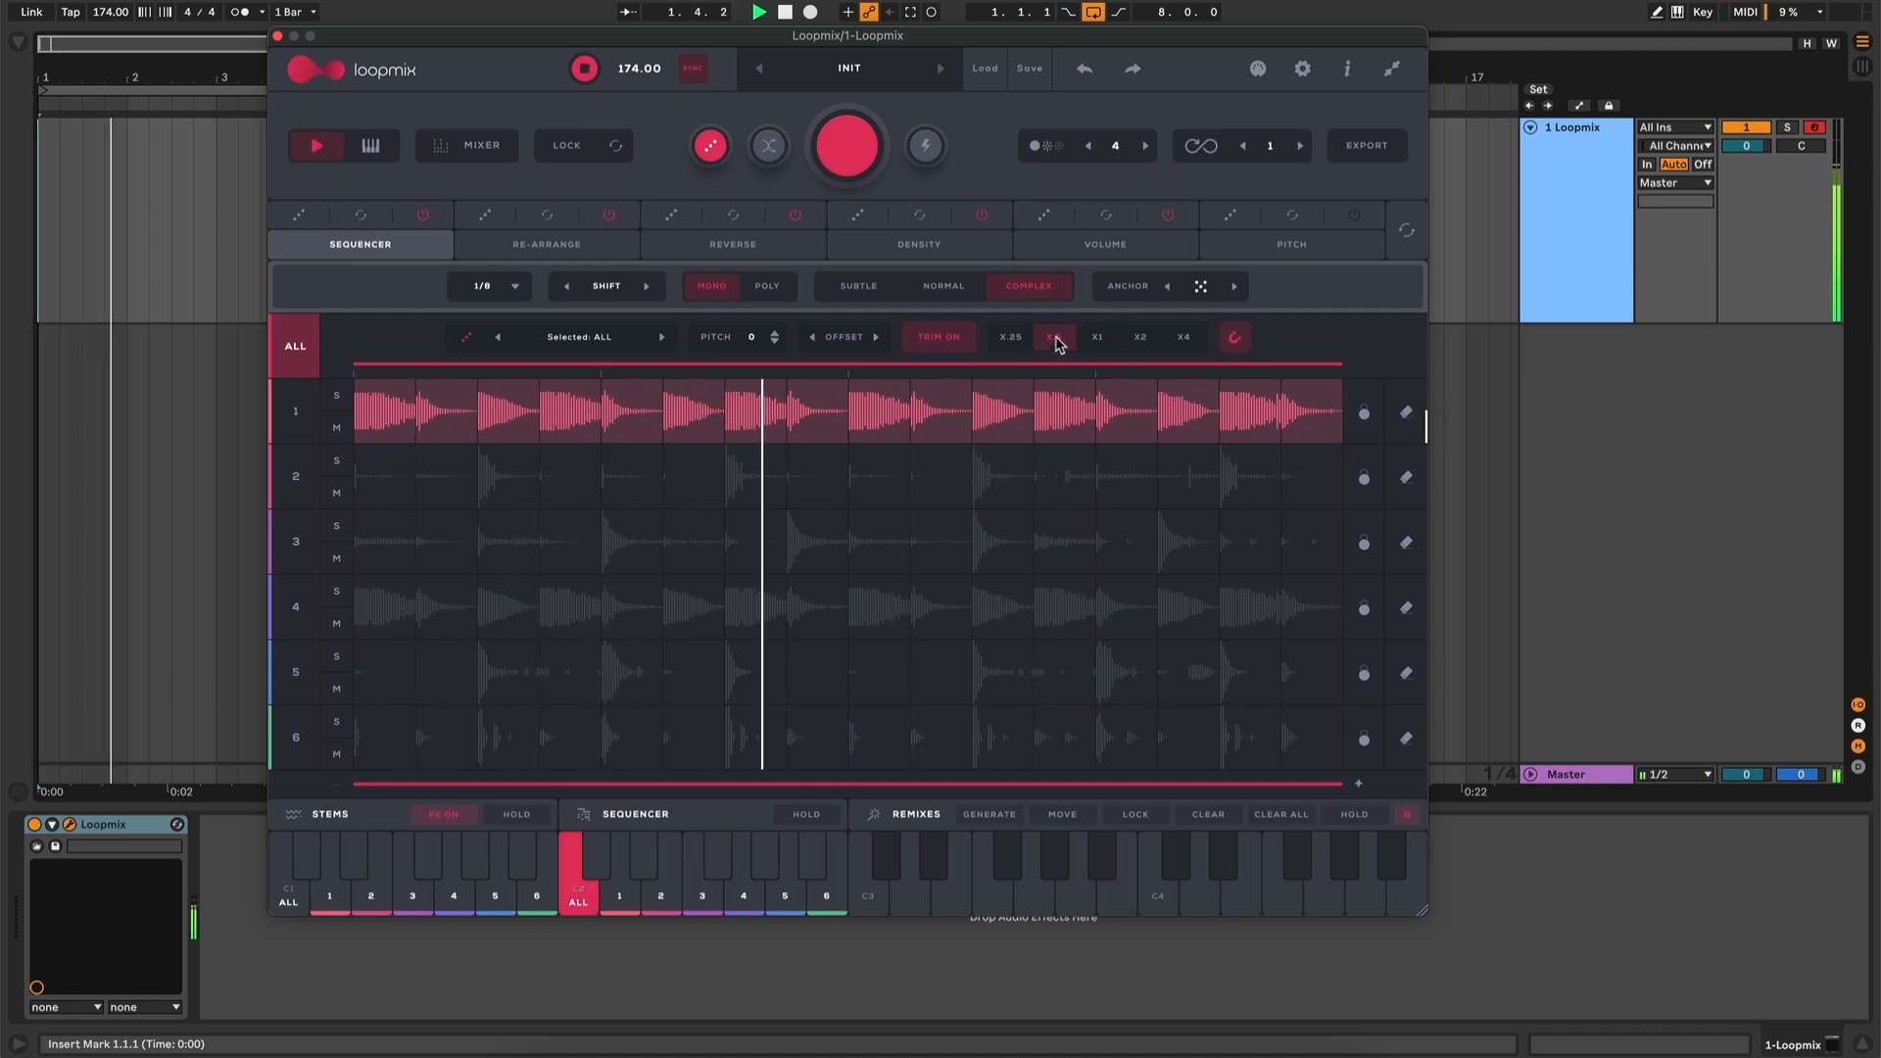
Try the X.25 speed and Trim off on all tracks, return to X.5 with Trim on, and stop playback
{"action": "left_click", "coordinate": [1010, 337]}
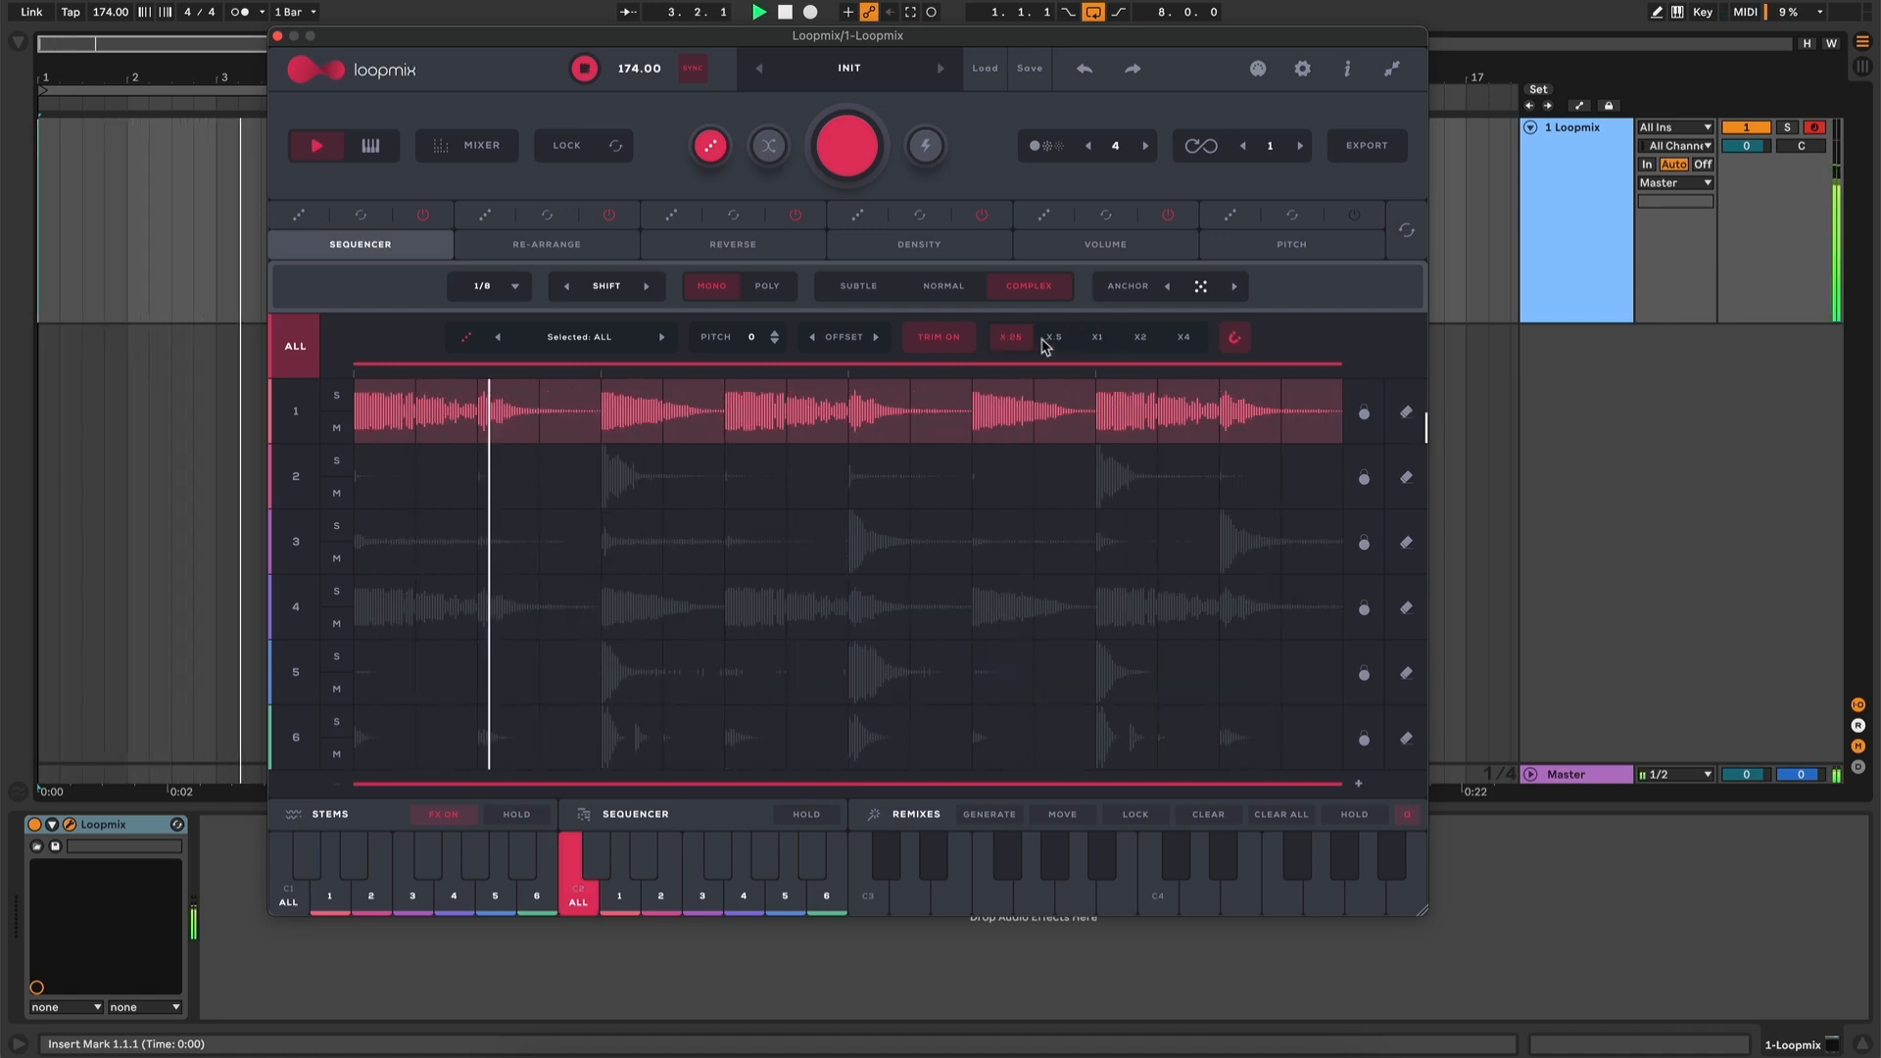
{"action": "left_click", "coordinate": [1055, 339]}
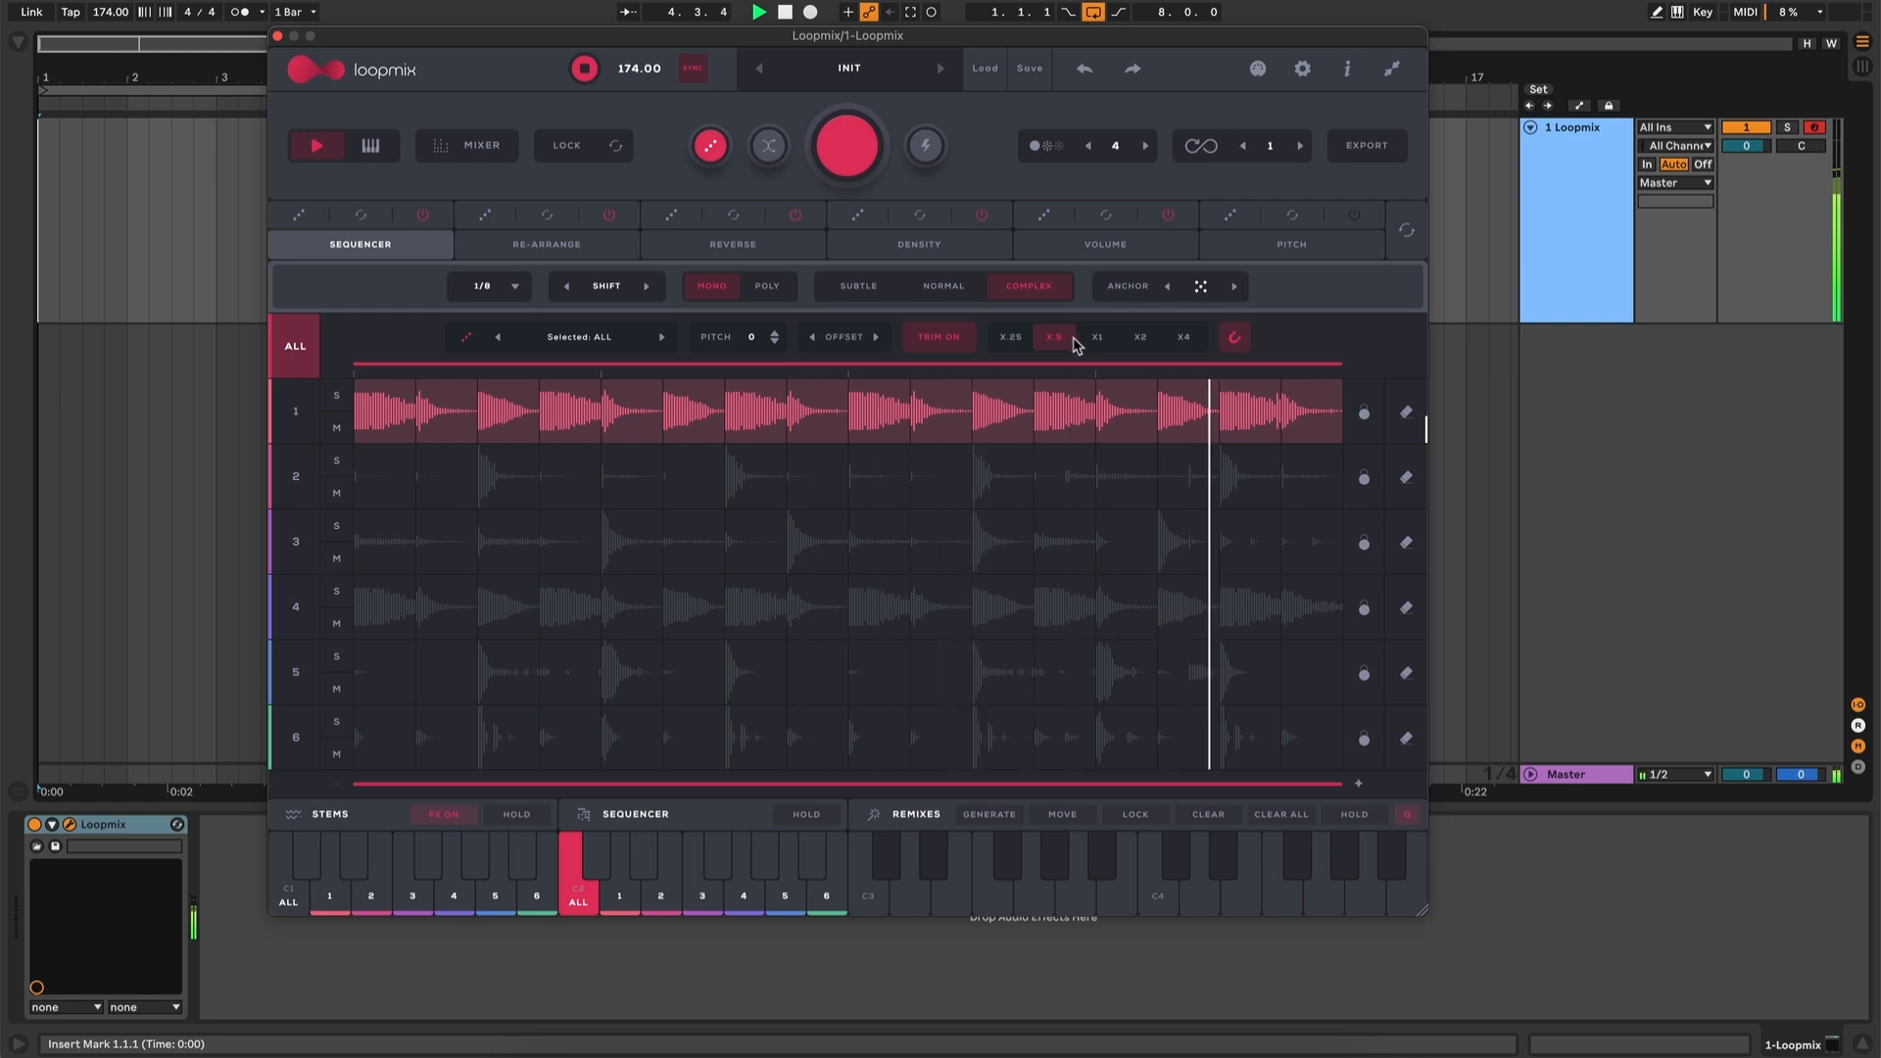
{"action": "left_click", "coordinate": [938, 340]}
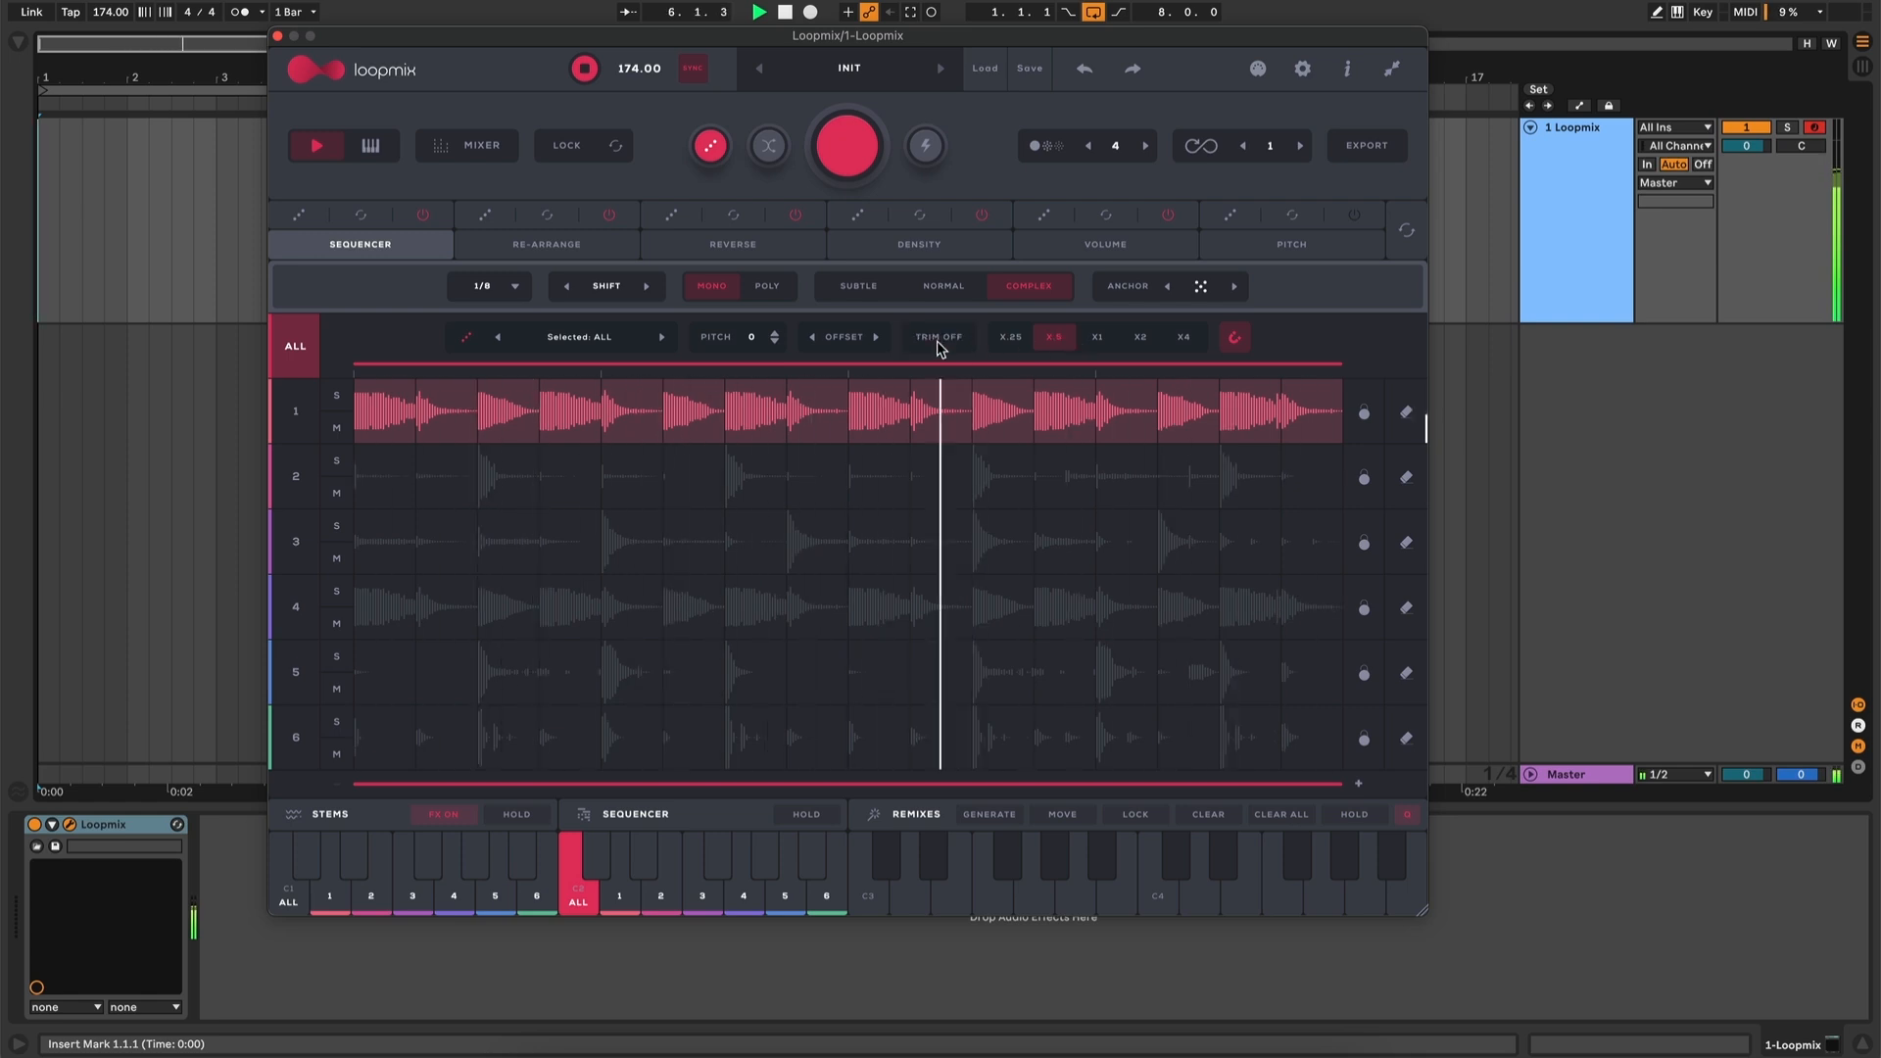
{"action": "left_click", "coordinate": [937, 339]}
{"action": "key", "text": "space"}
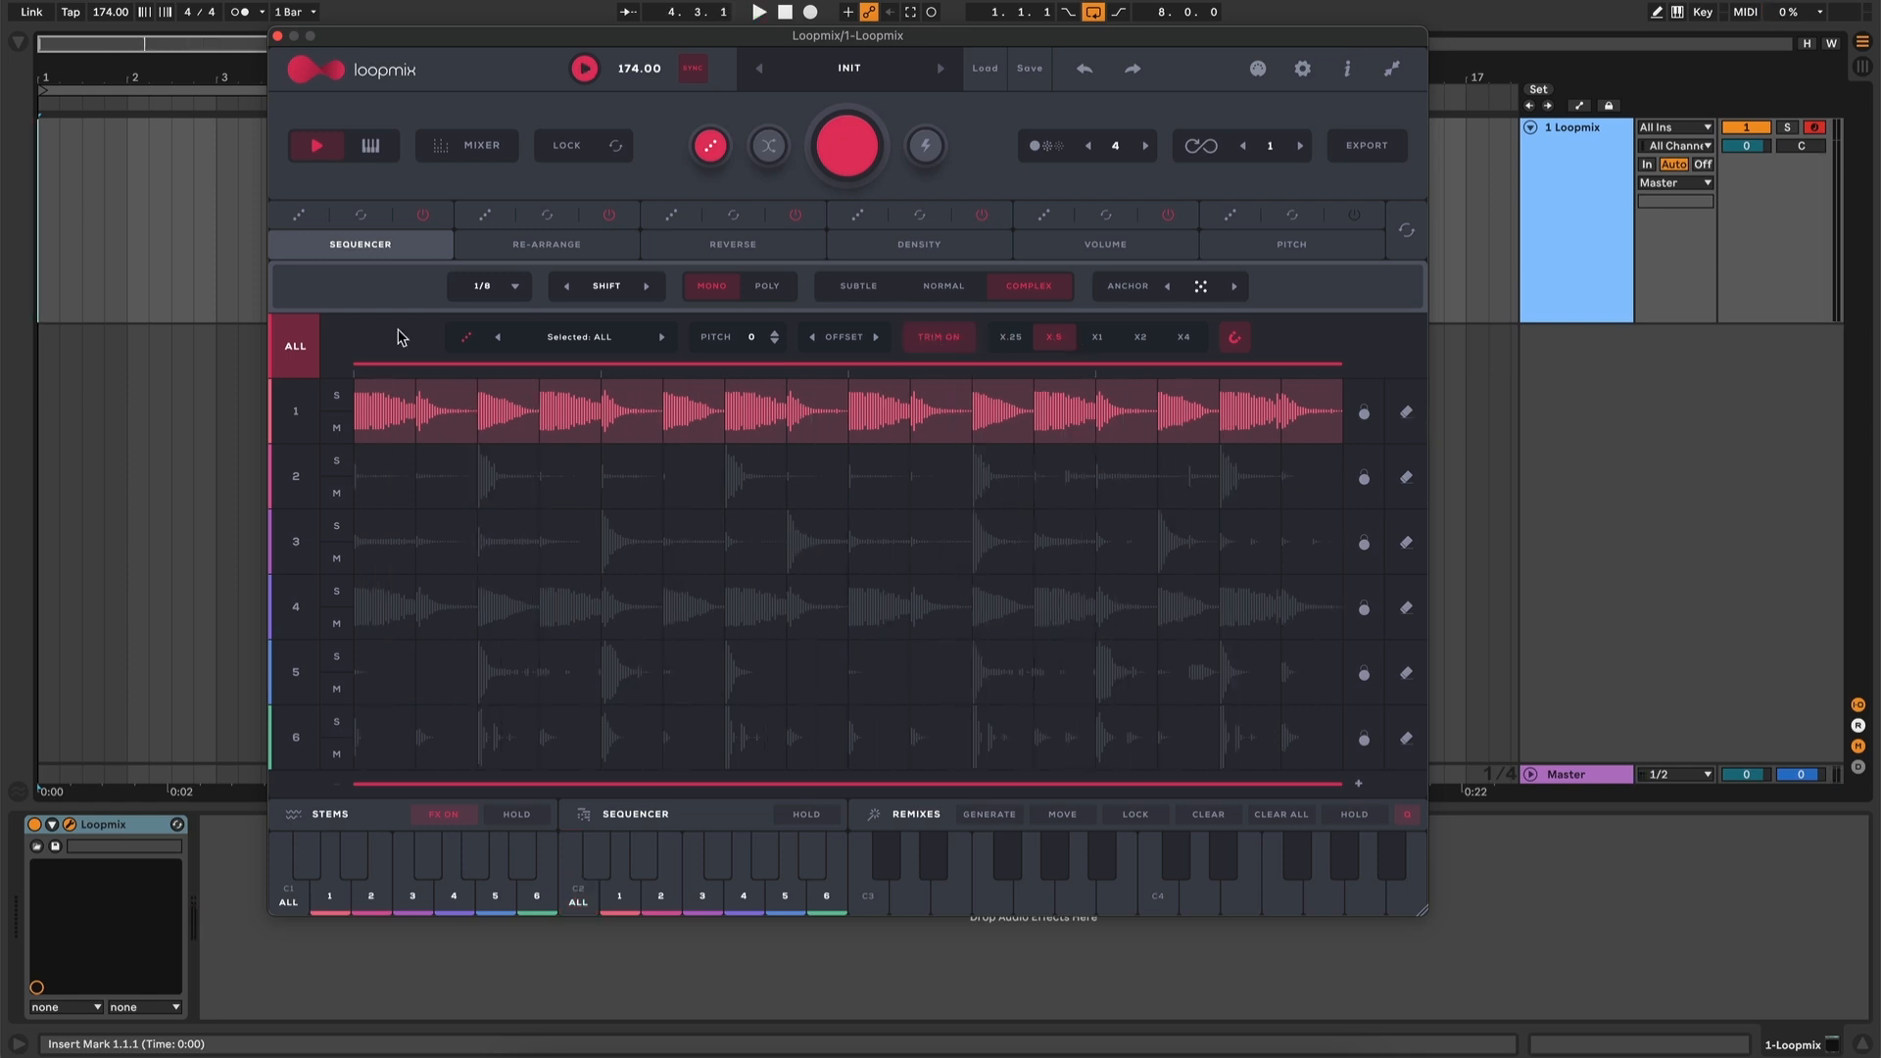
Select track 1 and try its solo and mute controls
{"action": "left_click", "coordinate": [297, 410]}
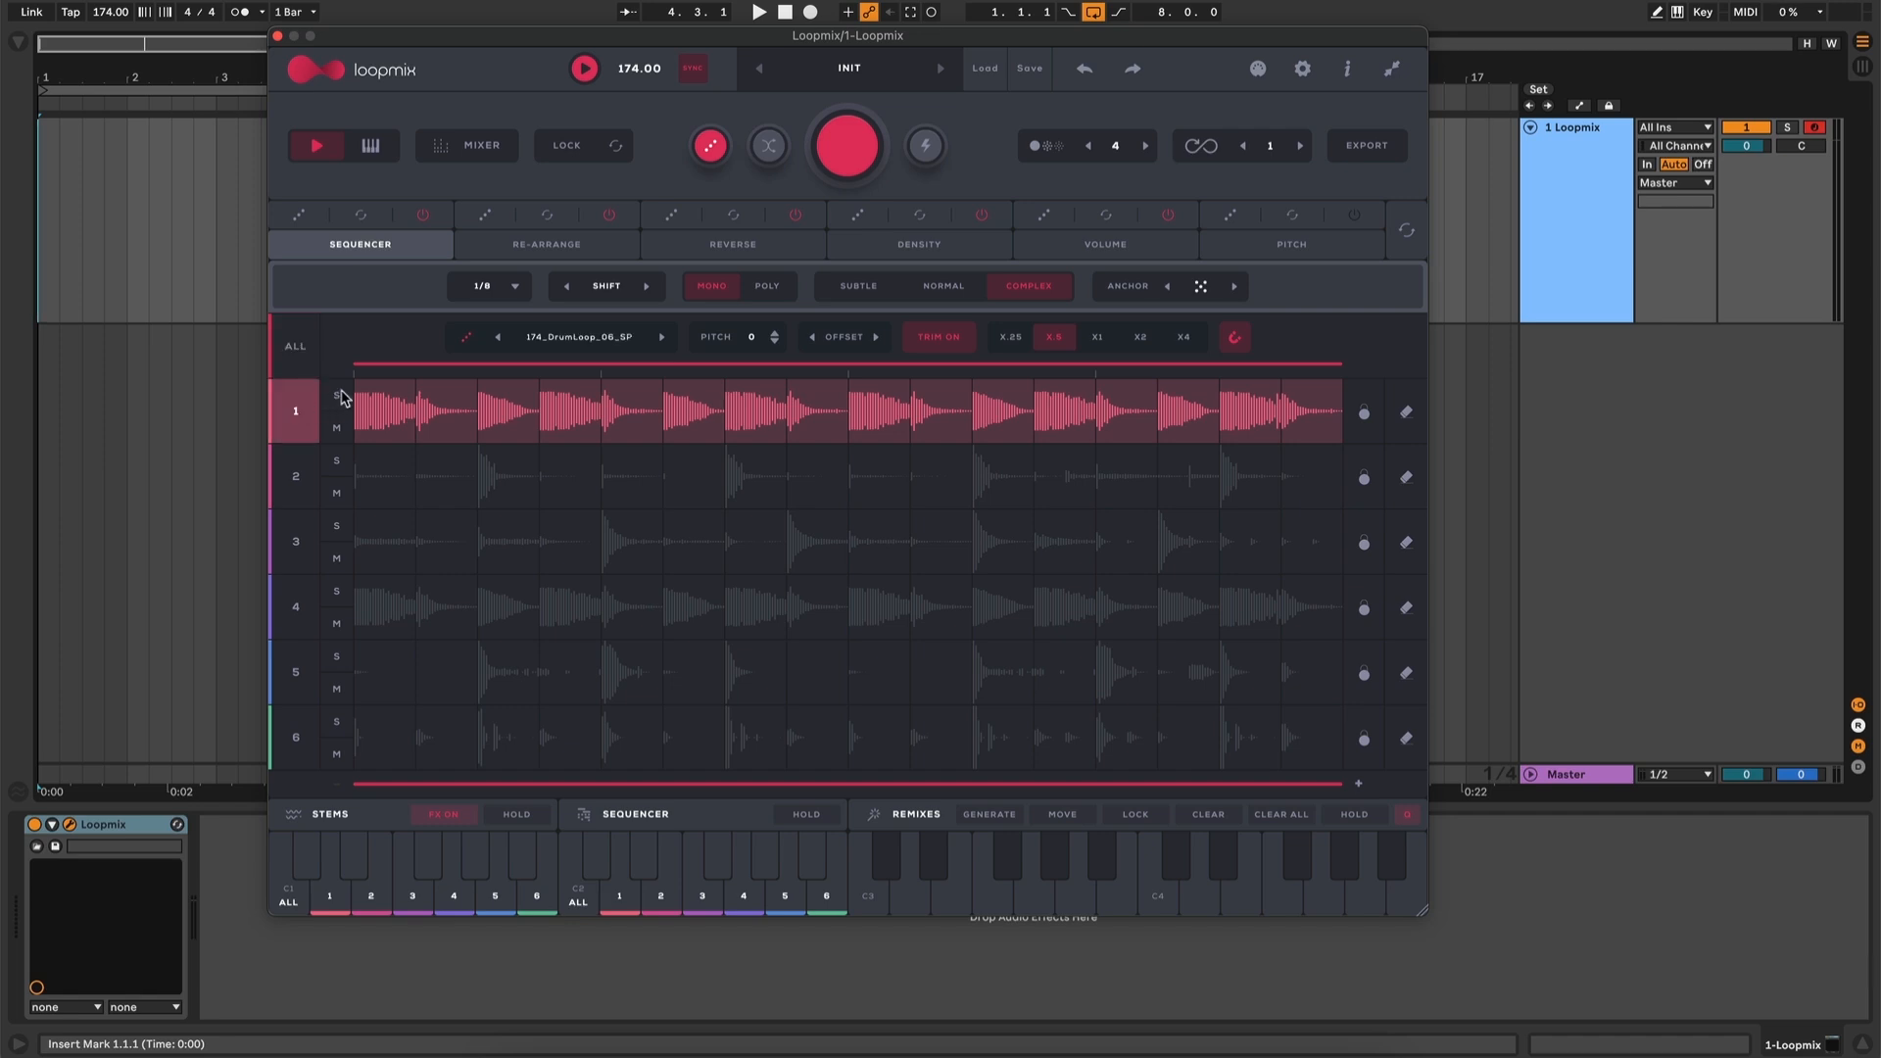
{"action": "left_click", "coordinate": [338, 431]}
{"action": "left_click", "coordinate": [340, 399]}
{"action": "left_click", "coordinate": [340, 431]}
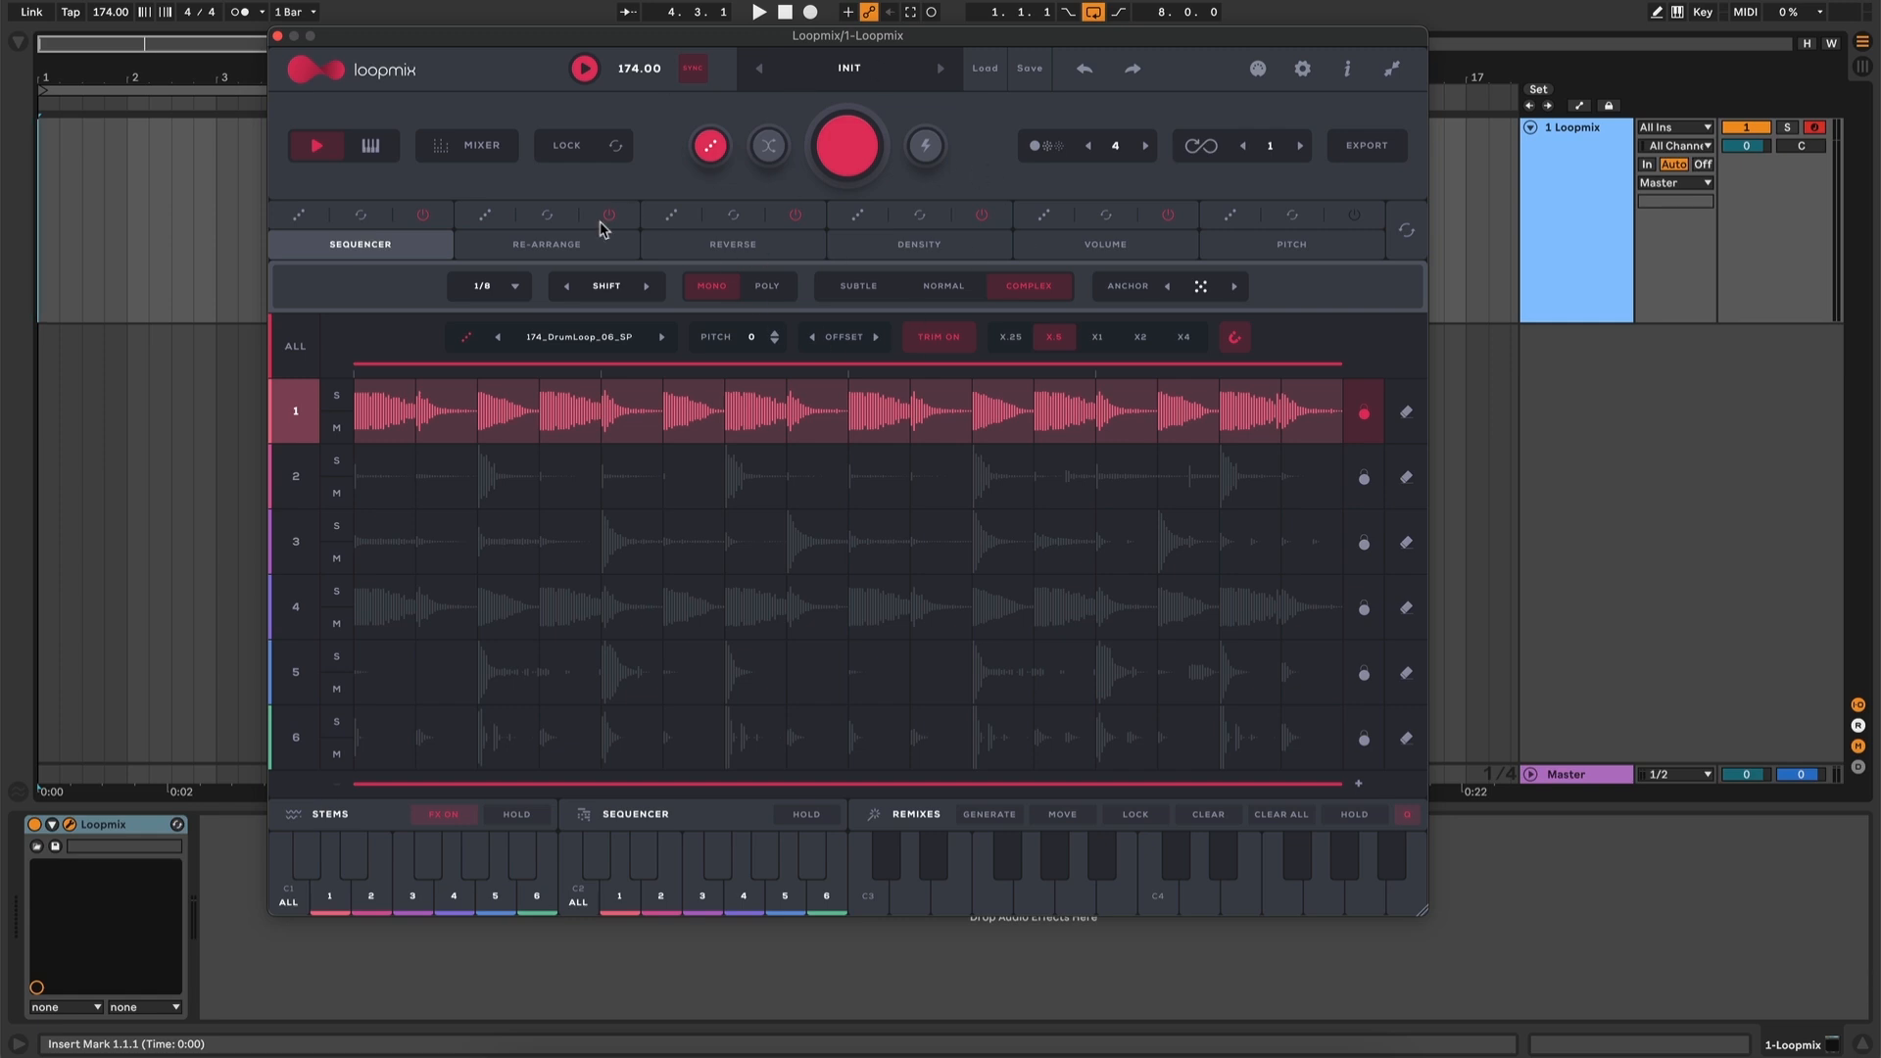
Unlock track 1, clear its loop, and undo the clearing
{"action": "left_click", "coordinate": [1369, 405]}
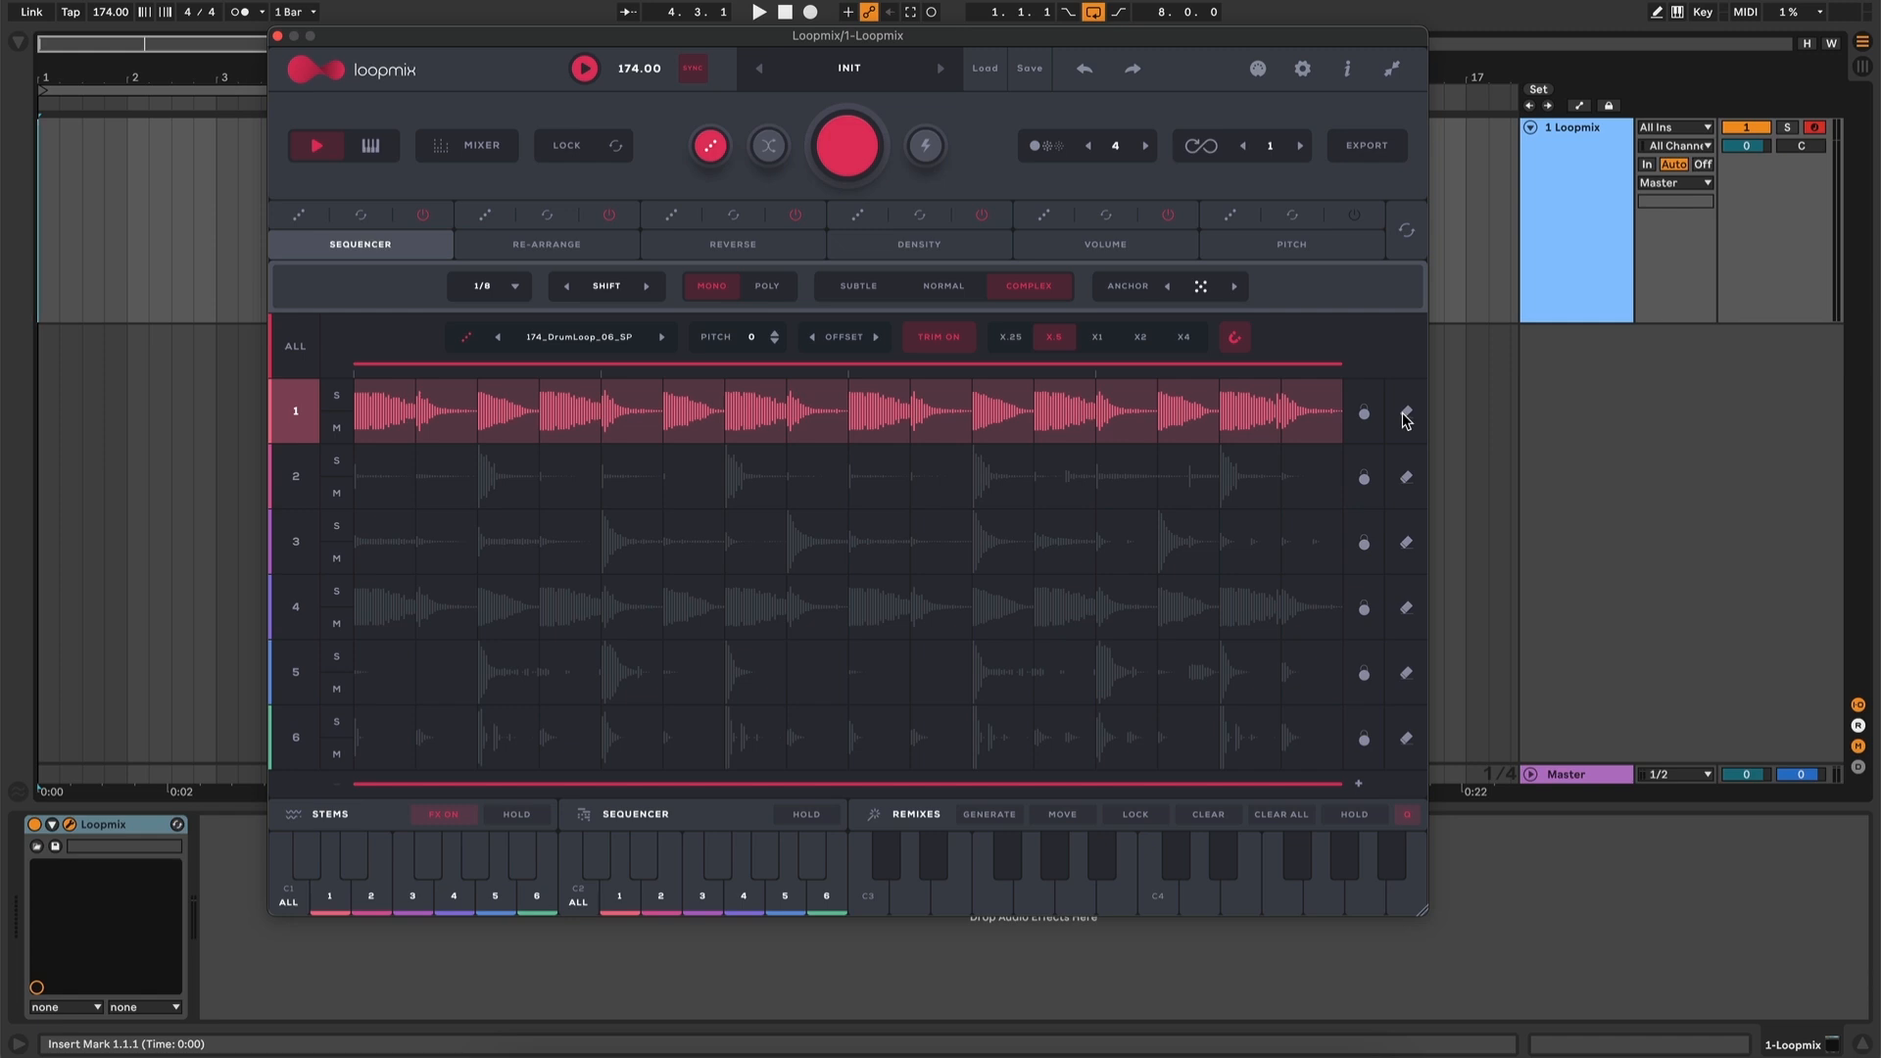
{"action": "left_click", "coordinate": [1407, 413]}
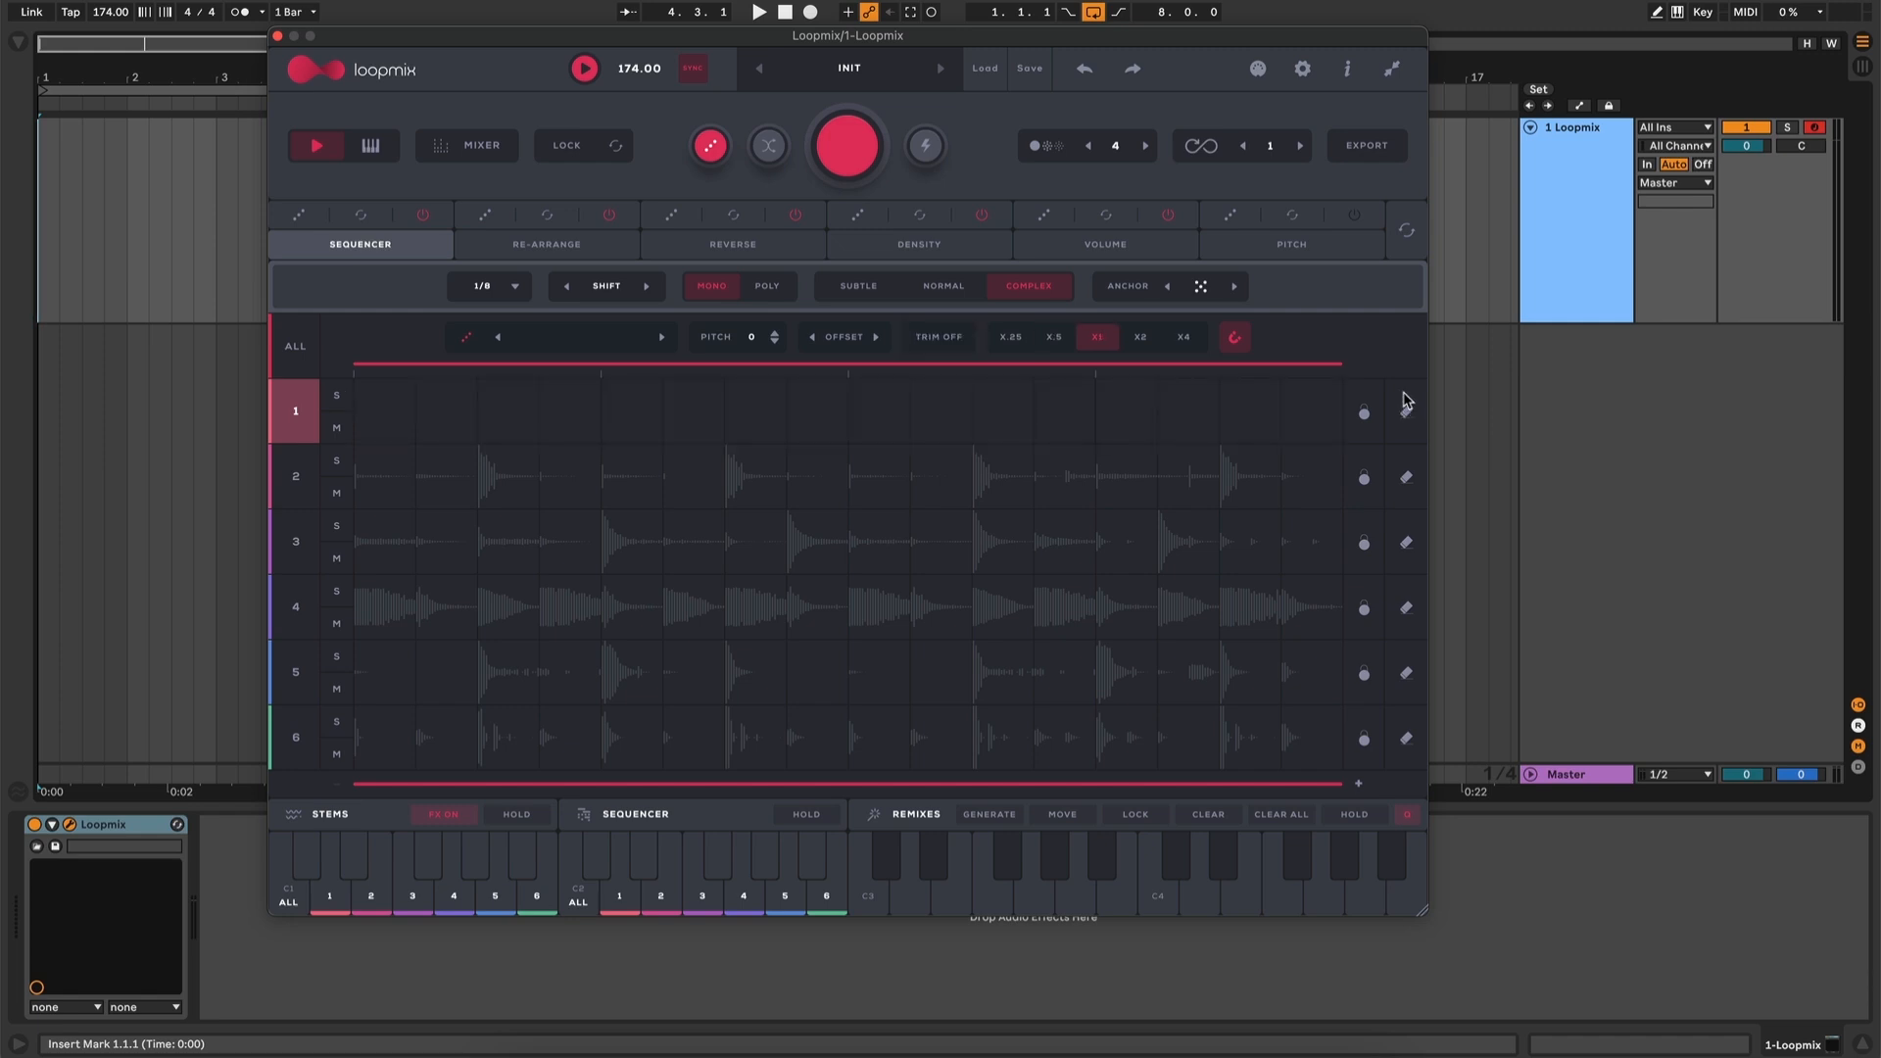
{"action": "left_click", "coordinate": [1085, 72]}
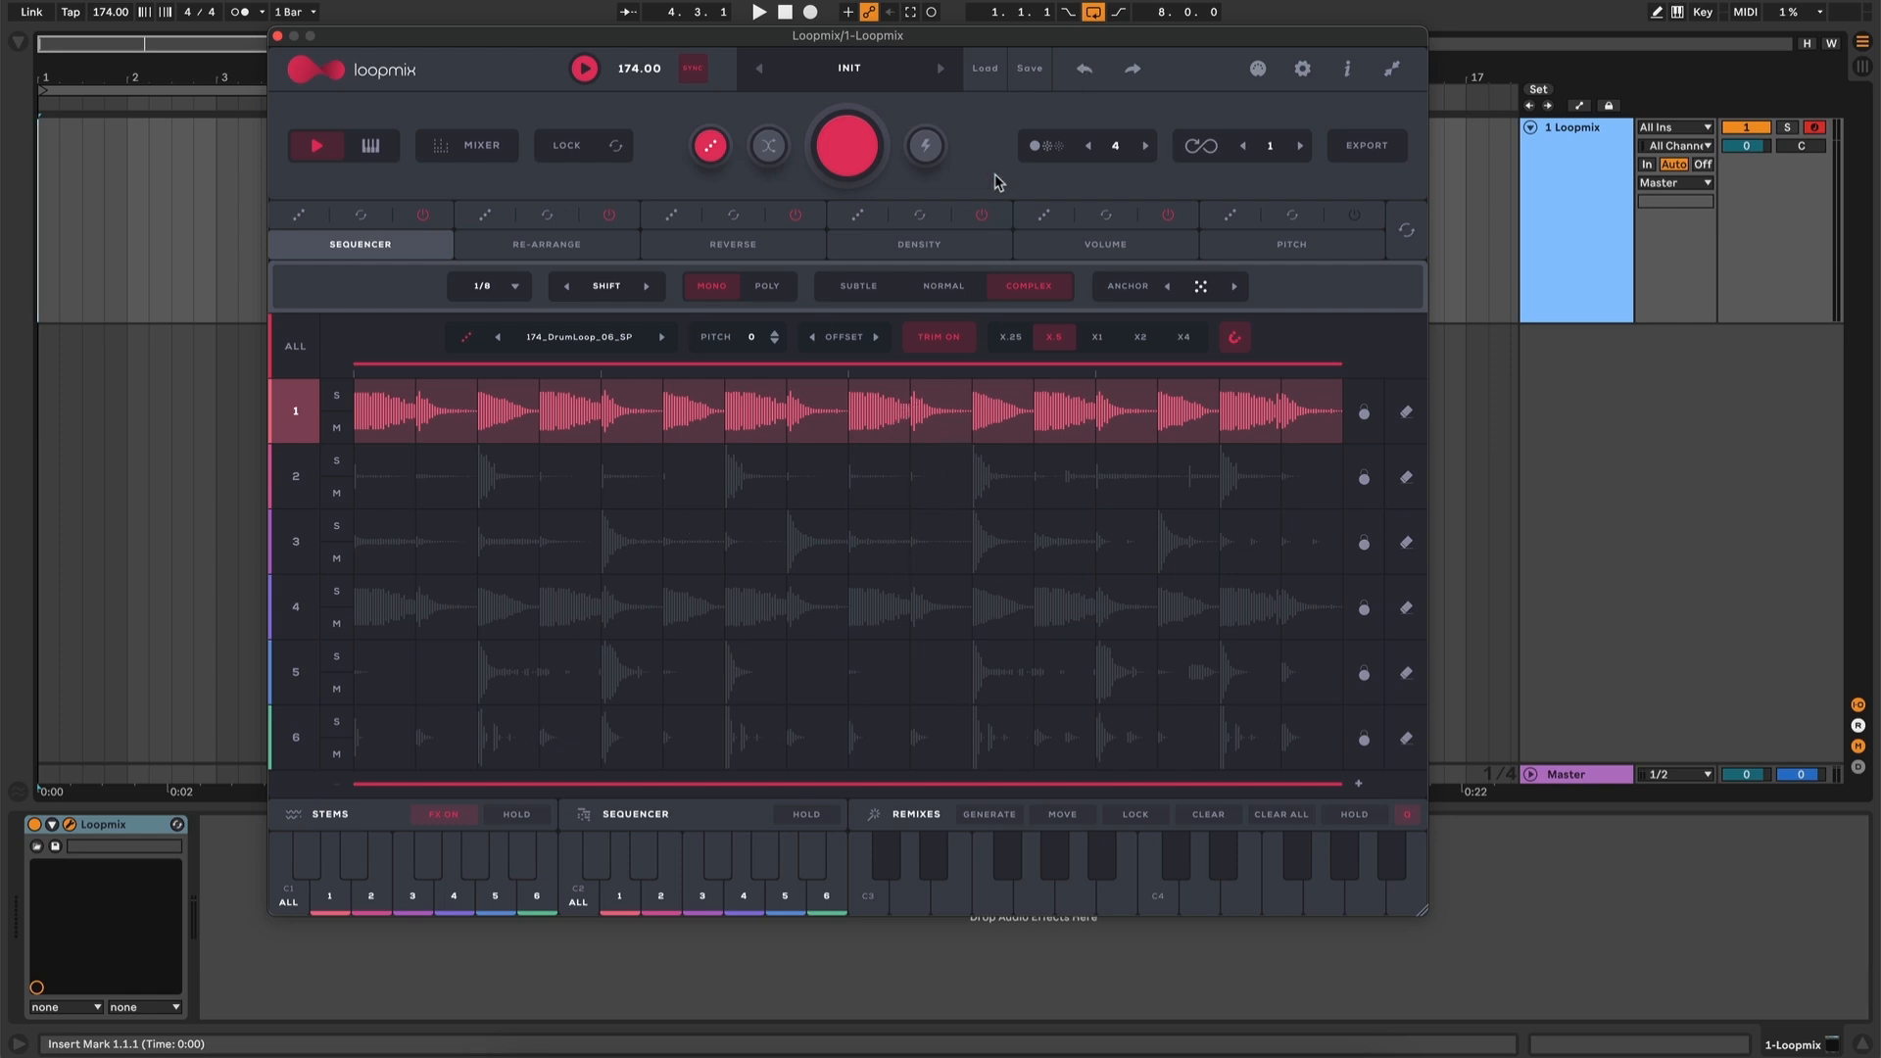
Preview the Demo Loop 174bpm 01 preset in the preset browser, inspect its list of samples, and load it
{"action": "left_click", "coordinate": [985, 72]}
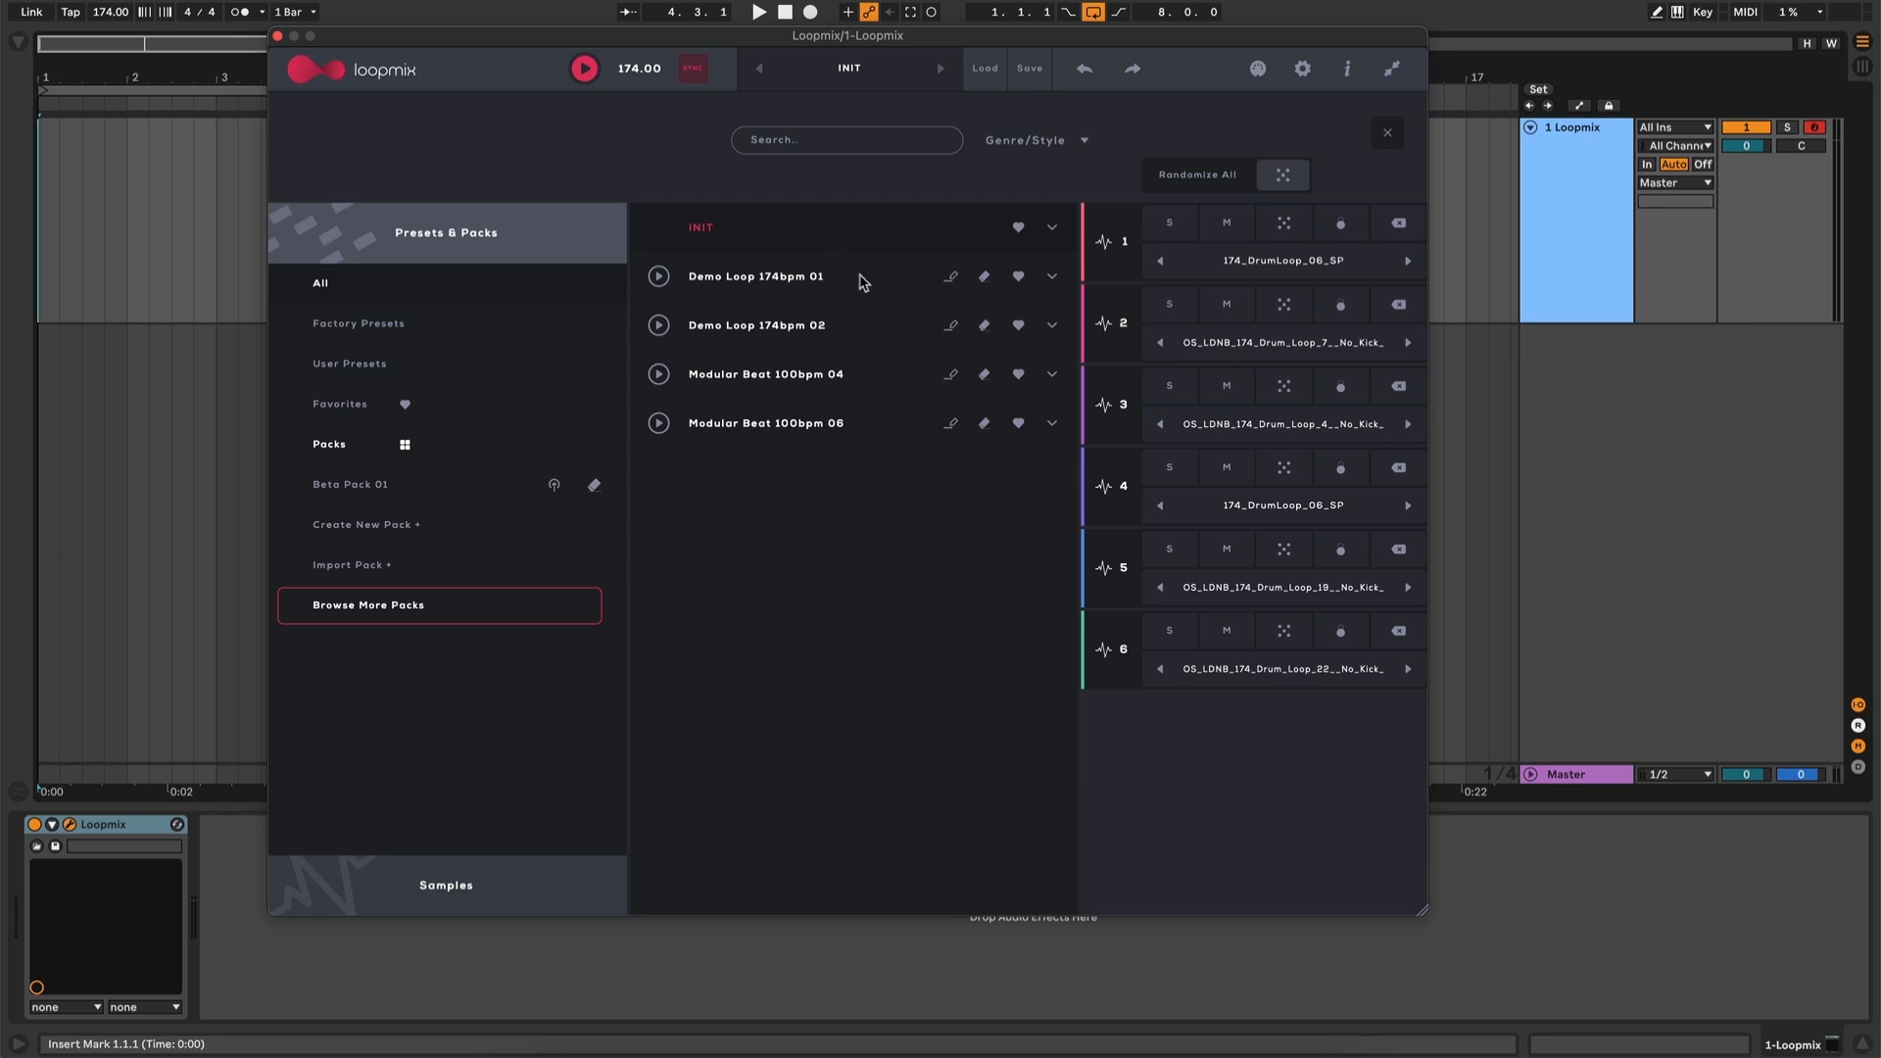
{"action": "left_click", "coordinate": [658, 279]}
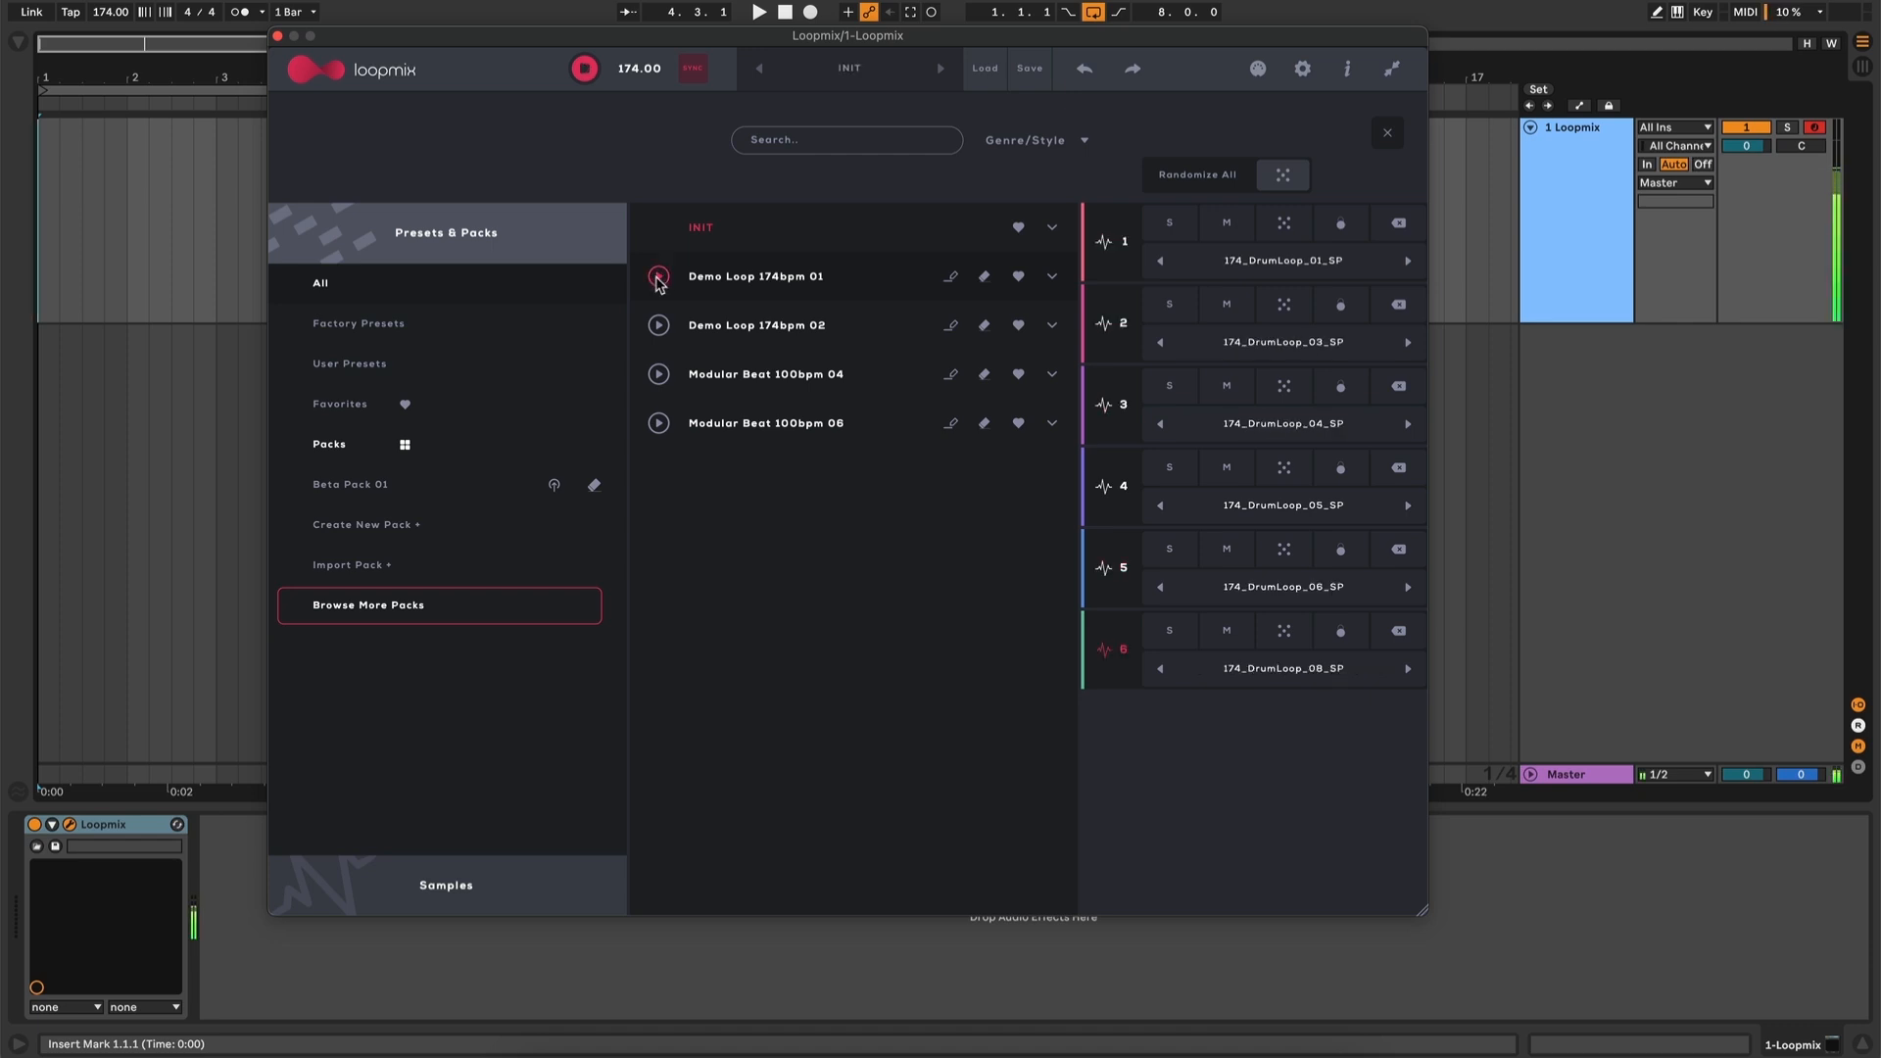
{"action": "left_click", "coordinate": [658, 279]}
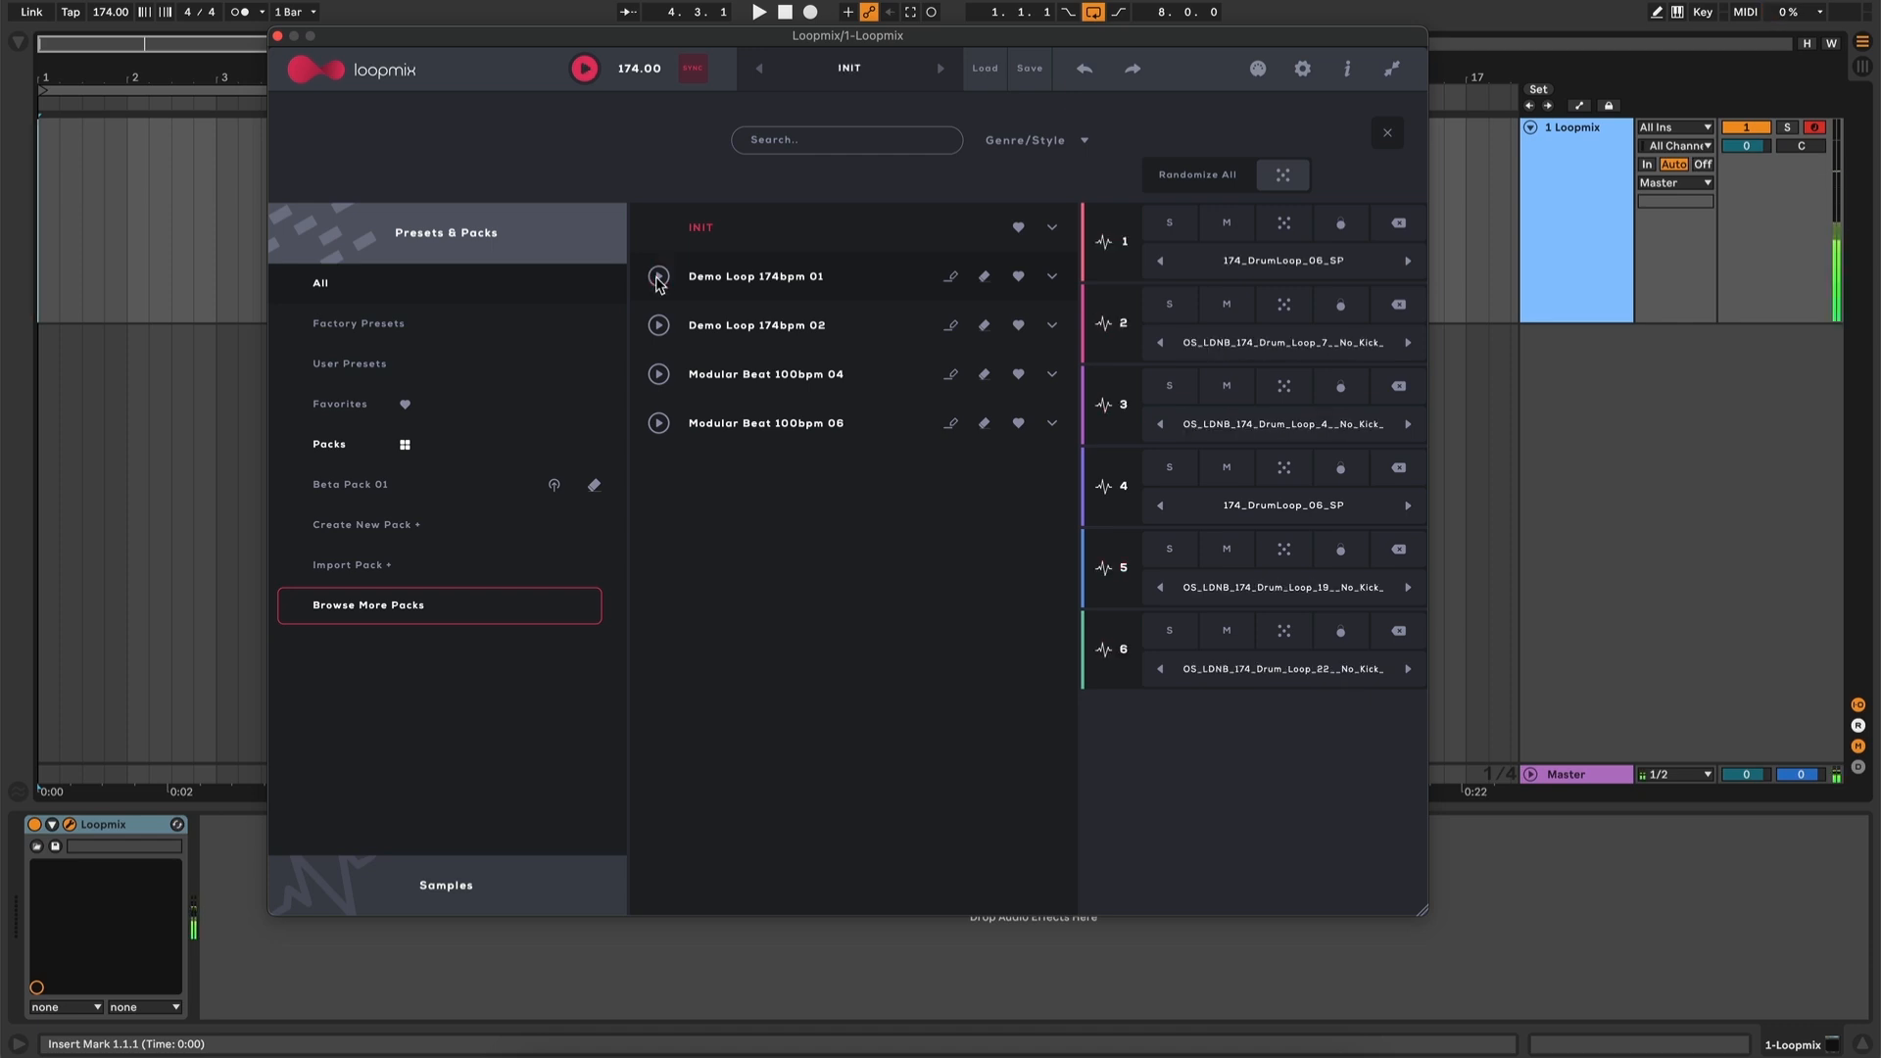
{"action": "left_click", "coordinate": [1052, 279]}
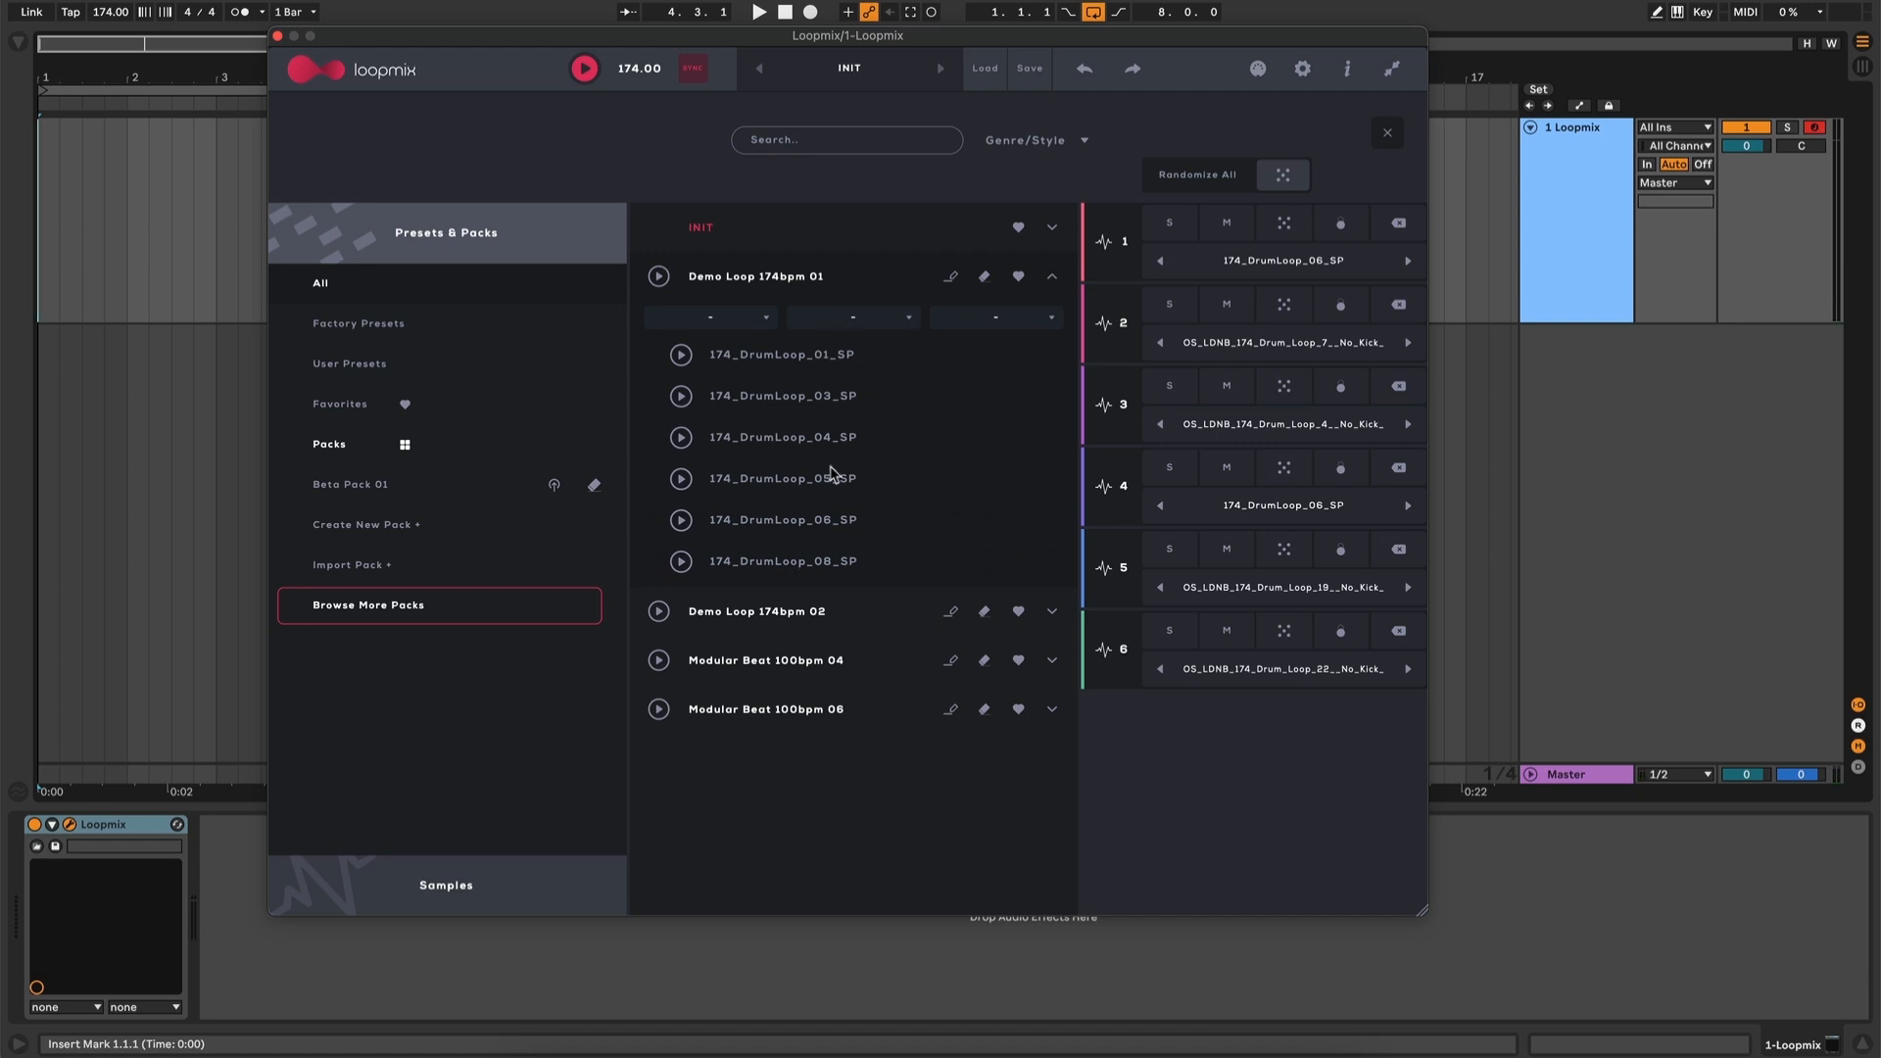
{"action": "left_click", "coordinate": [1053, 281]}
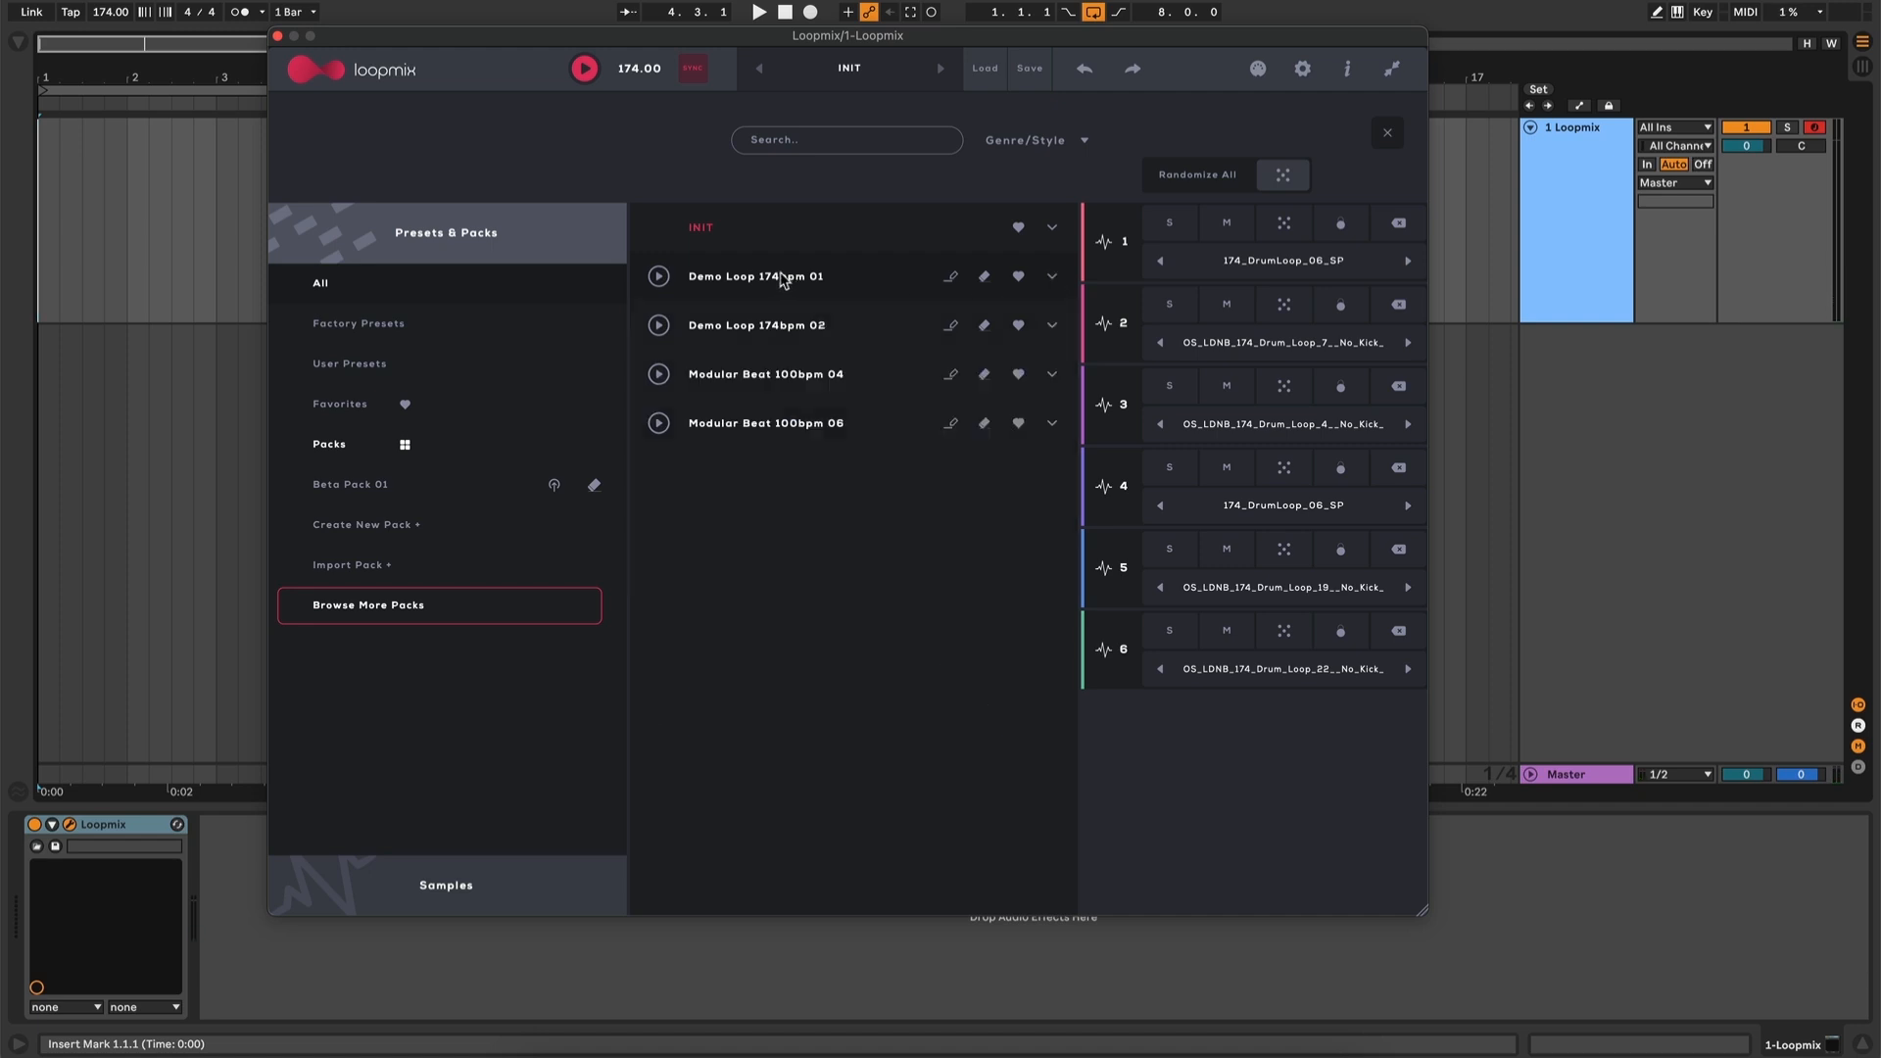
{"action": "left_click", "coordinate": [782, 279]}
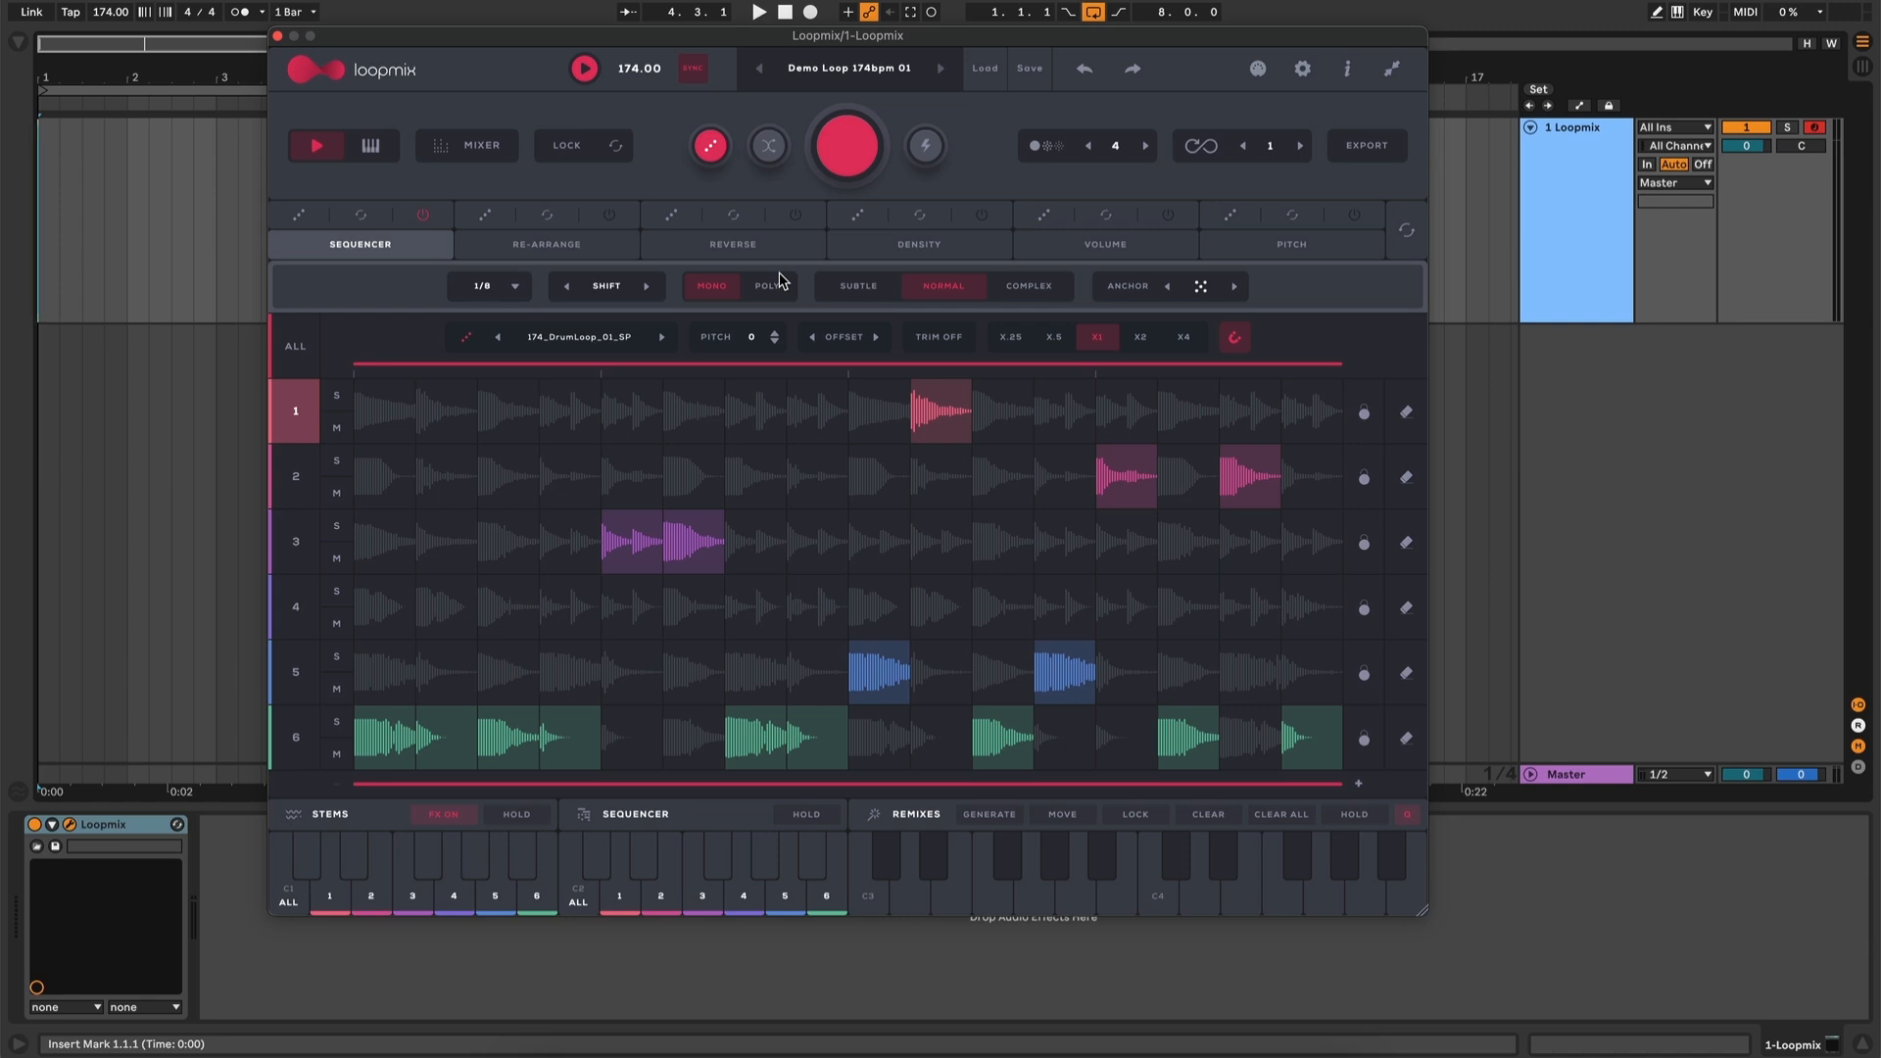
Play Demo Loop 174bpm 01 and generate several new variations with the main randomizer
{"action": "key", "text": "space"}
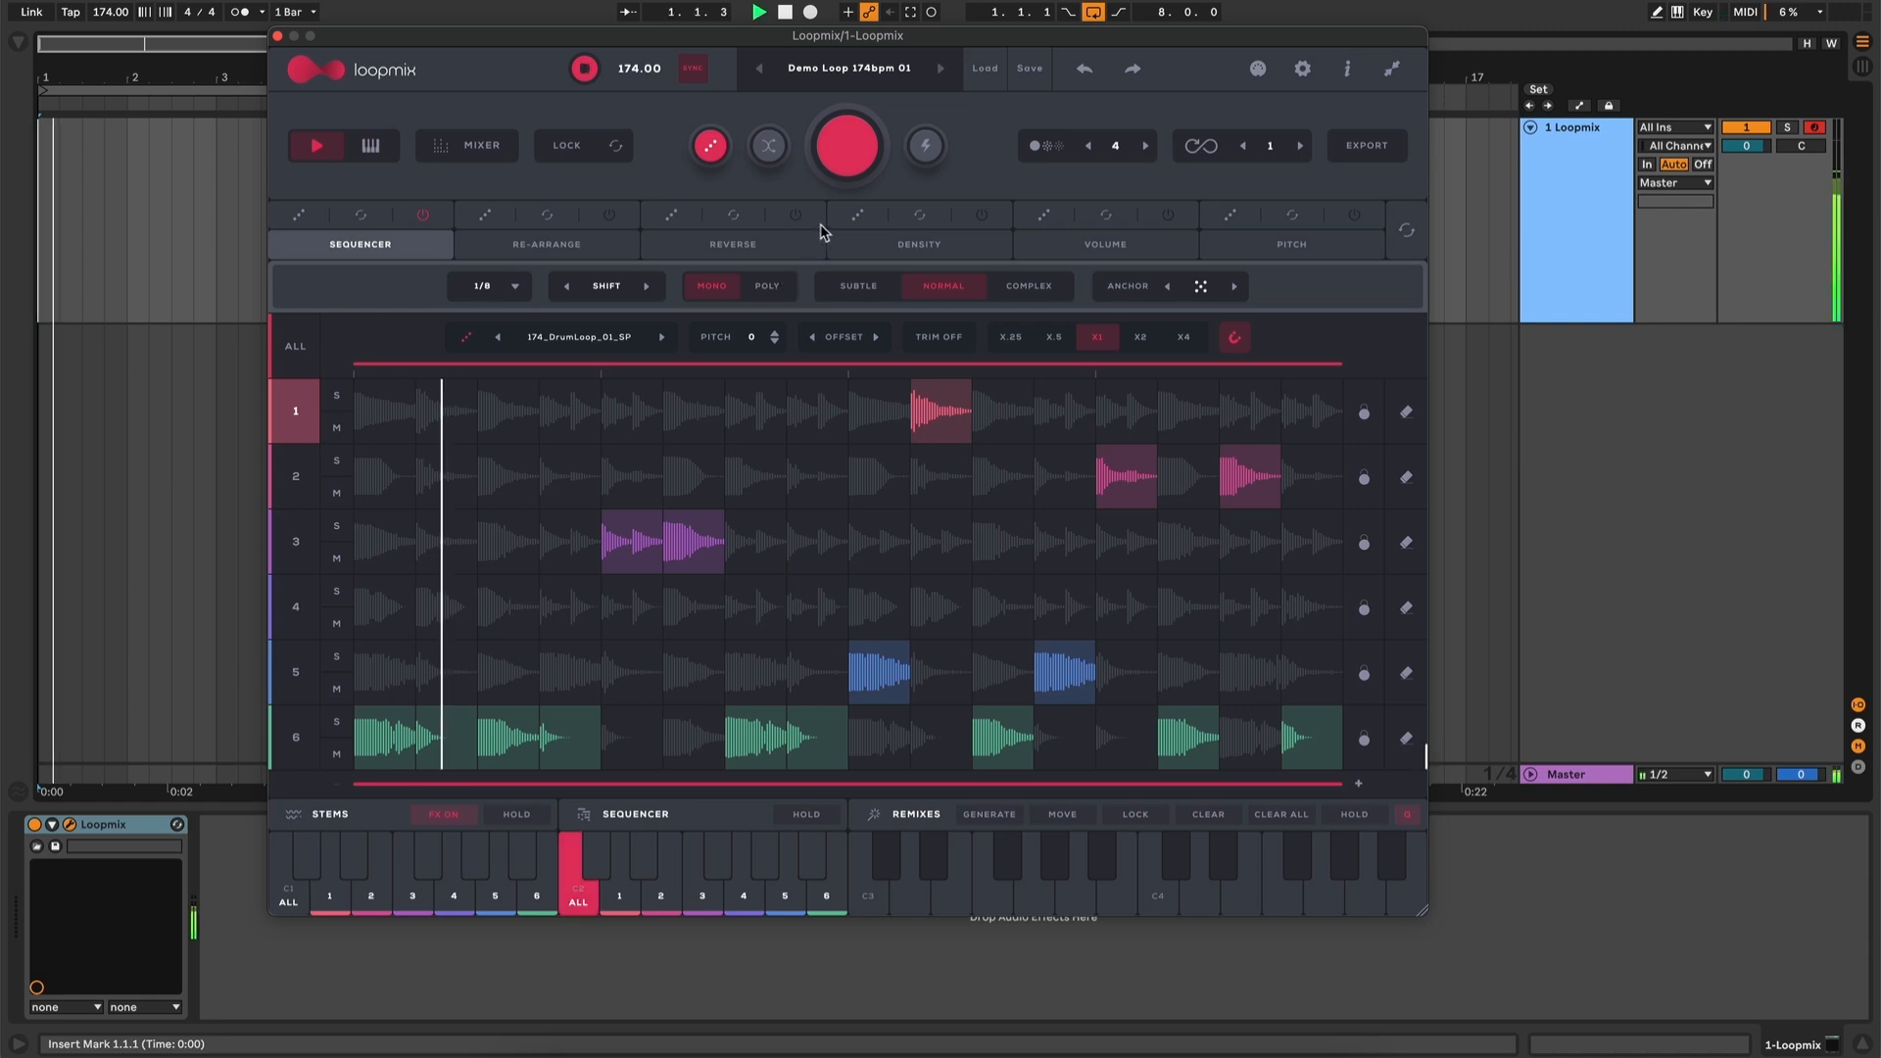
{"action": "left_click", "coordinate": [845, 155]}
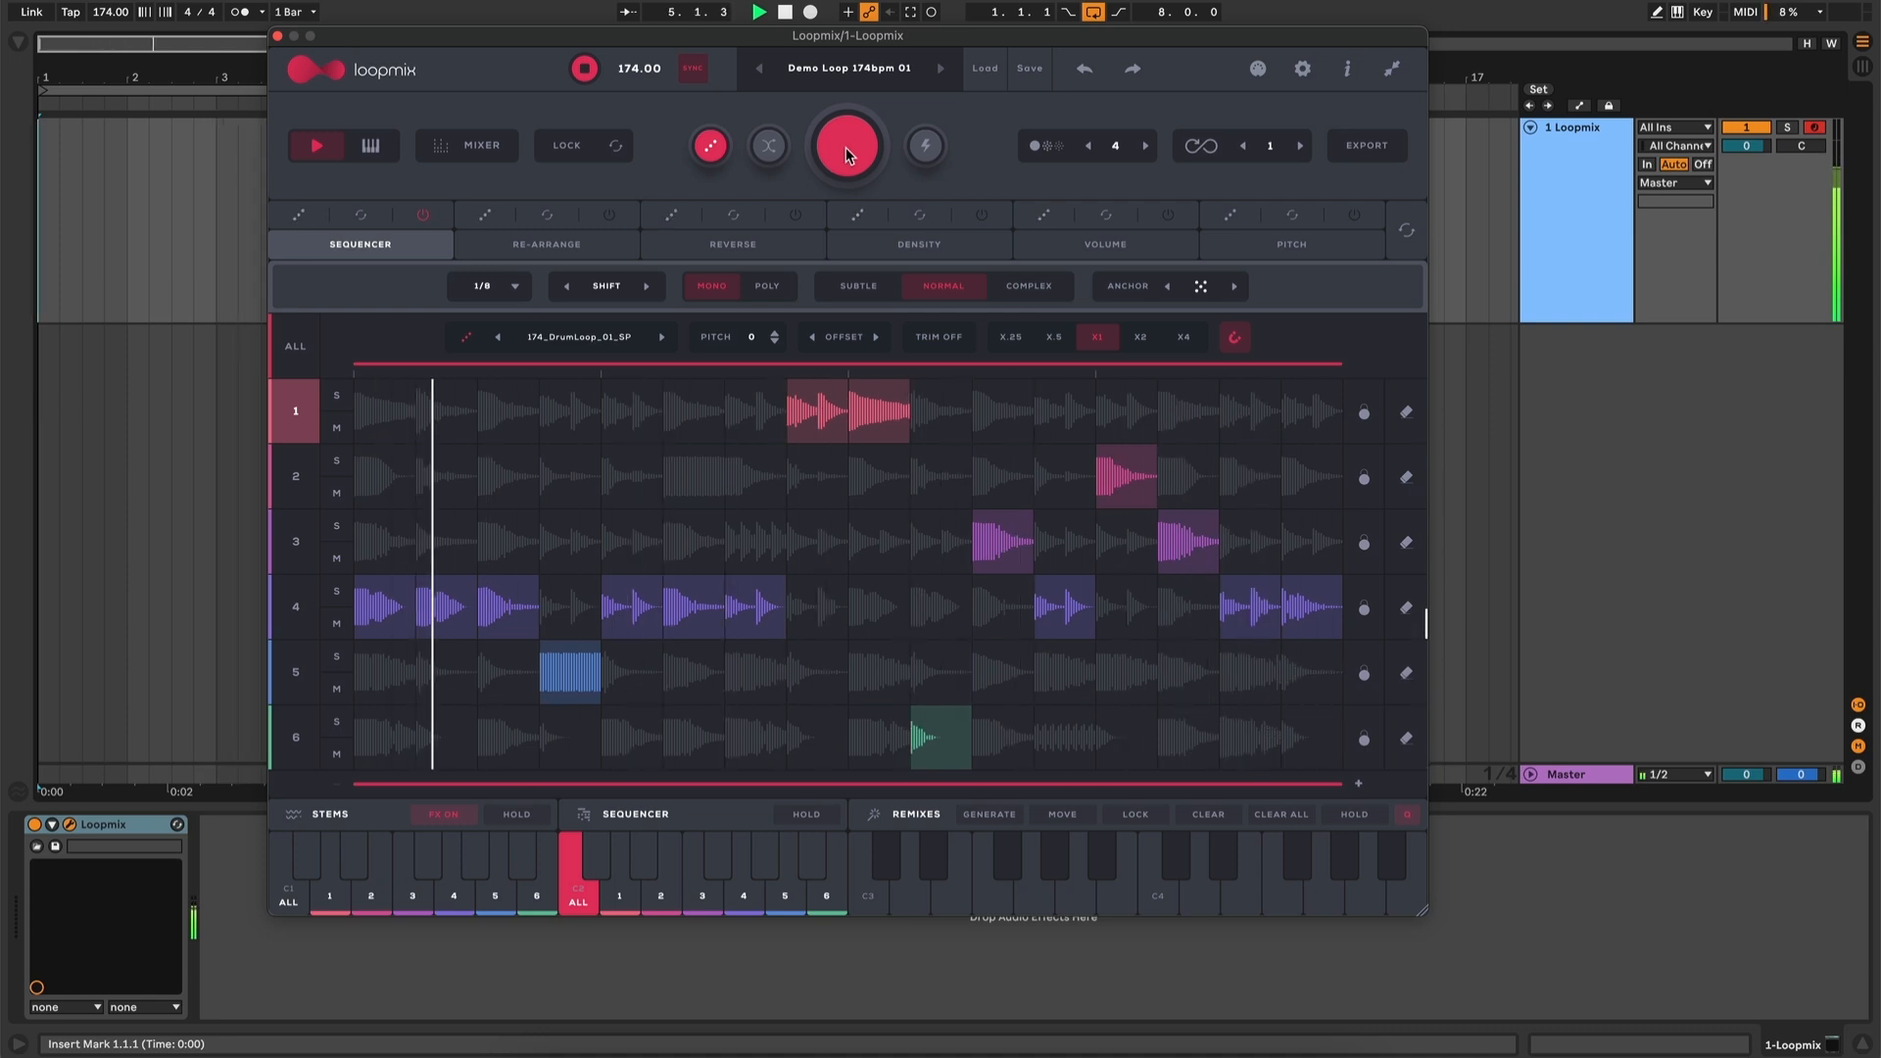
{"action": "left_click", "coordinate": [844, 147]}
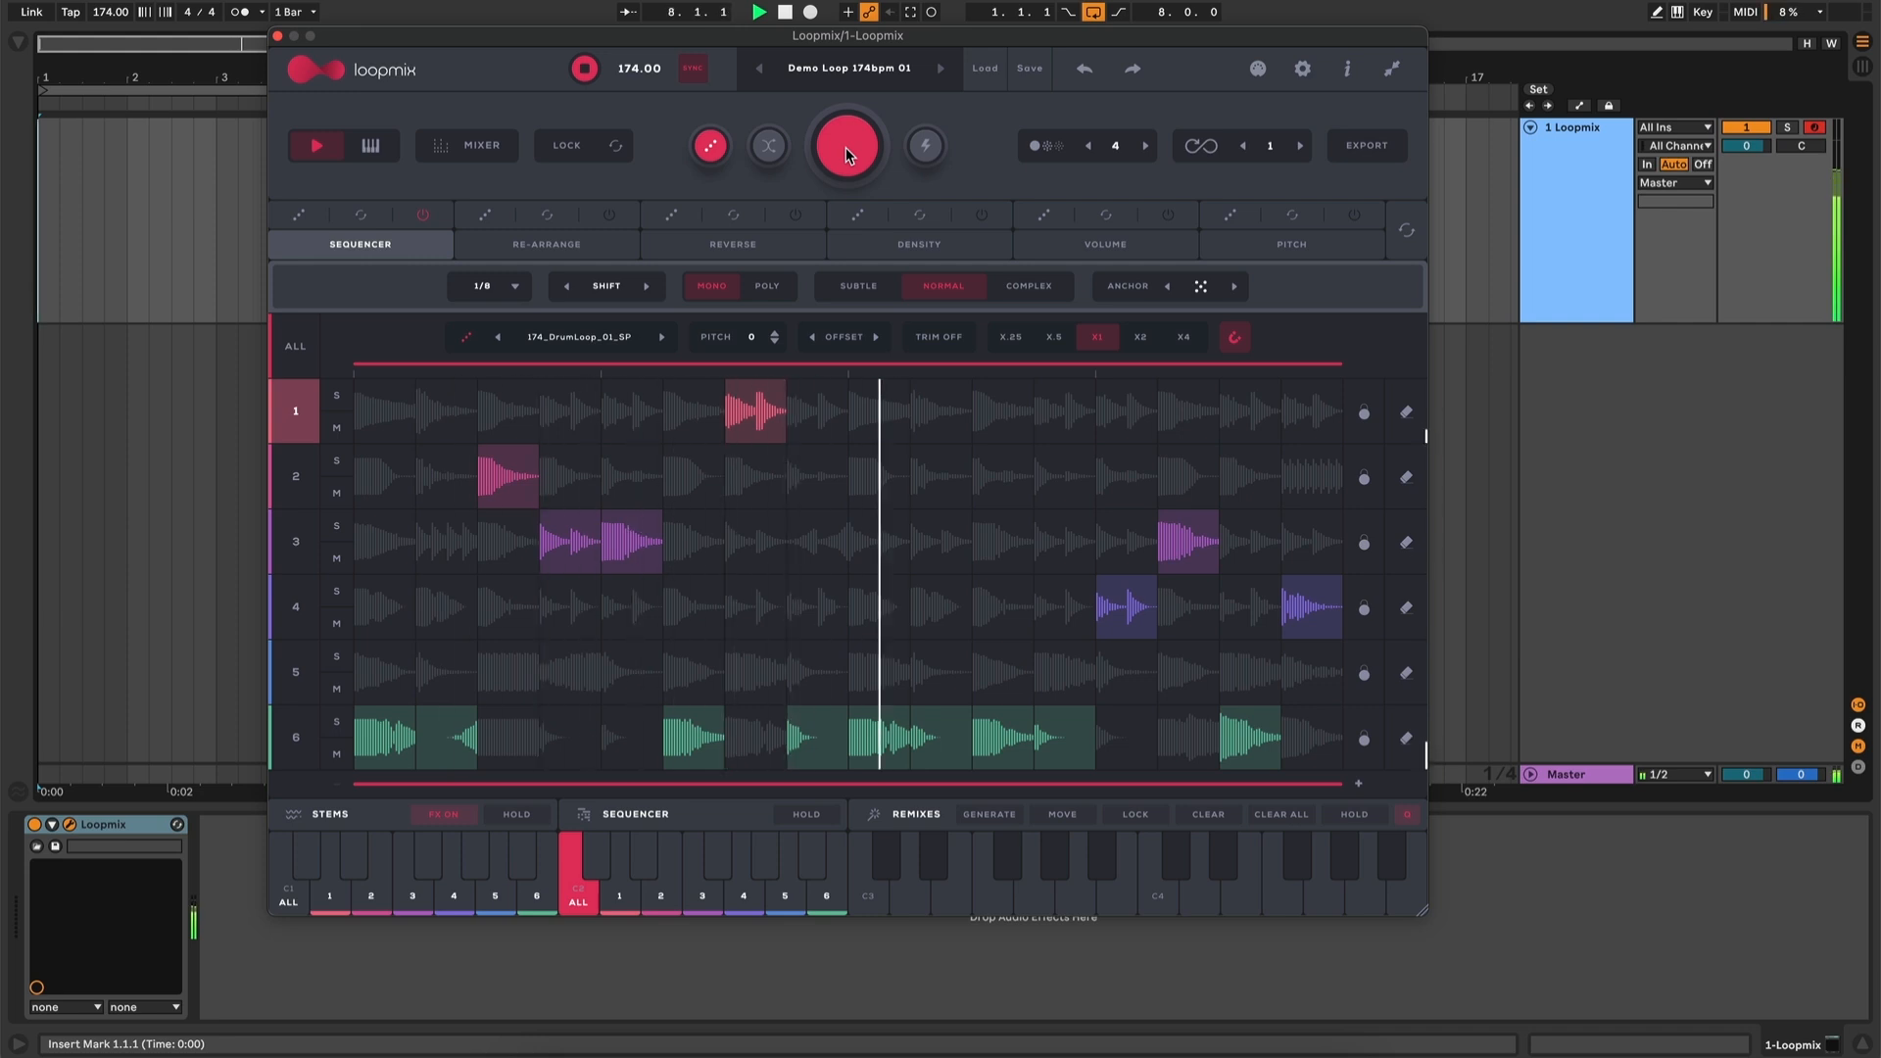
{"action": "left_click", "coordinate": [845, 147]}
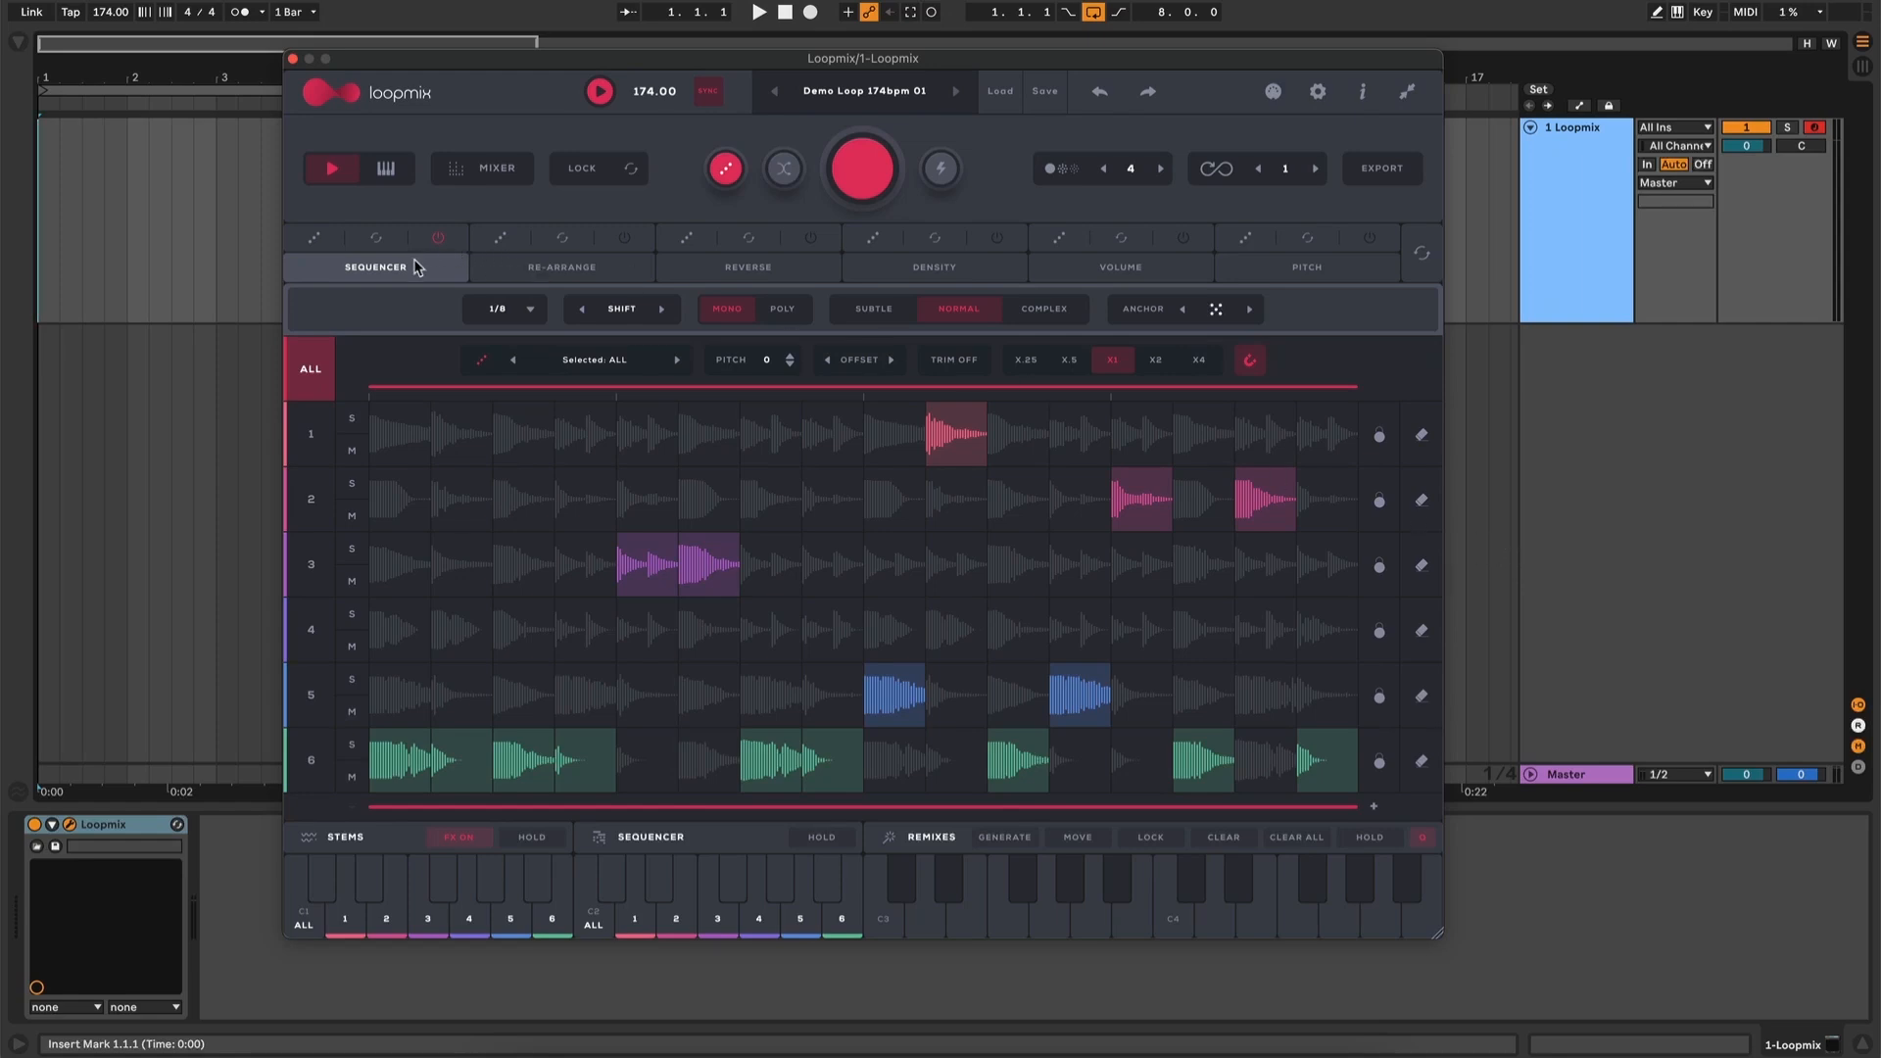
Look through the Re-arrange, Reverse, Density, Volume and Pitch modules and return to the Sequencer
{"action": "left_click", "coordinate": [542, 268]}
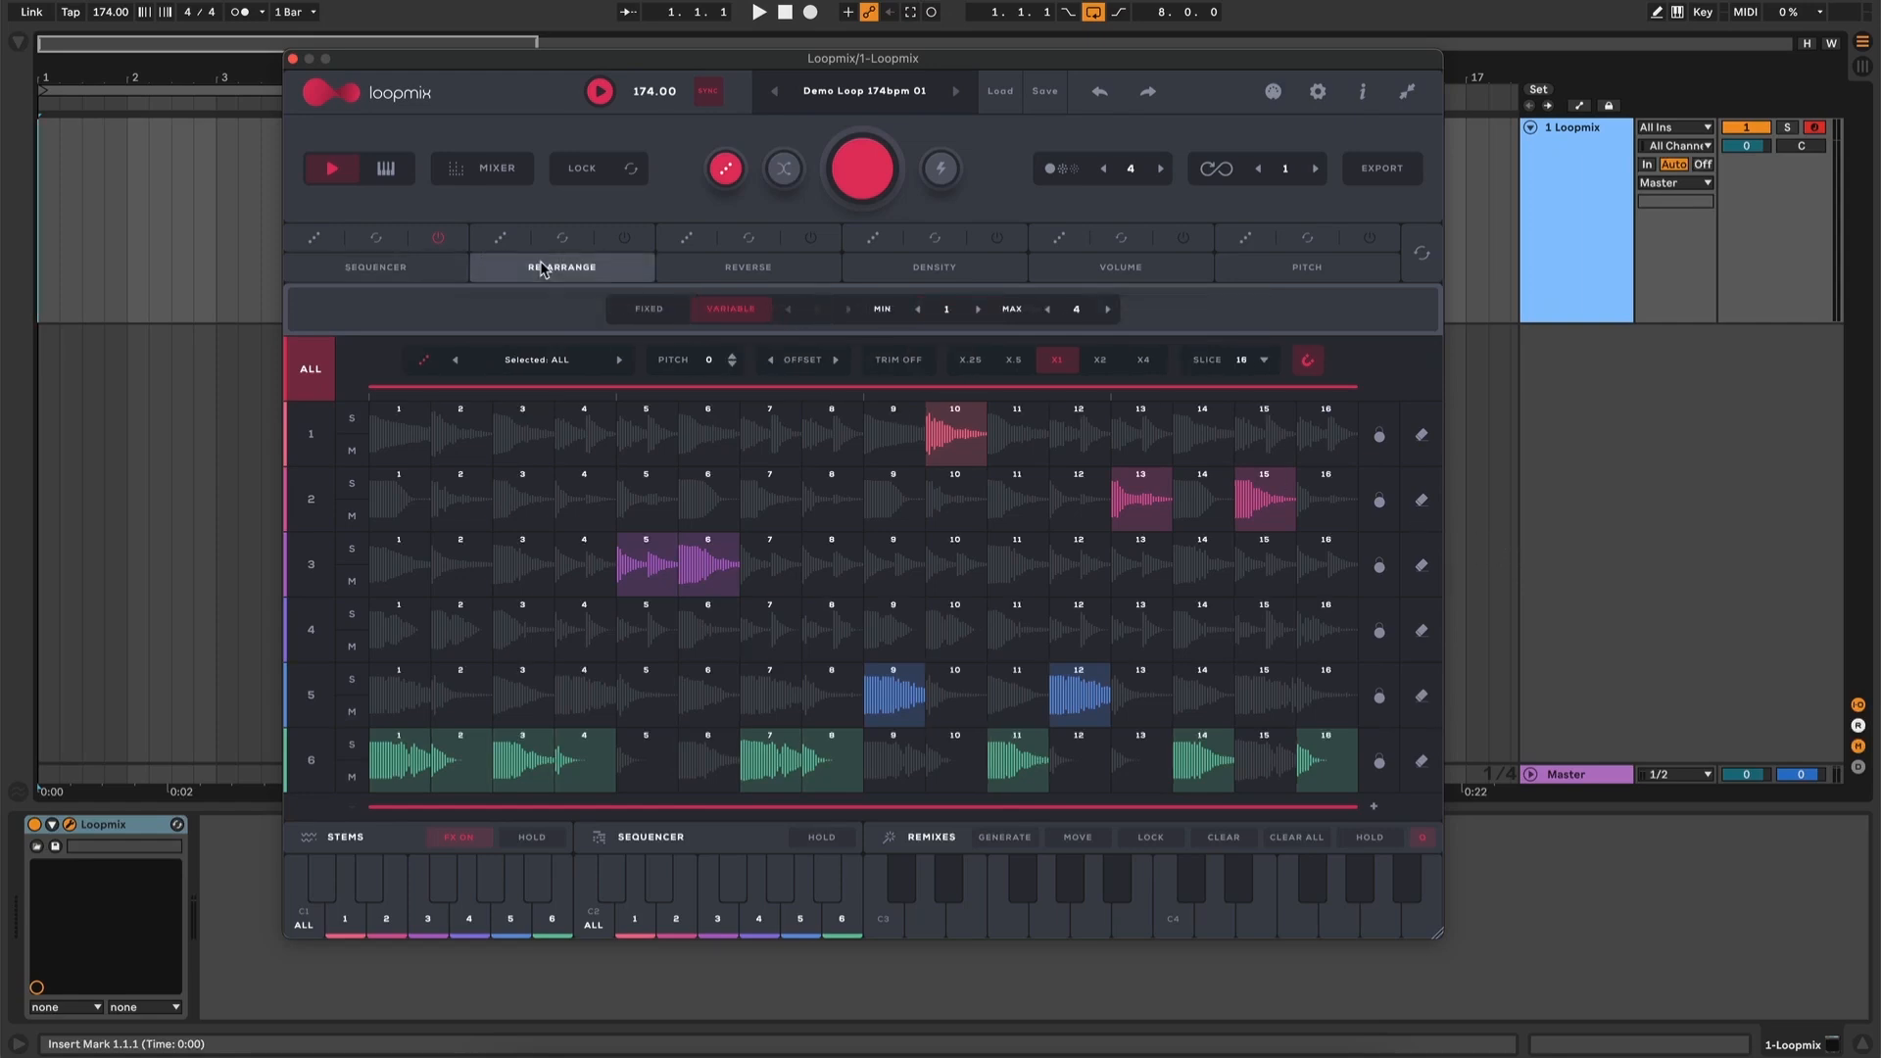
{"action": "left_click", "coordinate": [752, 269]}
{"action": "left_click", "coordinate": [929, 273]}
{"action": "left_click", "coordinate": [1113, 277]}
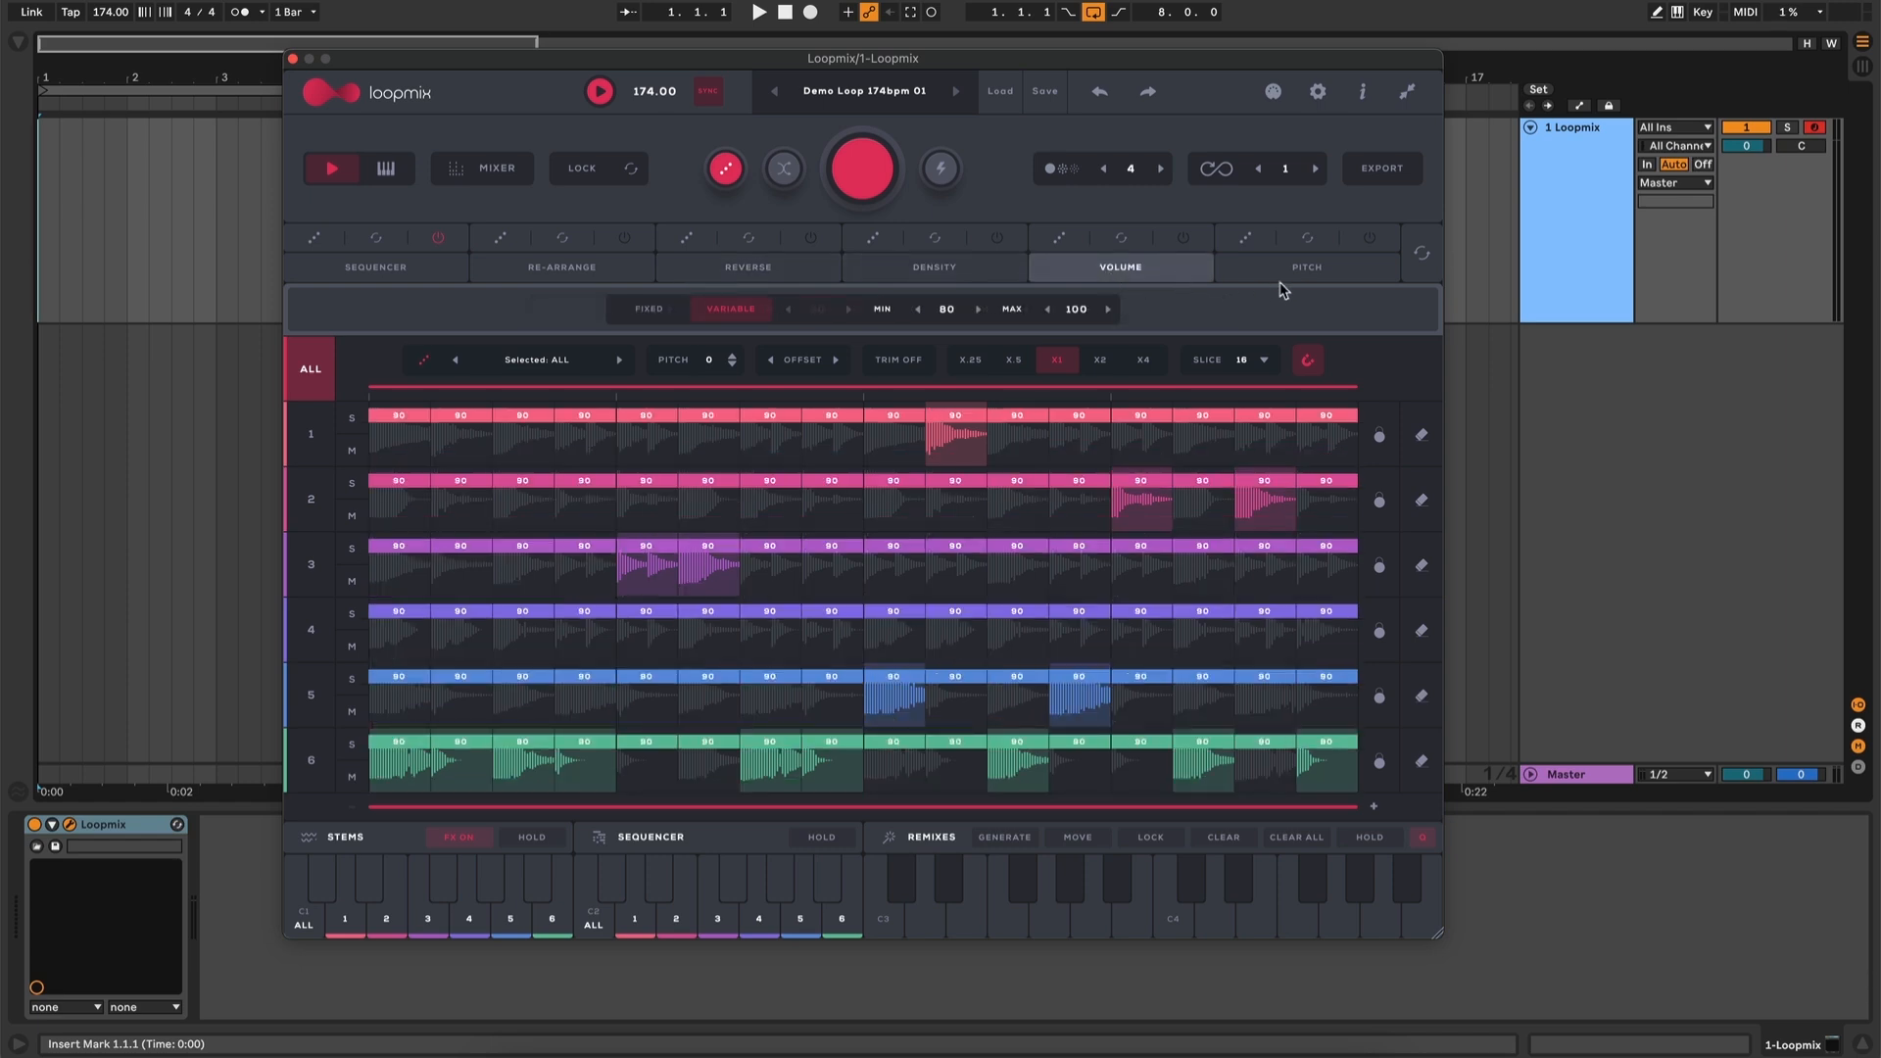
{"action": "left_click", "coordinate": [1318, 280]}
{"action": "left_click", "coordinate": [436, 274]}
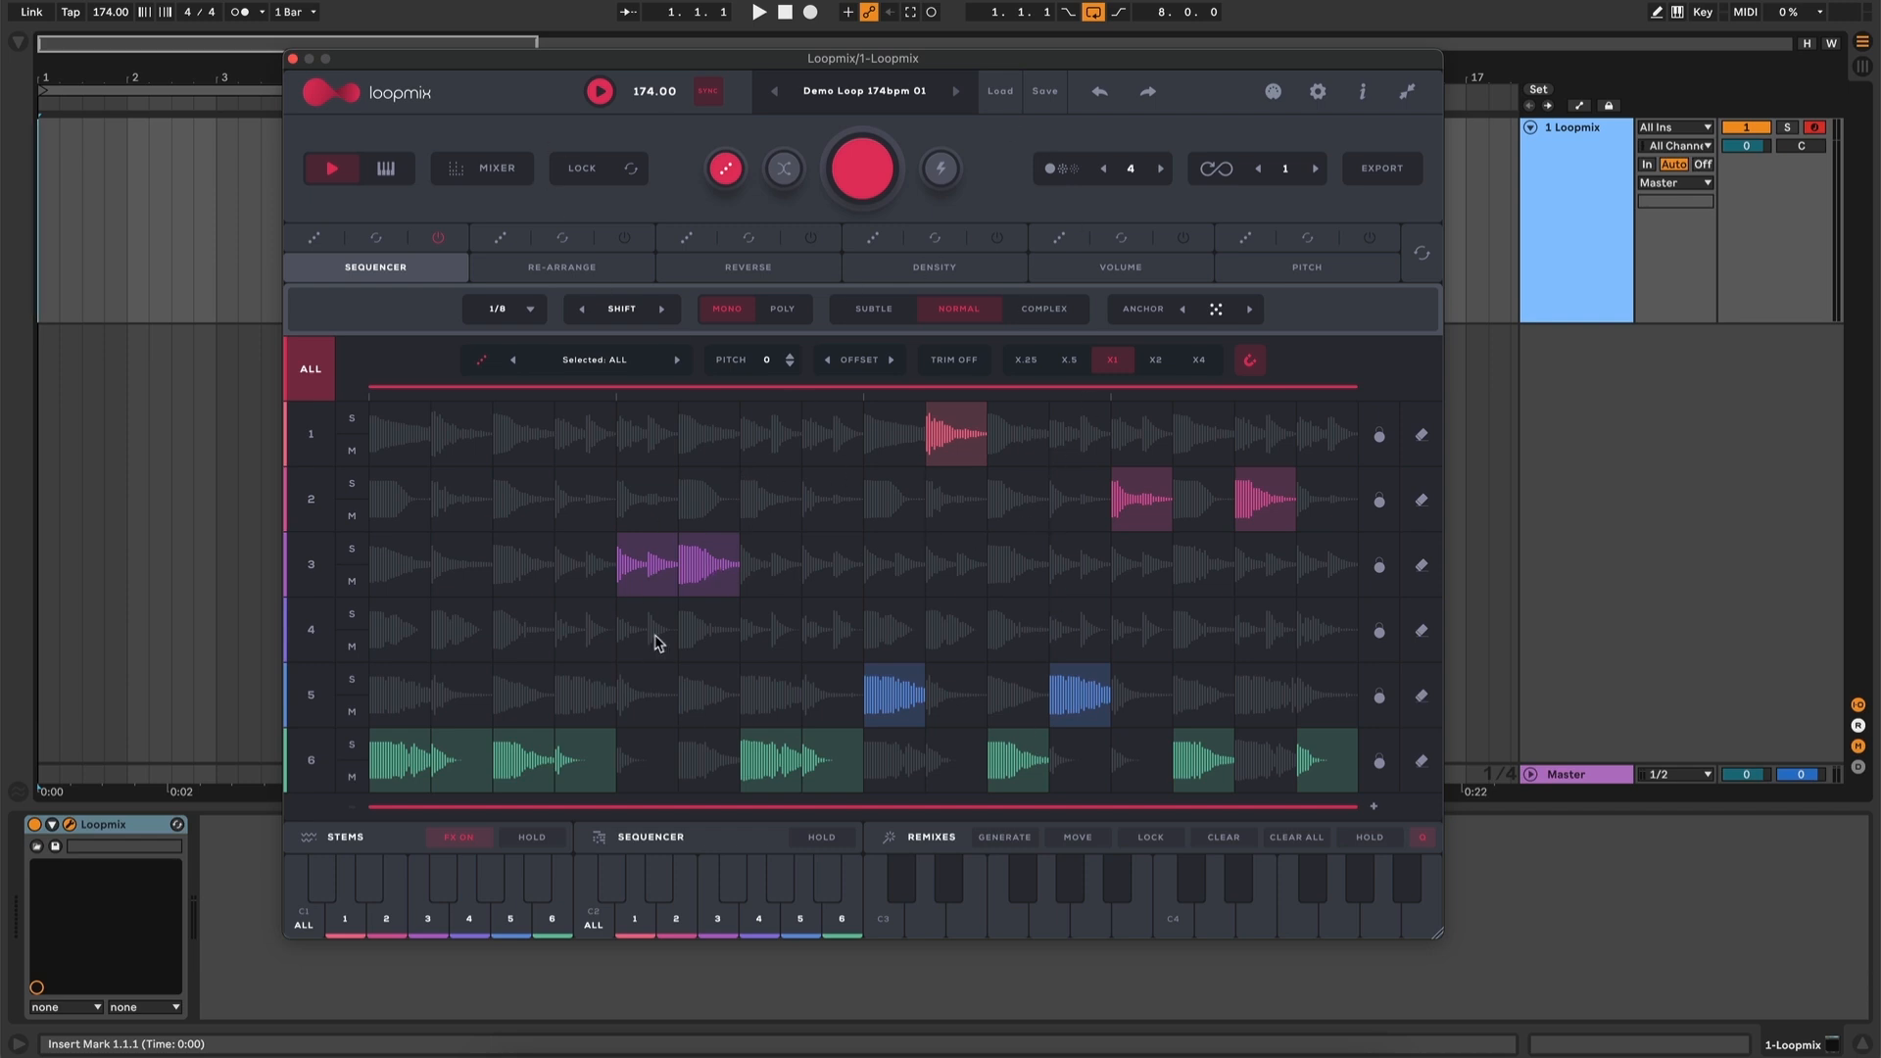
{"action": "left_click", "coordinate": [558, 273]}
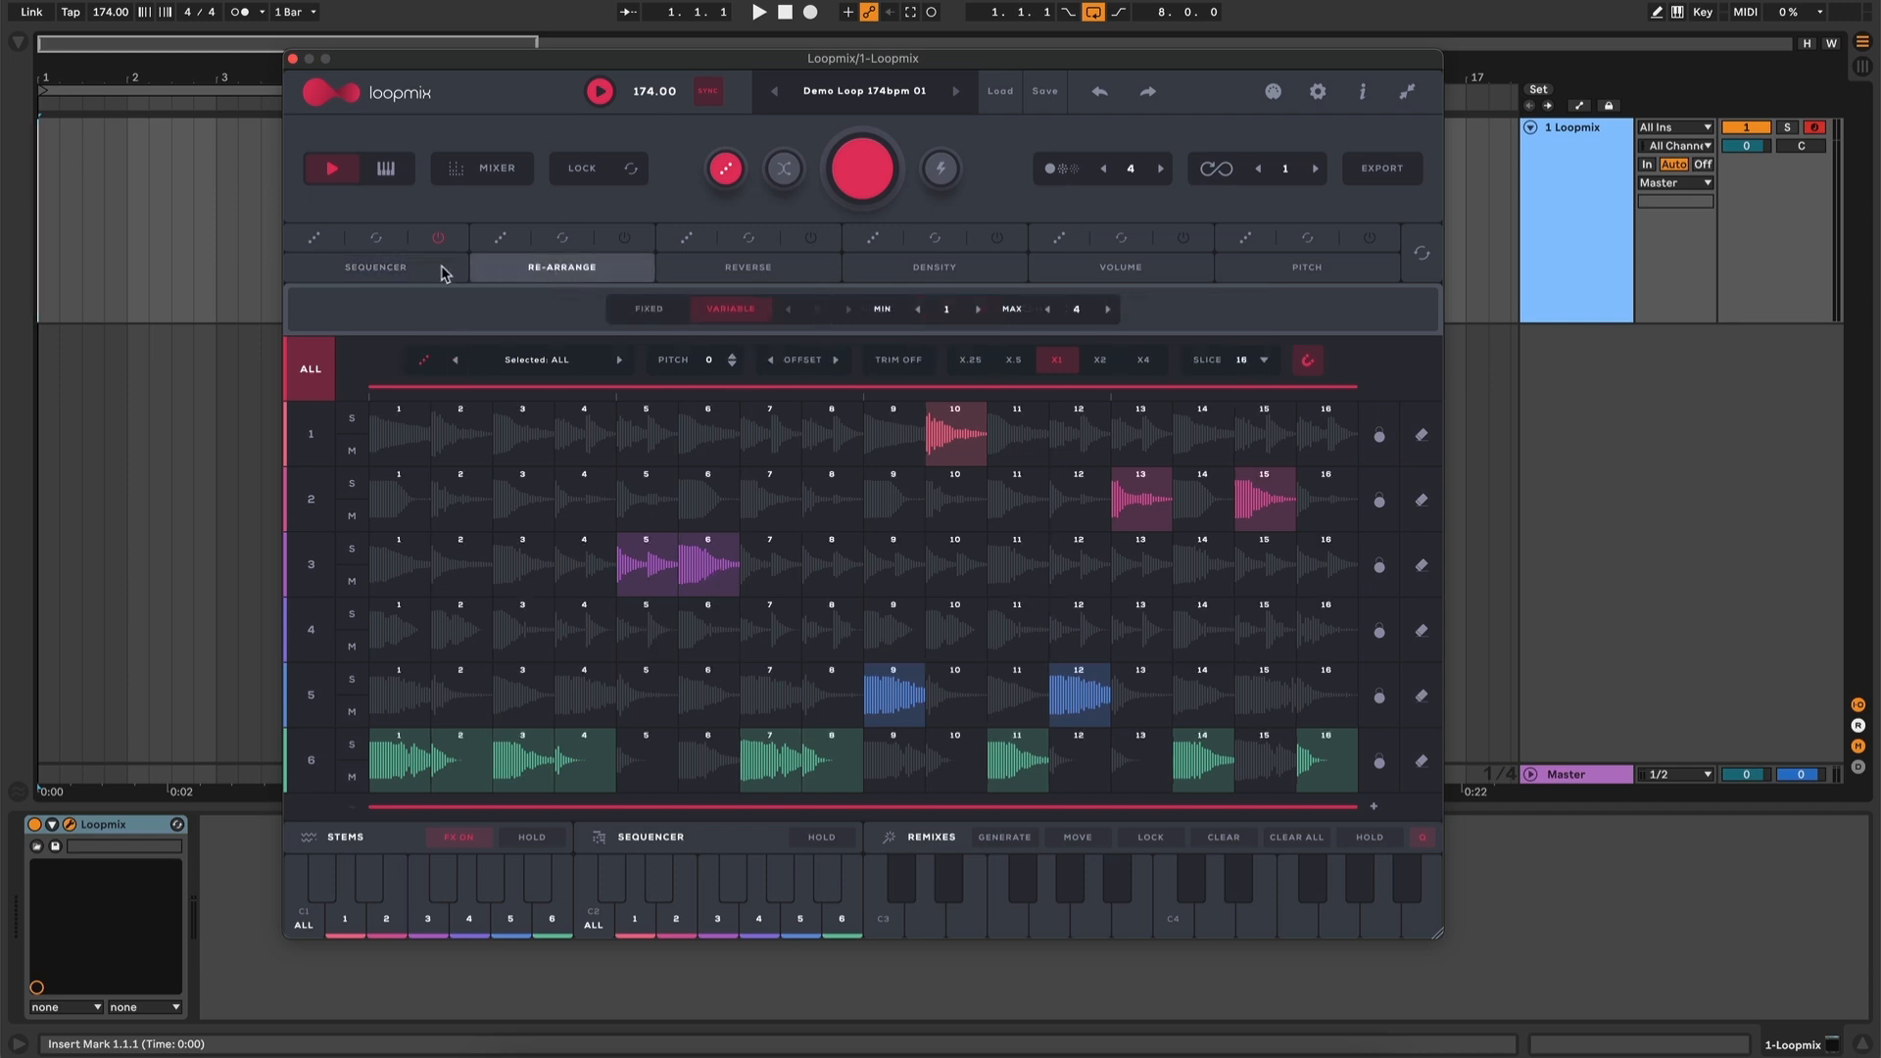
{"action": "left_click", "coordinate": [443, 271]}
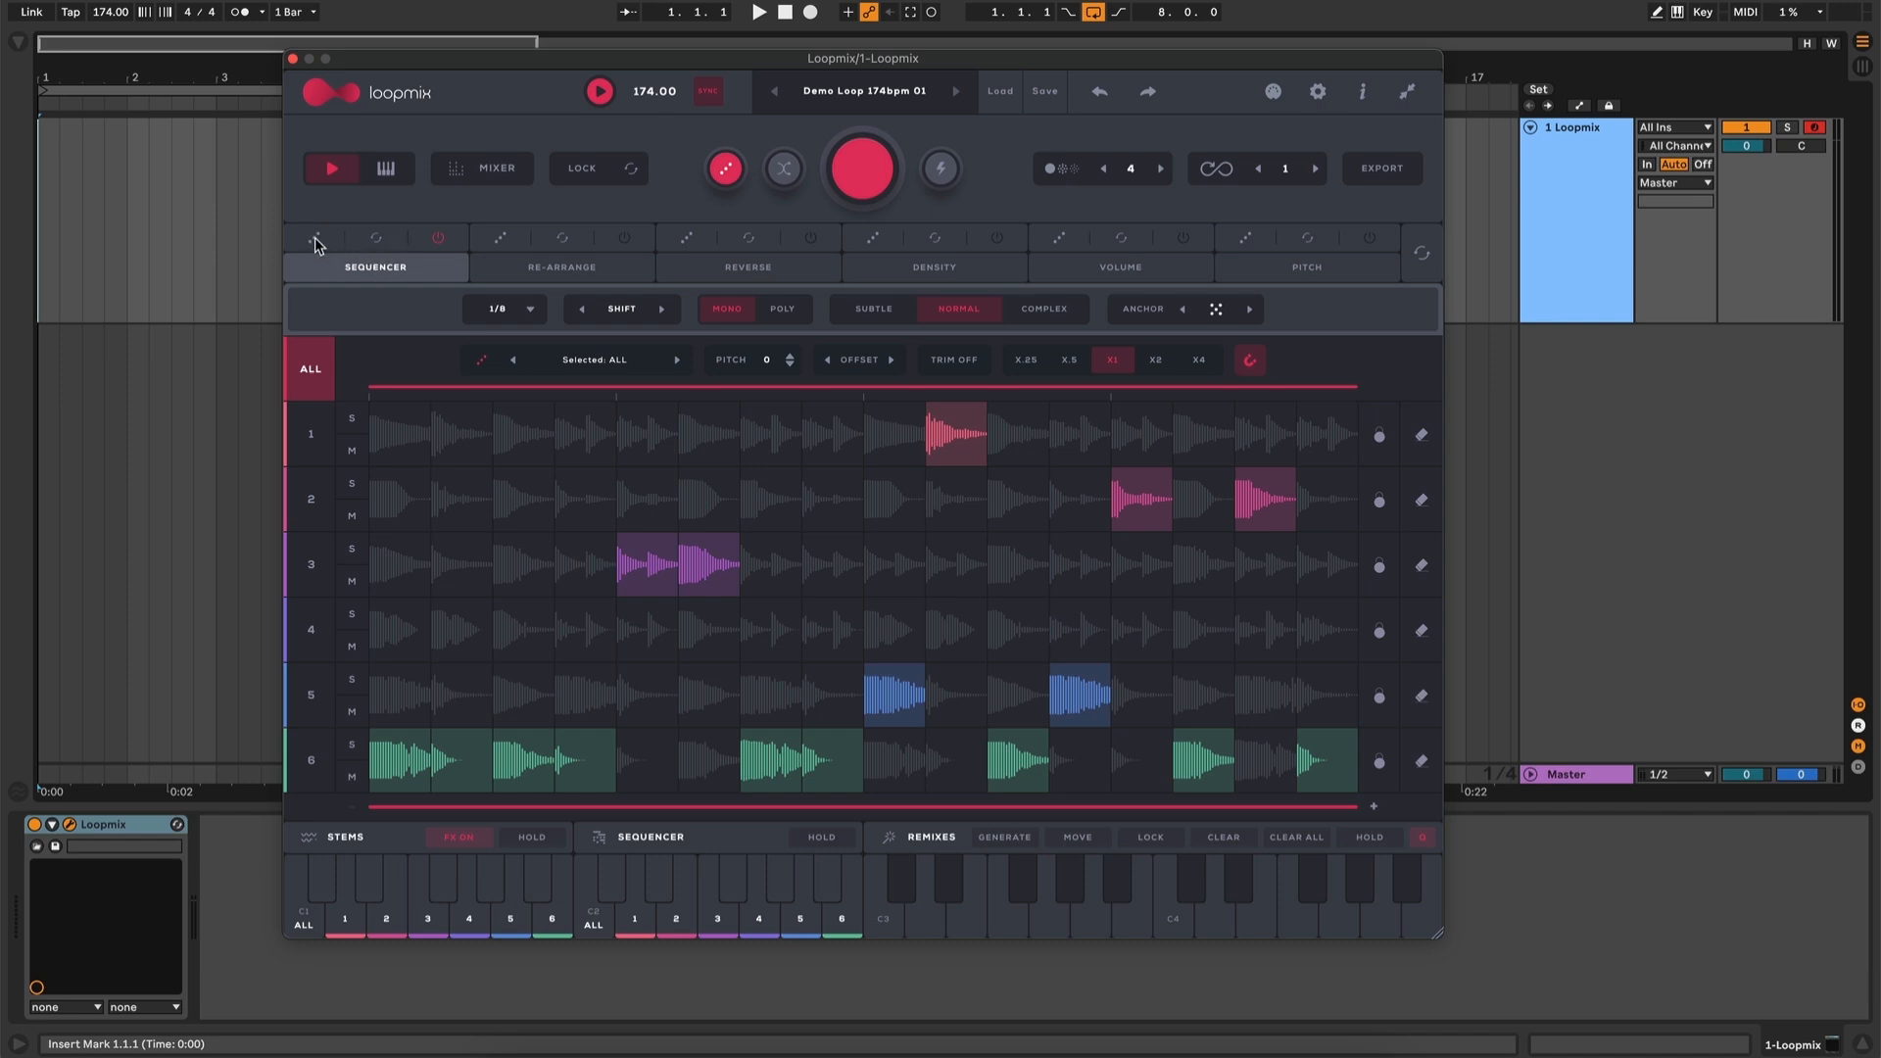
Randomize only the sequencer pattern, reset it and undo the reset, and generate another pattern with the main randomizer
{"action": "left_click", "coordinate": [316, 239]}
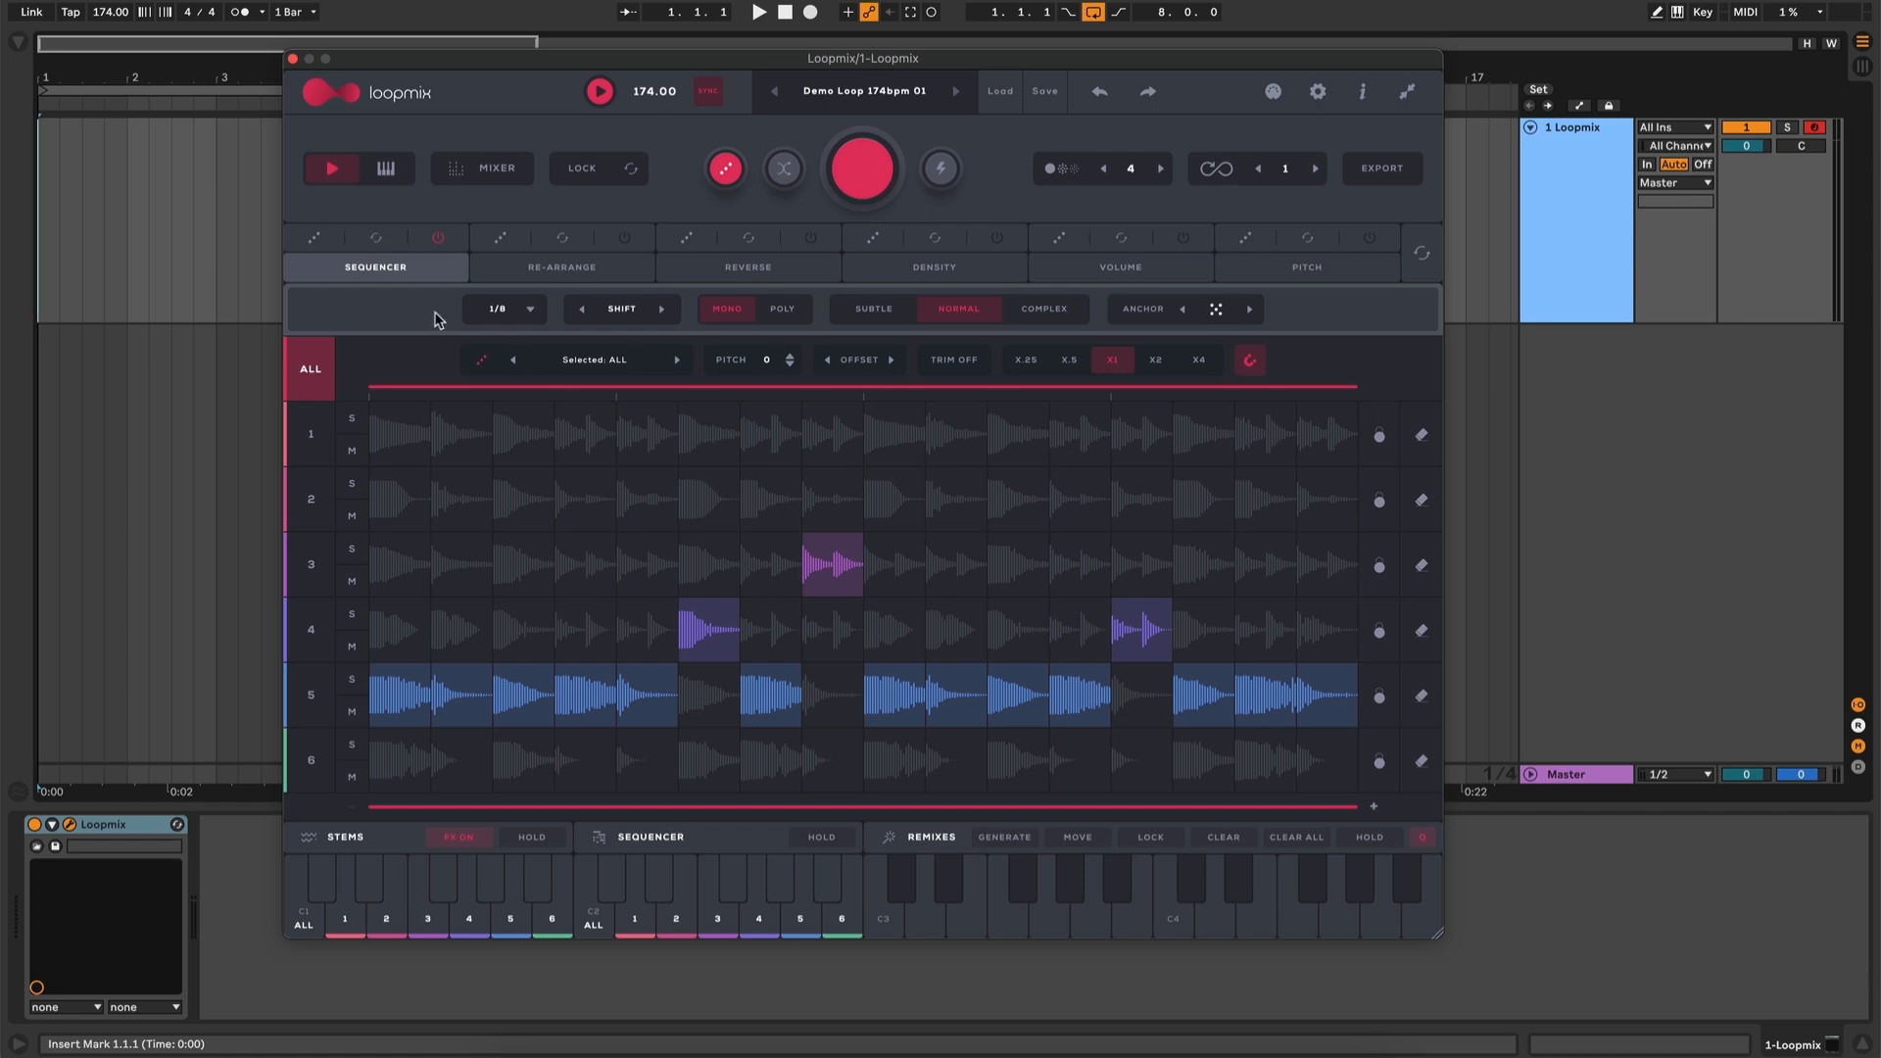
{"action": "left_click", "coordinate": [377, 237]}
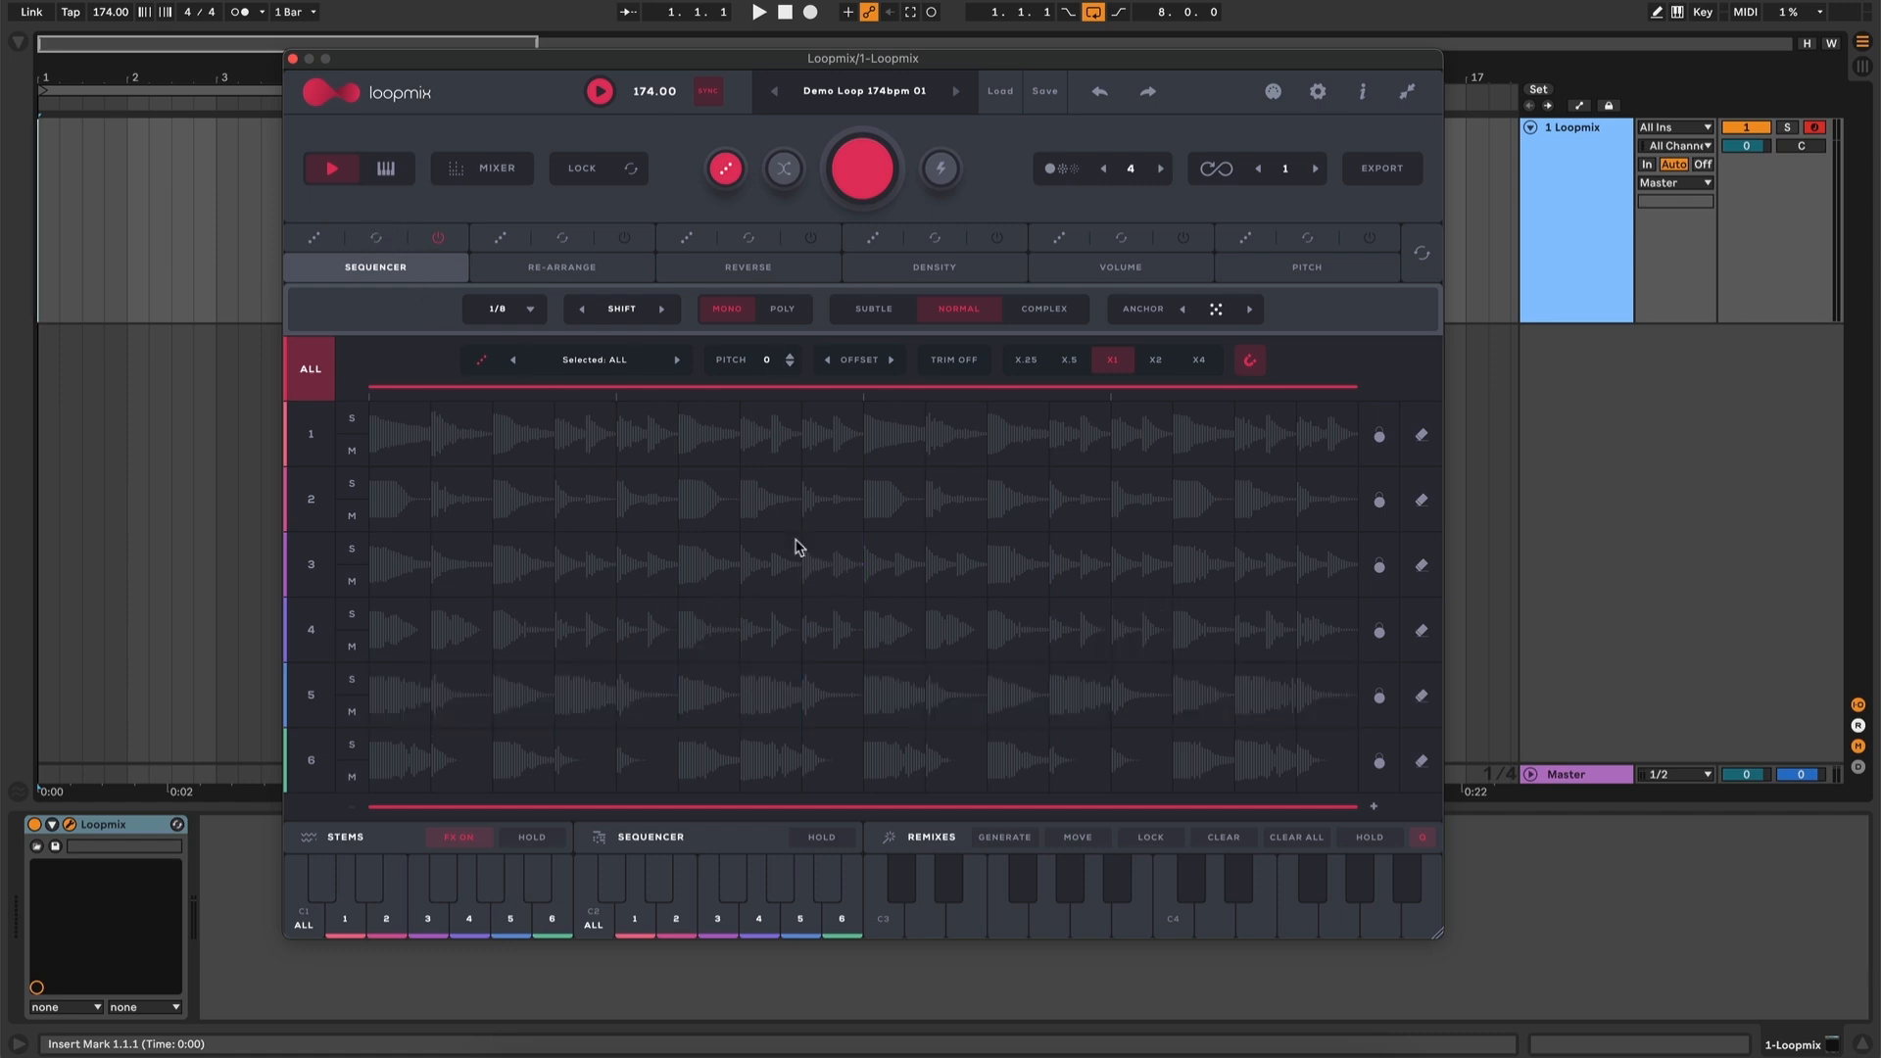
{"action": "left_click", "coordinate": [1101, 92]}
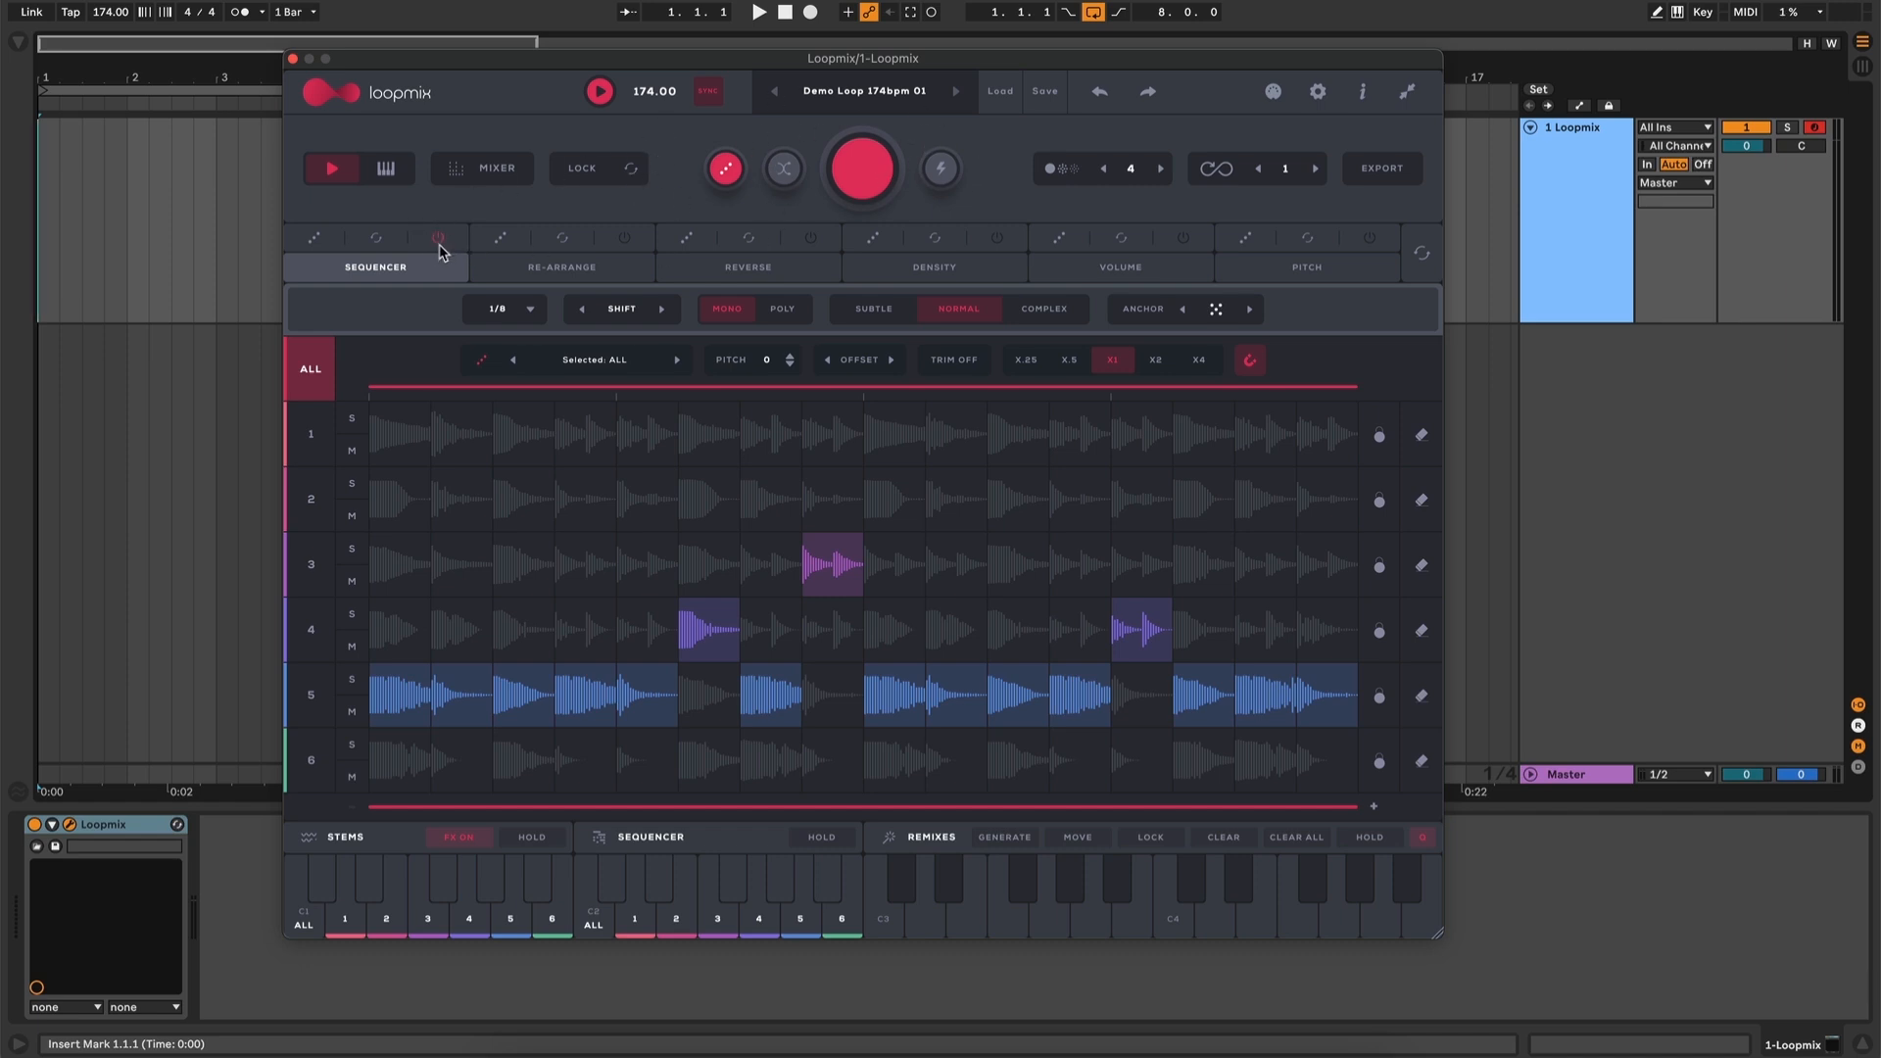
{"action": "left_click", "coordinate": [864, 173]}
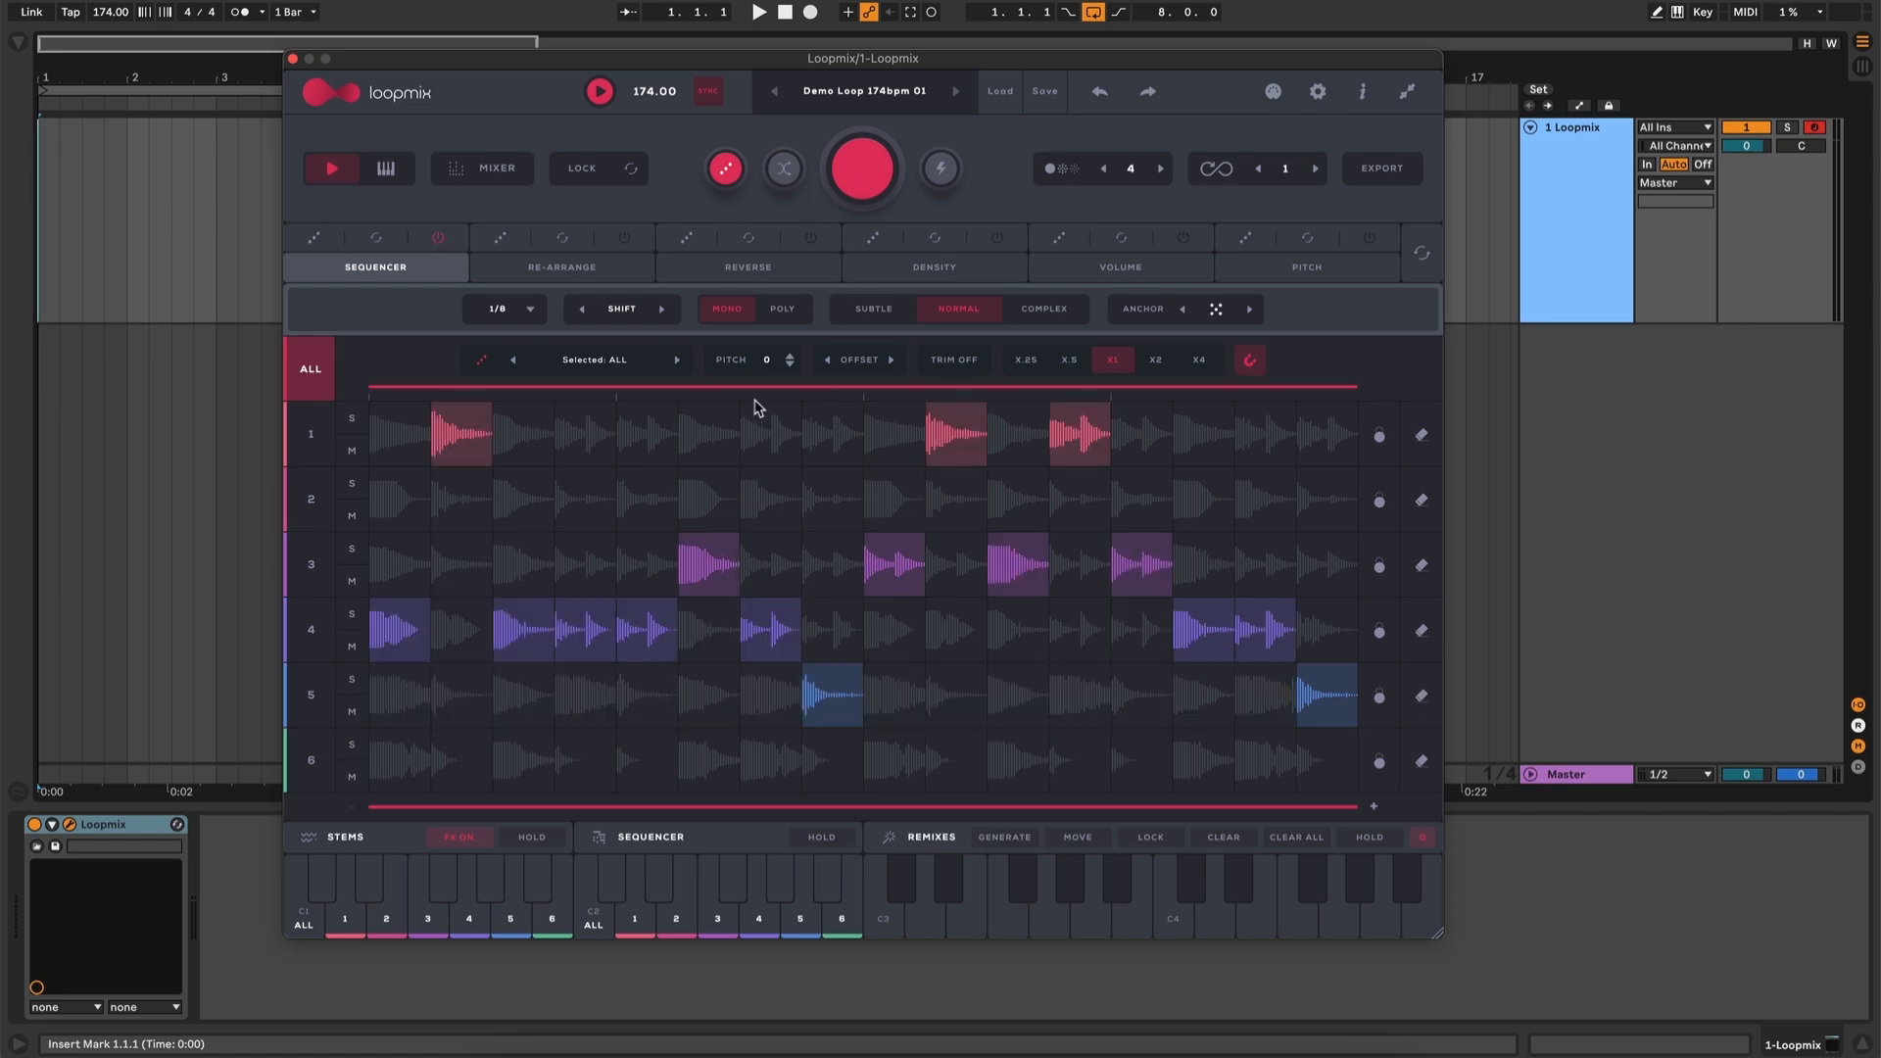
Switch the Sequencer module off for the main randomizer, and move the active second step from track 1 to track 2
{"action": "left_click", "coordinate": [438, 238]}
{"action": "left_click", "coordinate": [467, 443]}
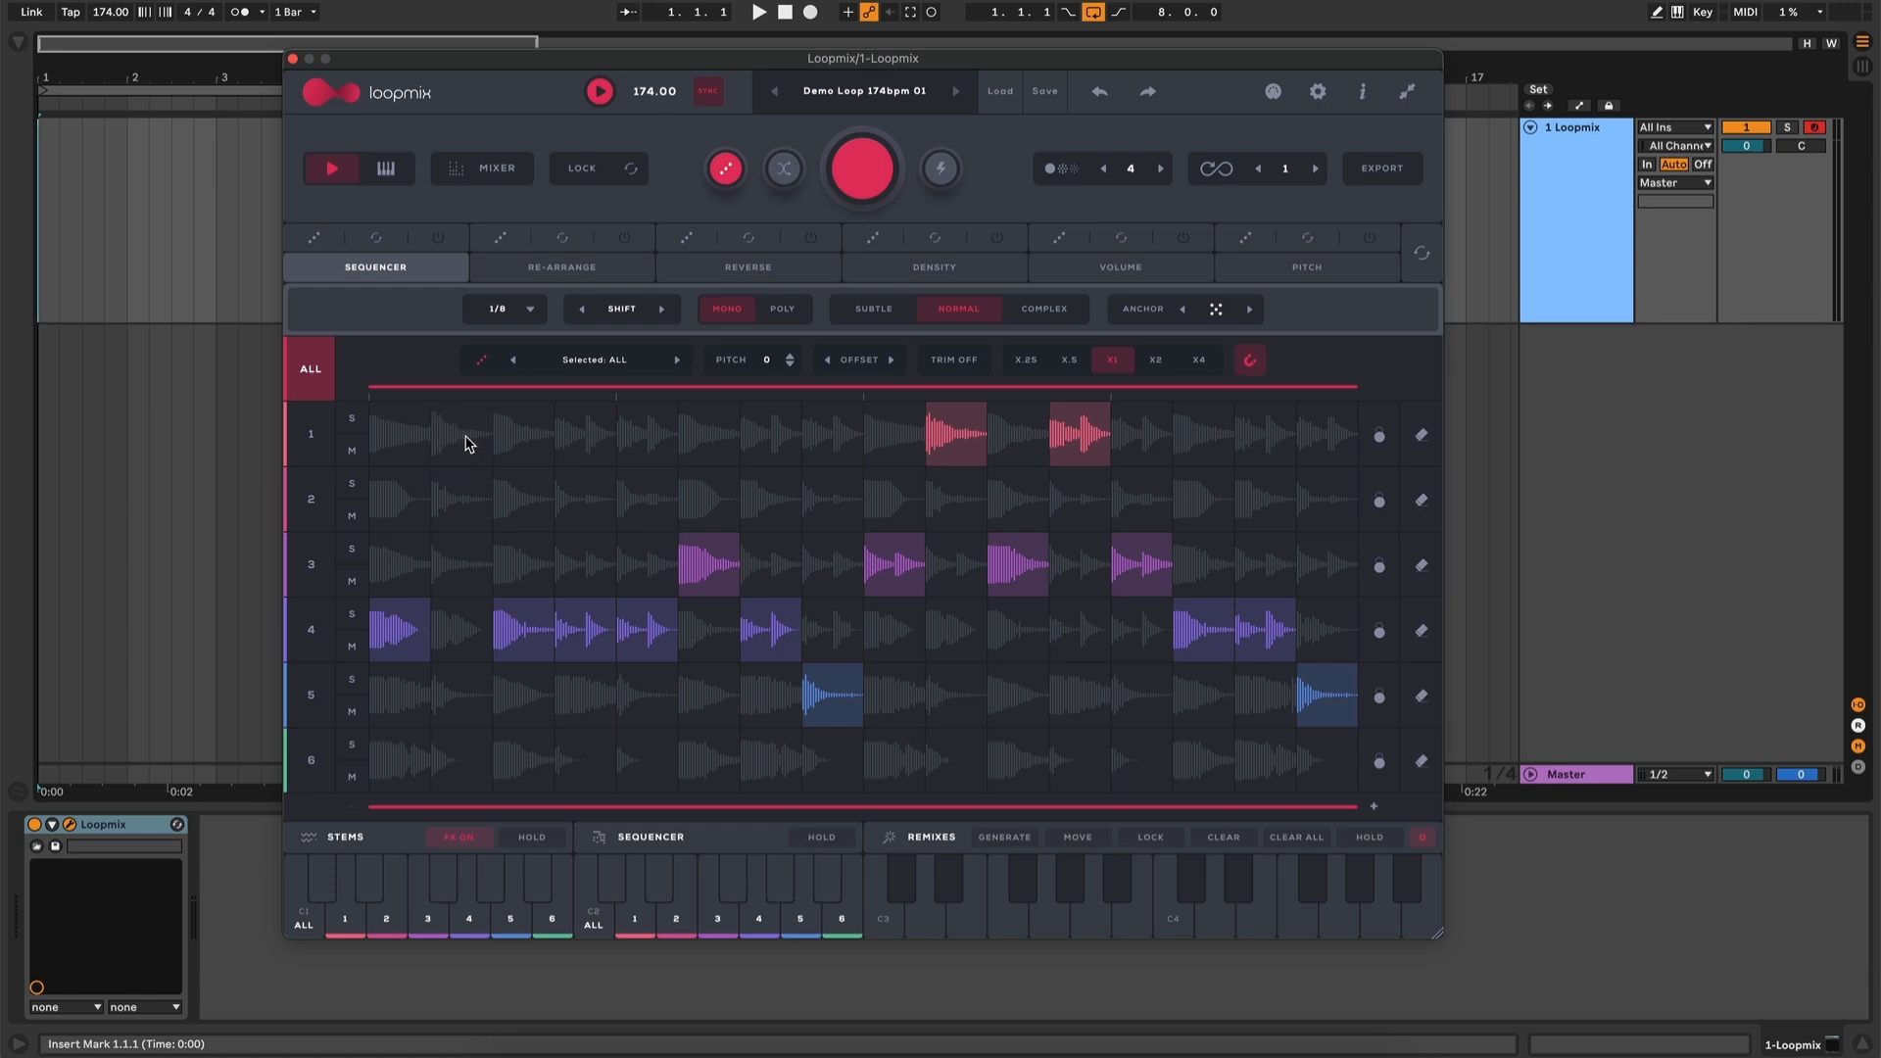
{"action": "left_click", "coordinate": [479, 511]}
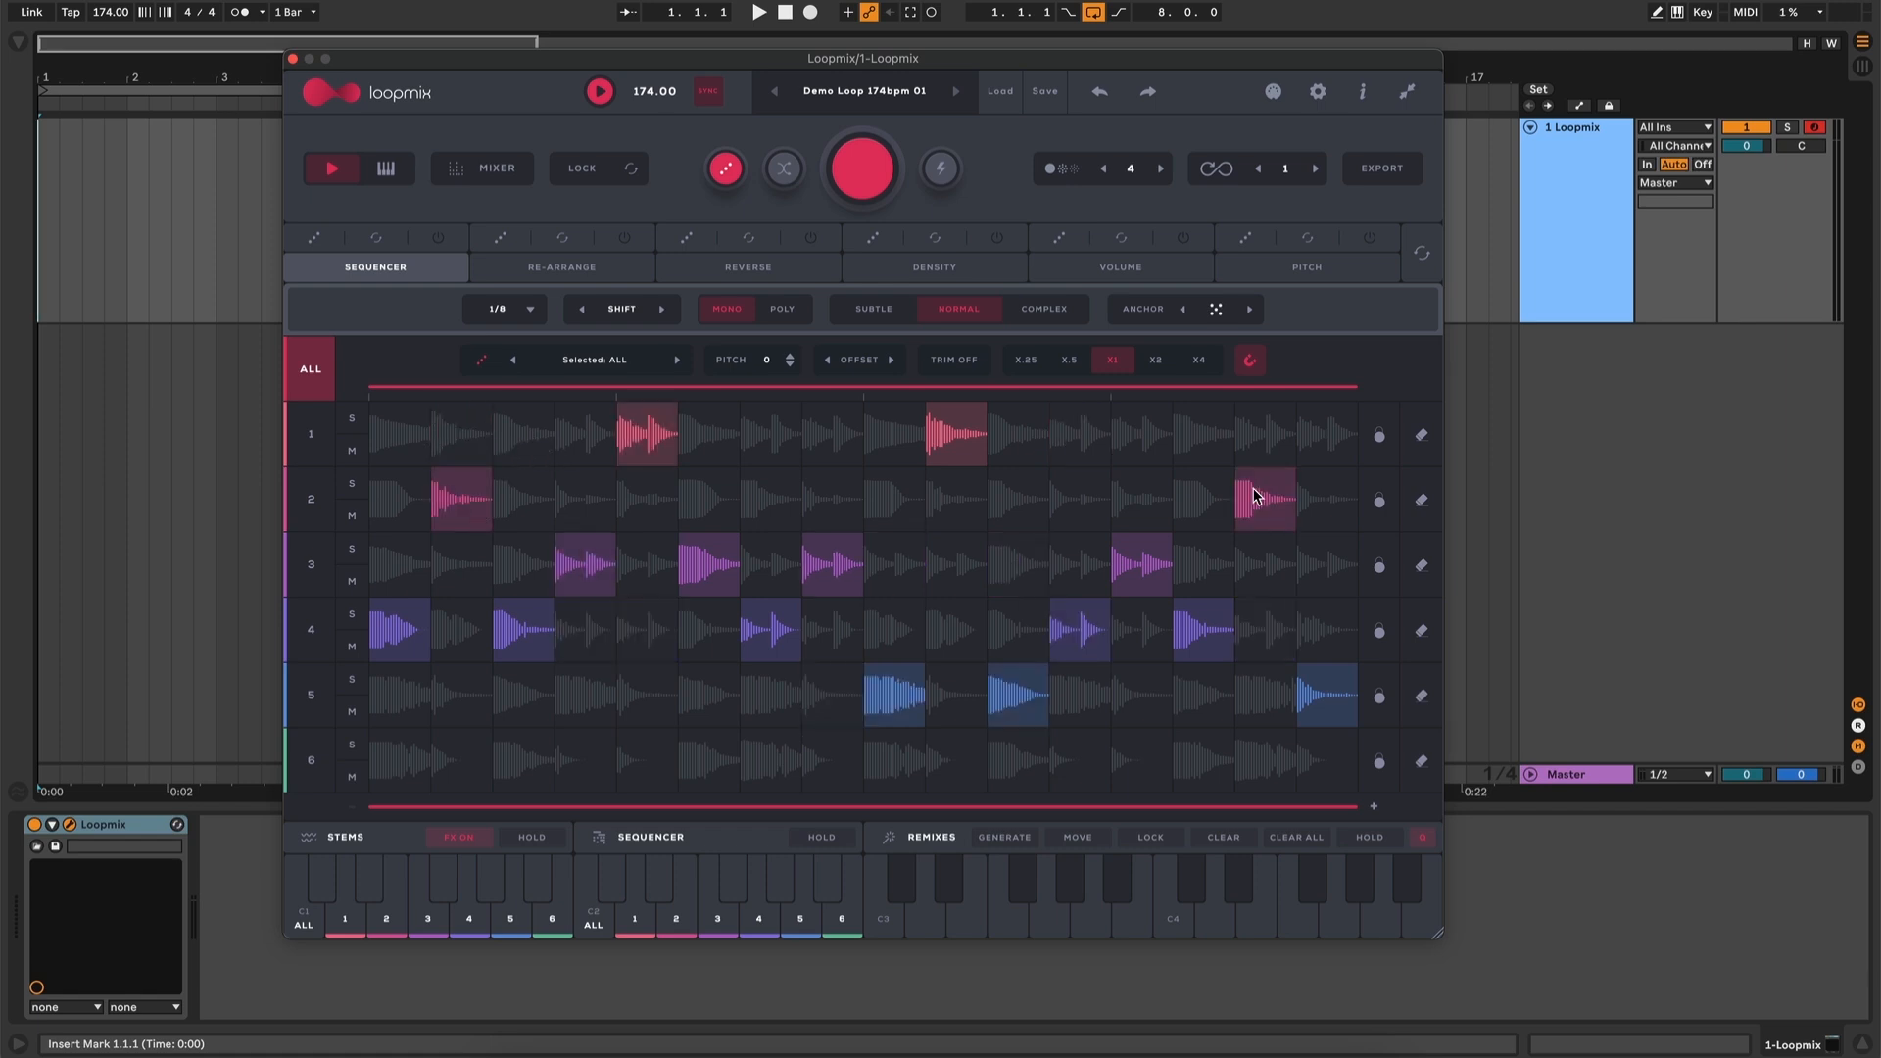
Randomize the sequencer pattern three times using the Sequencer module's own randomizer
{"action": "left_click", "coordinate": [313, 239]}
{"action": "left_click", "coordinate": [313, 238]}
{"action": "left_click", "coordinate": [313, 237]}
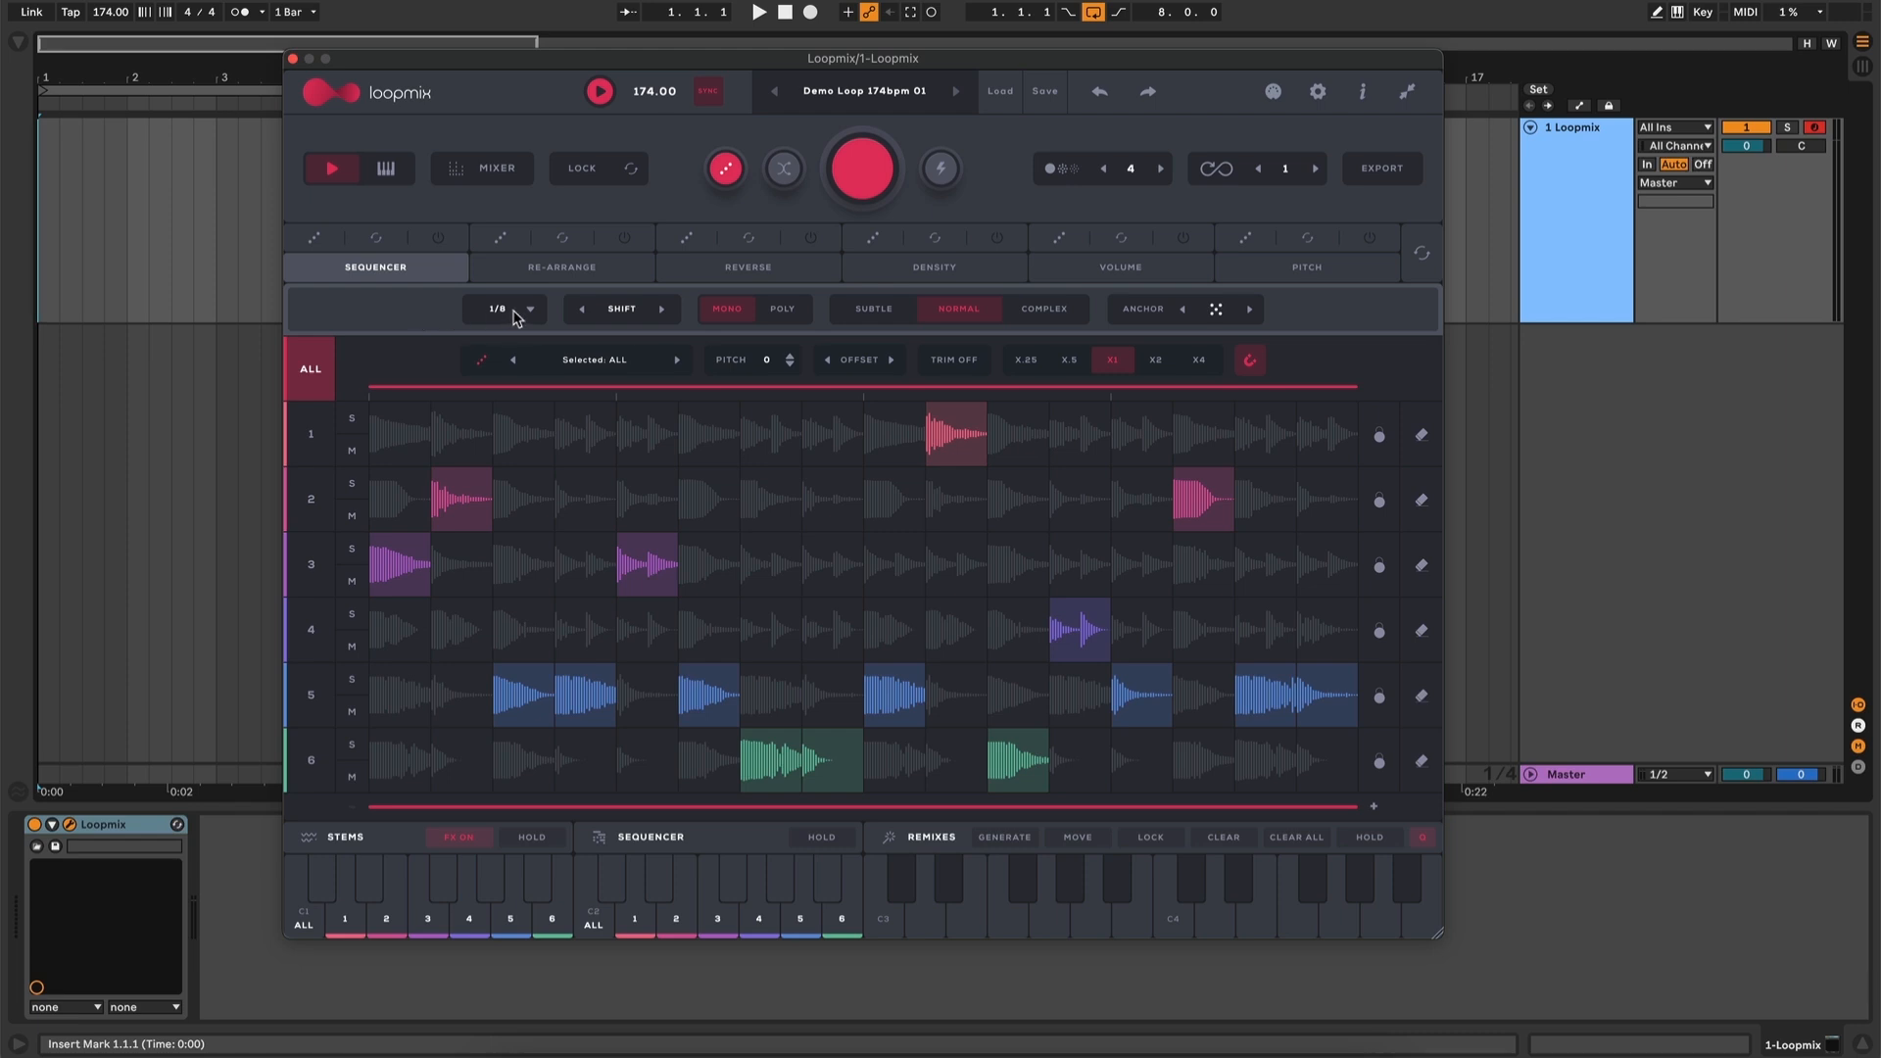
Play the pattern, try the sequencer rates 1/16 and 1/32, and set the rate back to 1/8
{"action": "key", "text": "space"}
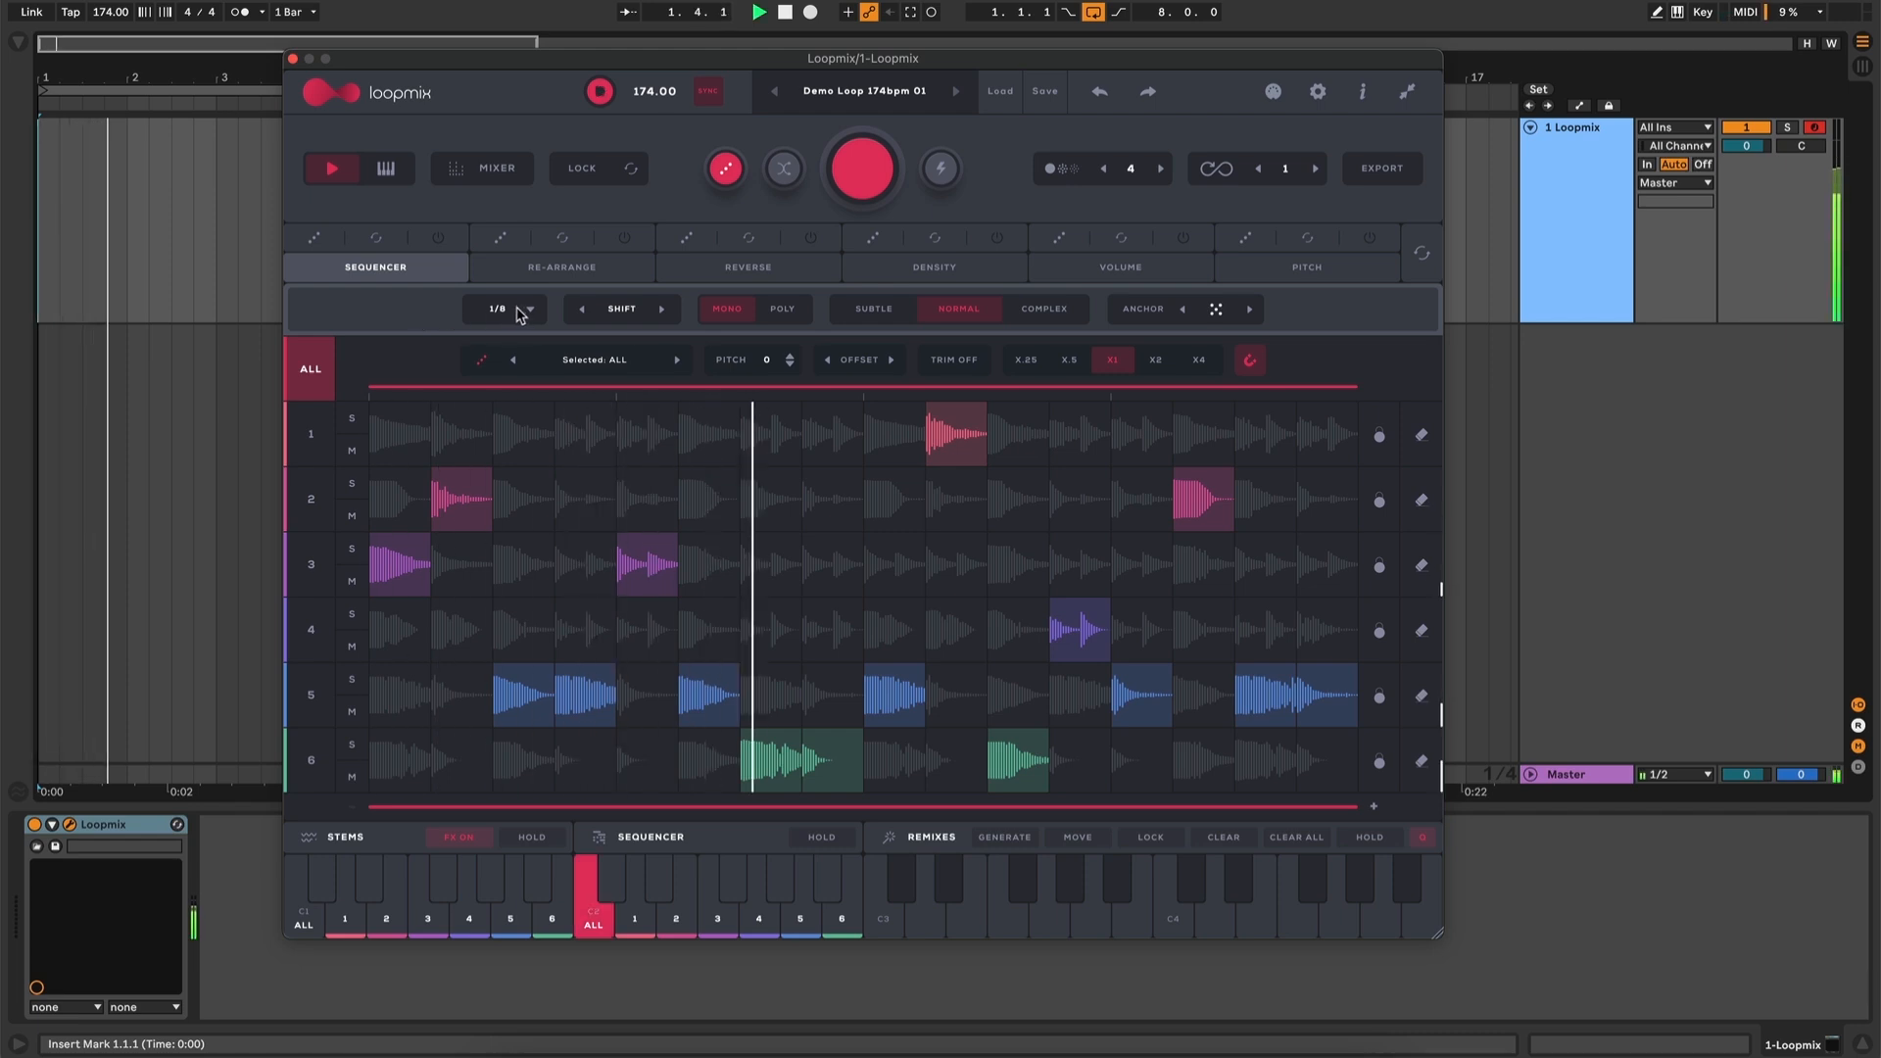
{"action": "left_click", "coordinate": [515, 313]}
{"action": "left_click", "coordinate": [504, 480]}
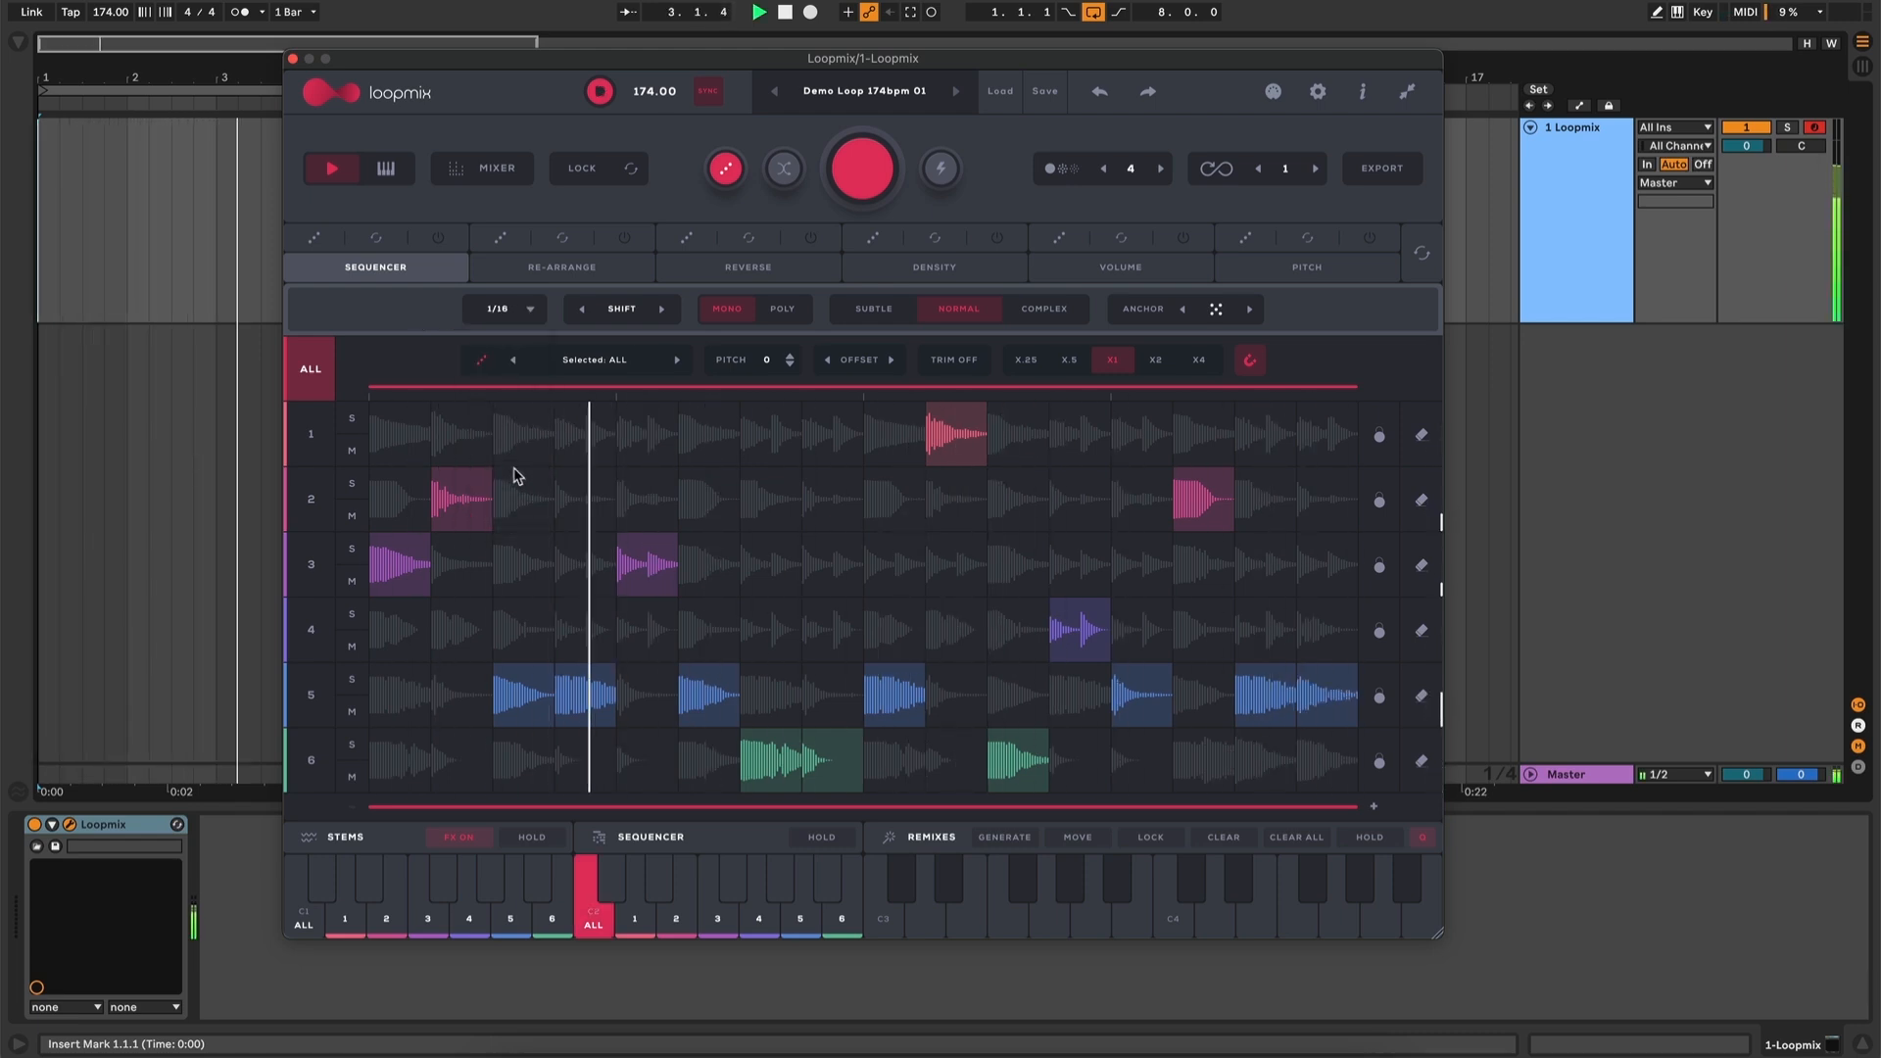
{"action": "left_click", "coordinate": [506, 311]}
{"action": "left_click", "coordinate": [520, 341]}
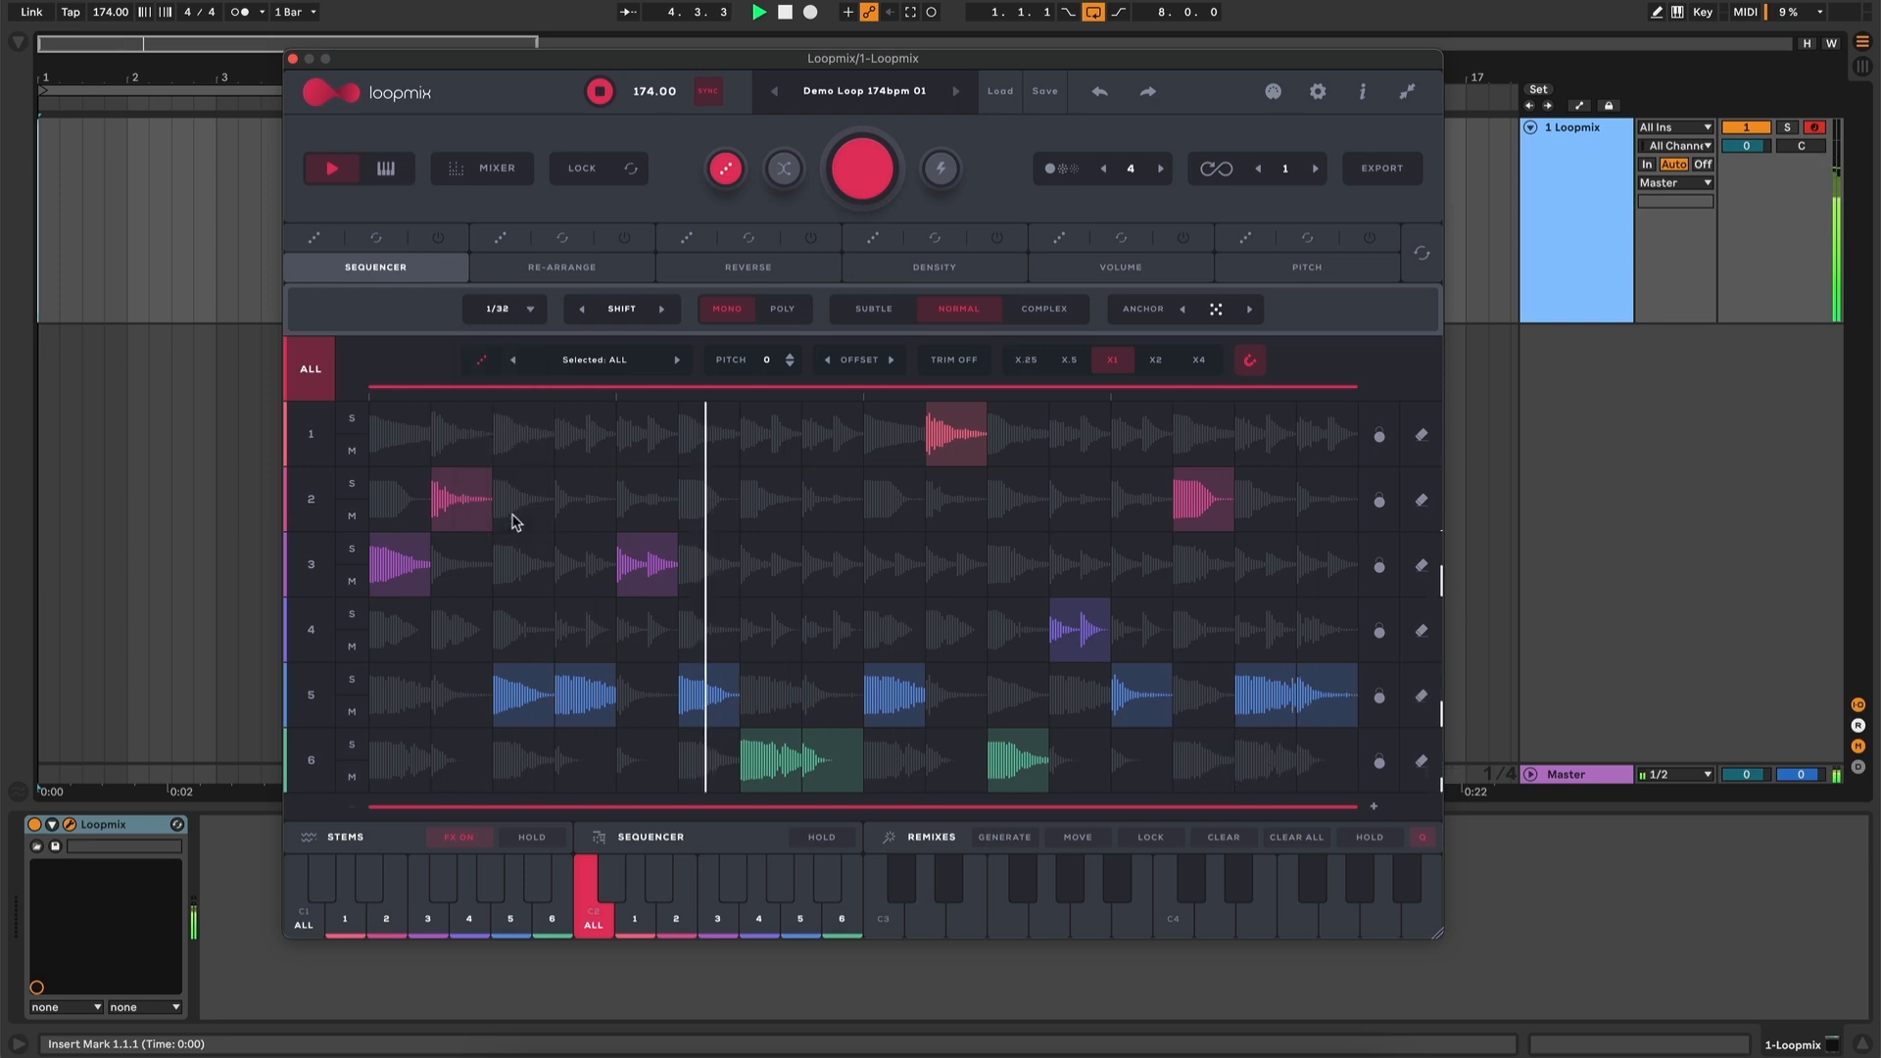
{"action": "left_click", "coordinate": [516, 311]}
{"action": "left_click", "coordinate": [516, 404]}
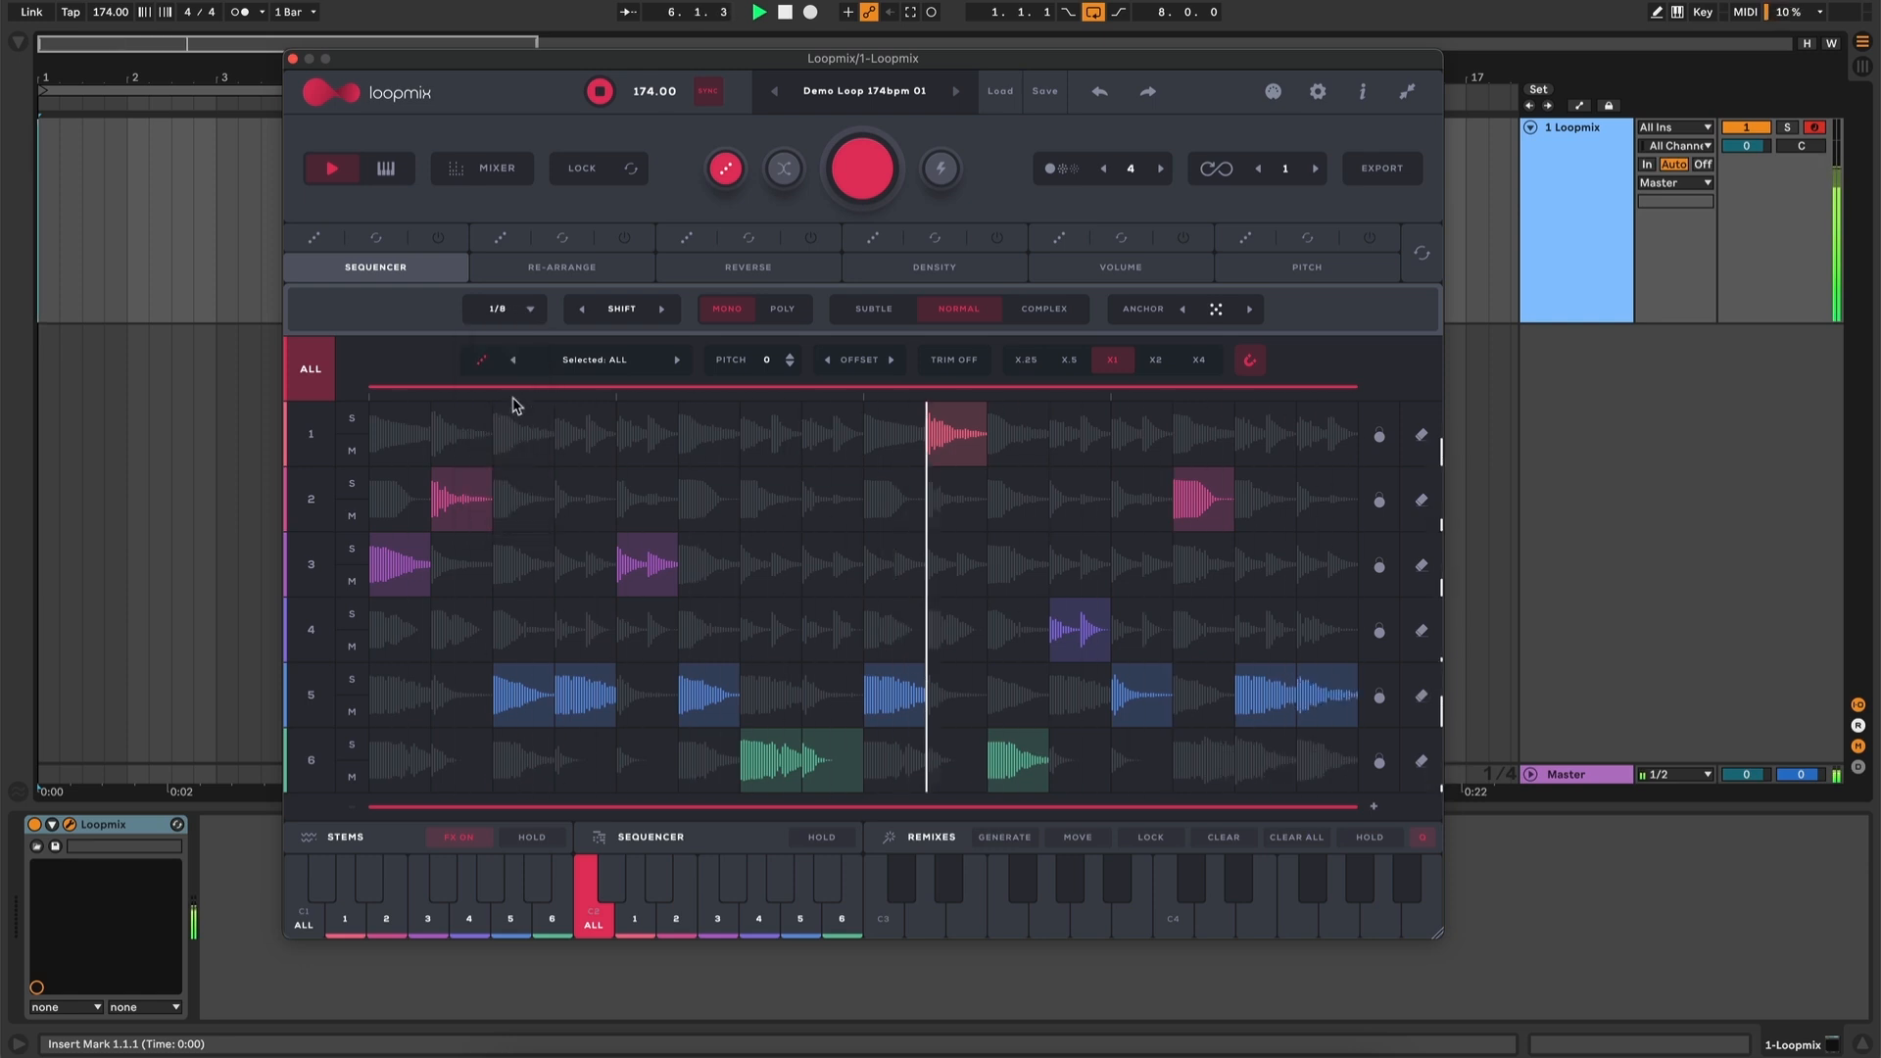
Try the sequencer rate 1/4 during playback, and set the rate back to 1/8
{"action": "left_click", "coordinate": [510, 312]}
{"action": "left_click", "coordinate": [511, 407]}
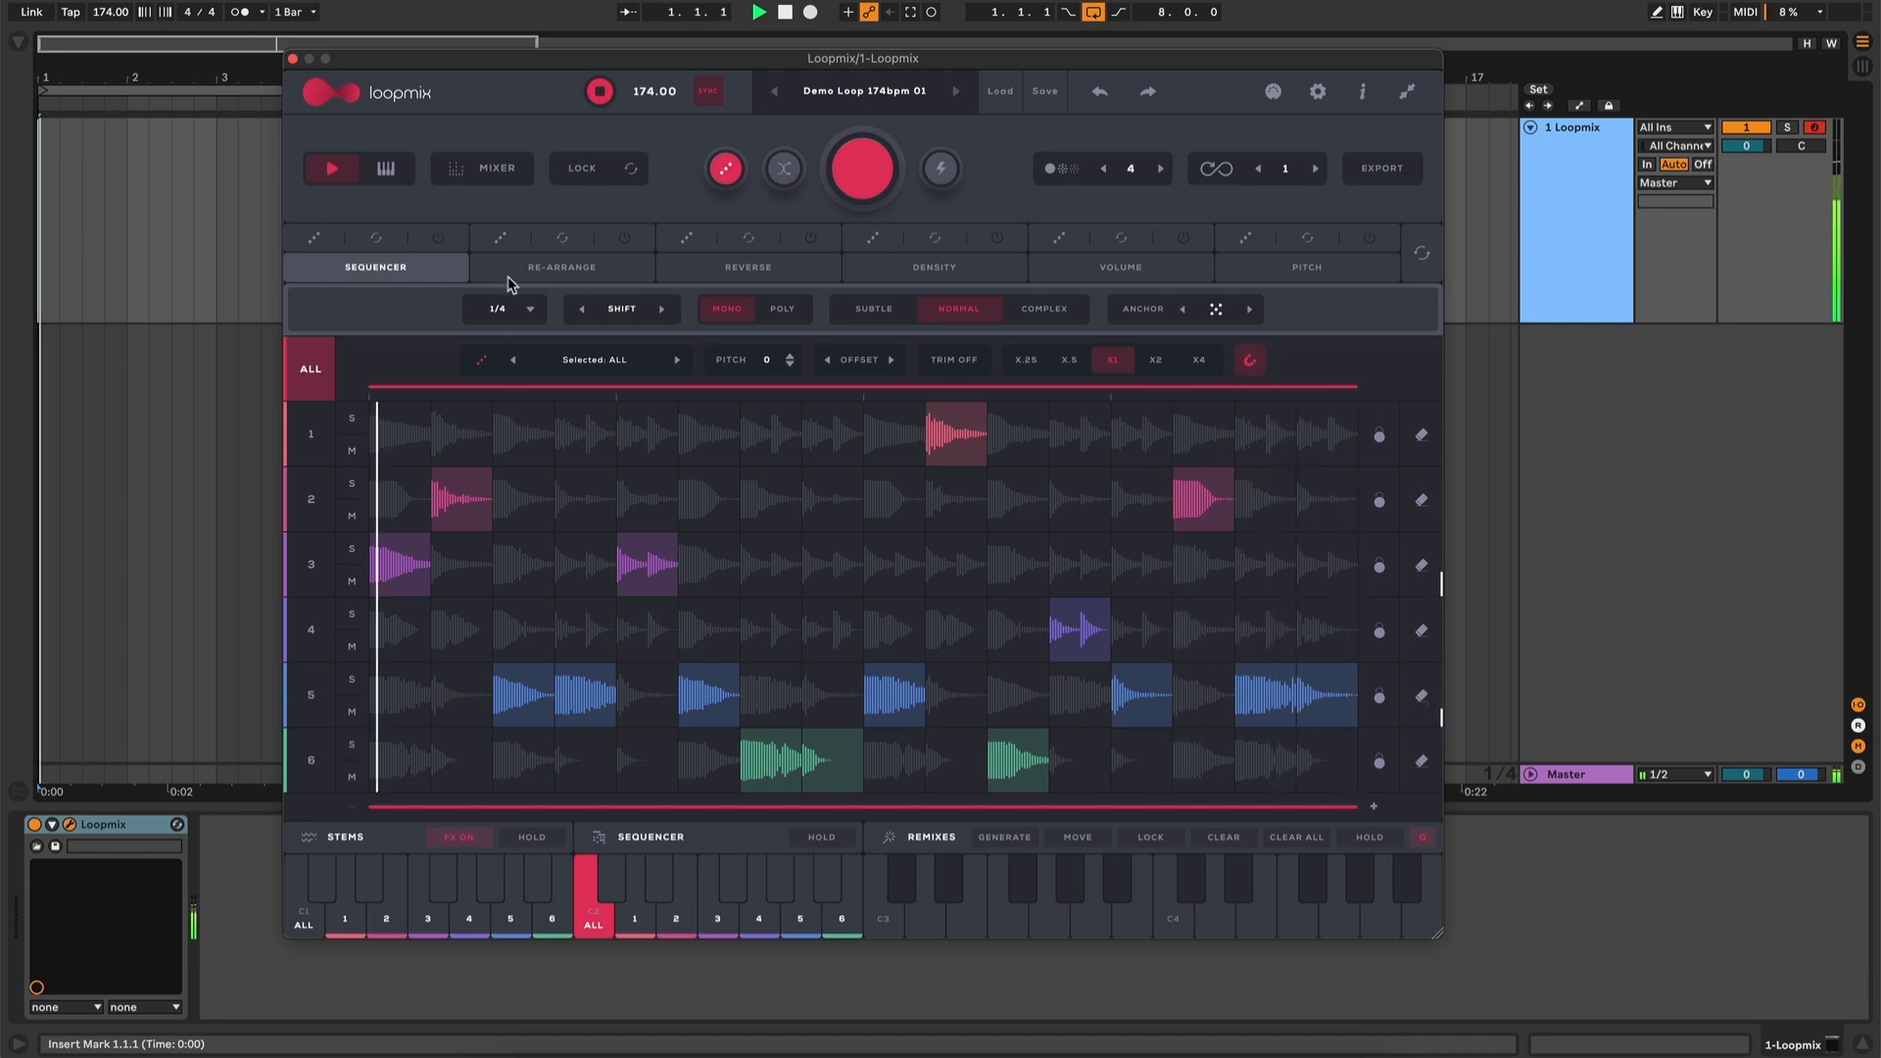
{"action": "left_click", "coordinate": [509, 312]}
{"action": "left_click", "coordinate": [516, 404]}
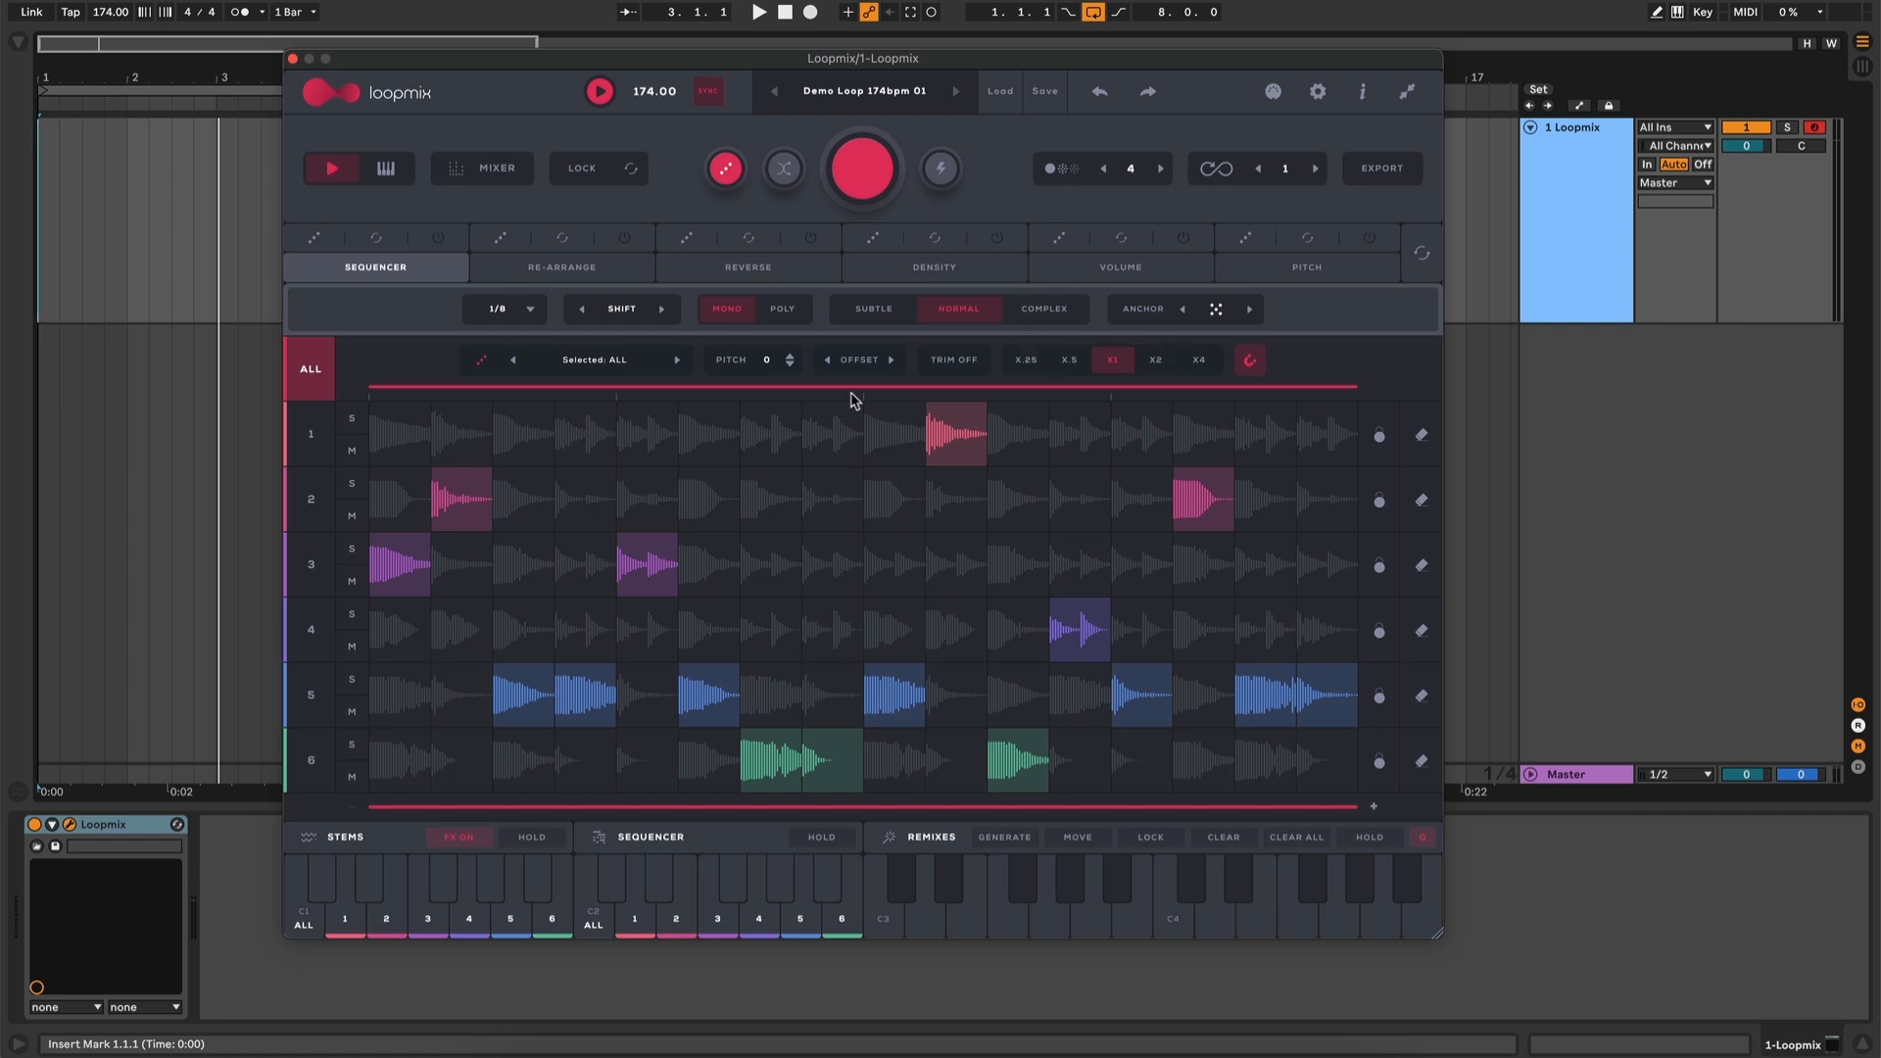
Shift the sequencer pattern during playback two steps to the right, four to the left and three to the right
{"action": "key", "text": "space"}
{"action": "left_click", "coordinate": [665, 314]}
{"action": "left_click", "coordinate": [664, 314]}
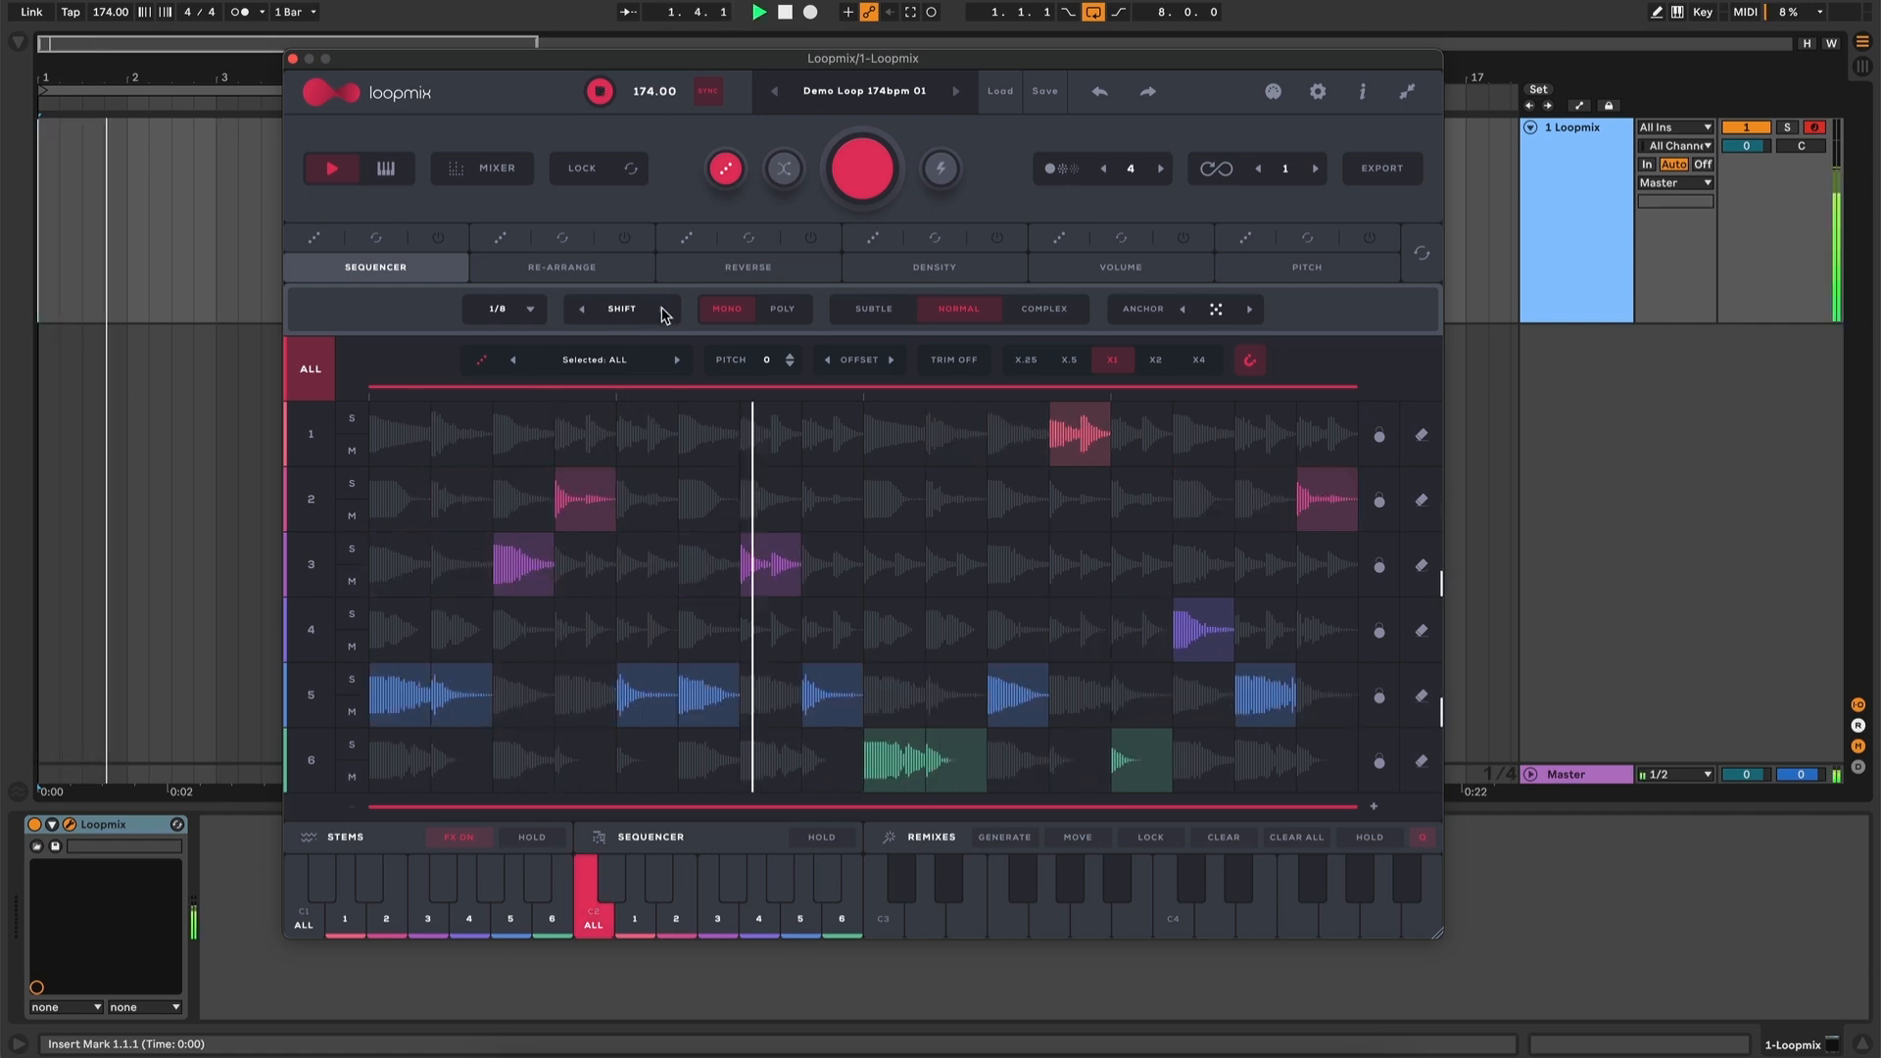
{"action": "left_click", "coordinate": [577, 312]}
{"action": "left_click", "coordinate": [577, 312]}
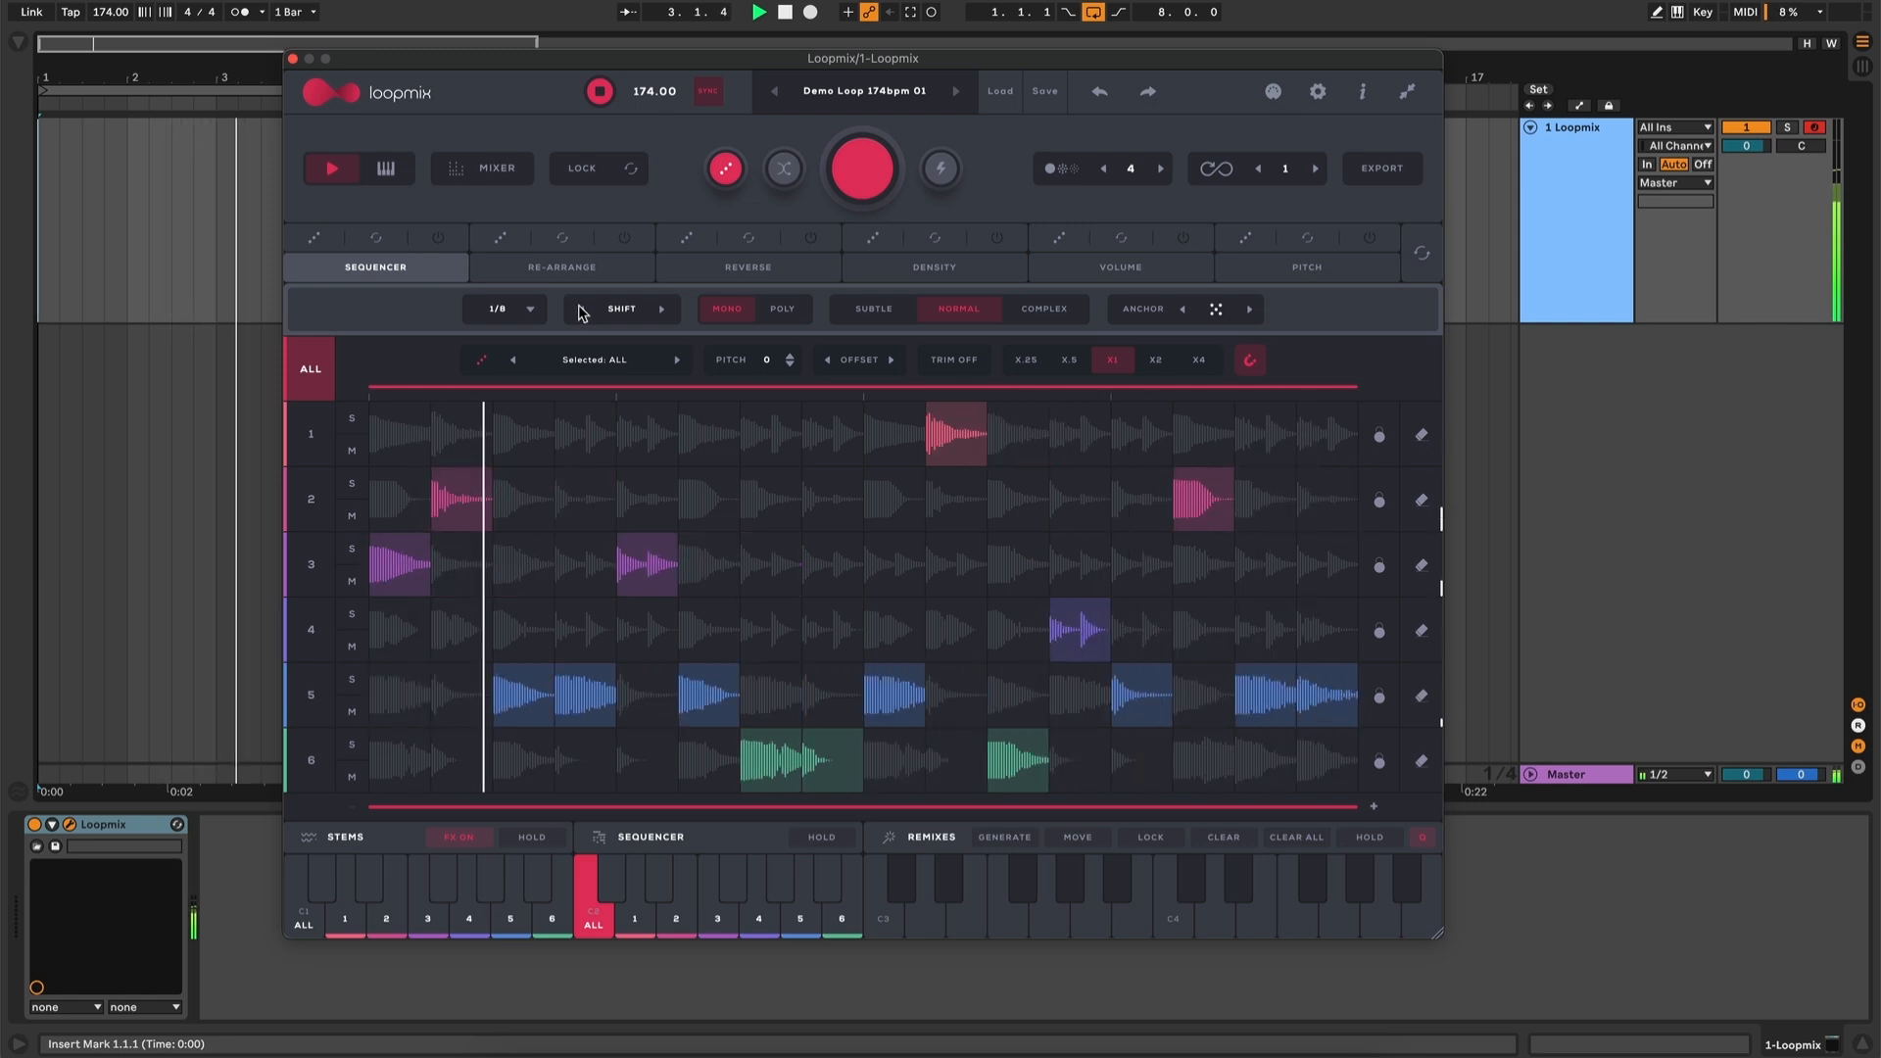
{"action": "left_click", "coordinate": [580, 311]}
{"action": "left_click", "coordinate": [580, 311]}
{"action": "left_click", "coordinate": [661, 309]}
{"action": "left_click", "coordinate": [661, 308]}
{"action": "left_click", "coordinate": [662, 309]}
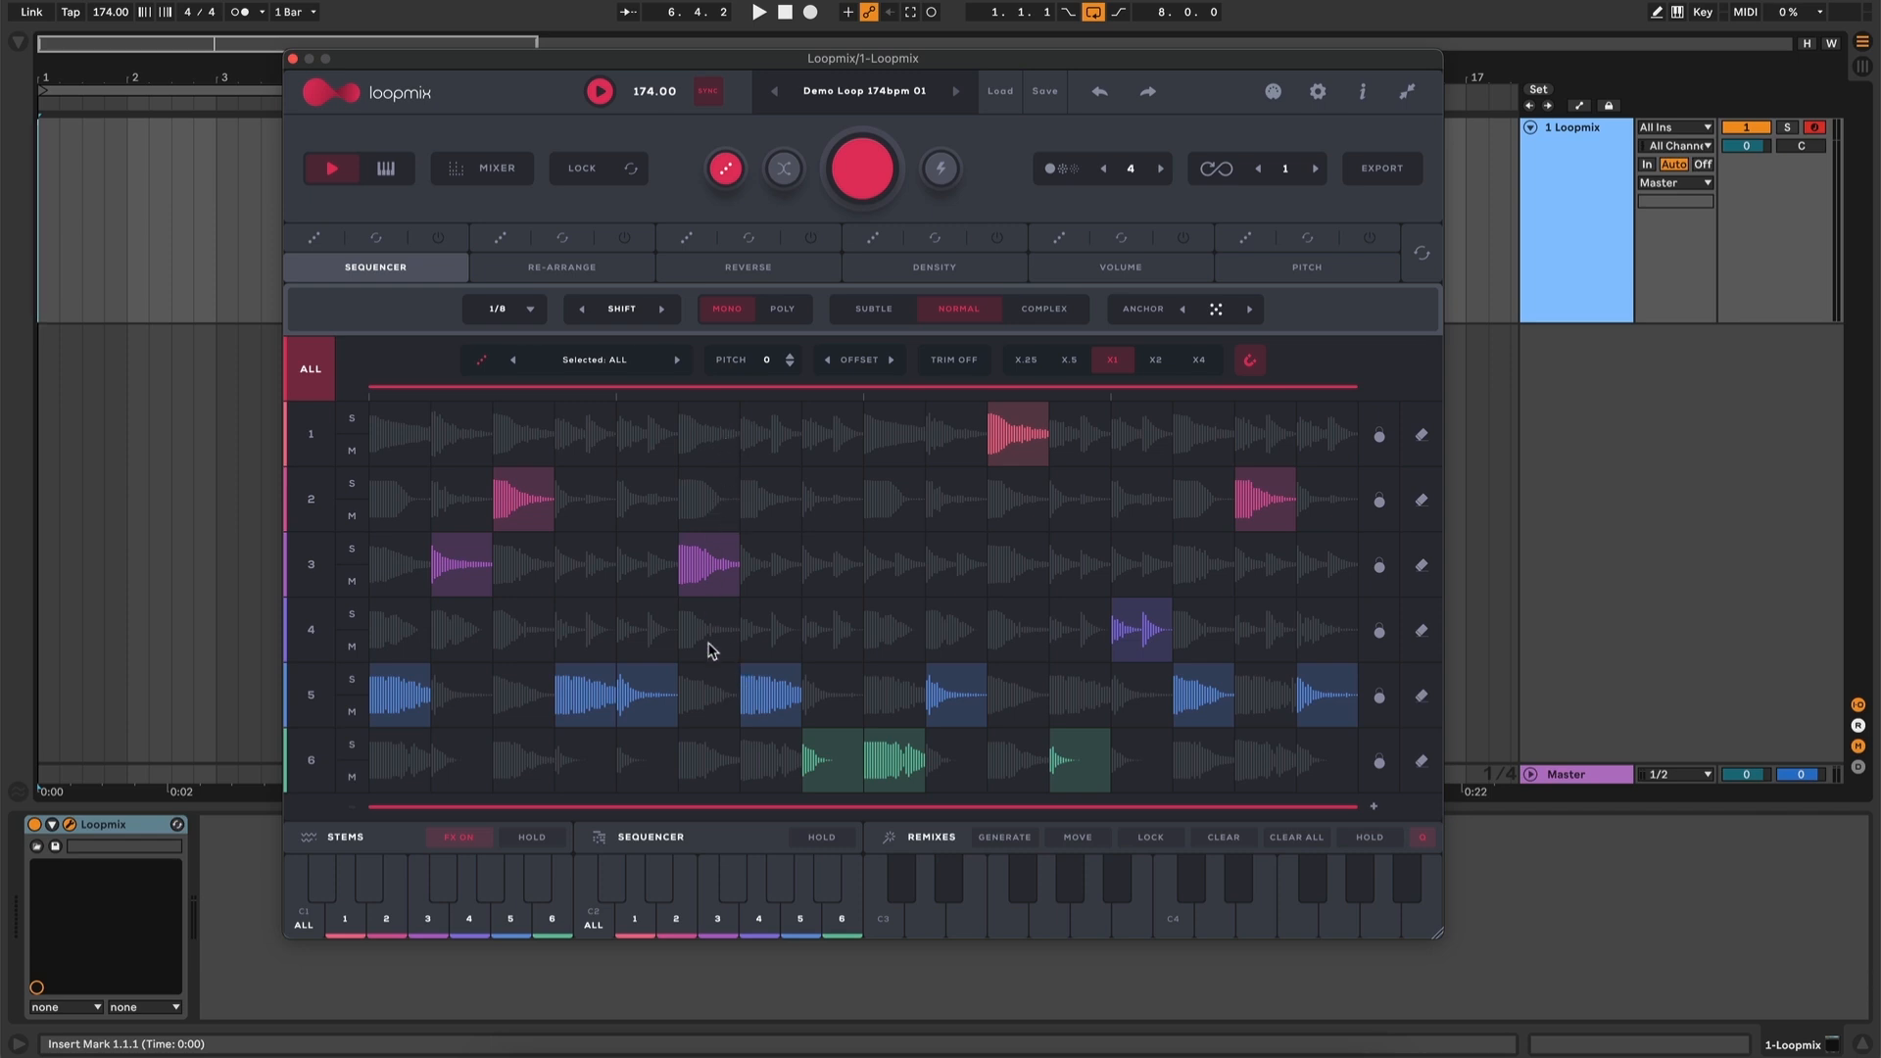
Move the active sixth step of the sequencer pattern across different tracks in Mono mode
{"action": "left_click_drag", "start_coordinate": [723, 443], "coordinate": [721, 699]}
{"action": "left_click_drag", "start_coordinate": [722, 612], "coordinate": [704, 574]}
{"action": "left_click_drag", "start_coordinate": [720, 666], "coordinate": [769, 678]}
Switch the sequencer to Poly and activate extra steps on several tracks in the sixth to eighth columns
{"action": "left_click", "coordinate": [716, 497]}
{"action": "left_click", "coordinate": [698, 628]}
{"action": "left_click", "coordinate": [716, 678]}
{"action": "left_click", "coordinate": [768, 586]}
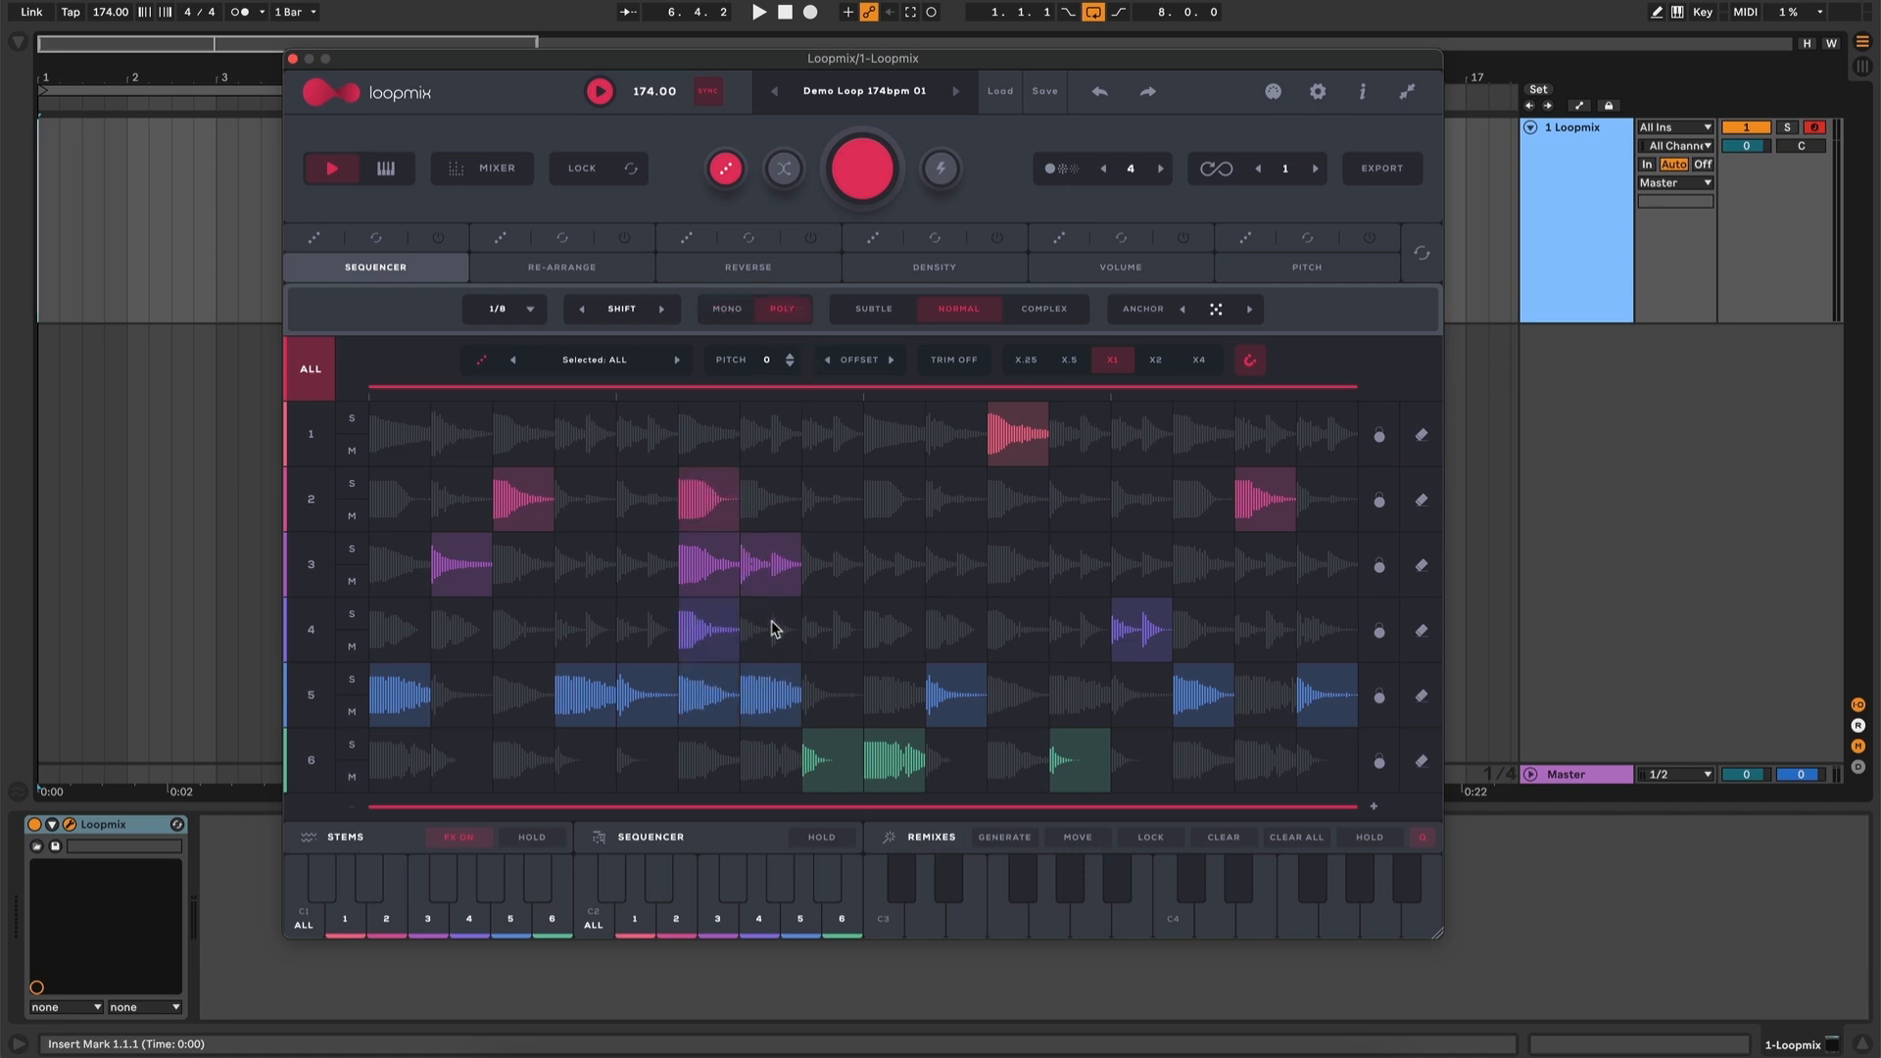
{"action": "left_click", "coordinate": [771, 623]}
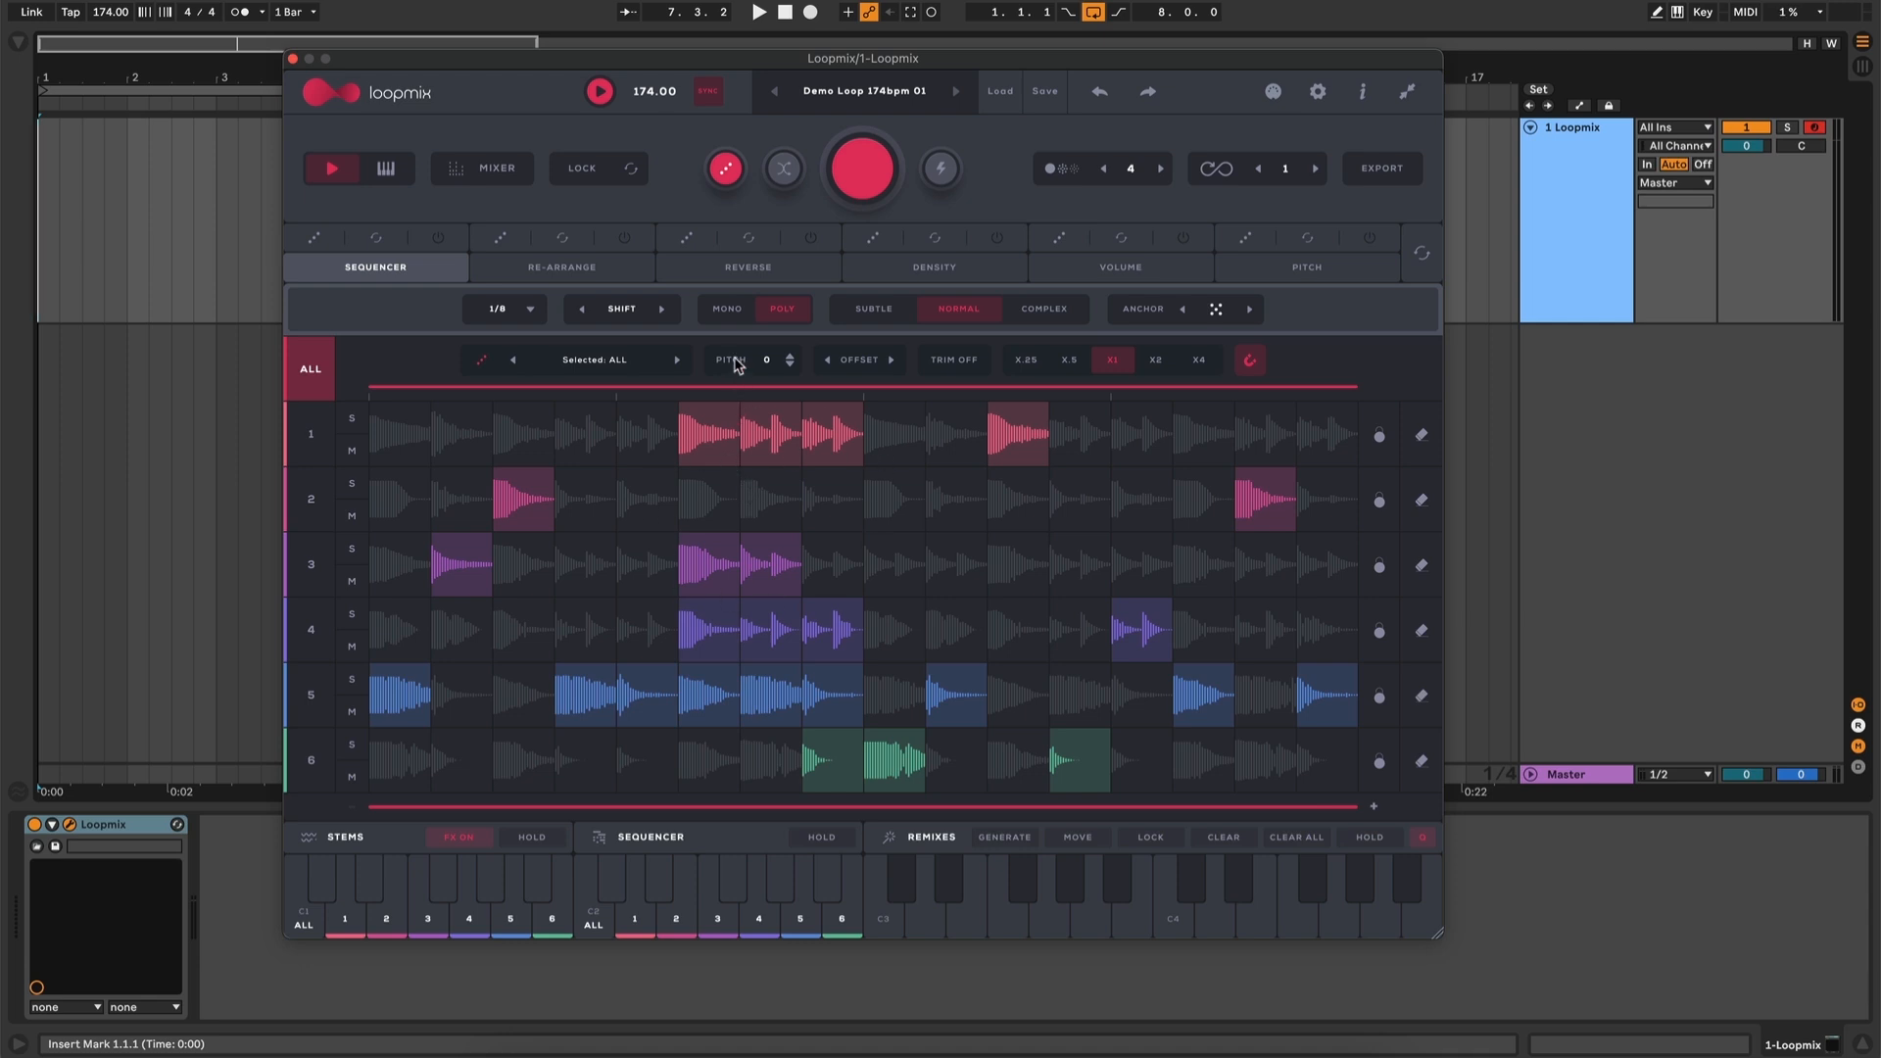
Switch the sequencer to Mono, undo that change, and set it to Mono again
{"action": "left_click", "coordinate": [726, 309]}
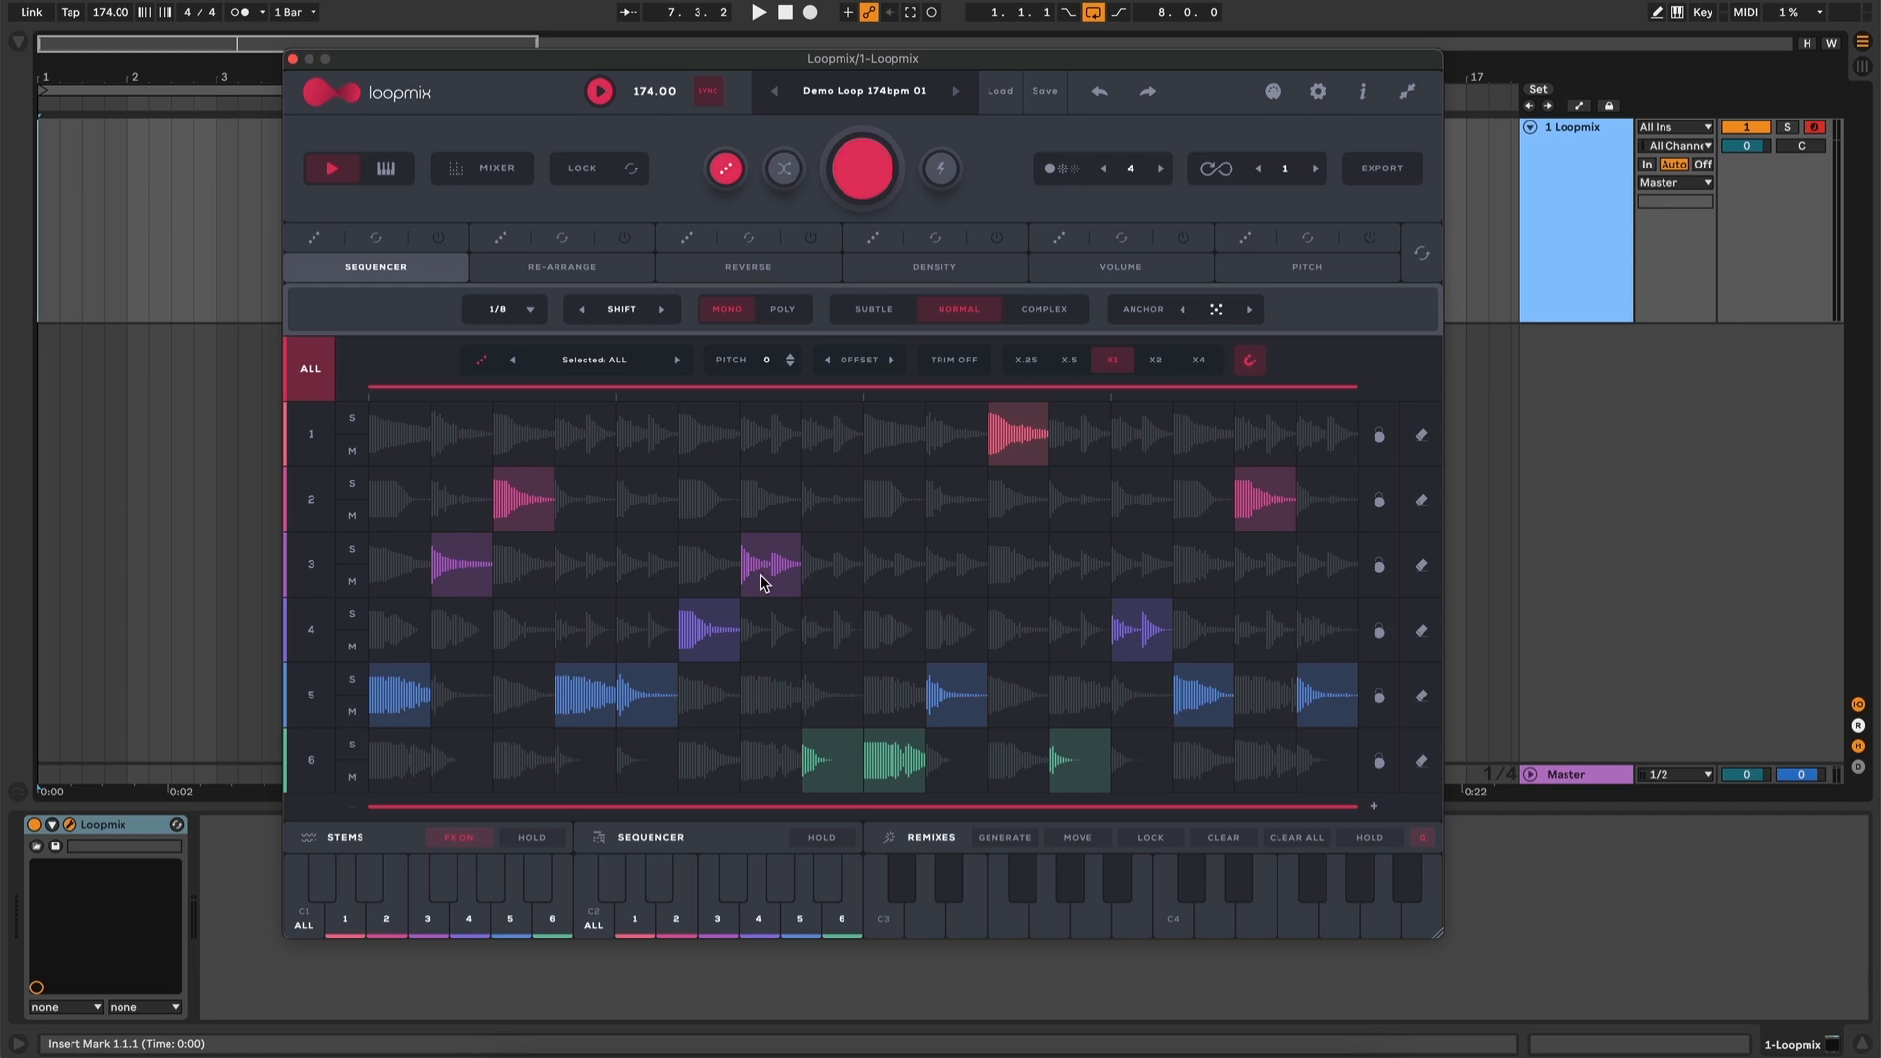
{"action": "left_click", "coordinate": [1100, 89]}
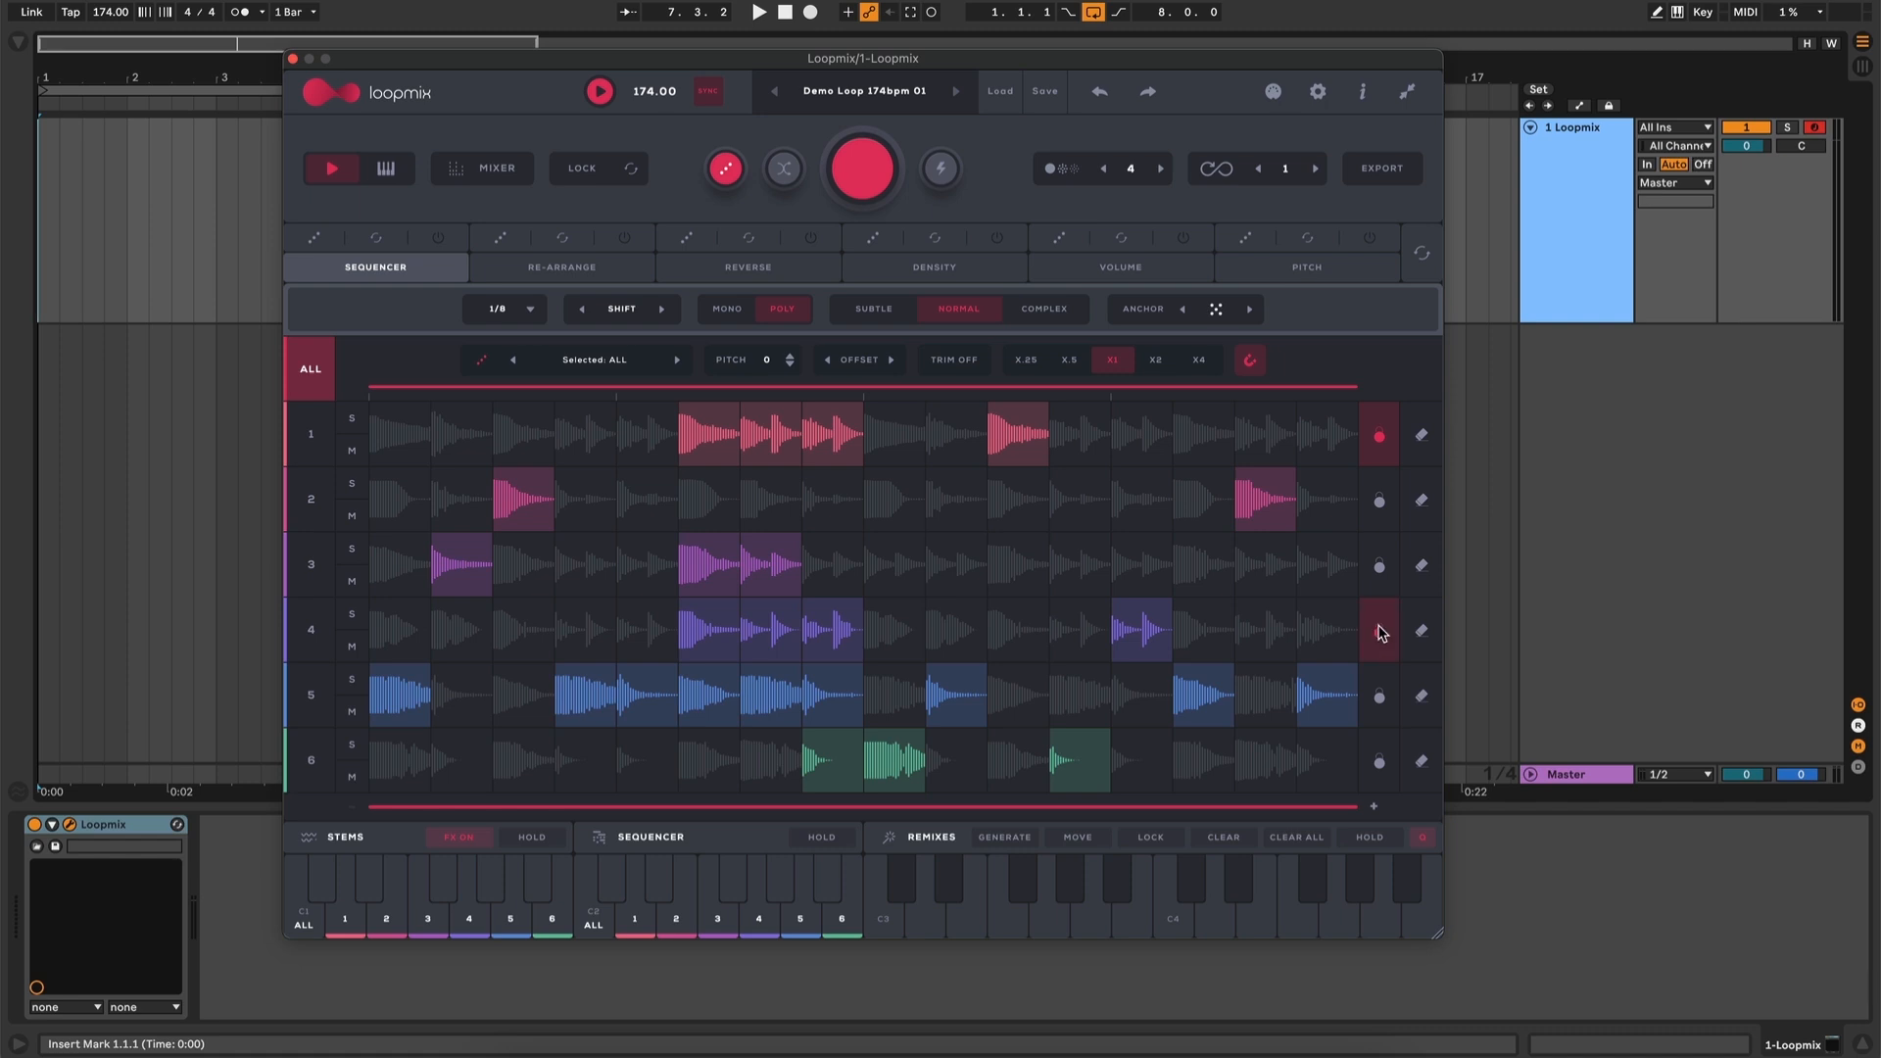
{"action": "left_click", "coordinate": [742, 312]}
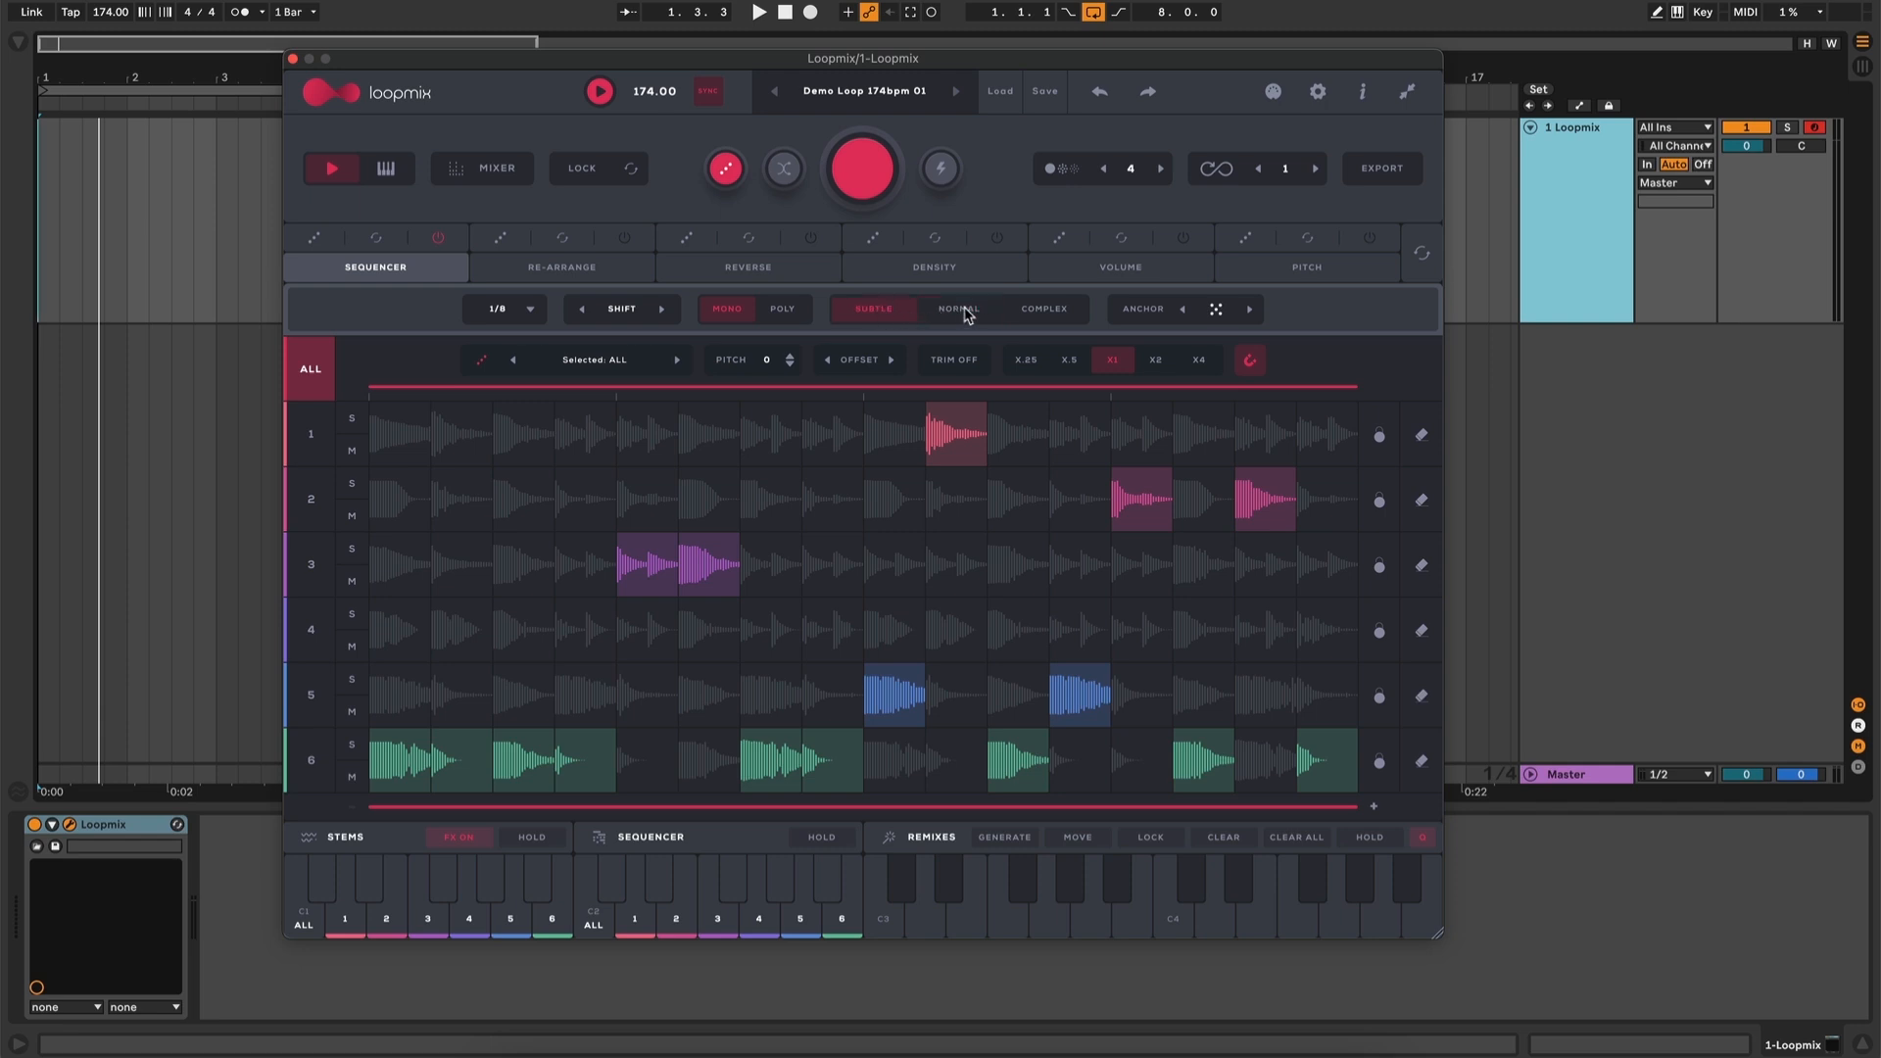
Try the Complex option, set the randomization to Subtle, and randomize the sequencer pattern three times during playback
{"action": "left_click", "coordinate": [1044, 310]}
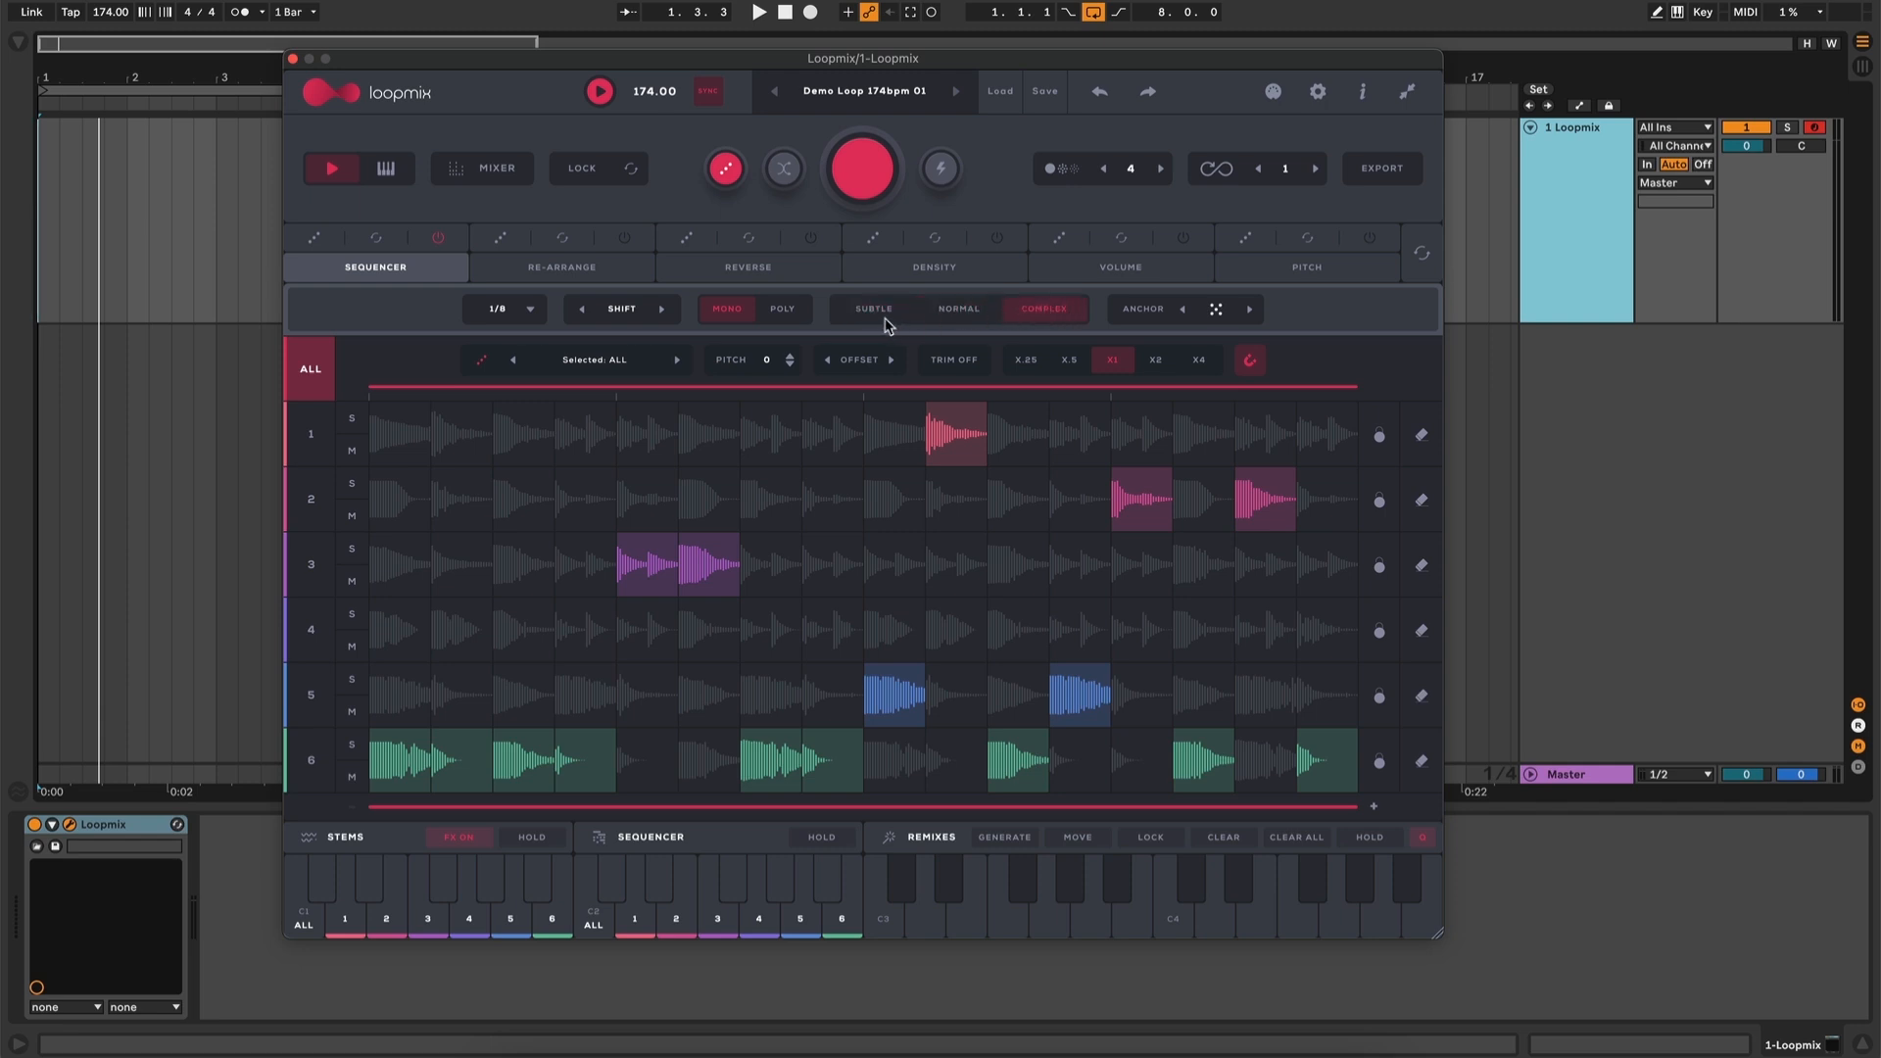
{"action": "left_click", "coordinate": [884, 322]}
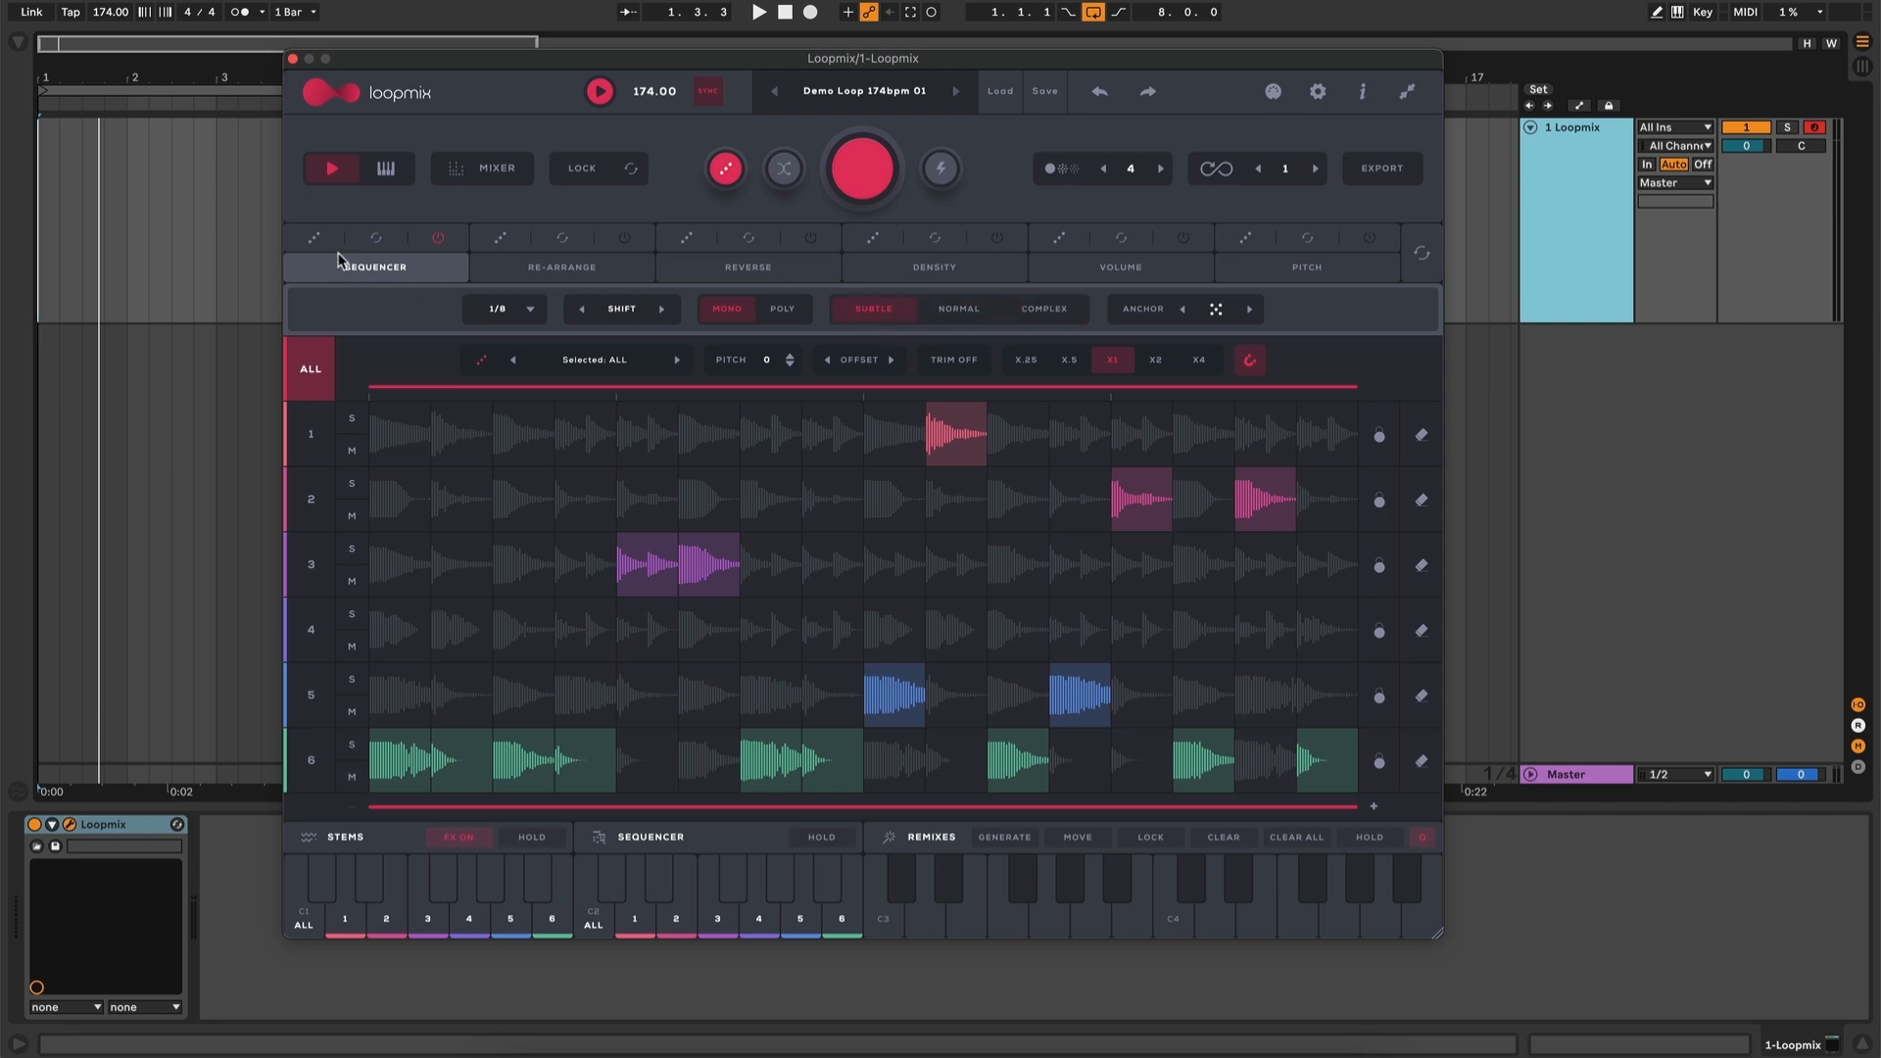
{"action": "key", "text": "space"}
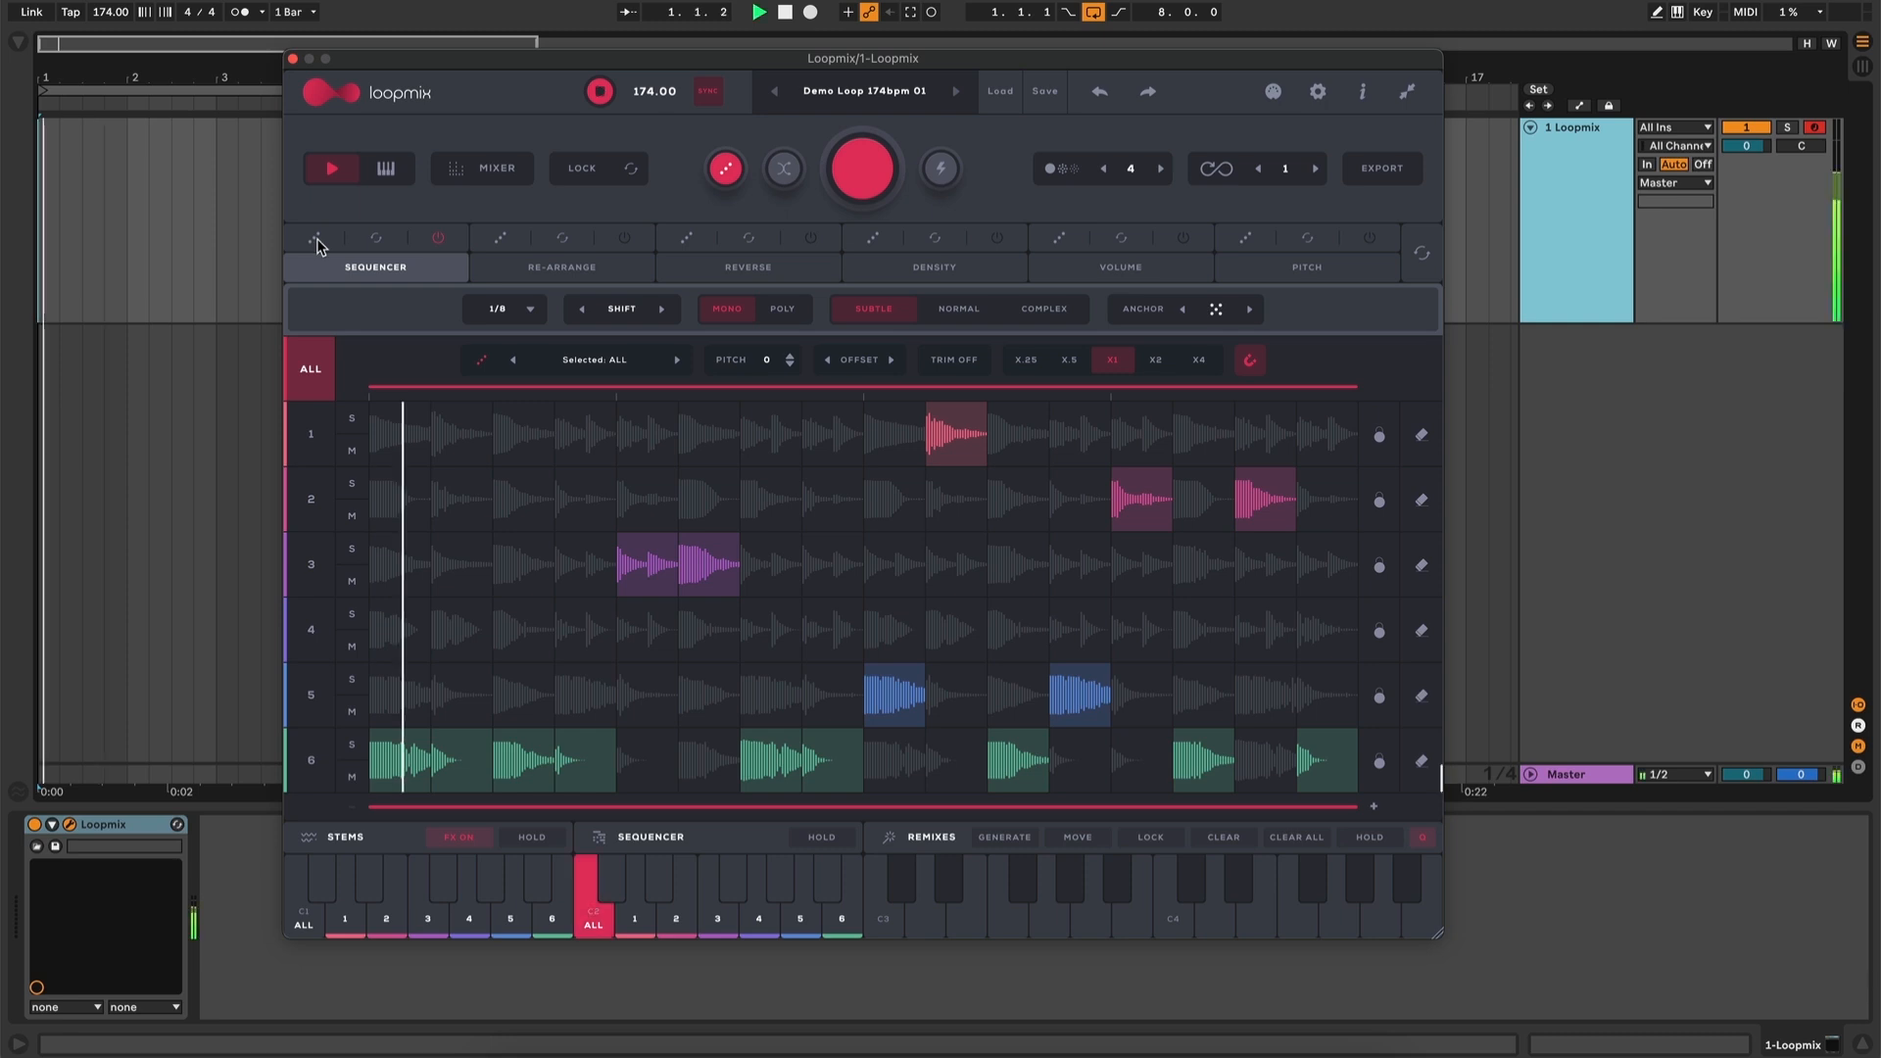
{"action": "left_click", "coordinate": [318, 241]}
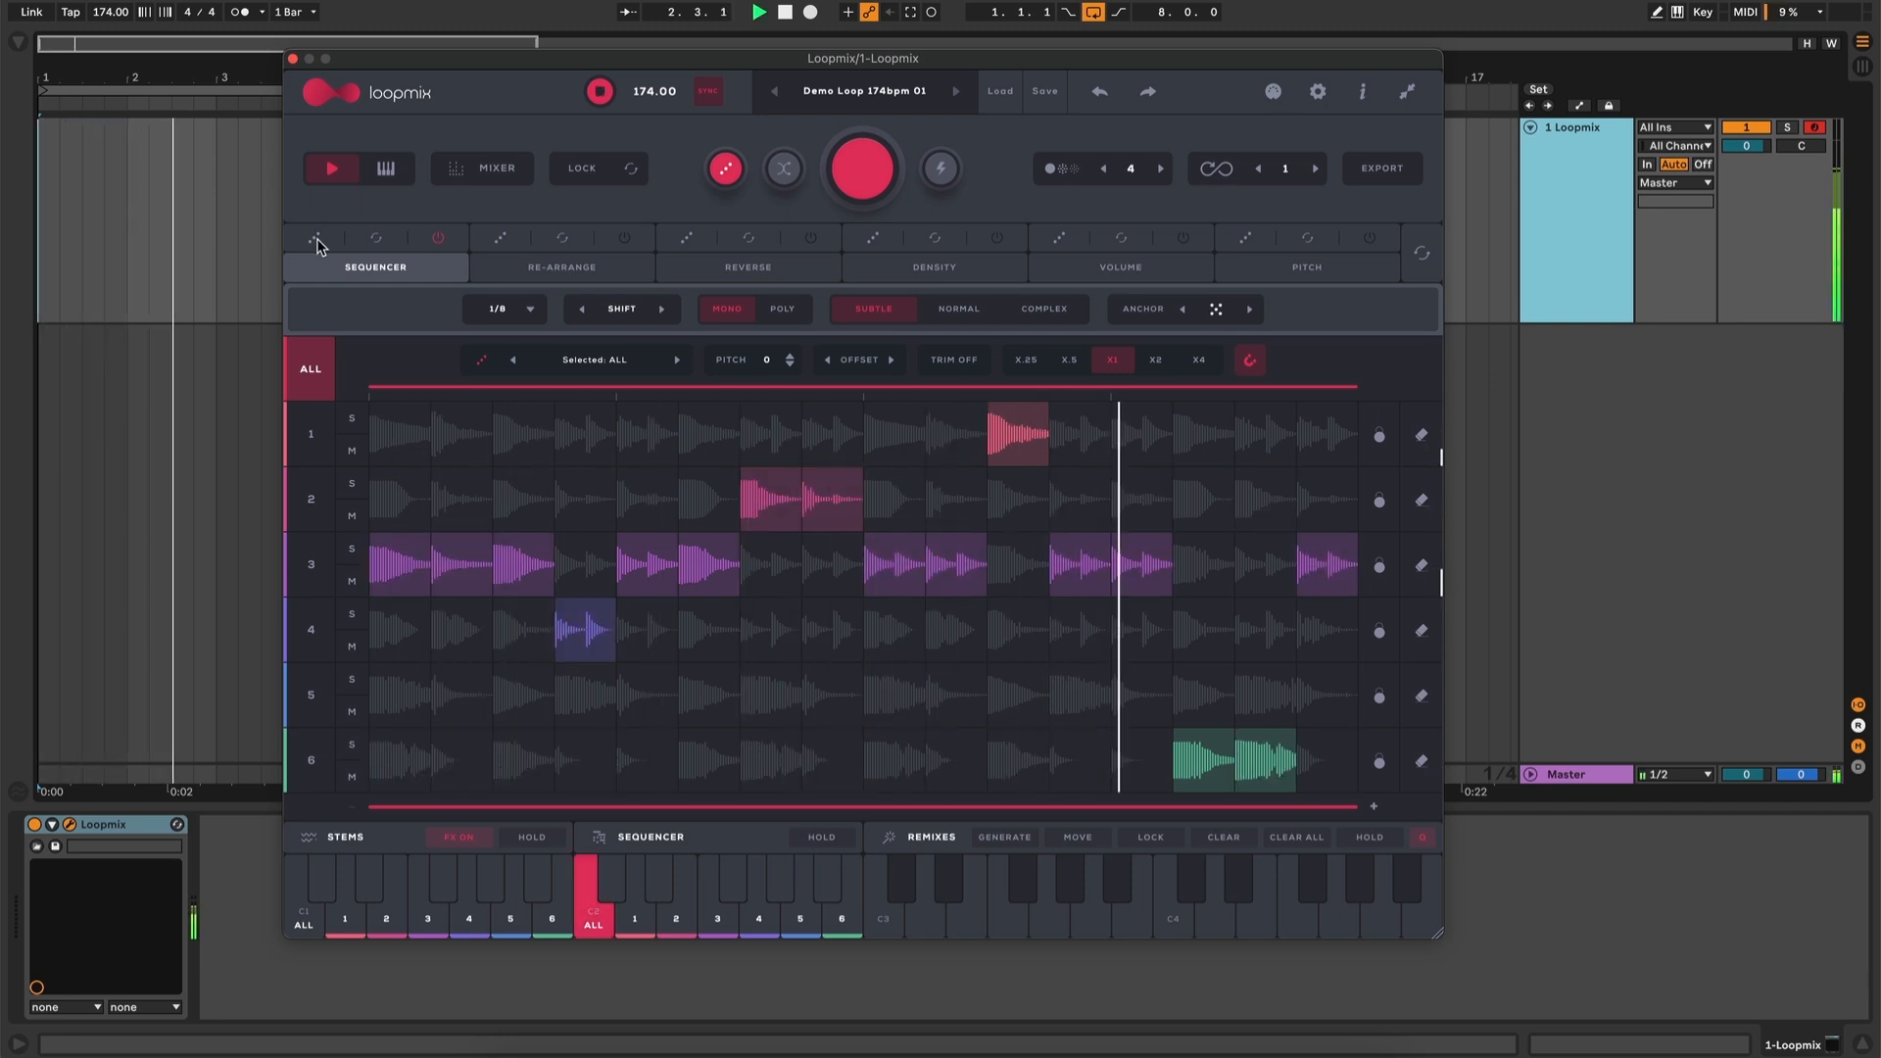
{"action": "left_click", "coordinate": [317, 241]}
{"action": "left_click", "coordinate": [318, 241]}
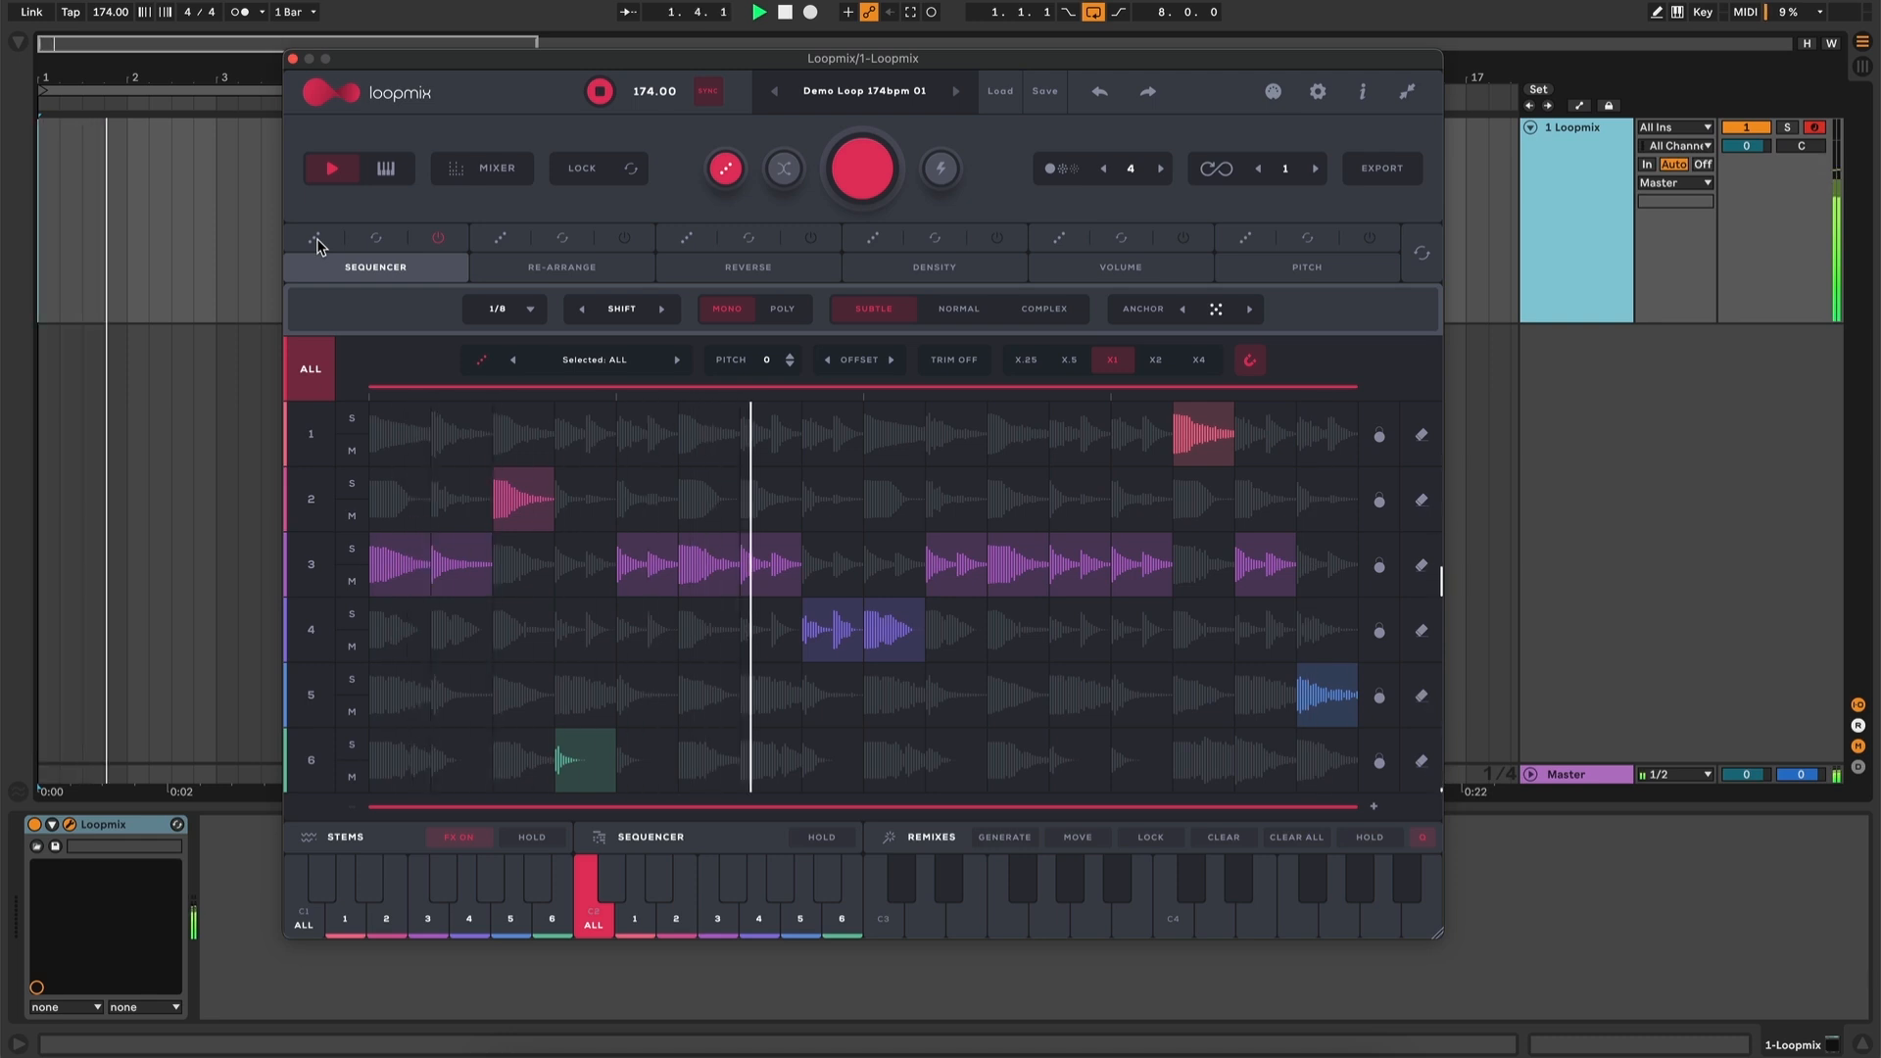
{"action": "key", "text": "space"}
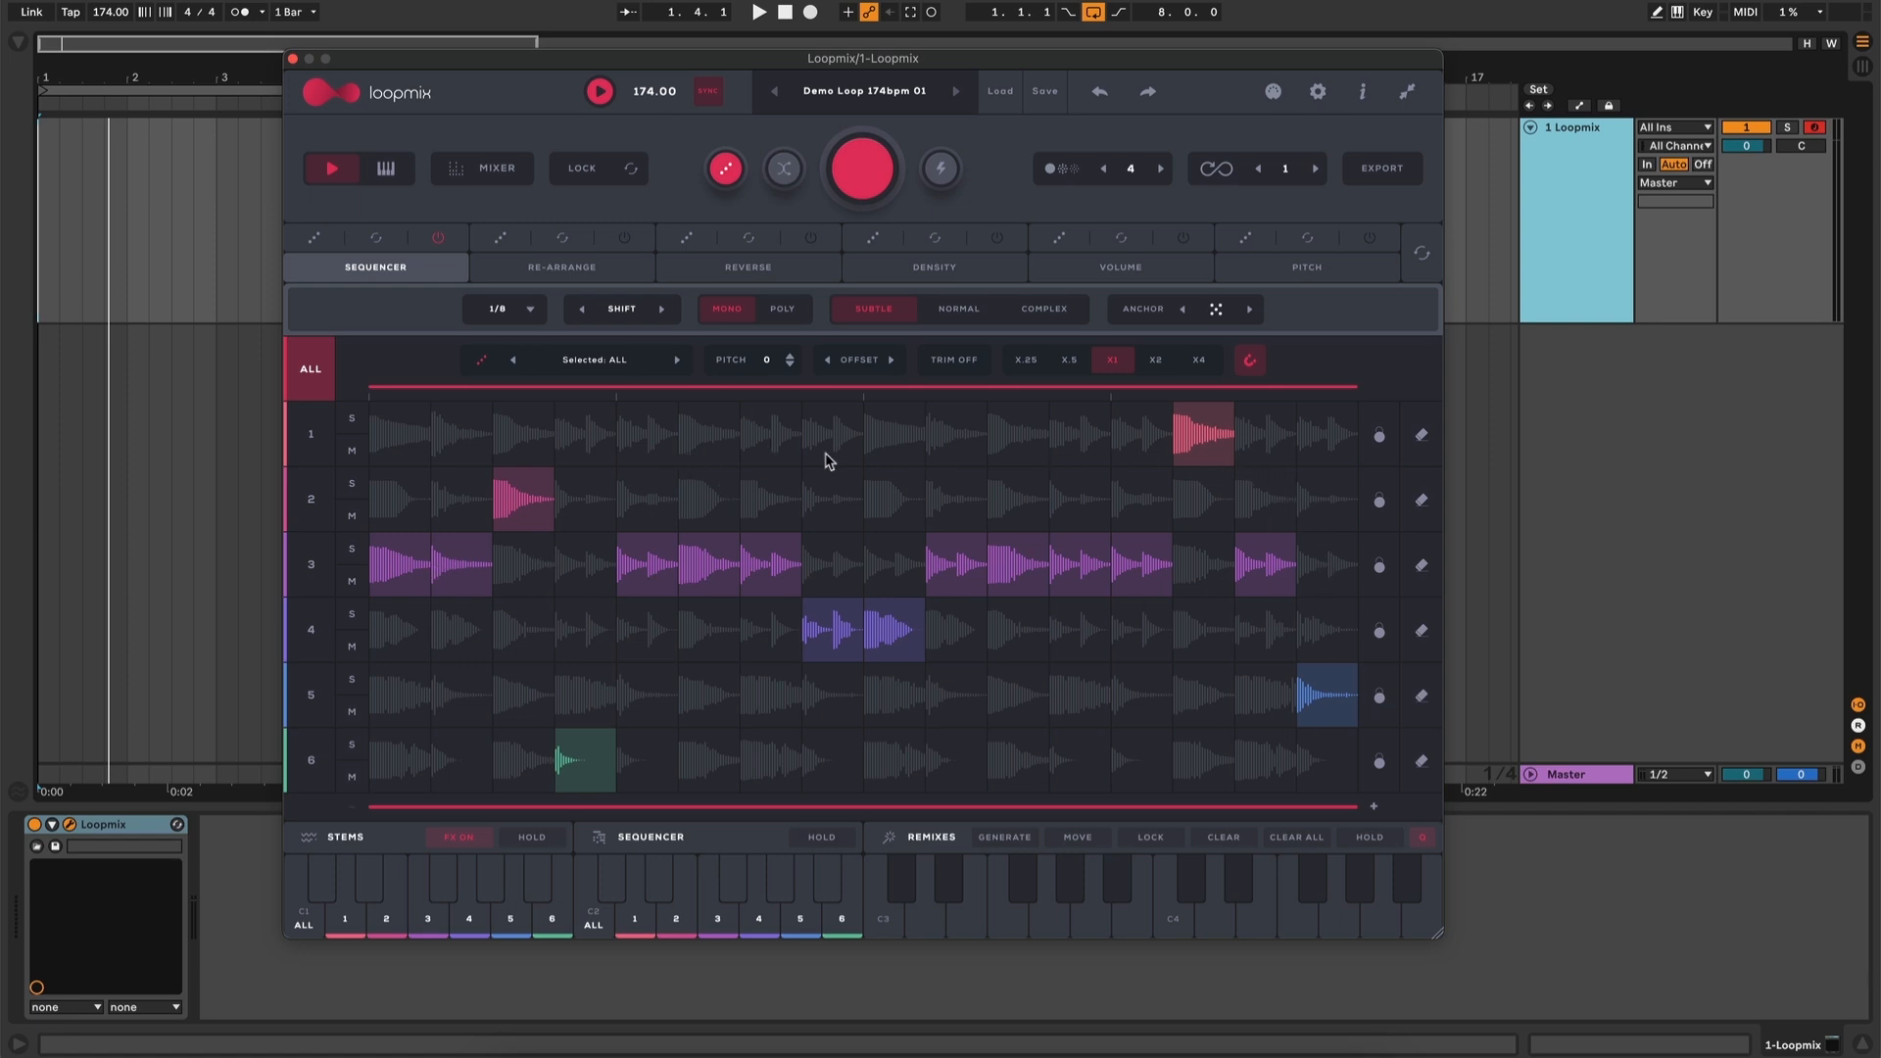
Play the loop again, randomize the sequencer pattern six times with the Subtle option, and stop playback
{"action": "key", "text": "space"}
{"action": "left_click", "coordinate": [315, 239]}
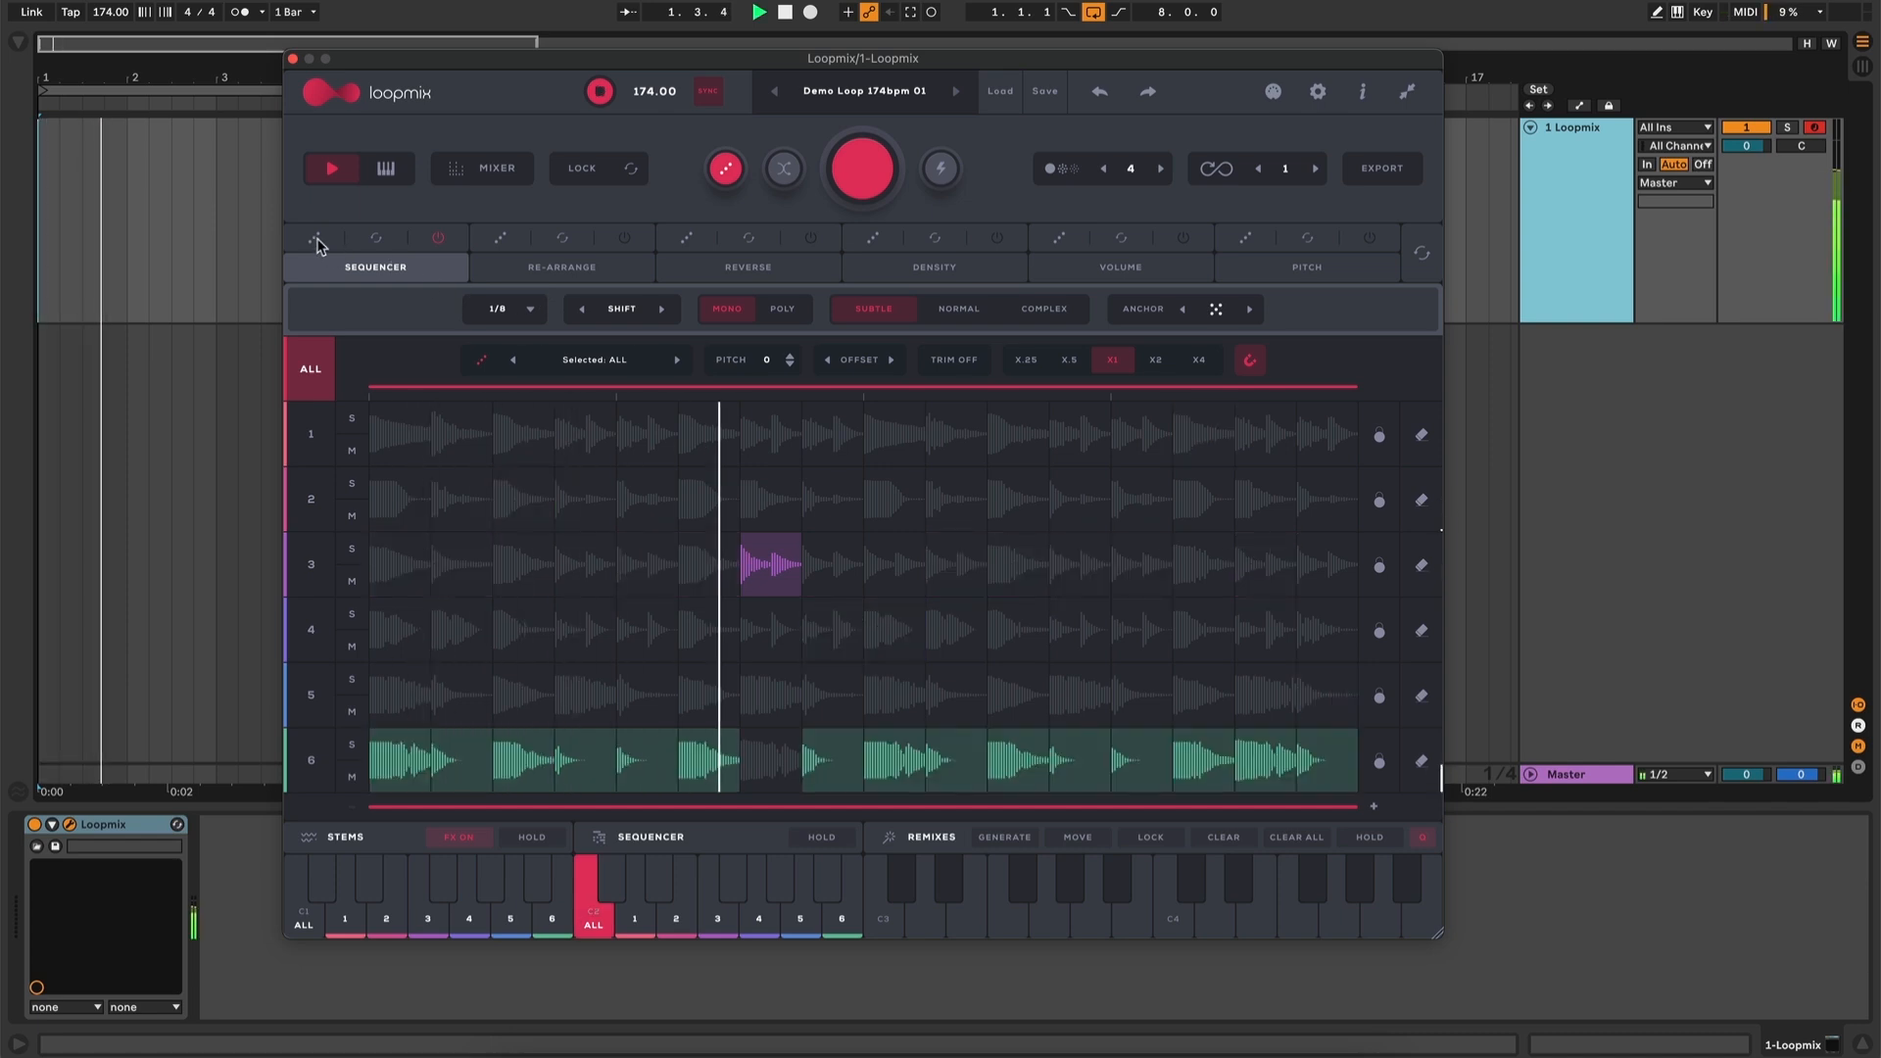
{"action": "left_click", "coordinate": [314, 239]}
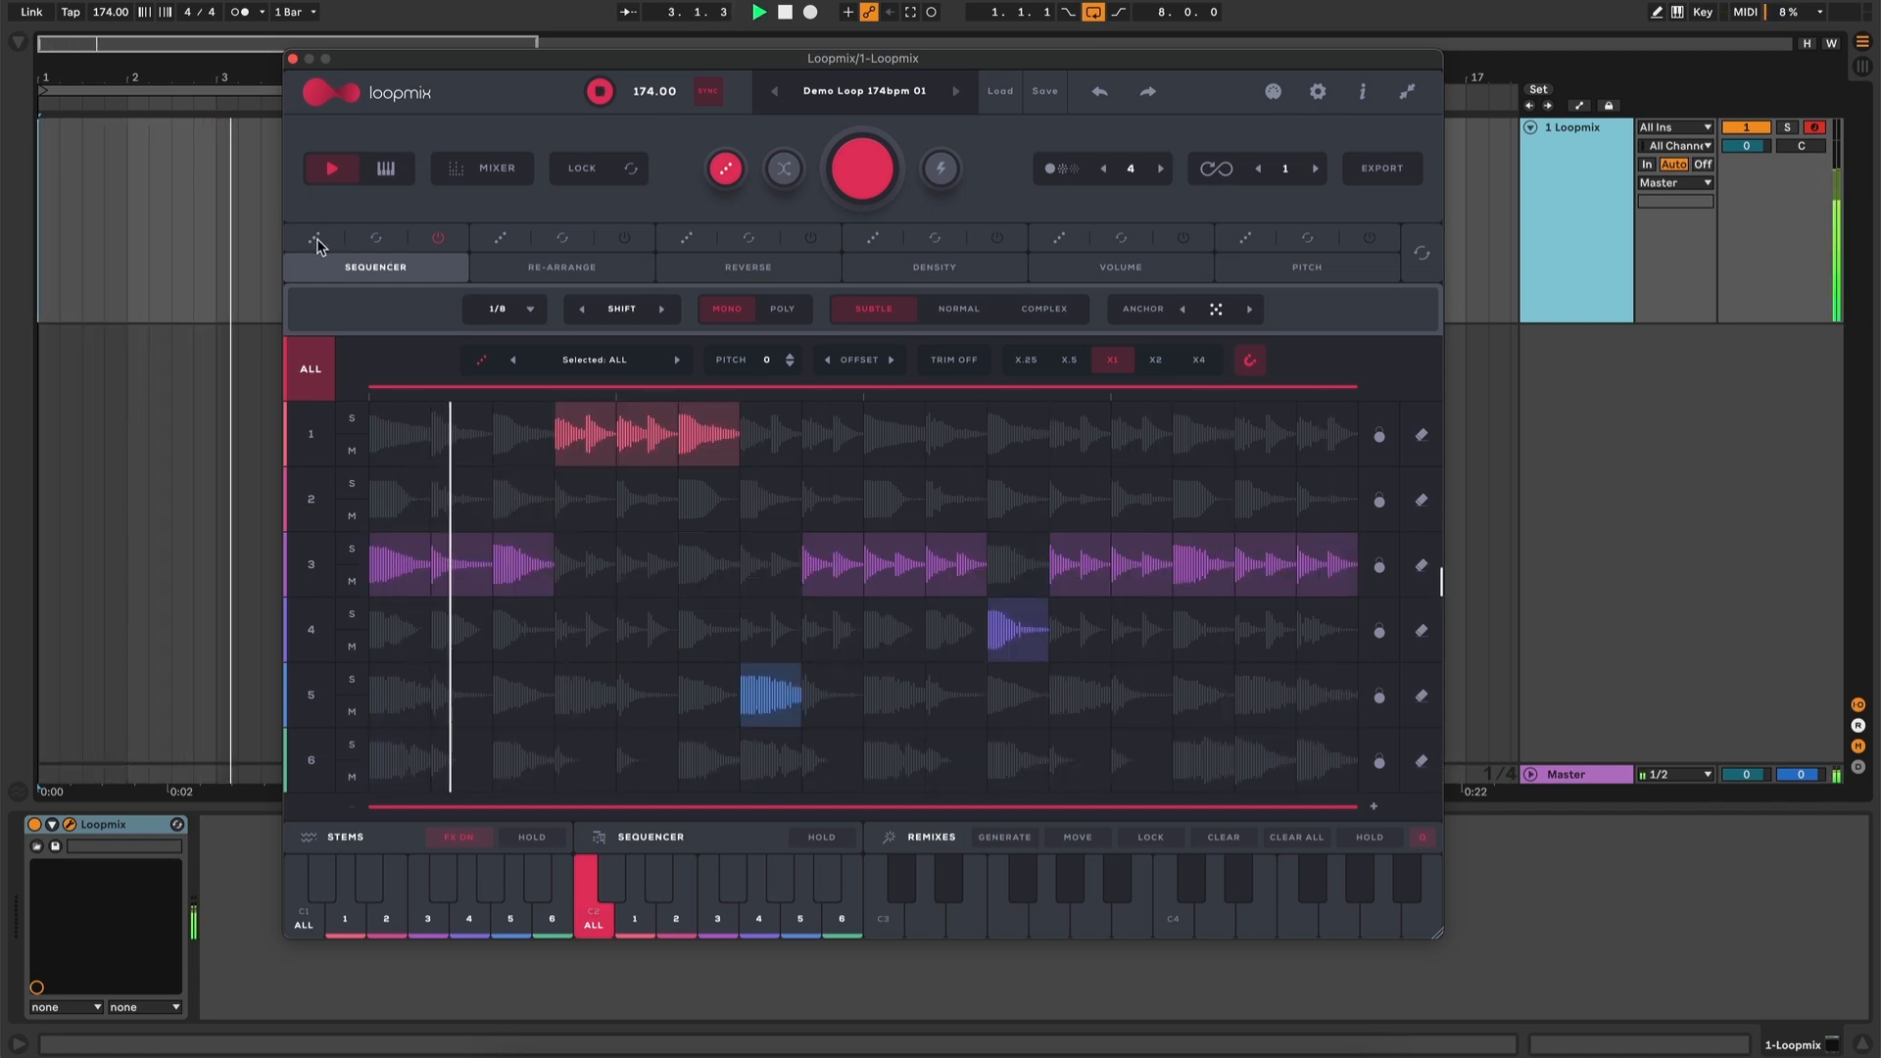
{"action": "left_click", "coordinate": [315, 239]}
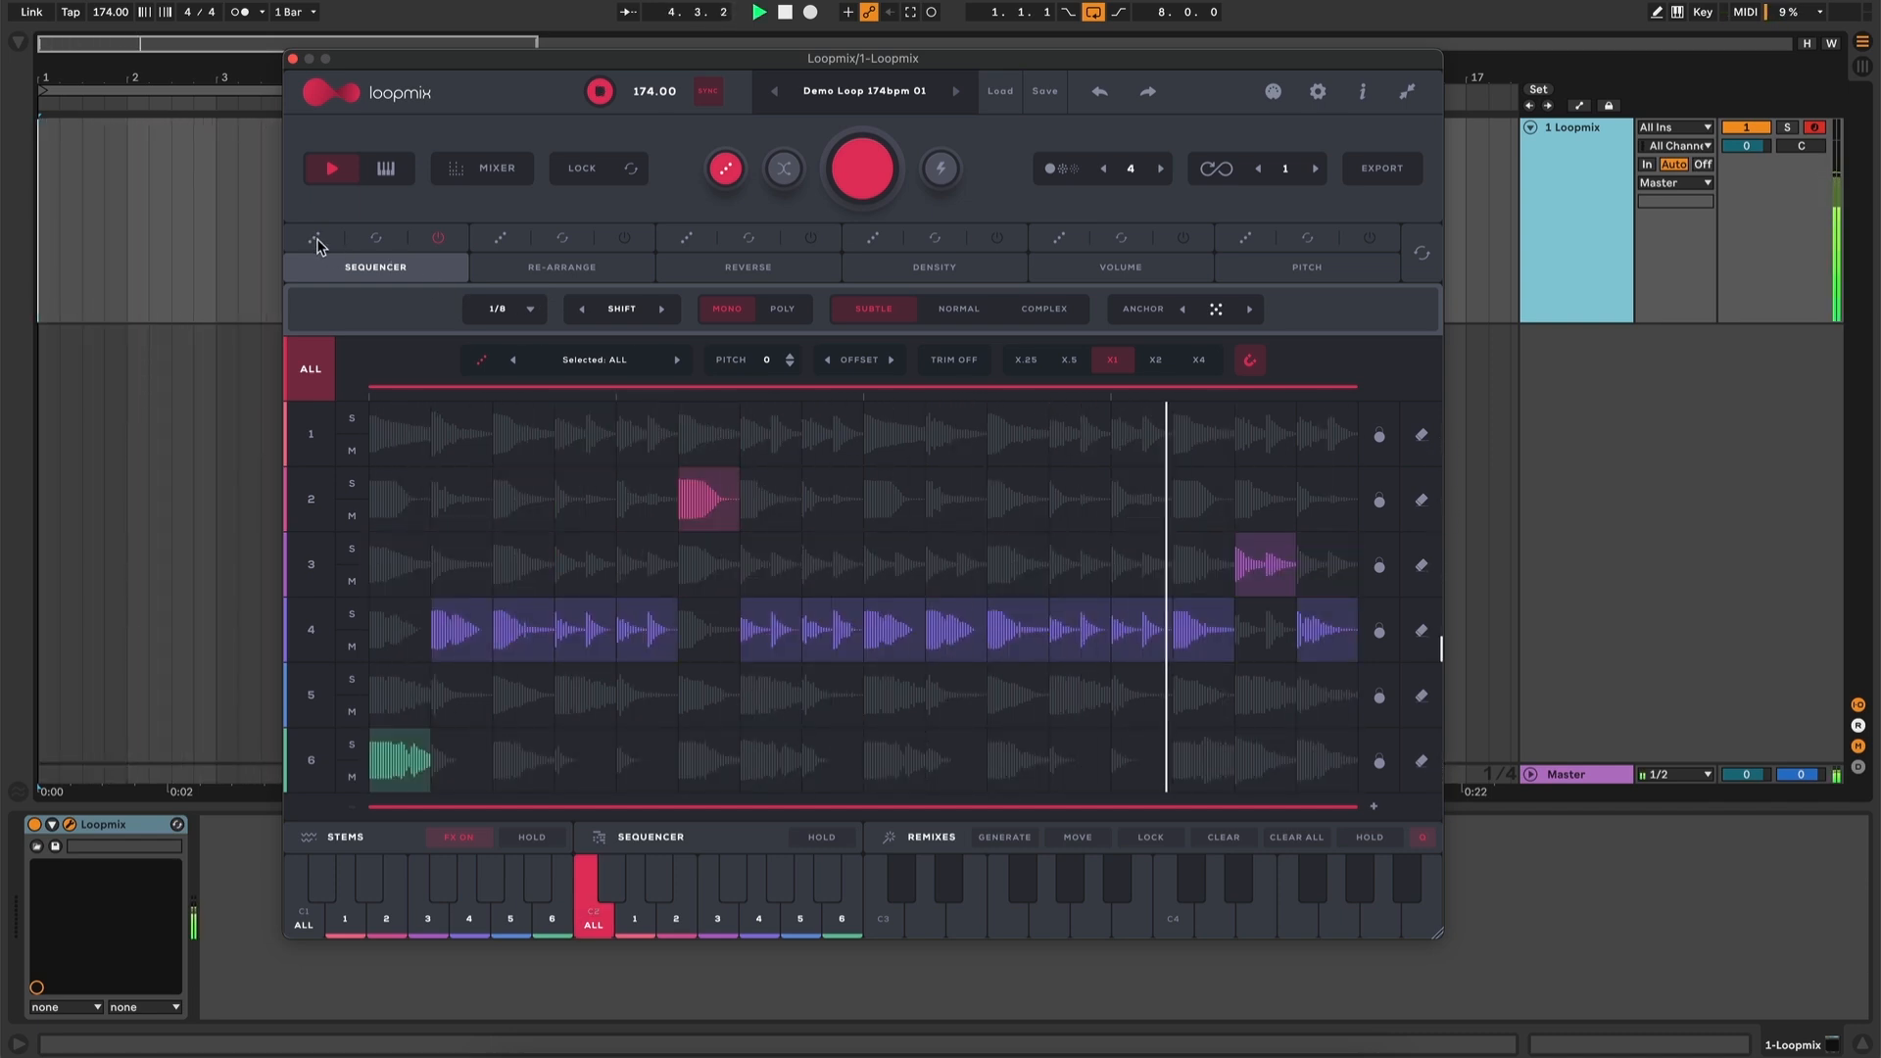
{"action": "left_click", "coordinate": [314, 239]}
{"action": "left_click", "coordinate": [314, 239]}
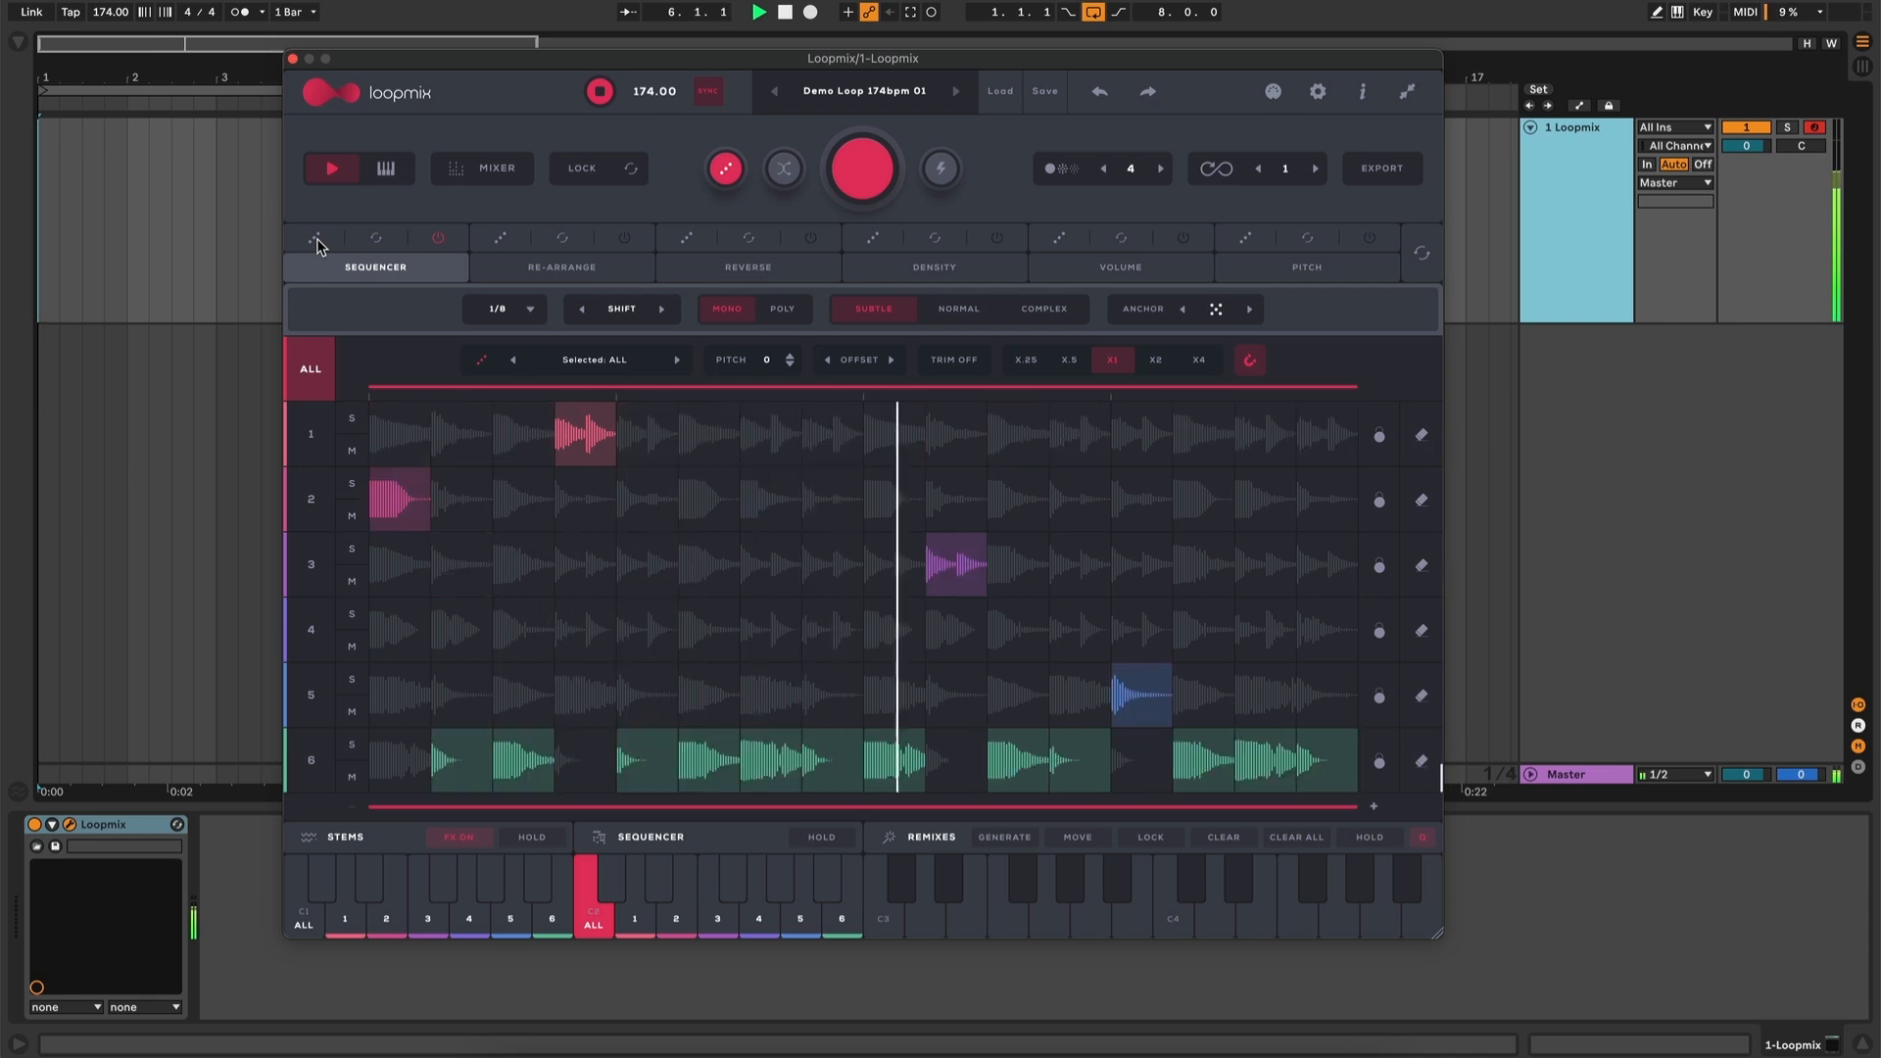
{"action": "left_click", "coordinate": [315, 240]}
{"action": "key", "text": "space"}
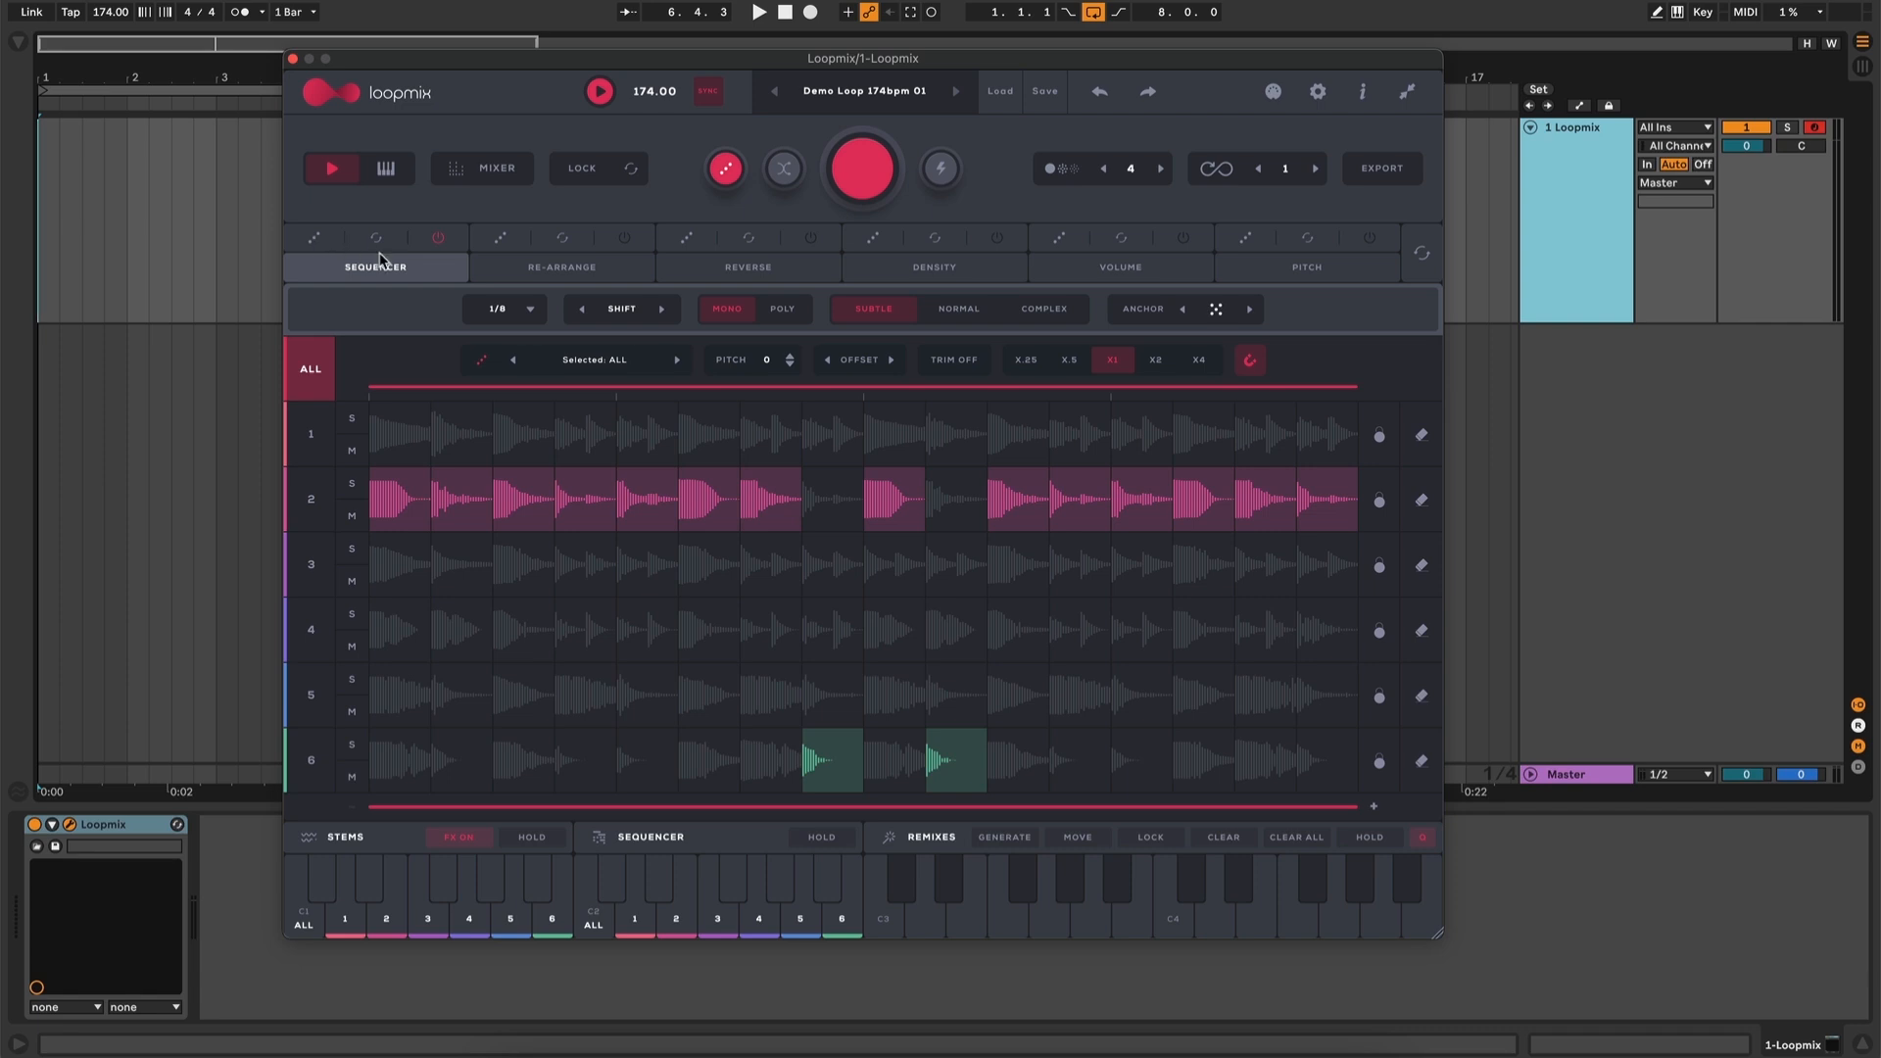
Set the sequencer randomization to Normal, randomize the pattern several times during playback, and stop playback
{"action": "left_click", "coordinate": [959, 310]}
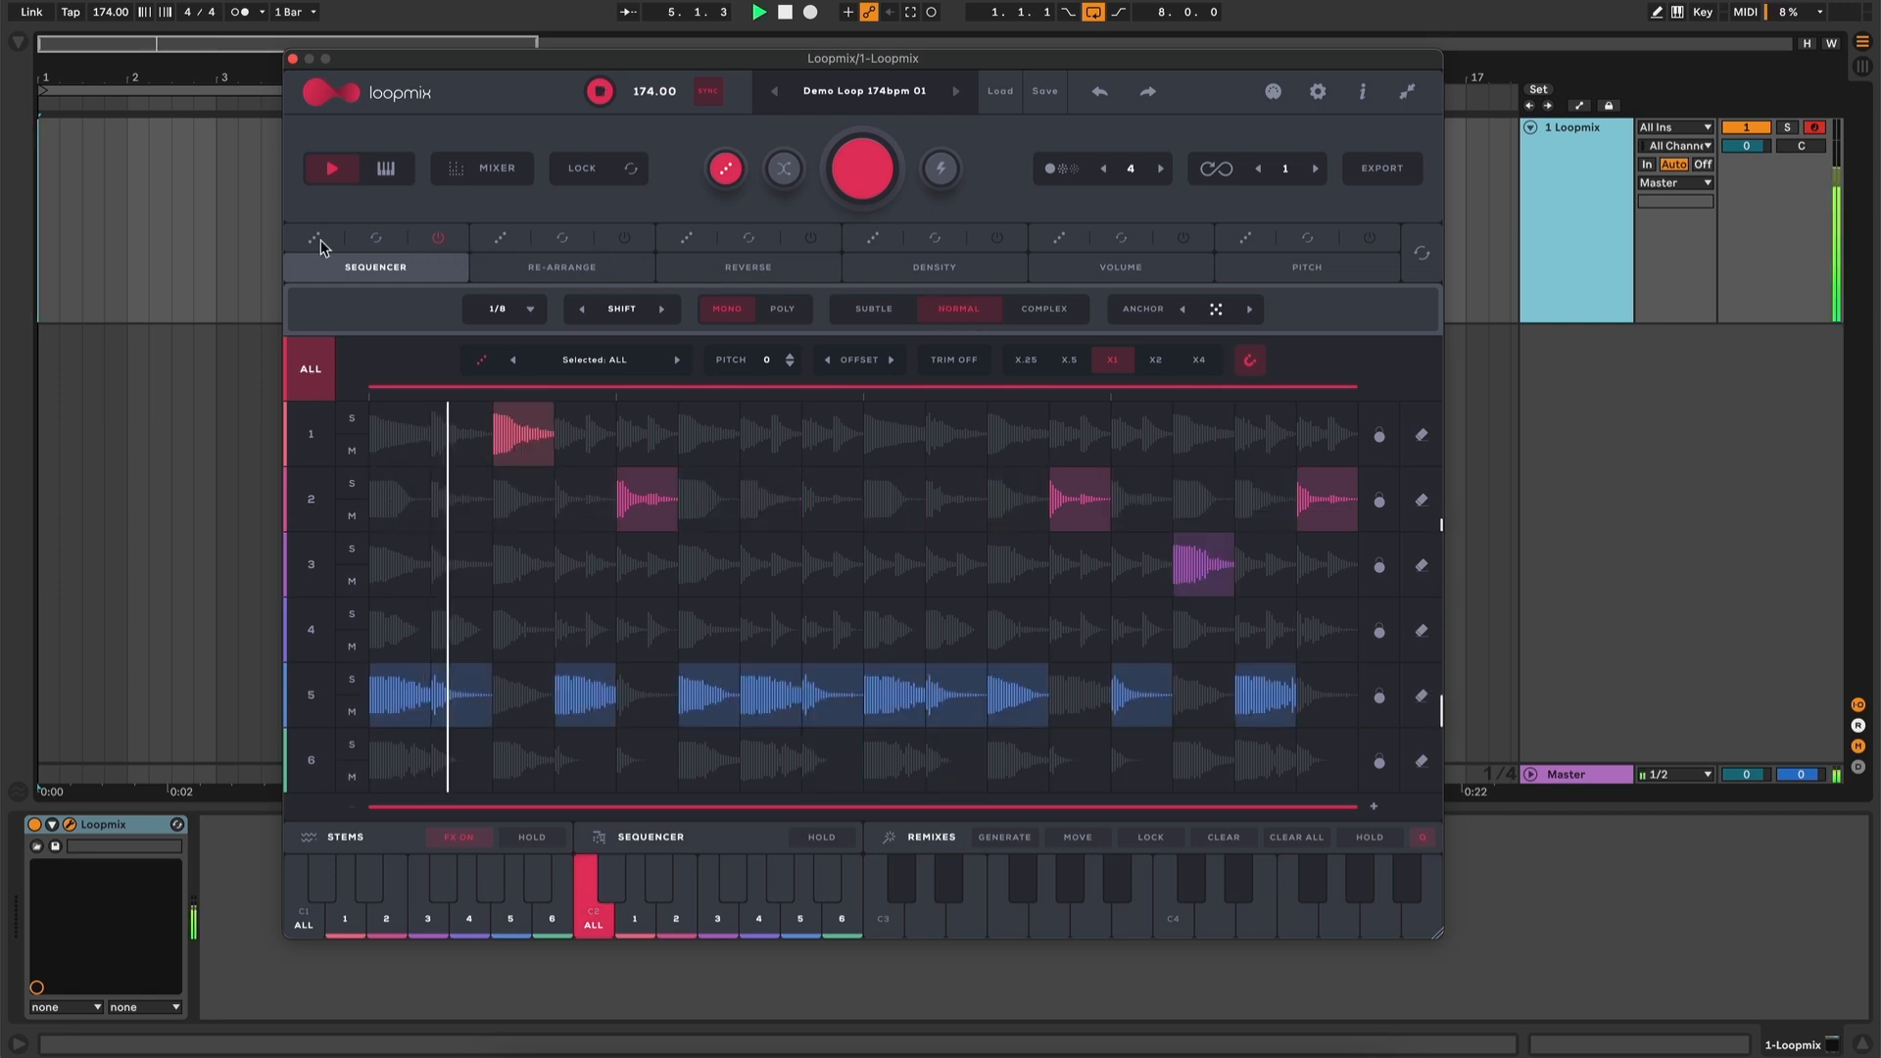
{"action": "left_click", "coordinate": [319, 240]}
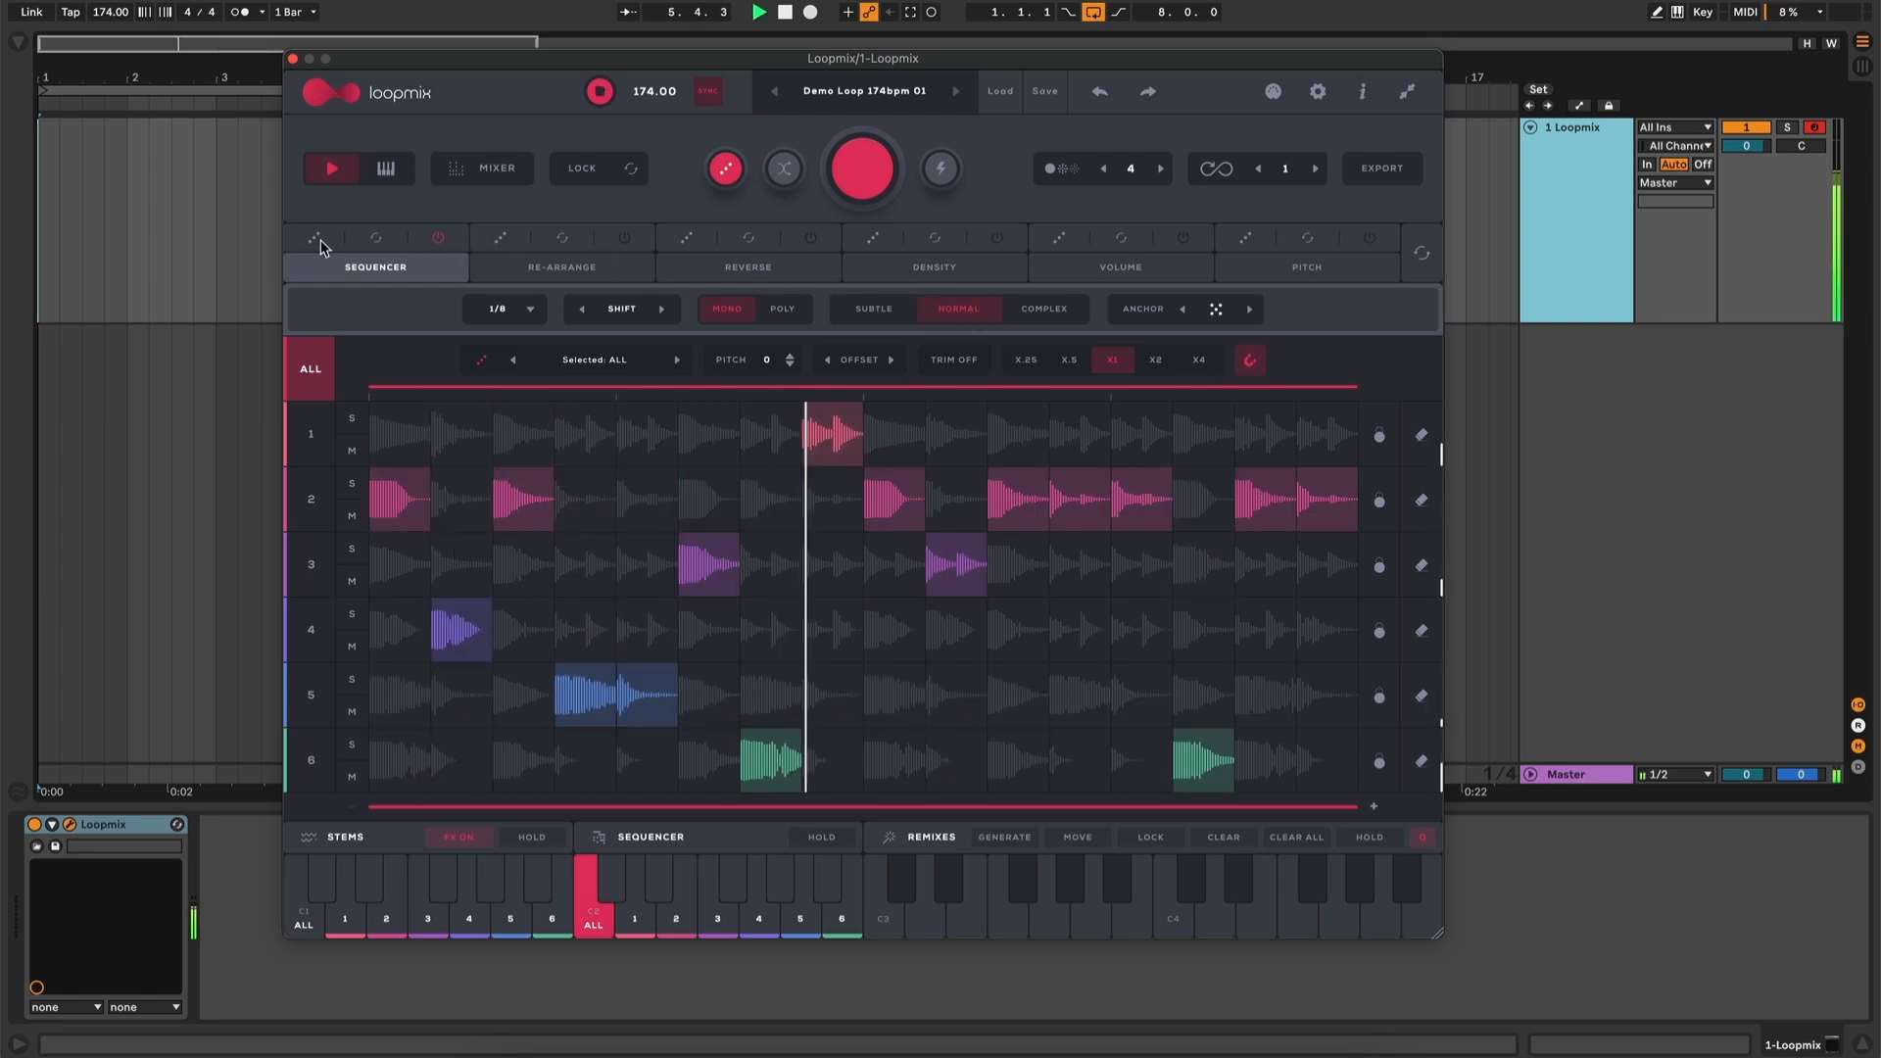
{"action": "left_click", "coordinate": [320, 240]}
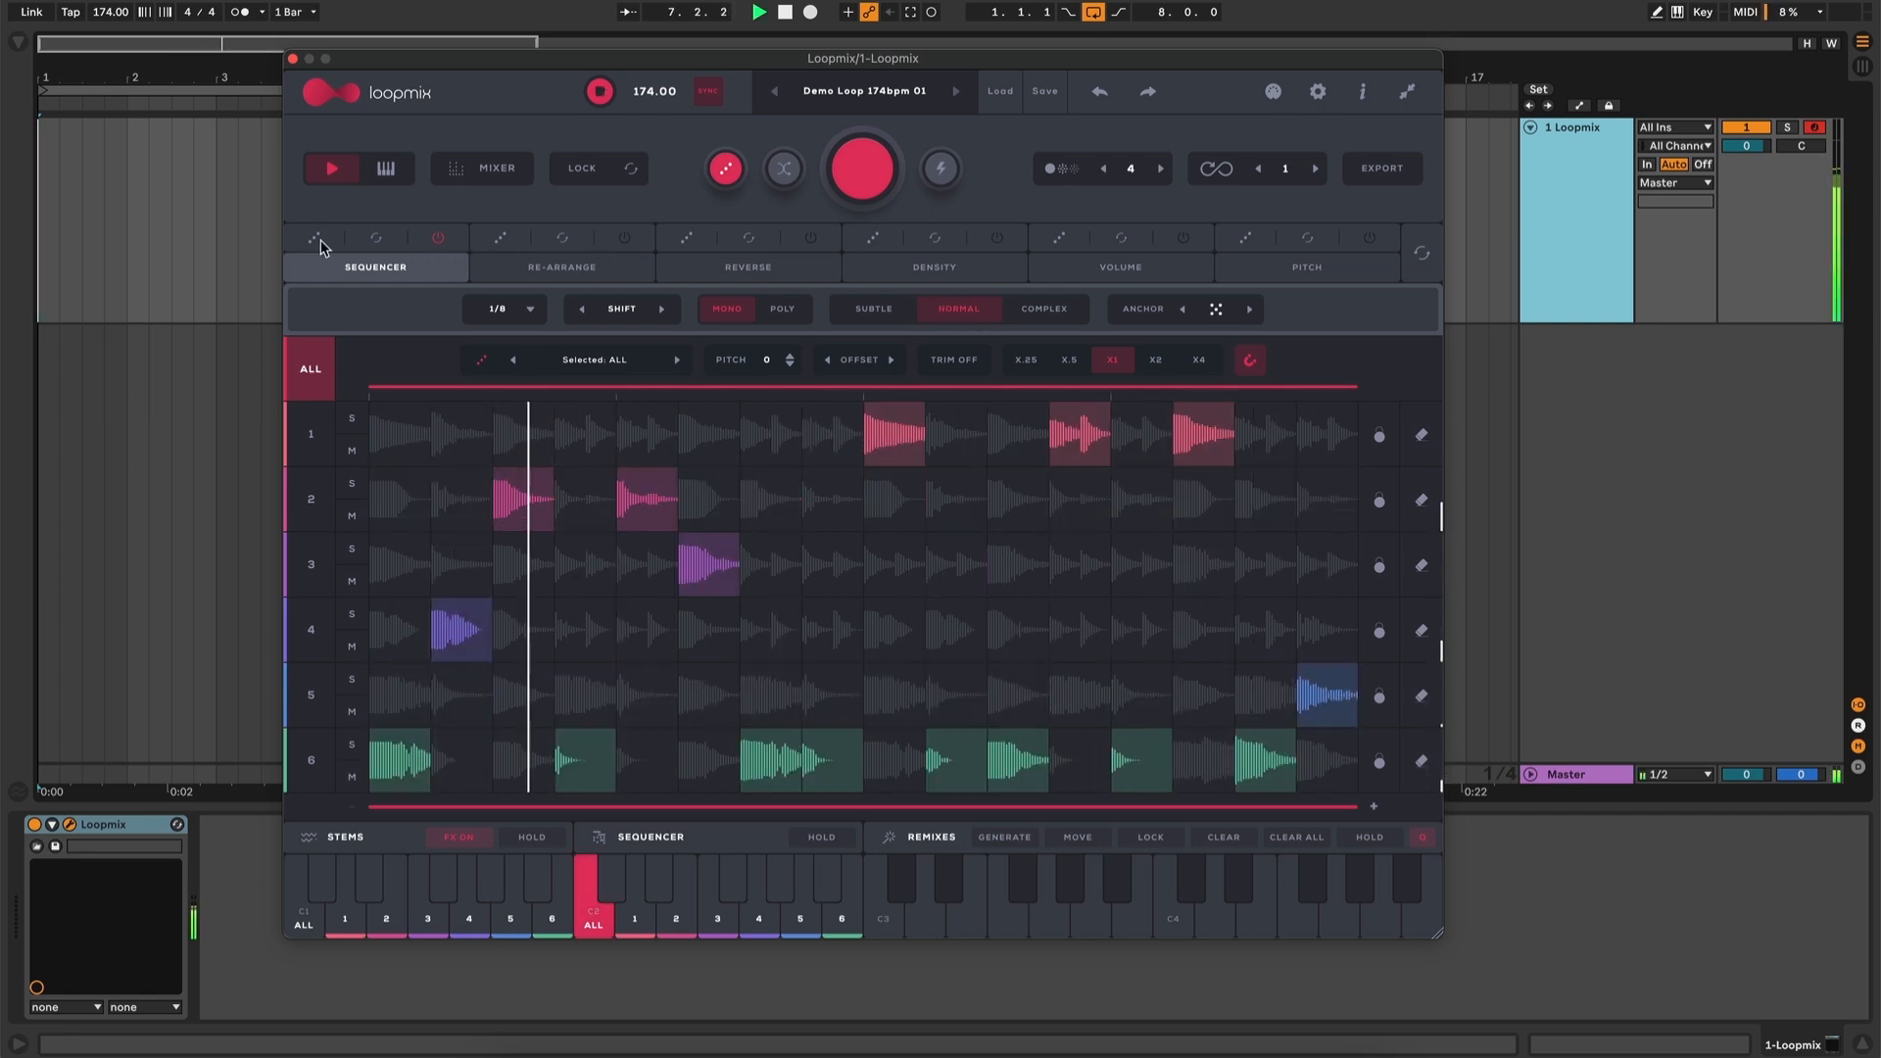
{"action": "left_click", "coordinate": [319, 240]}
{"action": "left_click", "coordinate": [320, 240]}
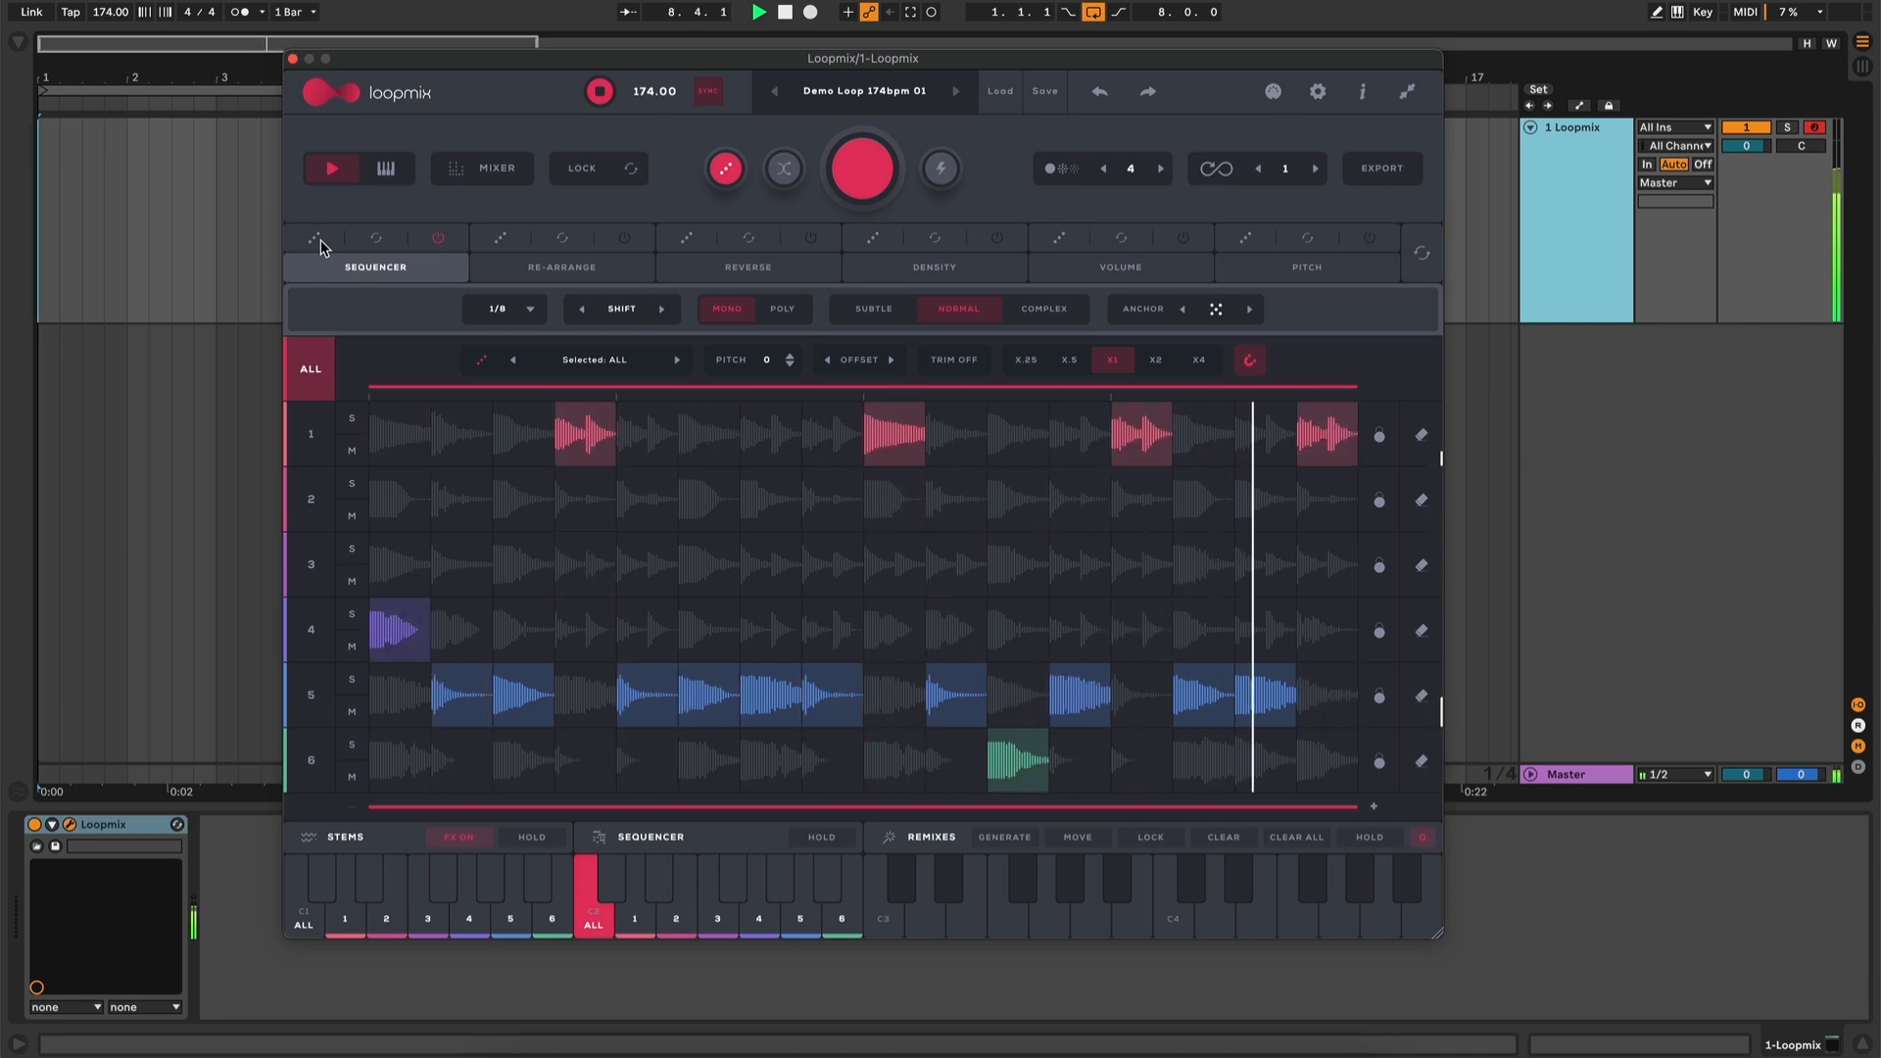
{"action": "key", "text": "space"}
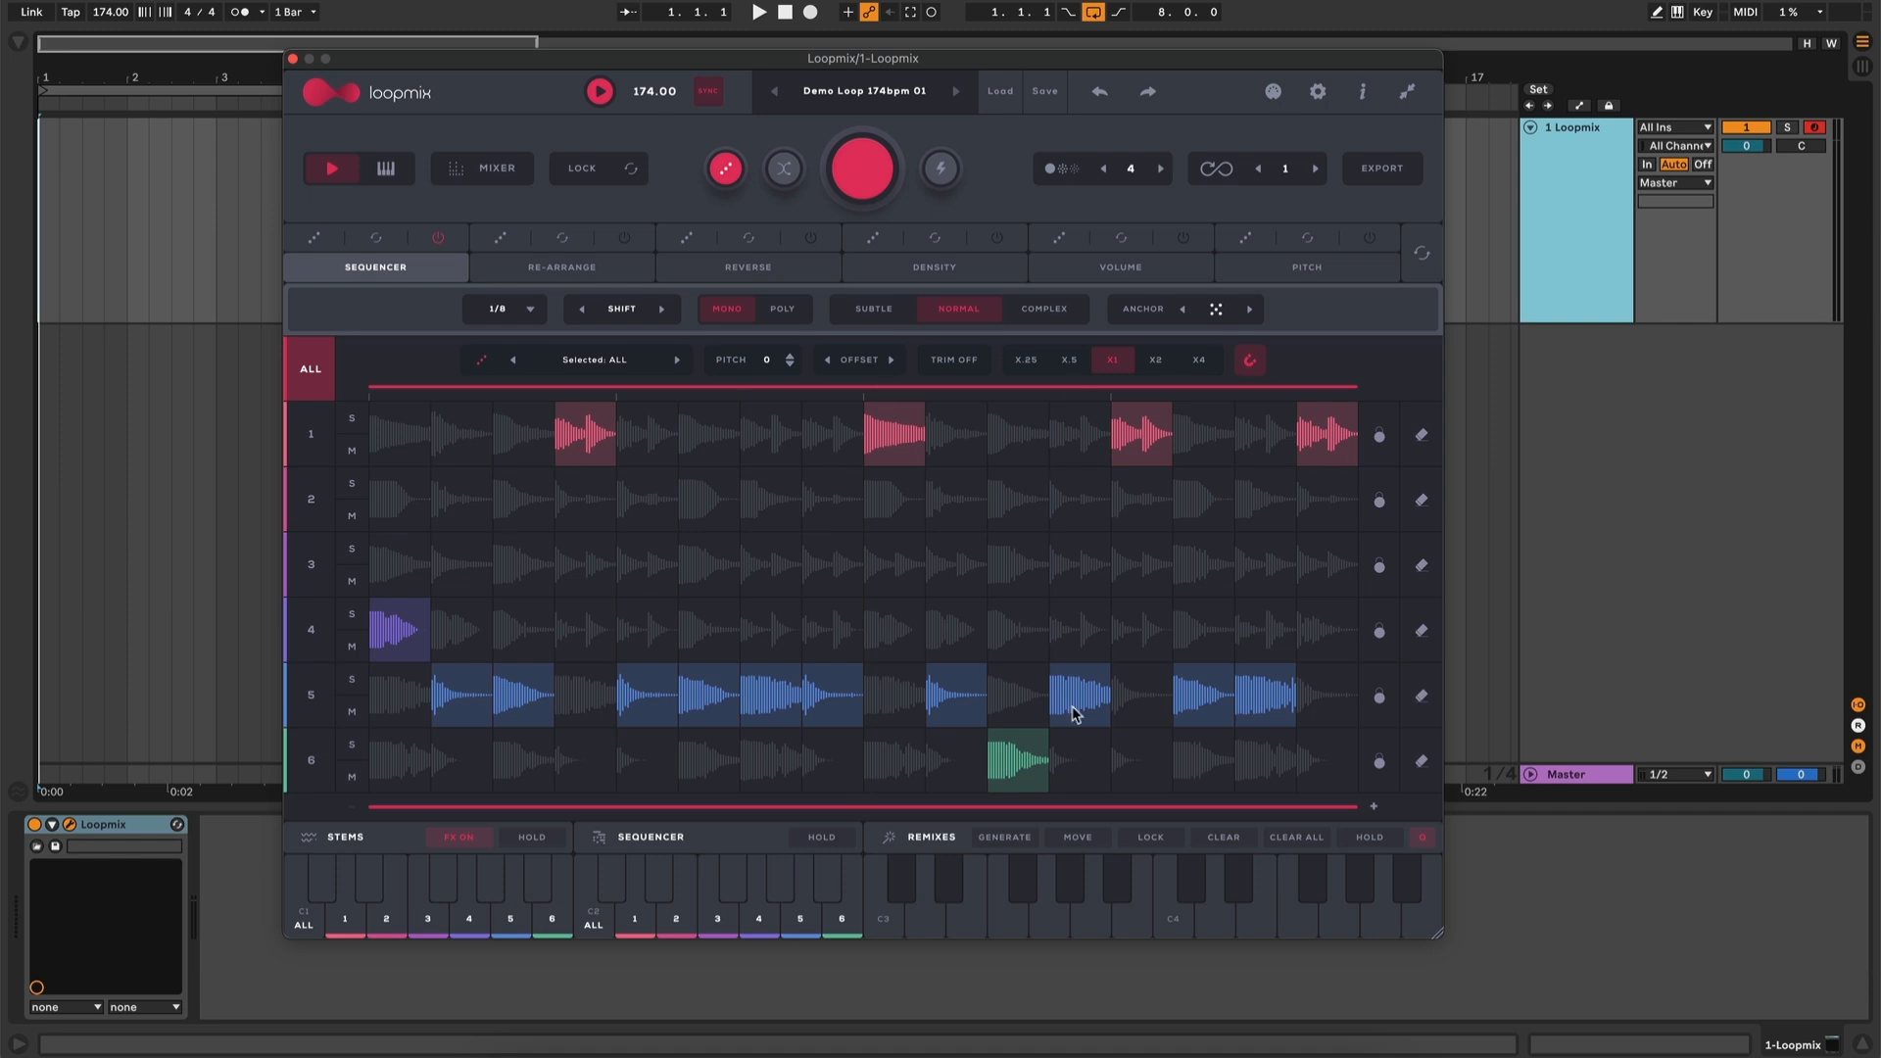
Set the sequencer randomization to Complex and generate several patterns during playback
{"action": "left_click", "coordinate": [1022, 316]}
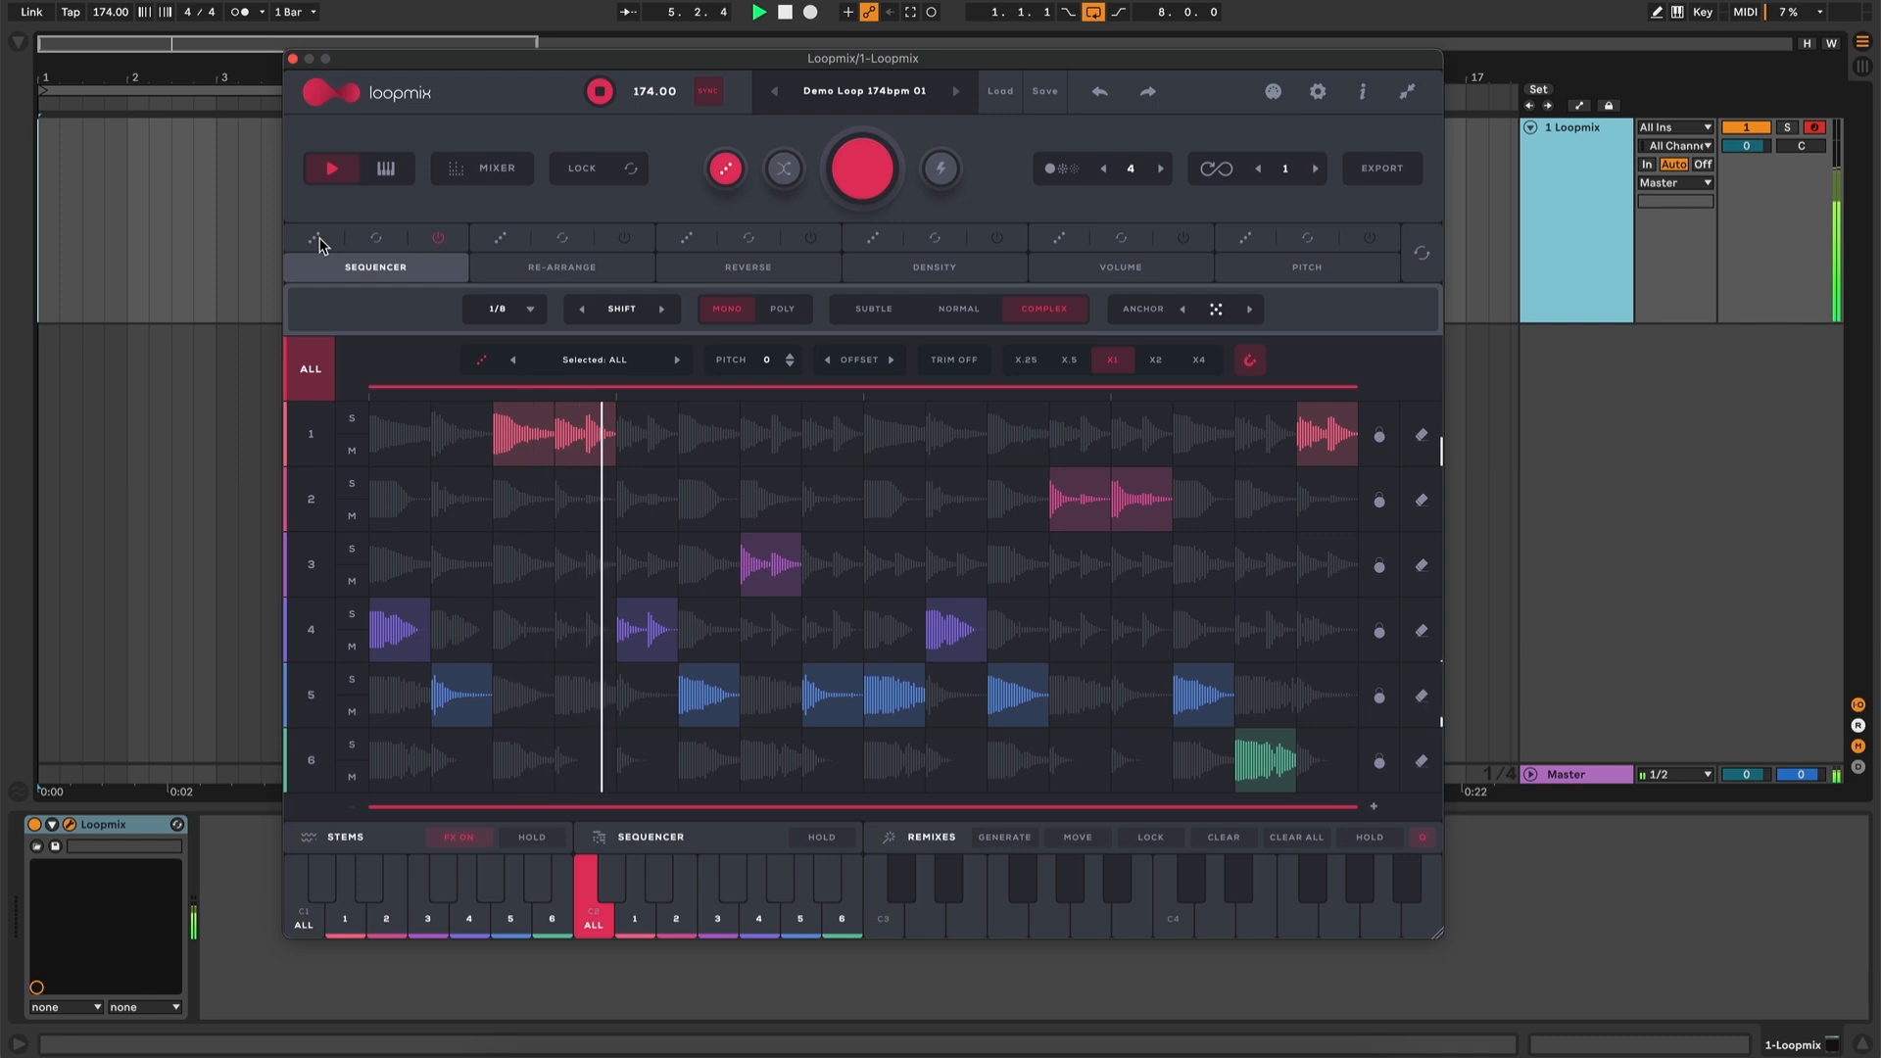
{"action": "left_click", "coordinate": [319, 239]}
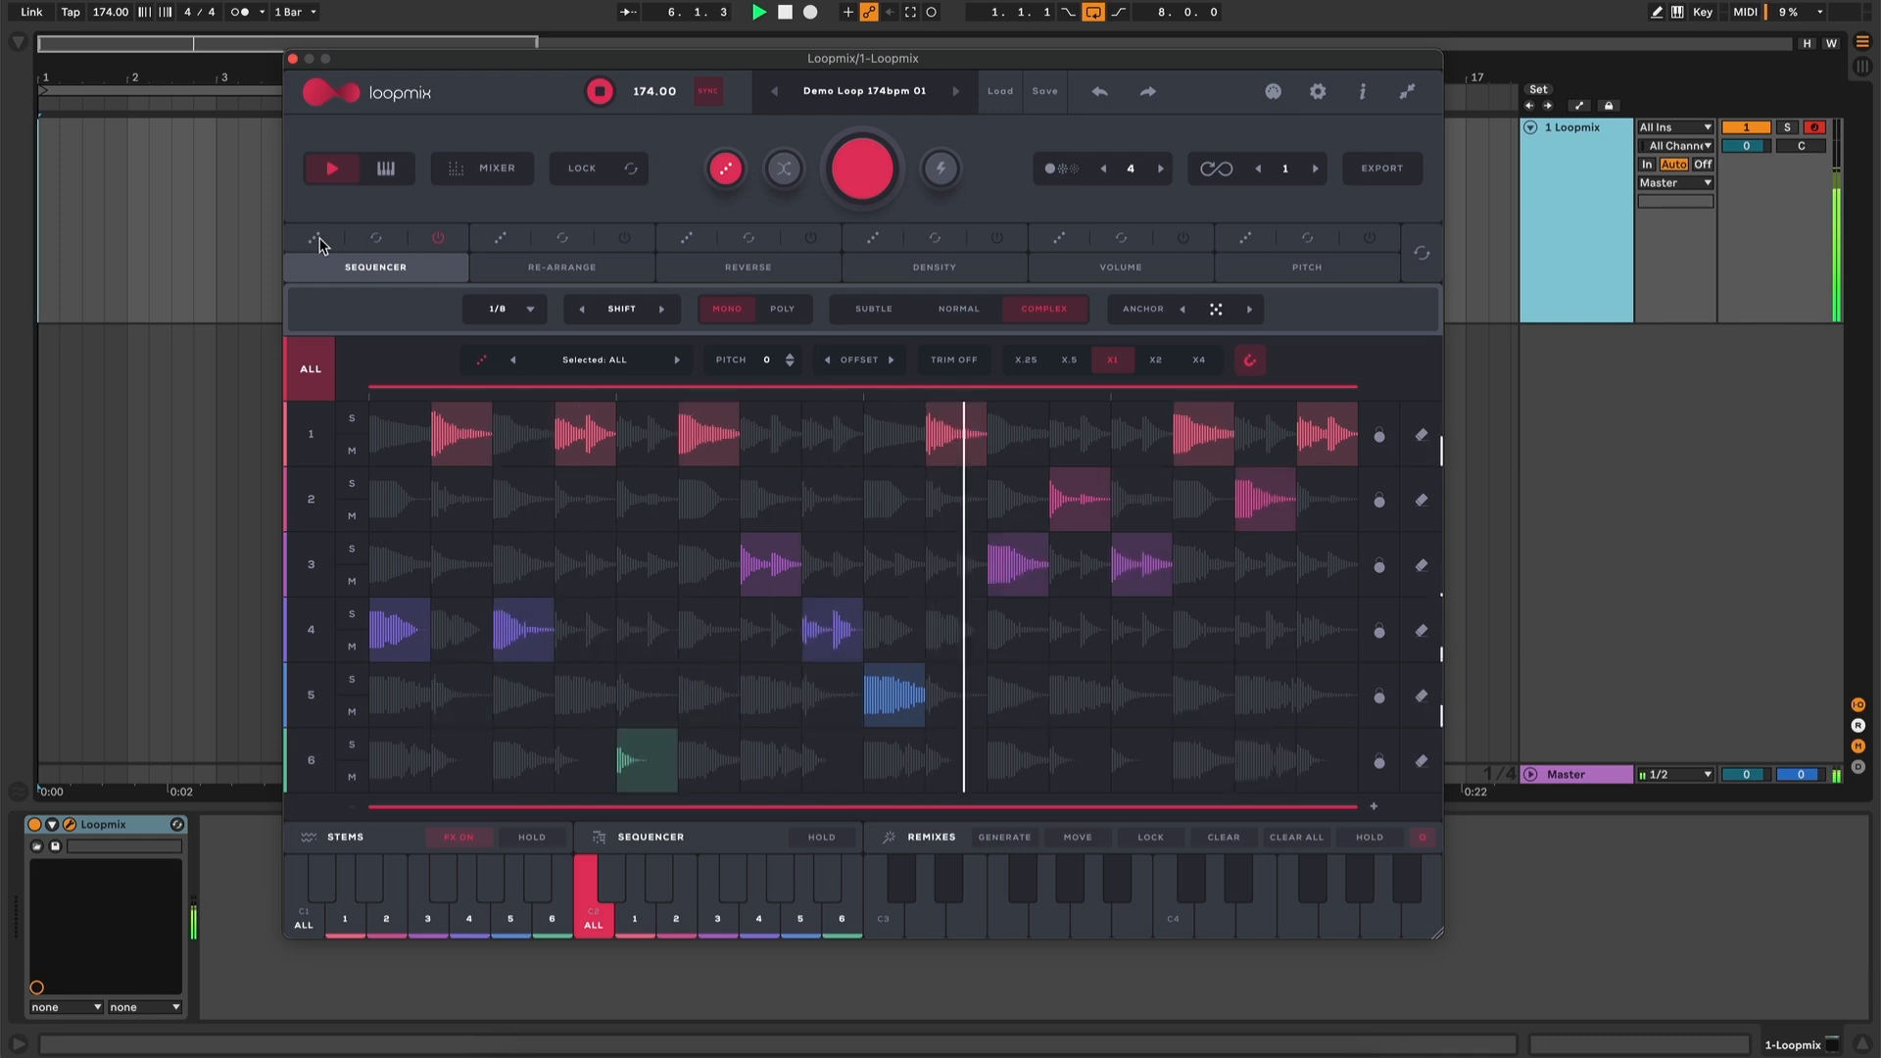
{"action": "left_click", "coordinate": [320, 239]}
{"action": "left_click", "coordinate": [319, 239]}
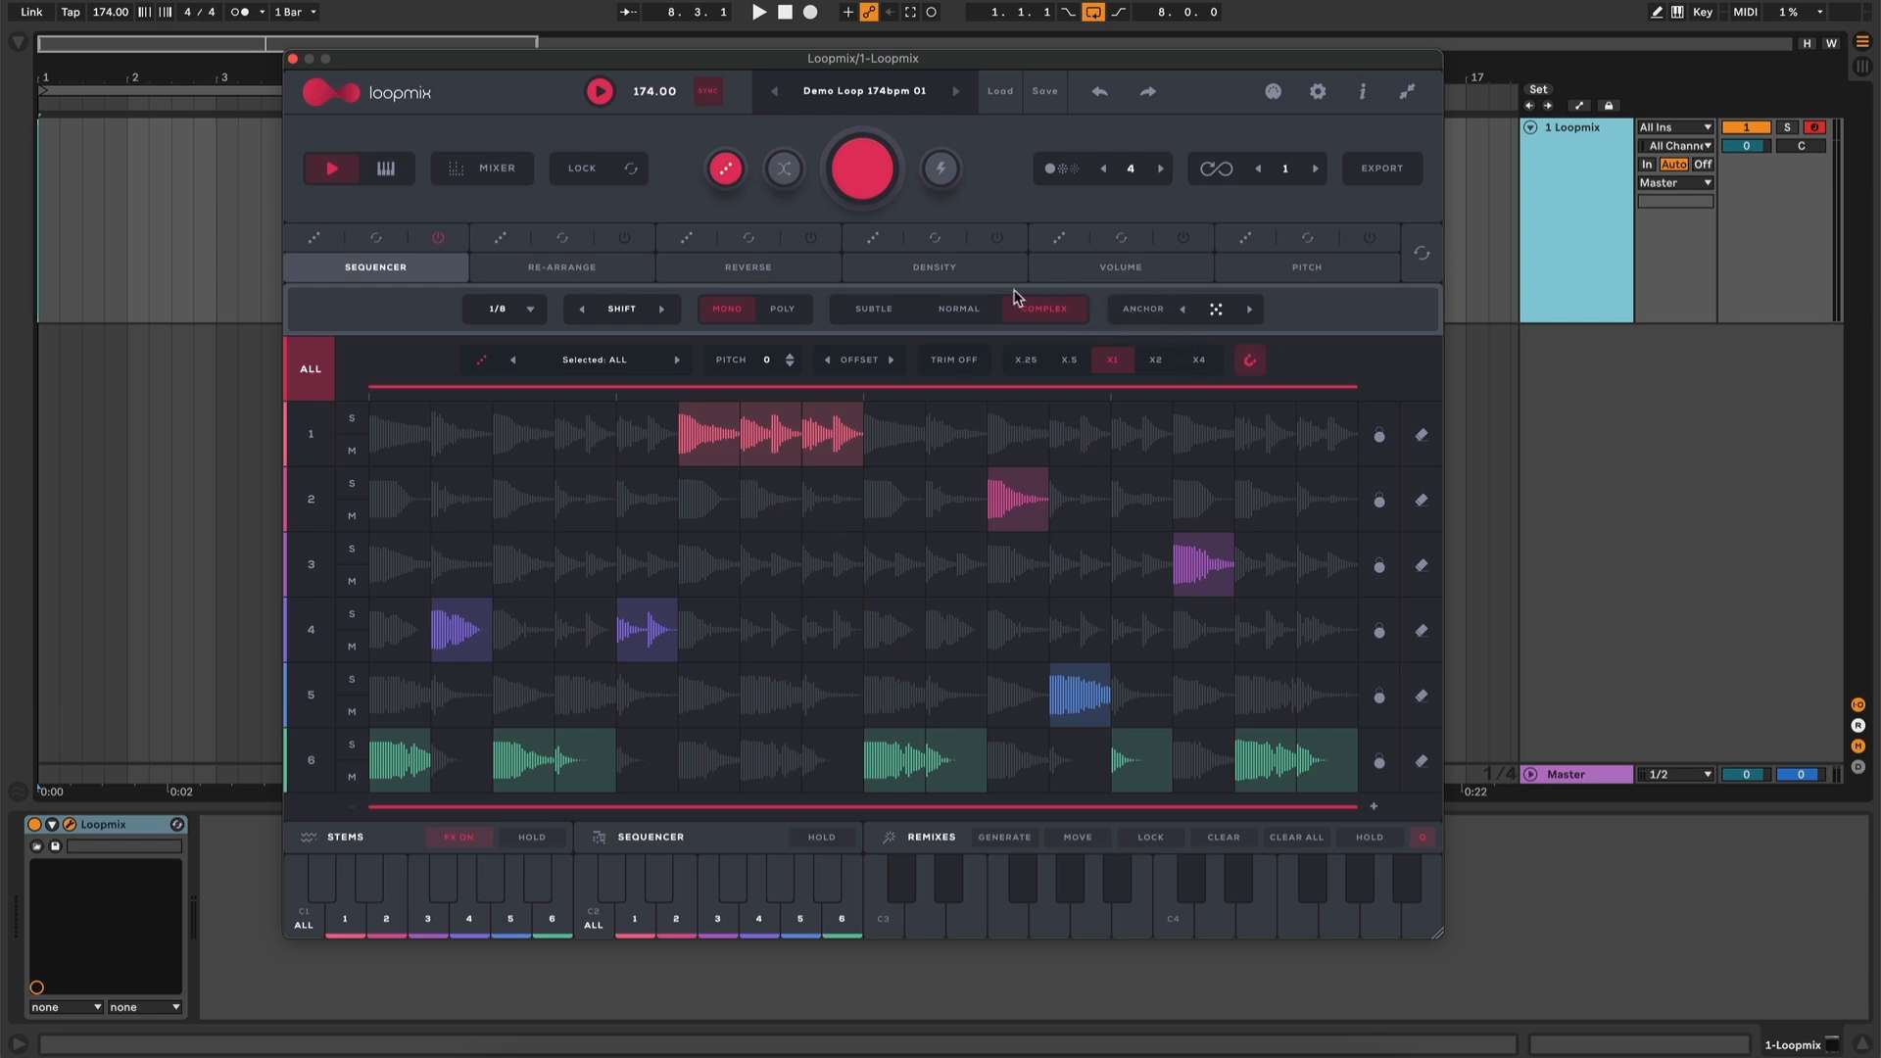
Set the sequencer randomization back to Subtle and randomize the pattern with the anchor on track 4 and on track 2
{"action": "left_click", "coordinate": [870, 311]}
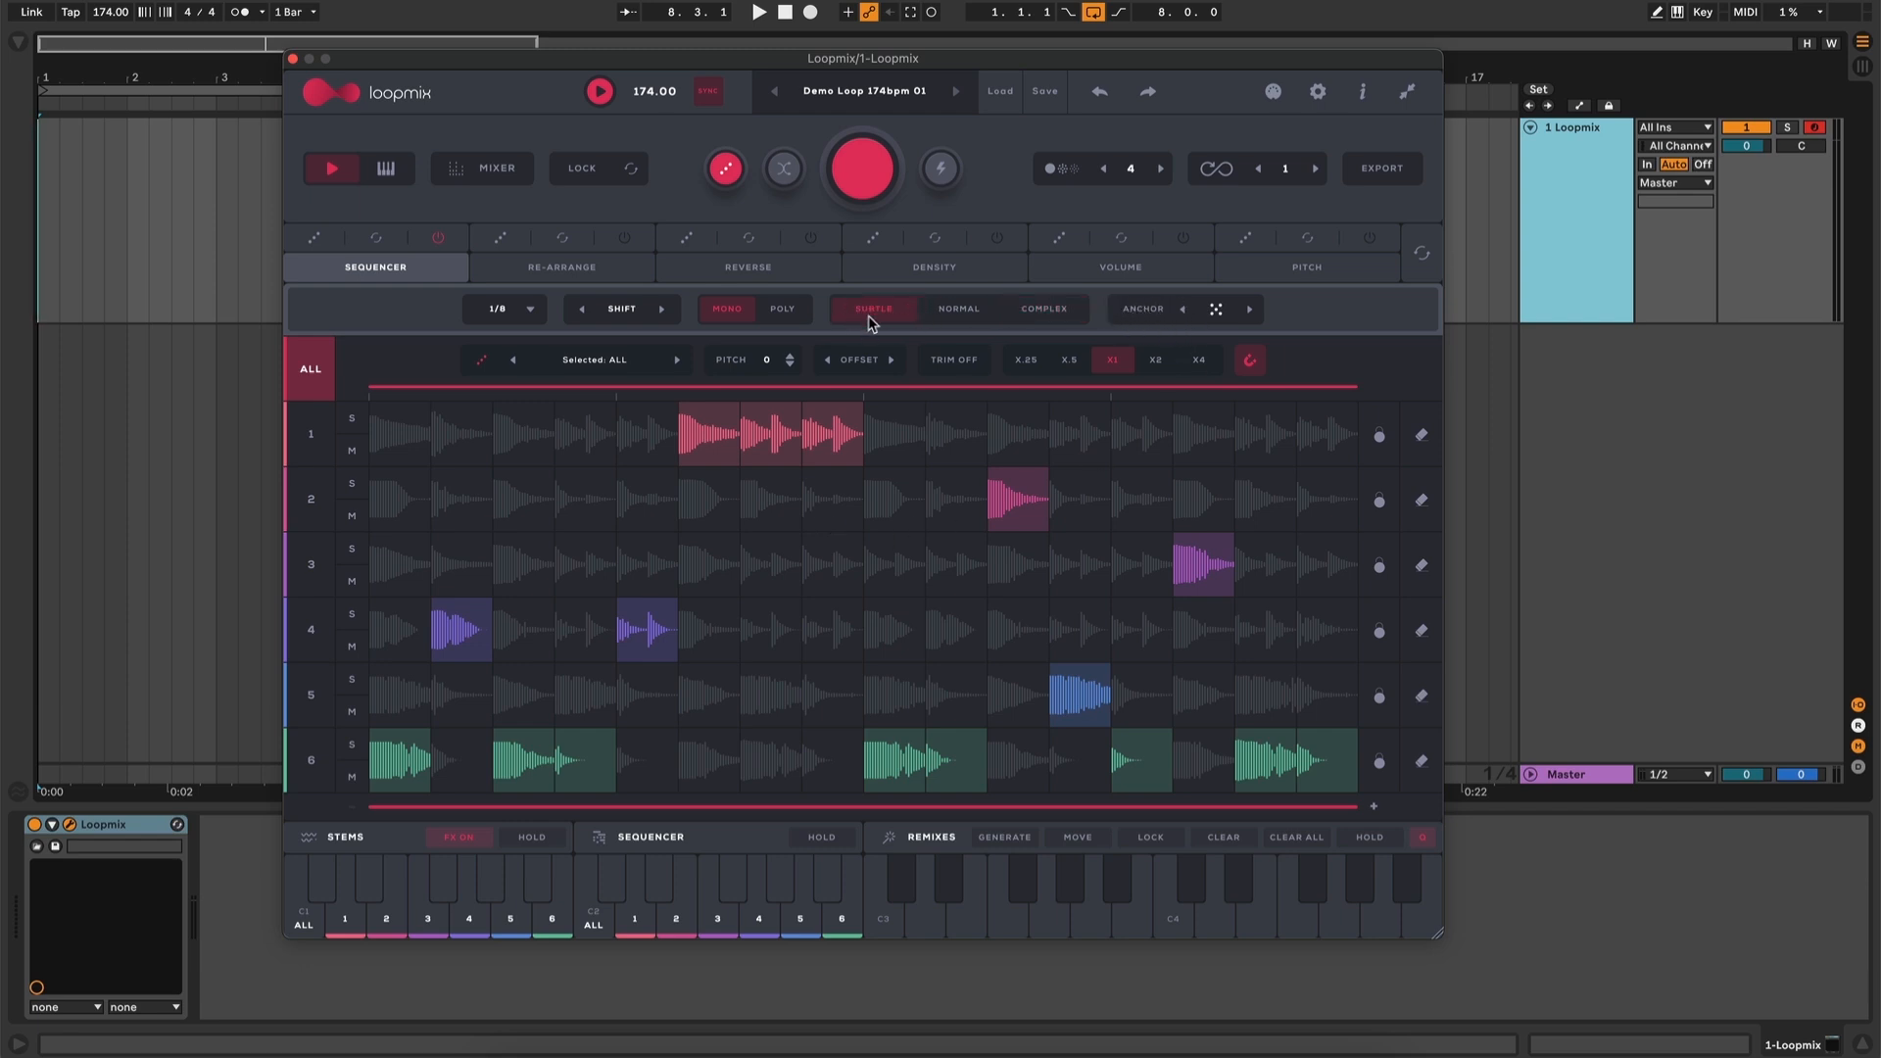
{"action": "left_click", "coordinate": [315, 239]}
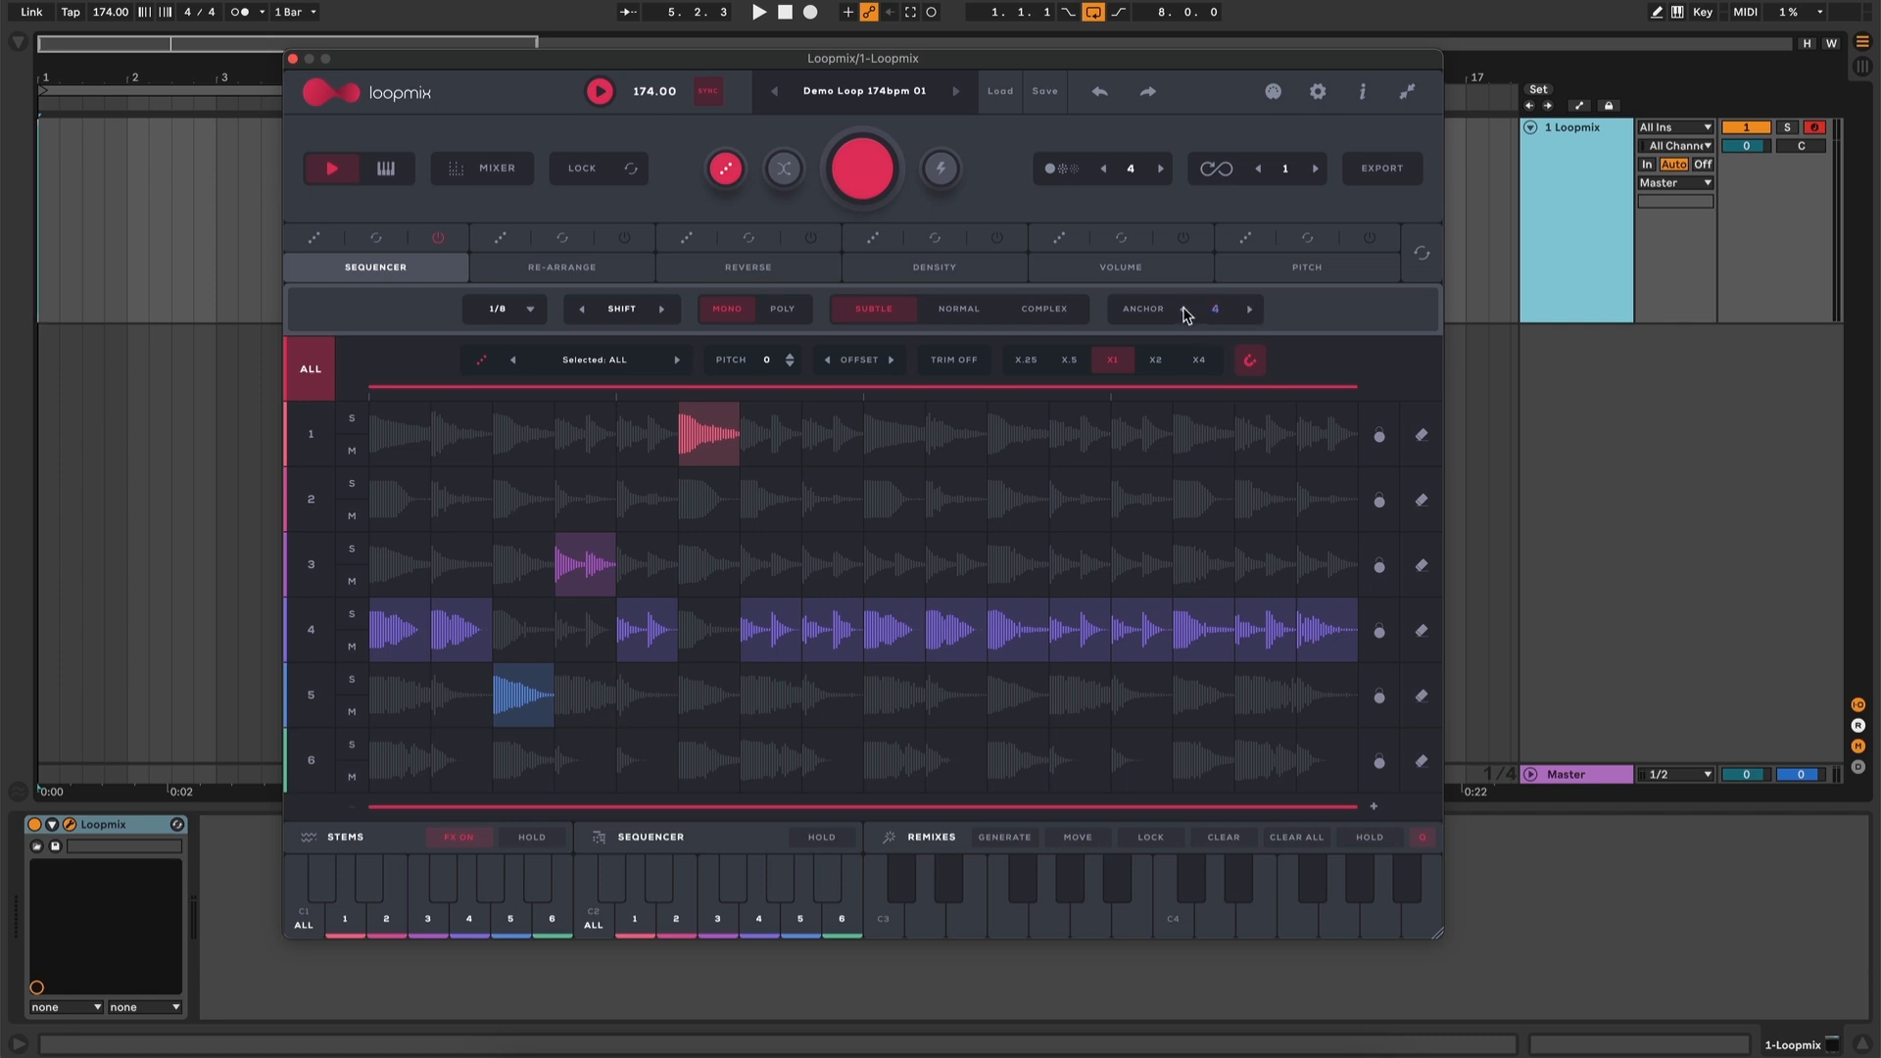
{"action": "key", "text": "space"}
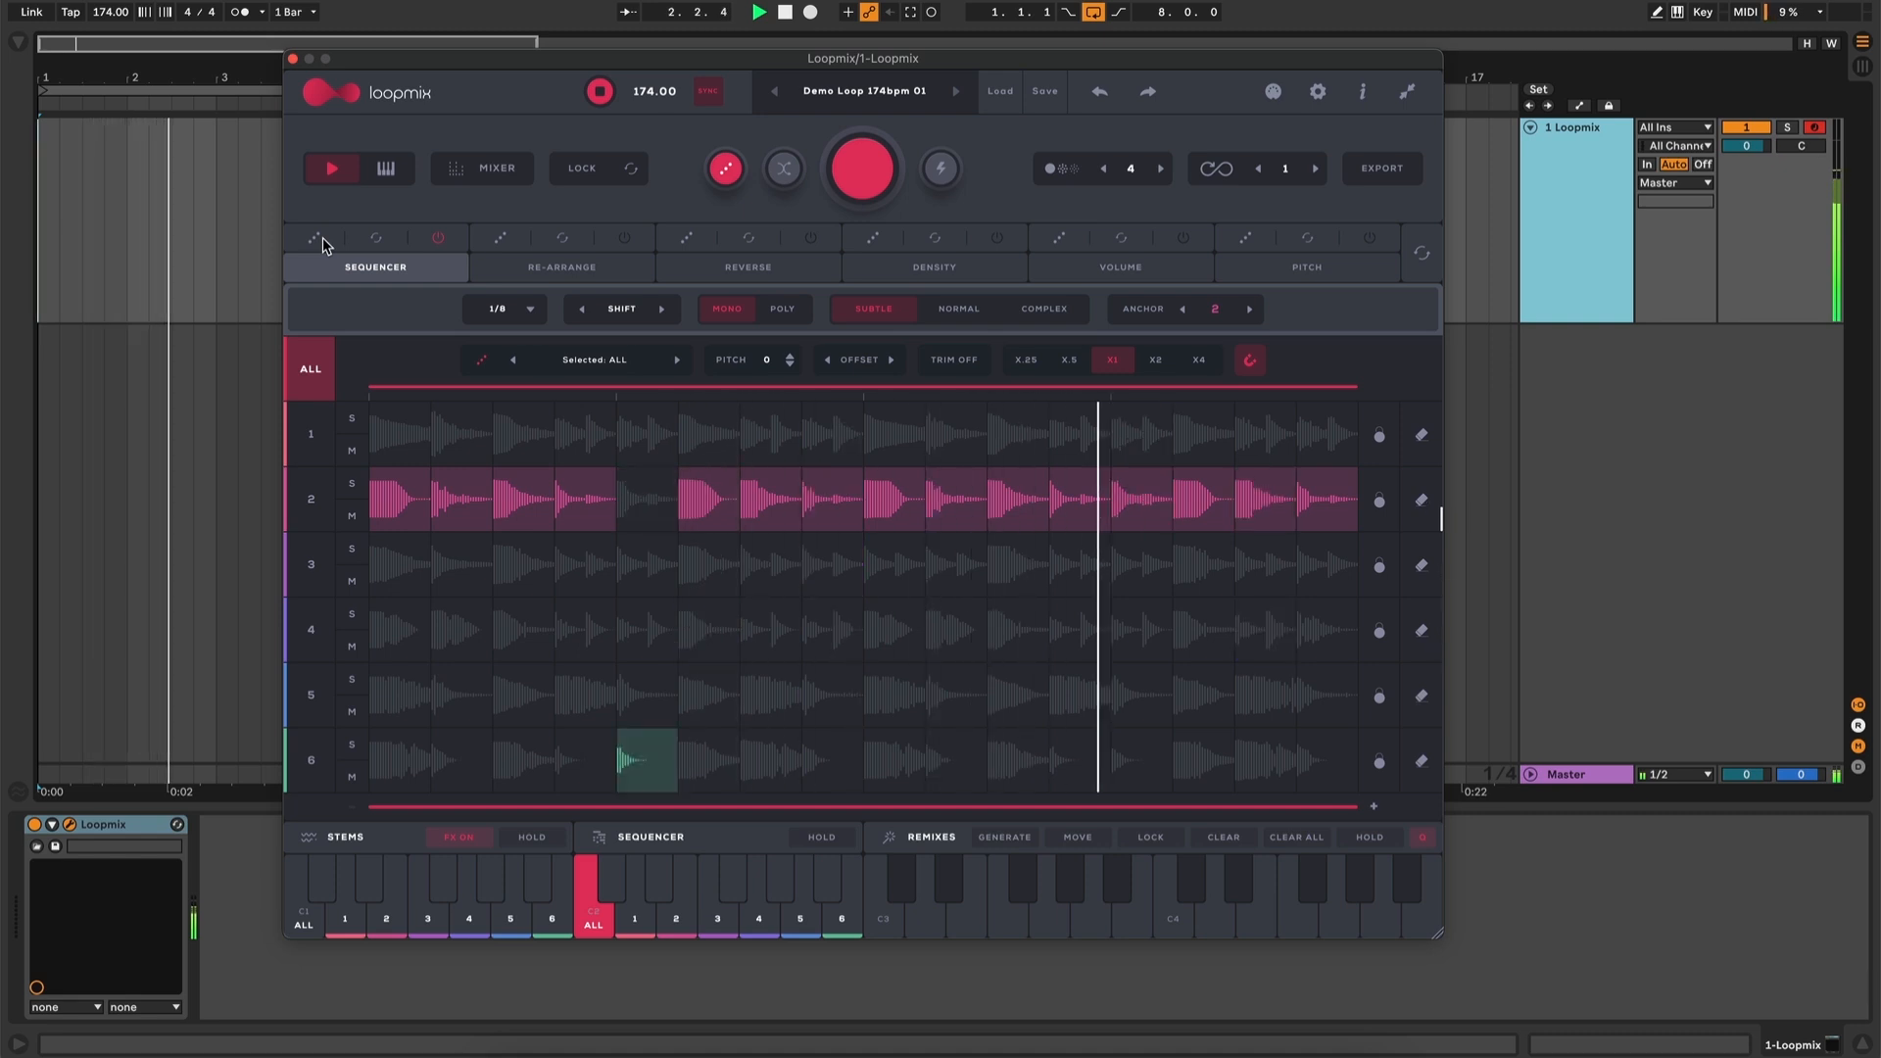
{"action": "left_click", "coordinate": [321, 238]}
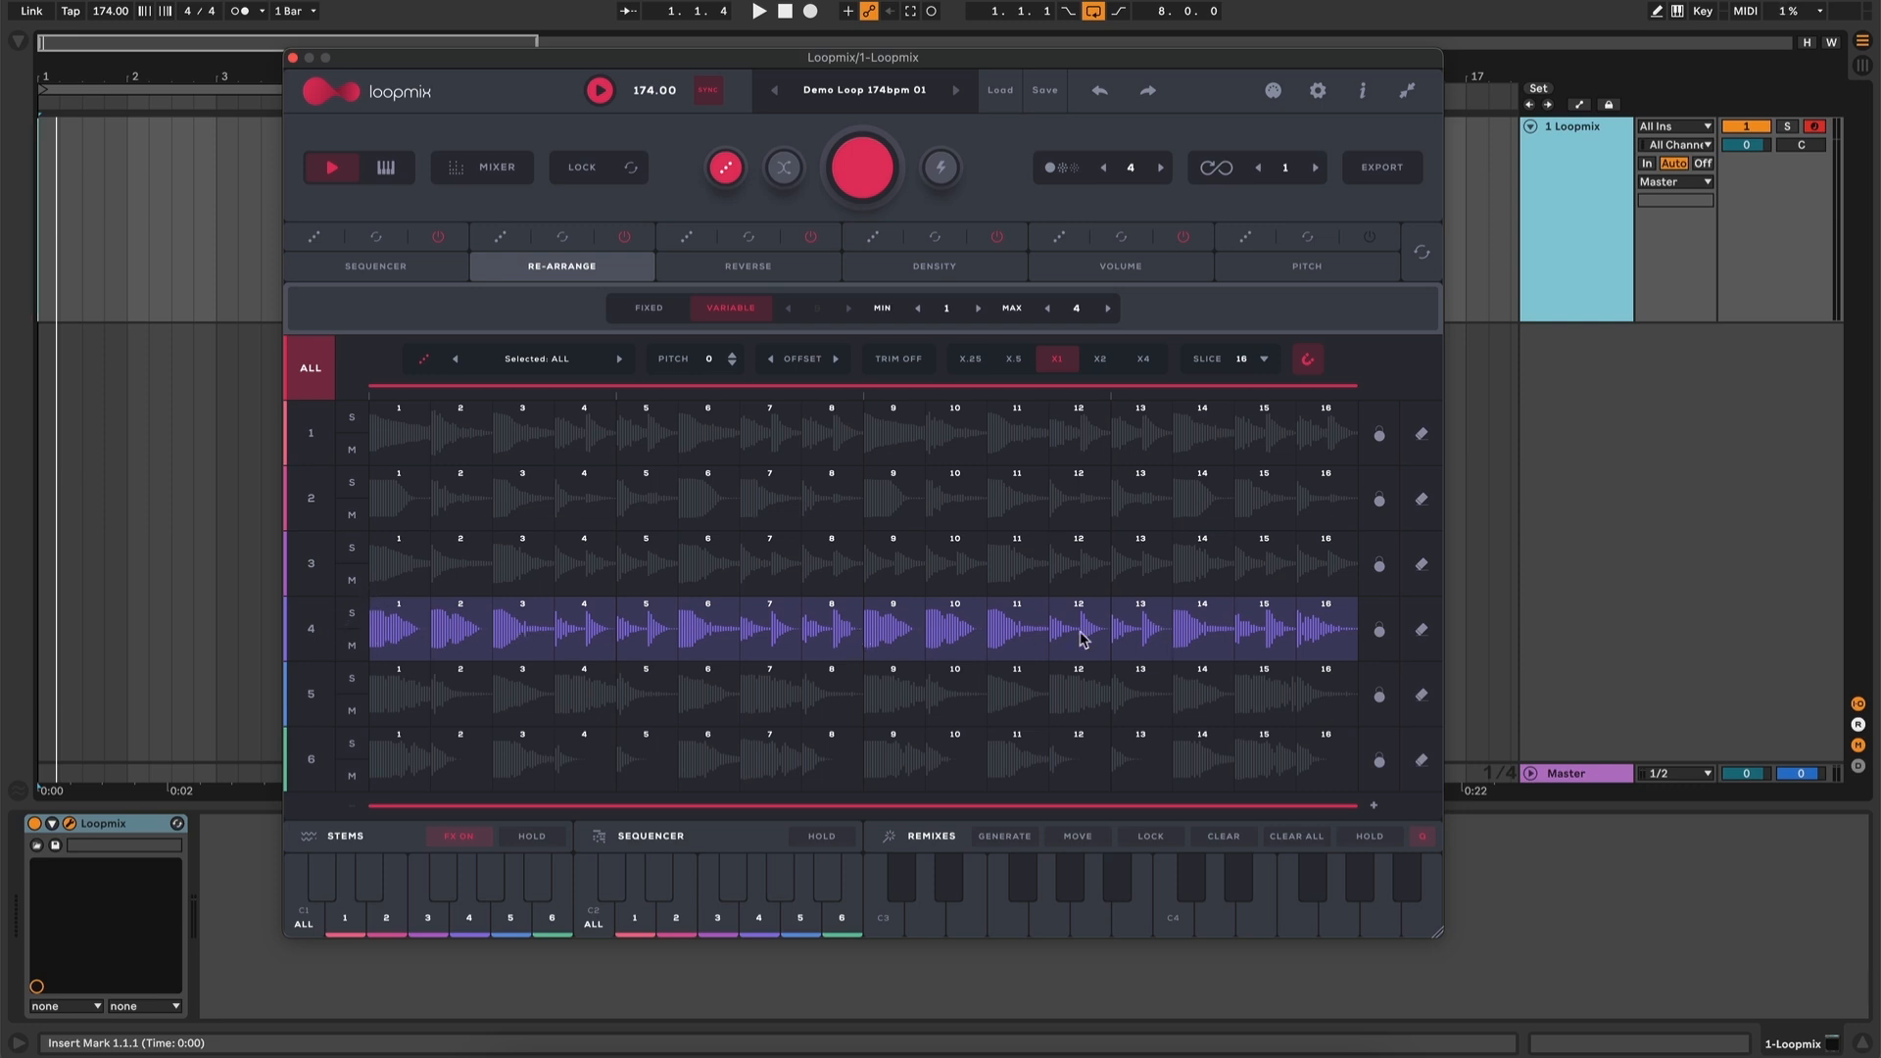
In the Re-arrange module, replace track 4's slice 10 with slice 13, start playback, and replace slices 10 and 11 with slice 9
{"action": "left_click", "coordinate": [1142, 624]}
{"action": "left_click_drag", "start_coordinate": [1142, 625], "coordinate": [958, 629]}
{"action": "key", "text": "space"}
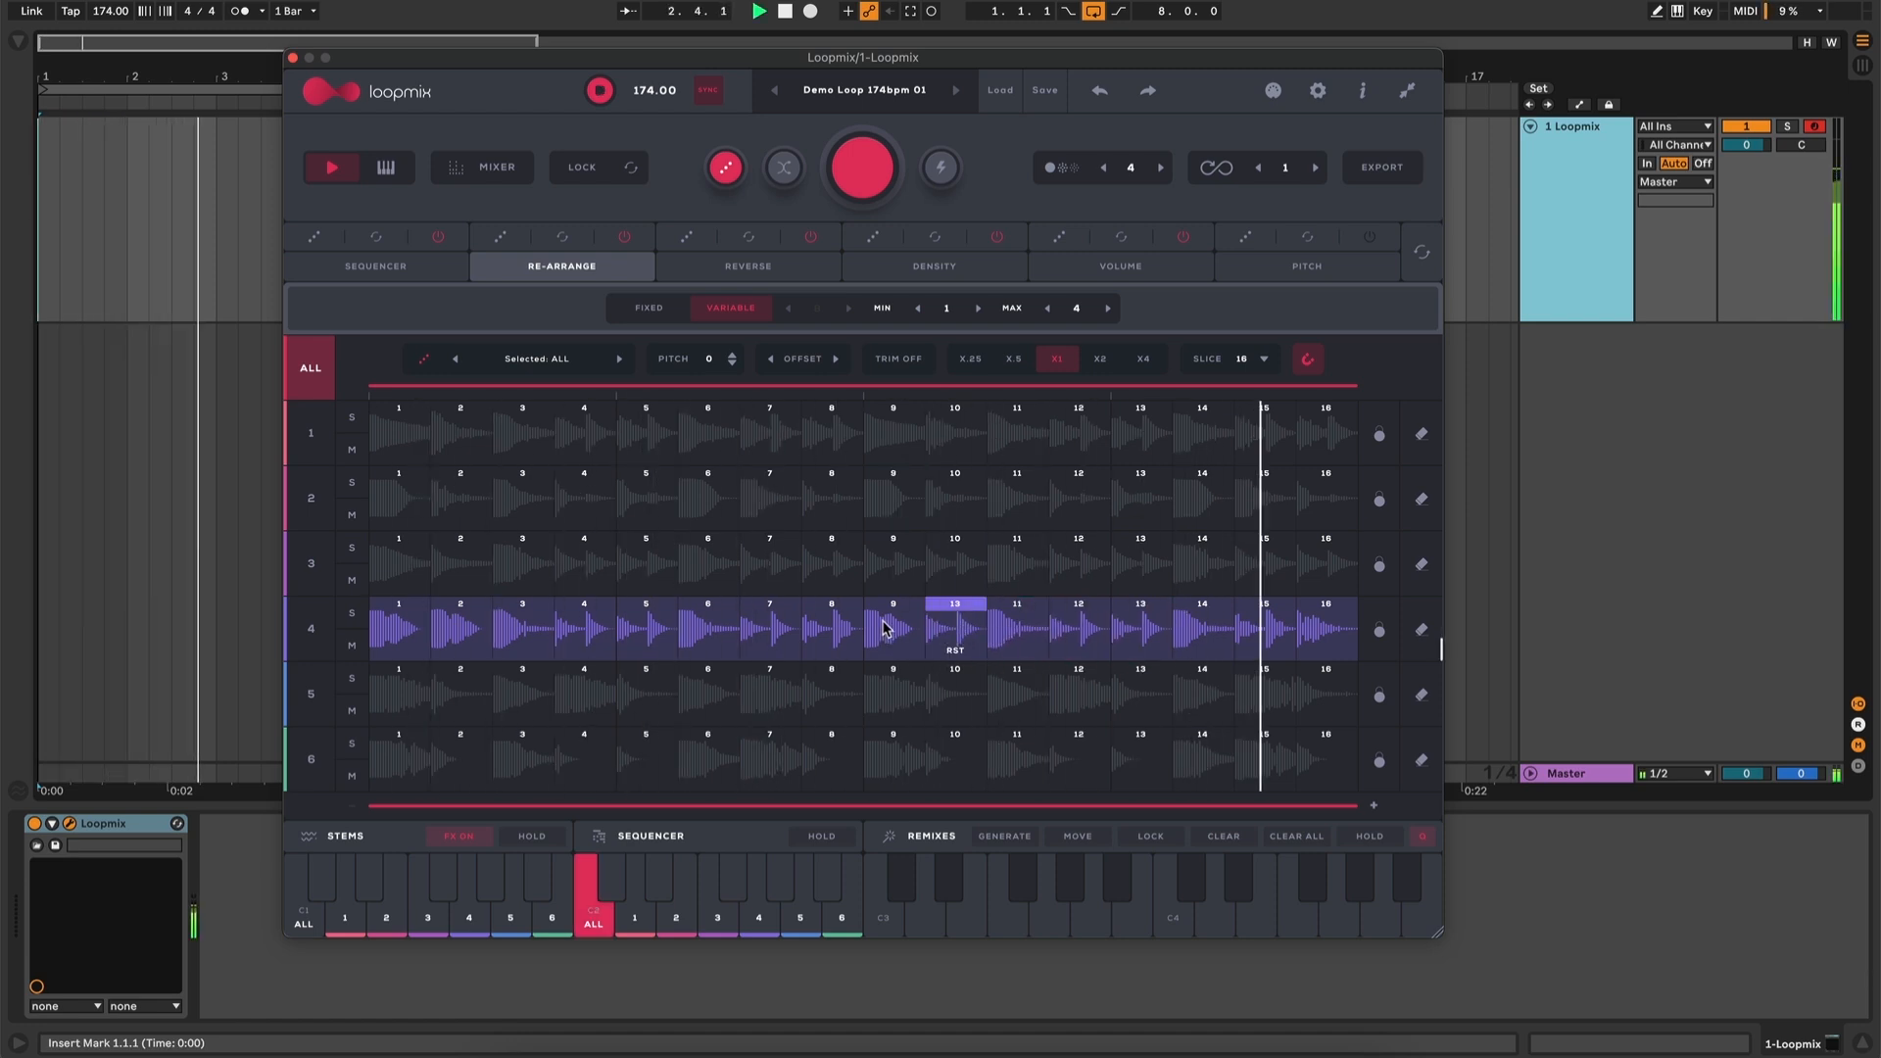
{"action": "left_click_drag", "start_coordinate": [899, 634], "coordinate": [1004, 632]}
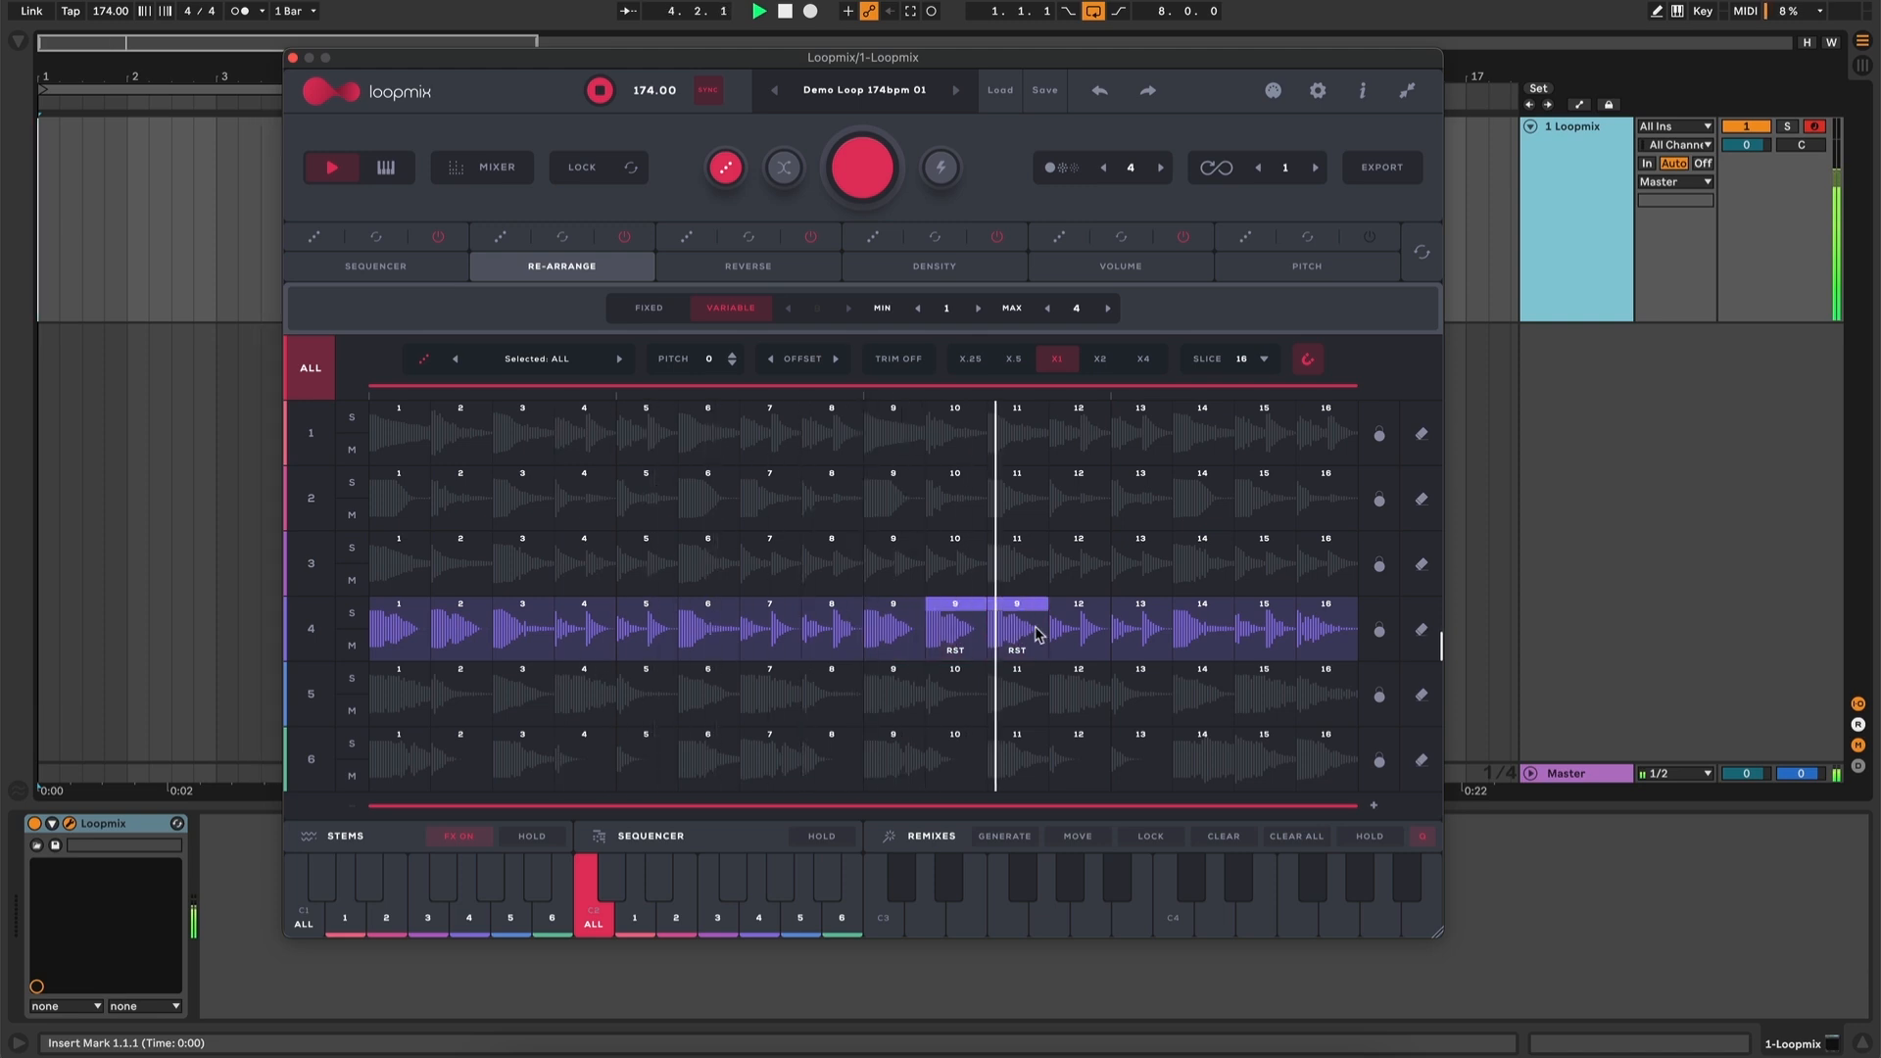
Replace track 4's slices 12 to 14 with copies of slices 15 and 16, and stop playback
{"action": "left_click_drag", "start_coordinate": [1282, 632], "coordinate": [1082, 627]}
{"action": "left_click_drag", "start_coordinate": [1263, 637], "coordinate": [1137, 628]}
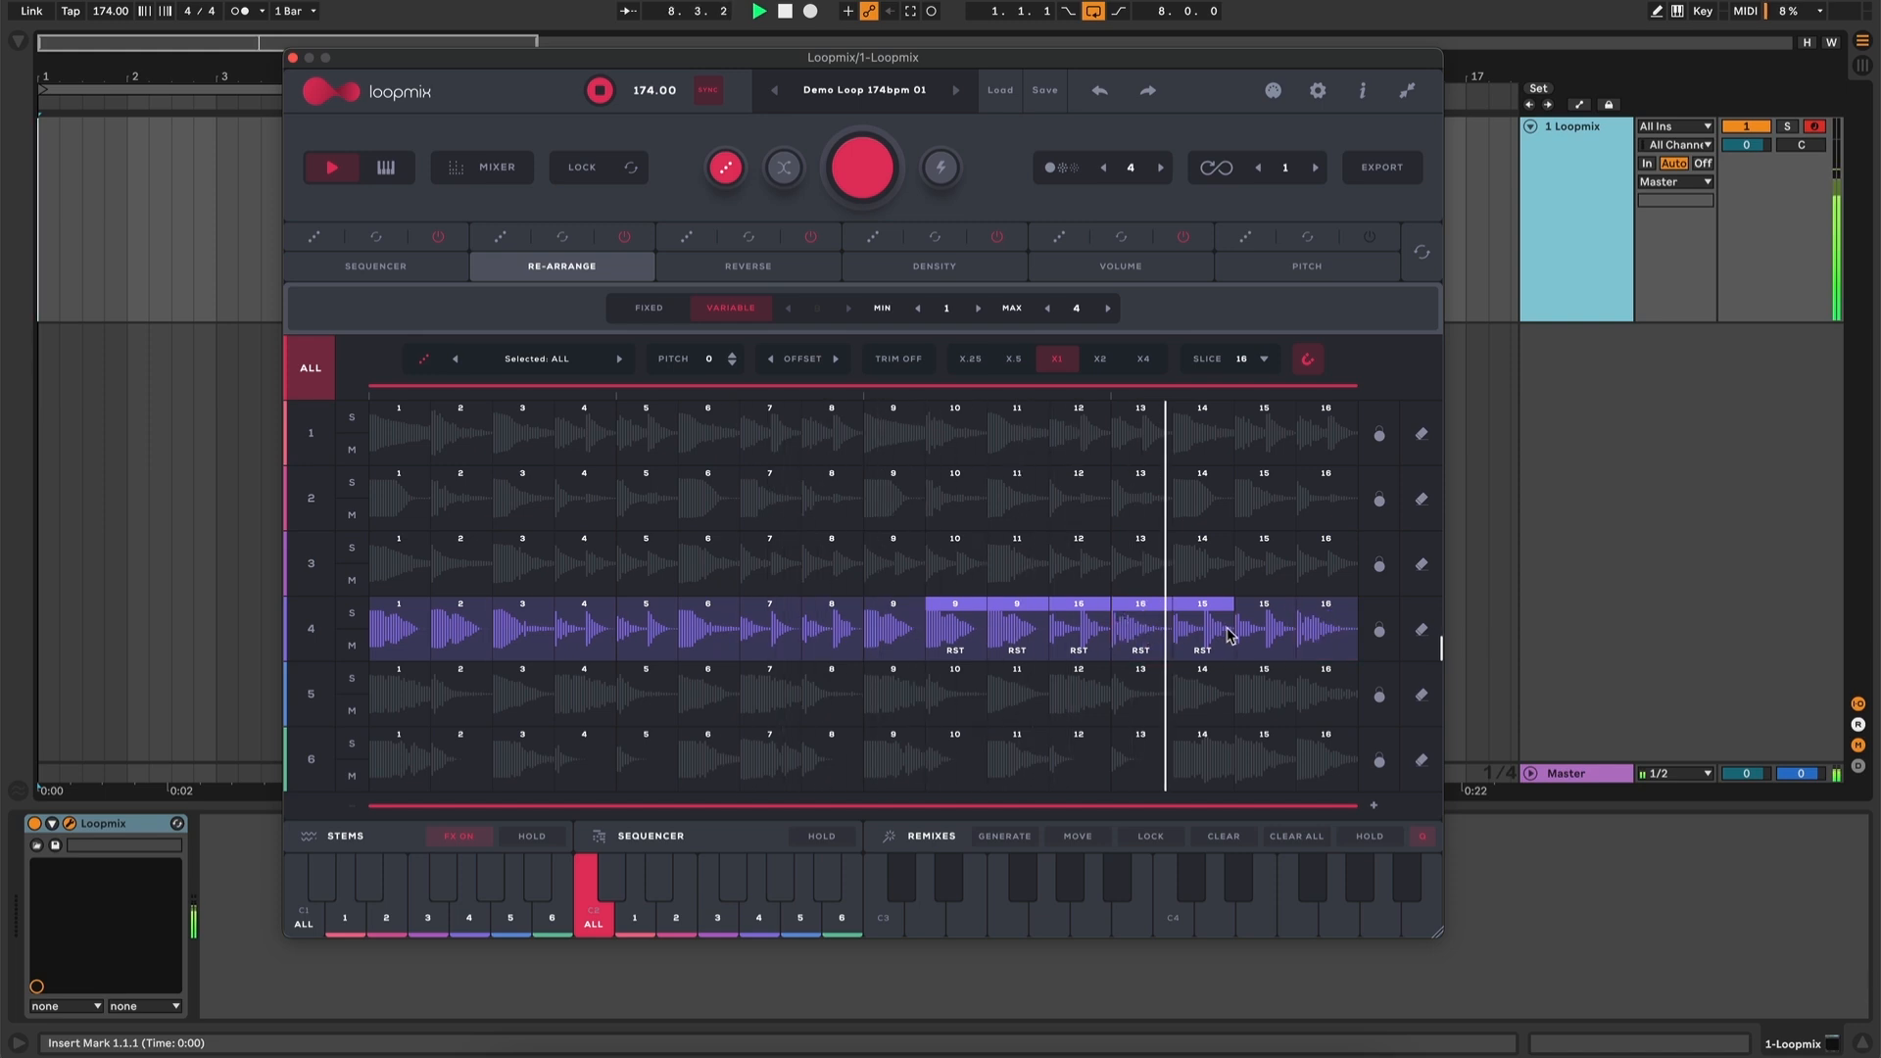
{"action": "key", "text": "space"}
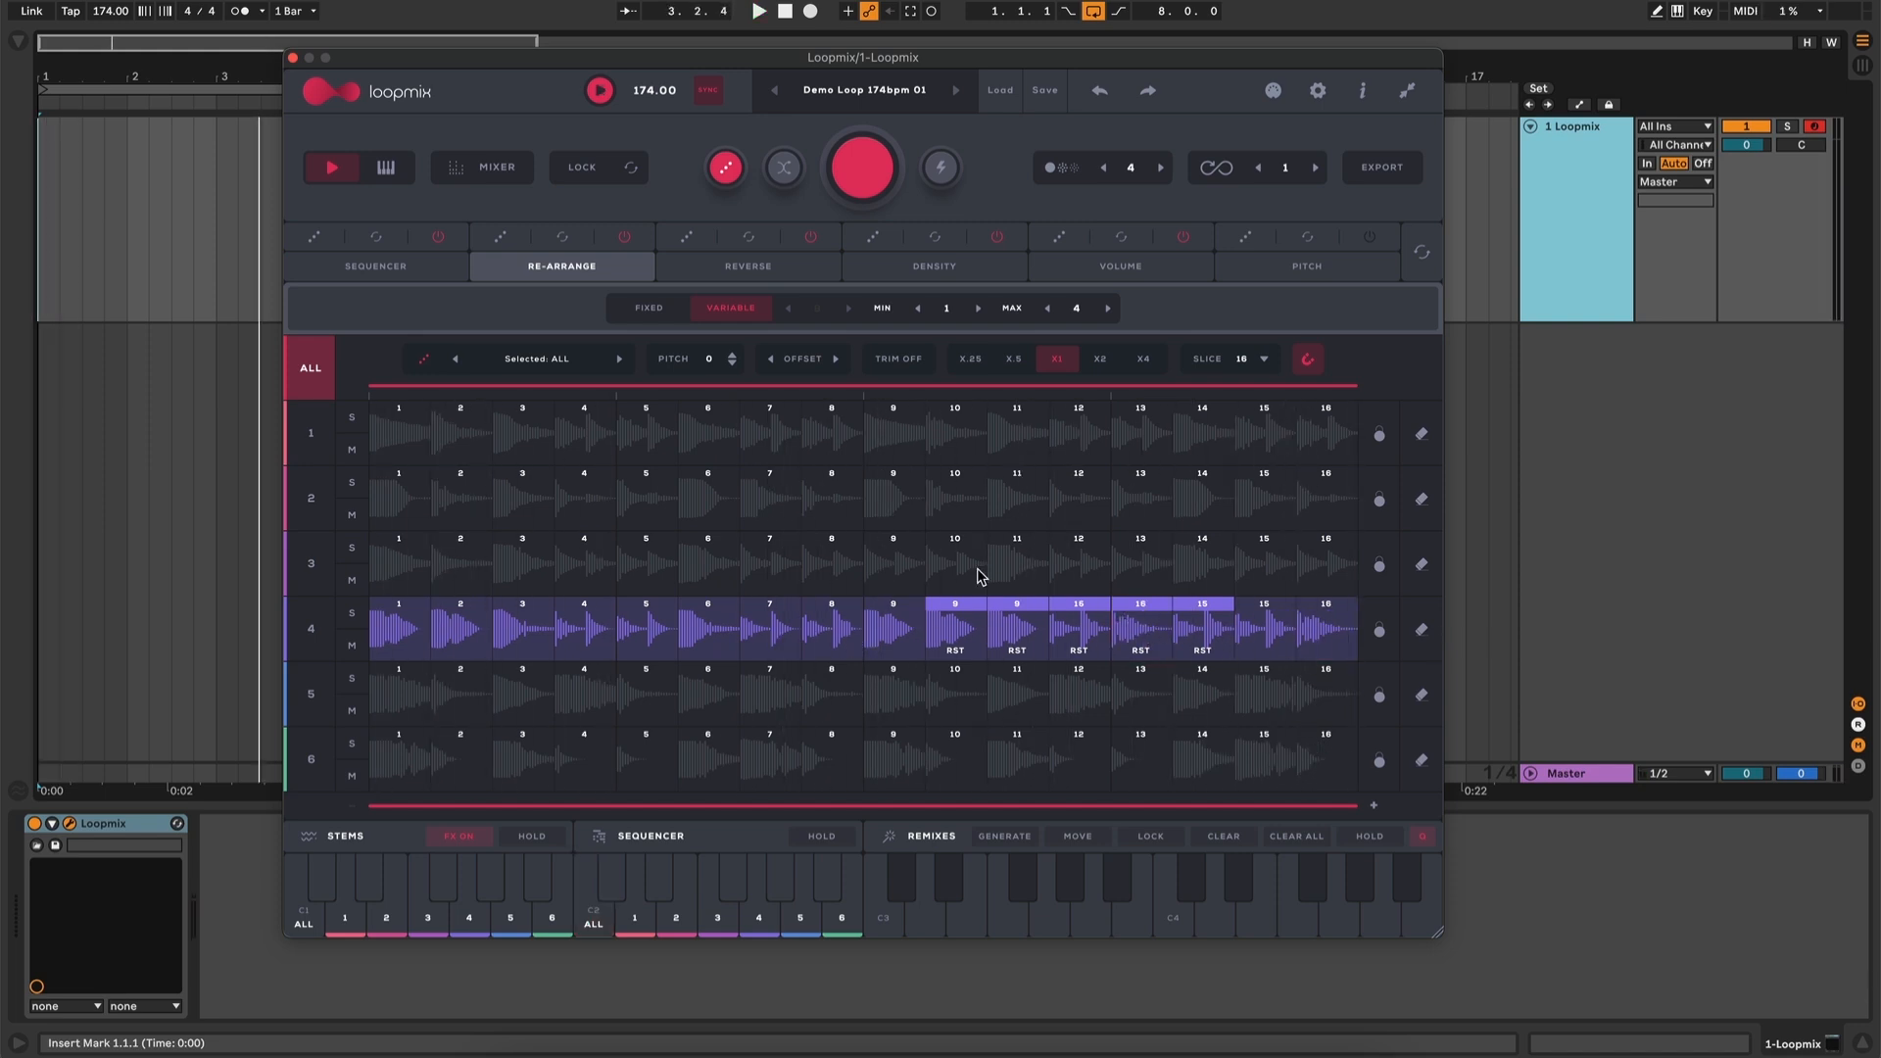
Assign the second half of the Sequencer pattern to track 3, and re-arrange its slices by replacing 13 with 16 and 15 with 11
{"action": "left_click", "coordinate": [392, 260]}
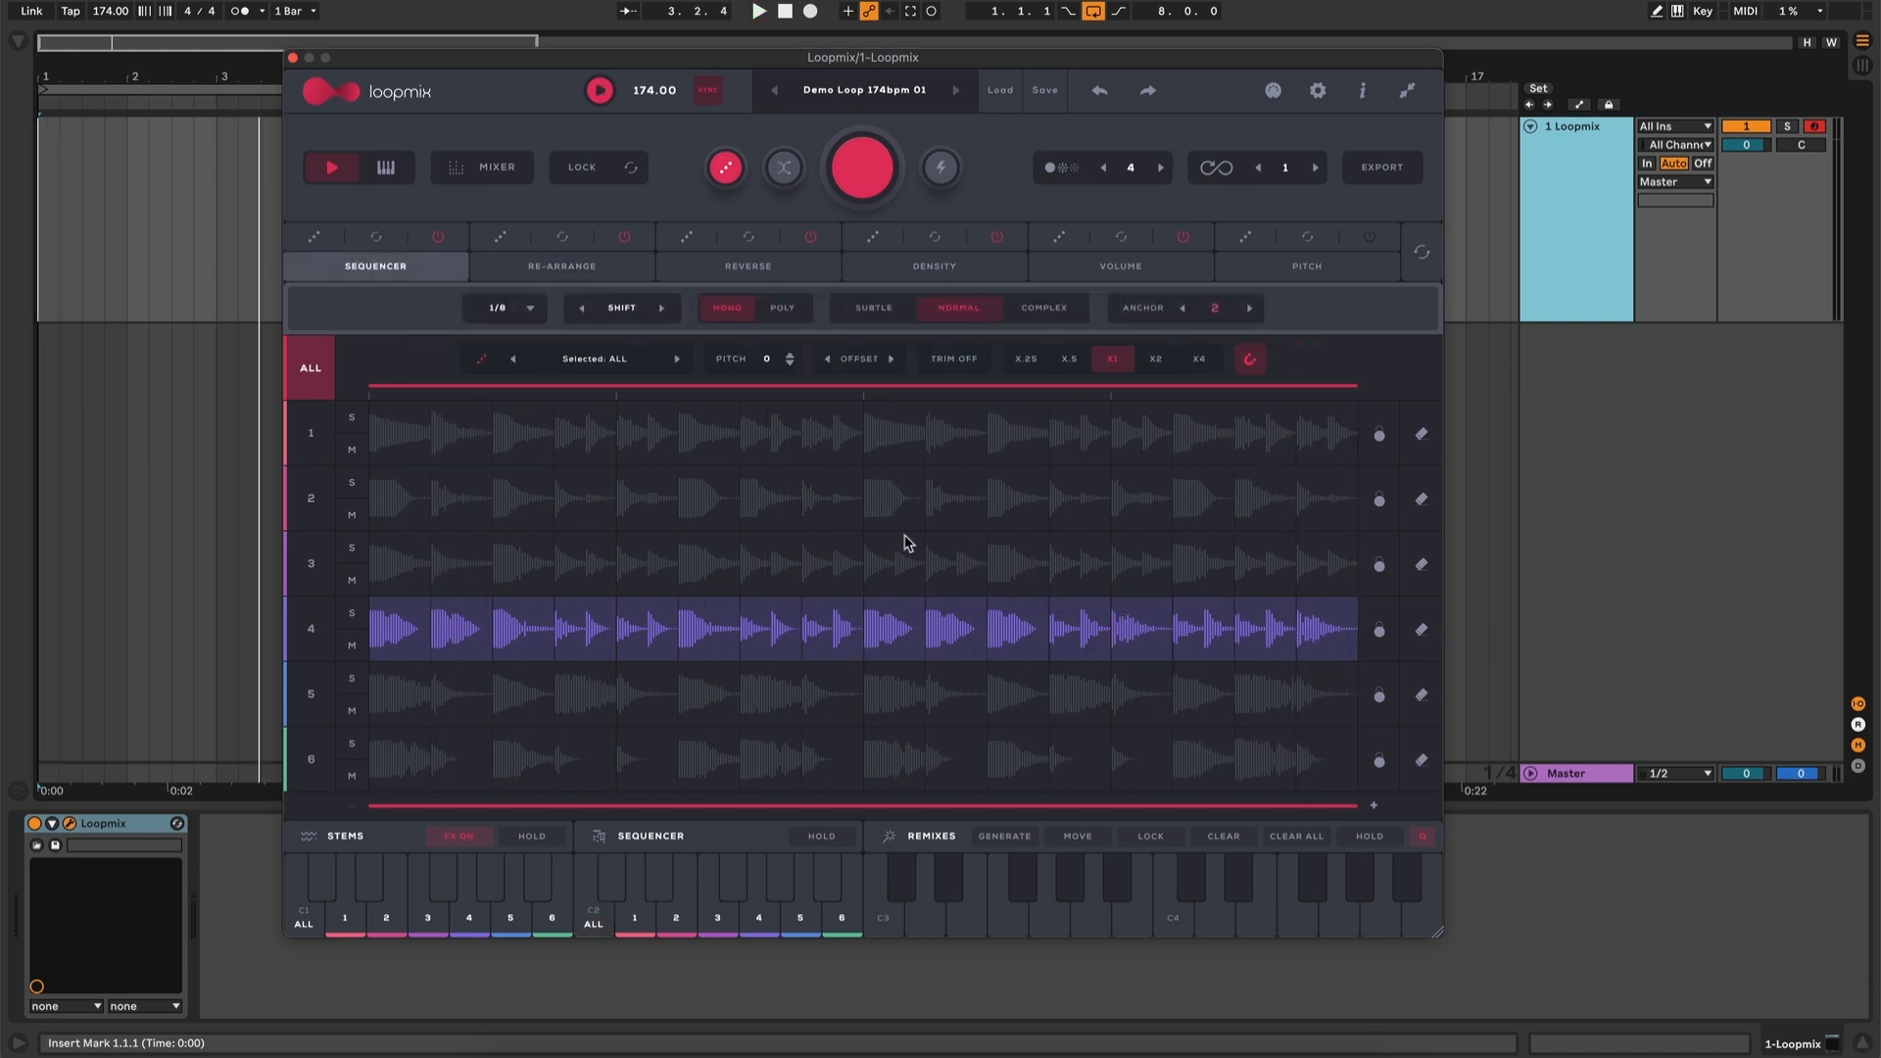
{"action": "left_click_drag", "start_coordinate": [892, 564], "coordinate": [1344, 567]}
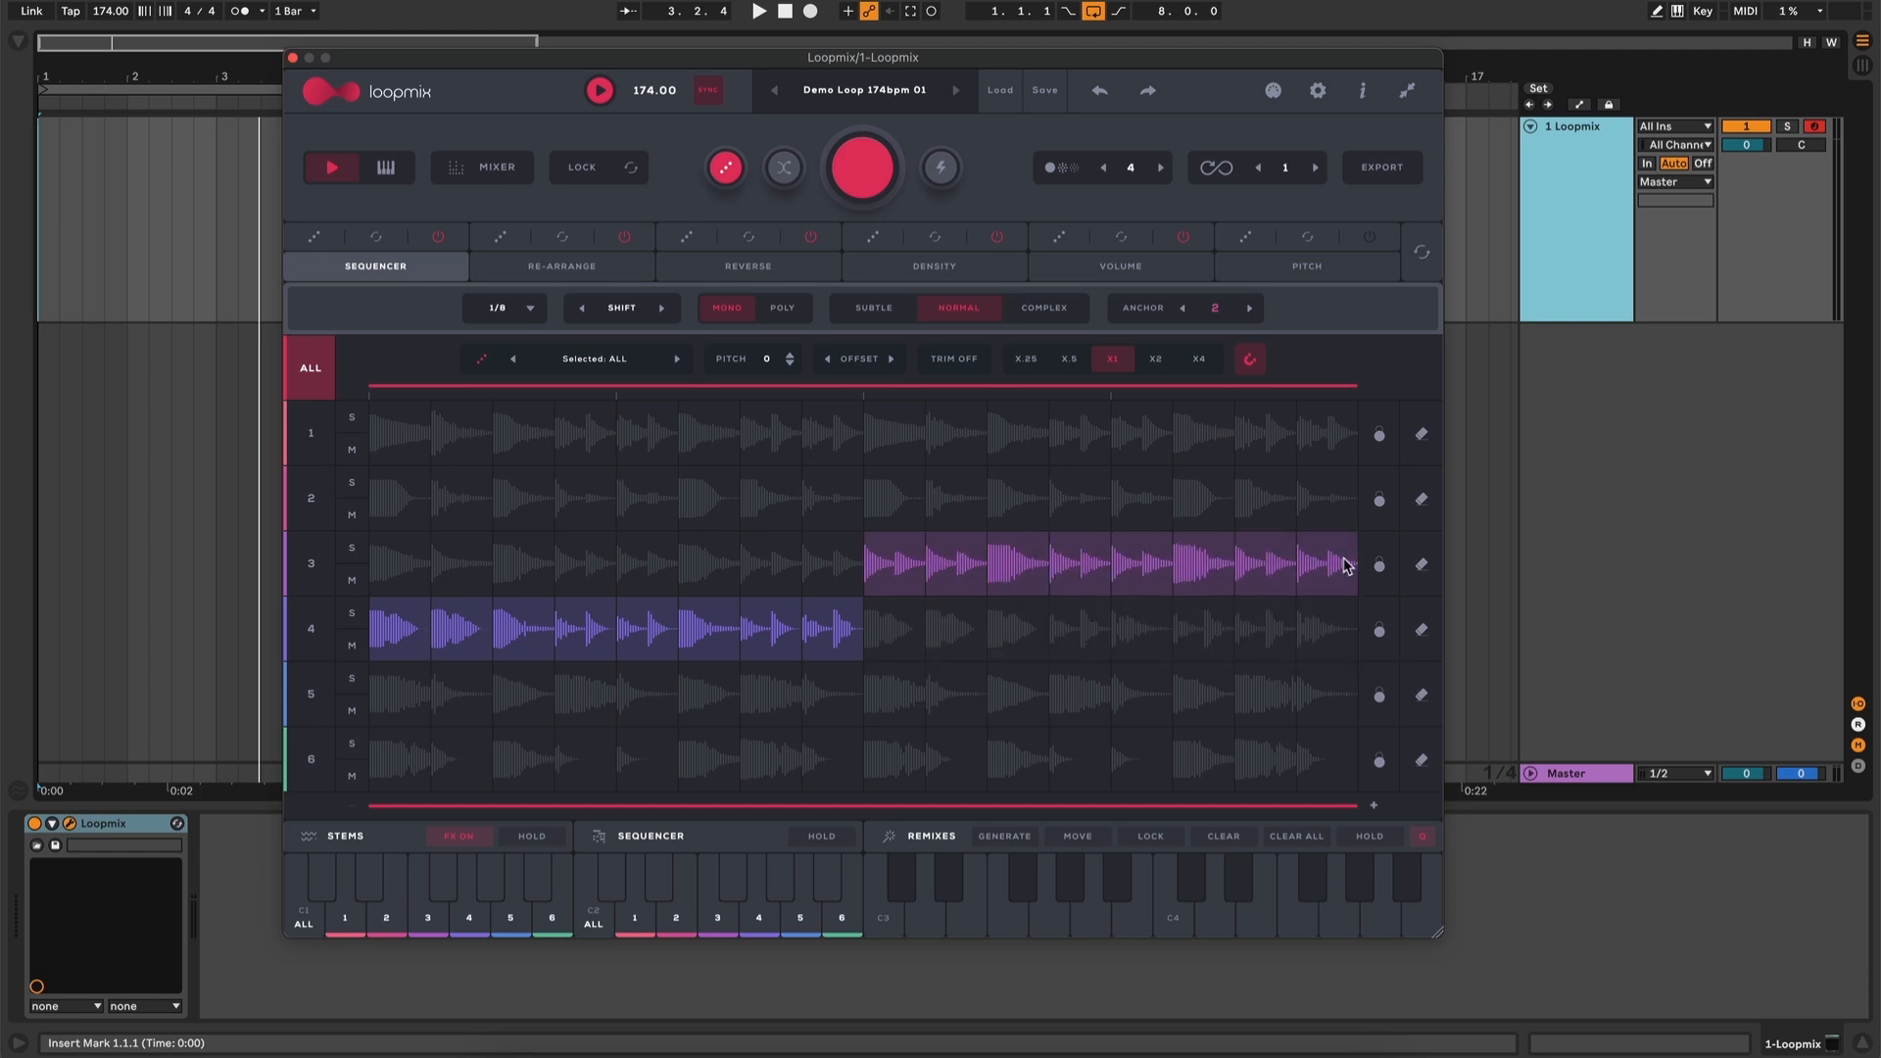
{"action": "left_click", "coordinate": [641, 268]}
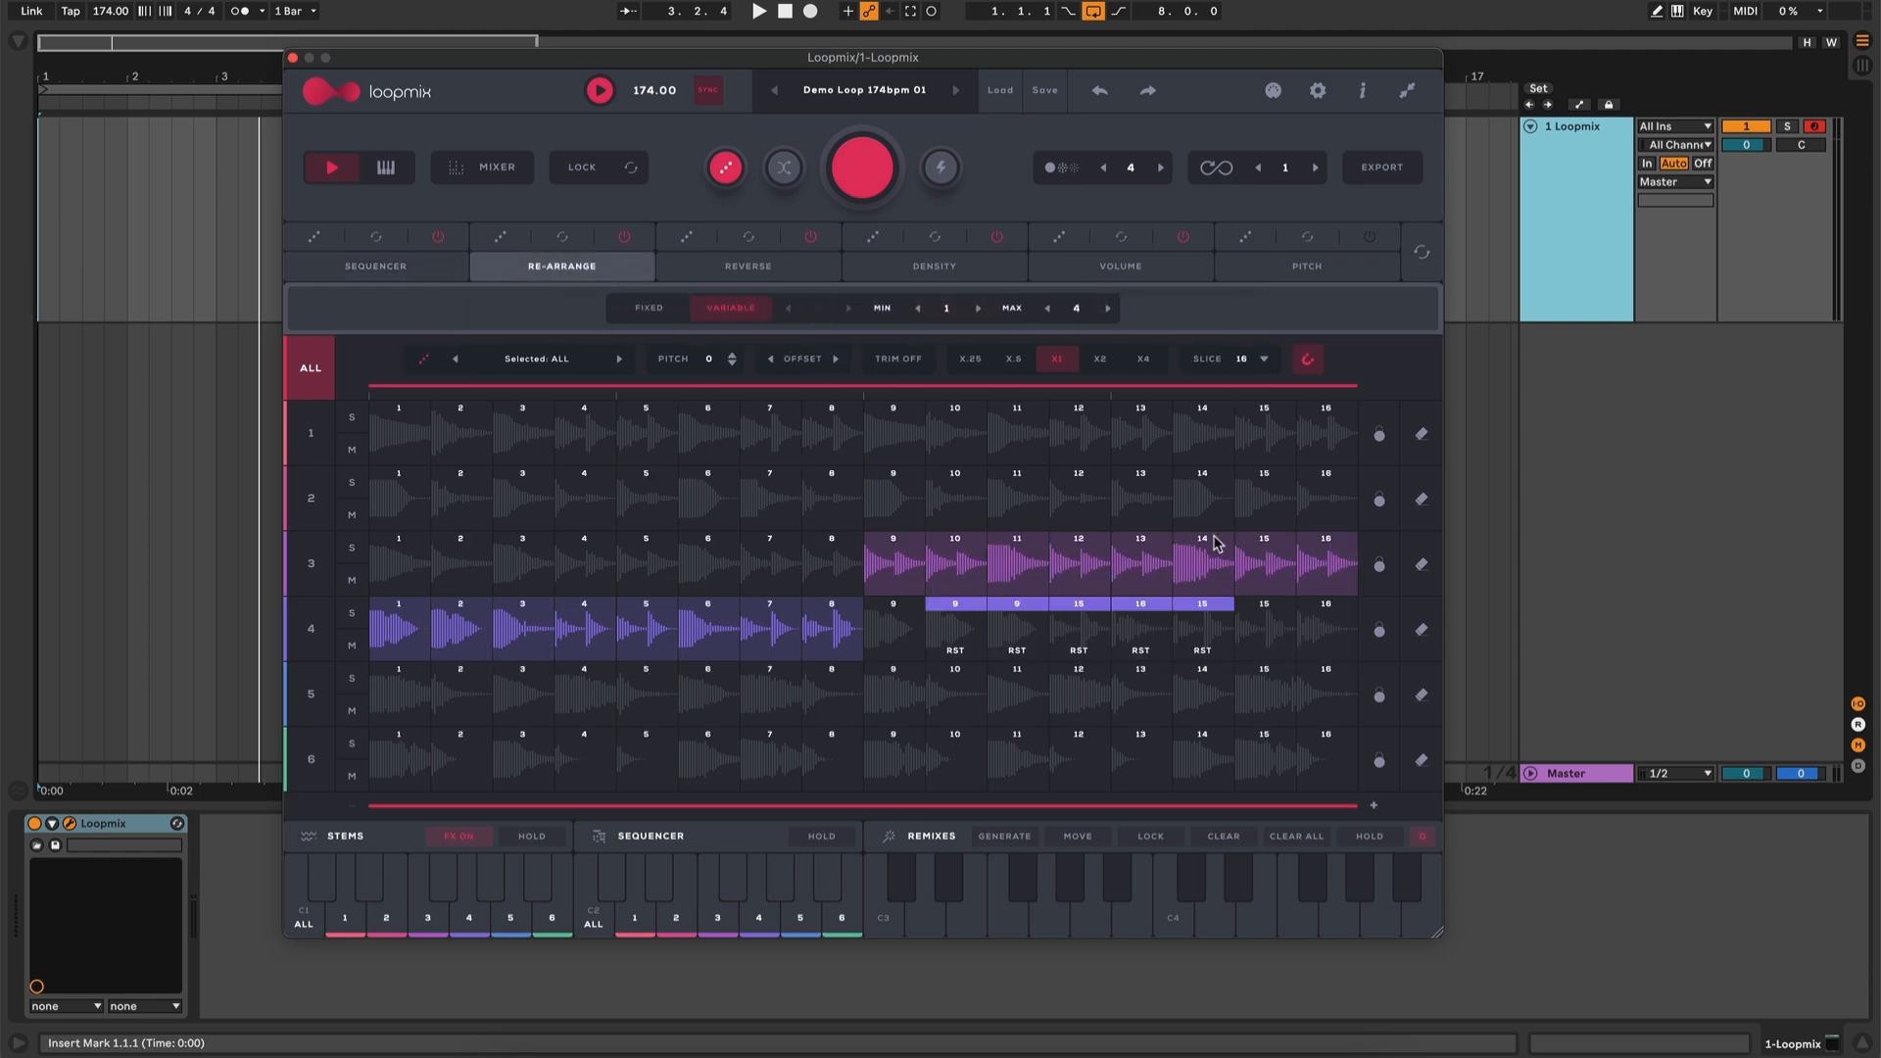
{"action": "left_click_drag", "start_coordinate": [1277, 551], "coordinate": [1141, 548]}
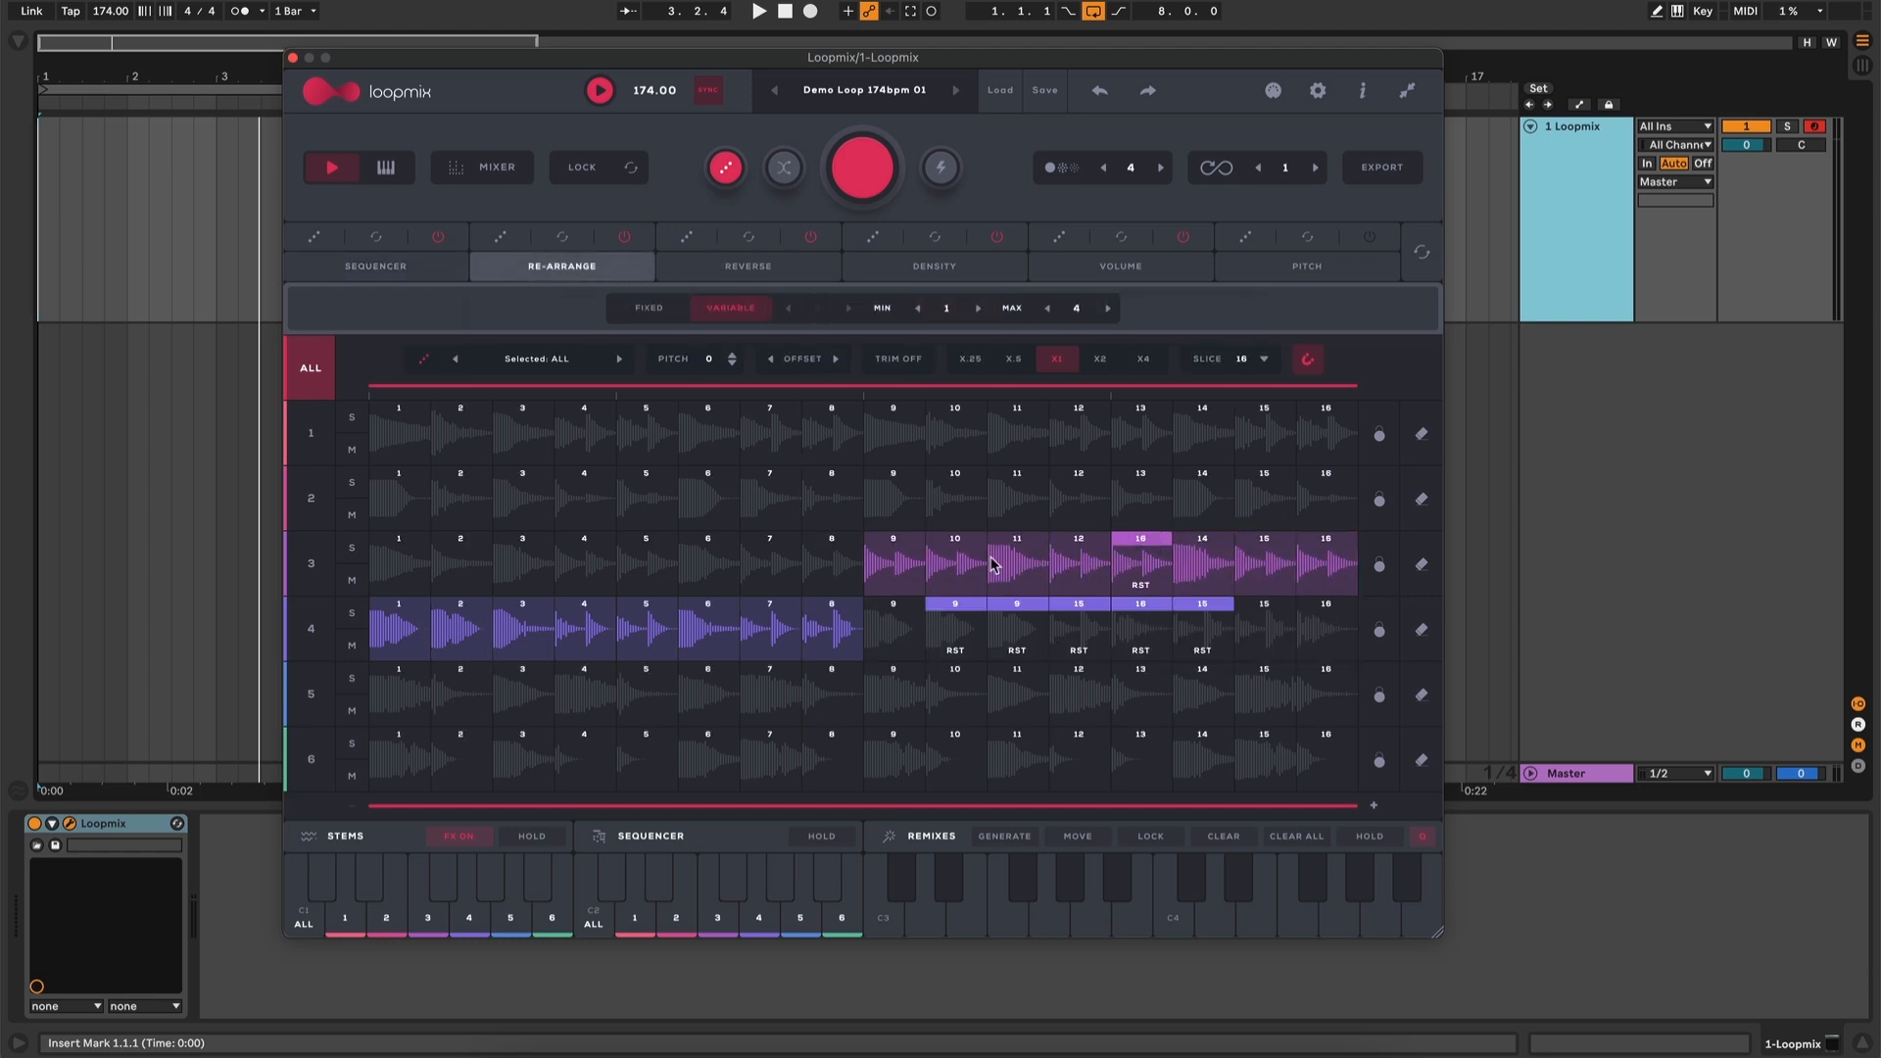
{"action": "left_click_drag", "start_coordinate": [1017, 554], "coordinate": [1270, 562]}
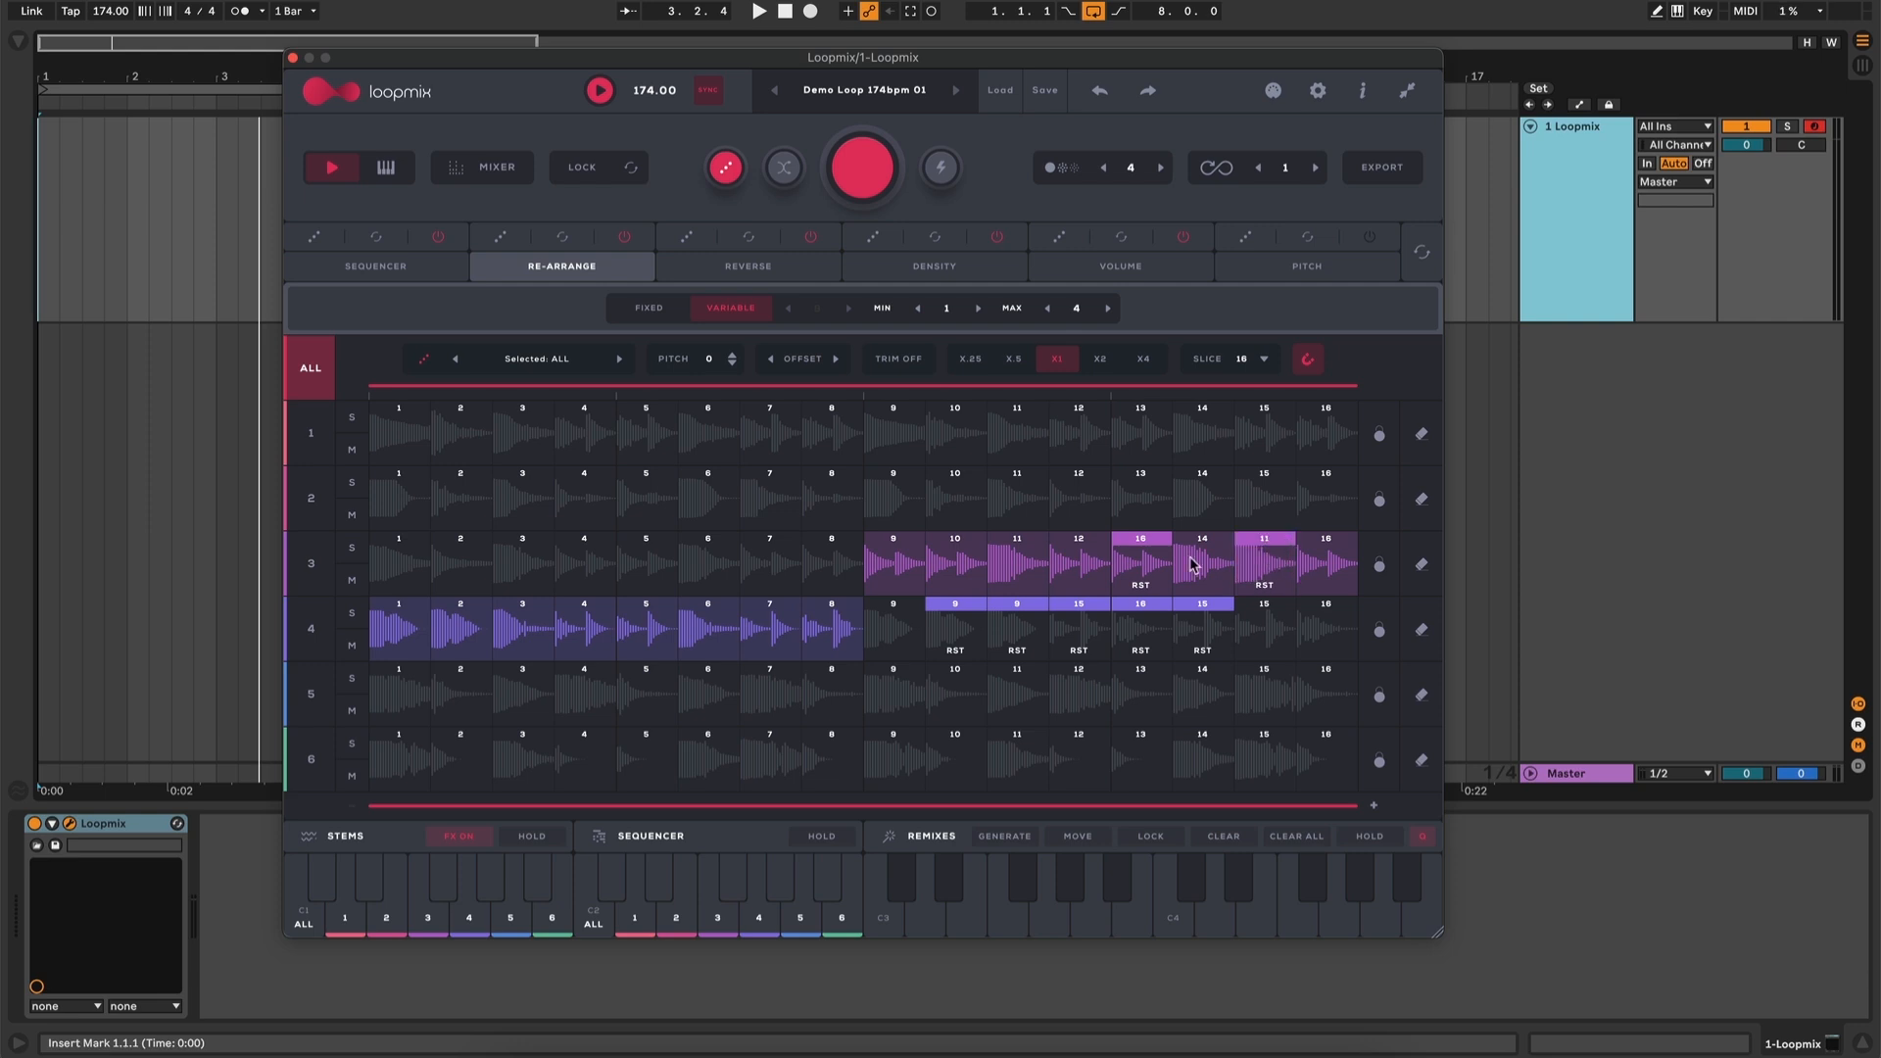
Reset the replaced slices on track 3, and clear the whole Re-arrange module
{"action": "left_click", "coordinate": [1079, 586]}
{"action": "left_click", "coordinate": [1141, 586]}
{"action": "left_click", "coordinate": [1264, 585]}
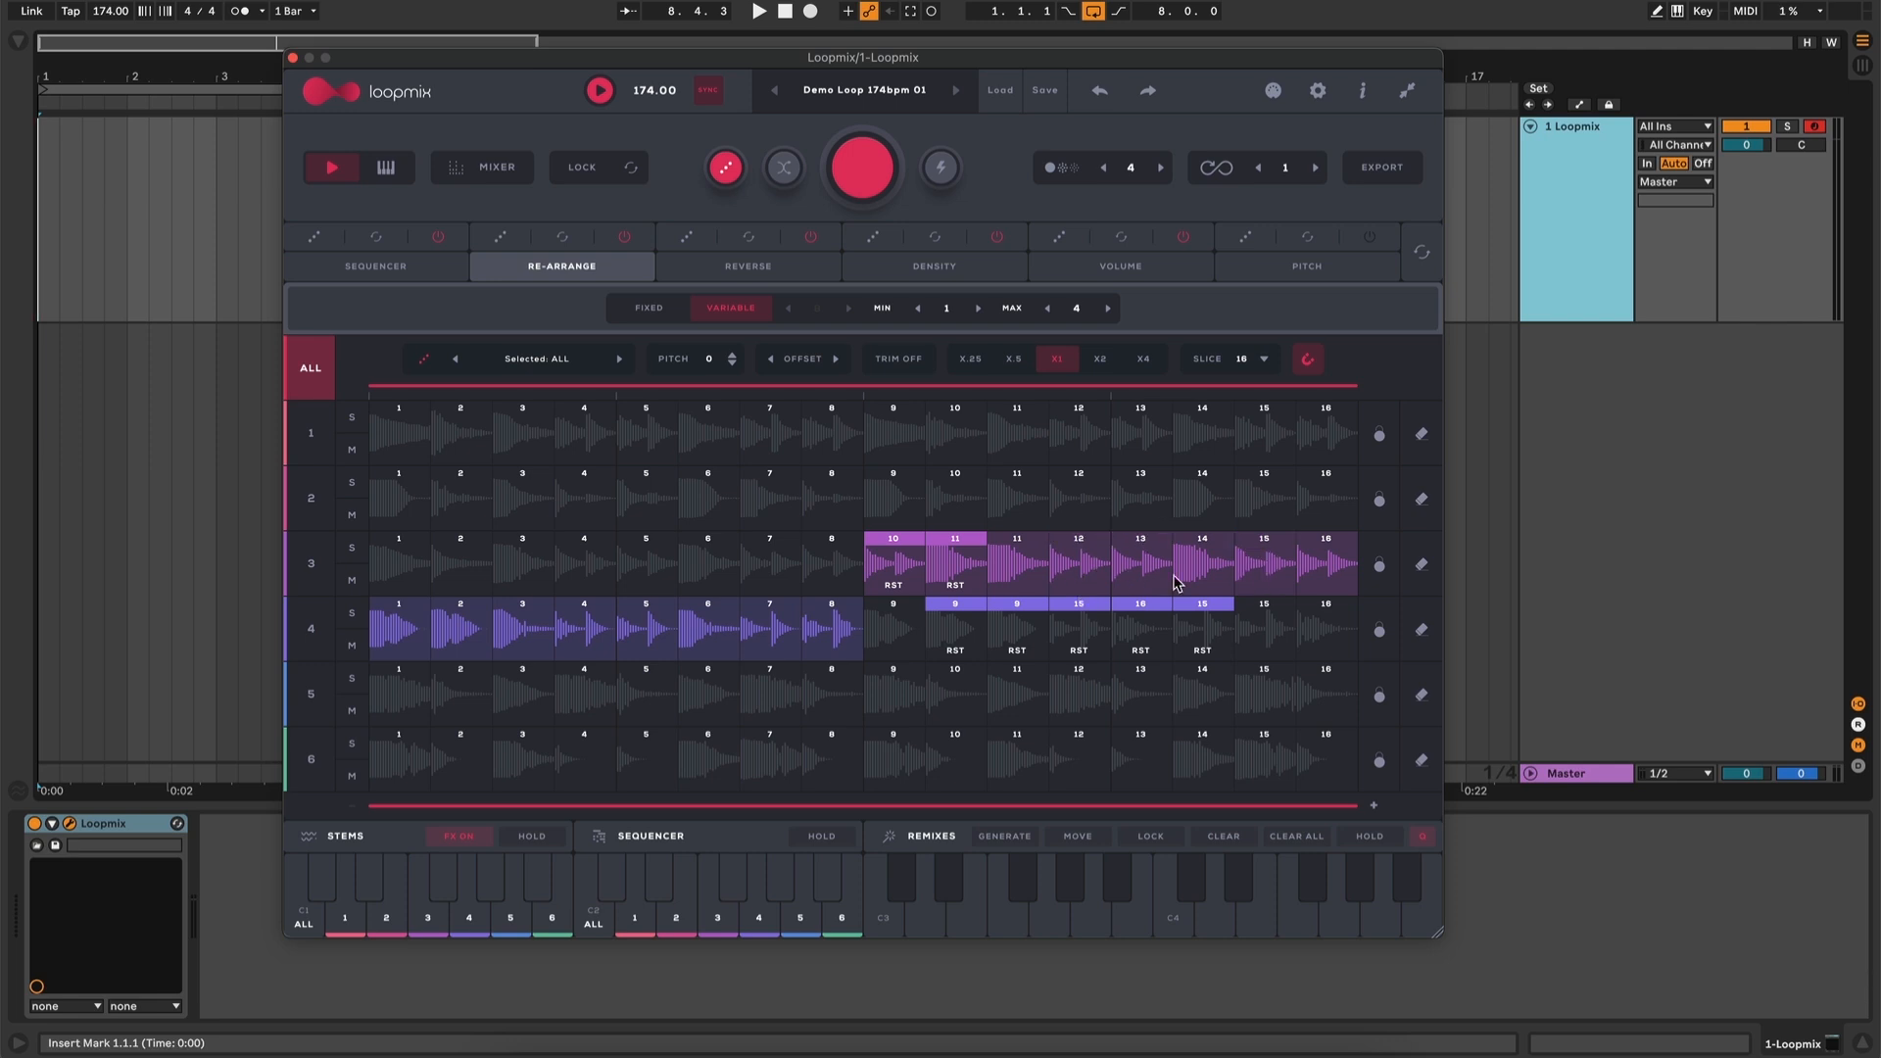
{"action": "left_click", "coordinate": [561, 238]}
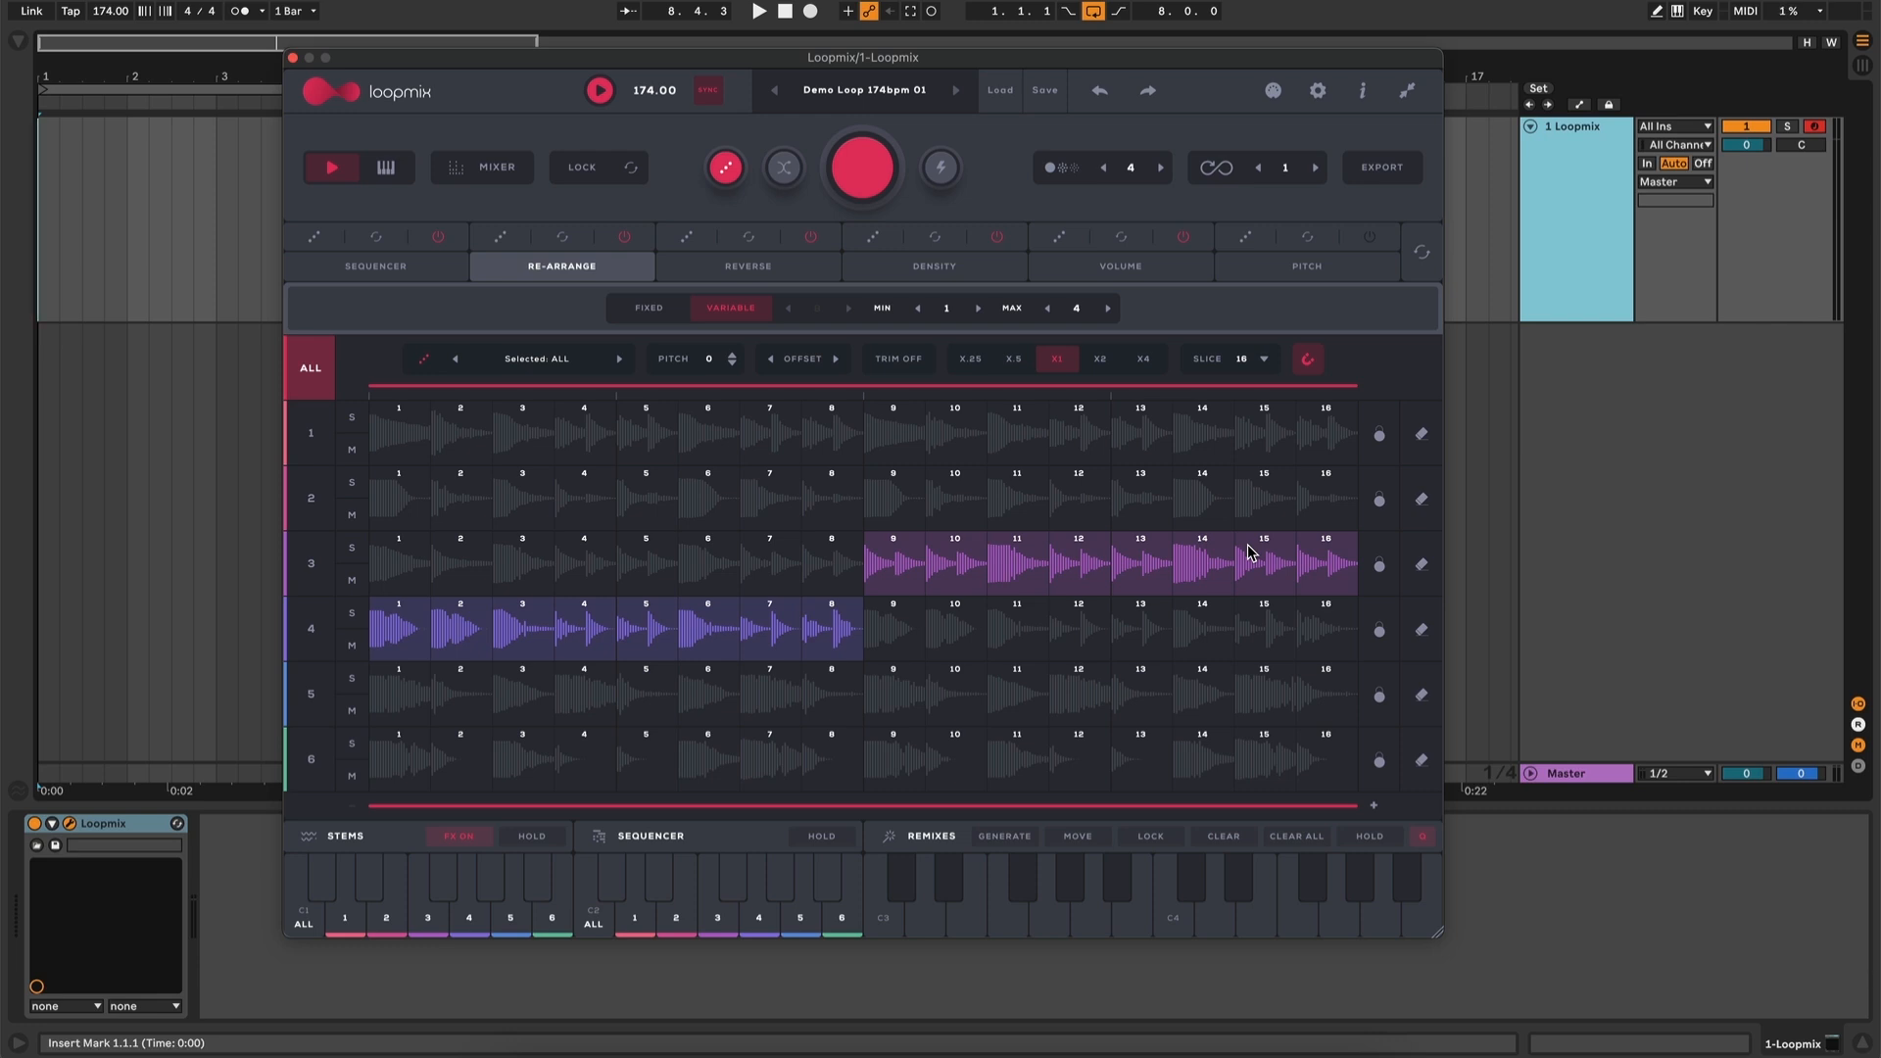
Set the Re-arrange randomization to Fixed, randomize with 4 slices per track, and raise the fixed amount to 16
{"action": "left_click", "coordinate": [656, 310]}
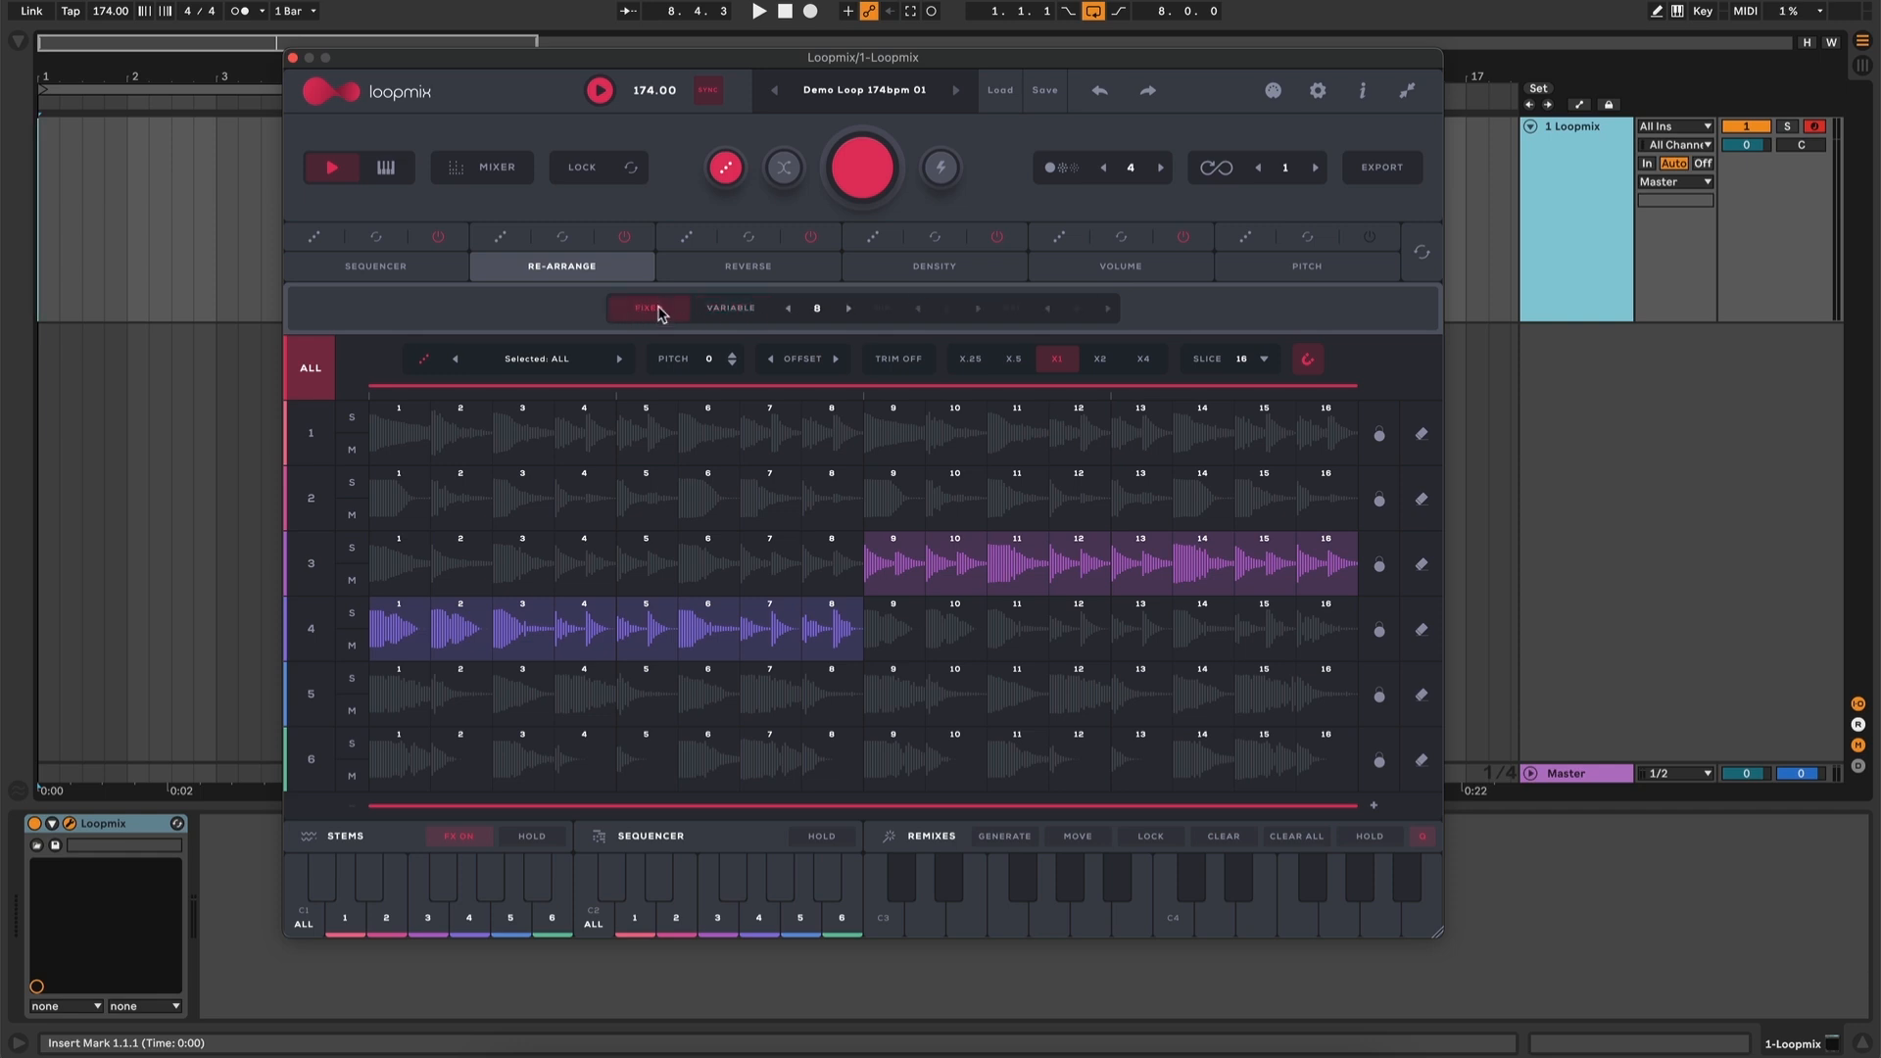
{"action": "left_click", "coordinate": [731, 310]}
{"action": "left_click", "coordinate": [501, 241]}
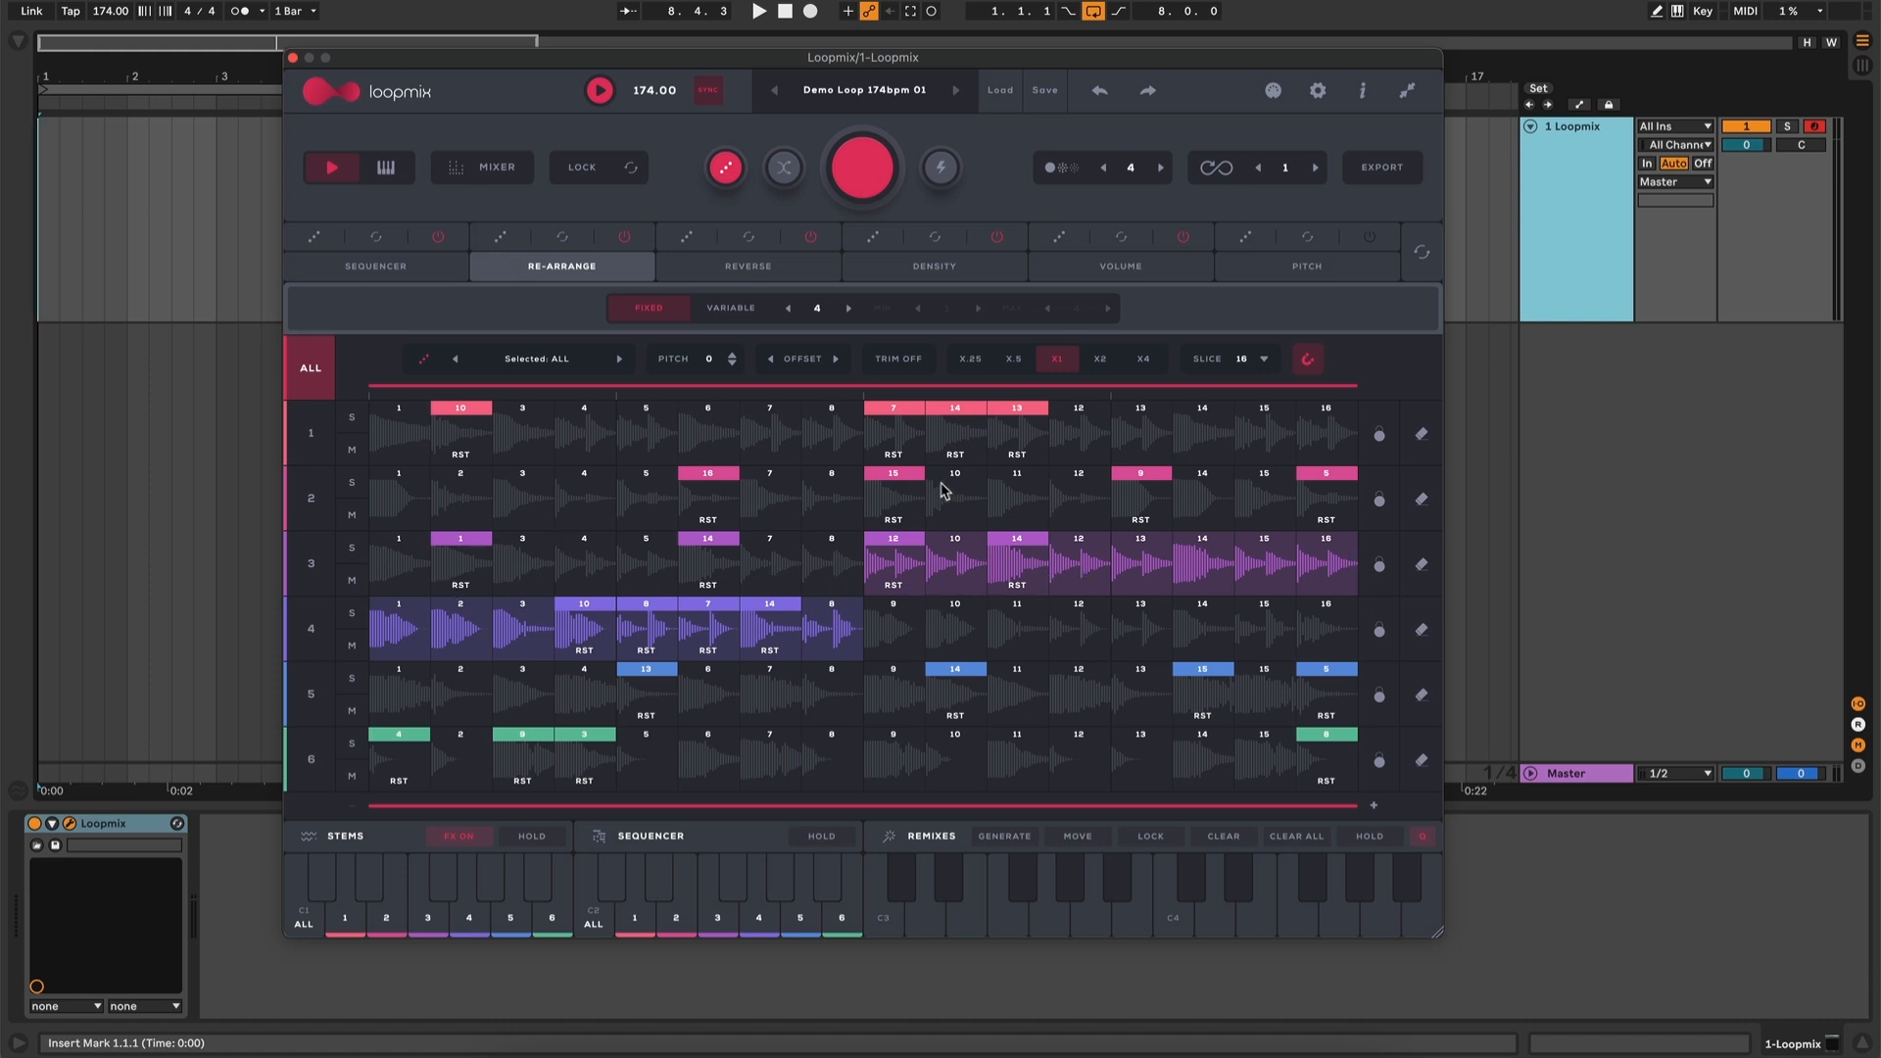
{"action": "left_click", "coordinate": [848, 308]}
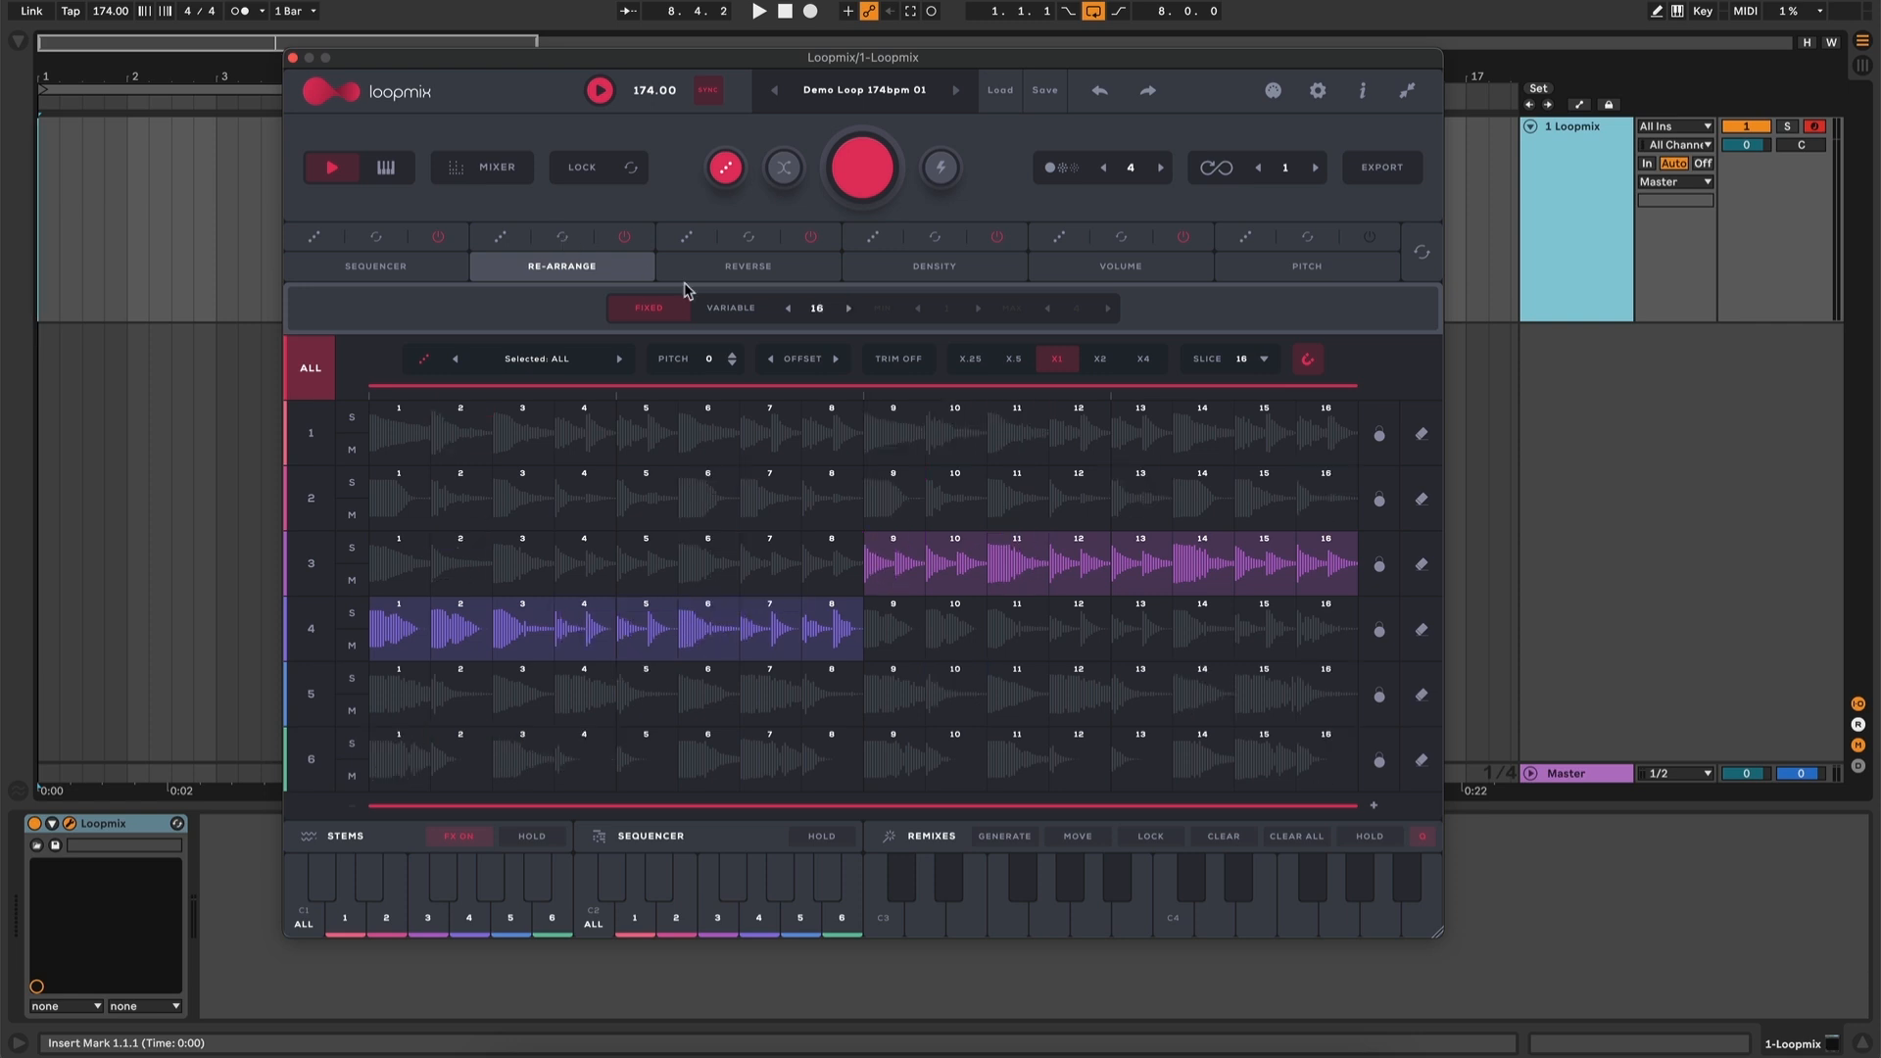
Set the Re-arrange randomization to Variable with a minimum of 2 and a maximum of 8, and randomize the slices
{"action": "left_click", "coordinate": [735, 310]}
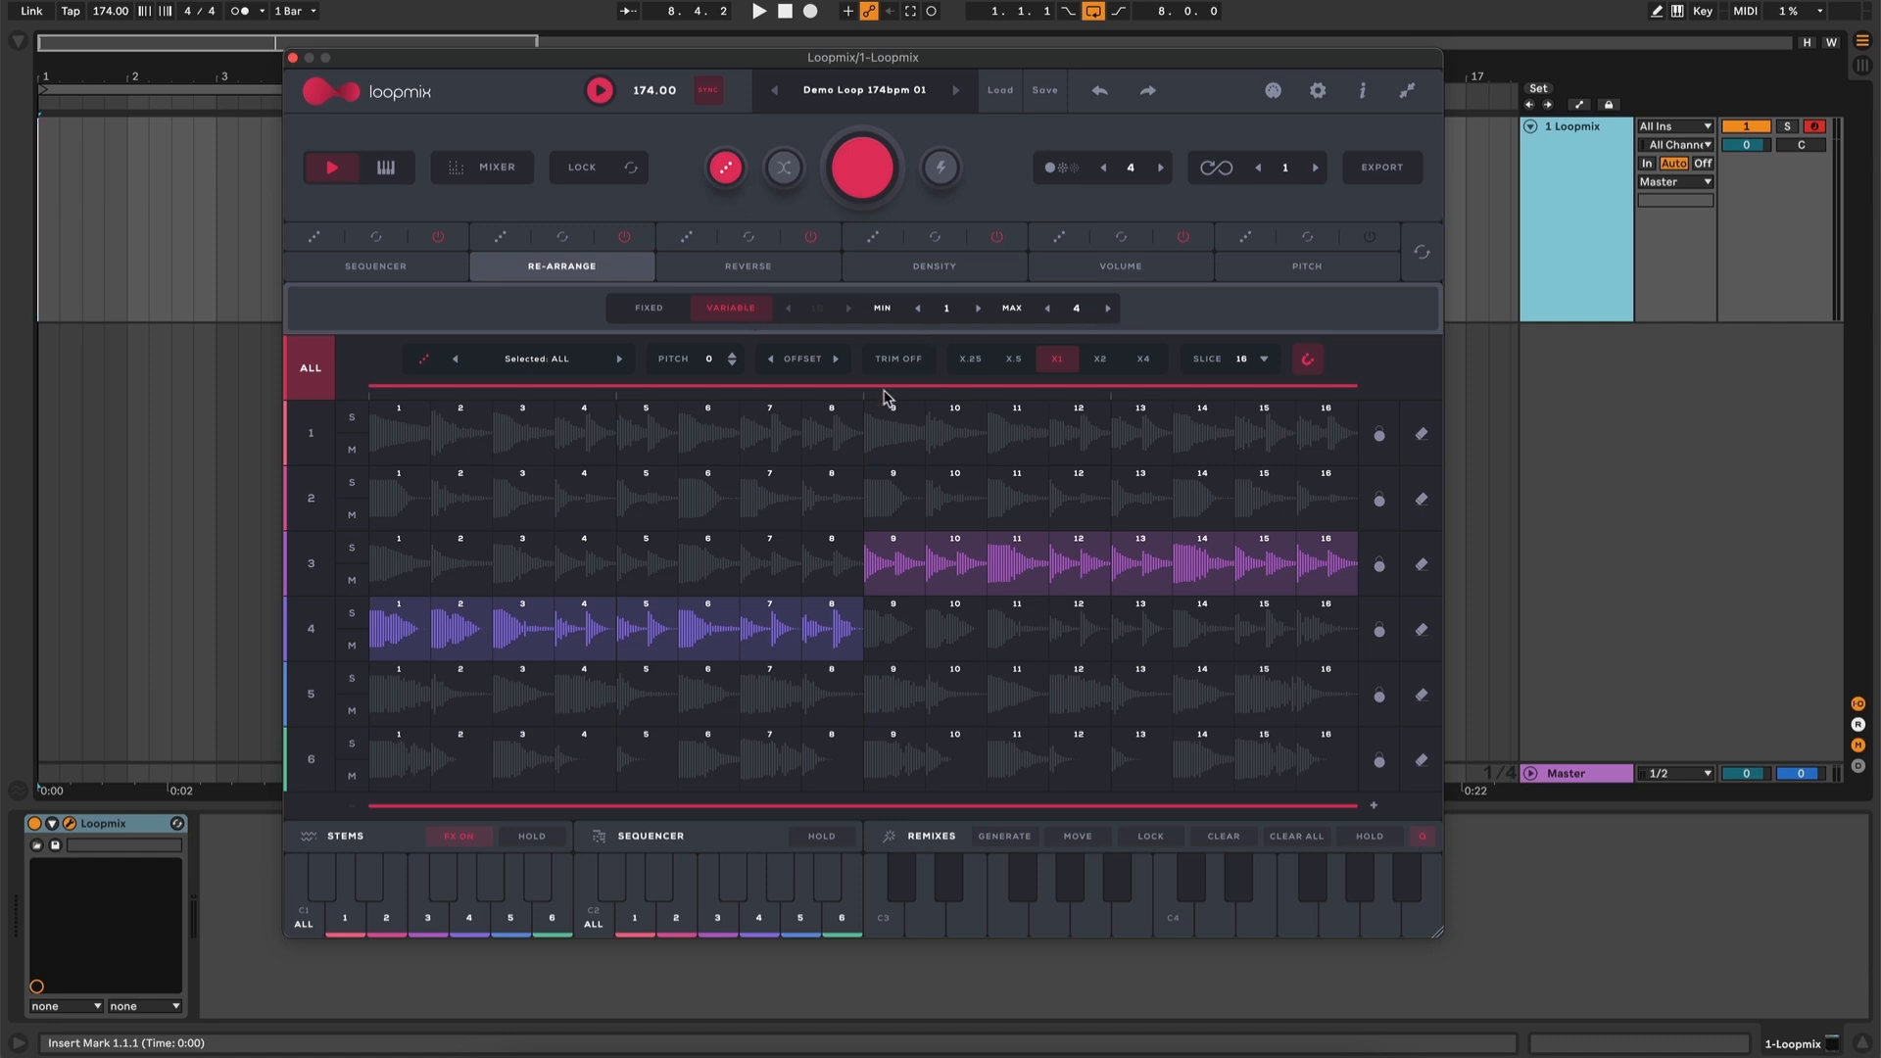
{"action": "left_click", "coordinate": [1108, 308]}
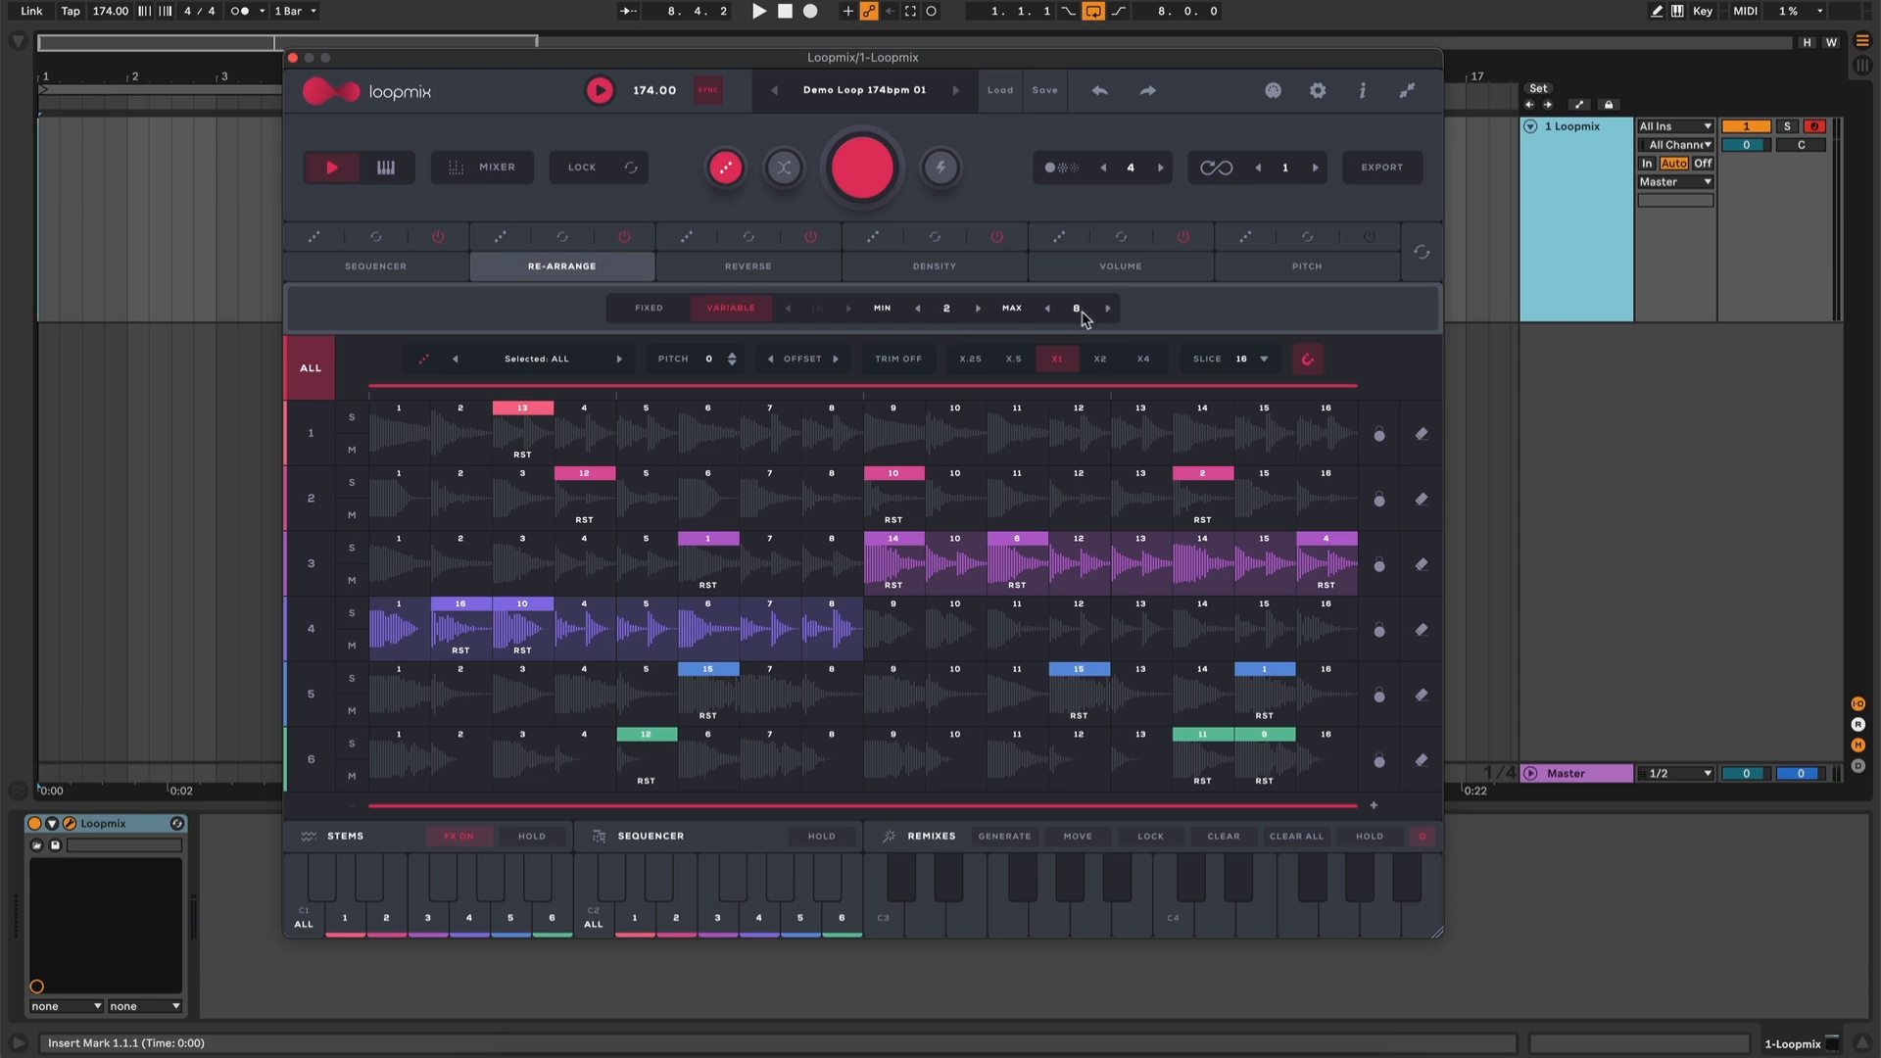
{"action": "left_click", "coordinate": [502, 239]}
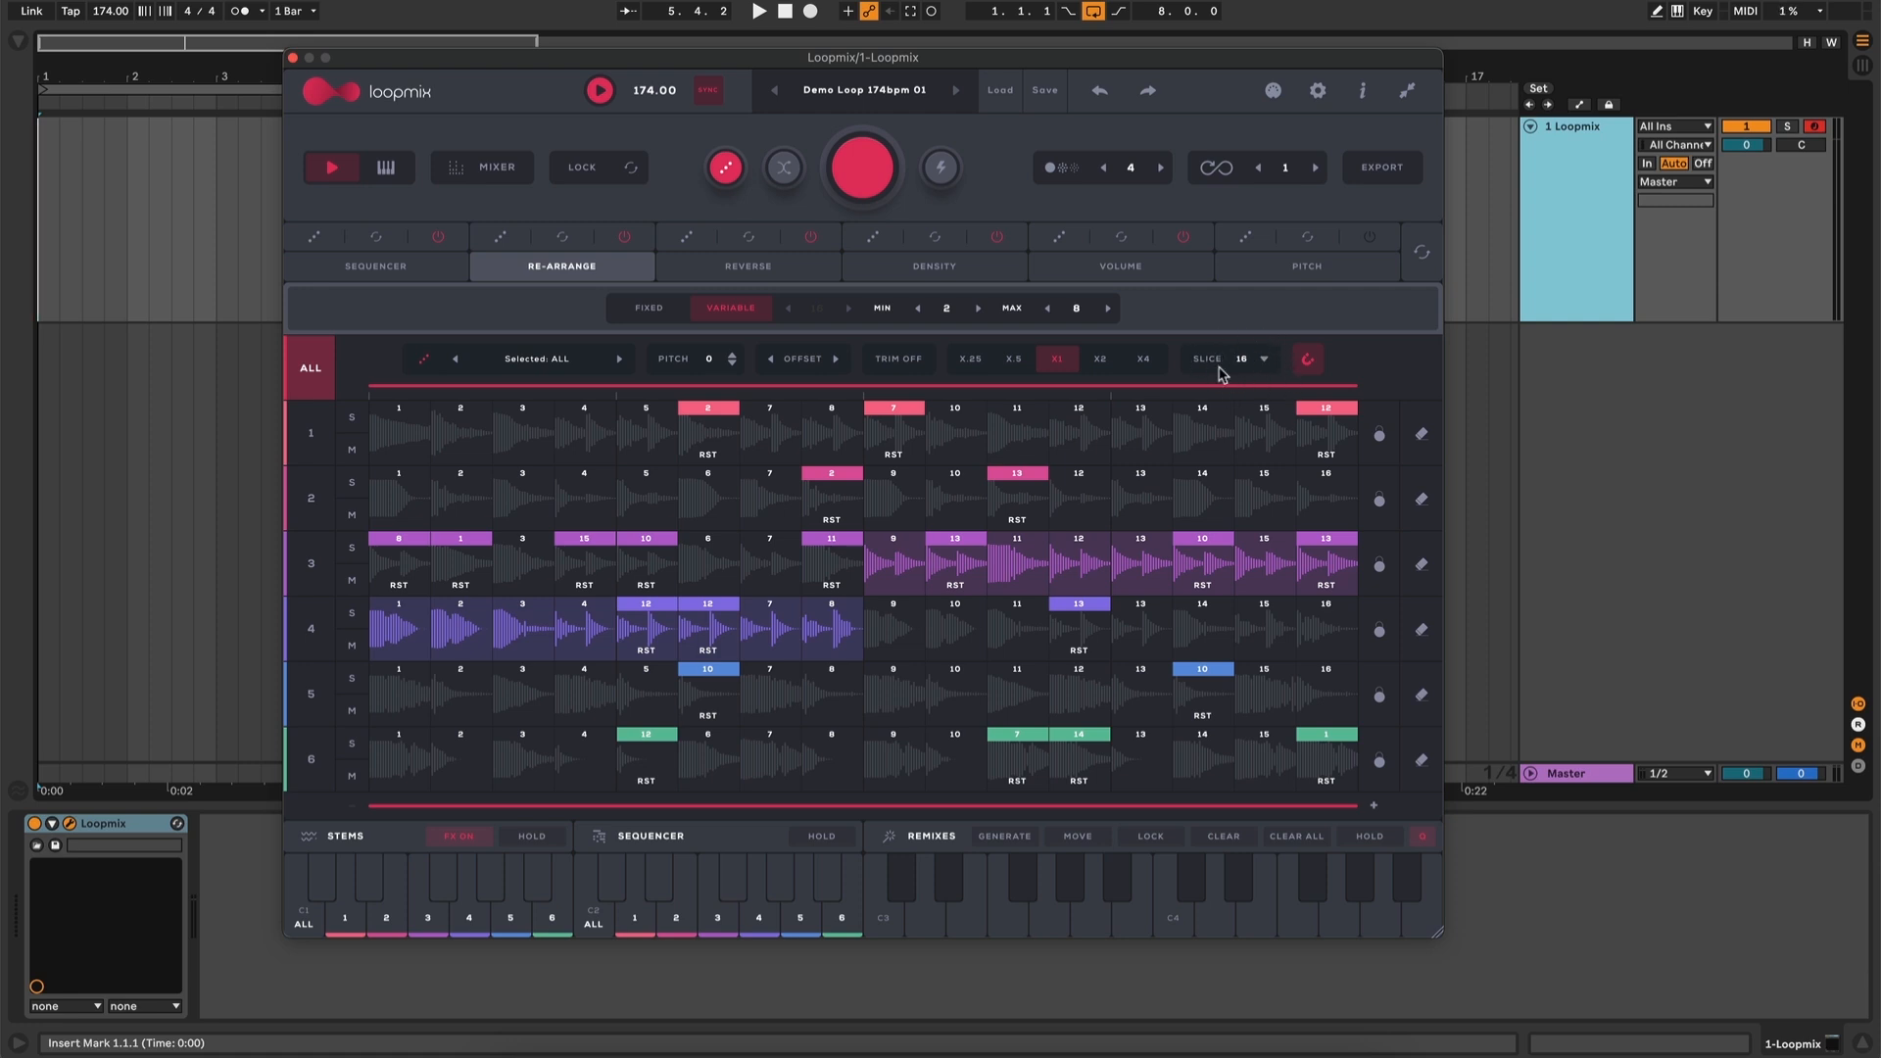
Compare how the Sequencer, Re-arrange, Reverse and Density modules display the slices
{"action": "left_click", "coordinate": [429, 267]}
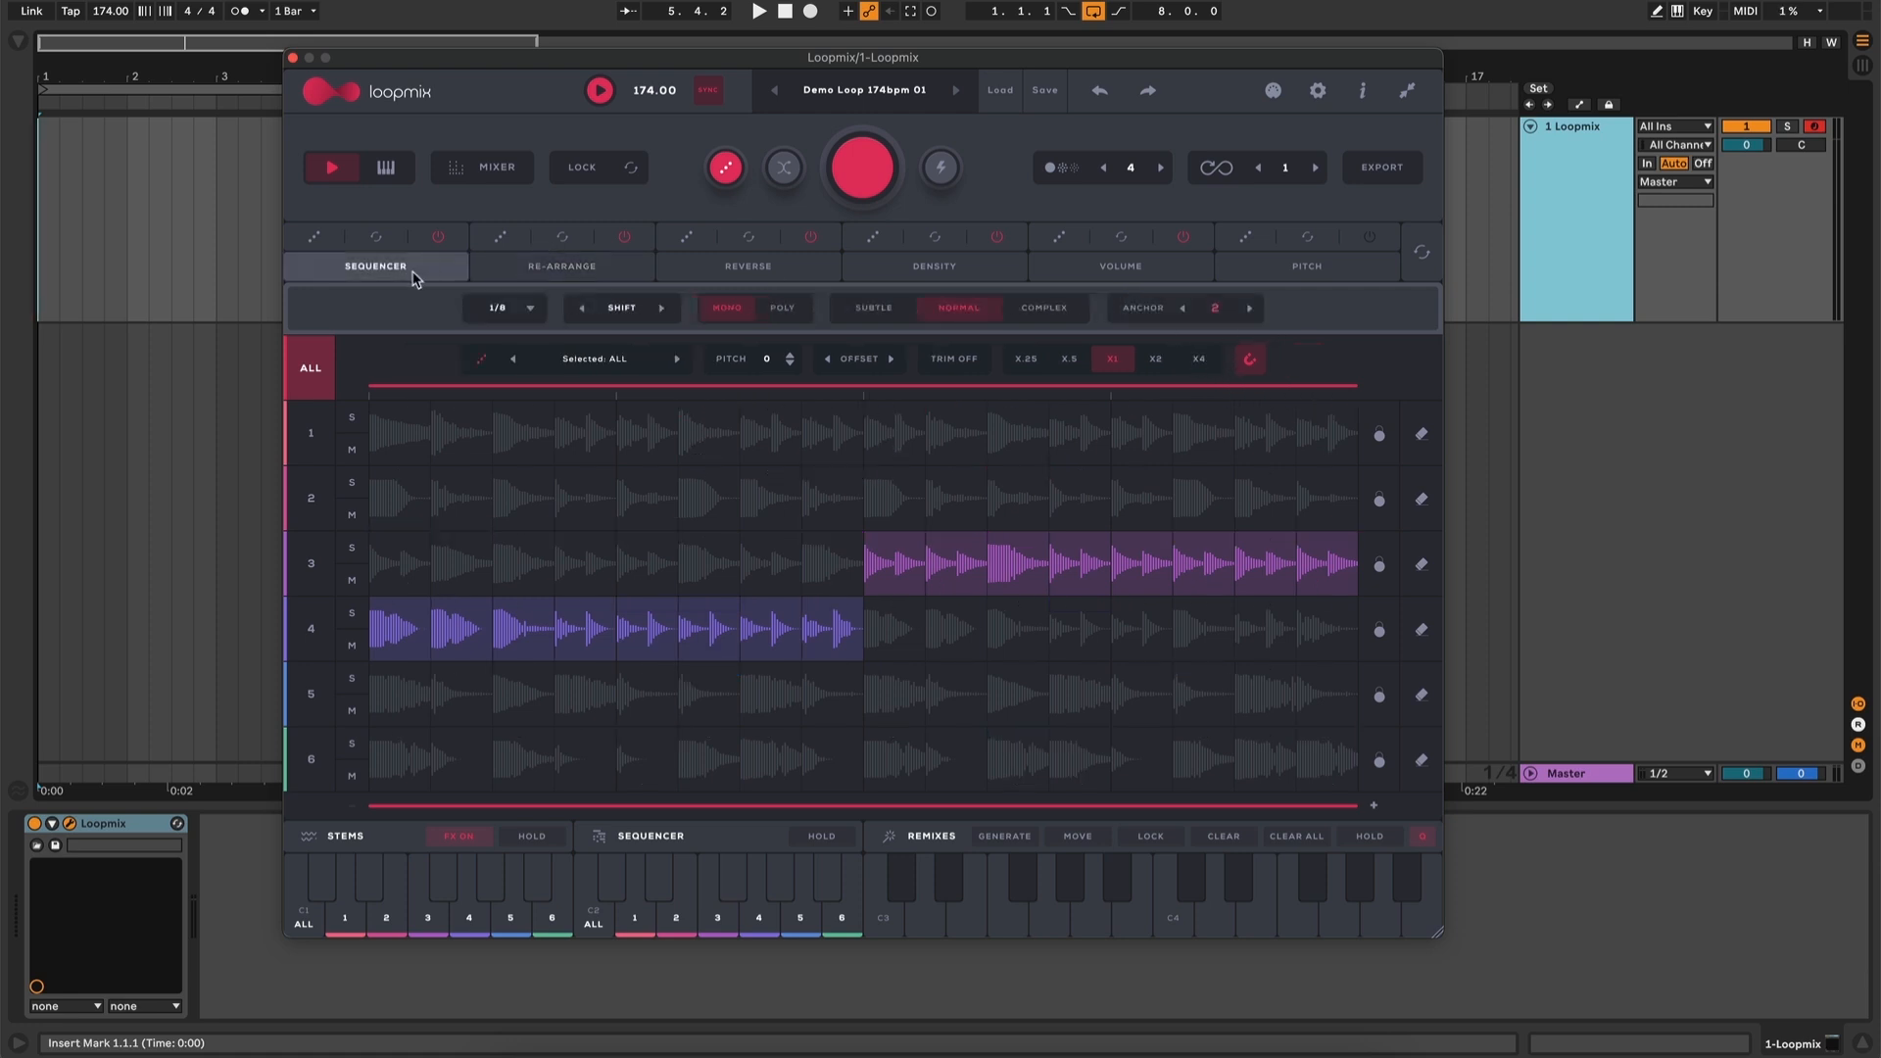
{"action": "left_click", "coordinate": [595, 274]}
{"action": "left_click", "coordinate": [782, 281]}
{"action": "left_click", "coordinate": [946, 279]}
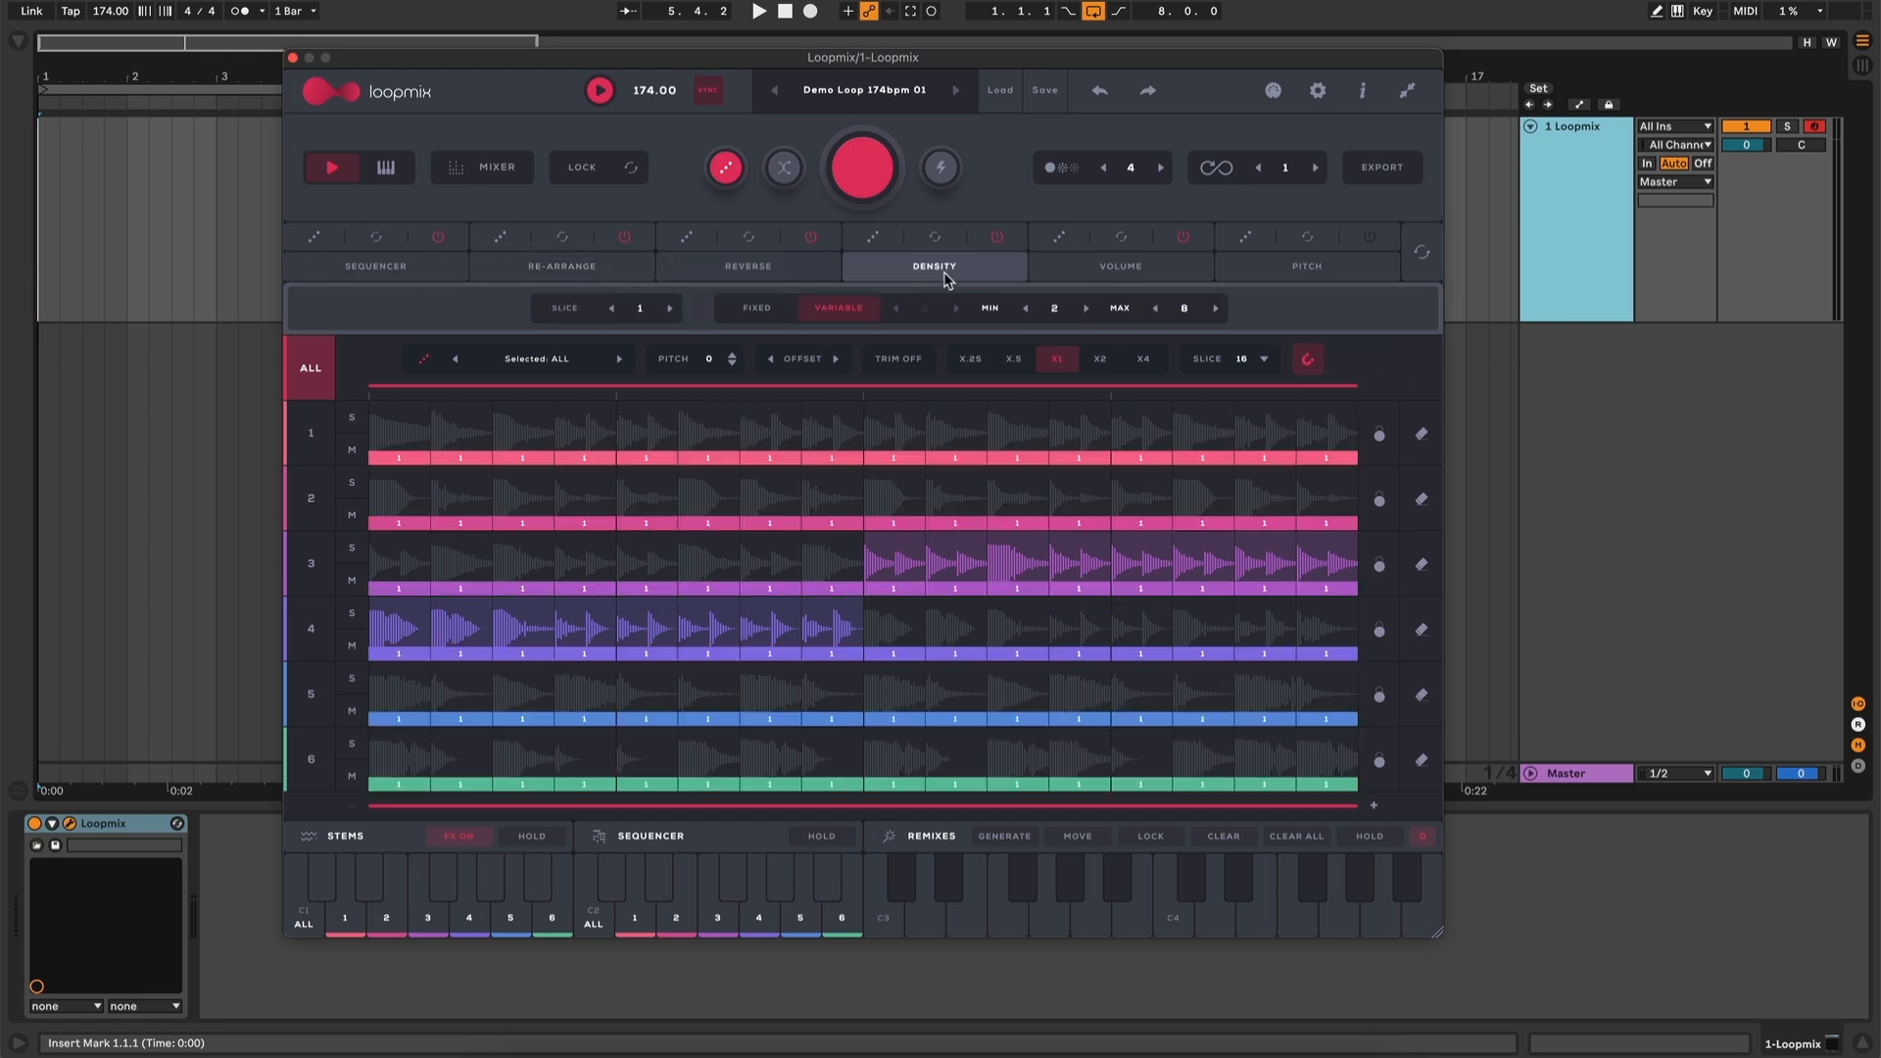
{"action": "left_click", "coordinate": [576, 274]}
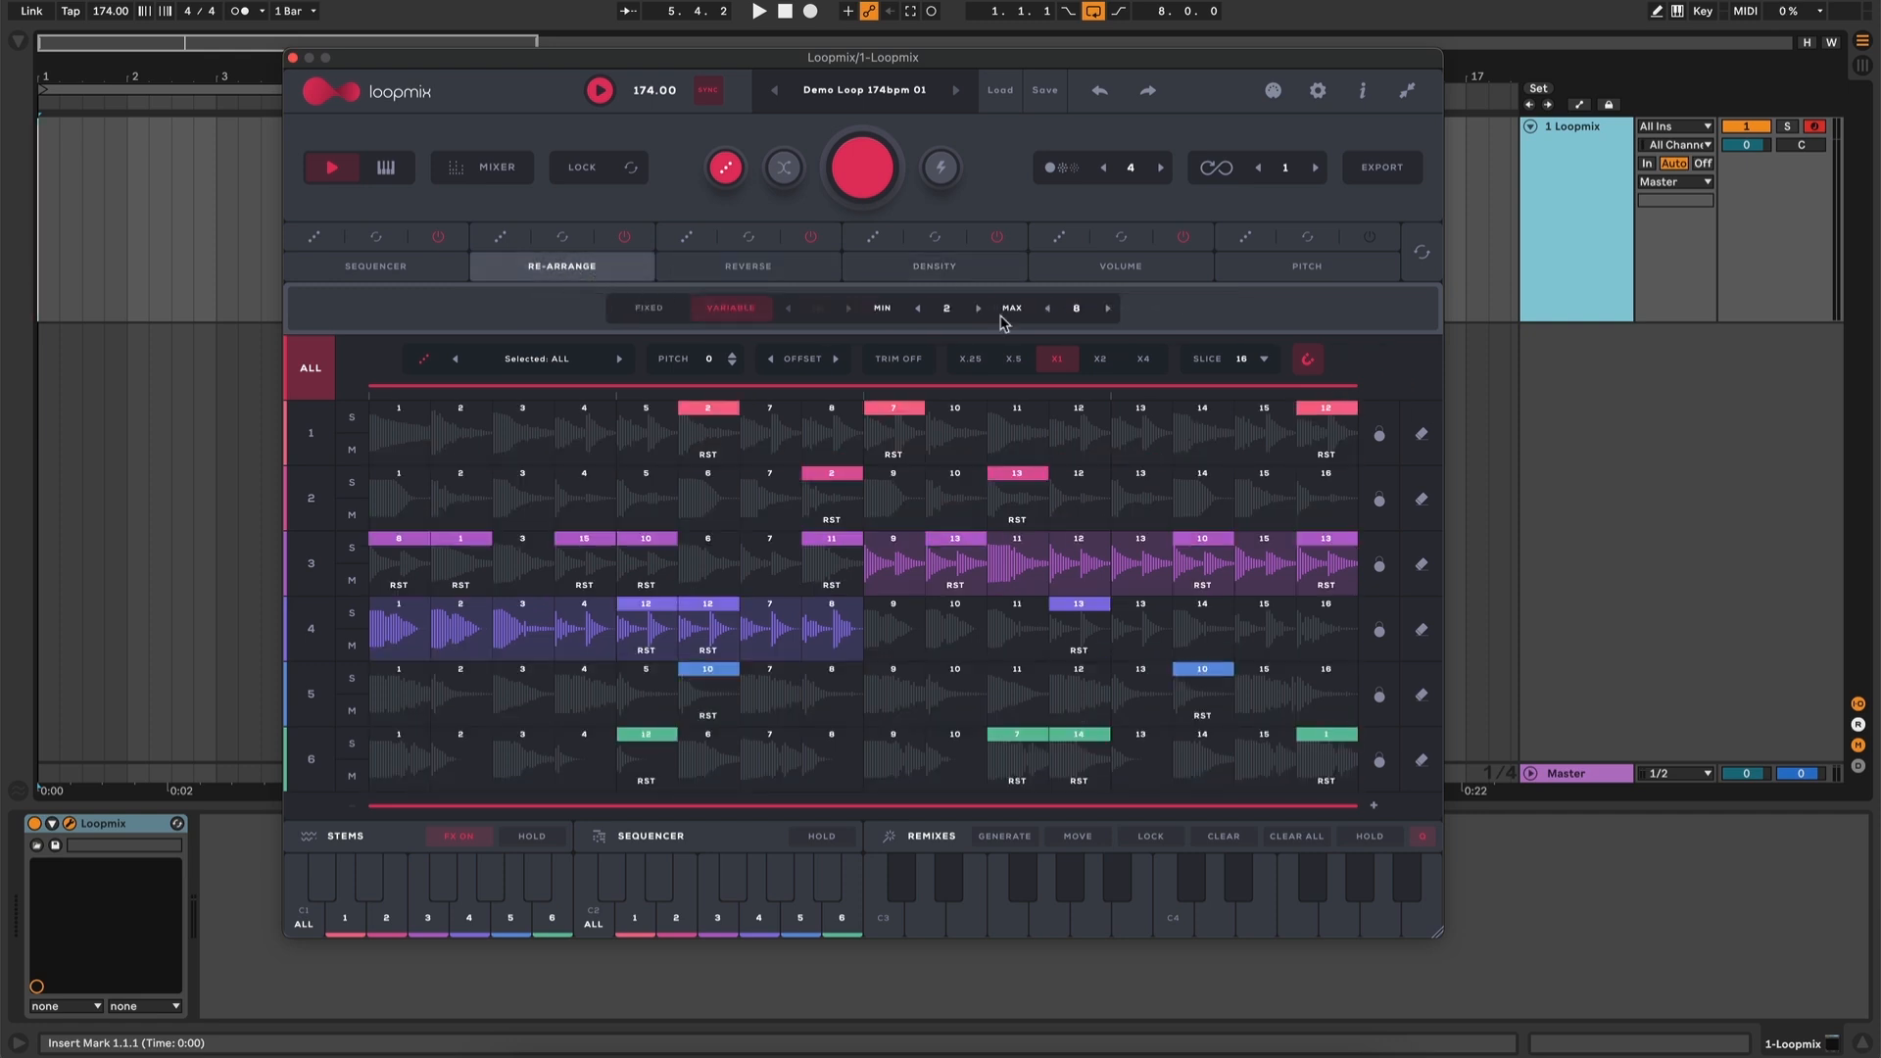
Set the Re-arrange slice count to 32, audition a new random arrangement, and stop playback
{"action": "left_click", "coordinate": [1262, 358]}
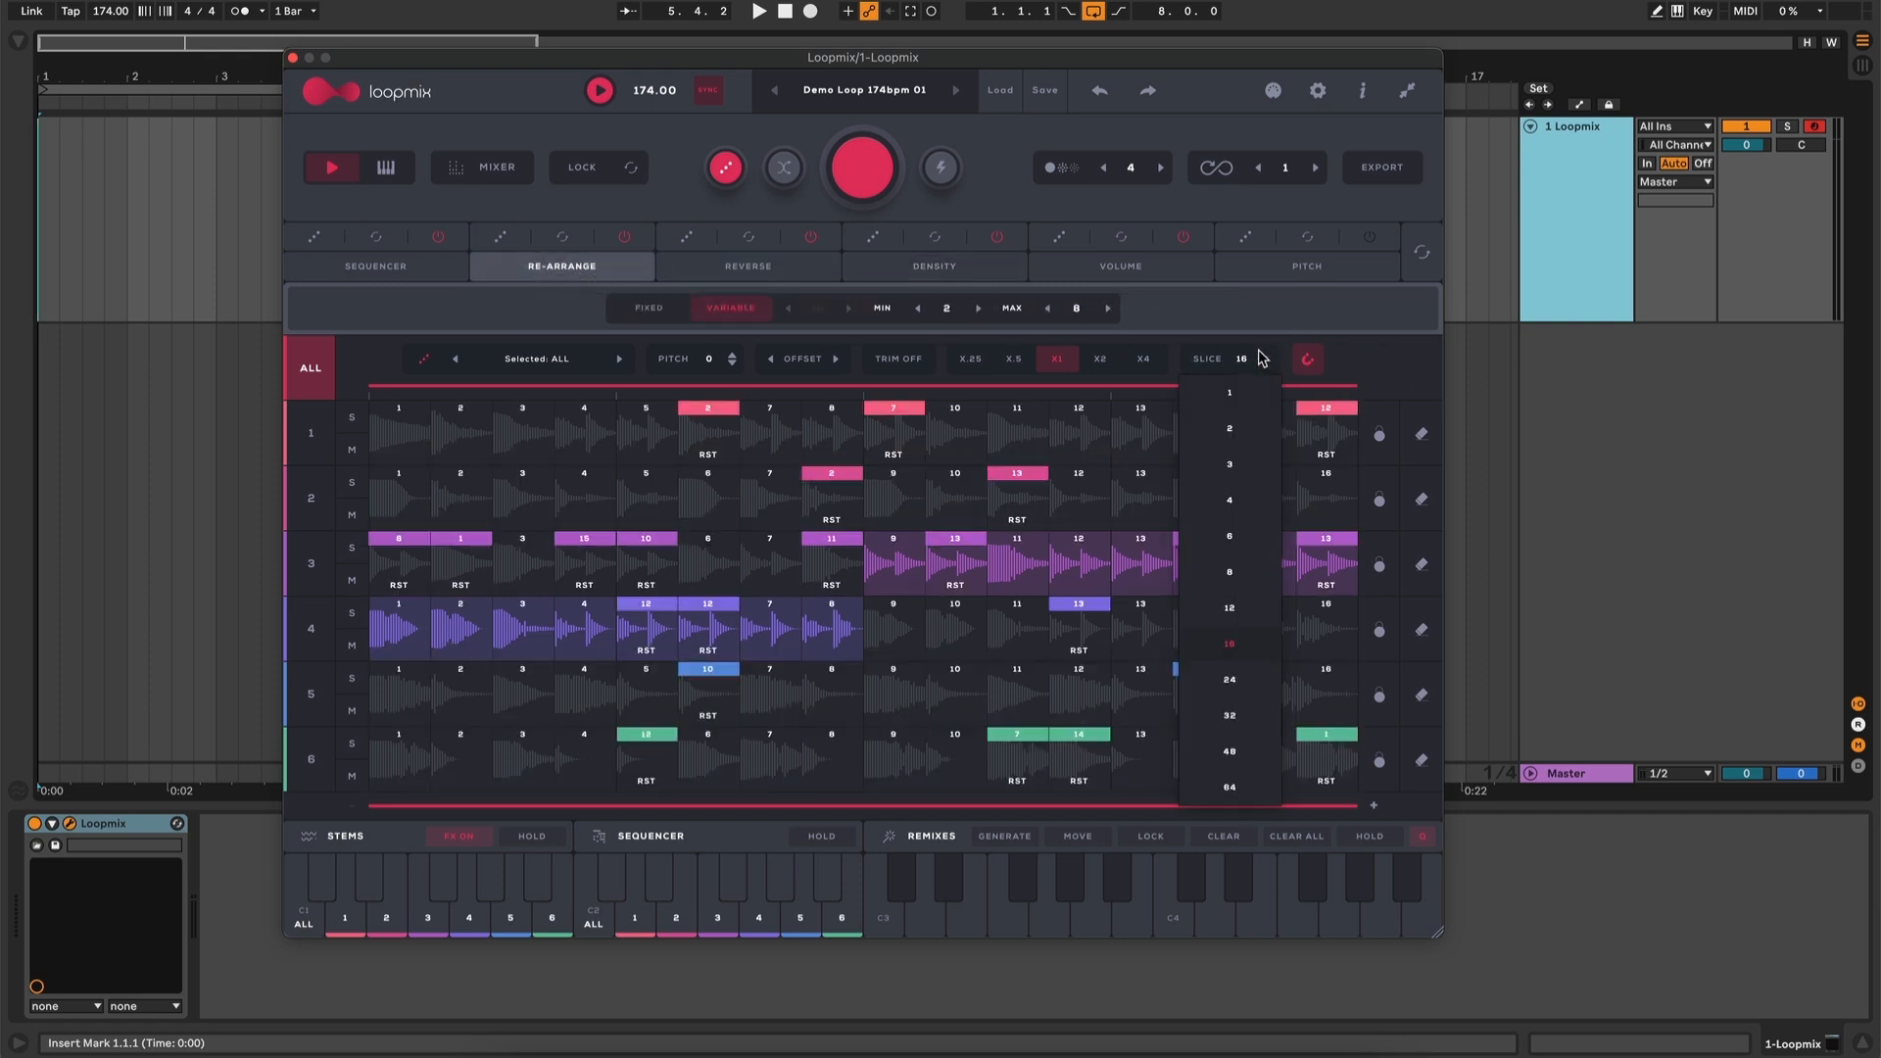
{"action": "left_click", "coordinate": [1230, 715]}
{"action": "key", "text": "space"}
{"action": "left_click", "coordinate": [516, 236]}
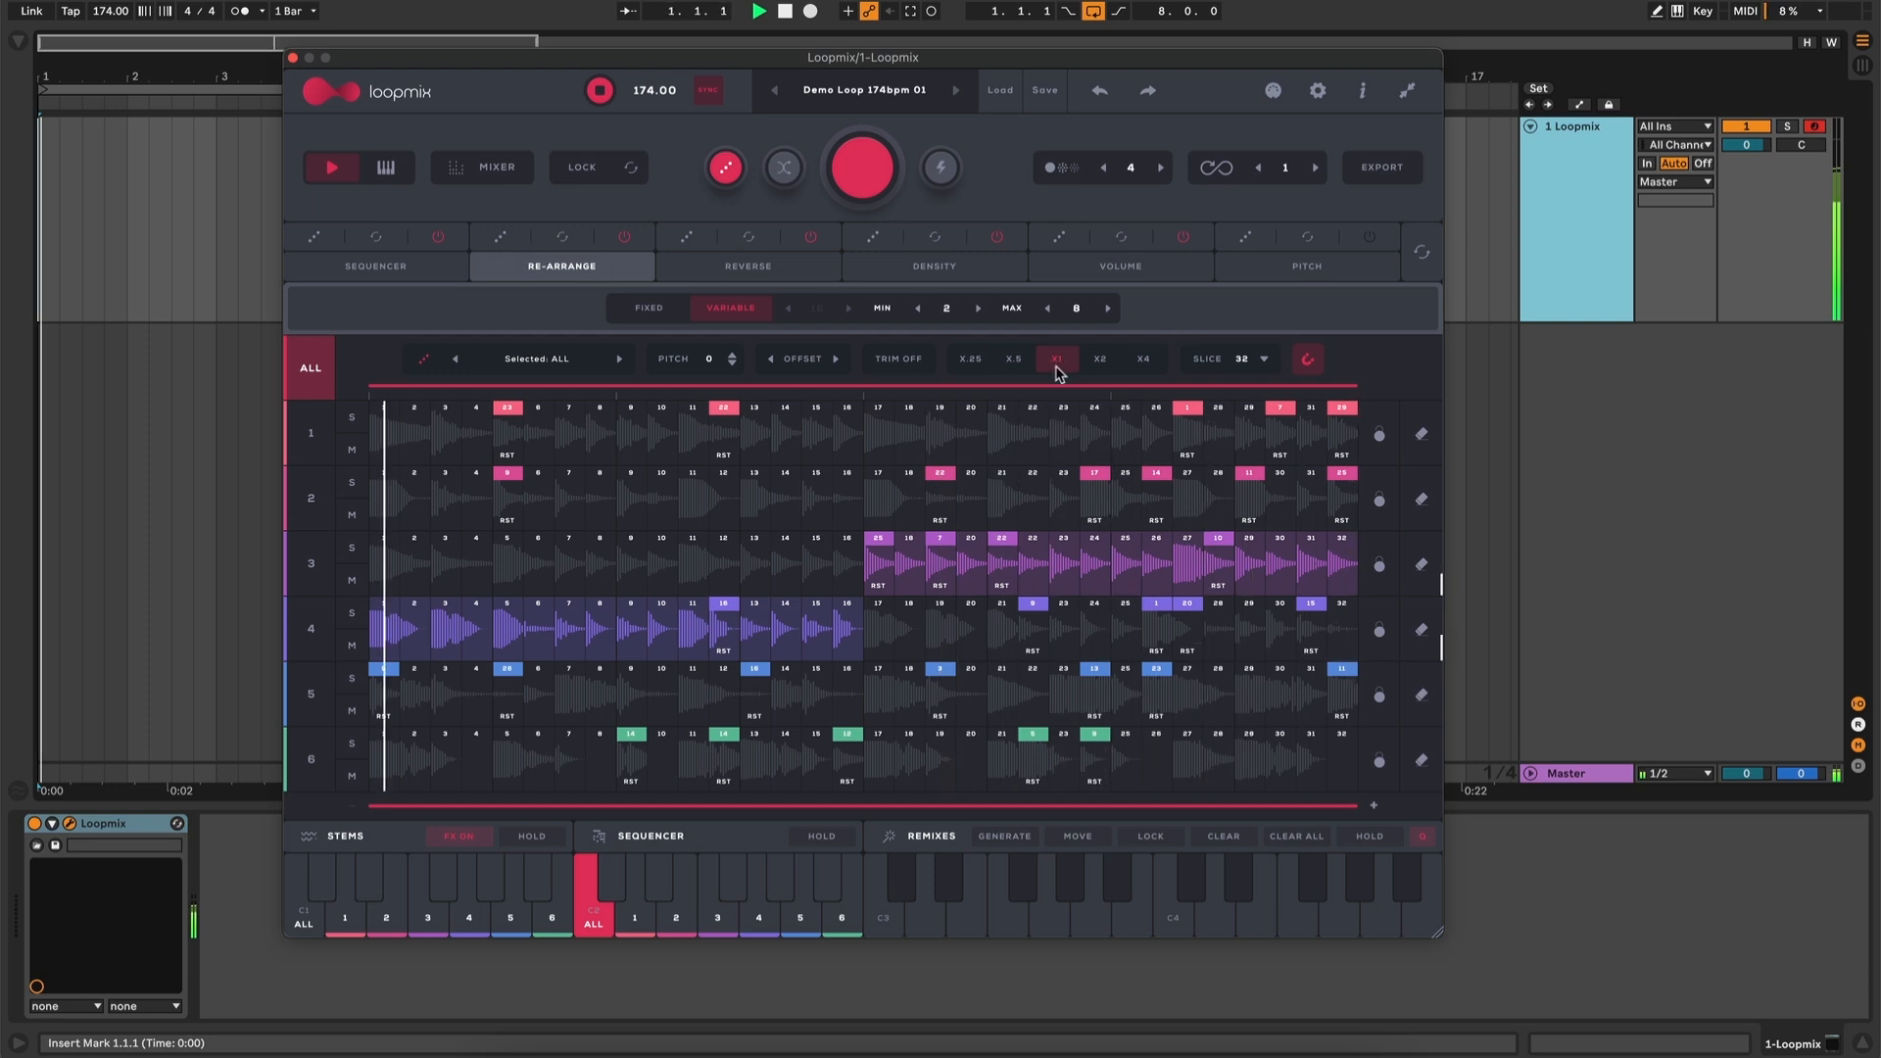
{"action": "key", "text": "space"}
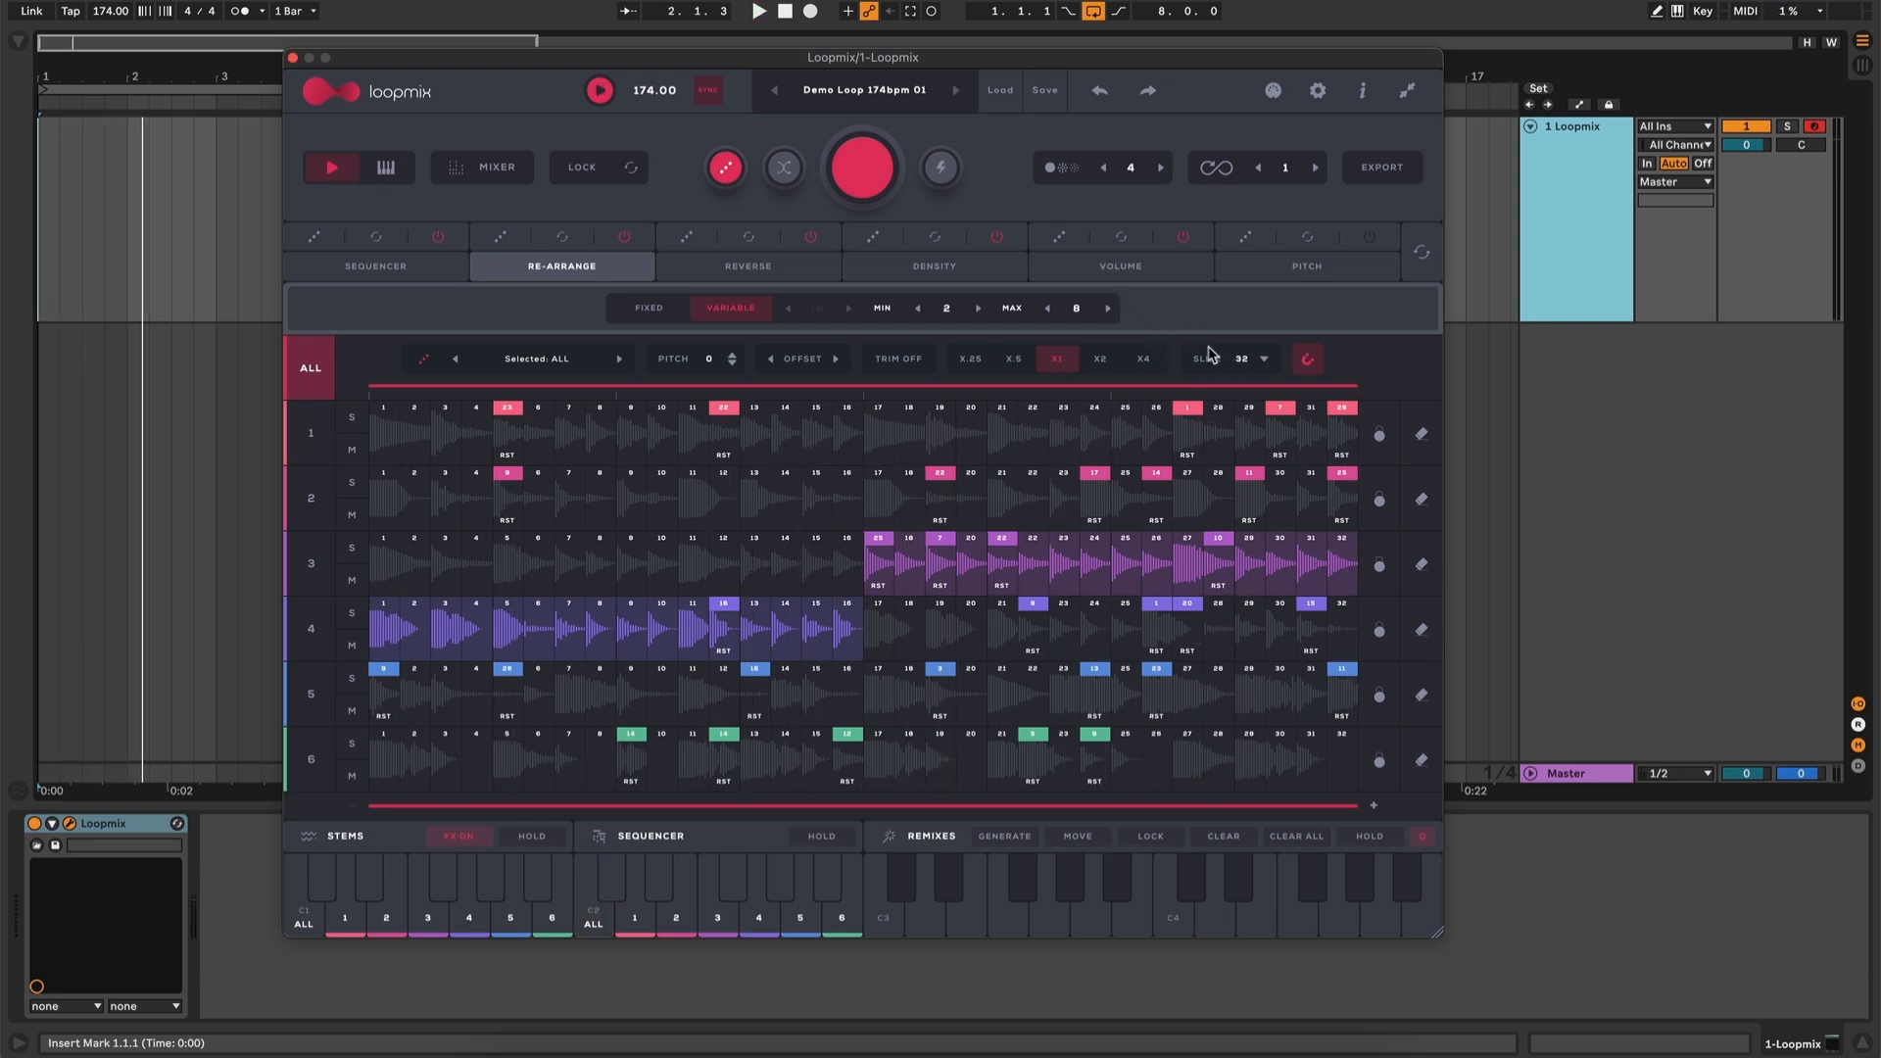
Set the Re-arrange slice count to 8, audition a random arrangement, and reduce the slice count to 4
{"action": "left_click", "coordinate": [1247, 360]}
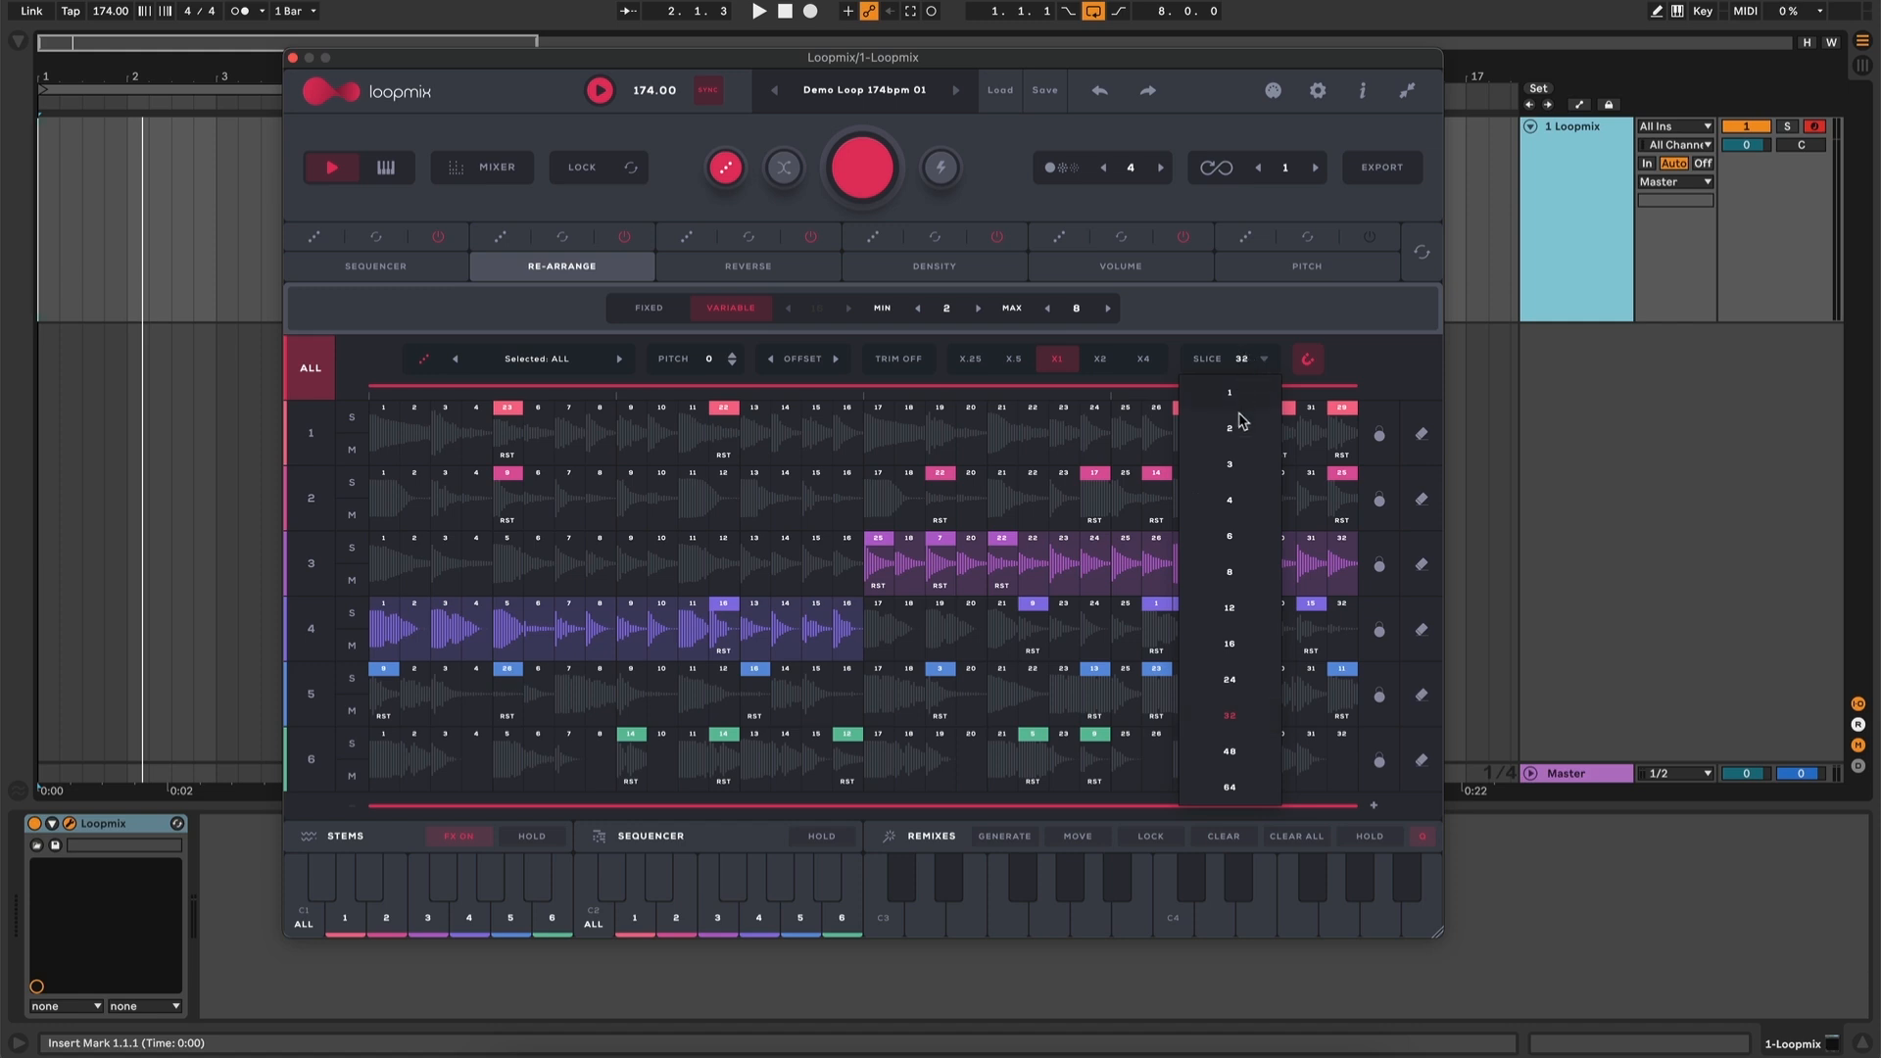
{"action": "left_click", "coordinate": [1233, 576]}
{"action": "key", "text": "space"}
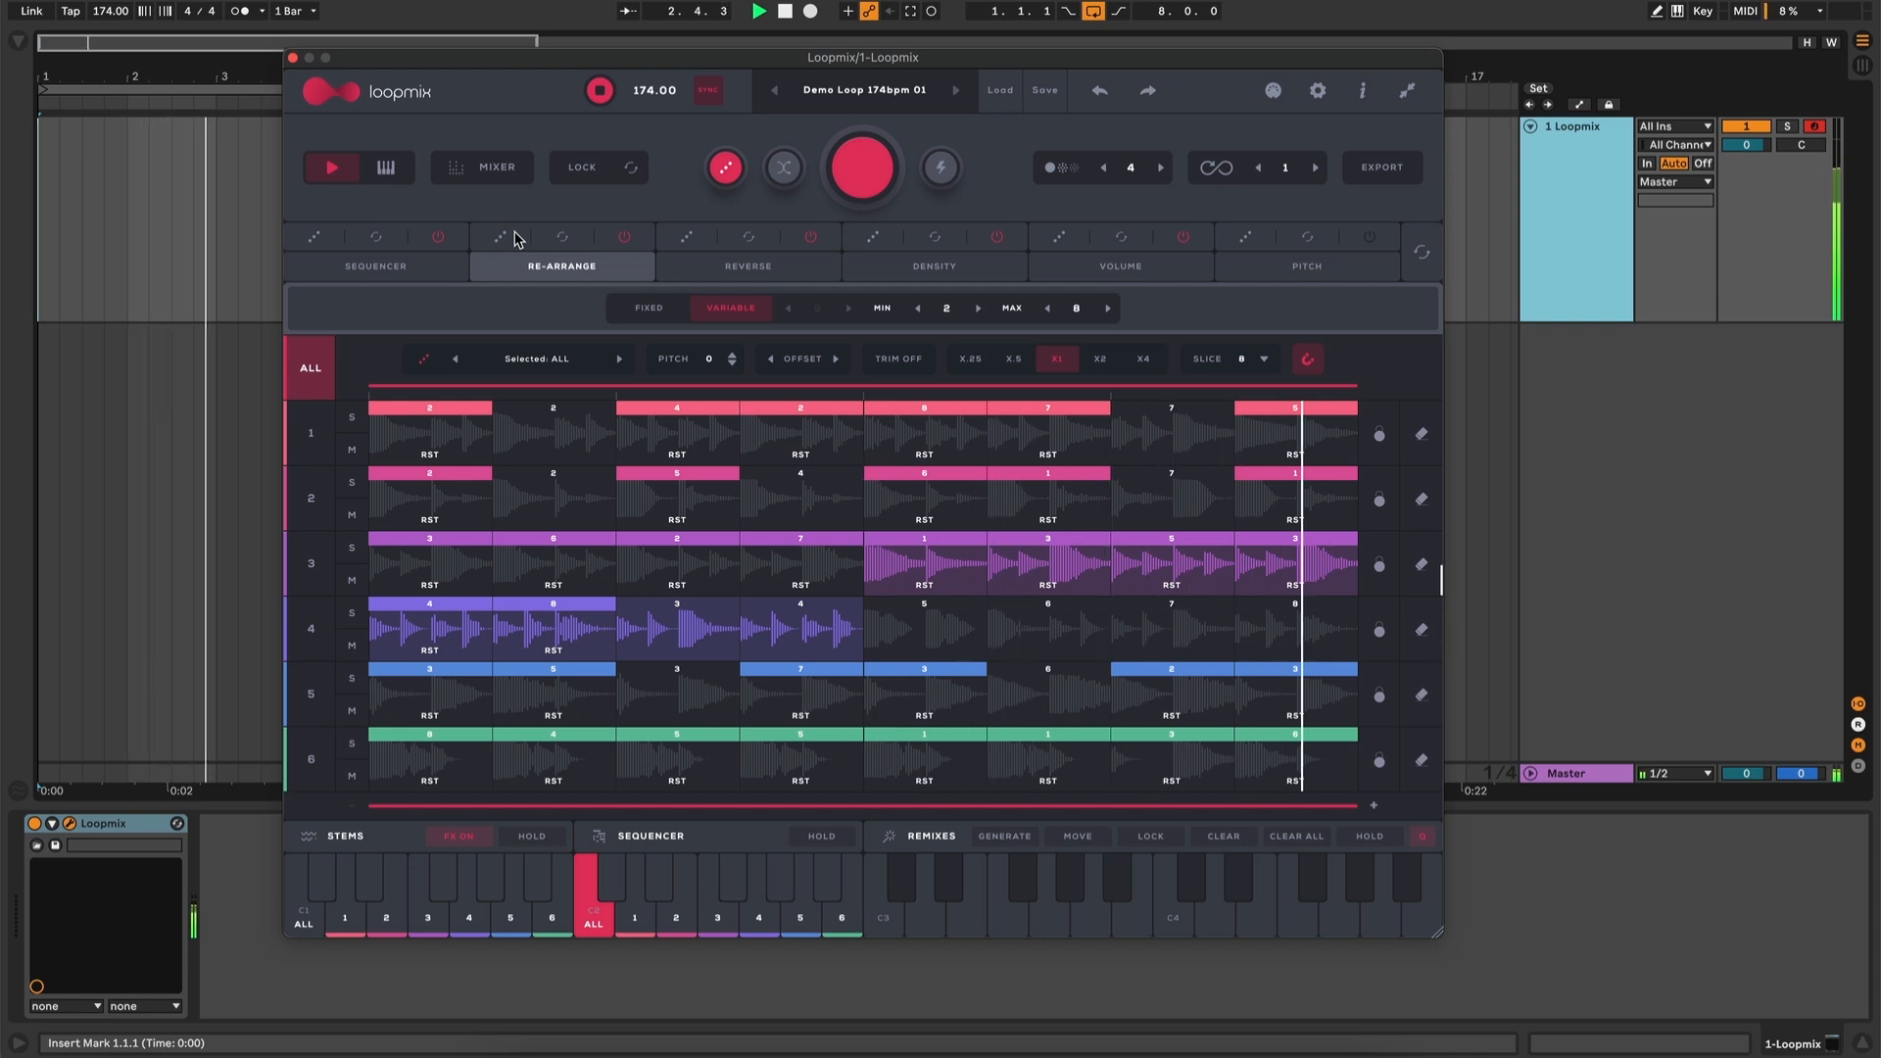
{"action": "left_click", "coordinate": [1254, 358]}
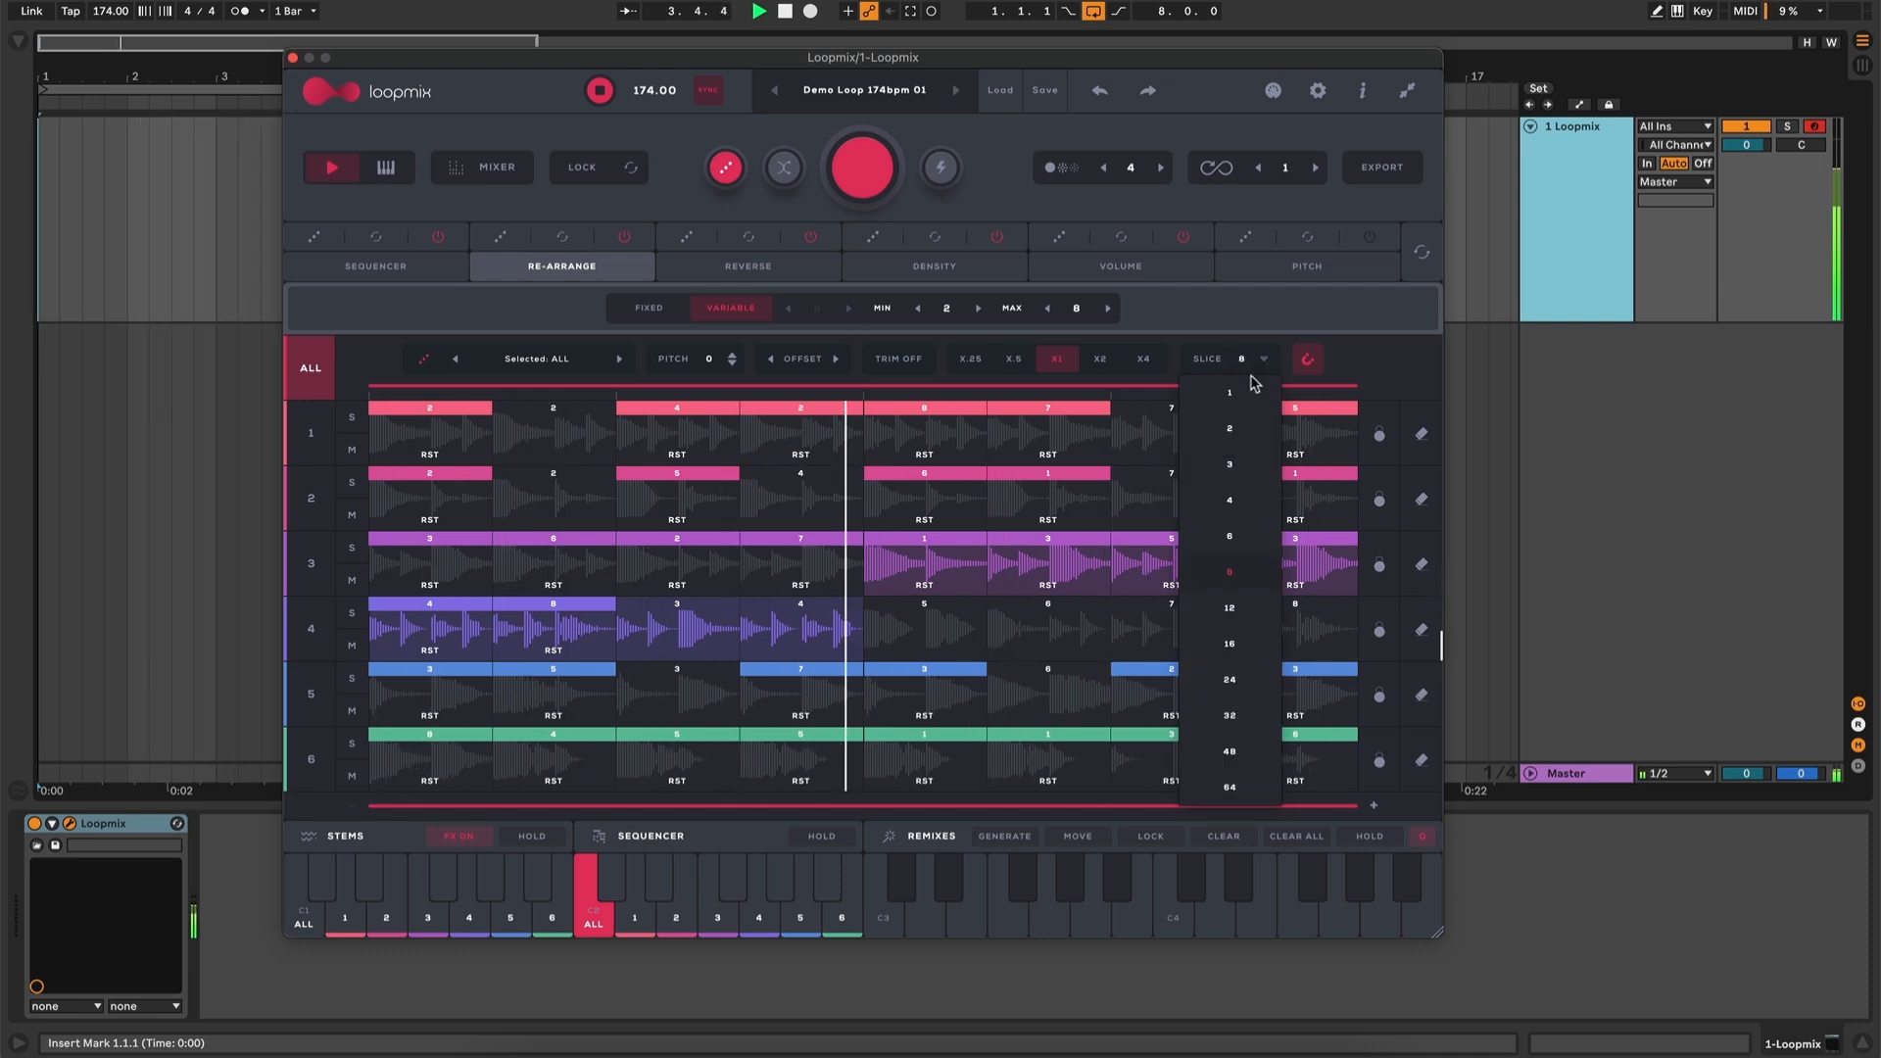
{"action": "left_click", "coordinate": [1231, 500]}
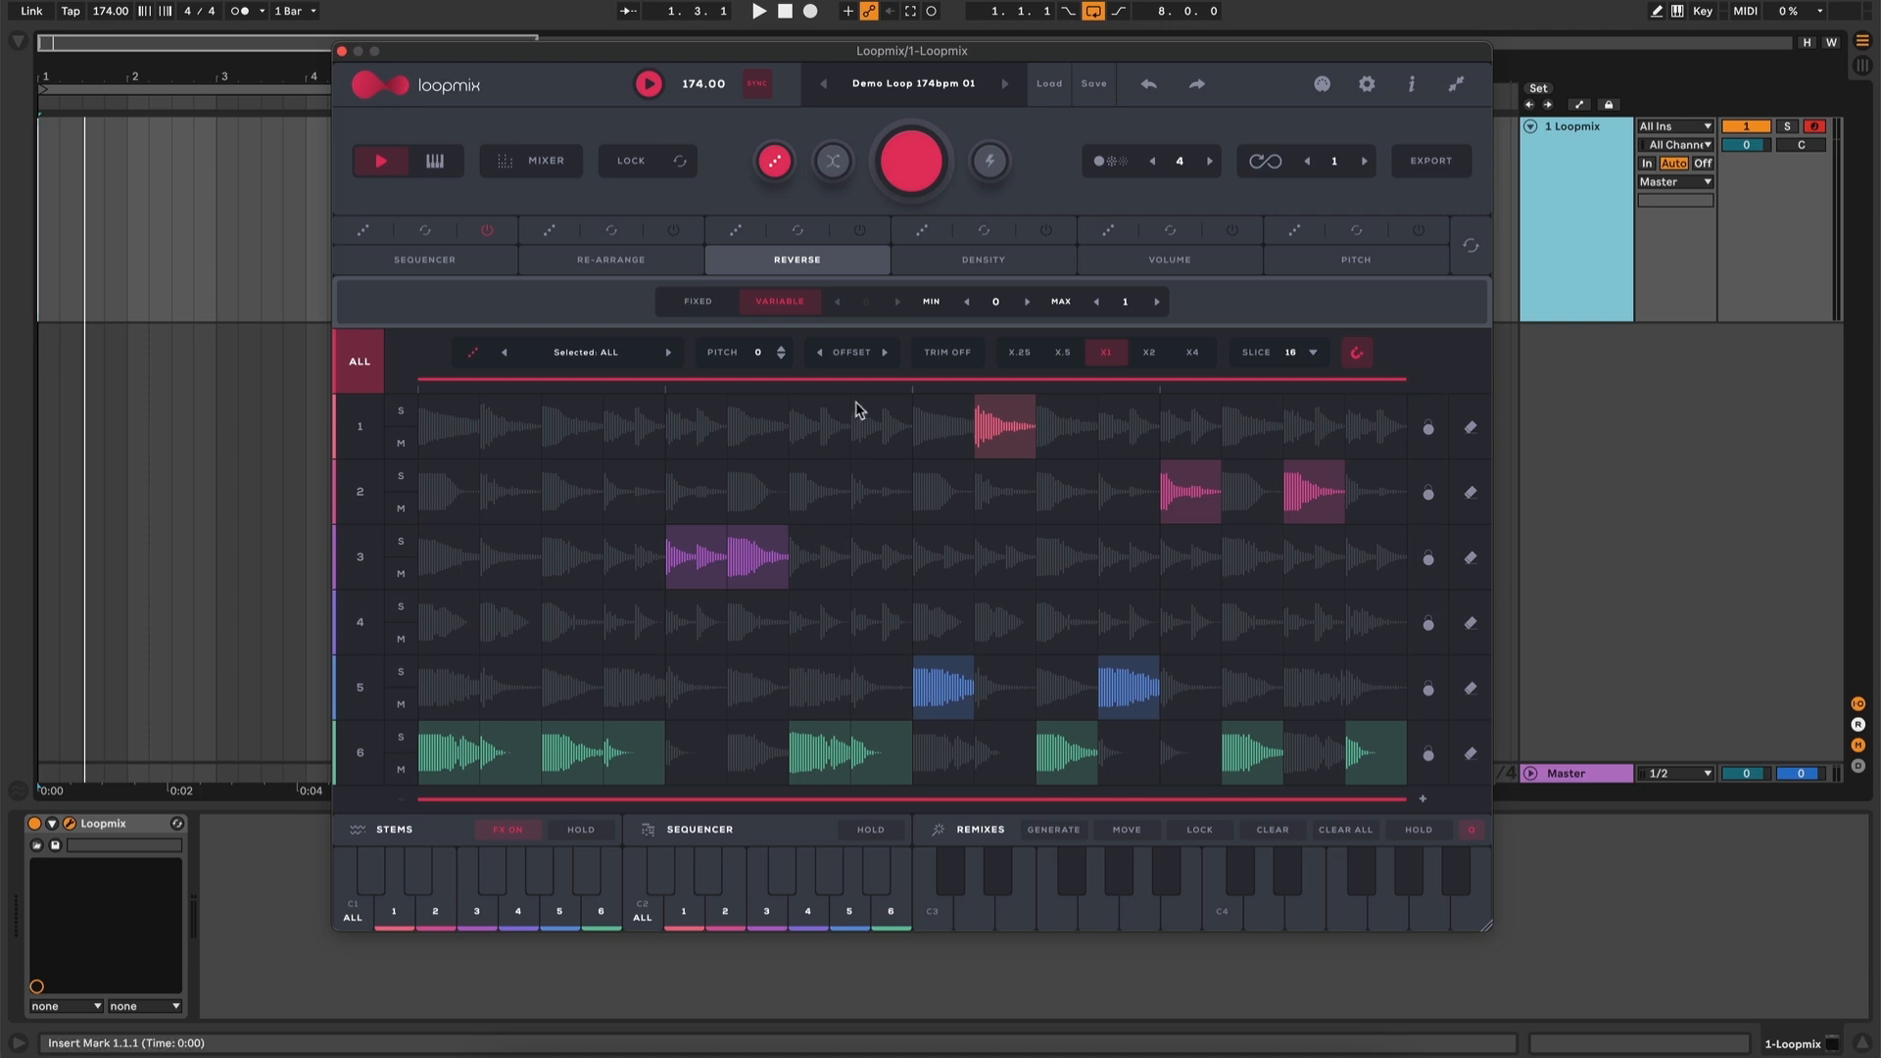
Toggle the reverse of track 1's slice 10 in the Reverse module and start playback
{"action": "left_click", "coordinate": [1007, 436]}
{"action": "left_click", "coordinate": [1006, 436]}
{"action": "key", "text": "space"}
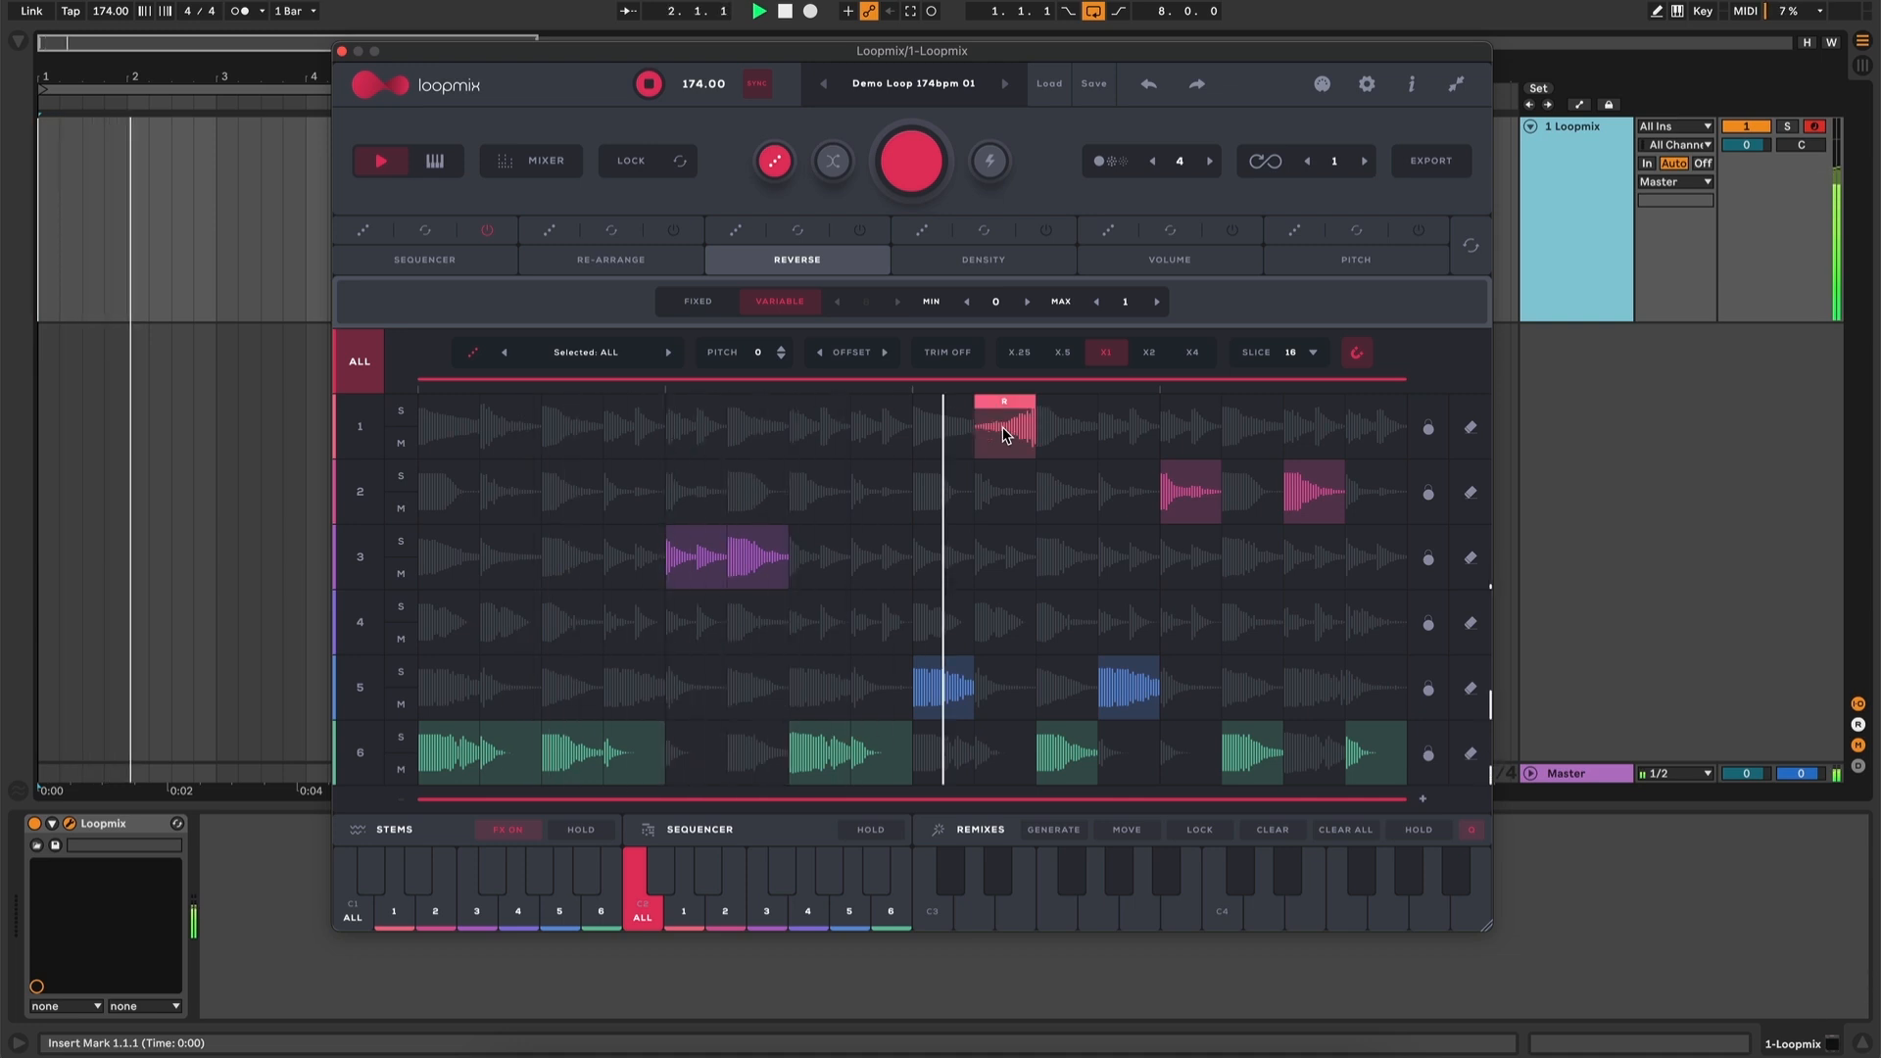
Reverse track 2's slice 15 and track 6's slice 16 during playback, stop it, and reset the Reverse module
{"action": "left_click", "coordinate": [1314, 493]}
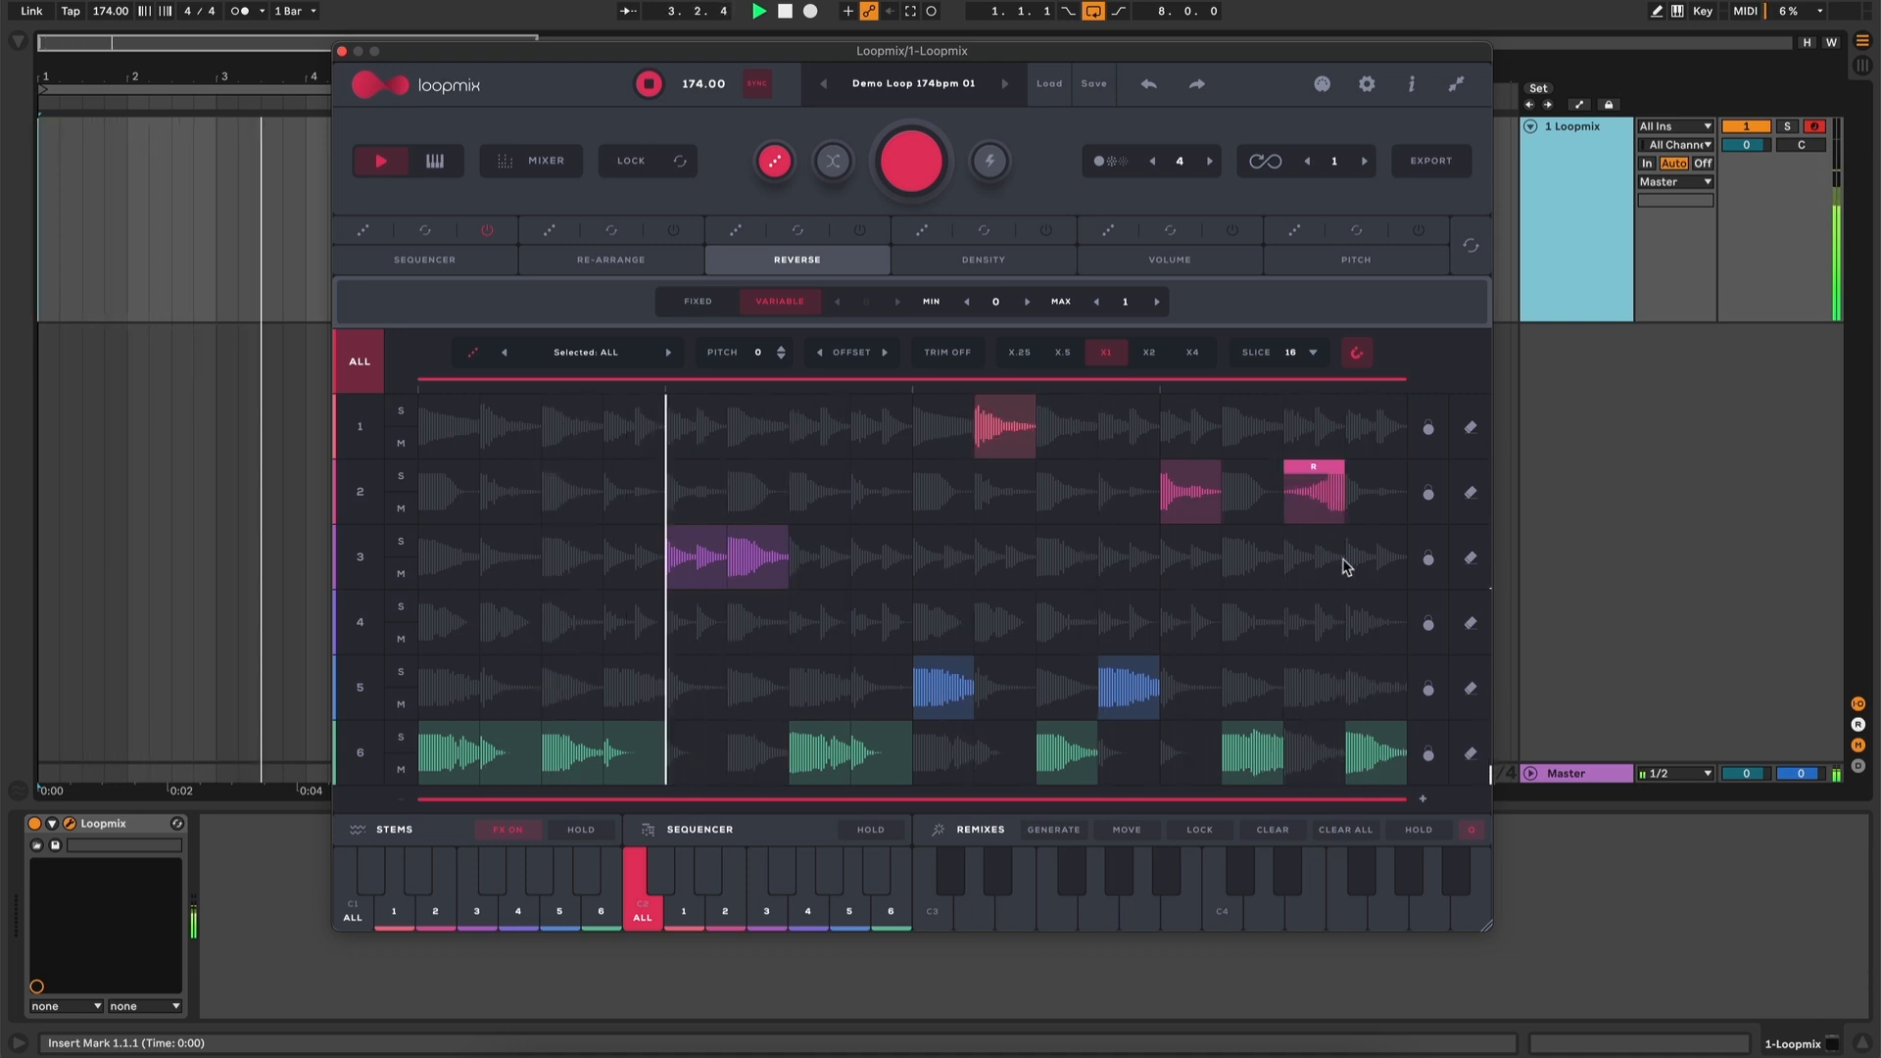
{"action": "left_click", "coordinate": [1385, 745]}
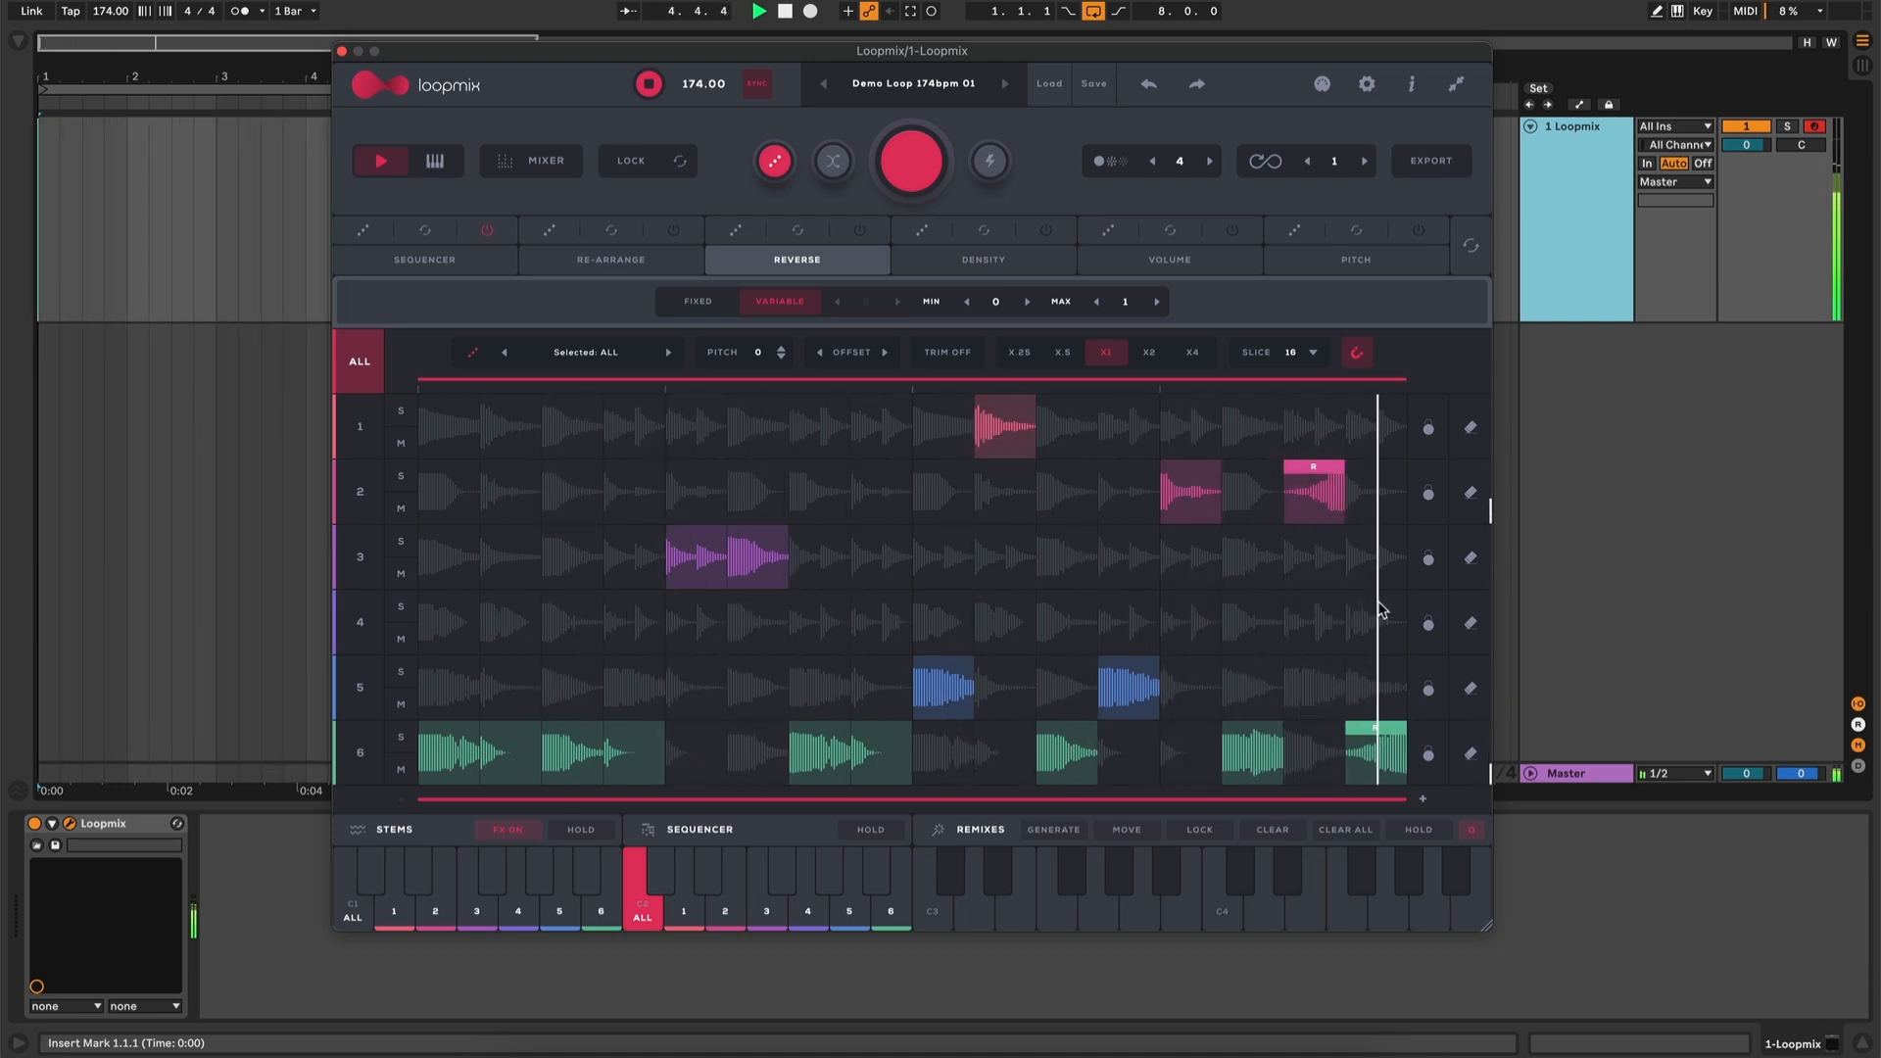
{"action": "key", "text": "space"}
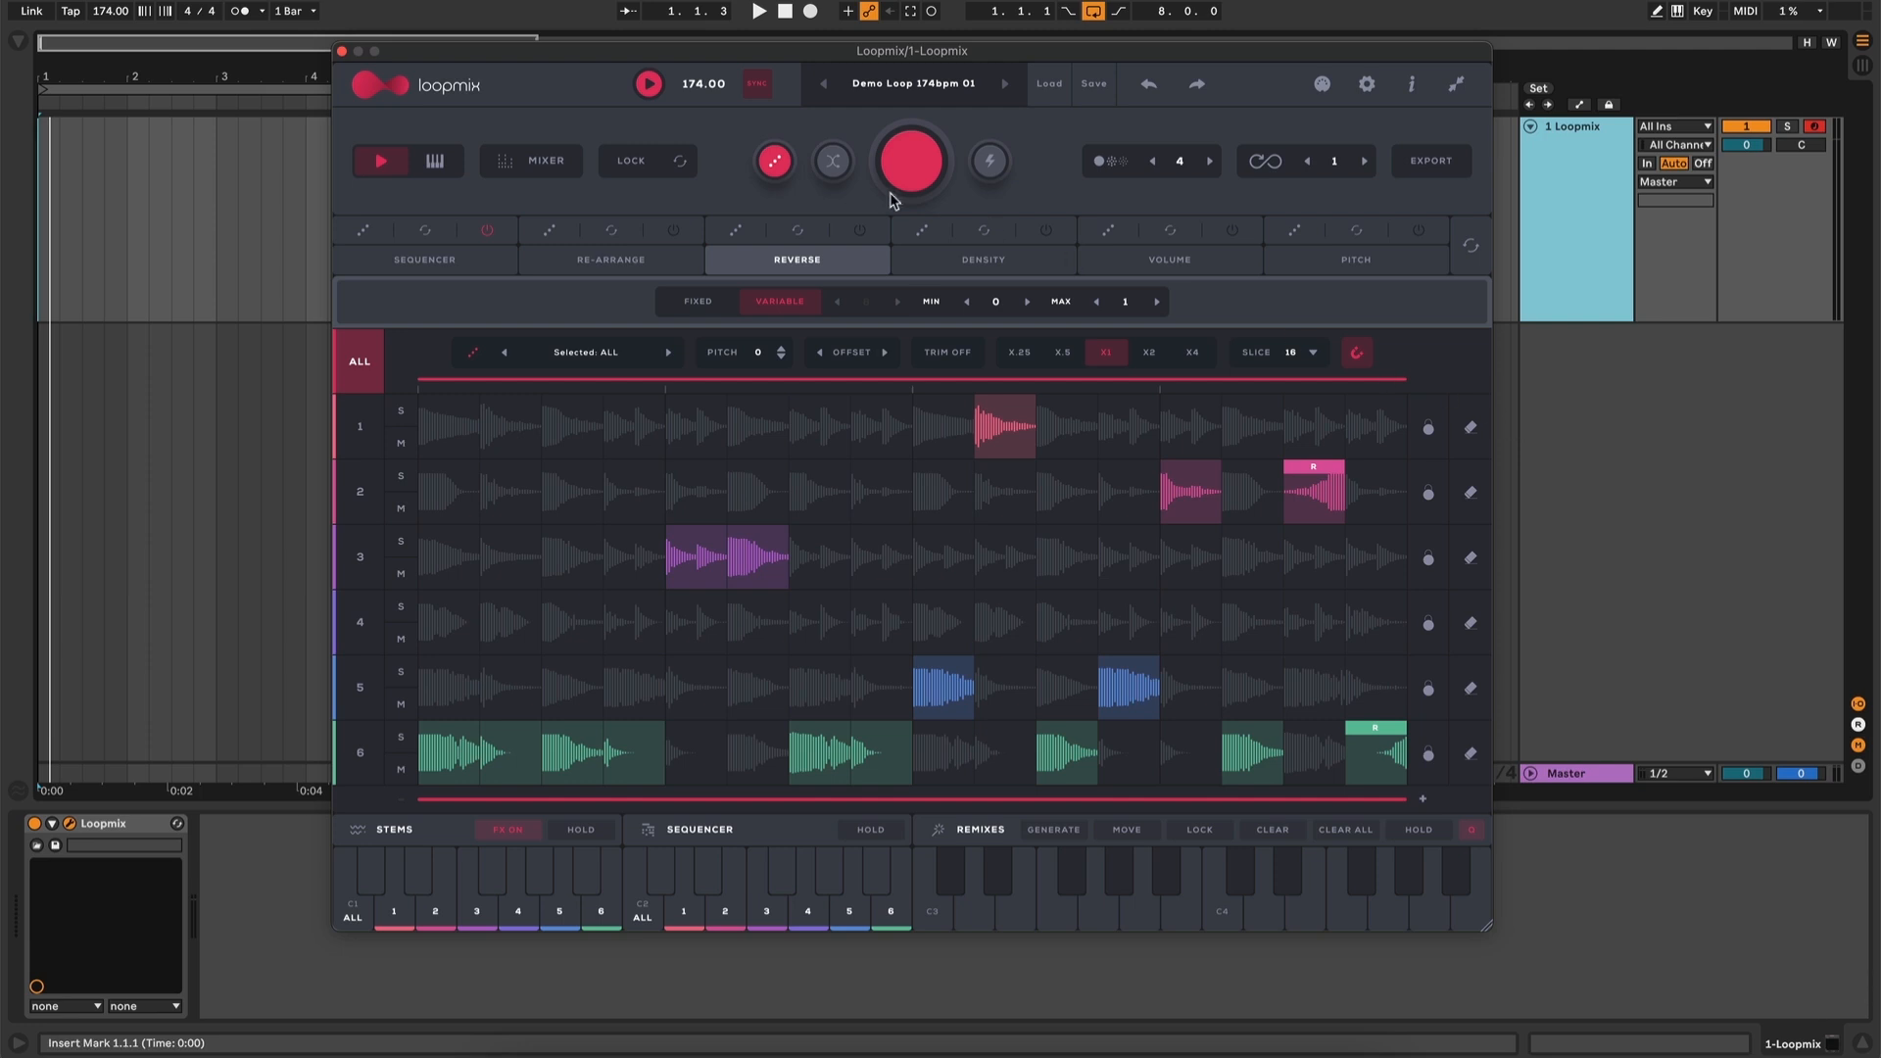
{"action": "left_click", "coordinate": [799, 229]}
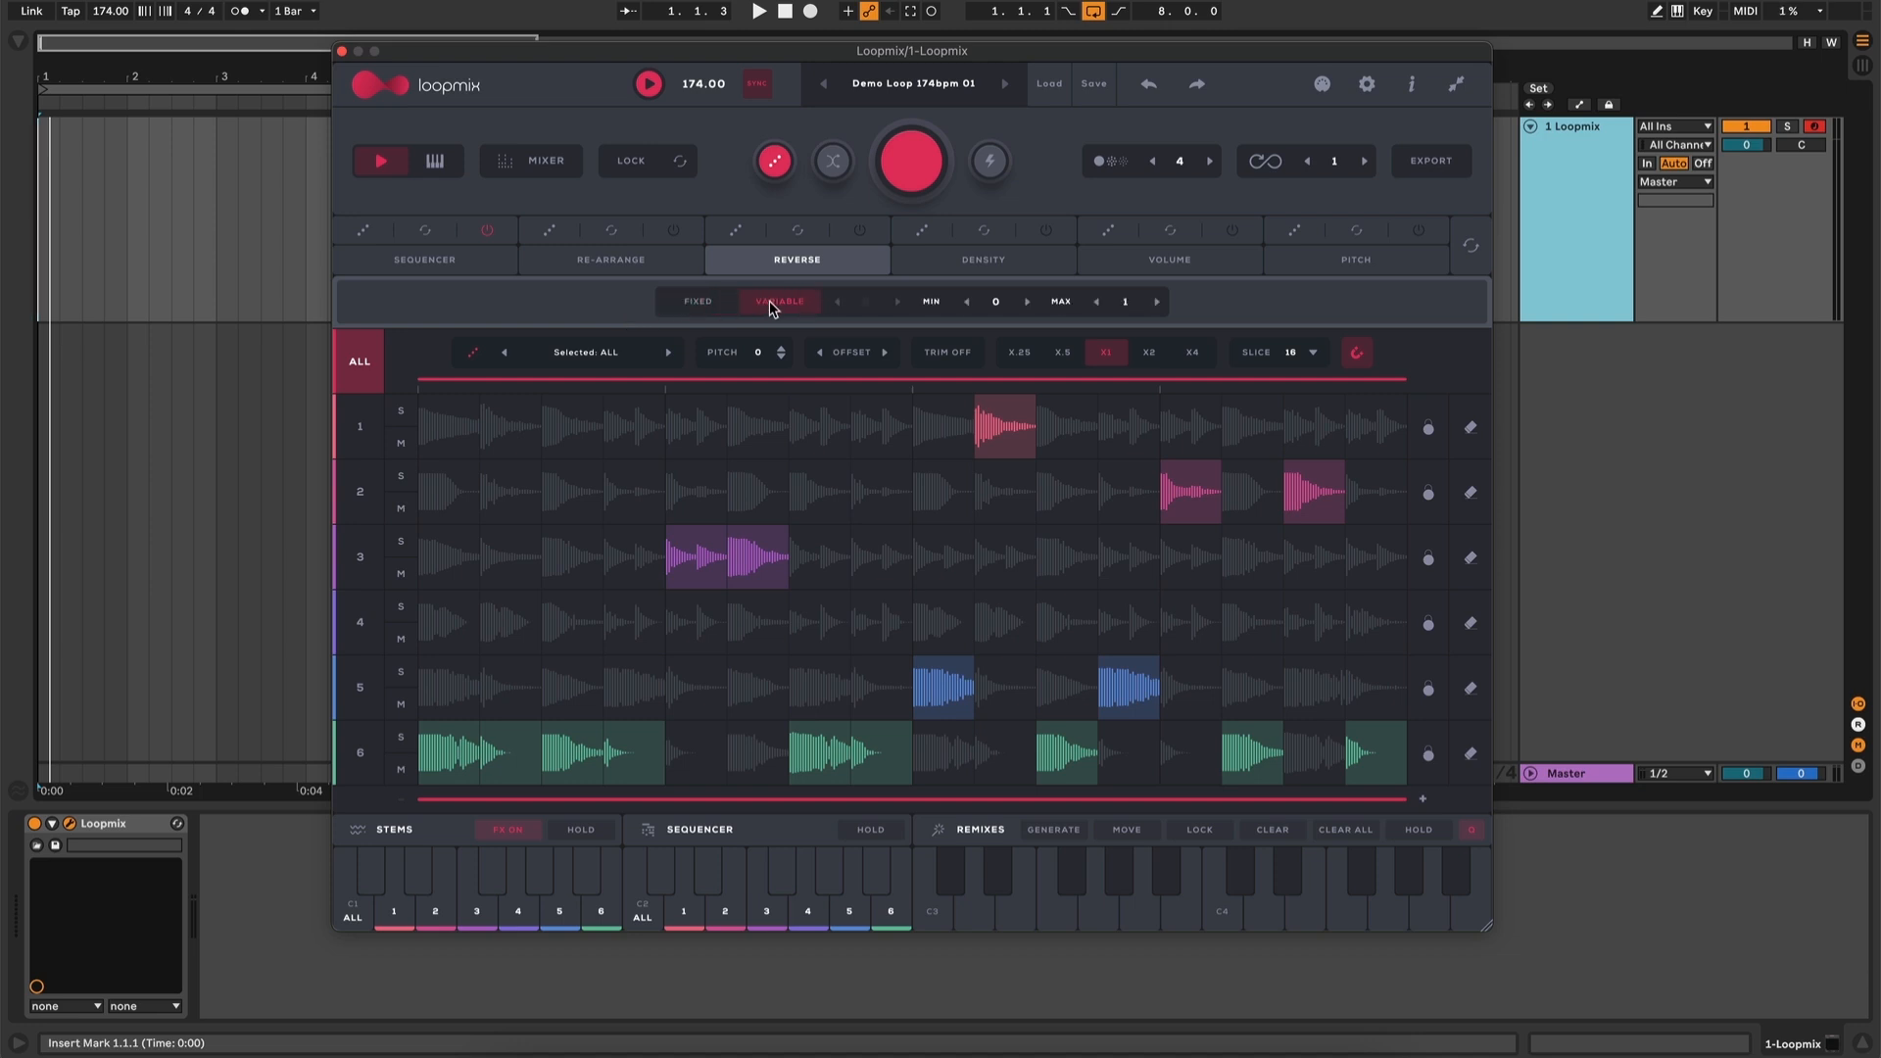
In the Density module, try several densities on track 6's first slice, set it to 3, and start playback
{"action": "left_click", "coordinate": [984, 260]}
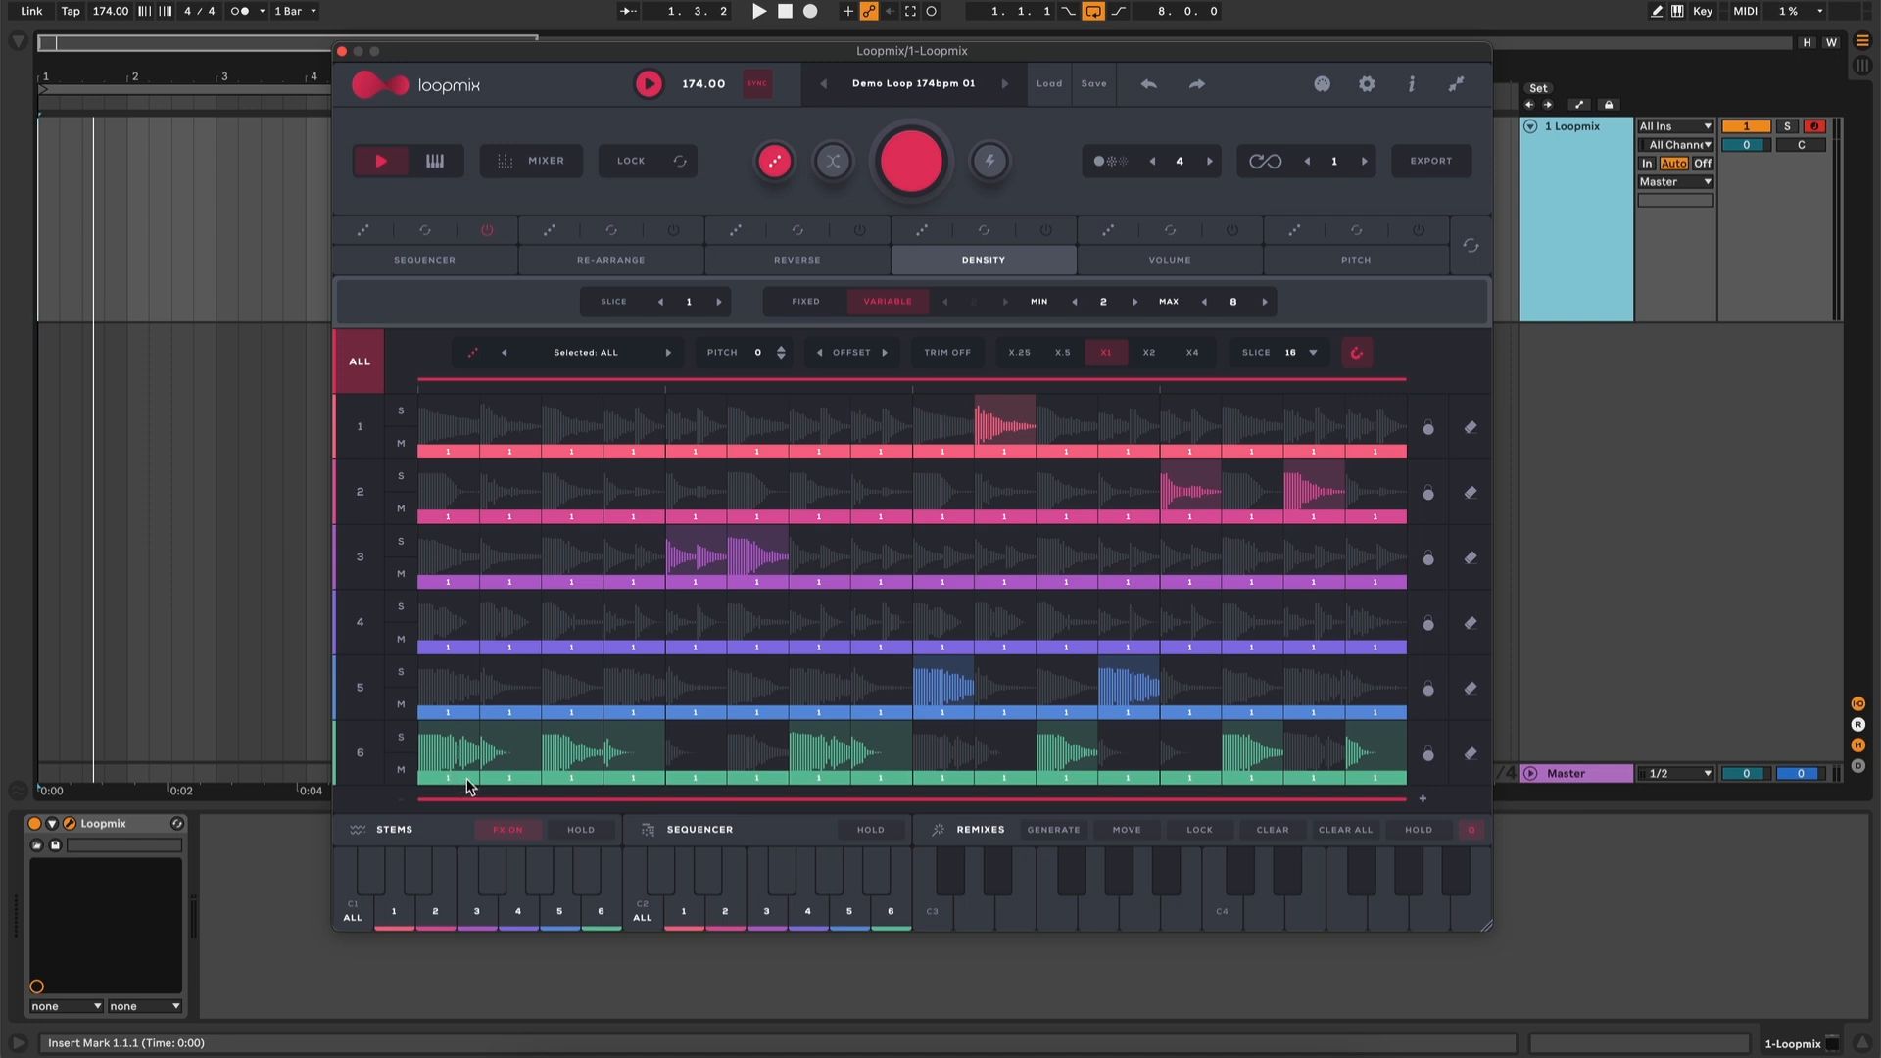
{"action": "left_click", "coordinate": [467, 785]}
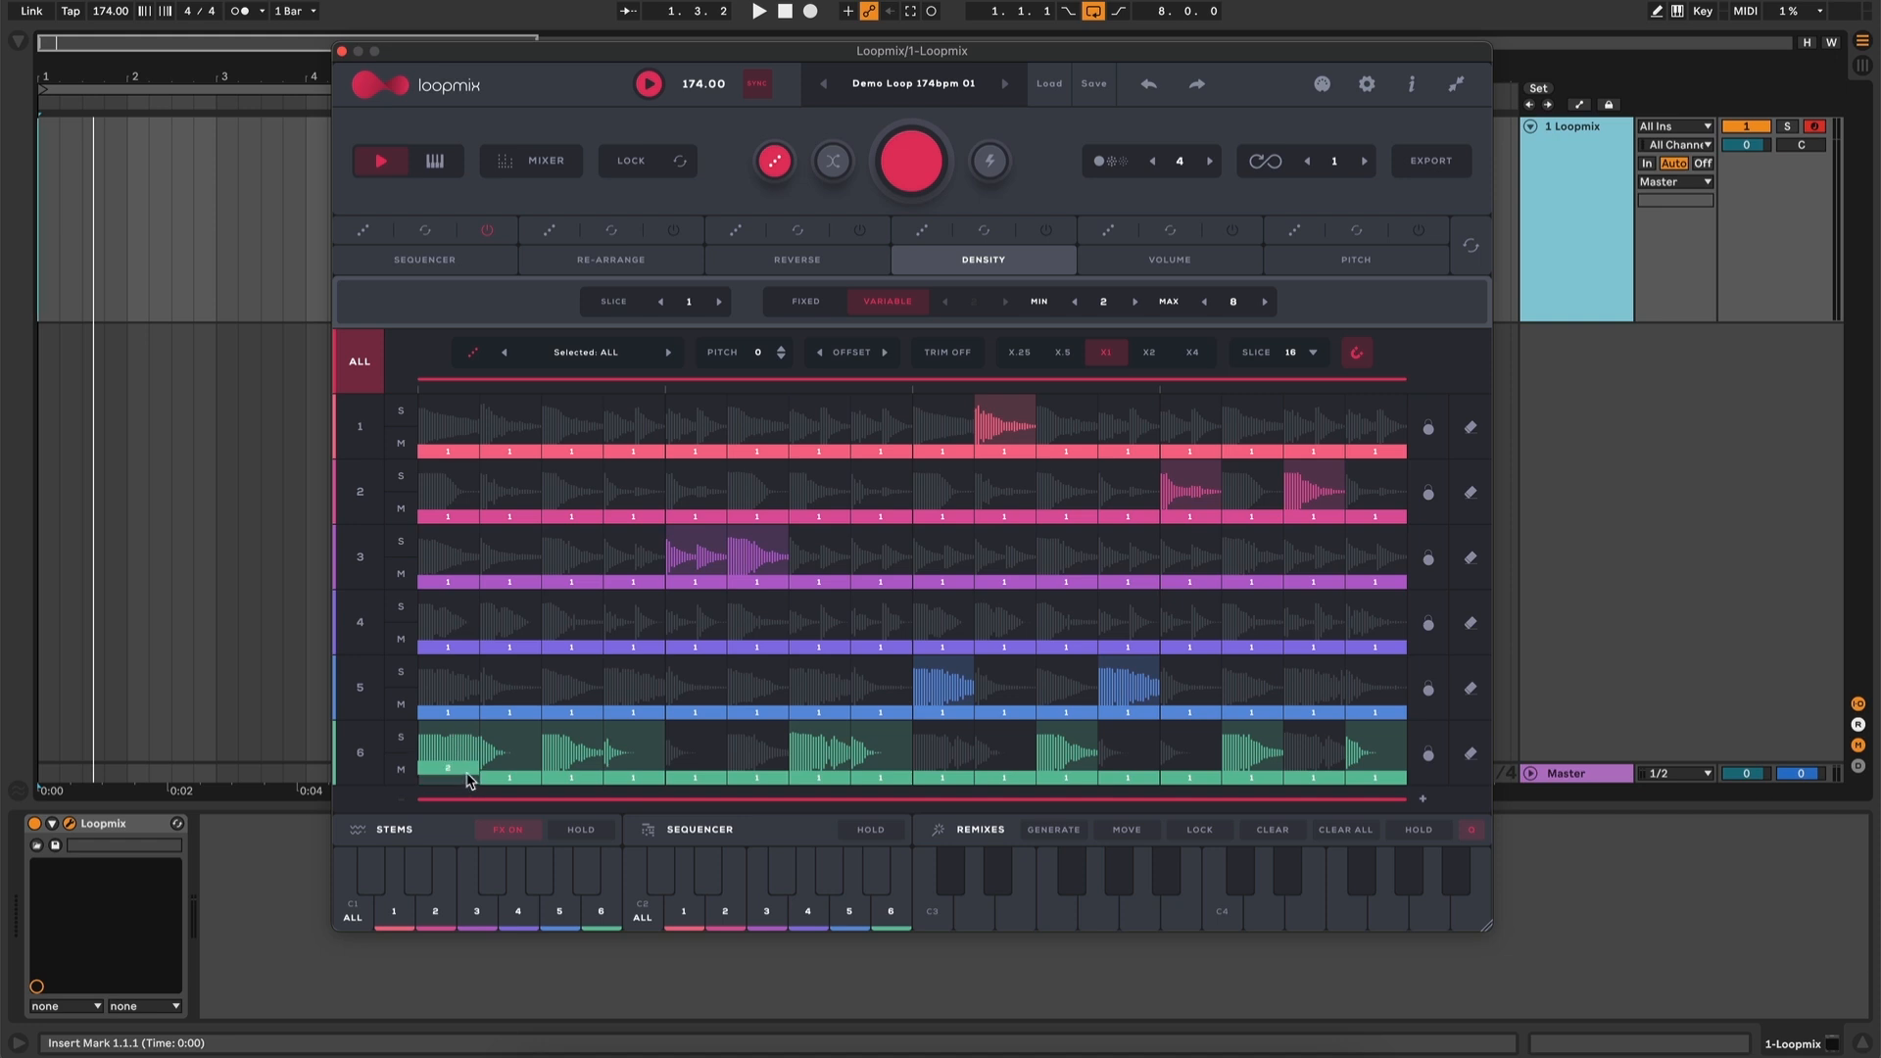
{"action": "left_click", "coordinate": [469, 777]}
{"action": "left_click", "coordinate": [469, 757]}
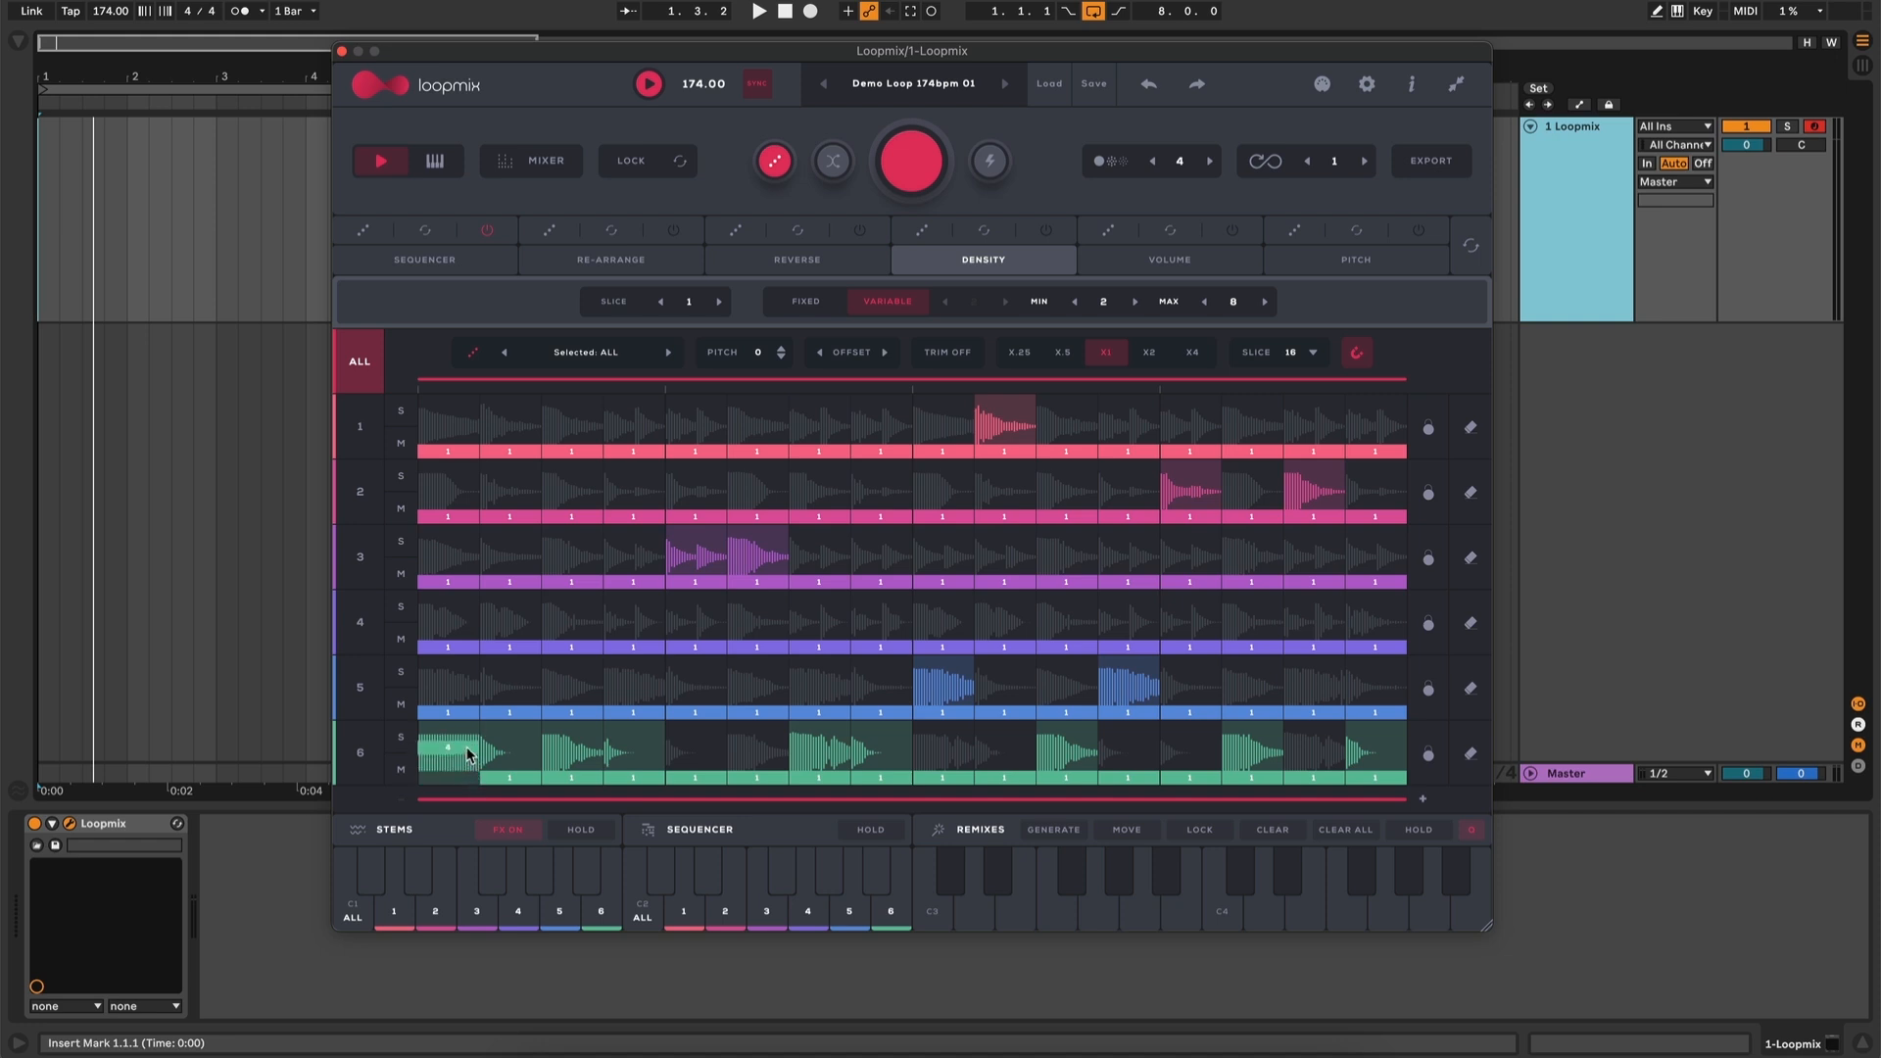
{"action": "left_click", "coordinate": [466, 748]}
{"action": "left_click", "coordinate": [467, 740]}
{"action": "left_click_drag", "start_coordinate": [469, 737], "coordinate": [466, 789]}
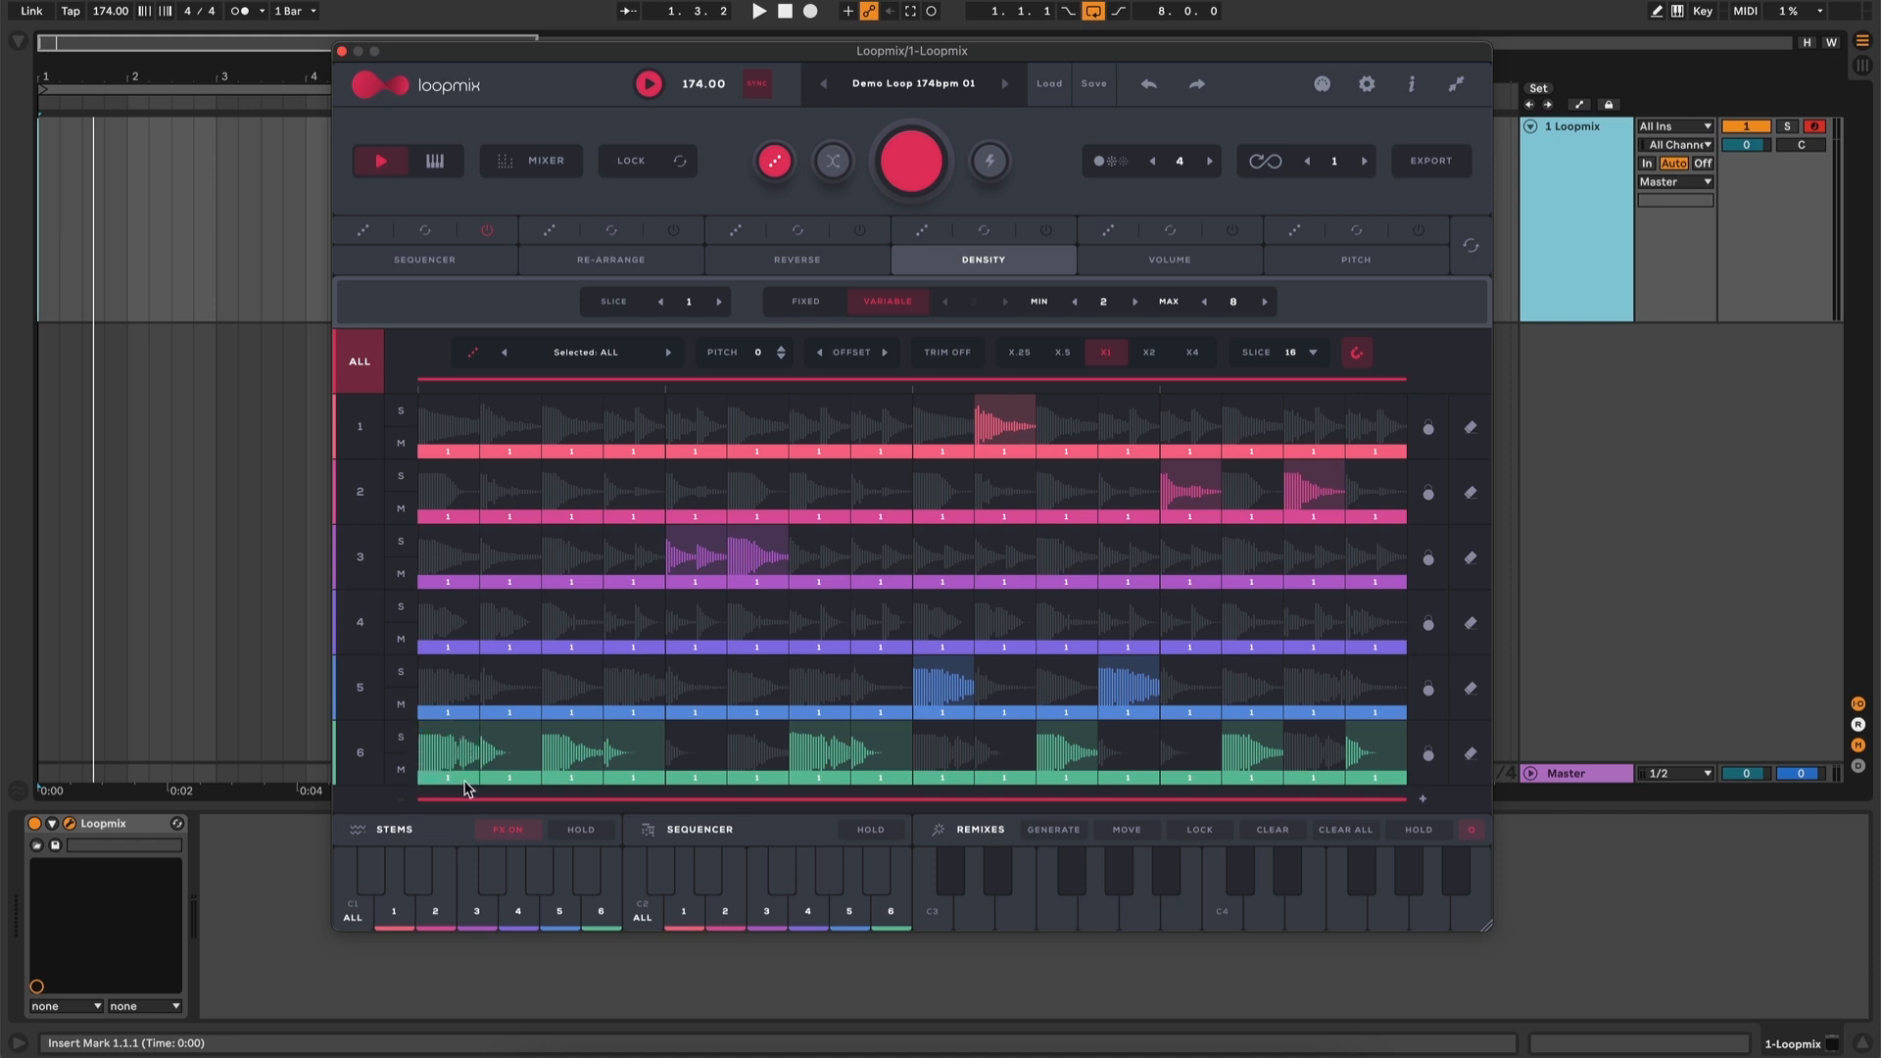
{"action": "left_click", "coordinate": [466, 774]}
{"action": "key", "text": "space"}
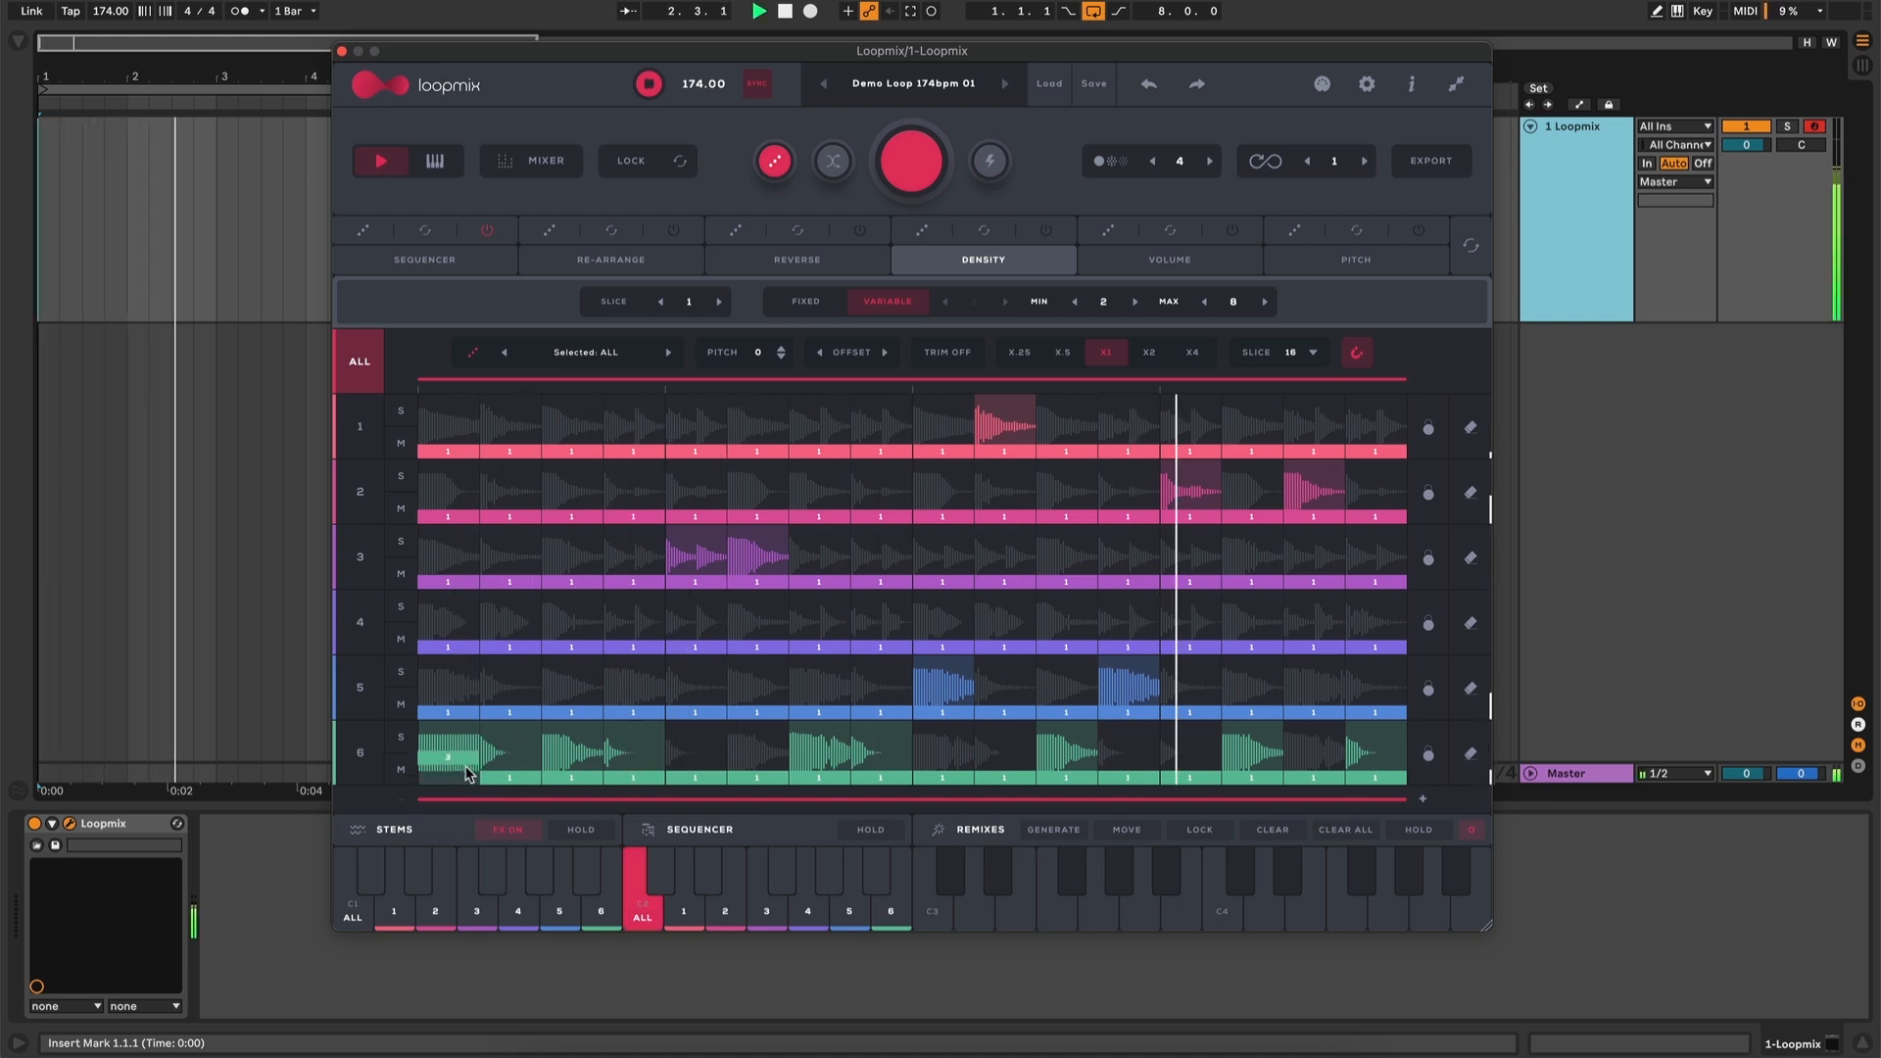
Audition higher densities on track 6's first slice up to the maximum, stop playback, lower the density, and reset the Density module
{"action": "left_click", "coordinate": [466, 775]}
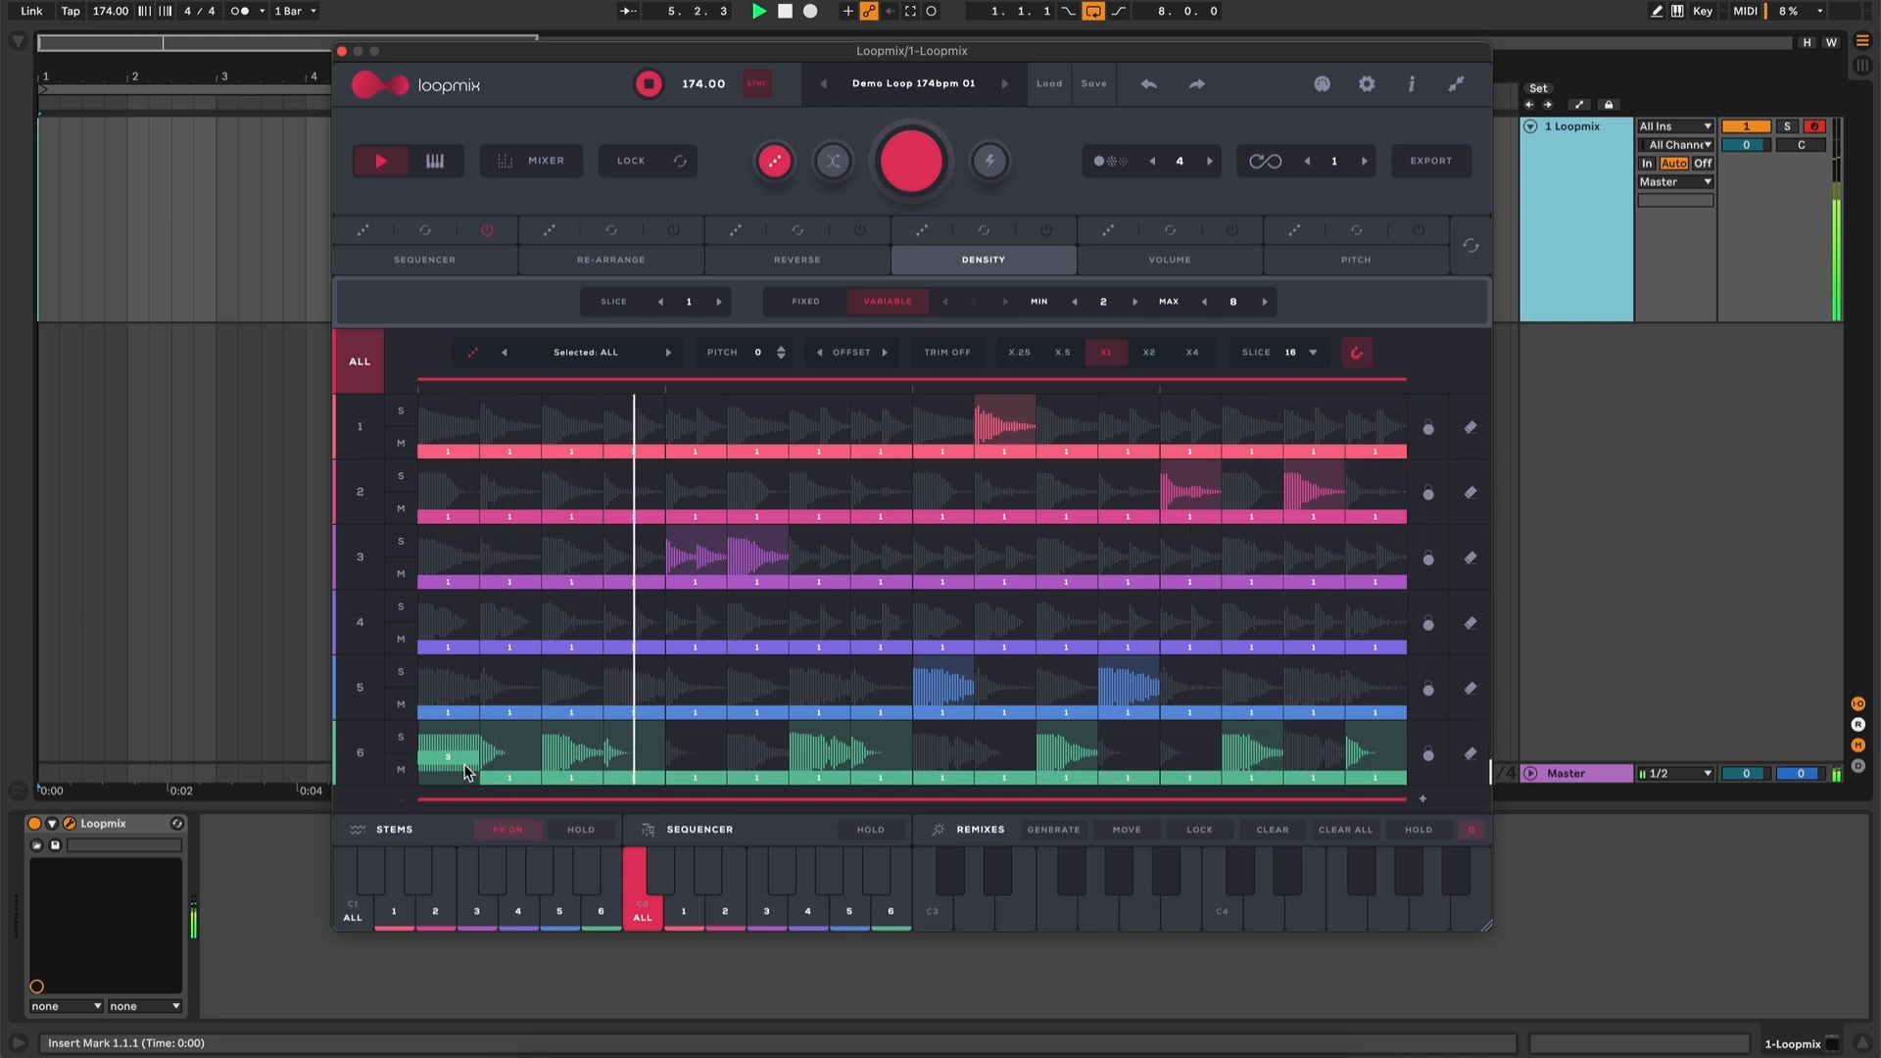
{"action": "left_click", "coordinate": [470, 765]}
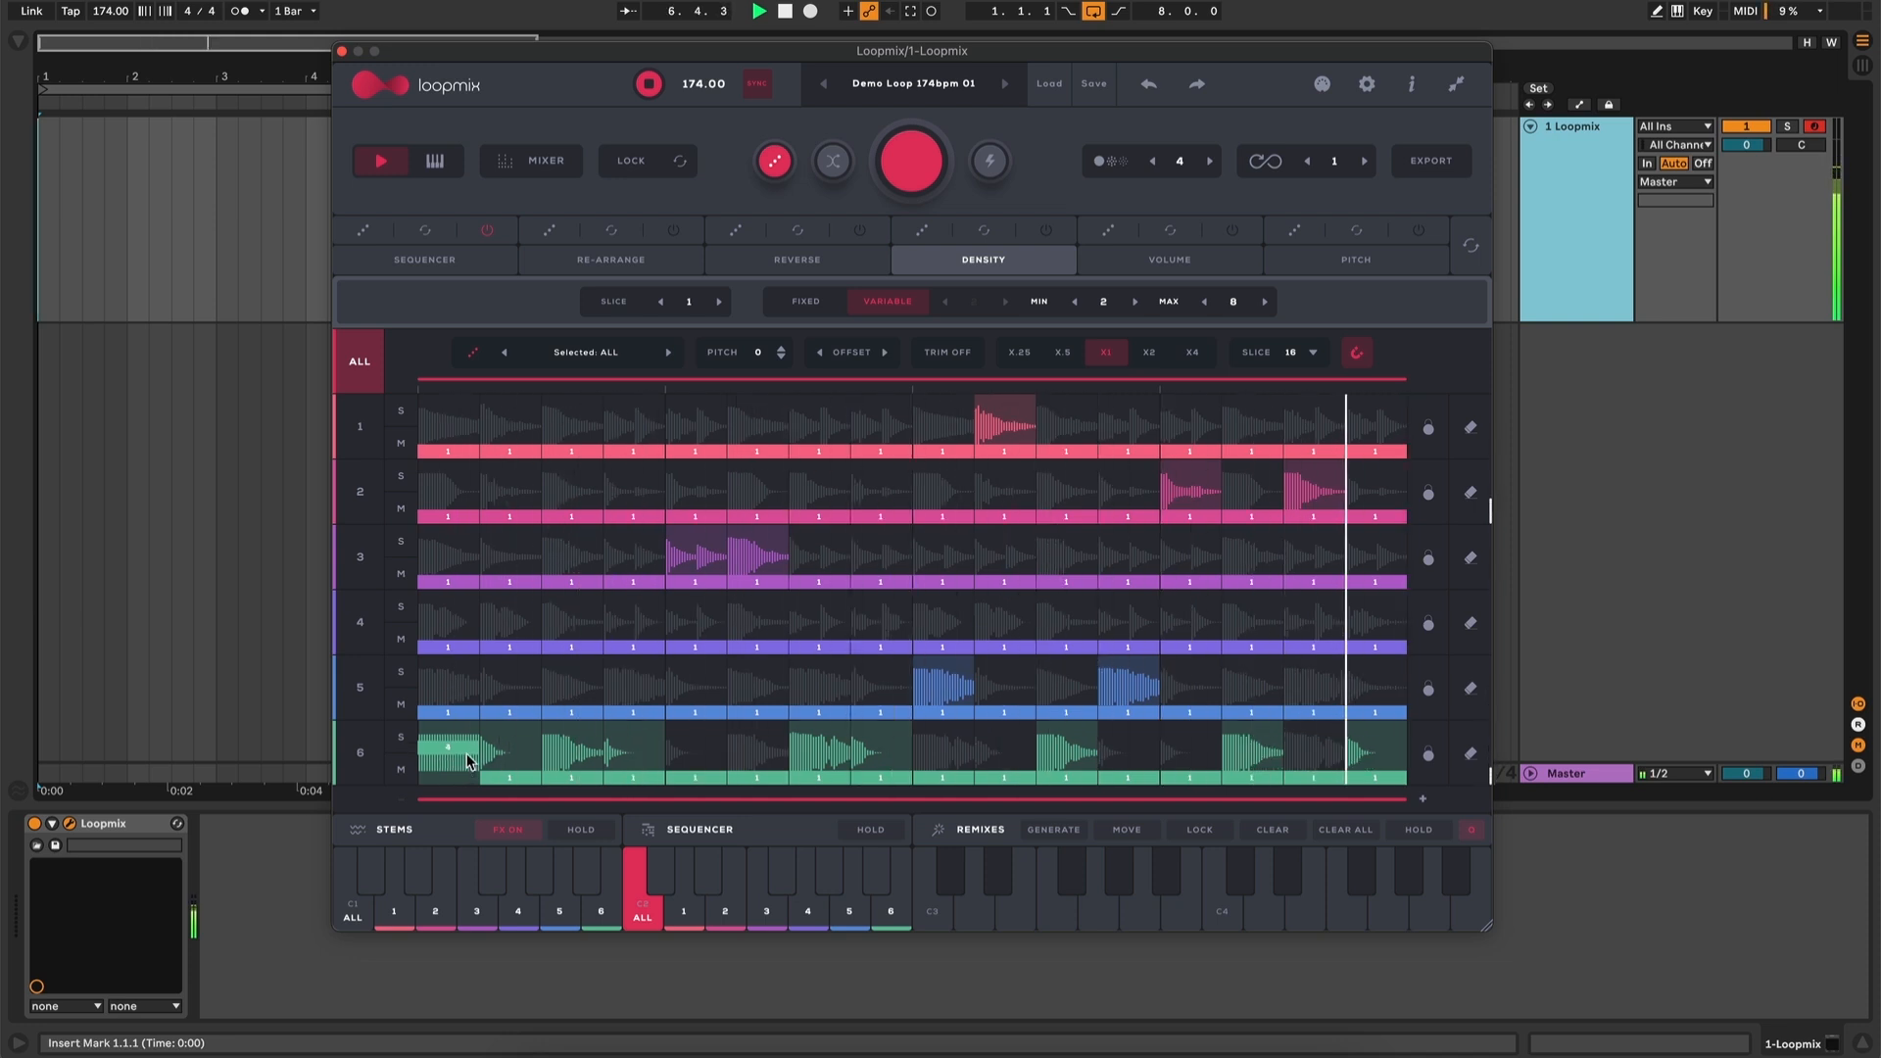
{"action": "left_click_drag", "start_coordinate": [466, 751], "coordinate": [466, 728]}
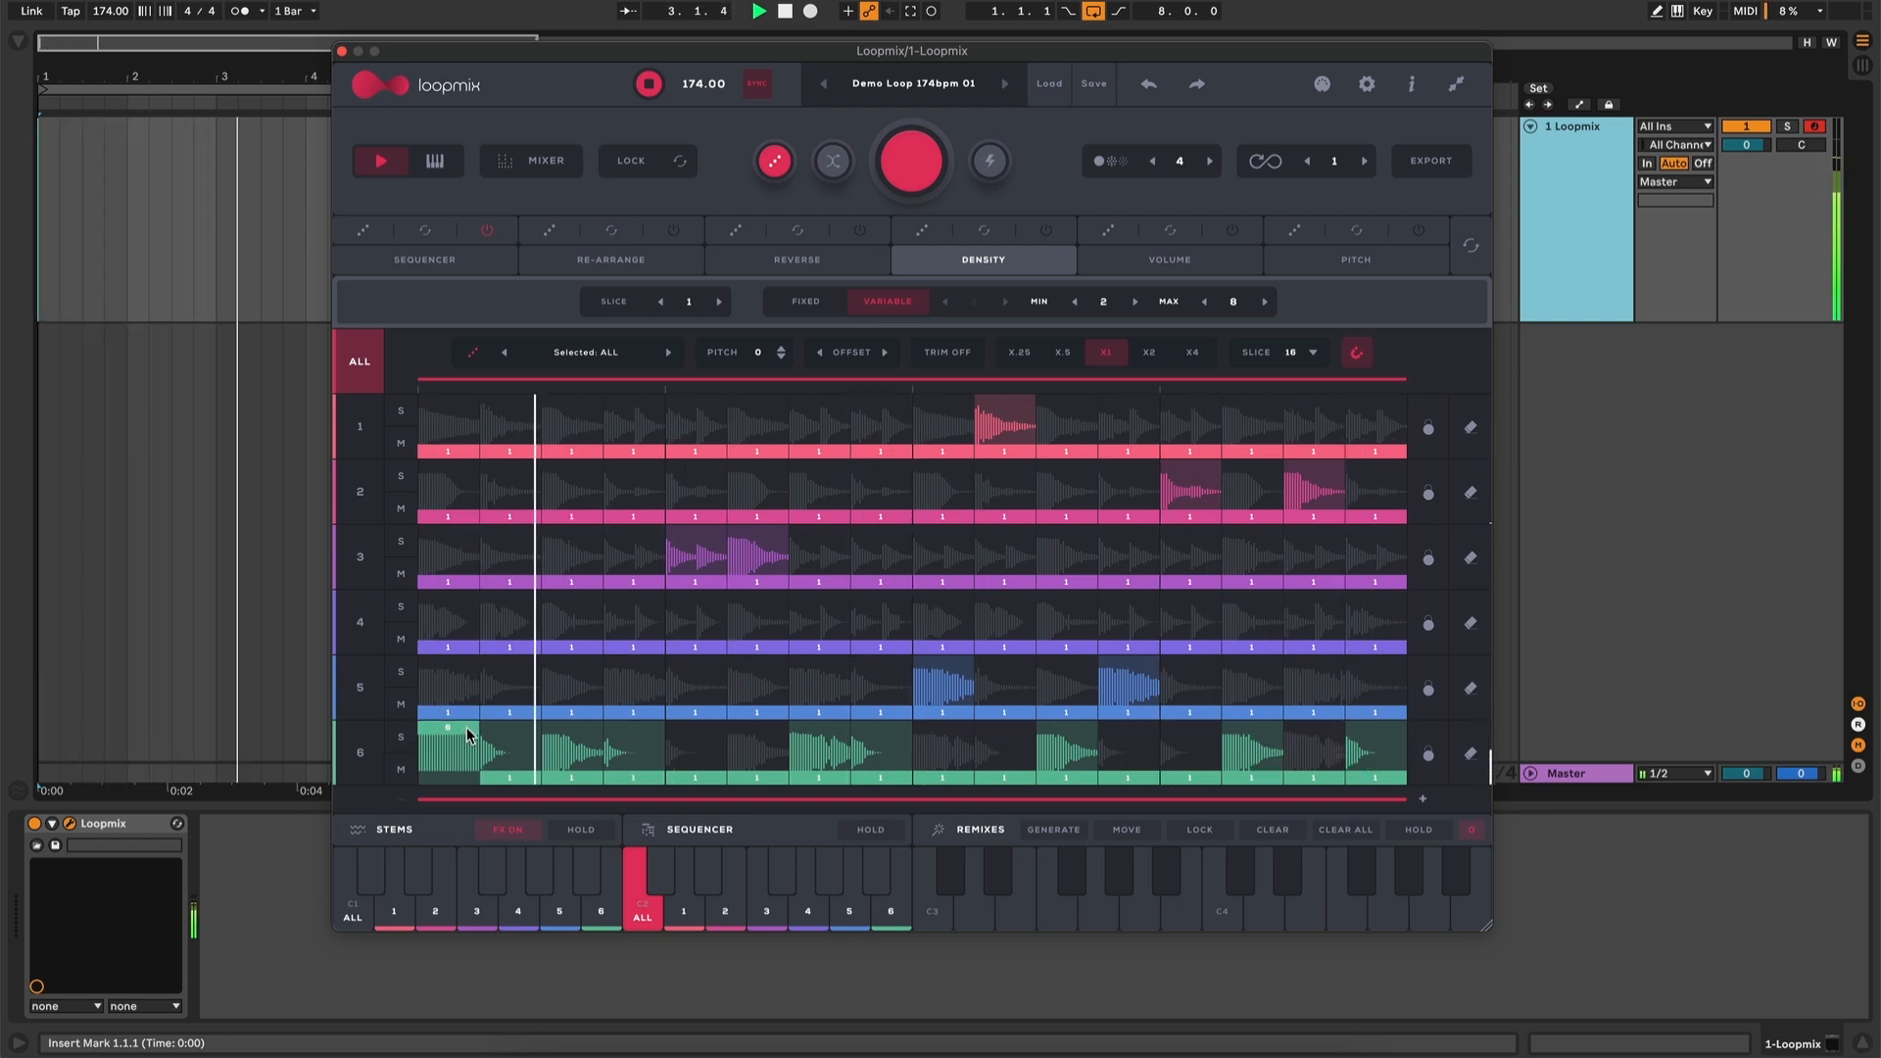
{"action": "key", "text": "space"}
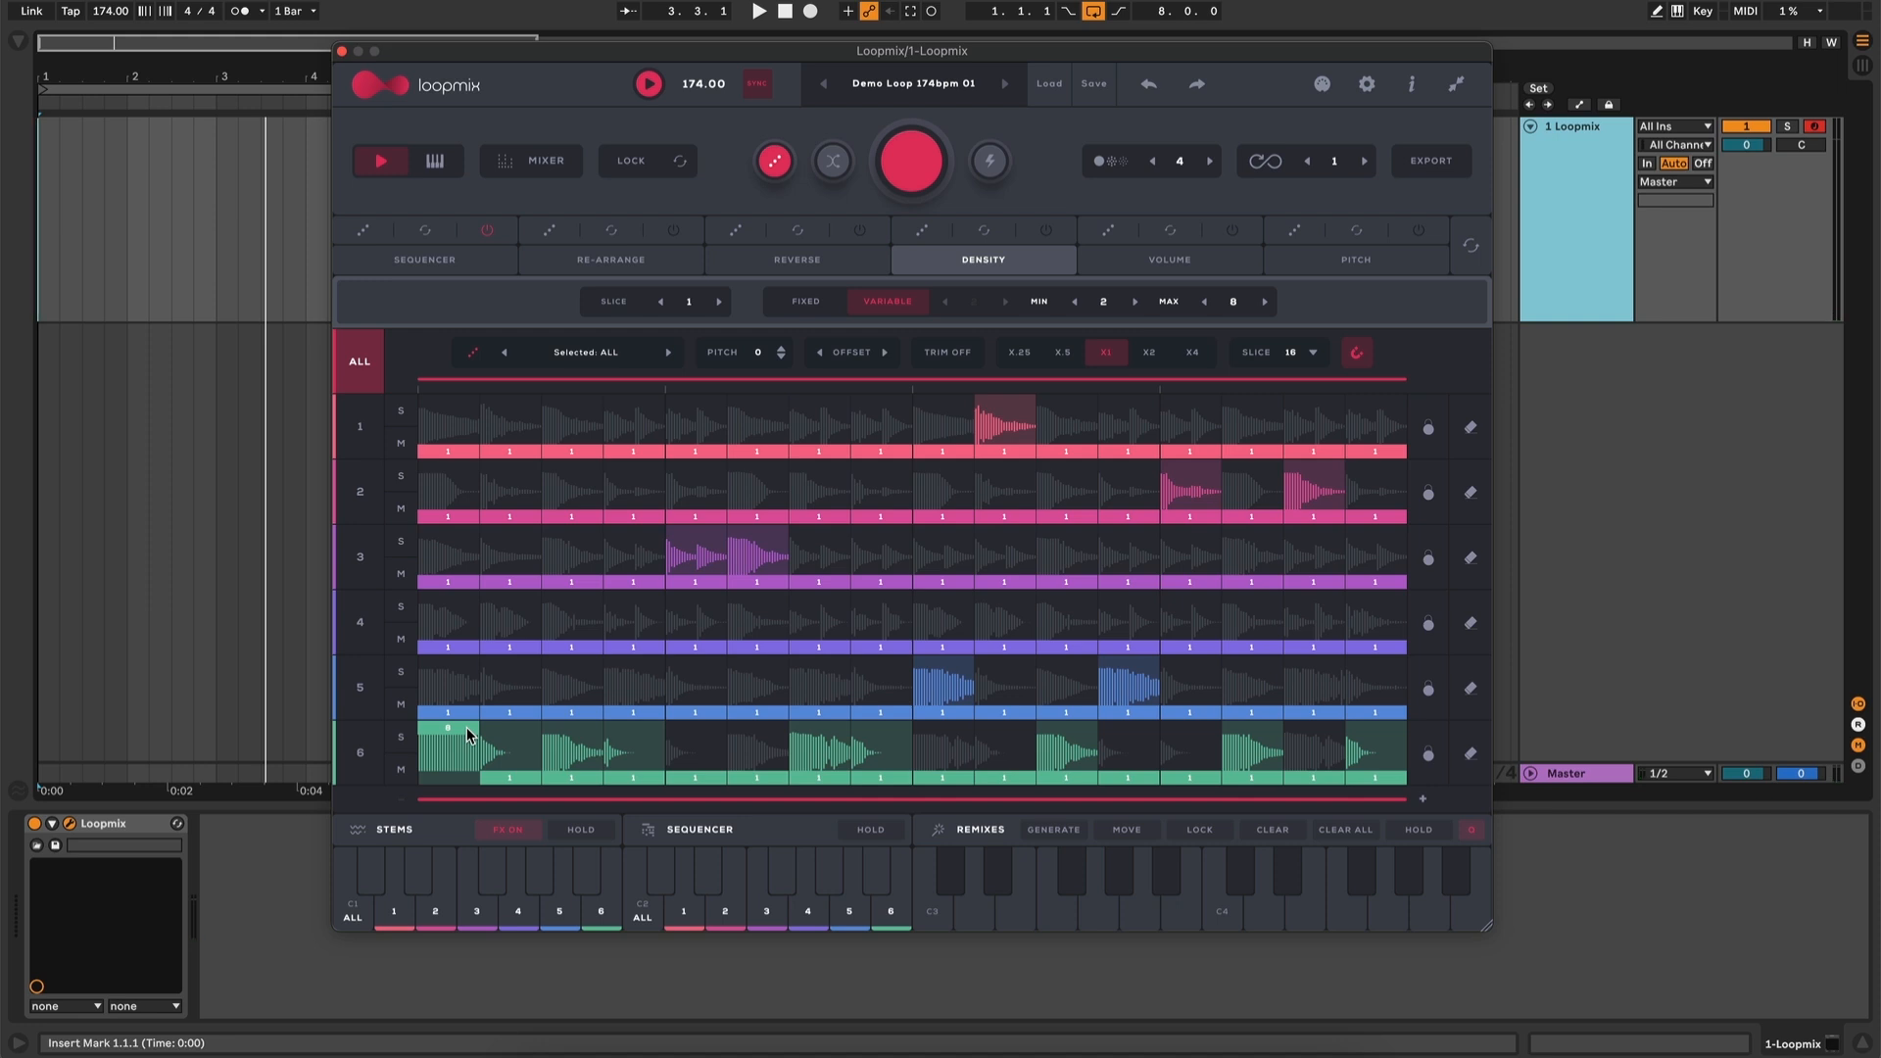
{"action": "left_click_drag", "start_coordinate": [466, 727], "coordinate": [455, 782]}
{"action": "mouse_move", "coordinate": [461, 756]}
{"action": "left_mouse_down"}
{"action": "mouse_move", "coordinate": [508, 736]}
{"action": "mouse_move", "coordinate": [452, 791]}
{"action": "mouse_move", "coordinate": [459, 756]}
{"action": "left_mouse_up"}
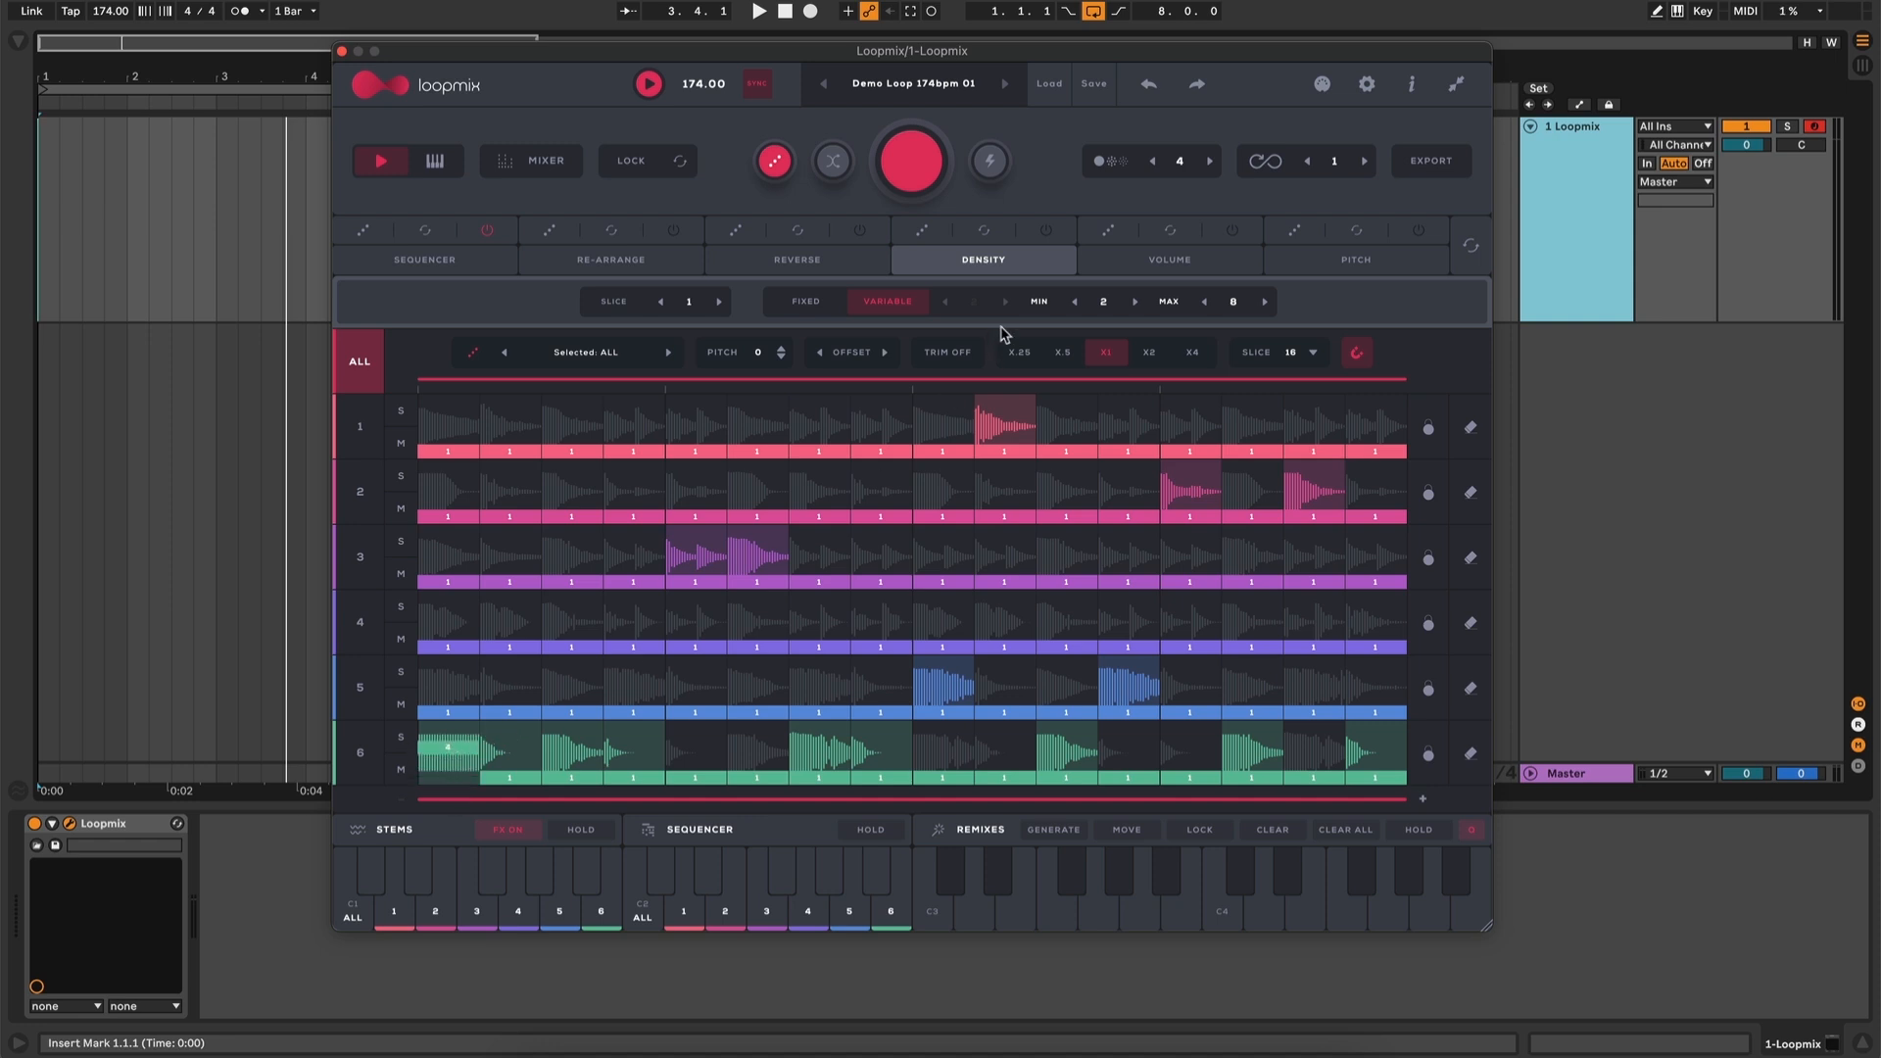
{"action": "left_click", "coordinate": [985, 232]}
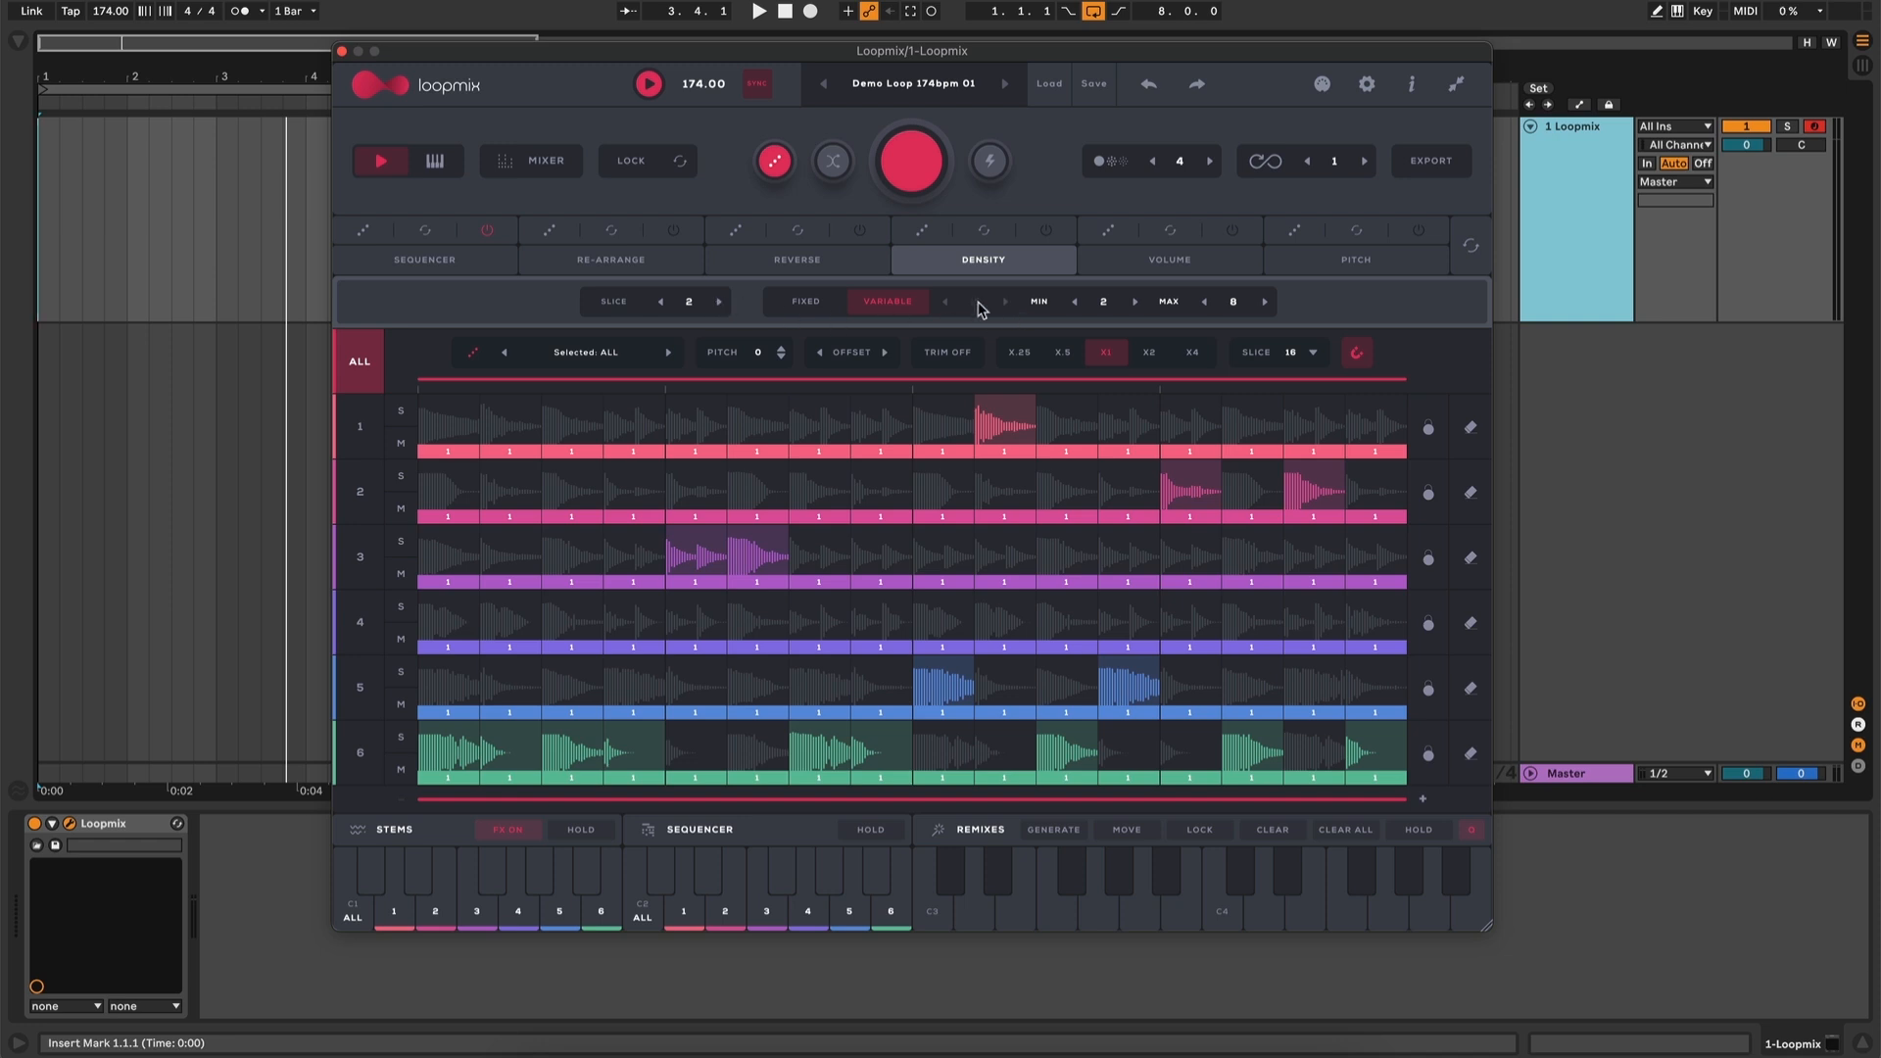
Randomize the densities in Fixed mode at density 2, first with a slice count of 2 and again with 4
{"action": "left_click", "coordinate": [805, 302]}
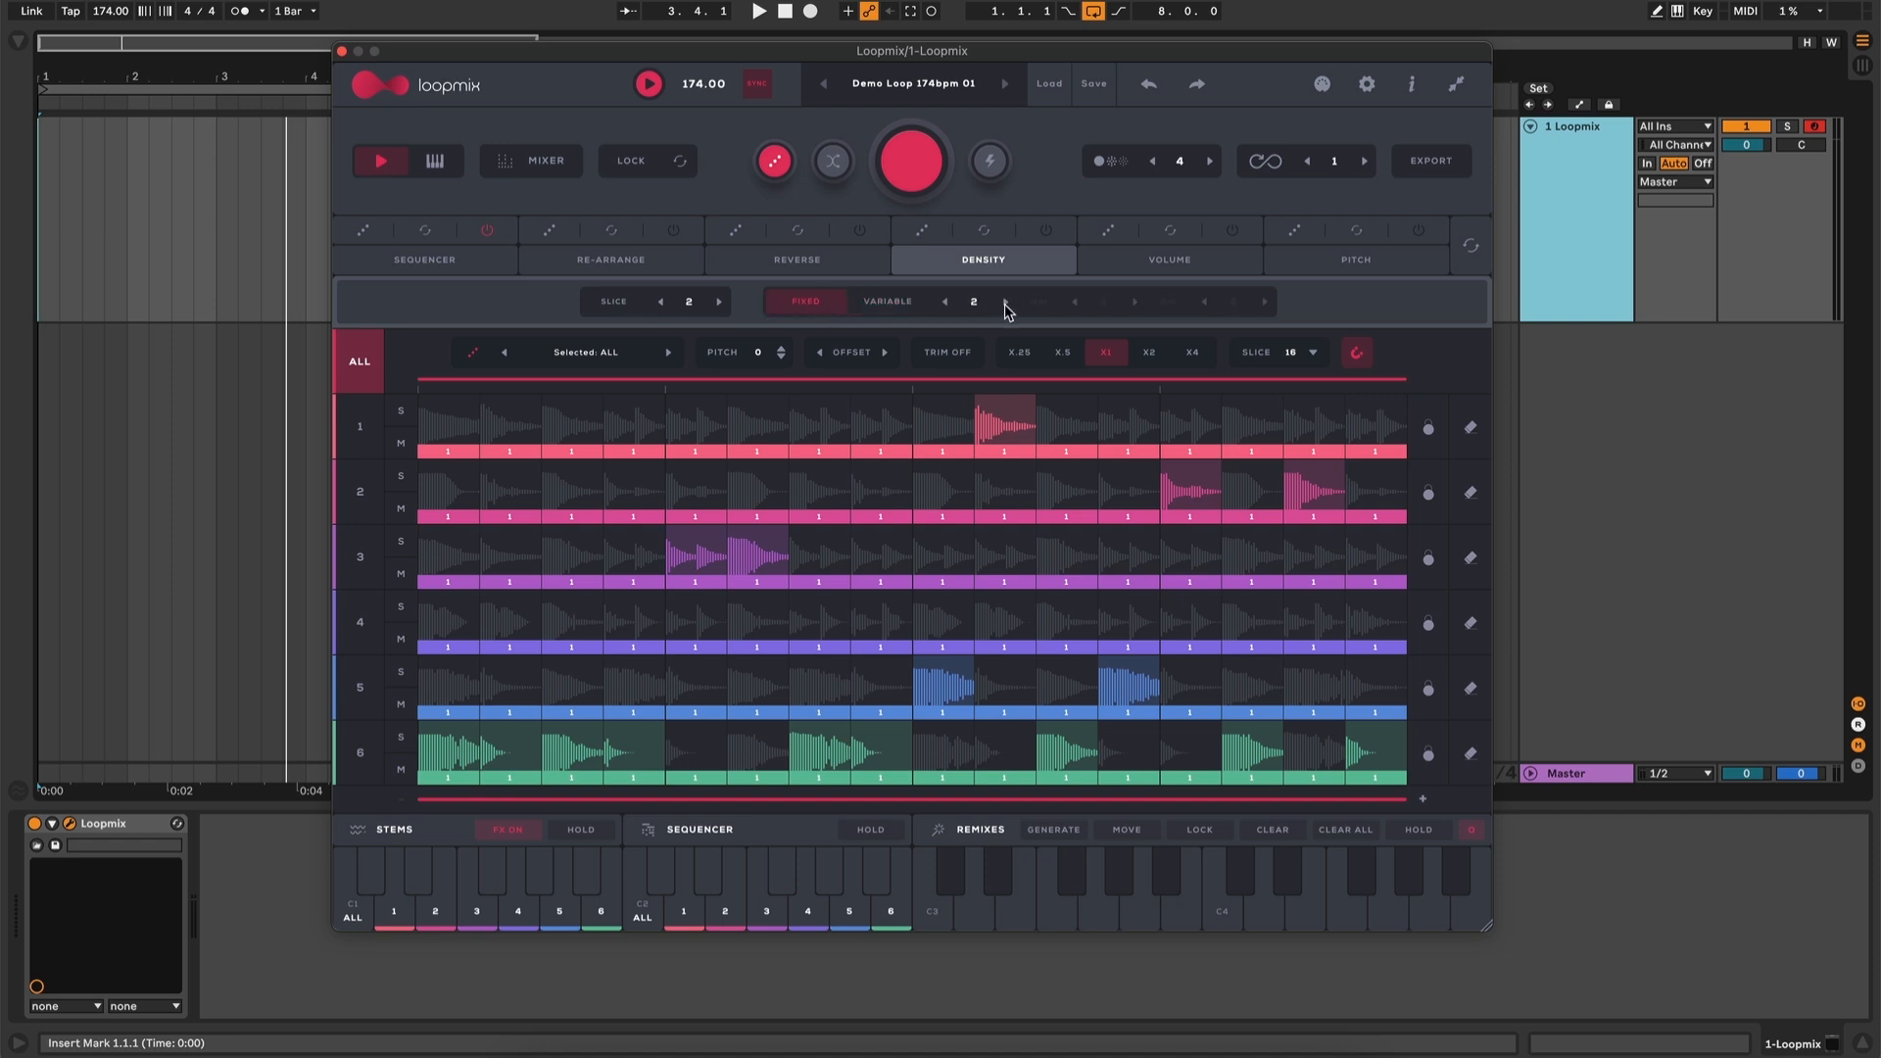
{"action": "left_click", "coordinate": [925, 232]}
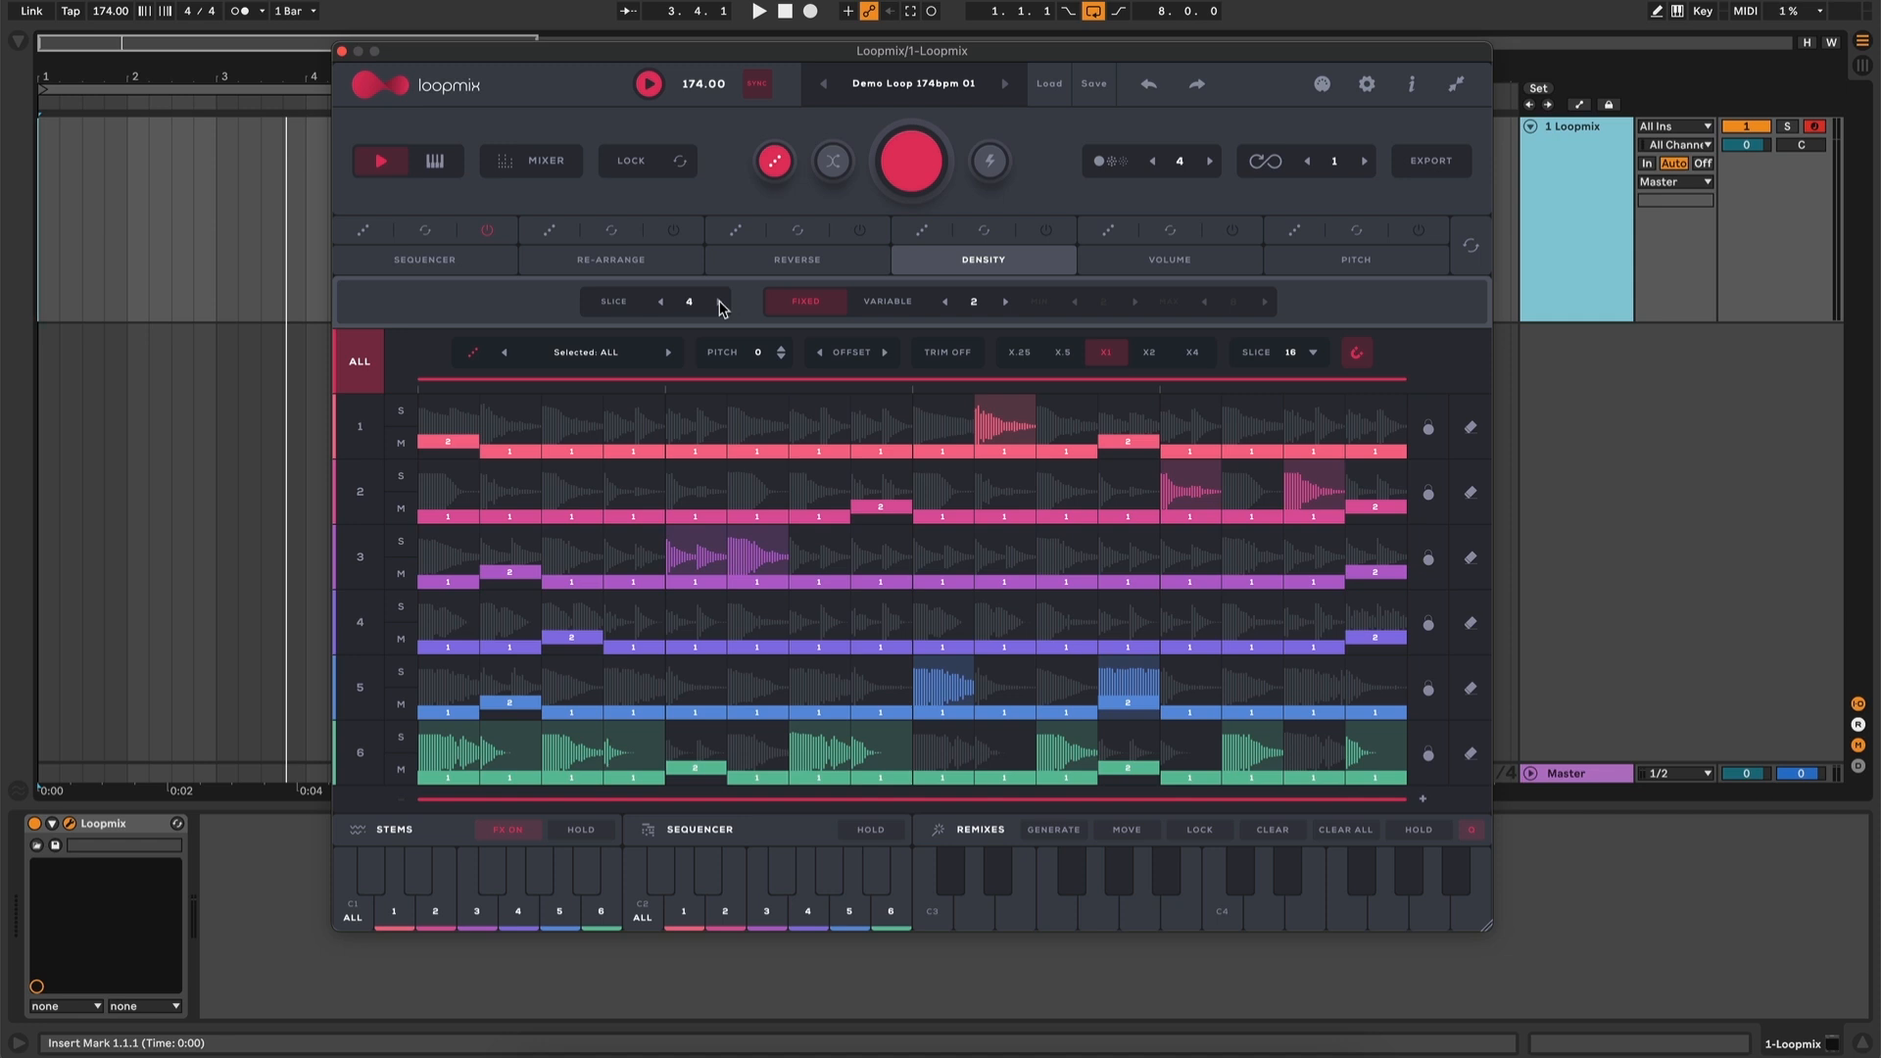
{"action": "left_click", "coordinate": [922, 232]}
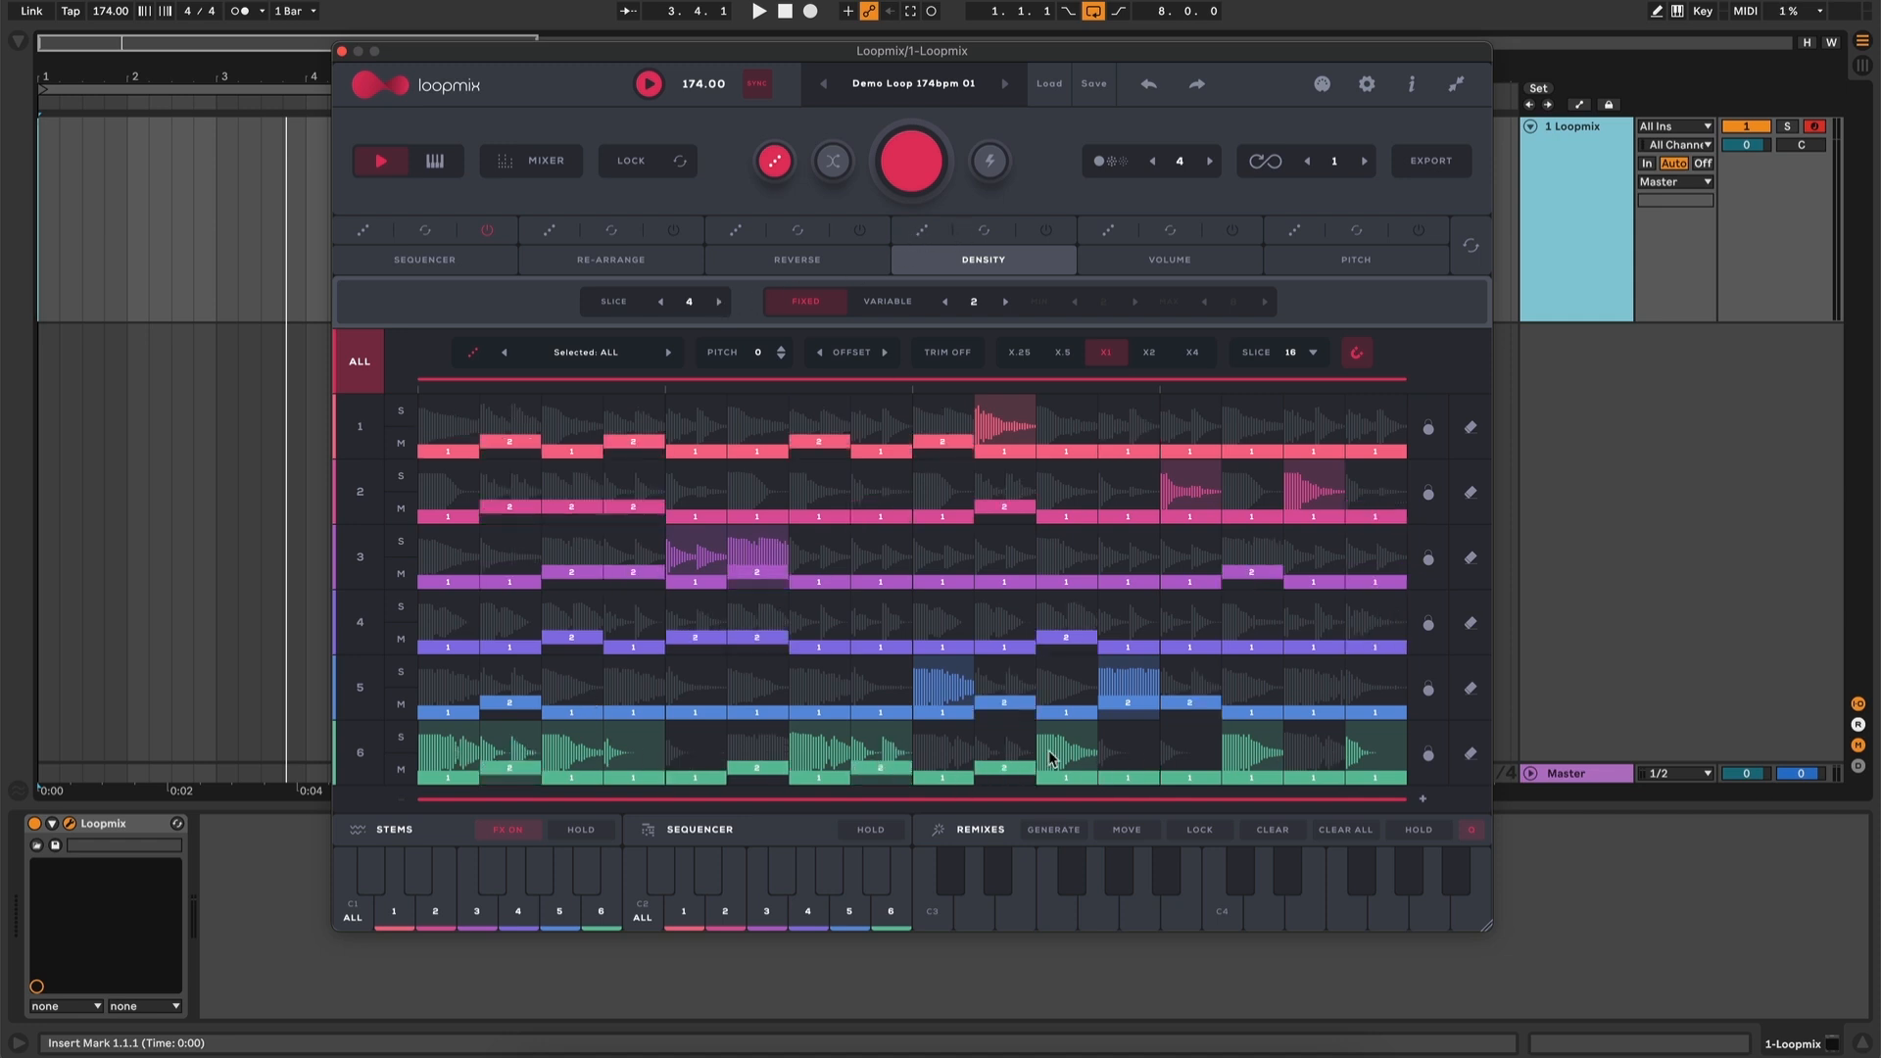
Randomize the densities in Variable mode from 2 to 8, audition them, and reduce the maximum to 2
{"action": "left_click", "coordinate": [889, 302]}
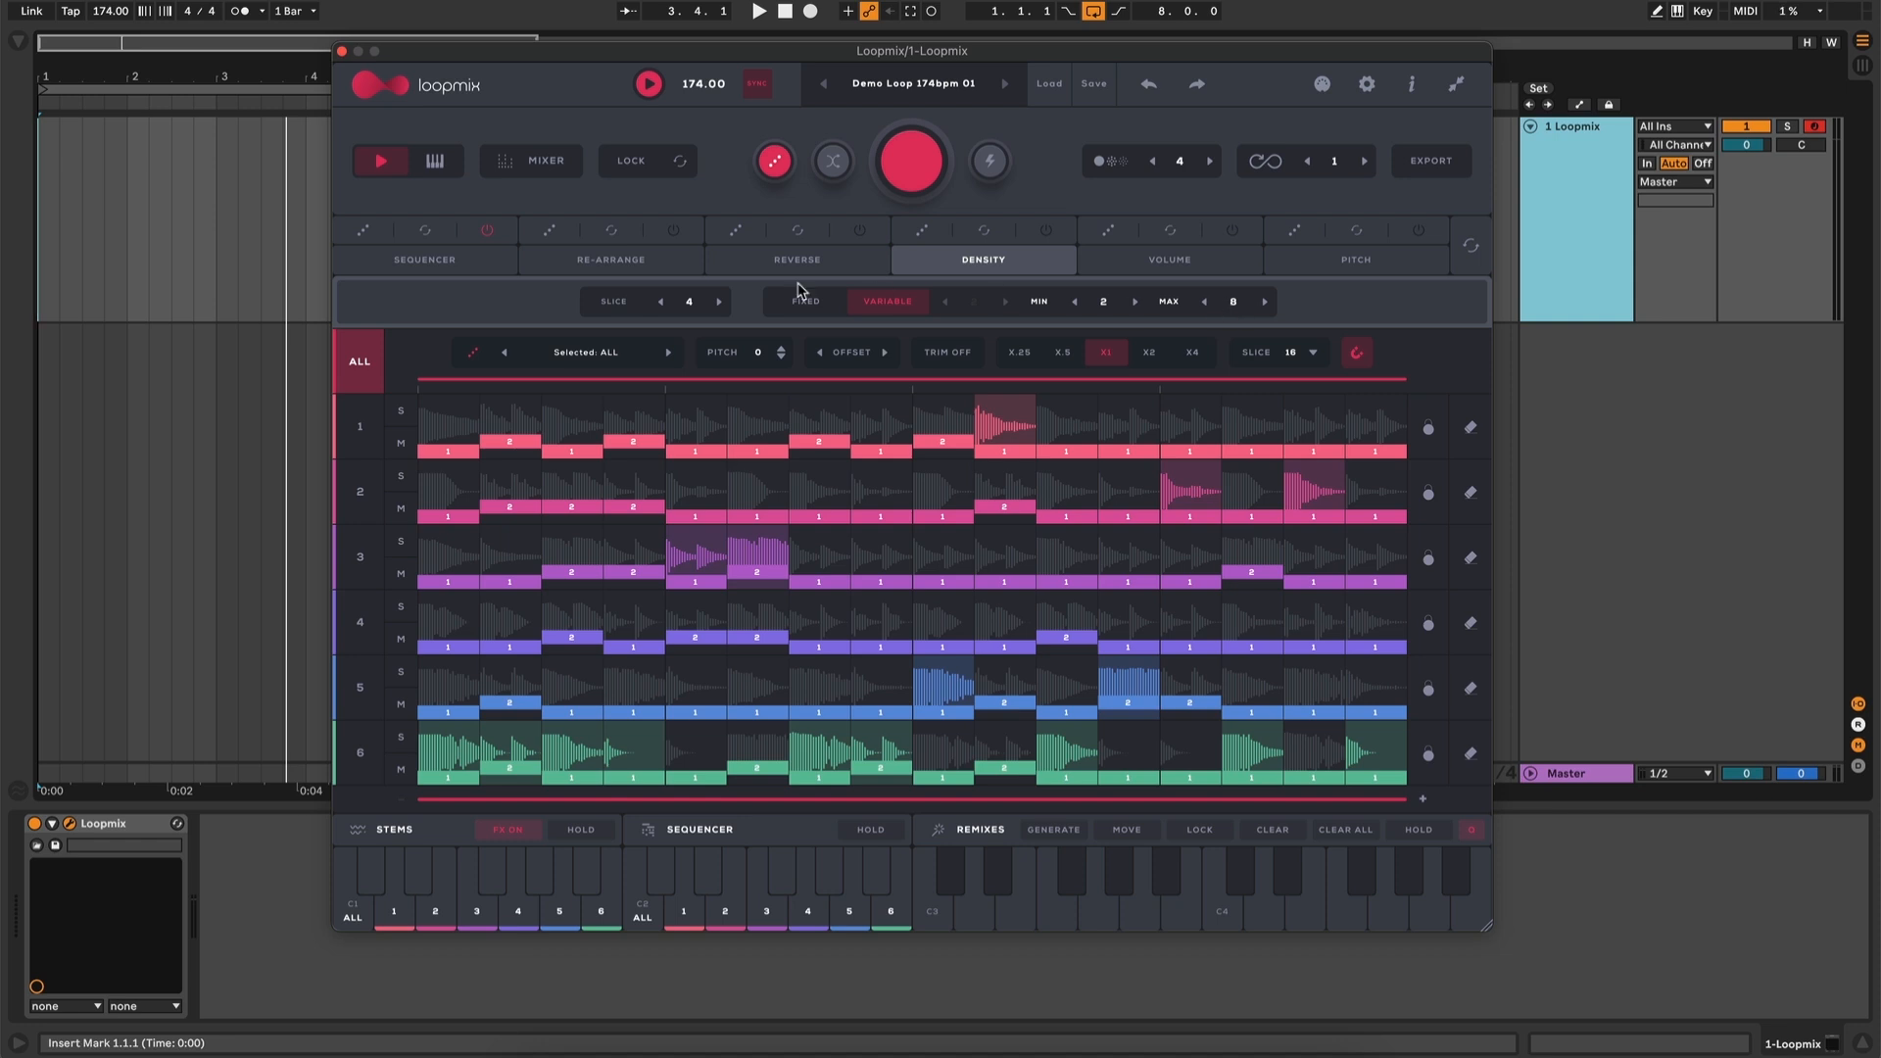
{"action": "left_click", "coordinate": [922, 230]}
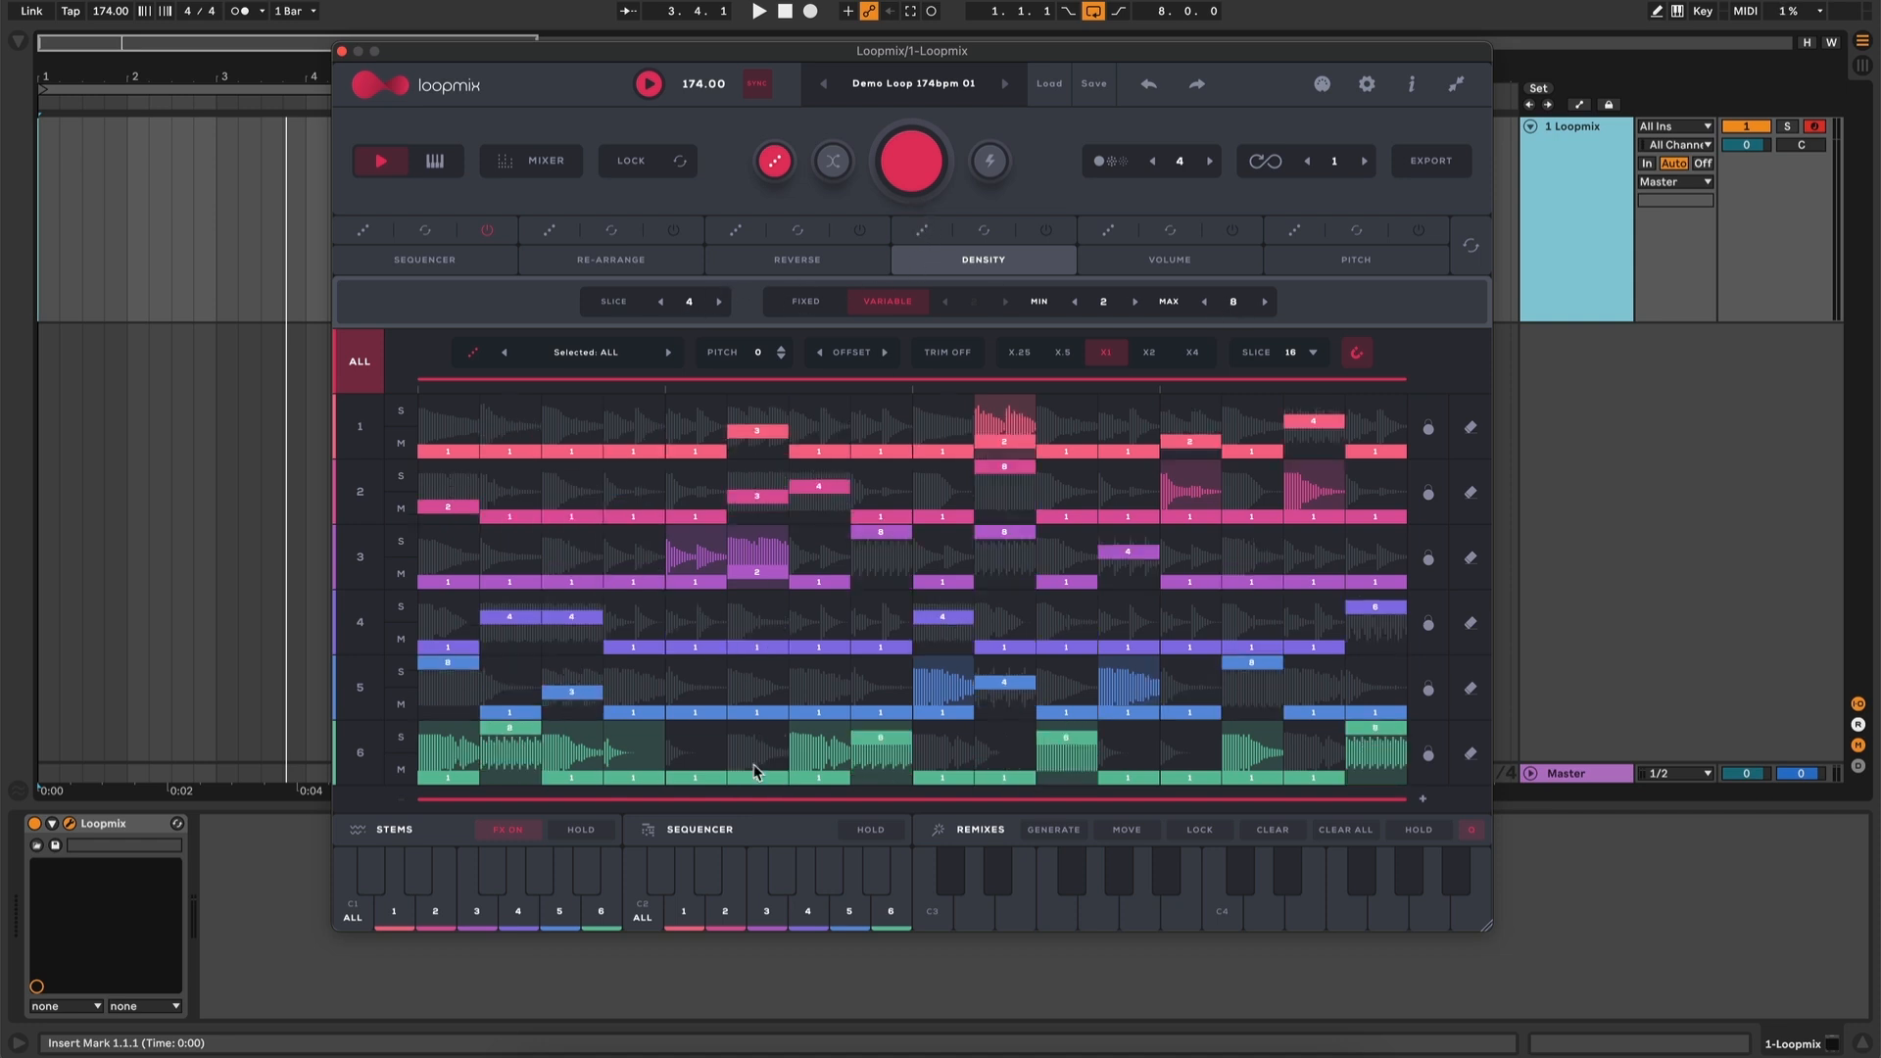
{"action": "key", "text": "space"}
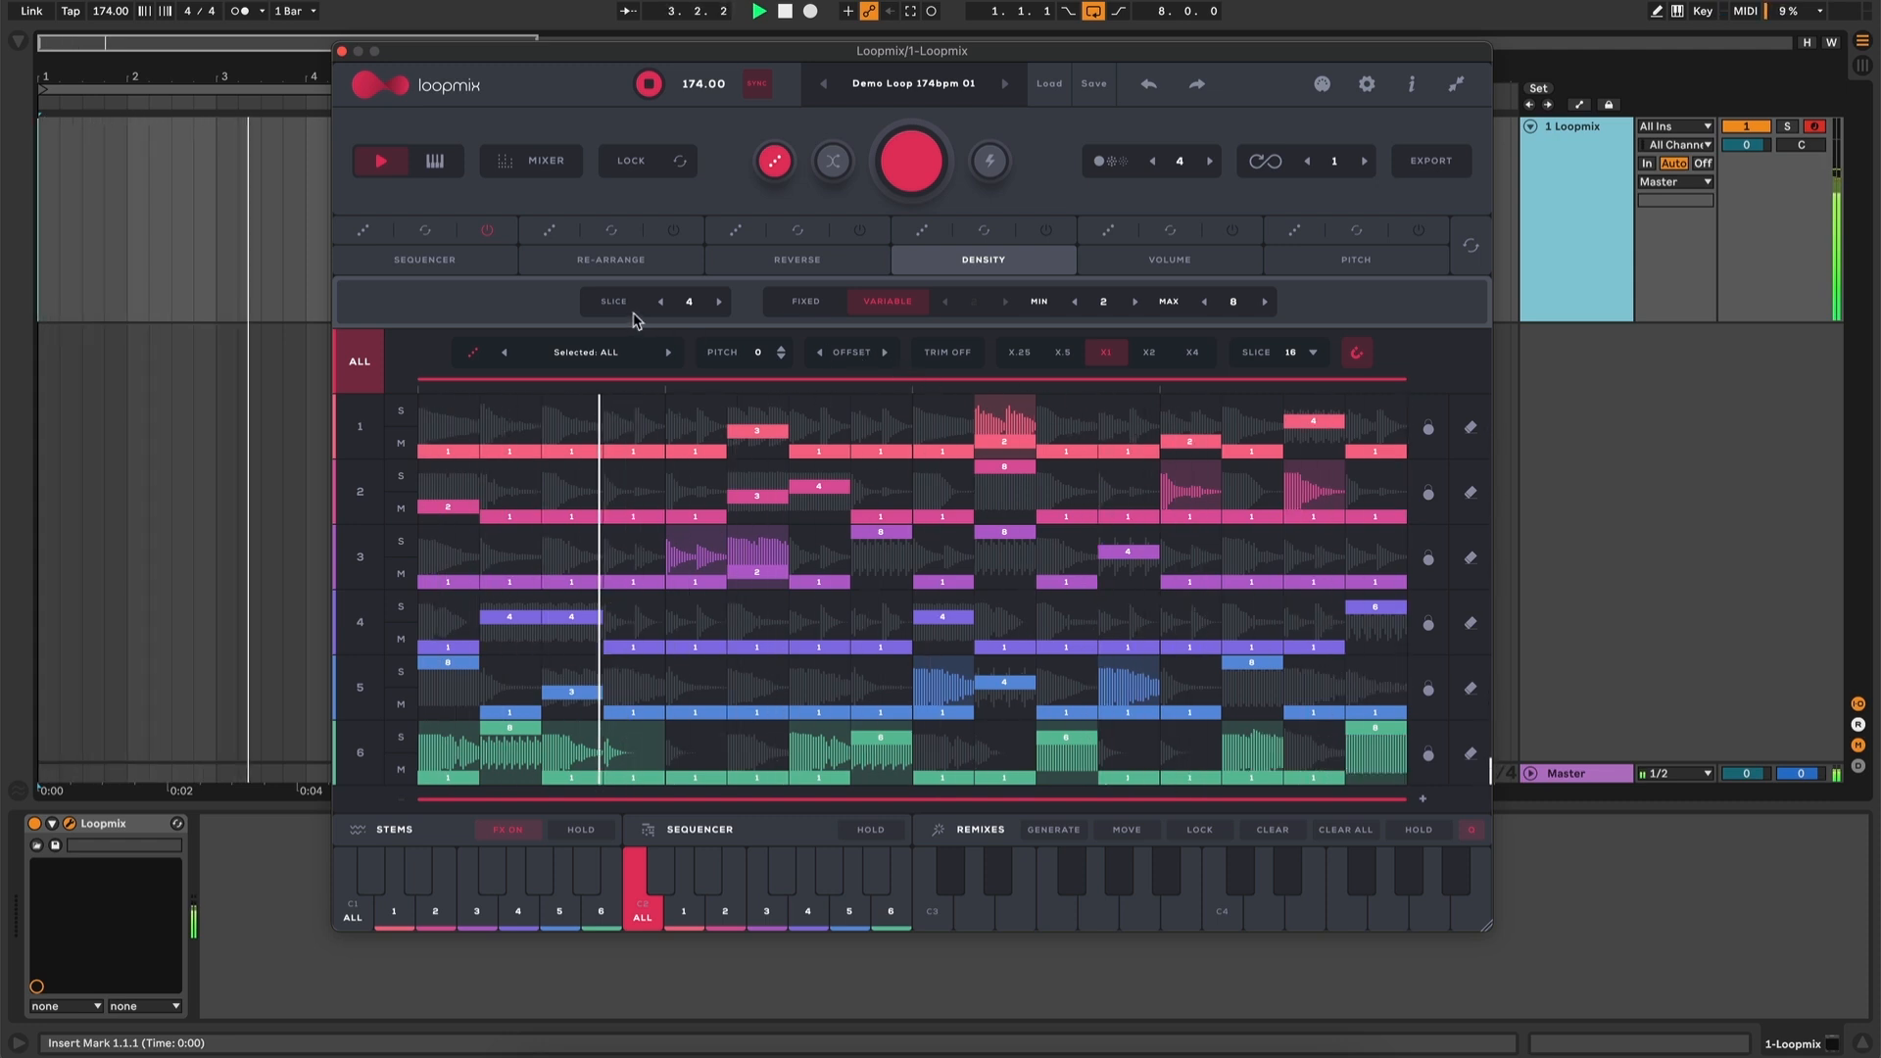
{"action": "left_click", "coordinate": [660, 302]}
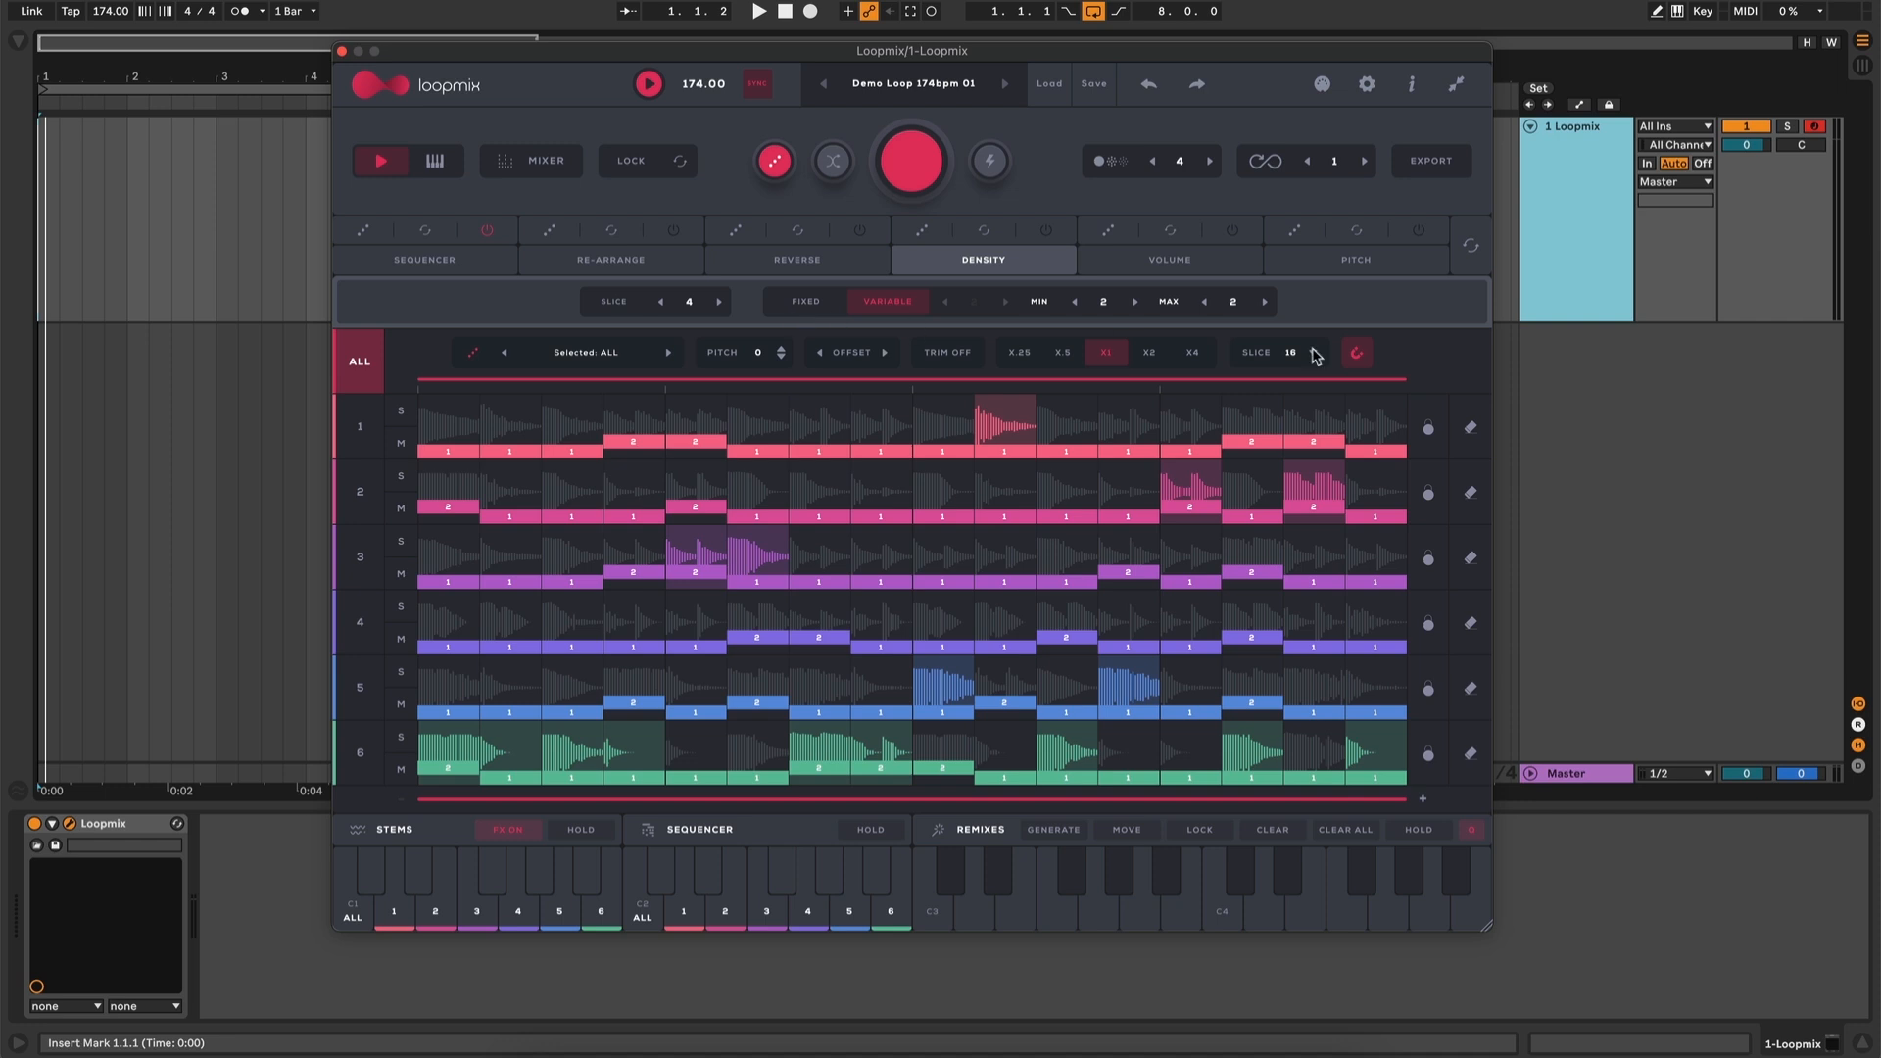
Change the Density module's slice resolution to 6, start playback, and reduce the resolution to 4
{"action": "left_click", "coordinate": [1291, 357]}
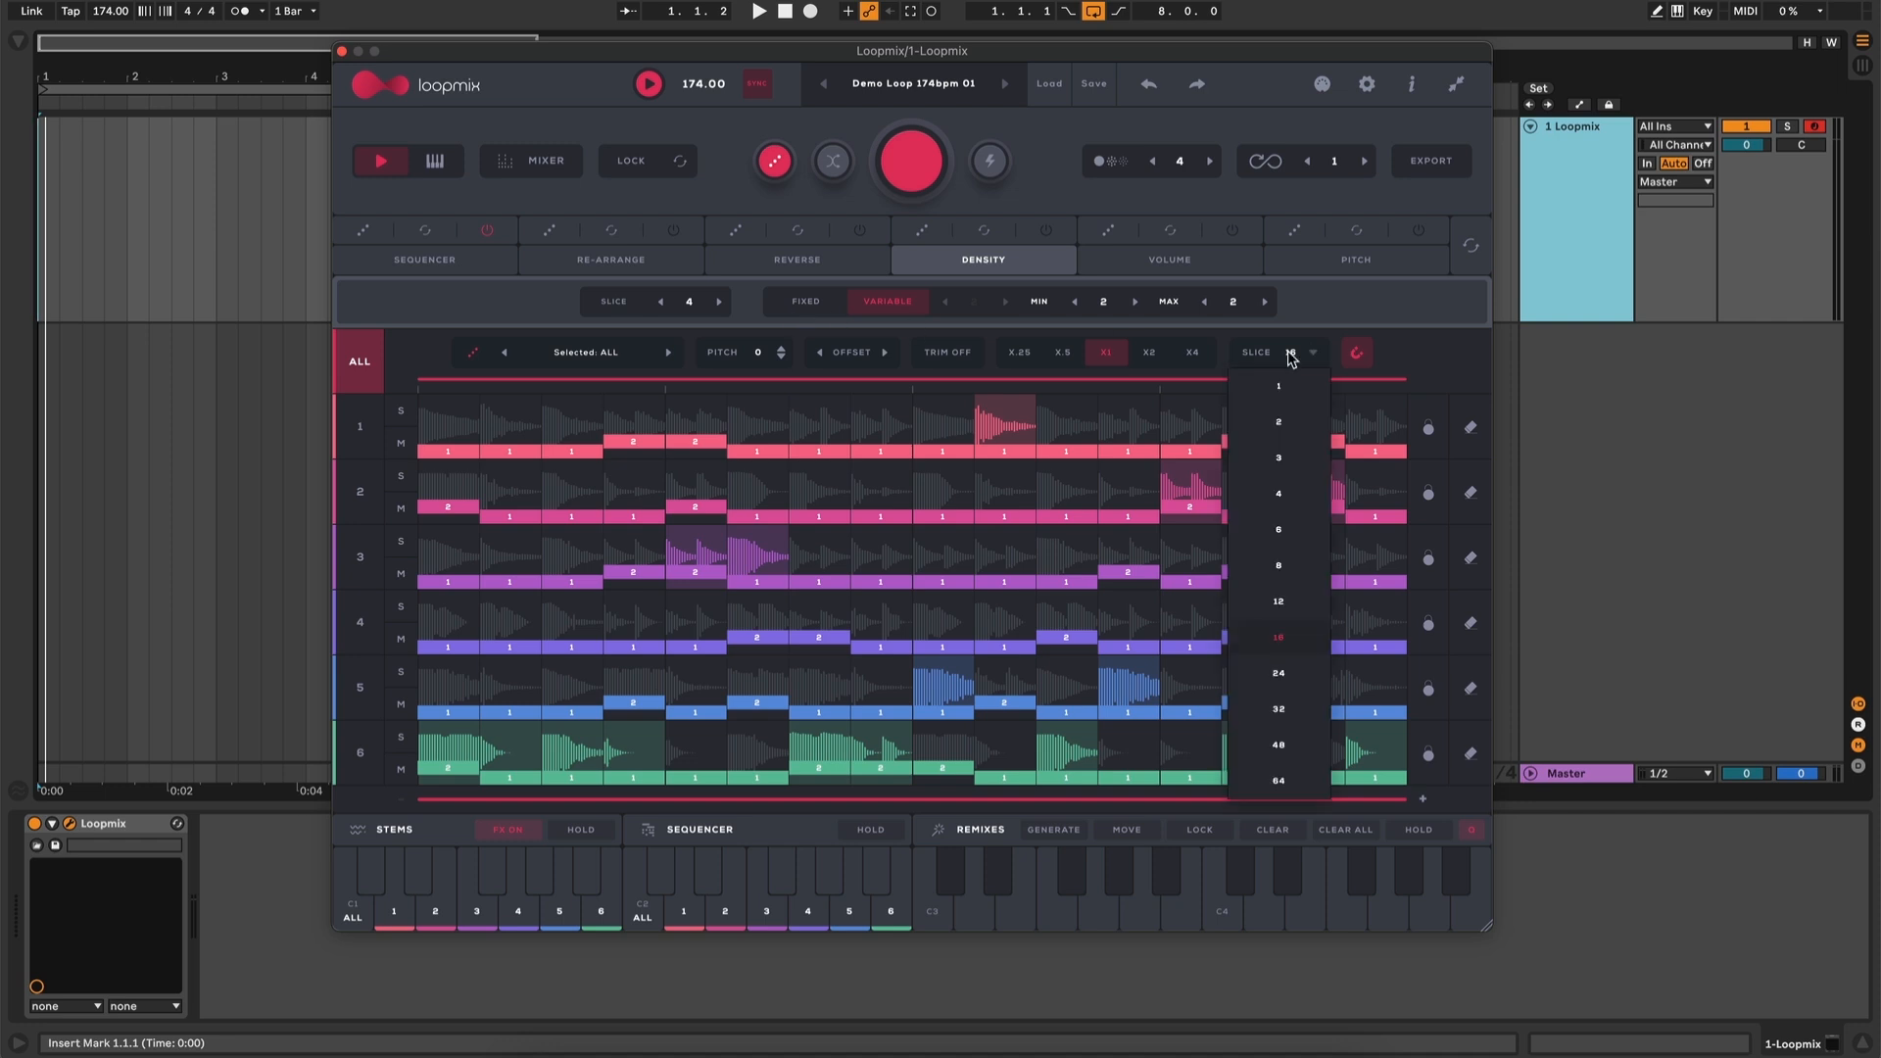
{"action": "left_click", "coordinate": [1290, 533]}
{"action": "key", "text": "space"}
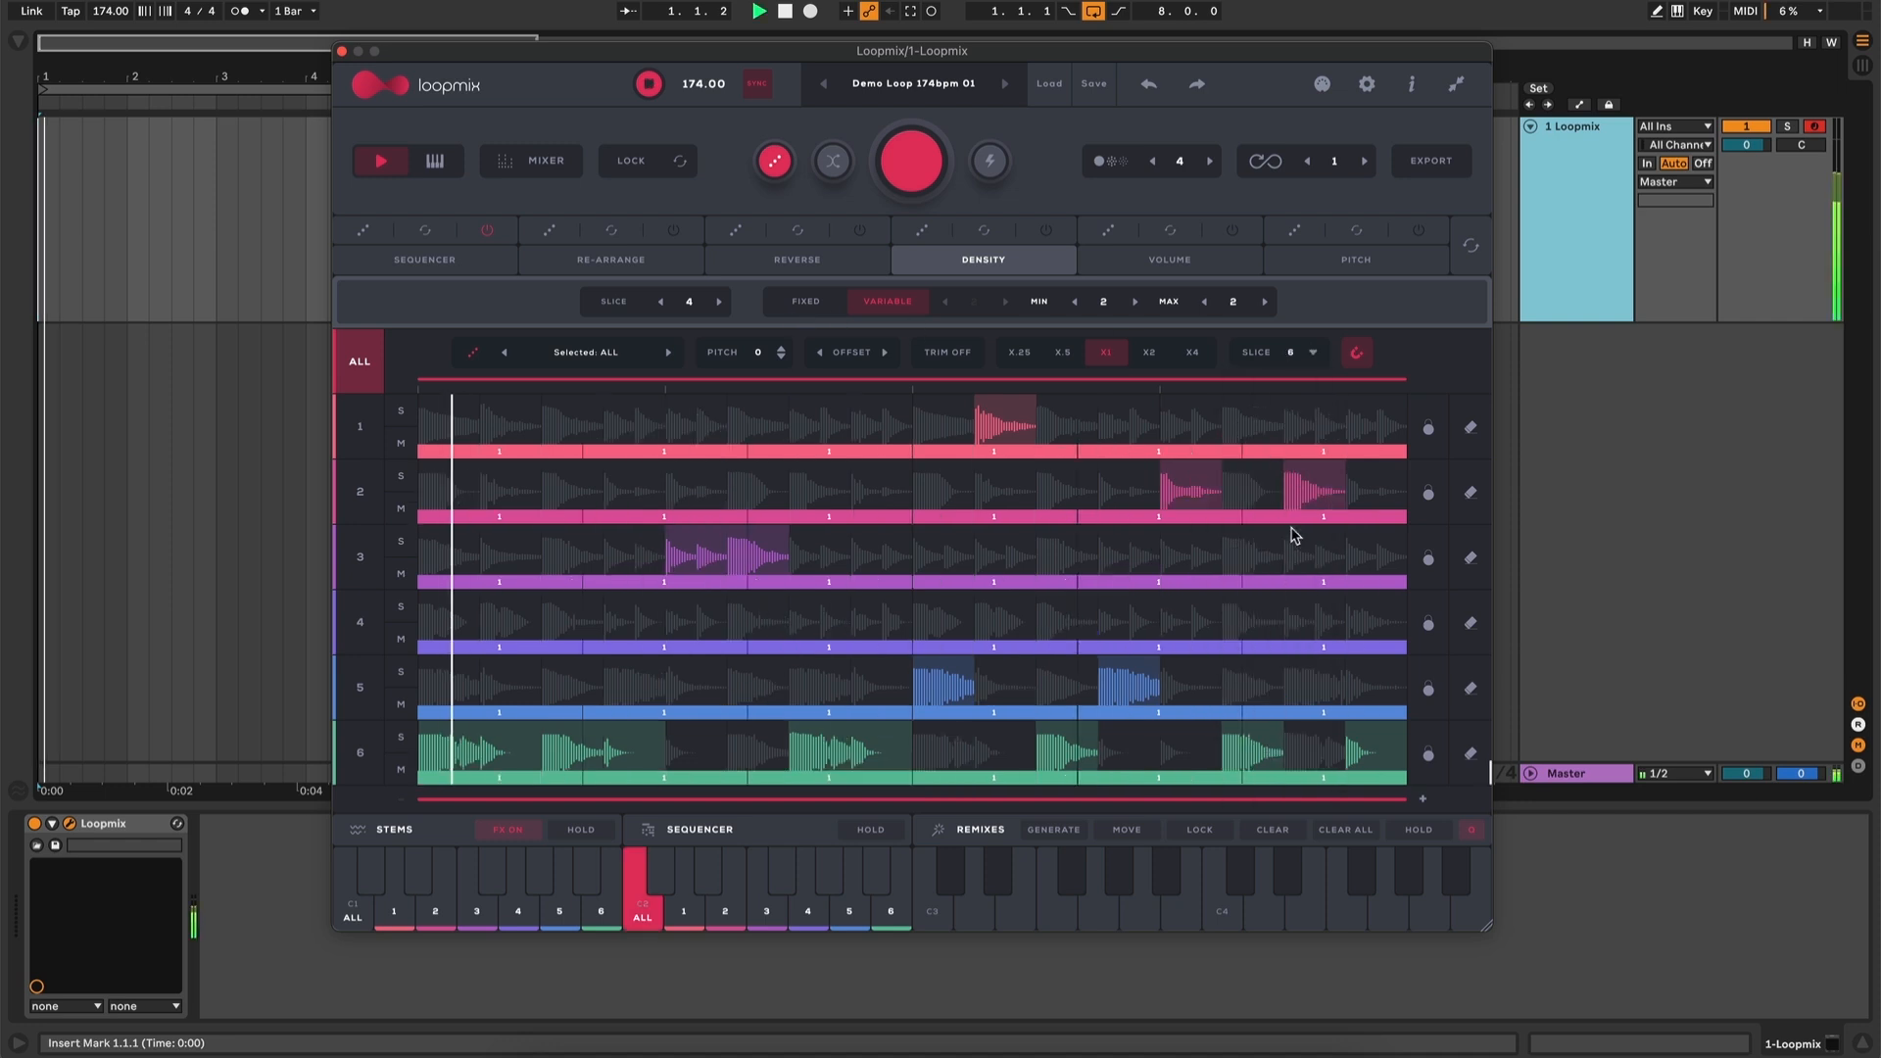
{"action": "left_click", "coordinate": [1292, 351]}
{"action": "left_click", "coordinate": [1278, 493]}
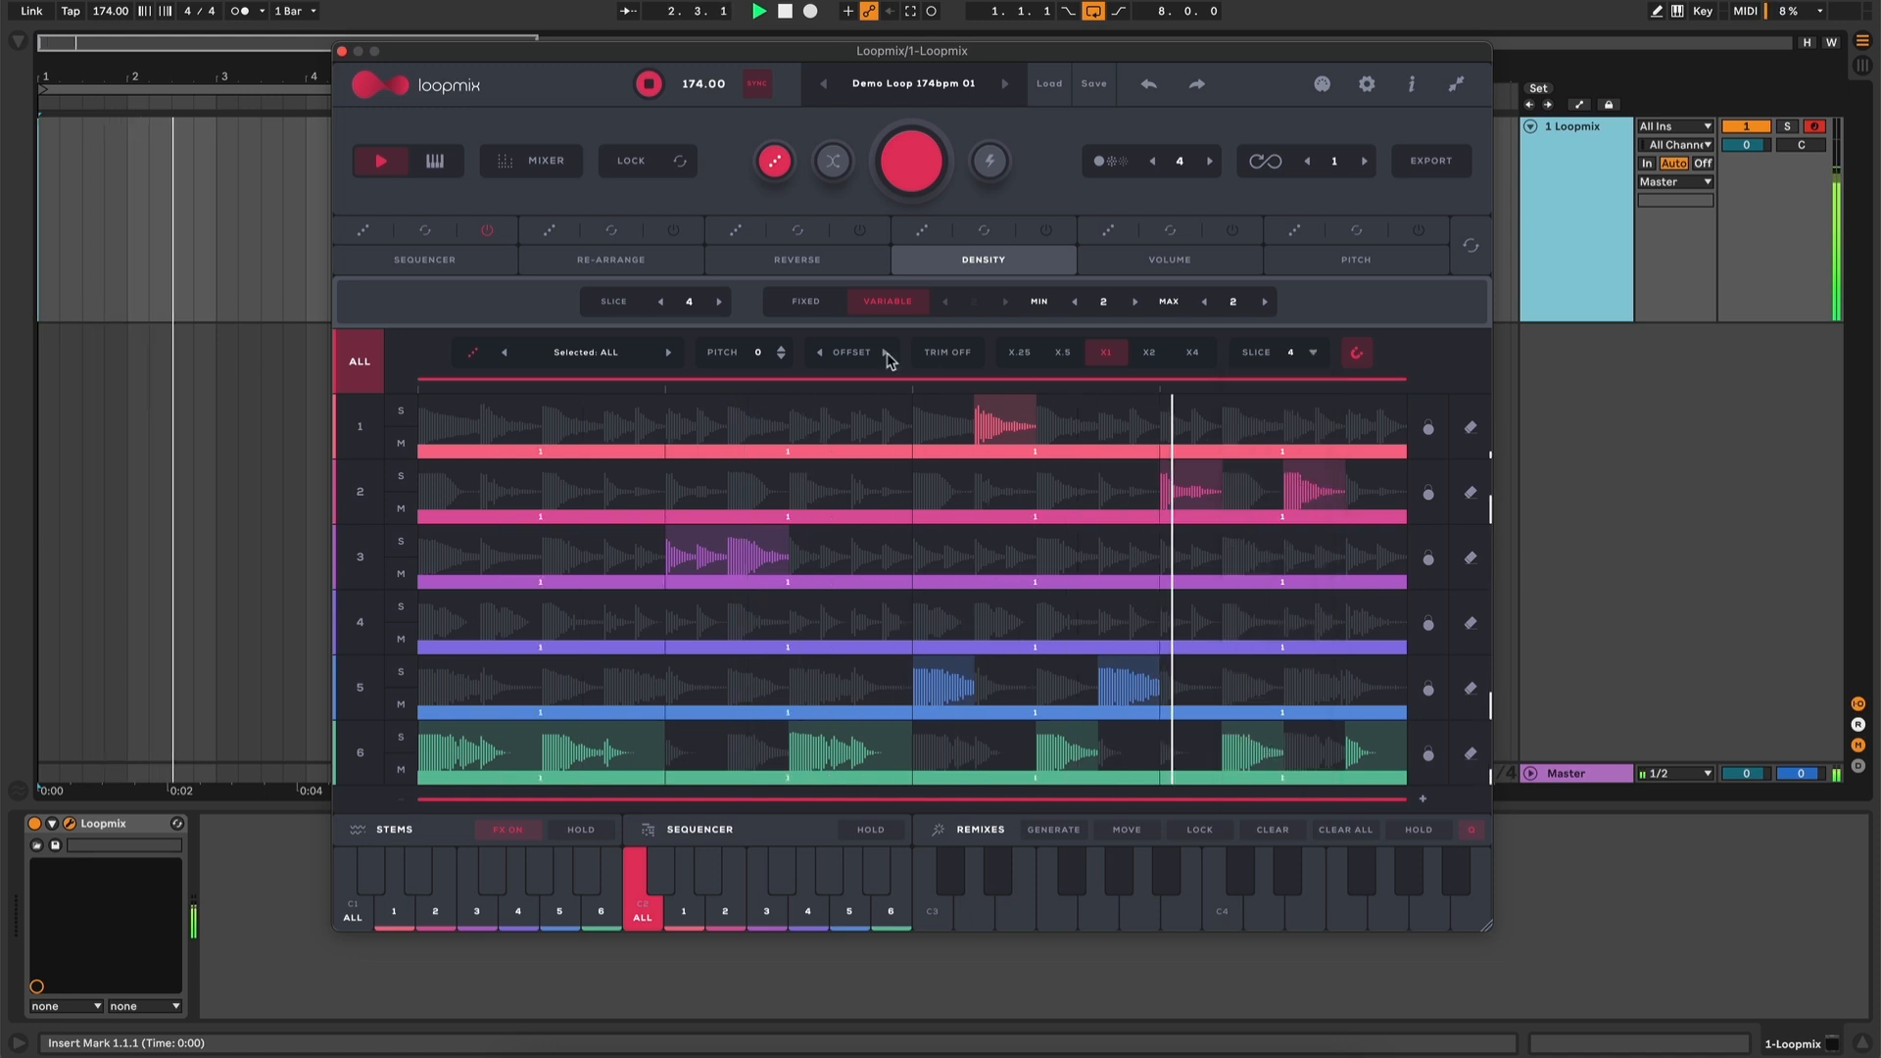
Randomize the densities during playback, repeat with a slice count of 2 and a 2 to 4 range, and stop playback
{"action": "left_click", "coordinate": [922, 229]}
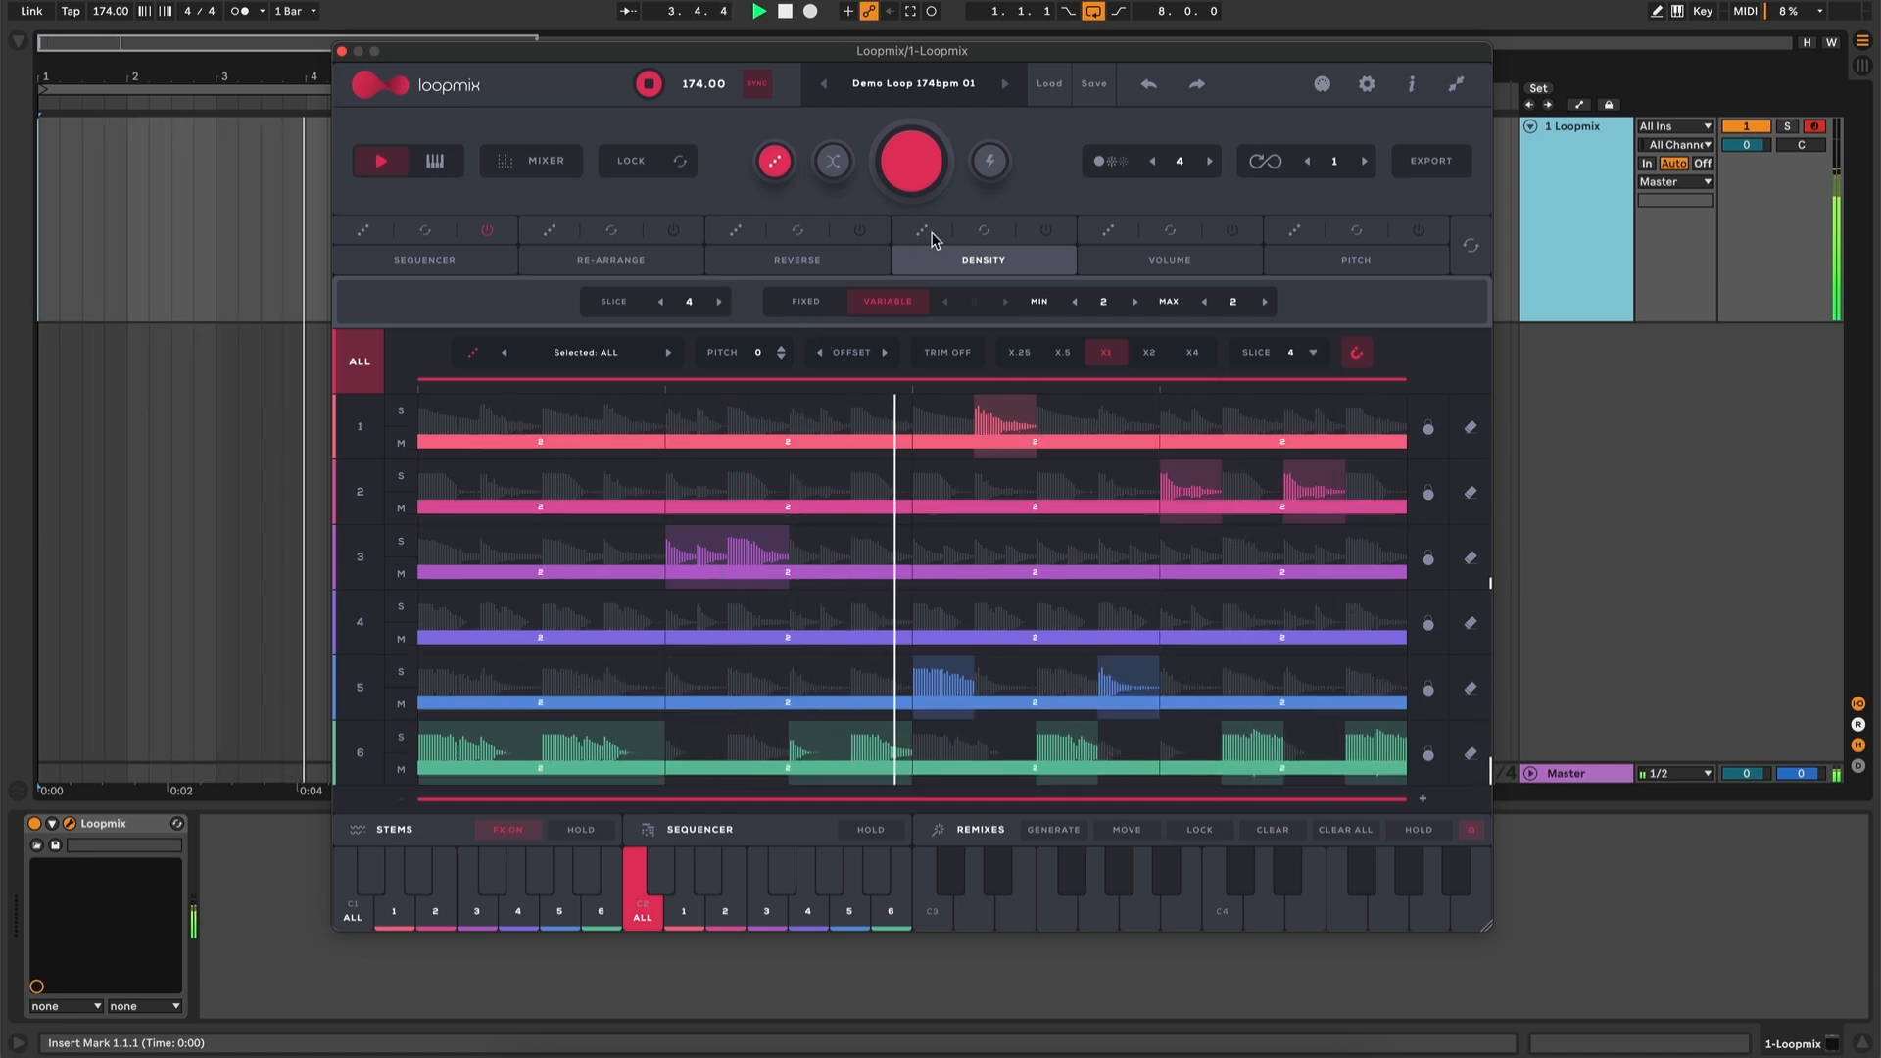
{"action": "left_click", "coordinate": [926, 235]}
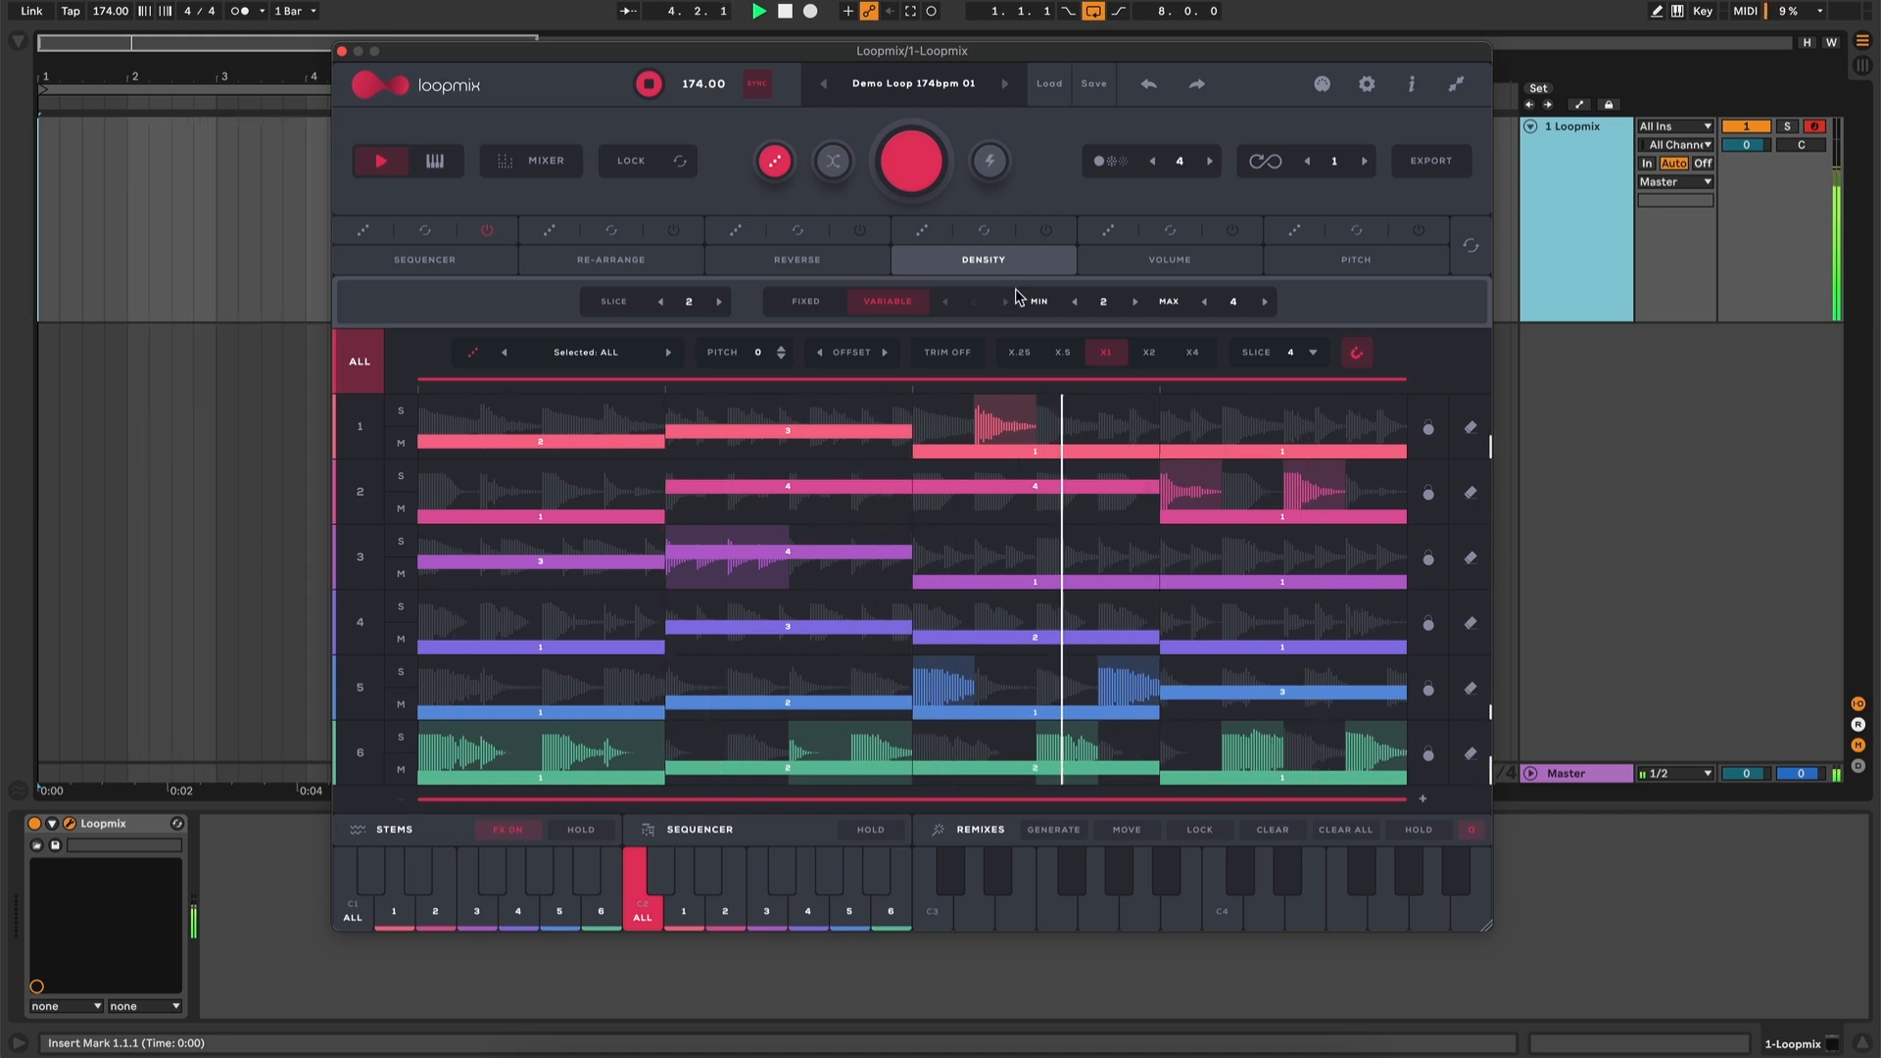
{"action": "key", "text": "space"}
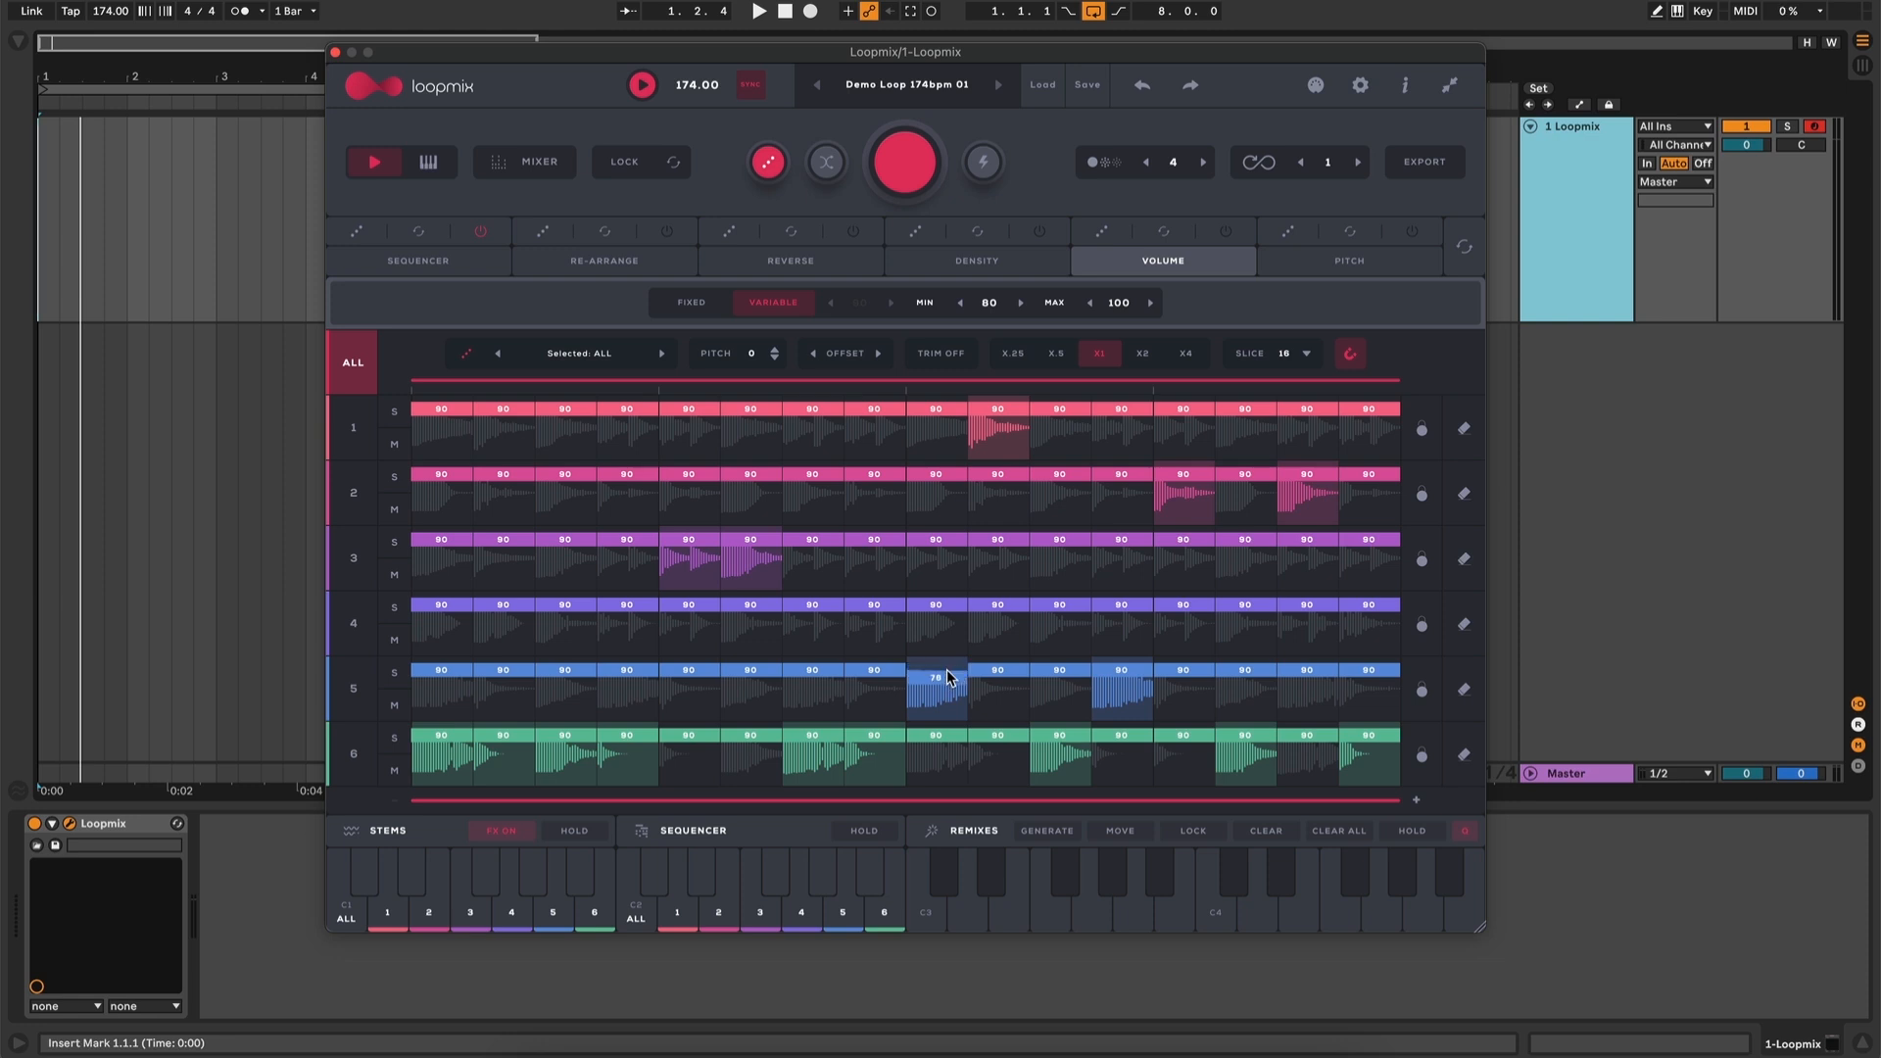
Try lower volumes on several slices of tracks 5 and 6 in the Volume module and reset the module
{"action": "left_click_drag", "start_coordinate": [946, 670], "coordinate": [956, 704]}
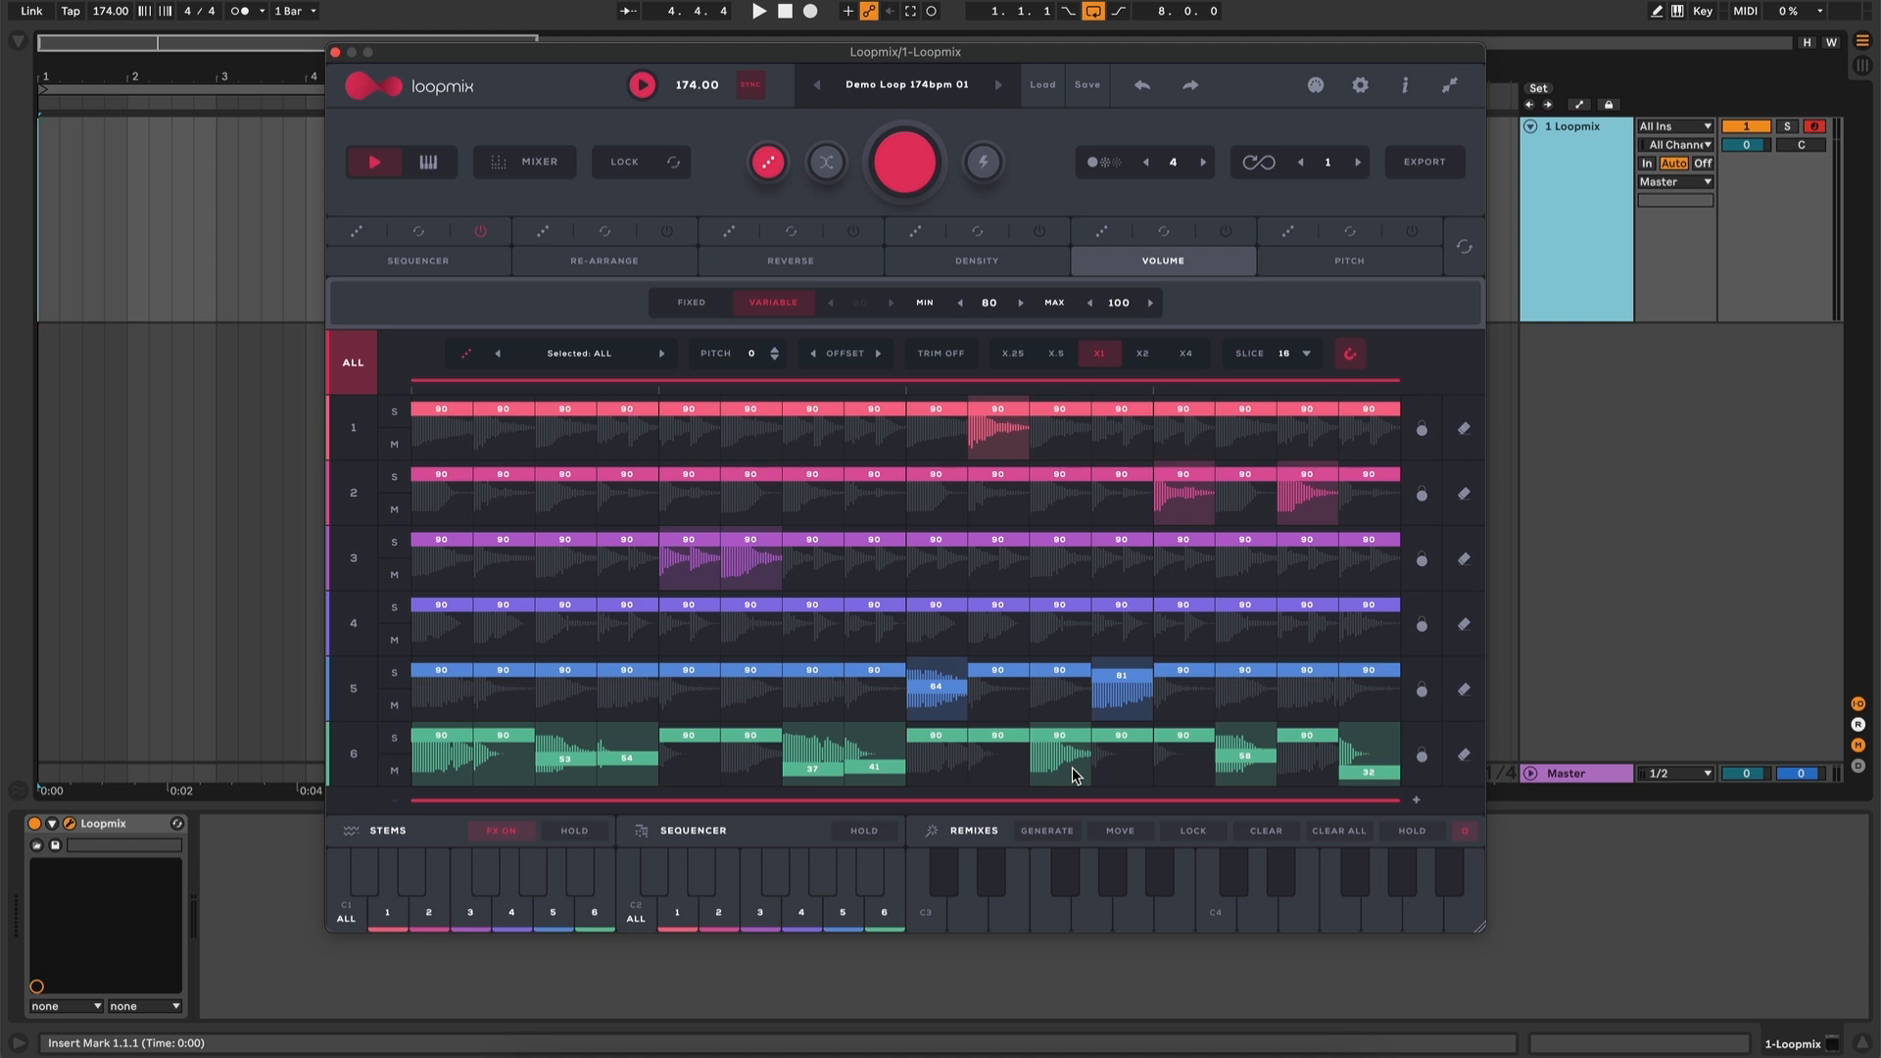
{"action": "left_click", "coordinate": [1166, 238]}
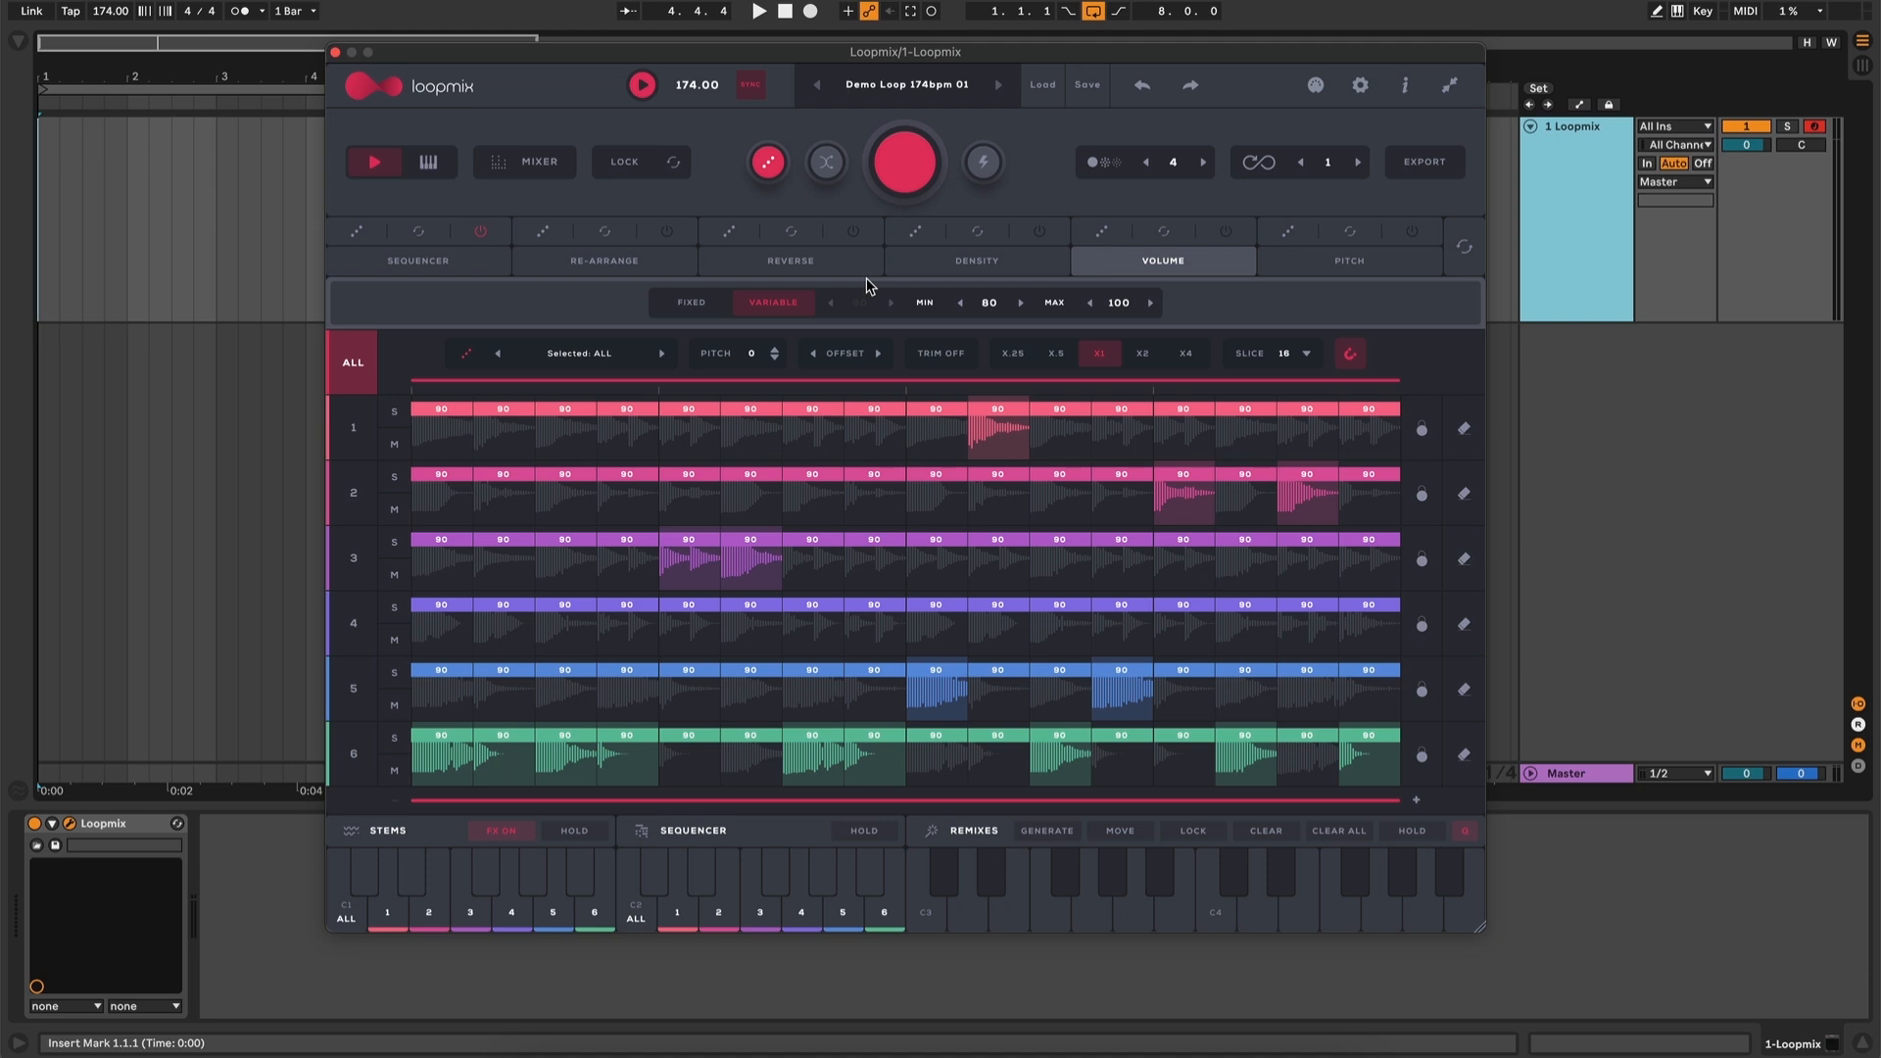
Switch the volume randomization to Fixed and apply a volume of 70 to all slices
{"action": "left_click", "coordinate": [694, 303]}
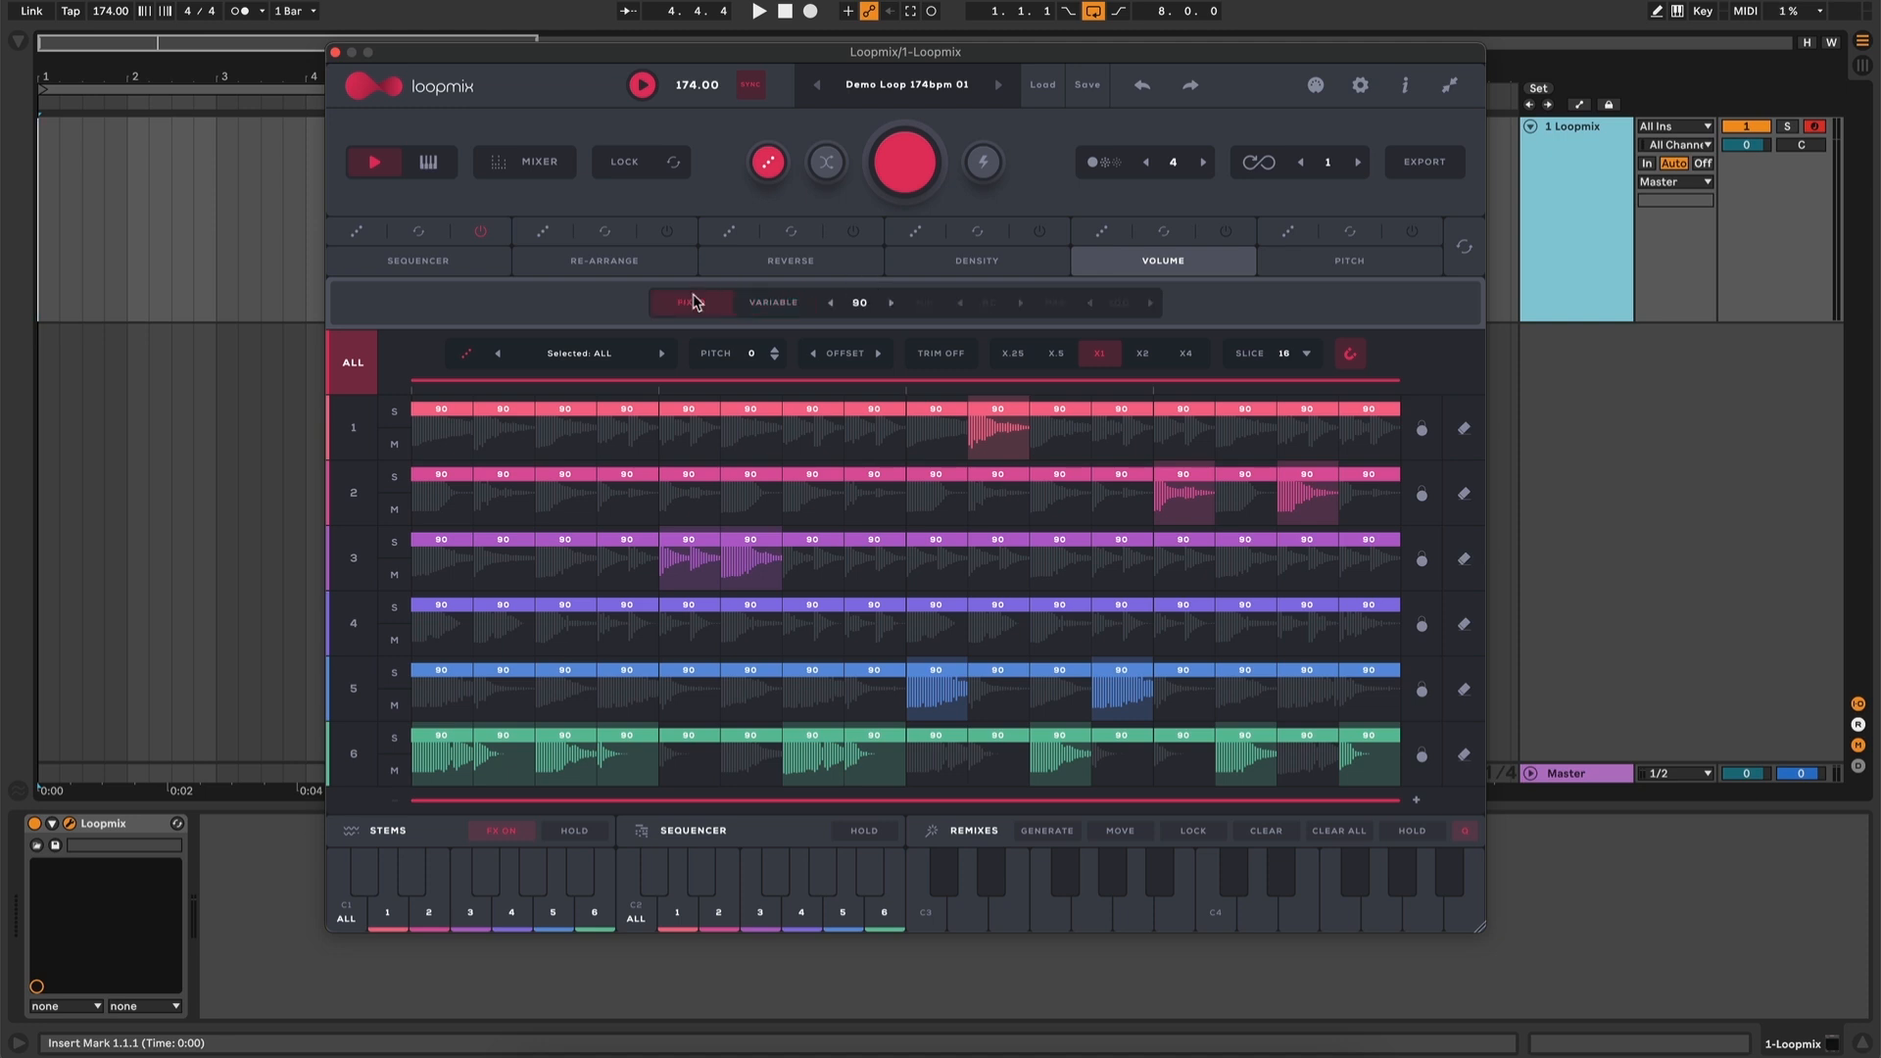
{"action": "left_click", "coordinate": [796, 310]}
{"action": "left_click", "coordinate": [714, 307]}
{"action": "left_click", "coordinate": [1104, 232]}
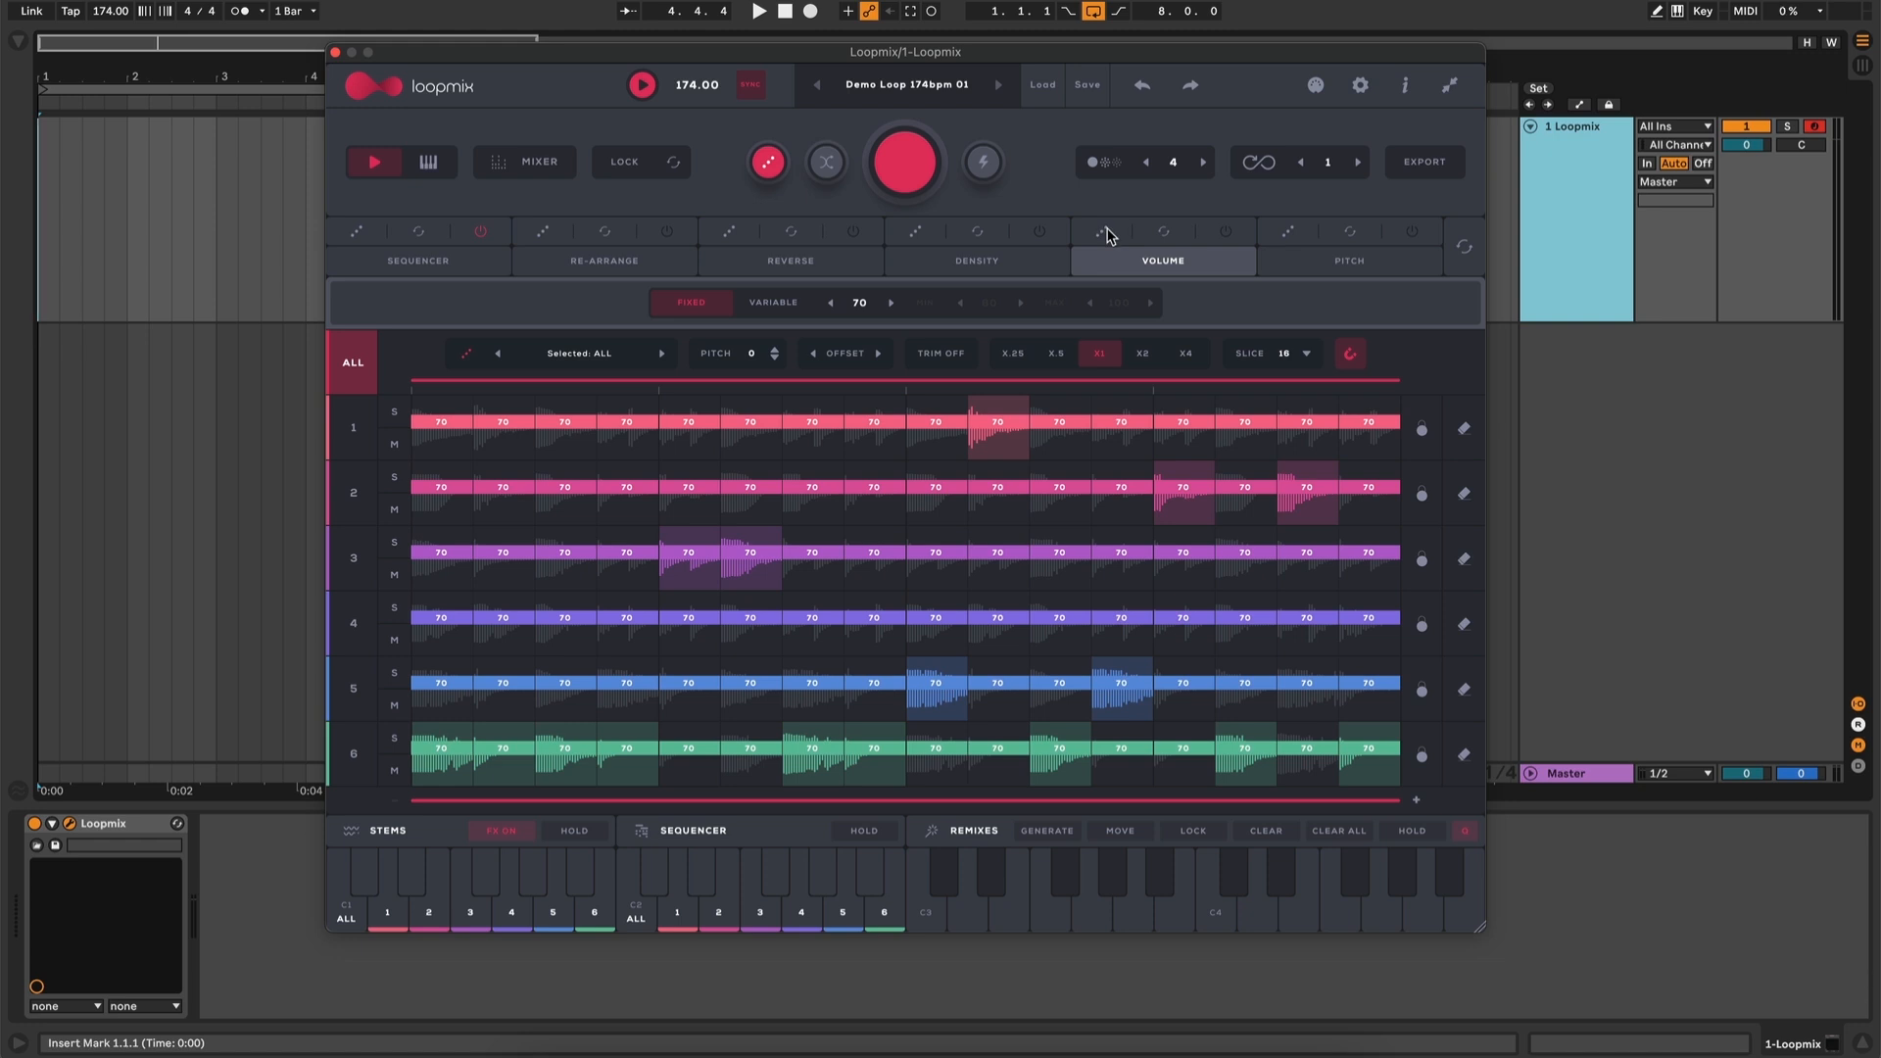
Randomize all slice volumes twice in Variable mode with a minimum of 80 and a maximum of 100
{"action": "left_click", "coordinate": [779, 305]}
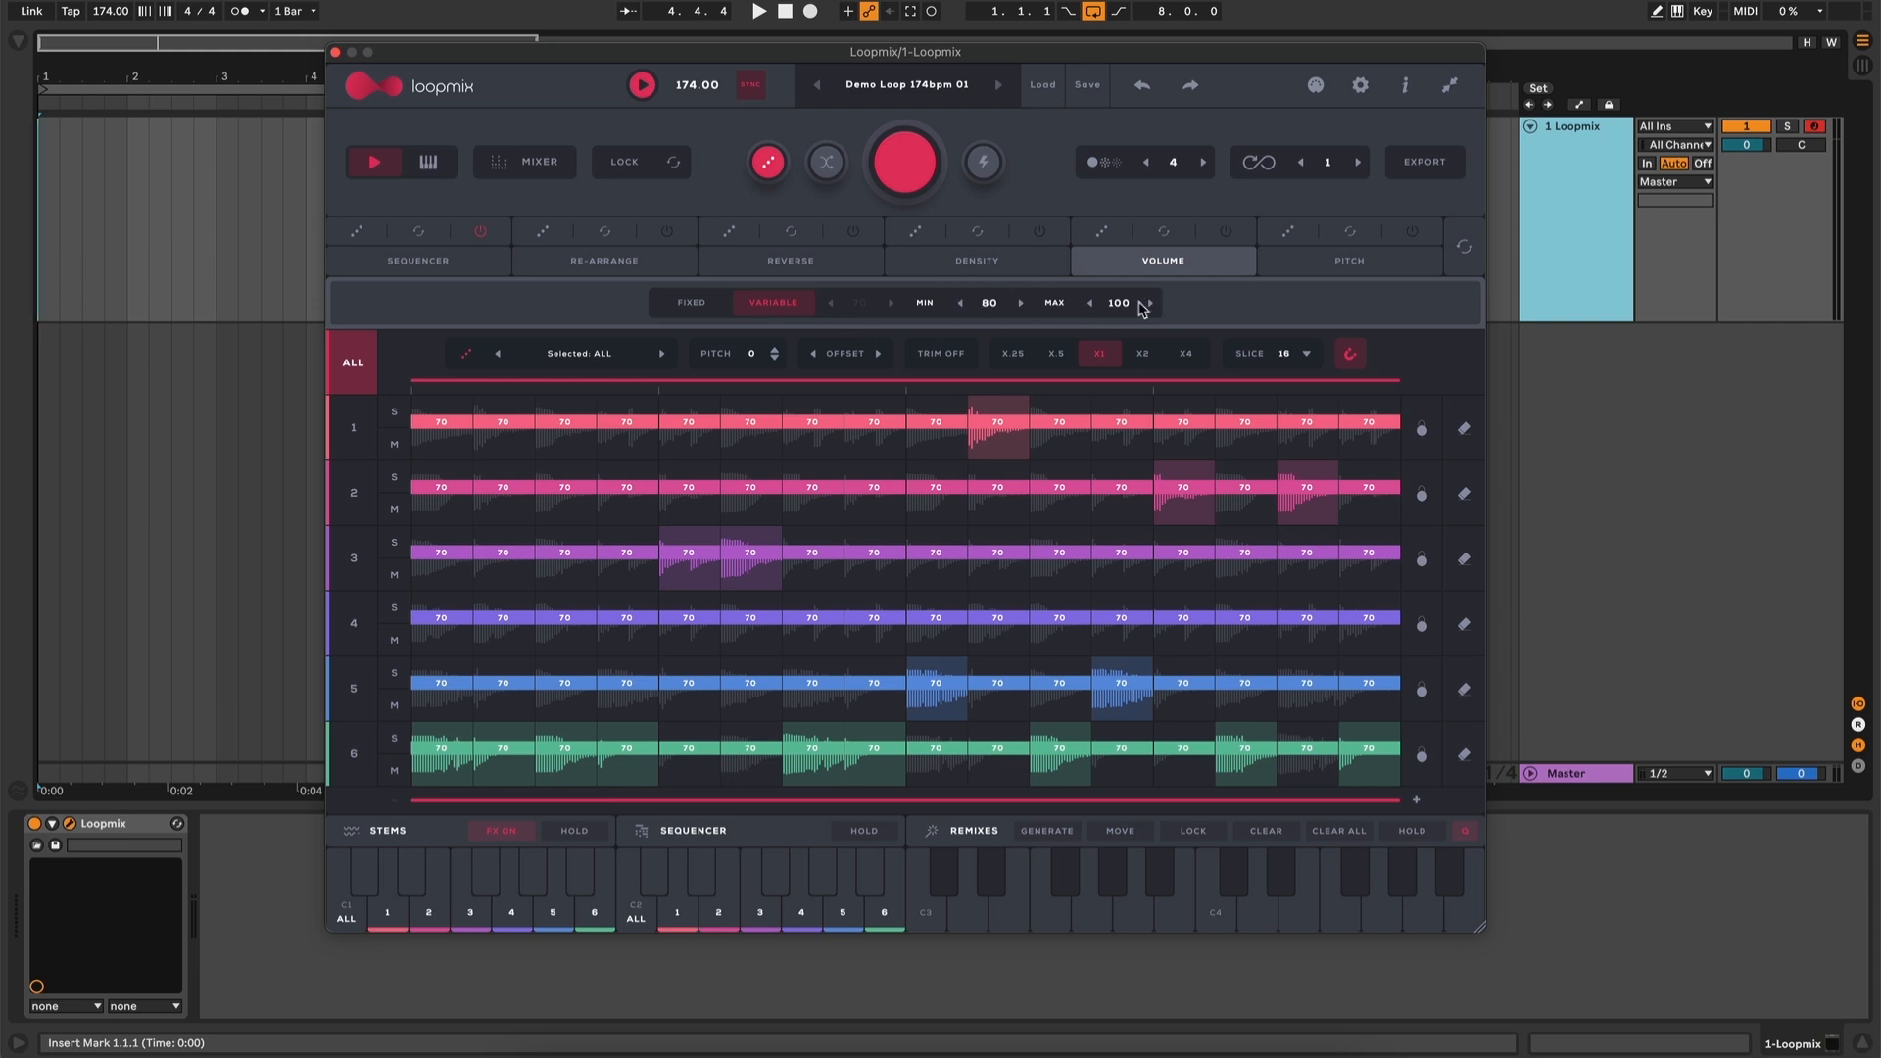
{"action": "left_click", "coordinate": [1103, 234]}
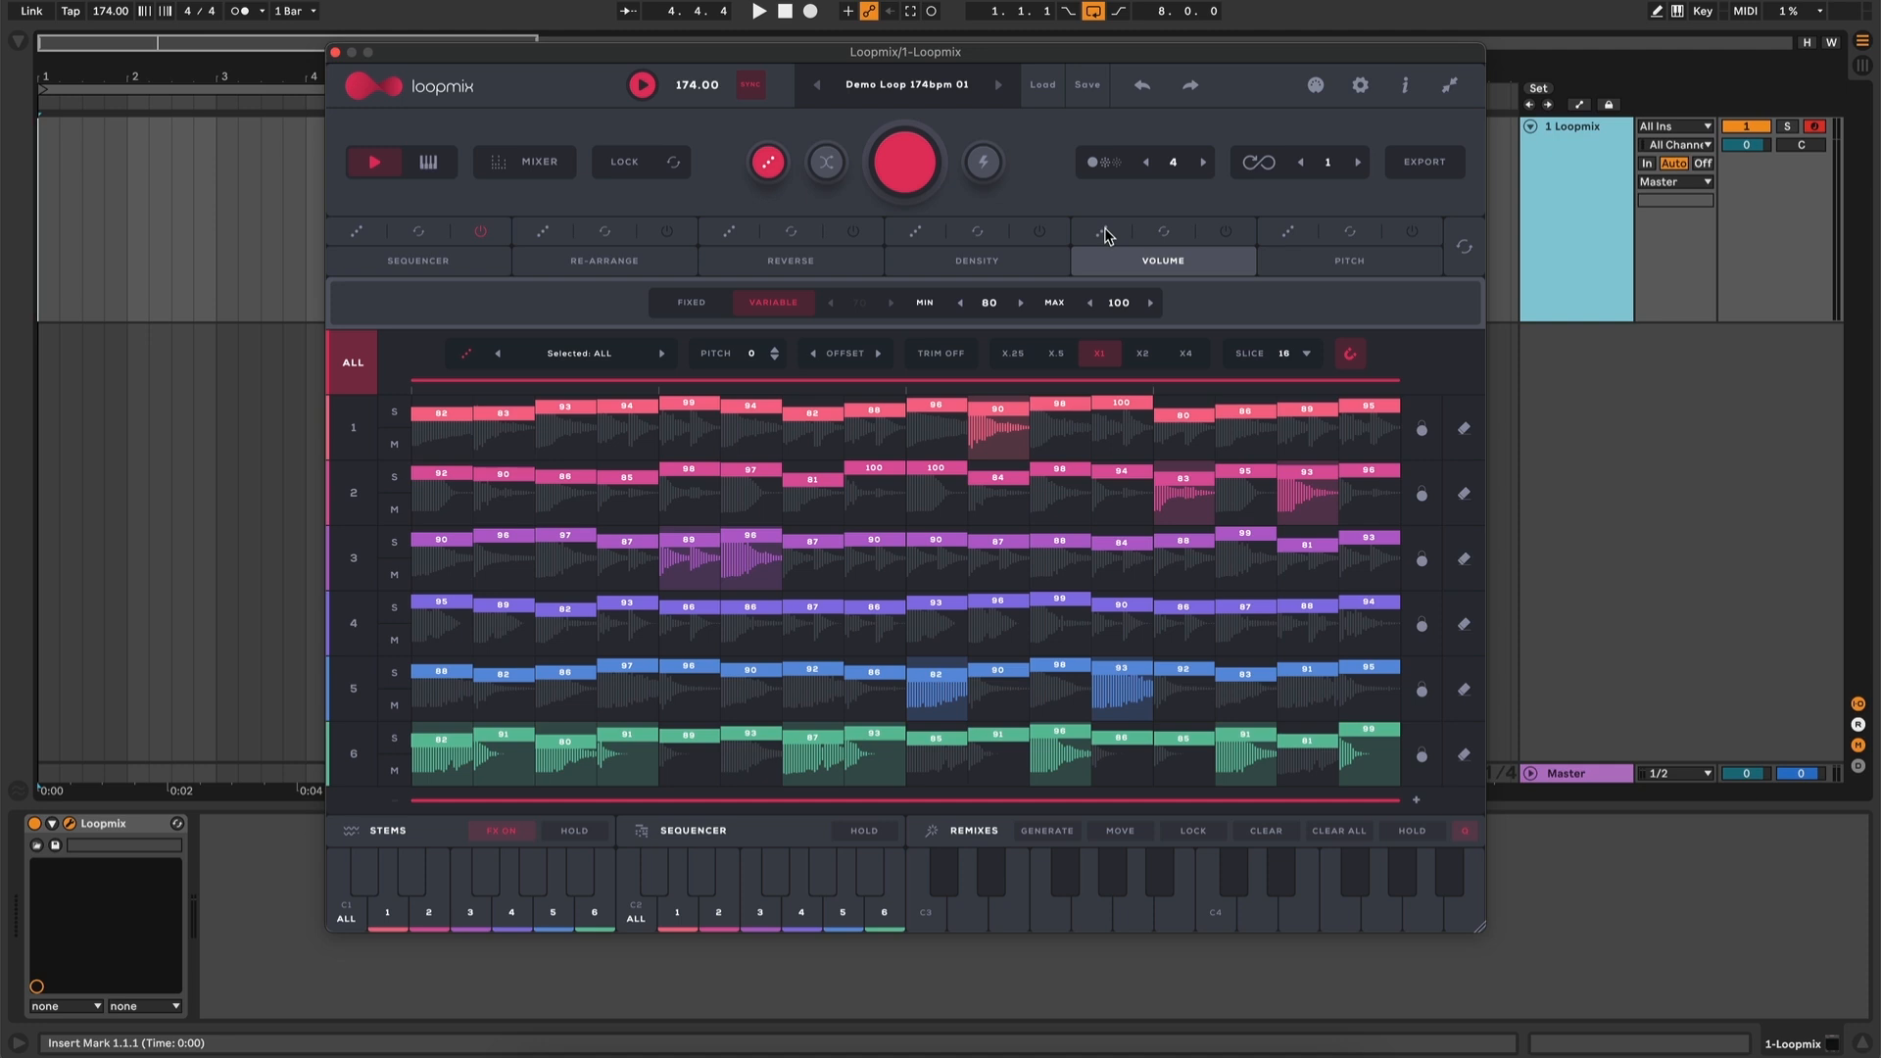
{"action": "left_click", "coordinate": [1104, 234]}
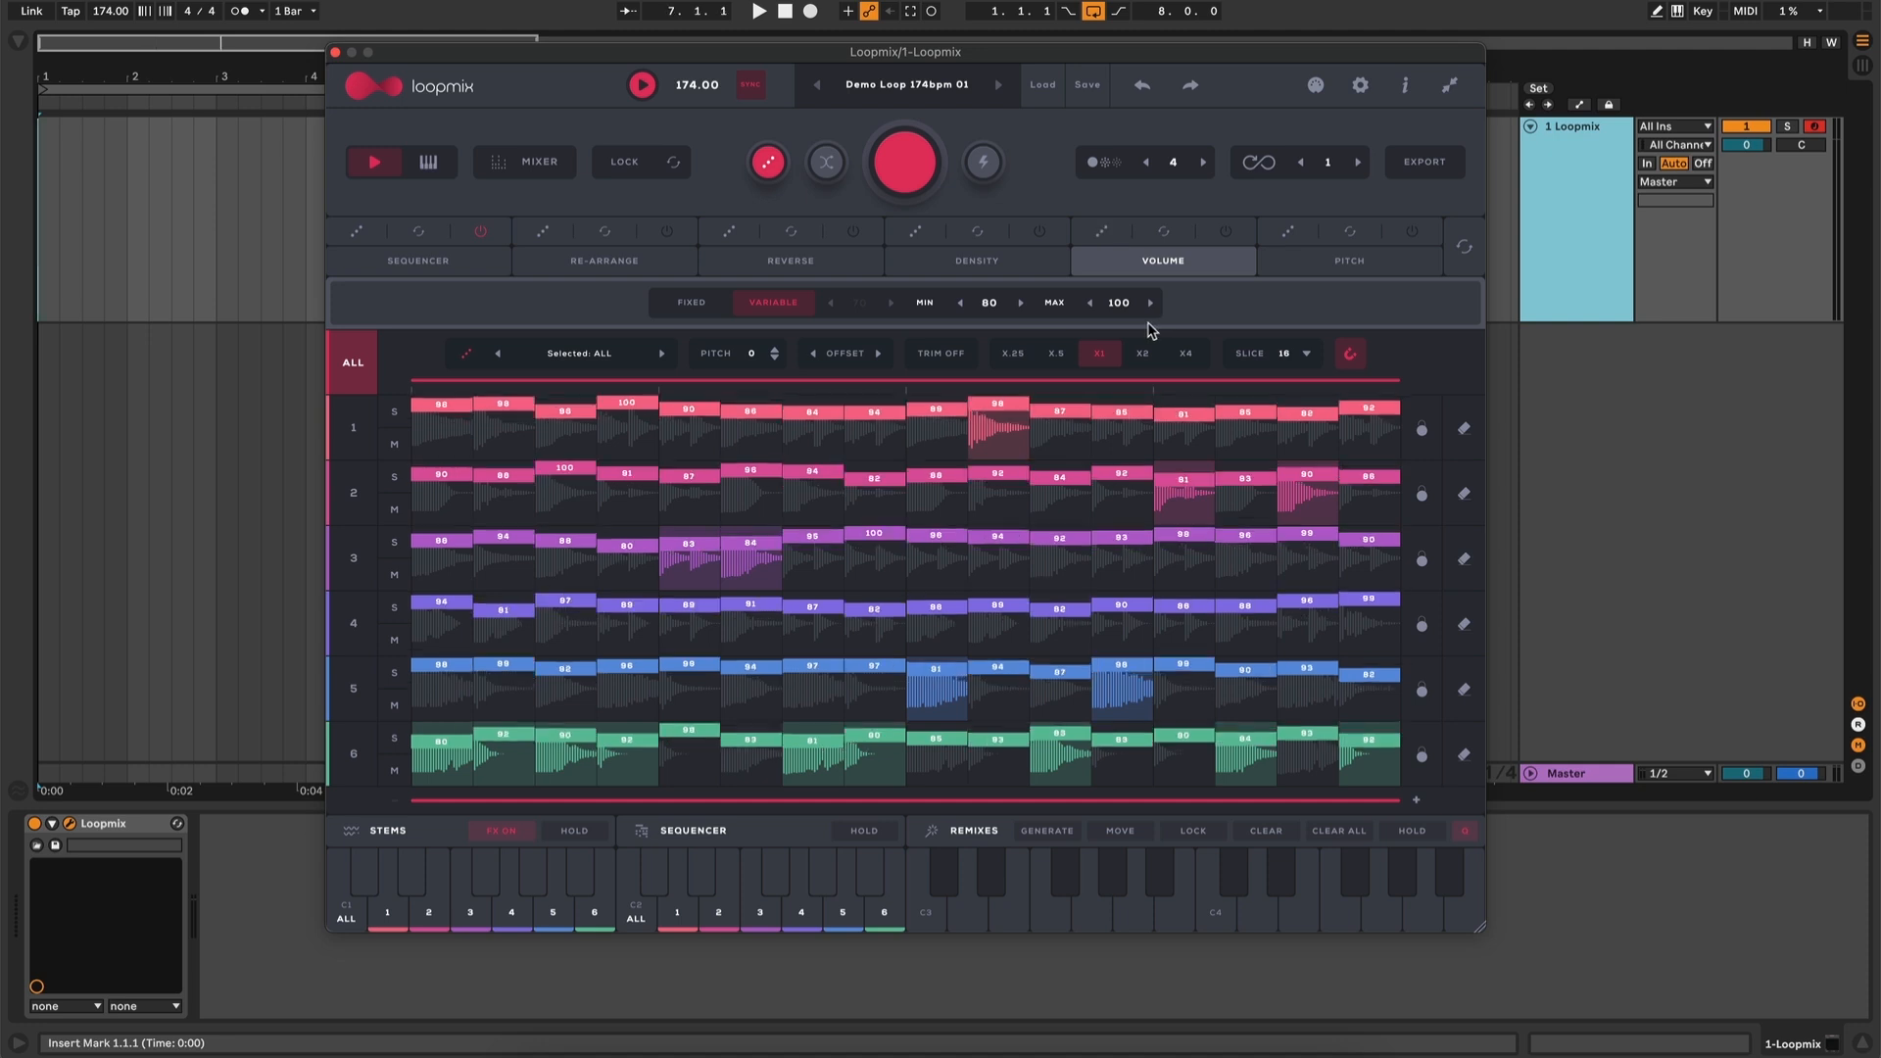
Lower the minimum volume to 11, randomize the slice volumes, and set the Volume module's slice resolution to 32
{"action": "left_click", "coordinate": [961, 304]}
{"action": "left_click", "coordinate": [962, 304]}
{"action": "left_click", "coordinate": [1304, 359]}
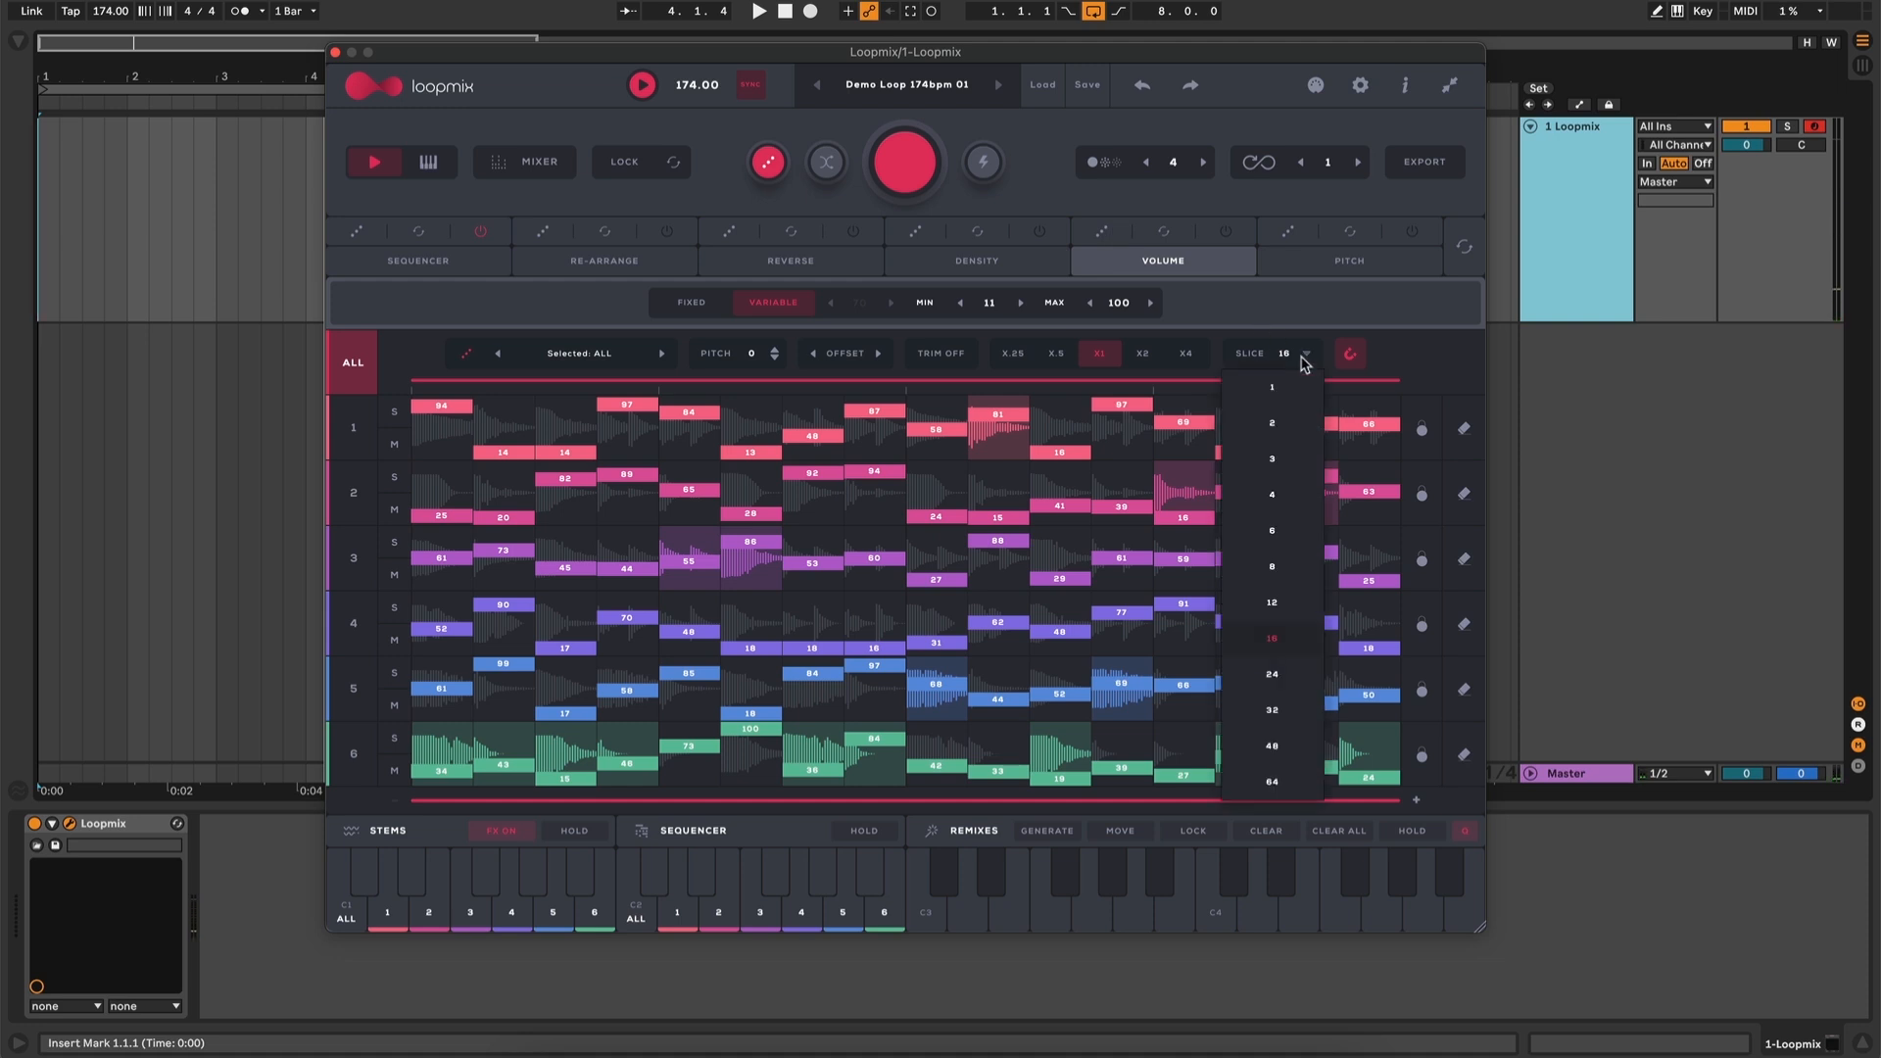
{"action": "left_click", "coordinate": [1288, 712]}
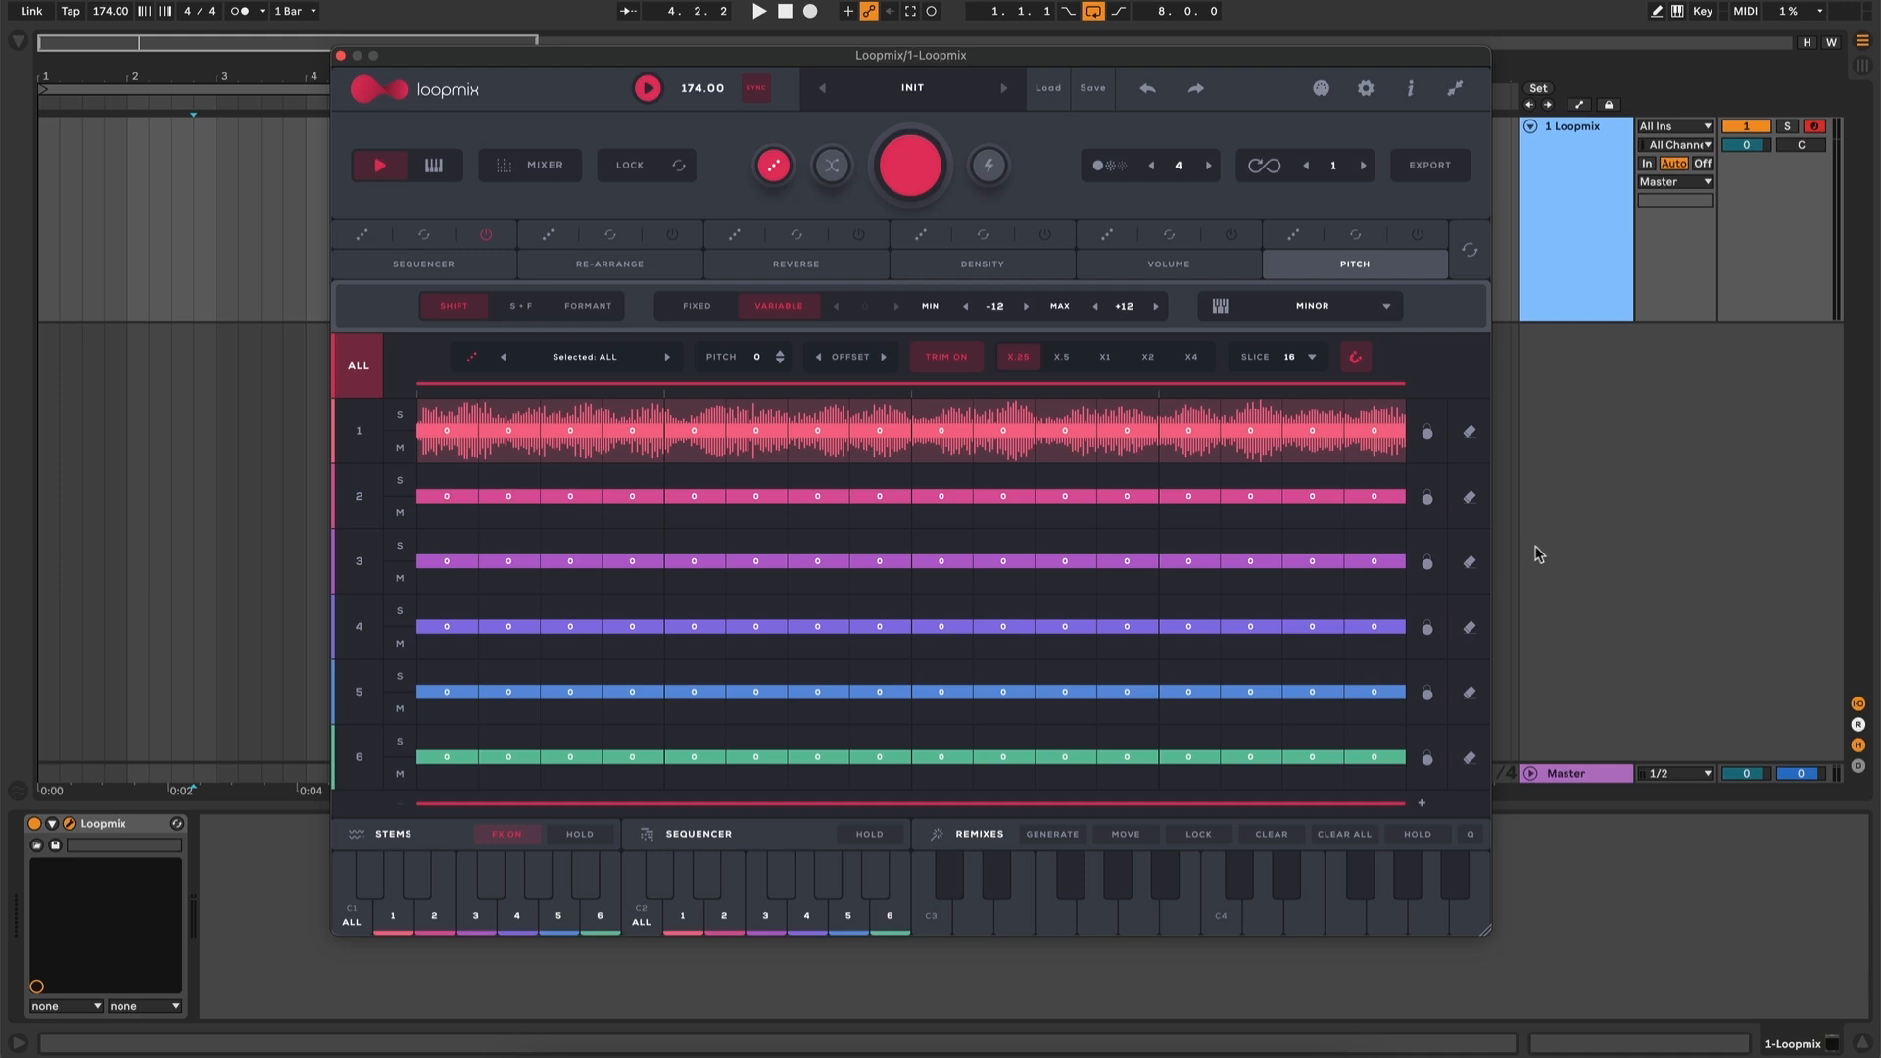
Show track 1's loop of the INIT preset in the Sequencer and audition it
{"action": "left_click", "coordinate": [407, 266]}
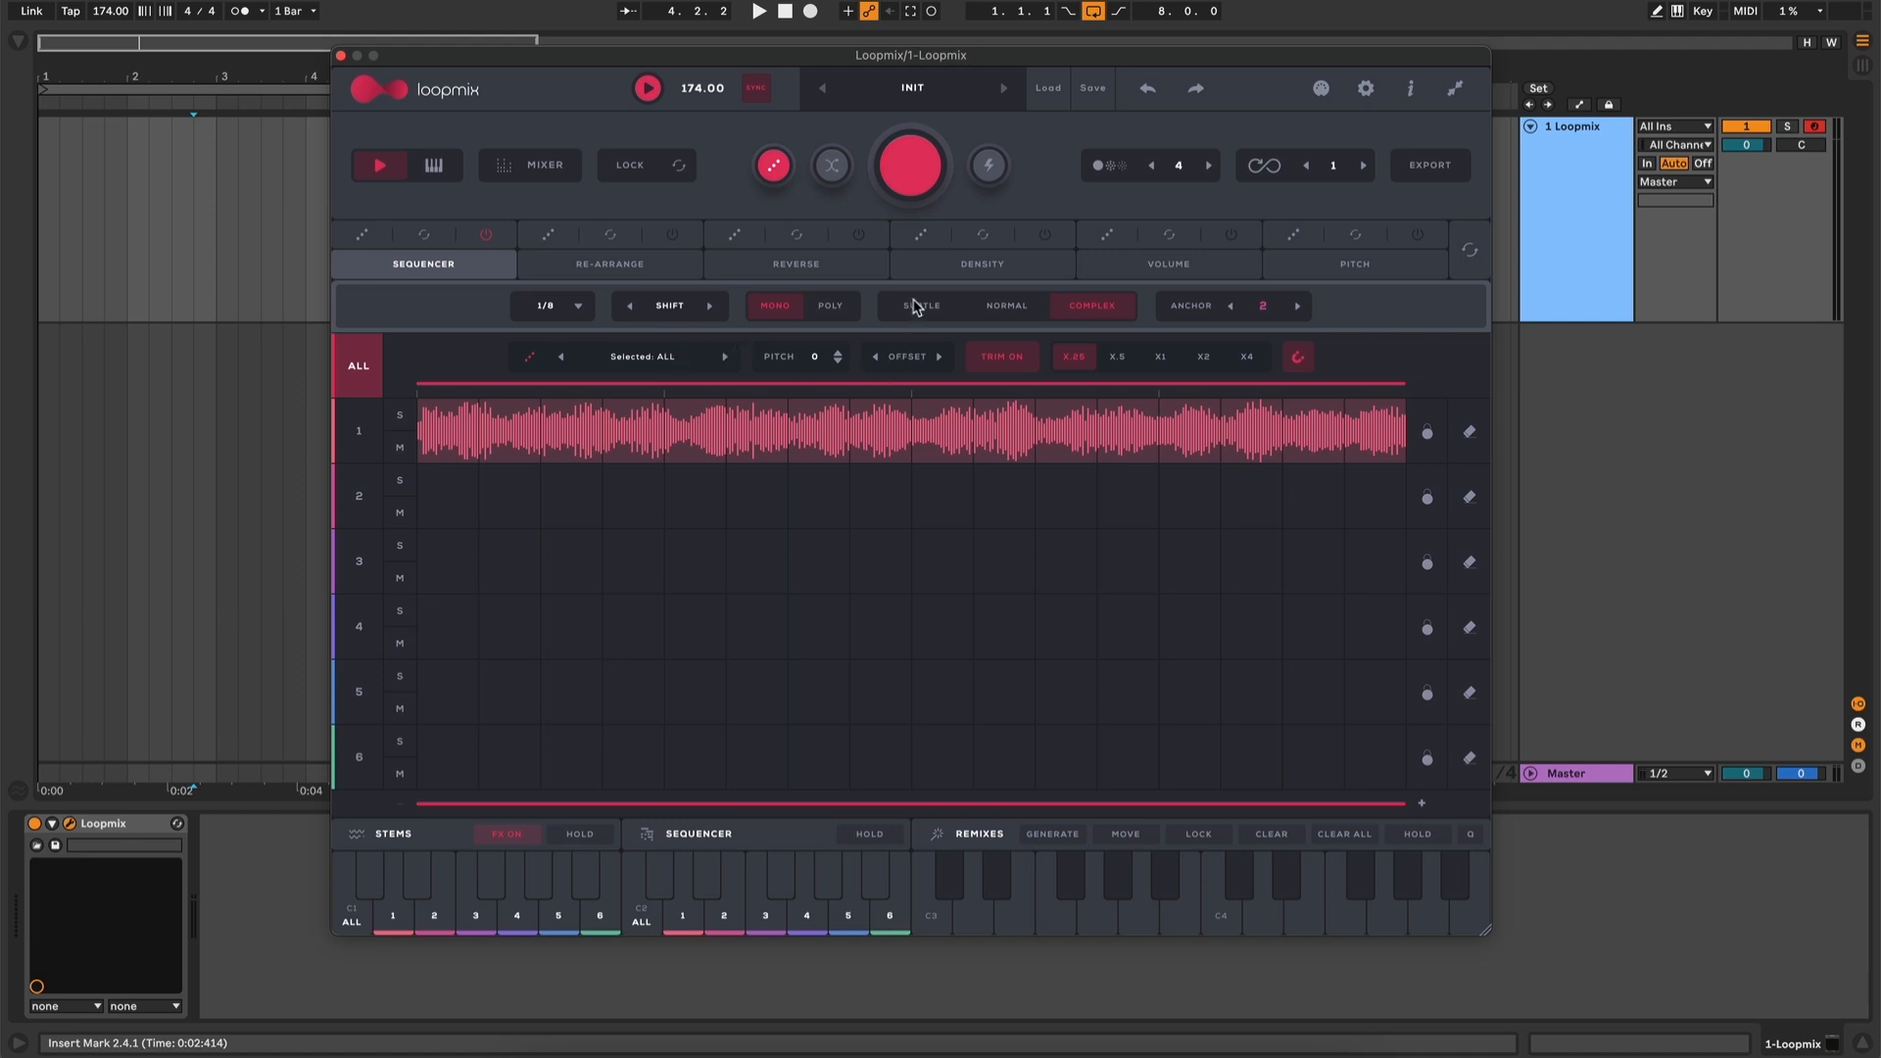
{"action": "key", "text": "space"}
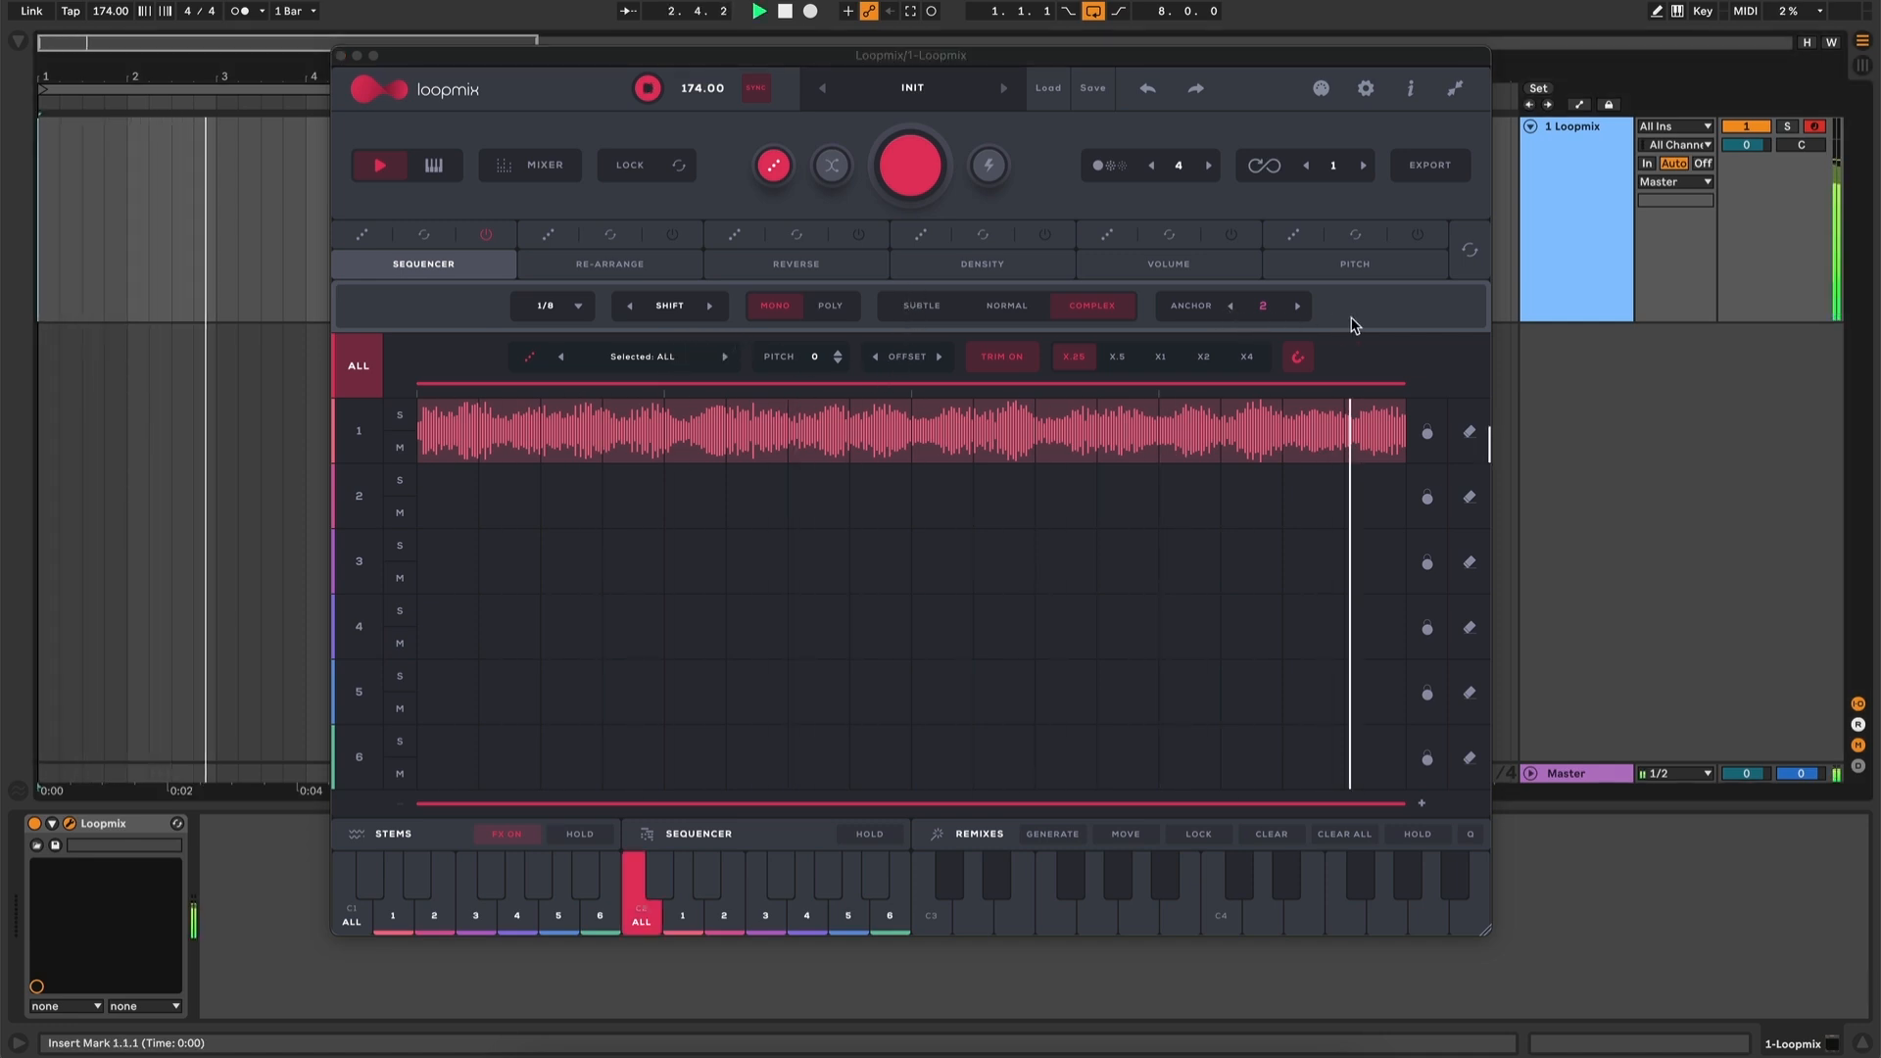
{"action": "key", "text": "space"}
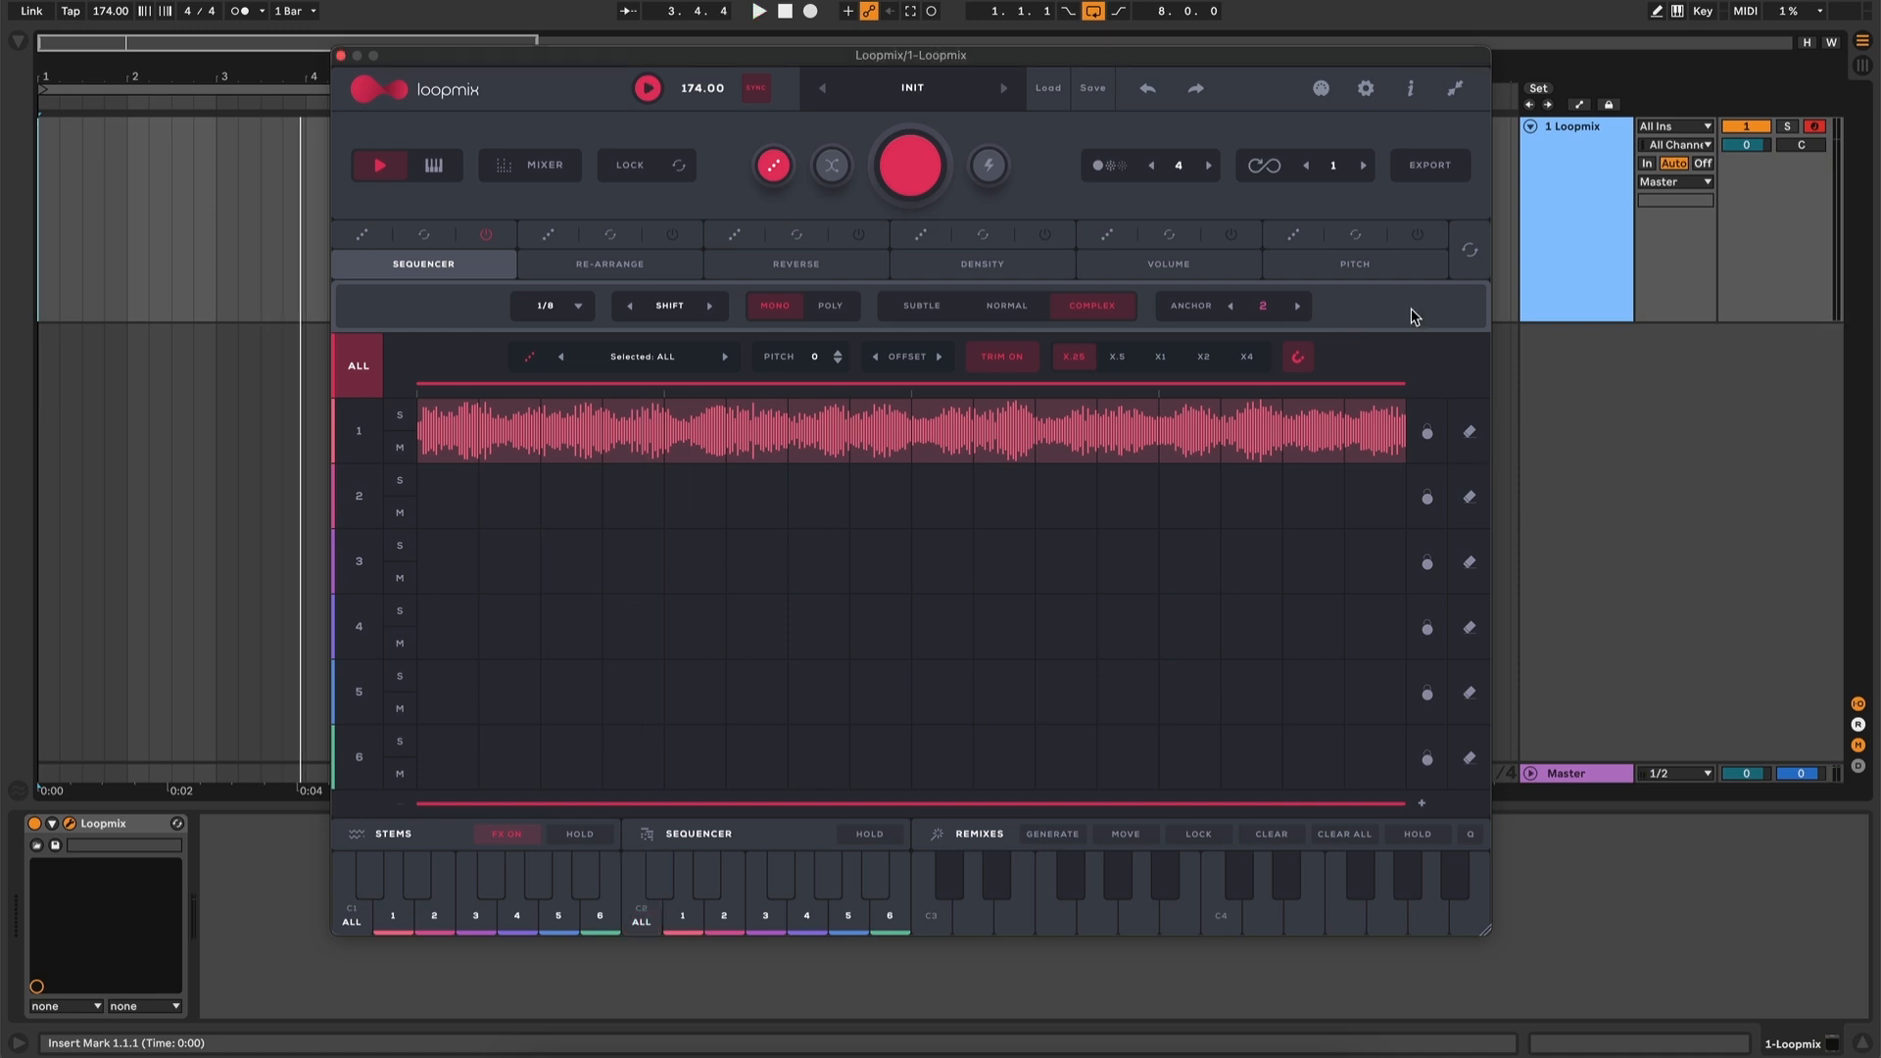
{"action": "left_click", "coordinate": [1414, 311]}
In the Pitch module, shift several of track 1's slices up and down during playback, including +4 on slice 1 and +10 on slice 14
{"action": "left_click", "coordinate": [1387, 261]}
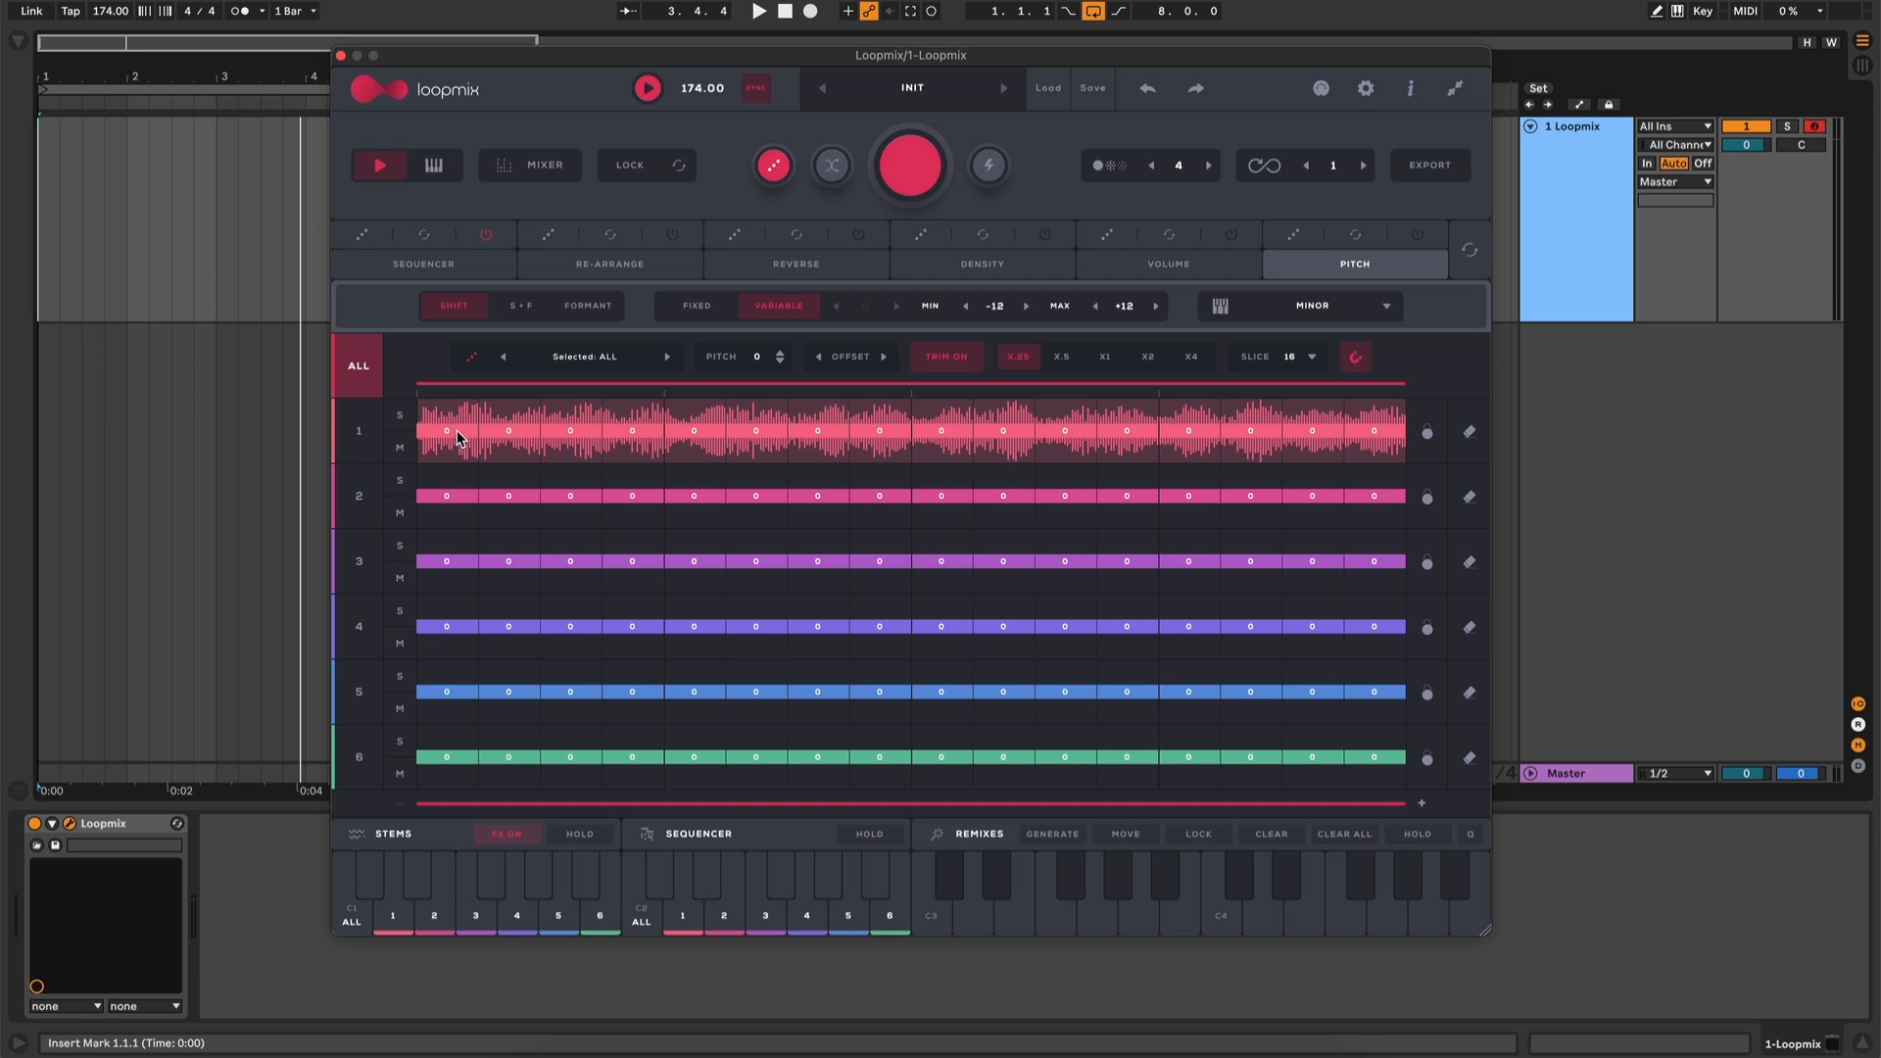
{"action": "key", "text": "space"}
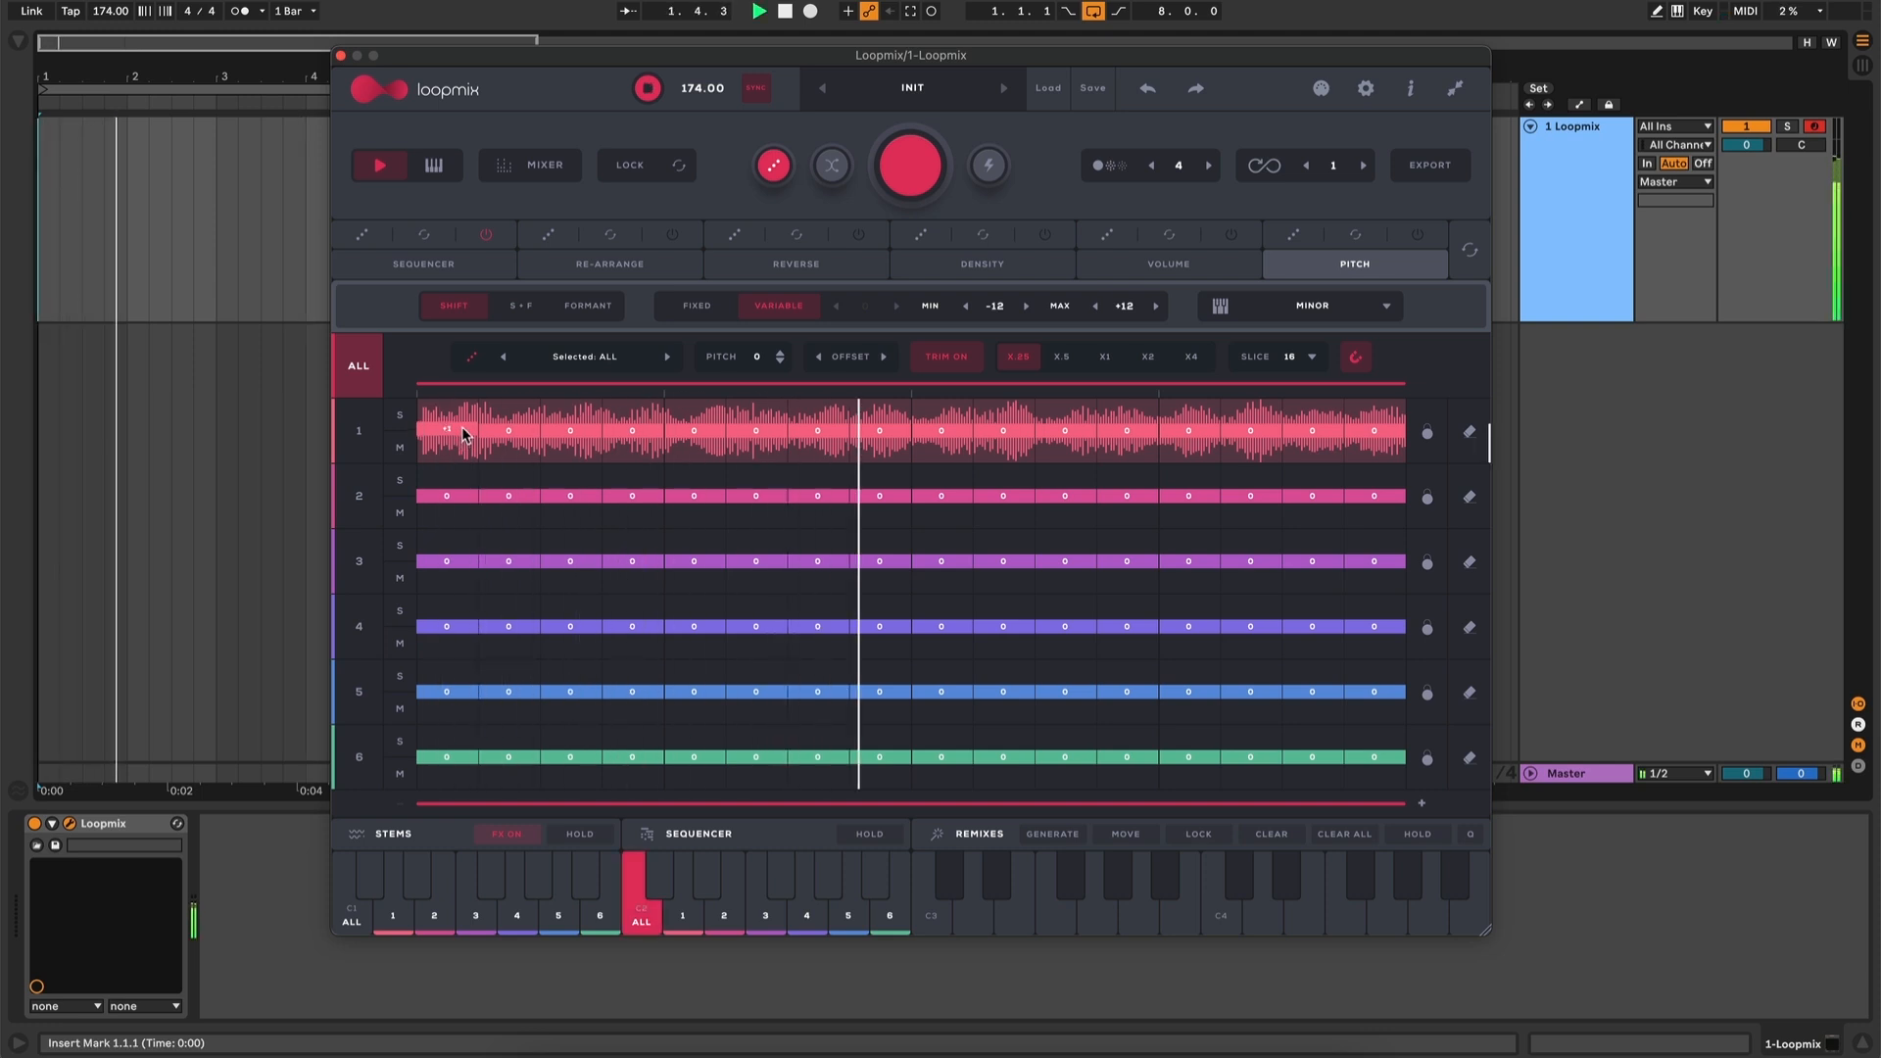
{"action": "left_click_drag", "start_coordinate": [463, 431], "coordinate": [465, 421]}
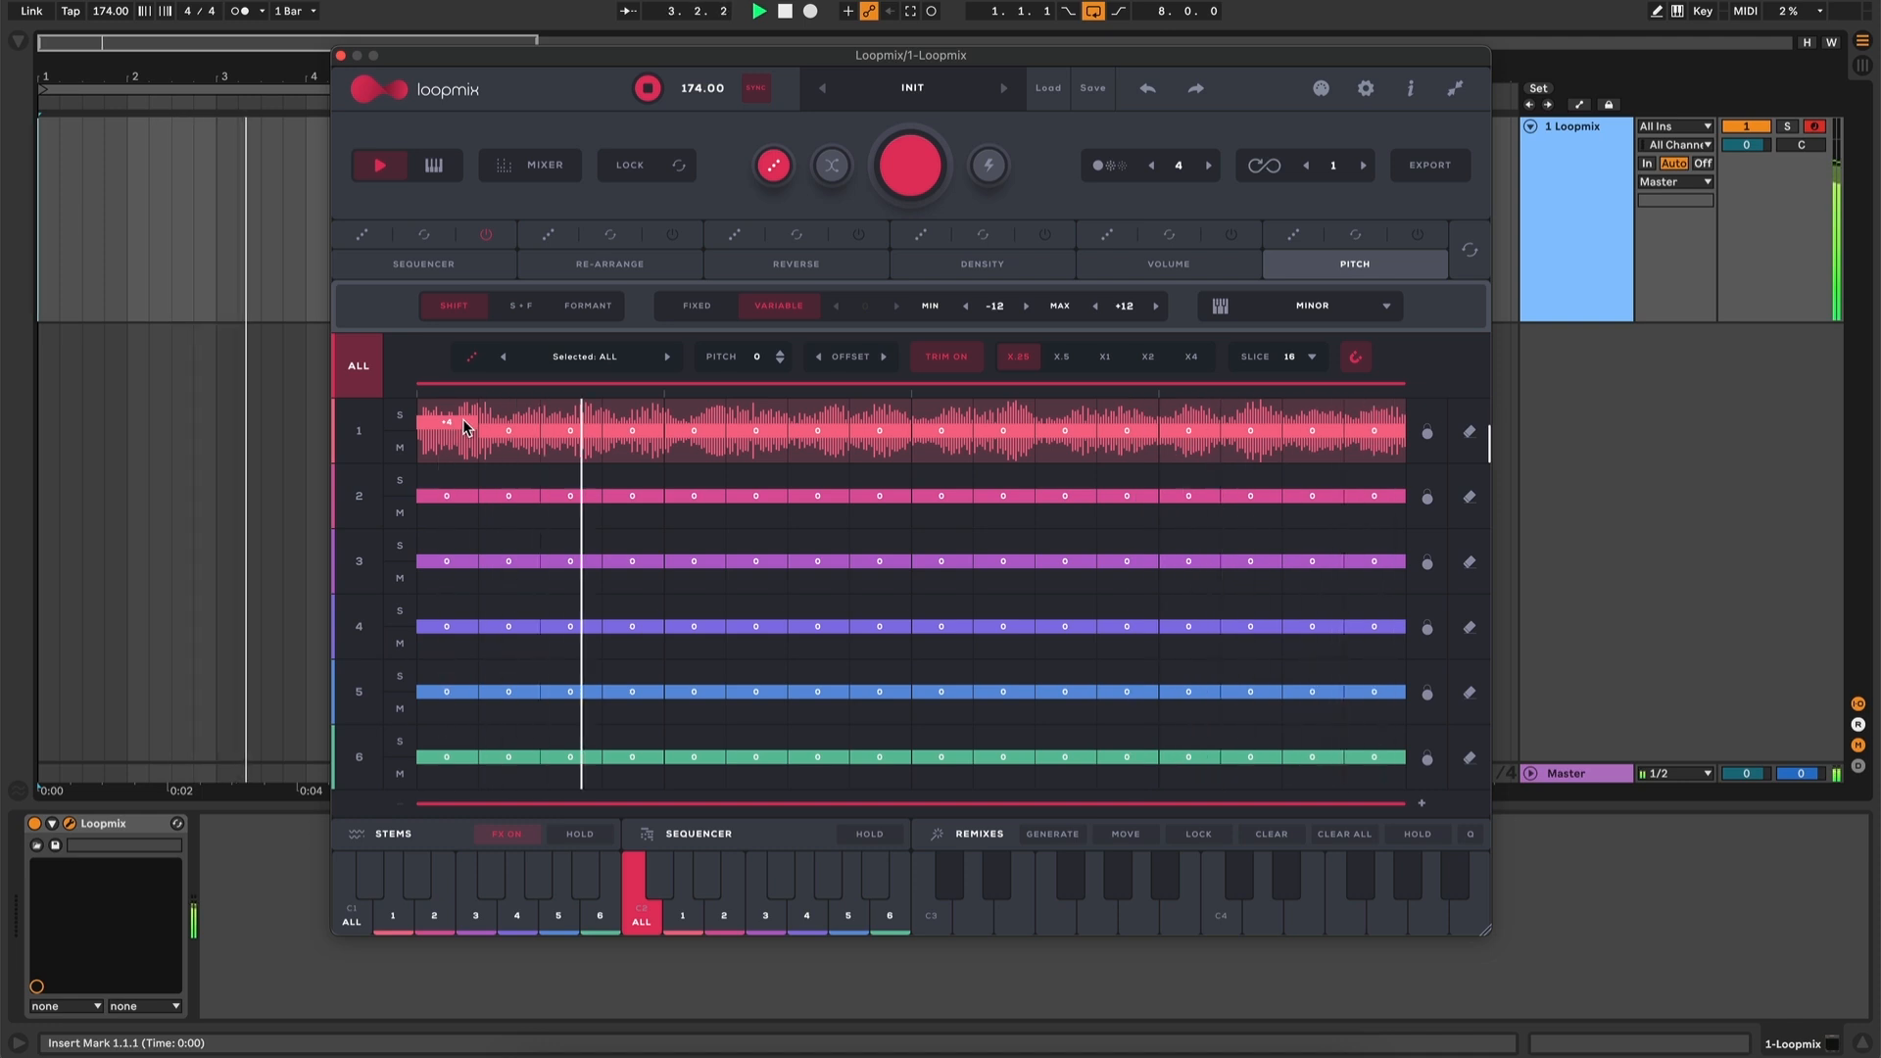
{"action": "left_click_drag", "start_coordinate": [714, 431], "coordinate": [714, 439]}
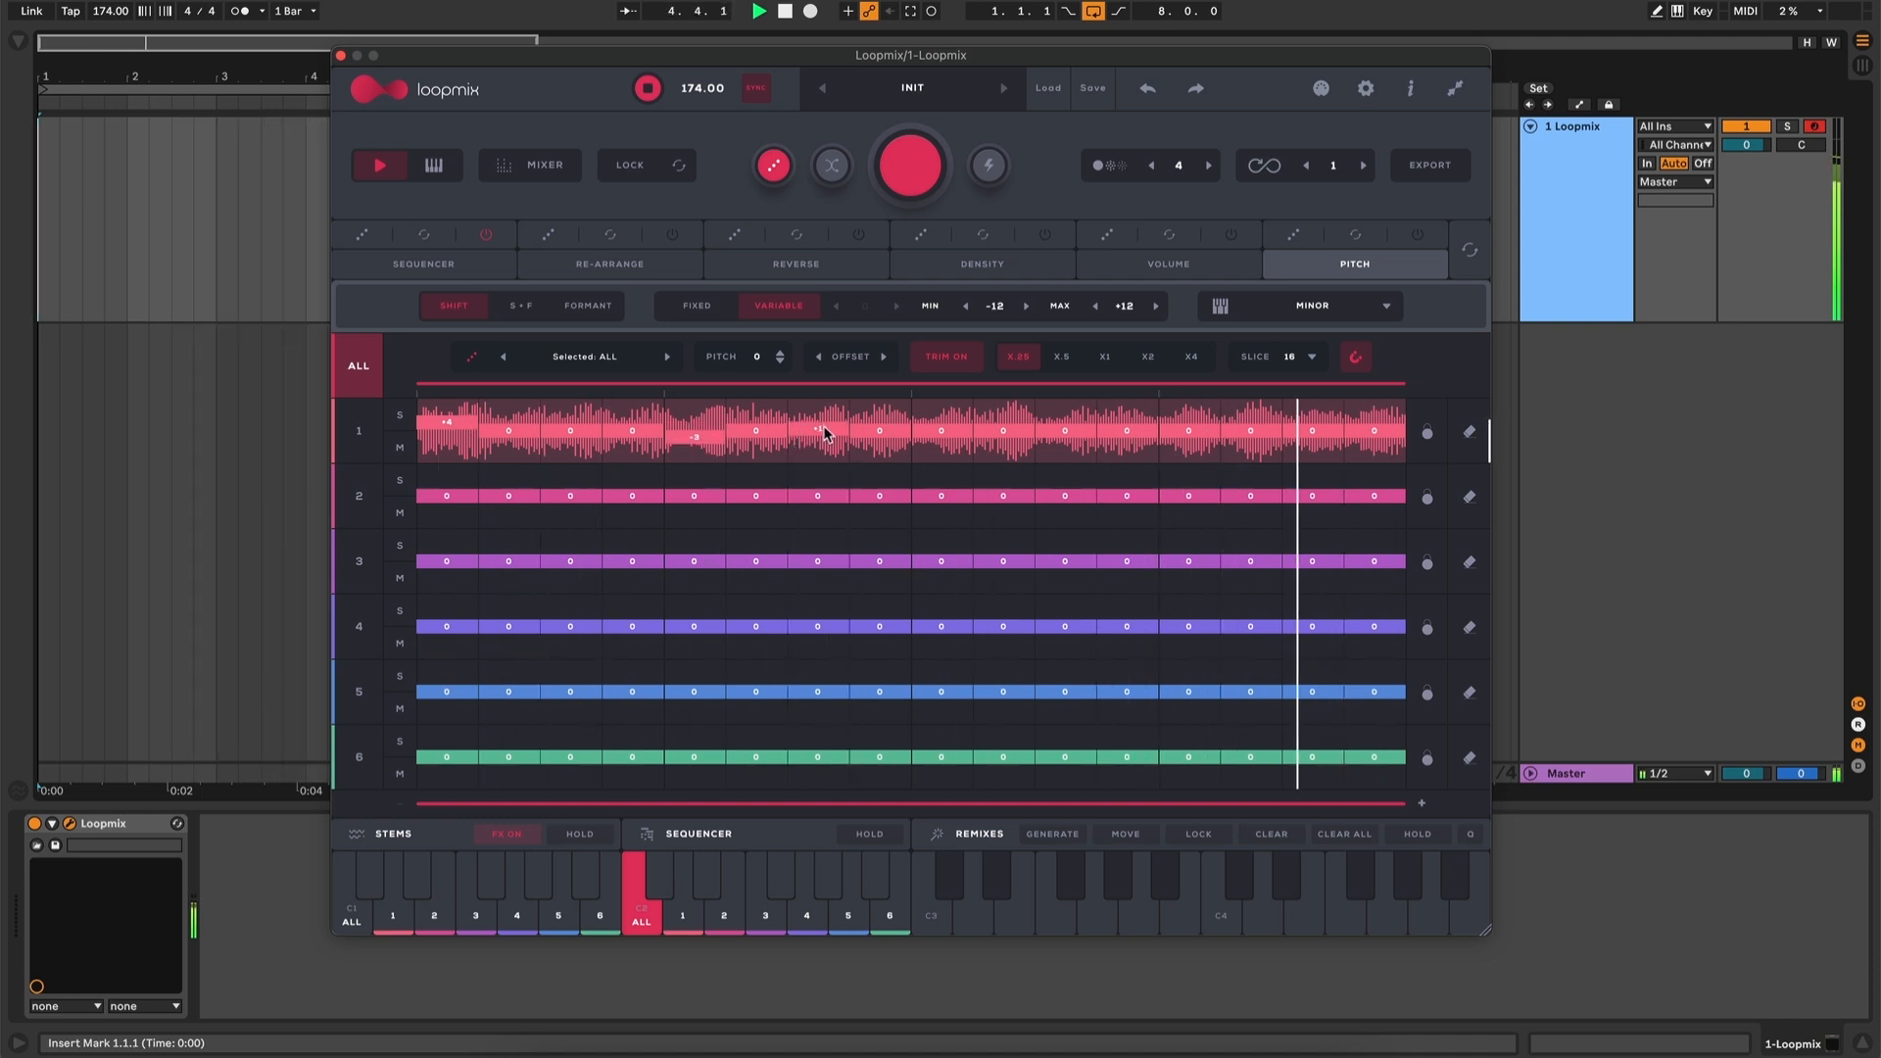
{"action": "left_click_drag", "start_coordinate": [827, 432], "coordinate": [828, 419]}
{"action": "left_click_drag", "start_coordinate": [954, 429], "coordinate": [954, 438]}
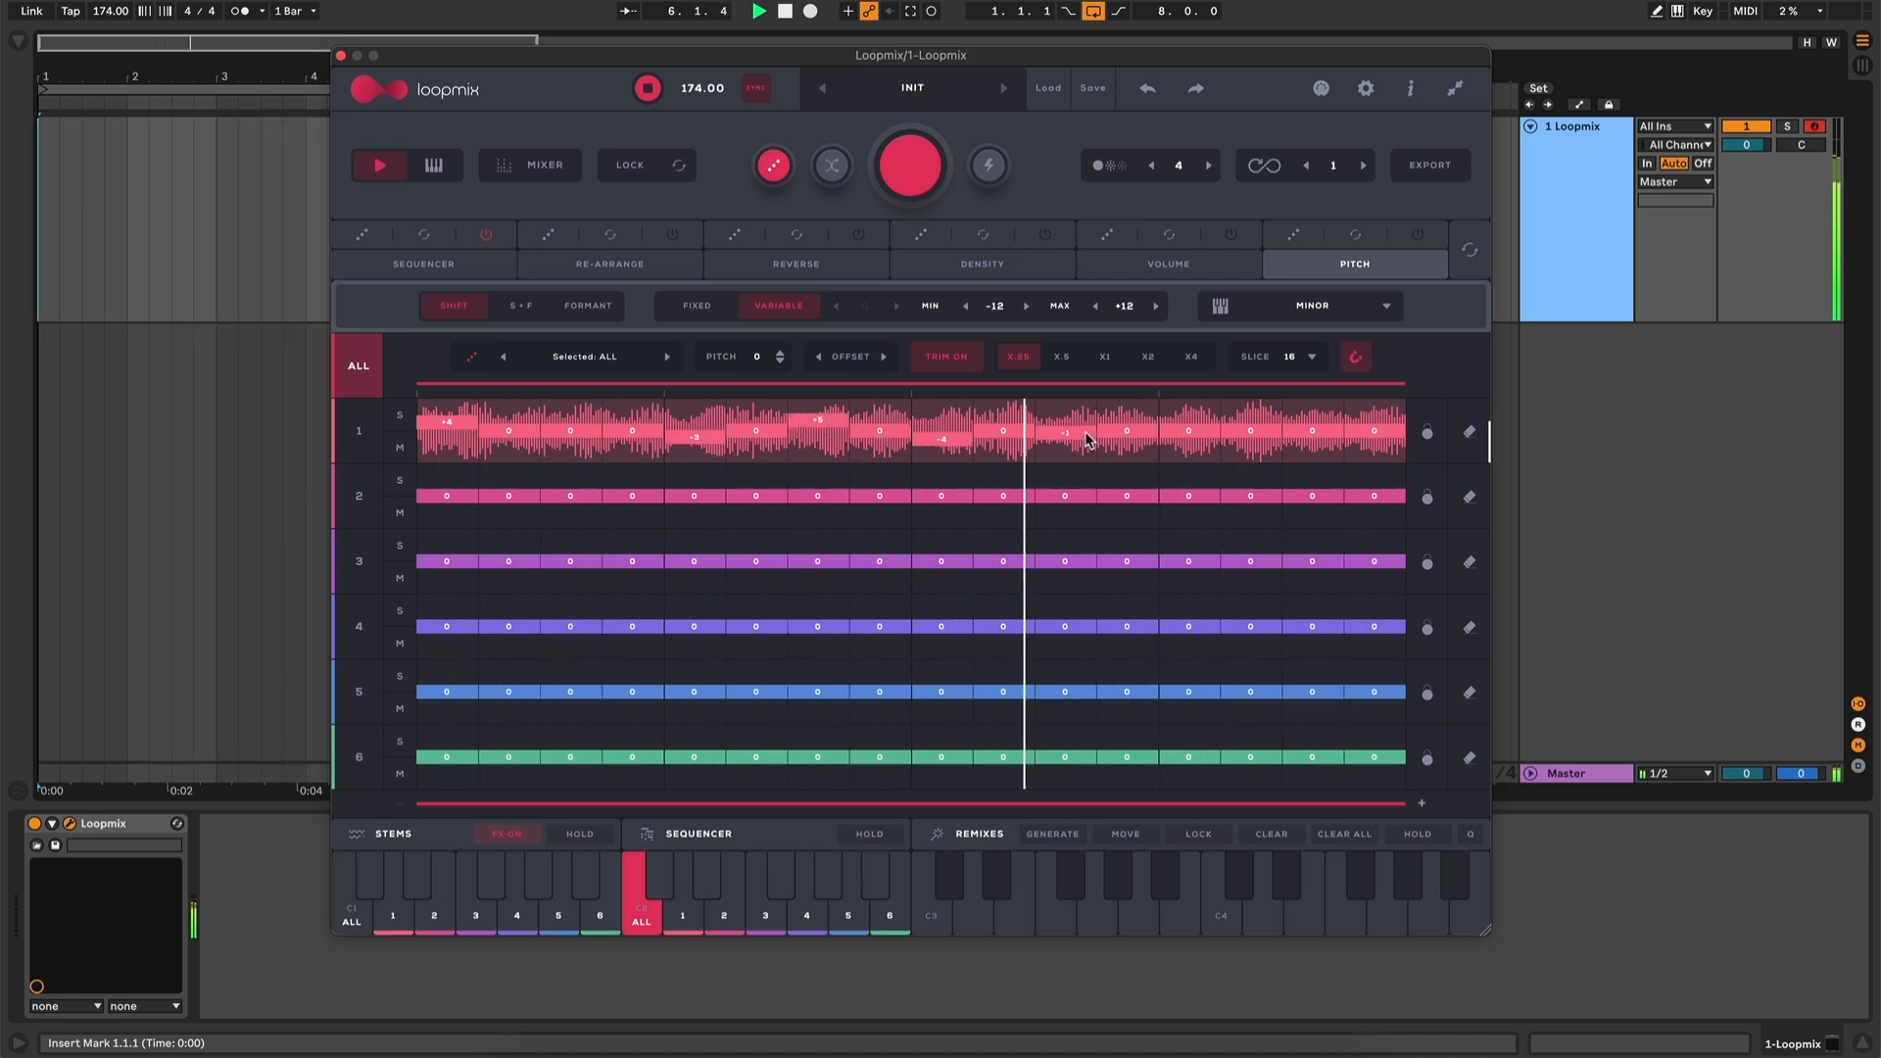
{"action": "left_click_drag", "start_coordinate": [1084, 438], "coordinate": [1085, 428]}
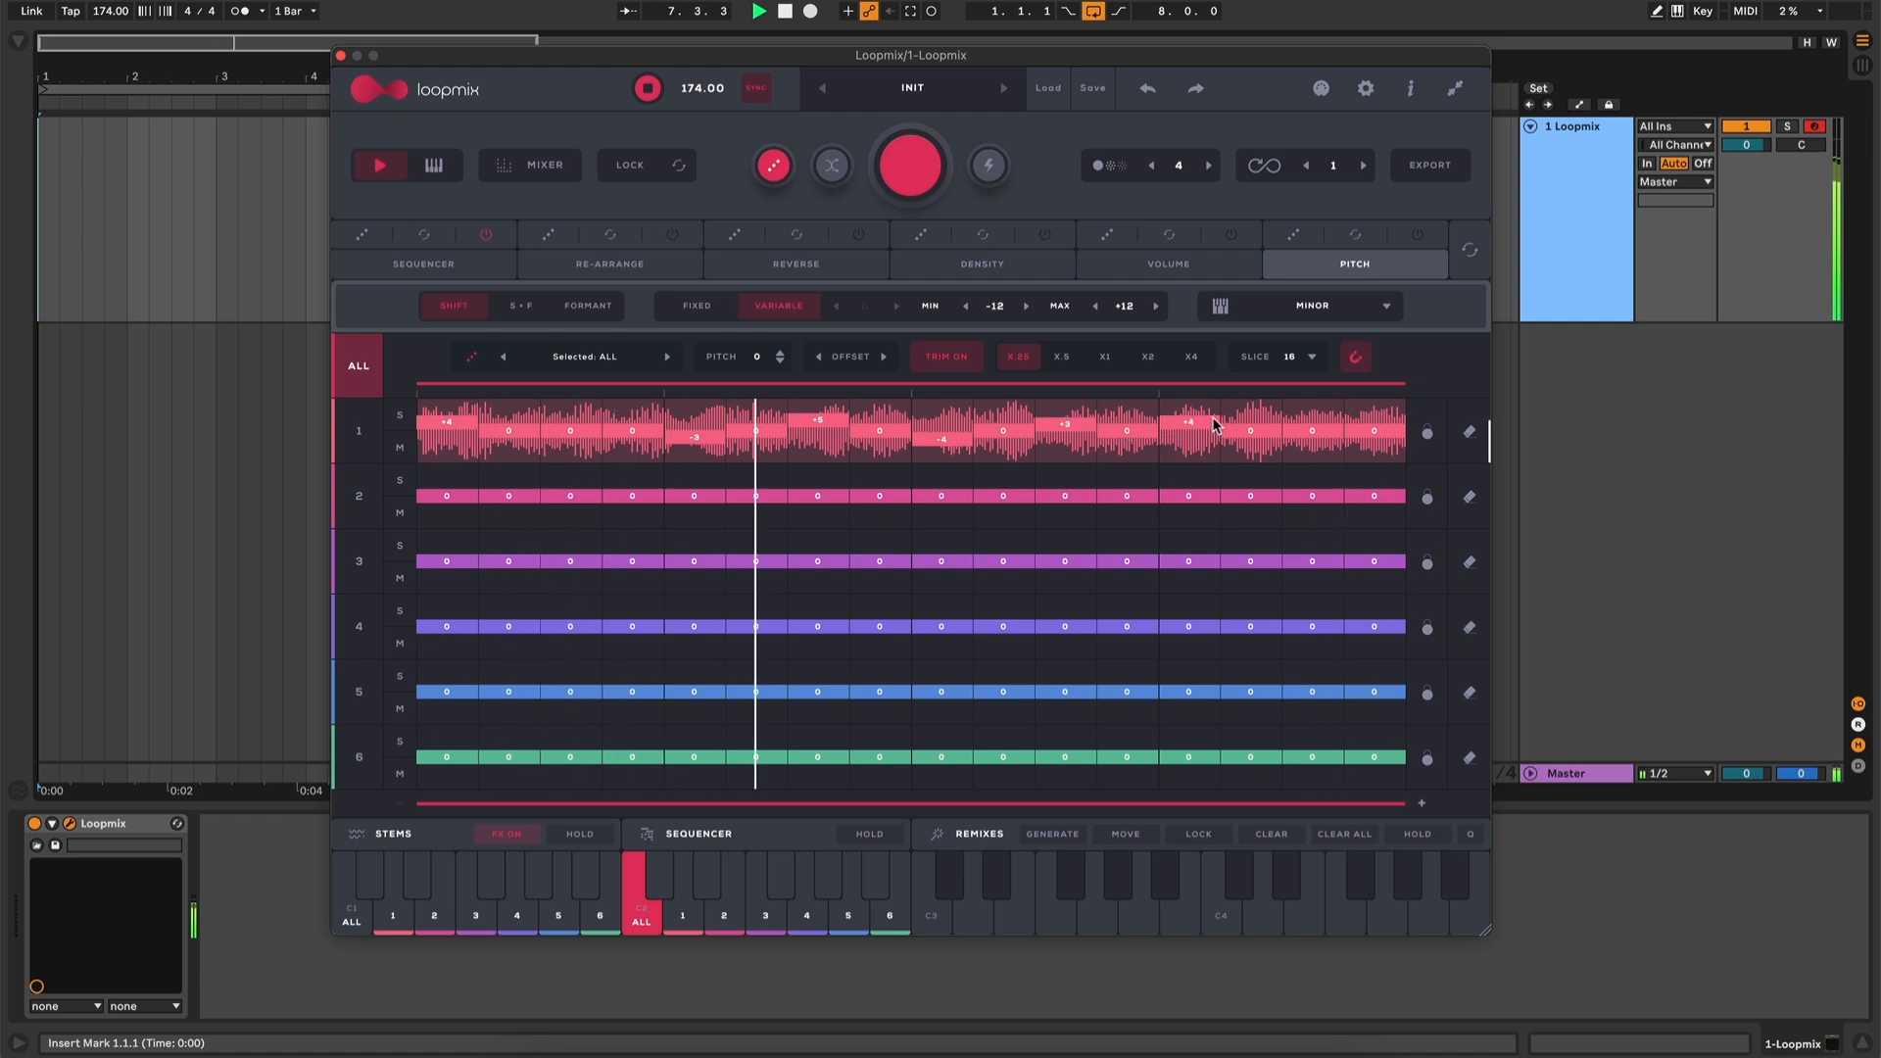
{"action": "mouse_move", "coordinate": [1218, 427]}
{"action": "left_mouse_down"}
{"action": "mouse_move", "coordinate": [1264, 413]}
{"action": "mouse_move", "coordinate": [1318, 438]}
{"action": "left_mouse_up"}
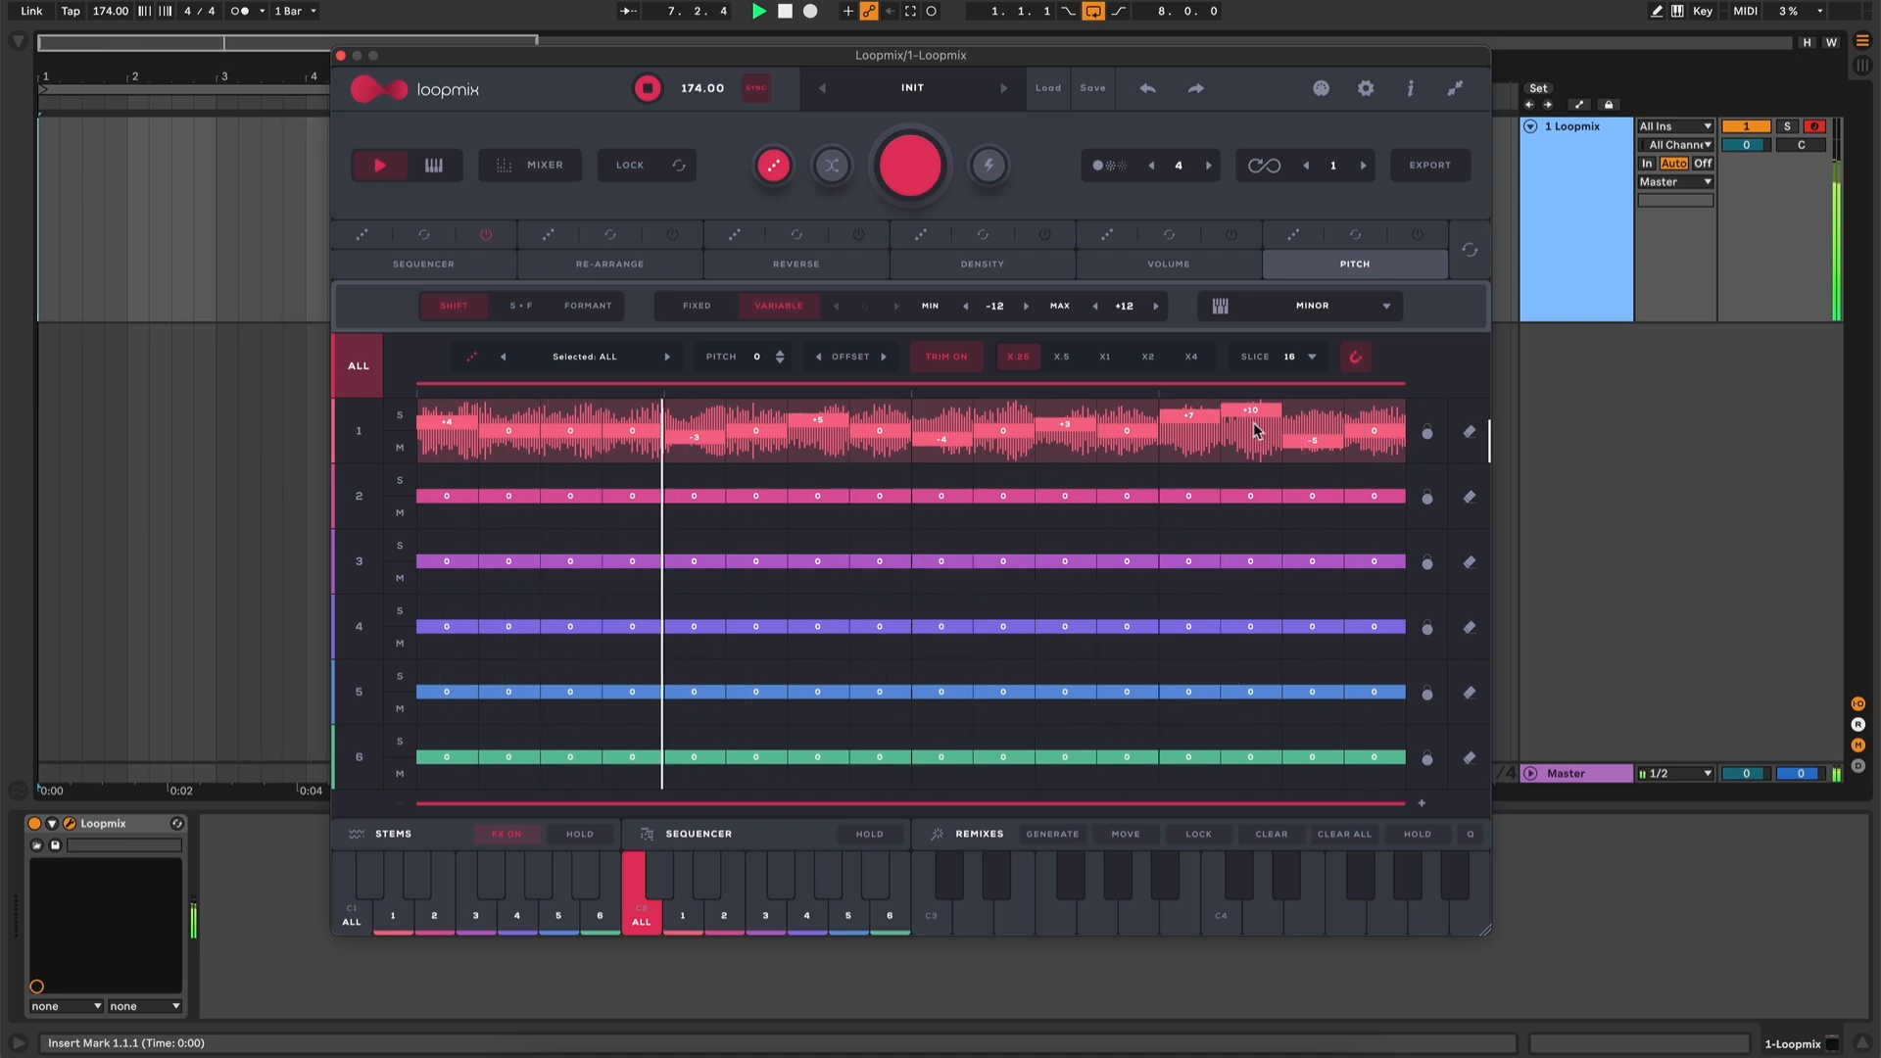
{"action": "key", "text": "space"}
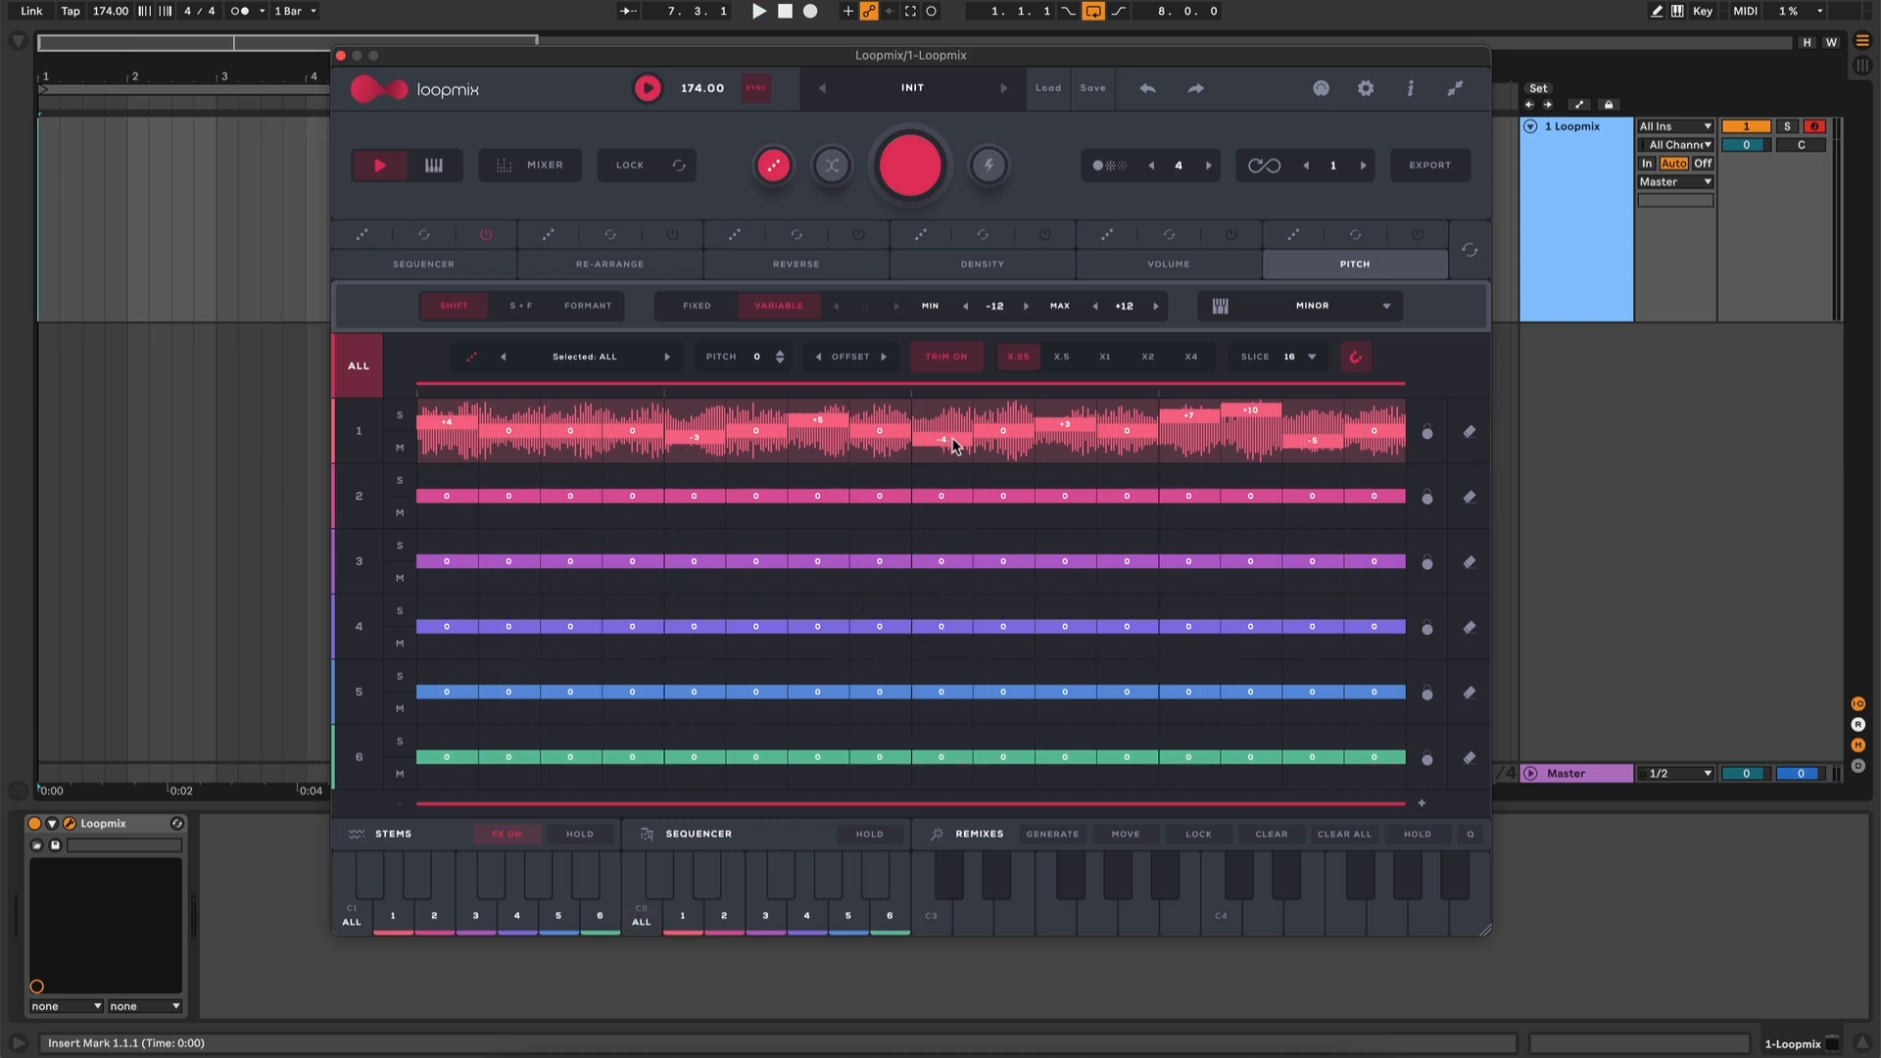
Clear the pitch shift of track 1's ninth slice, and reset the pitch of all slices to 0
{"action": "left_click_drag", "start_coordinate": [952, 446], "coordinate": [951, 437]}
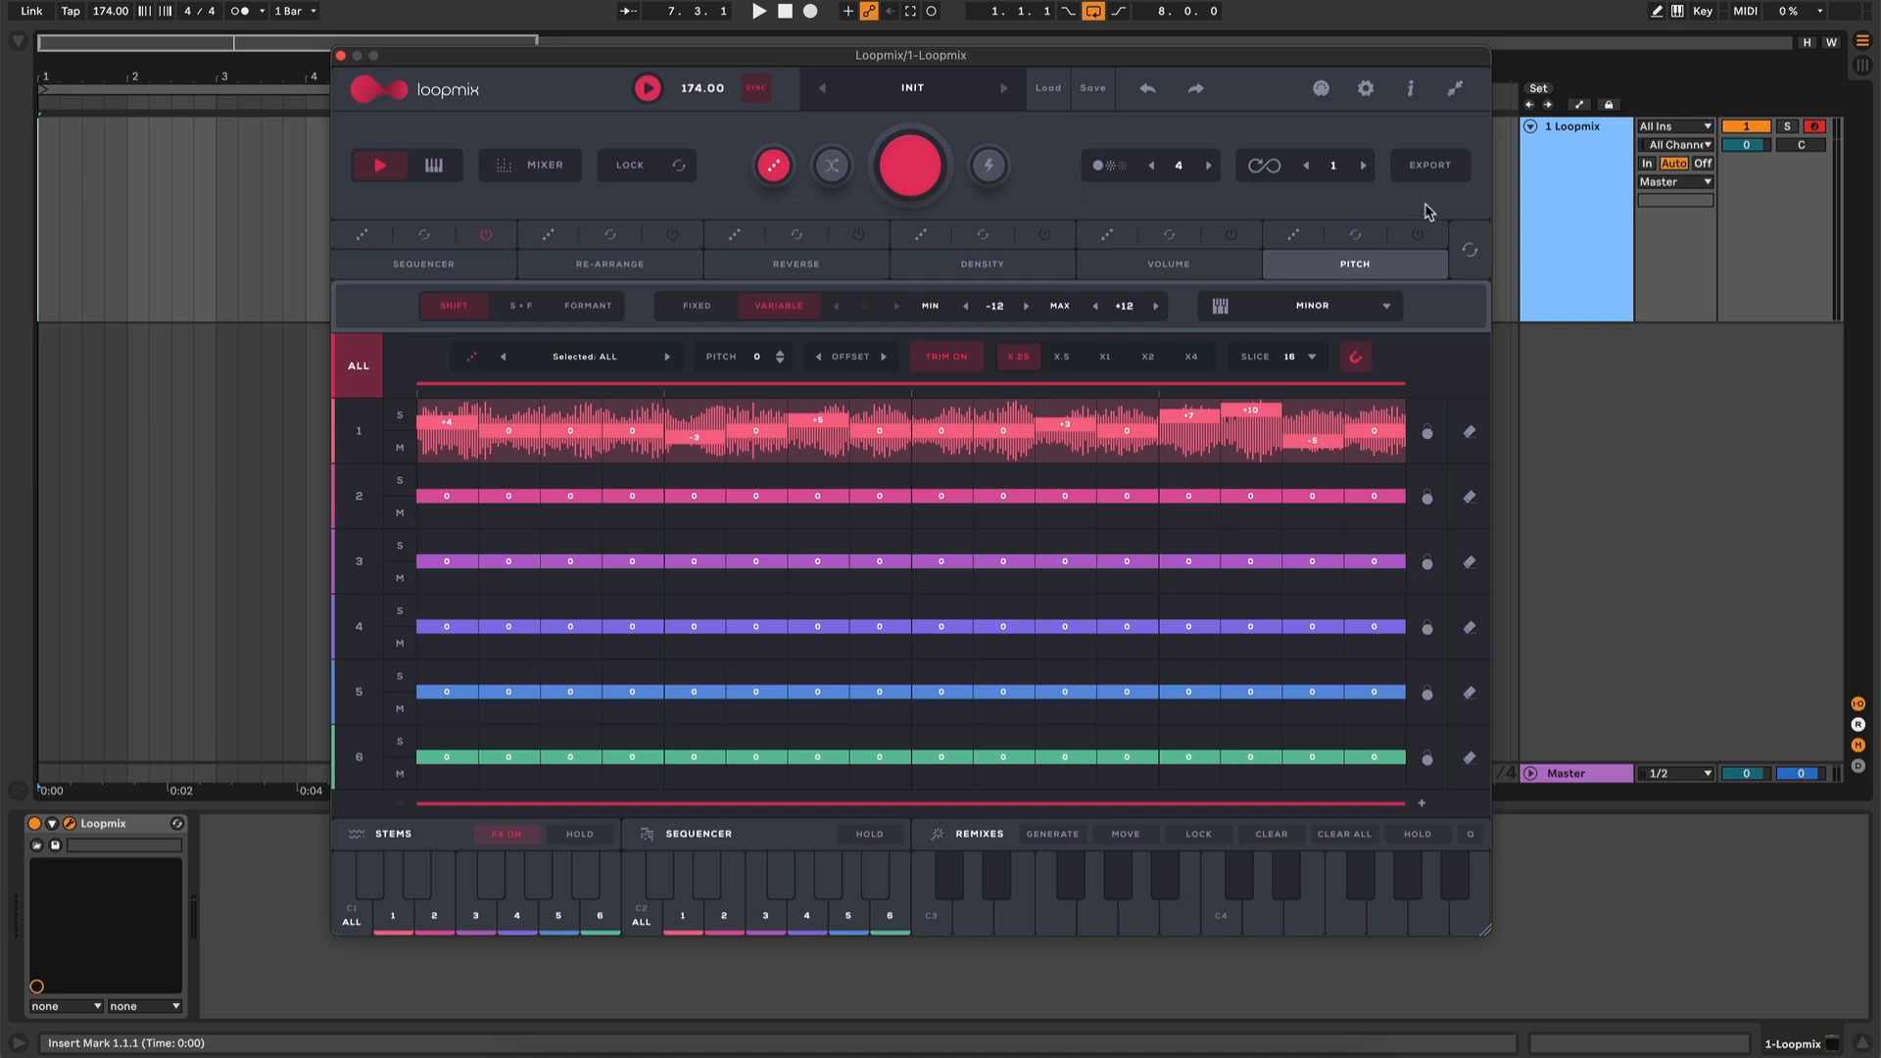
{"action": "left_click", "coordinate": [1357, 236]}
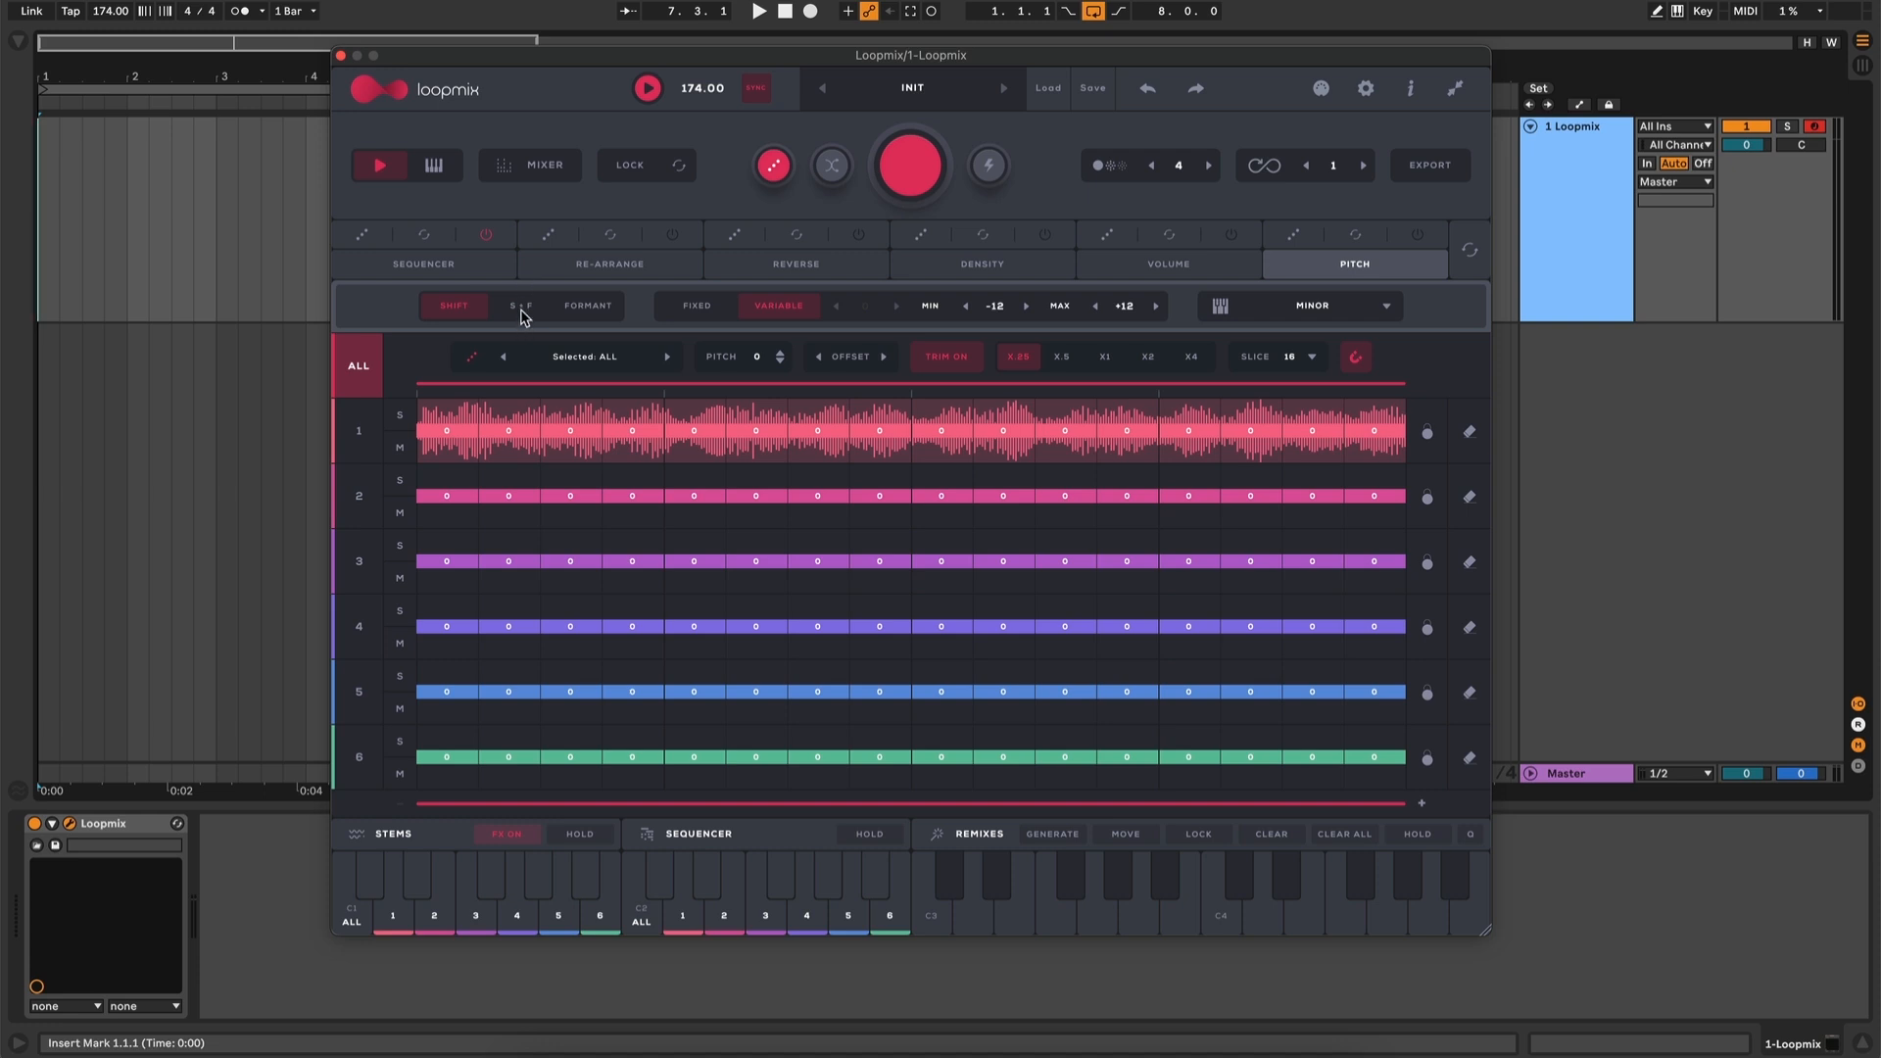
Randomize all slice pitches and compare the Shift, S+F and Formant modes, finishing on Formant
{"action": "left_click", "coordinate": [1291, 236]}
{"action": "key", "text": "space"}
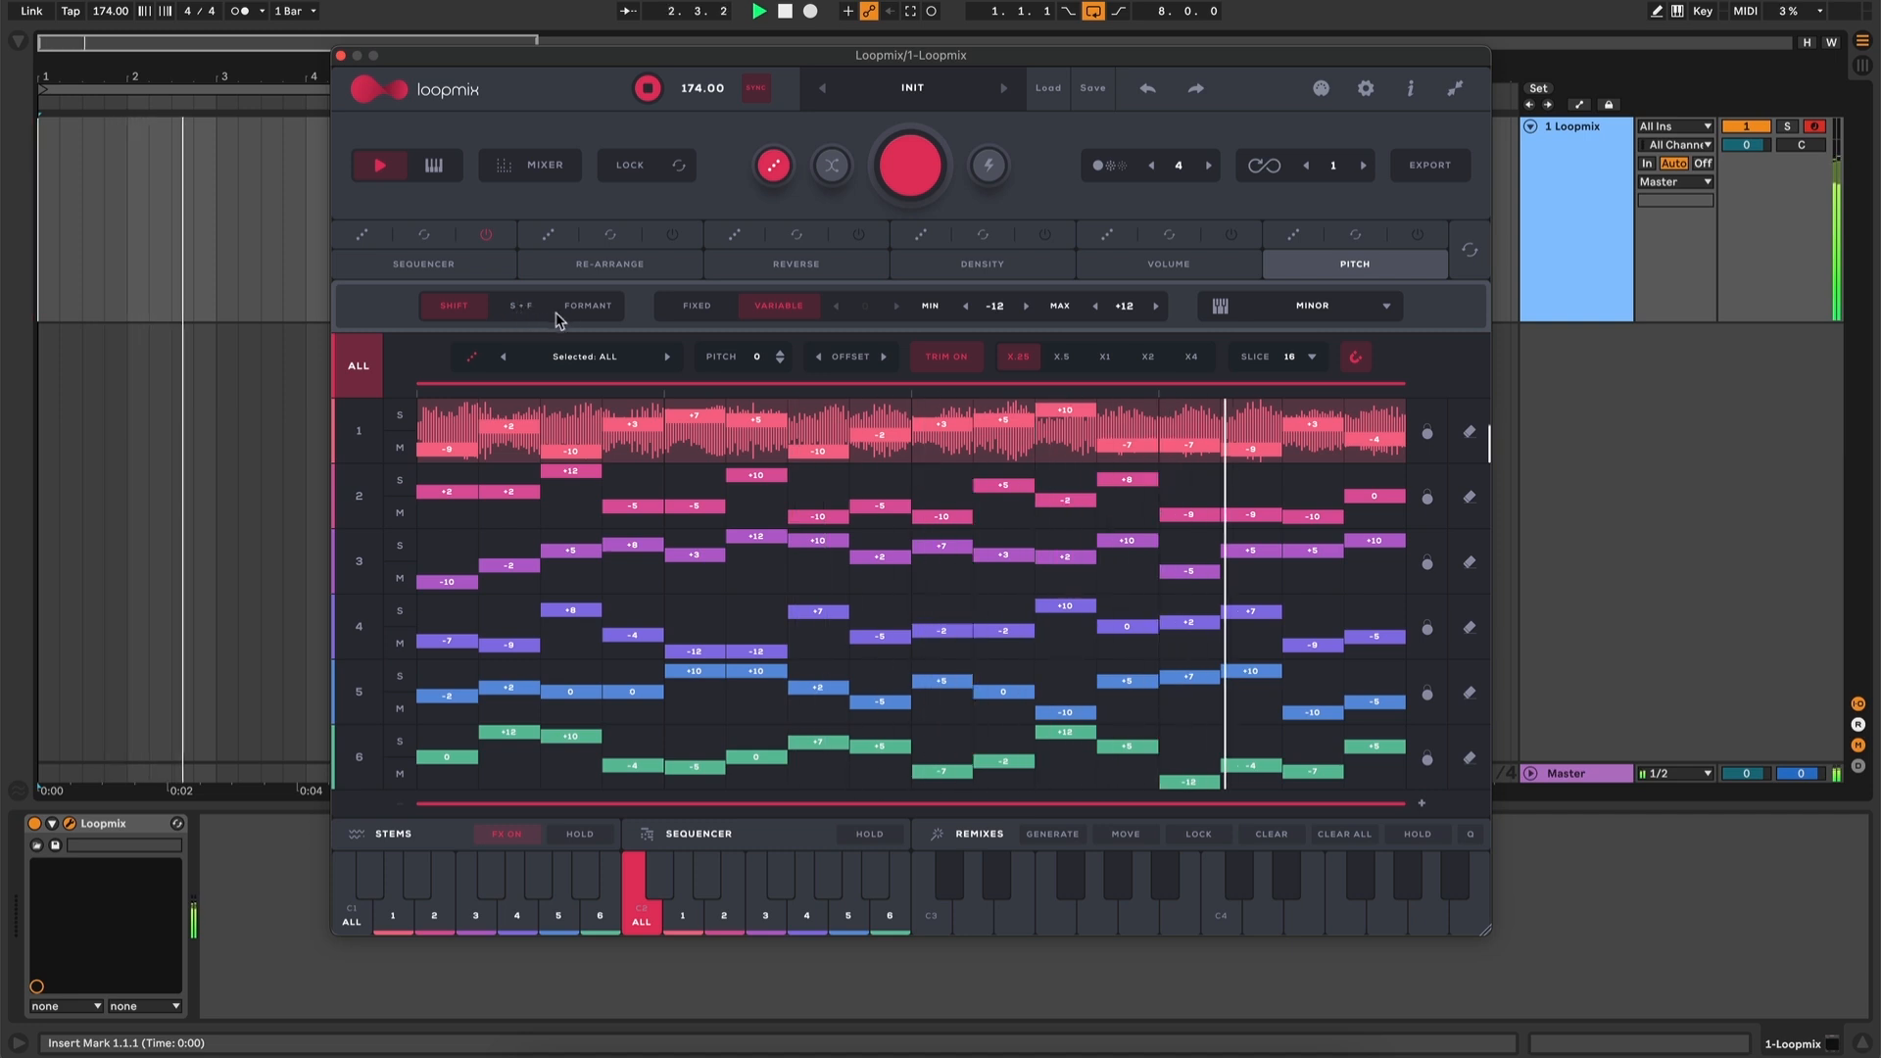
{"action": "left_click", "coordinate": [593, 307]}
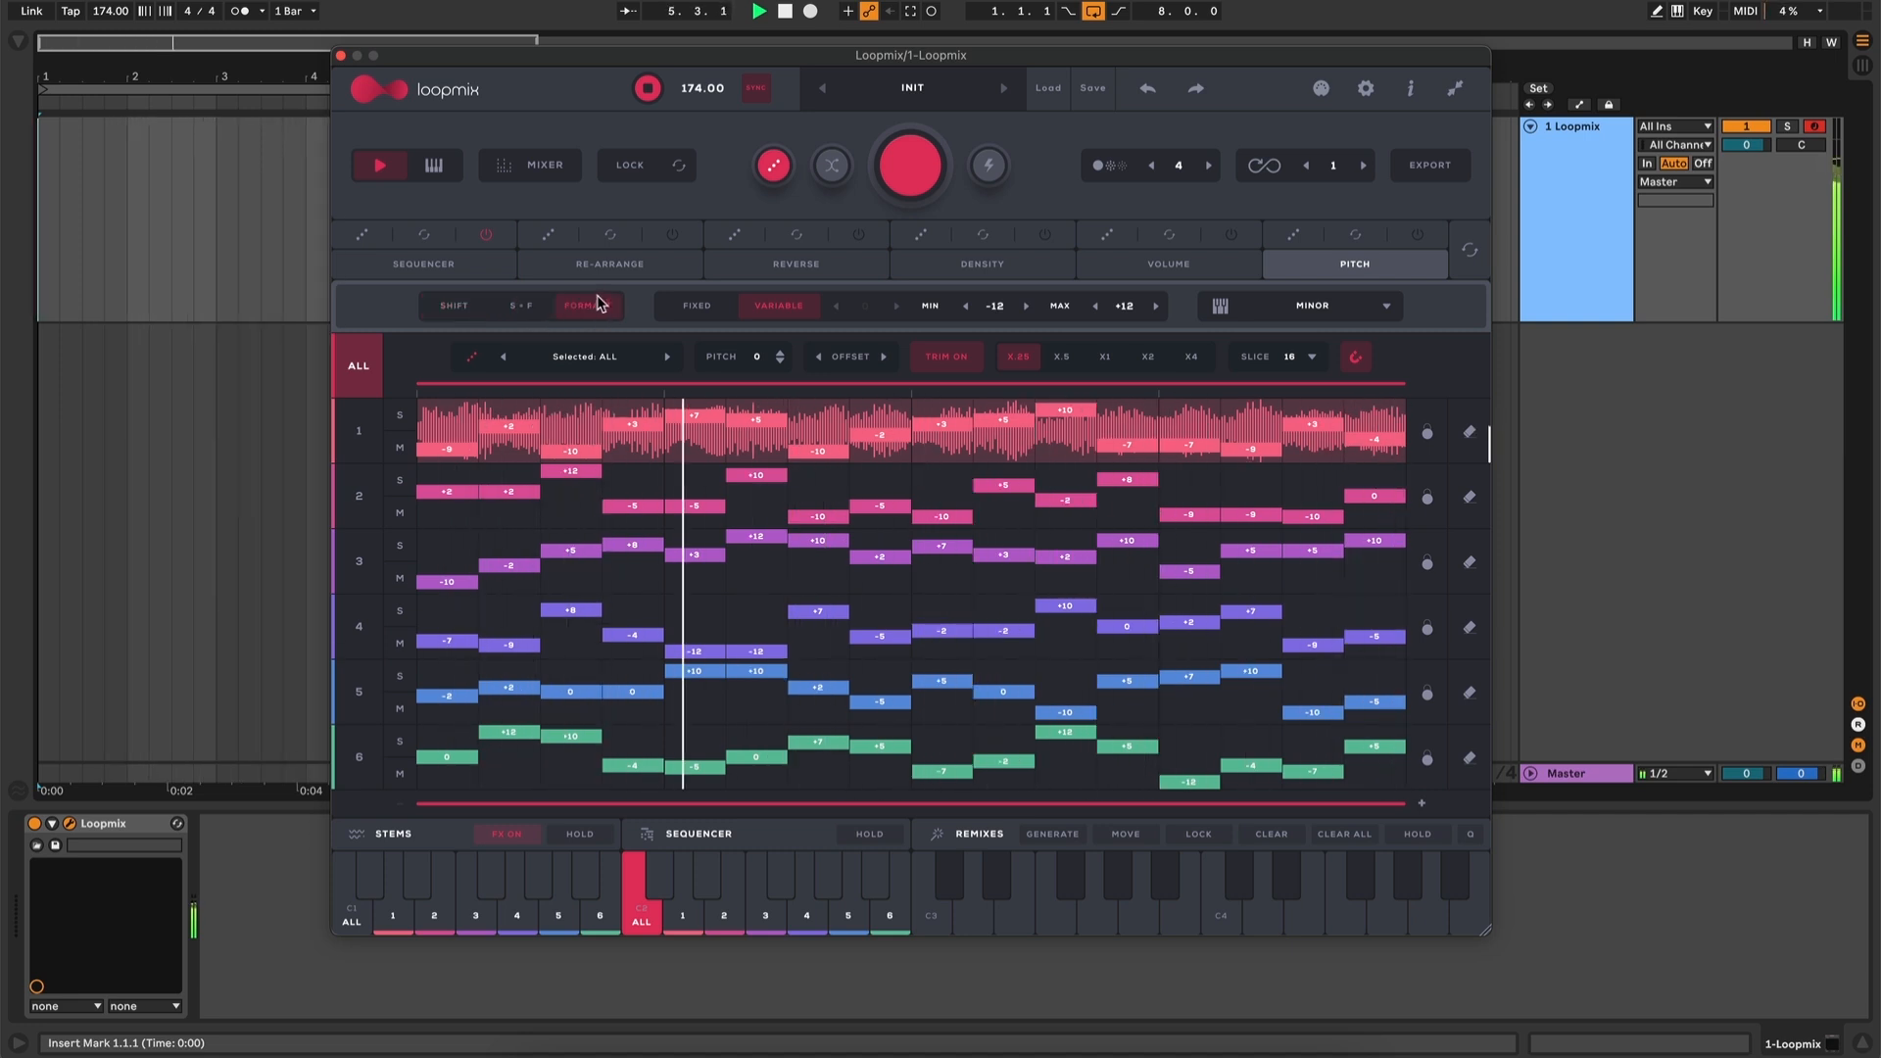
{"action": "left_click", "coordinate": [519, 307]}
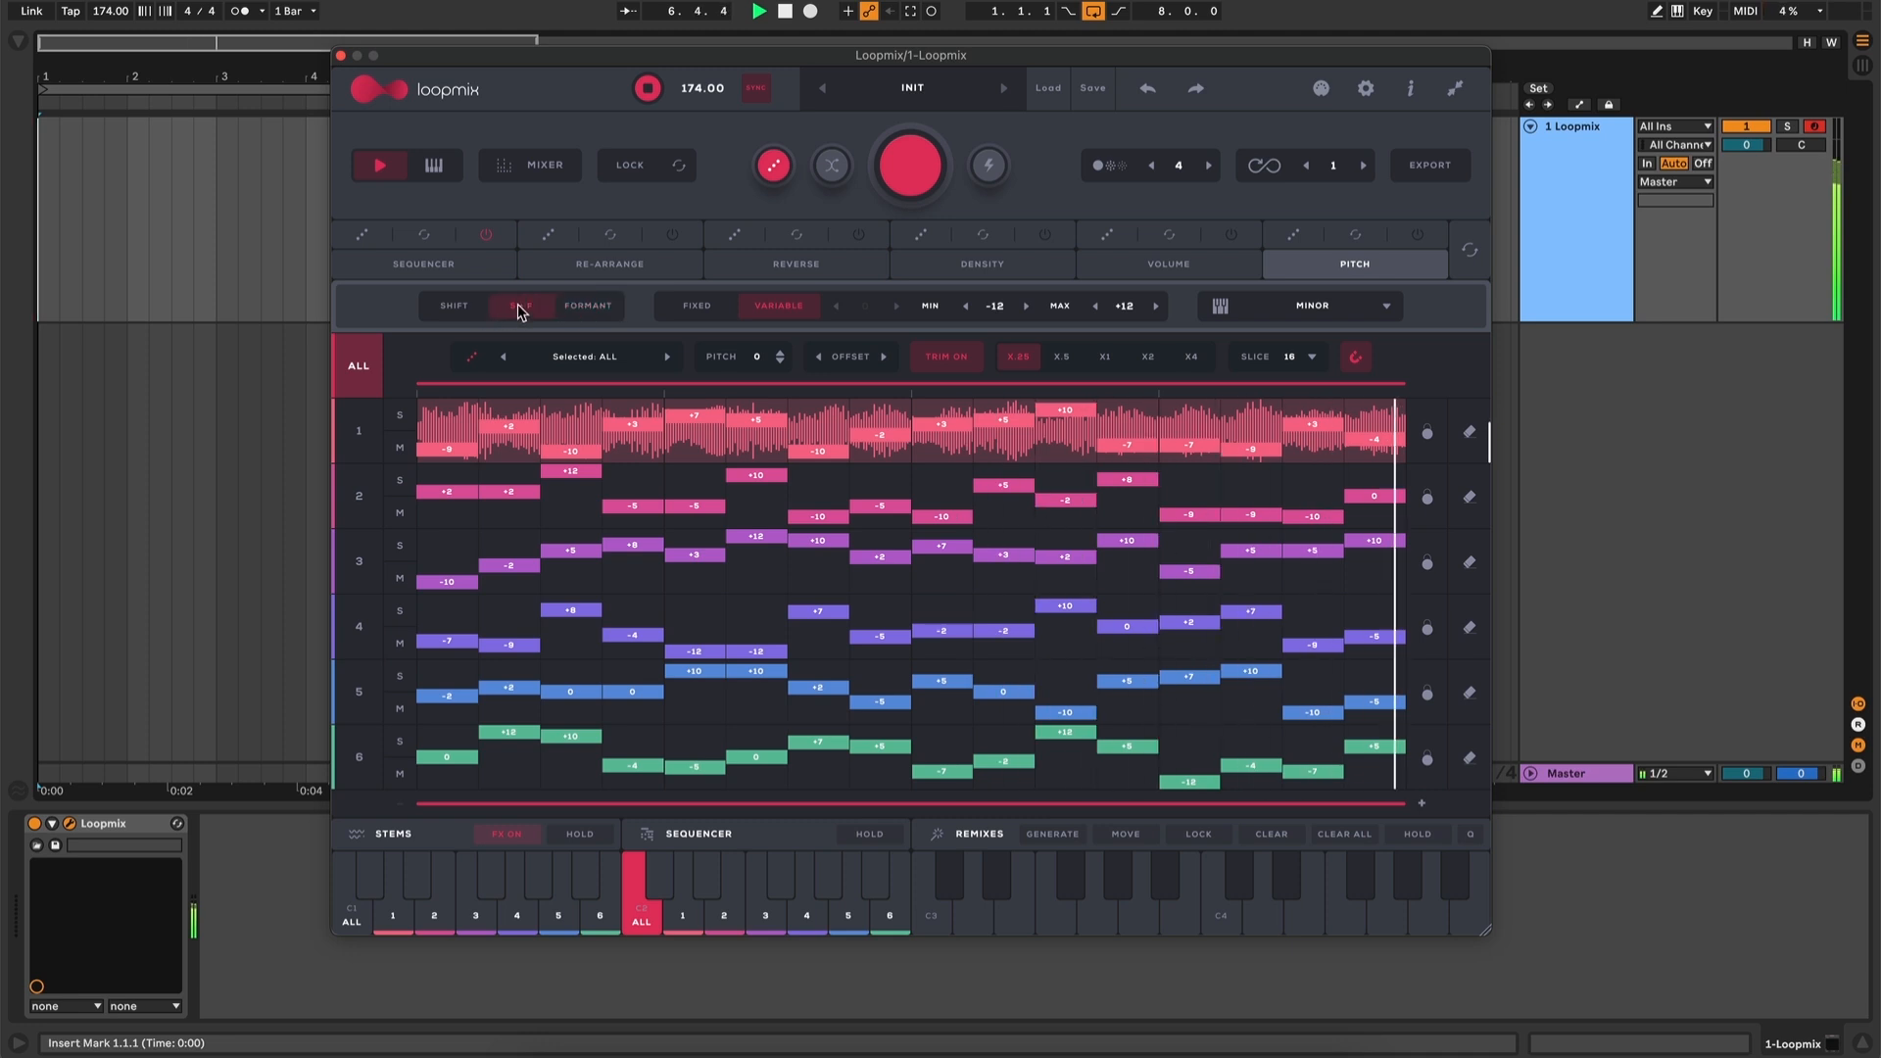
{"action": "left_click", "coordinate": [592, 306]}
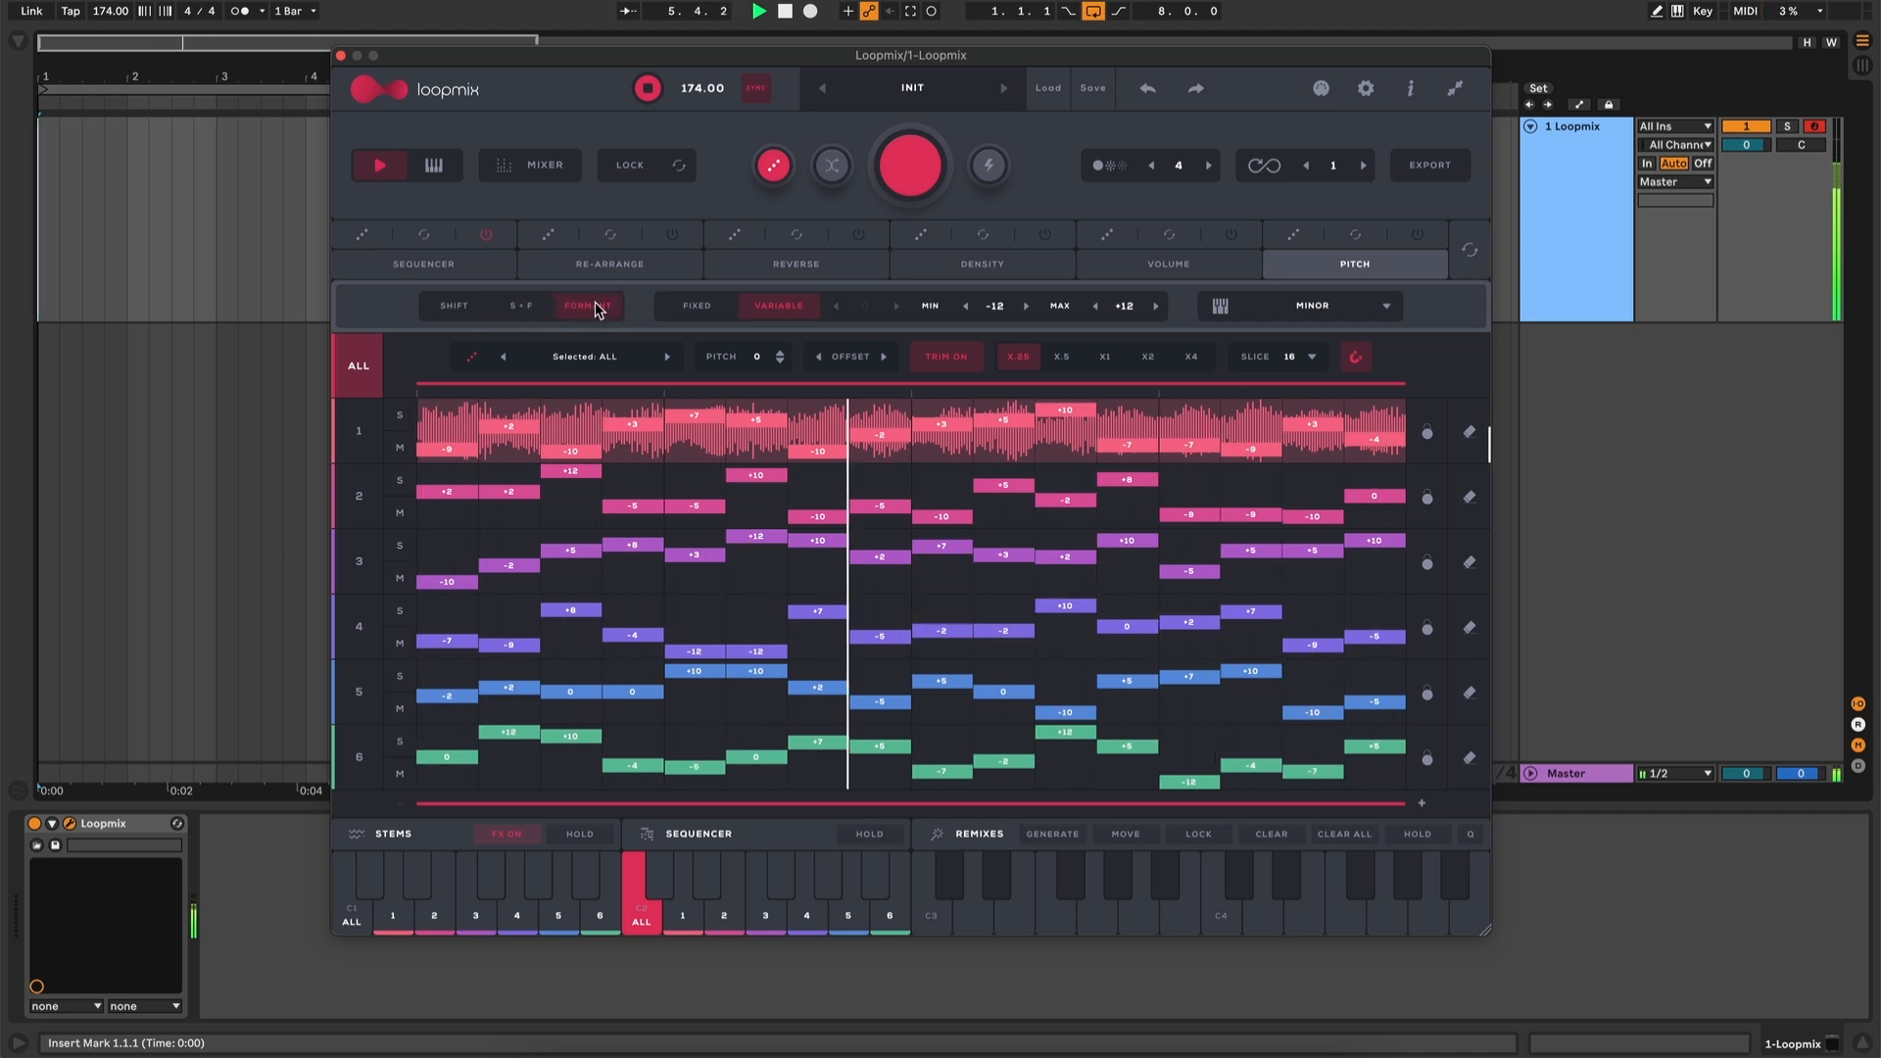
{"action": "key", "text": "space"}
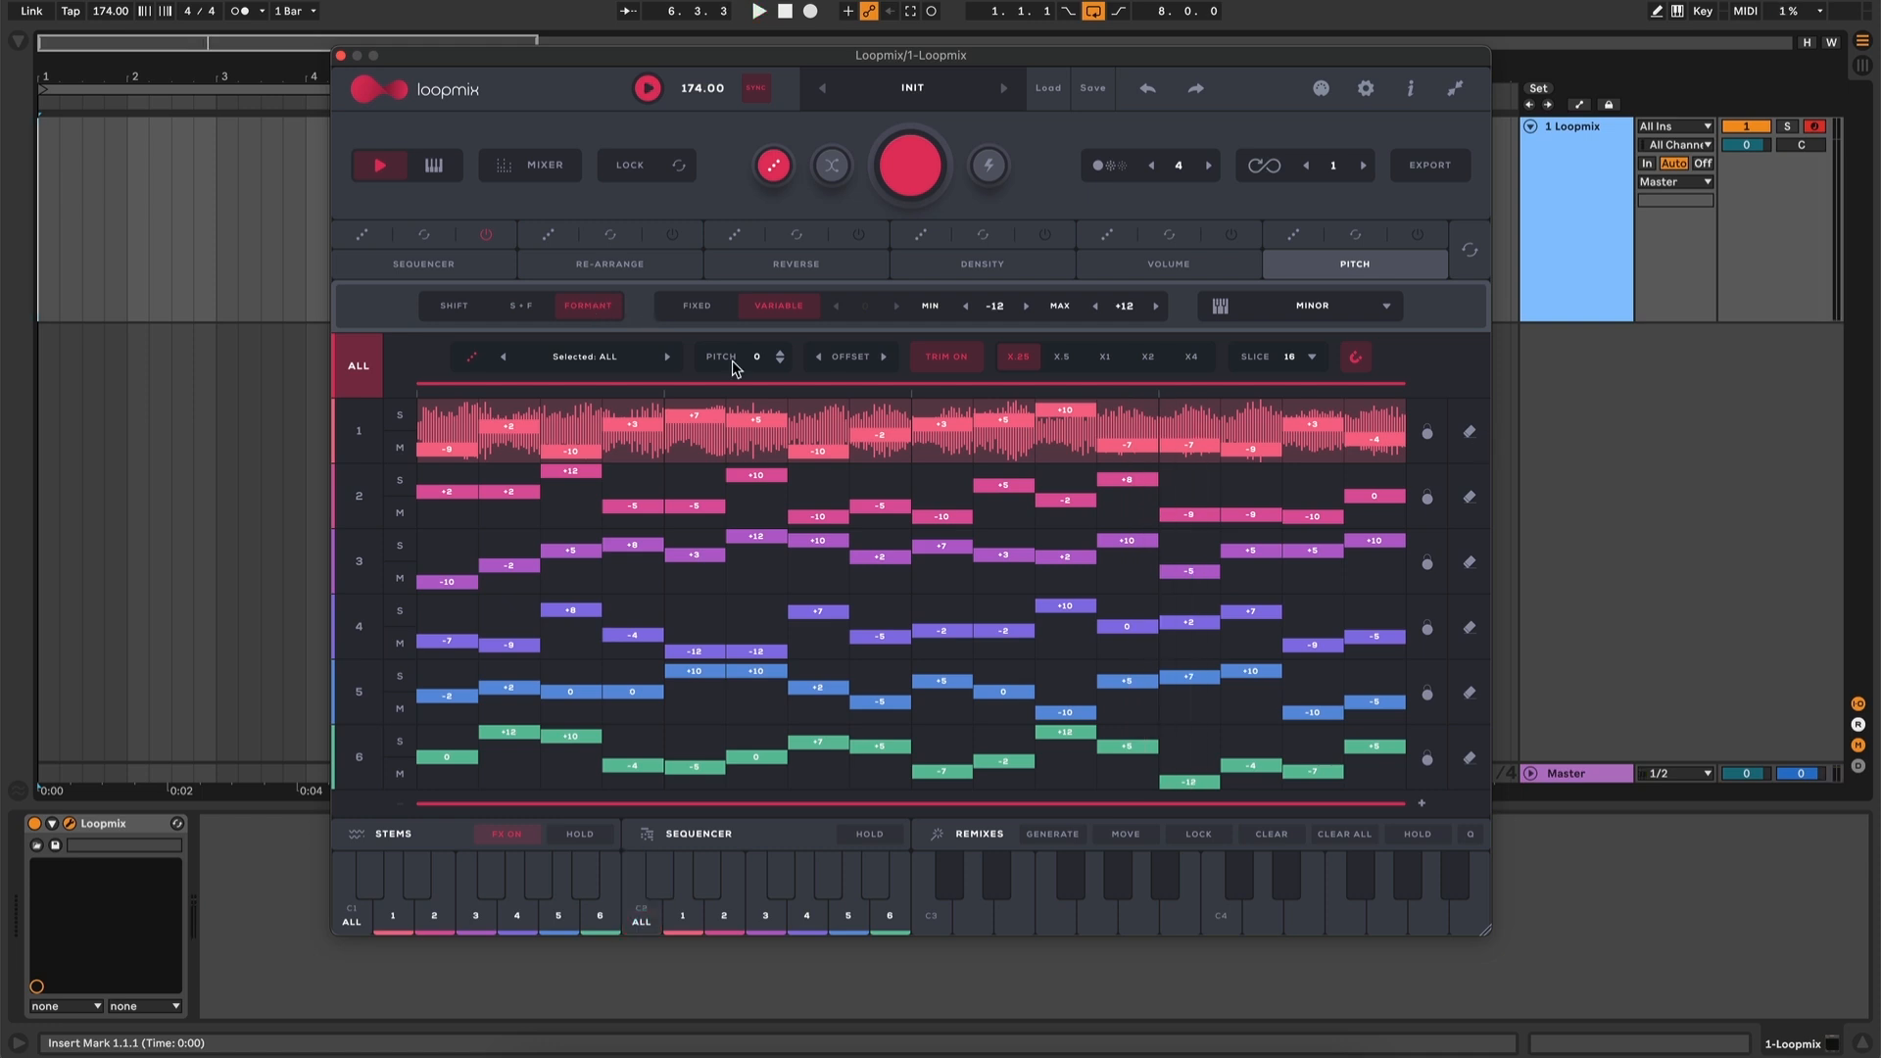
{"action": "left_click", "coordinate": [473, 305]}
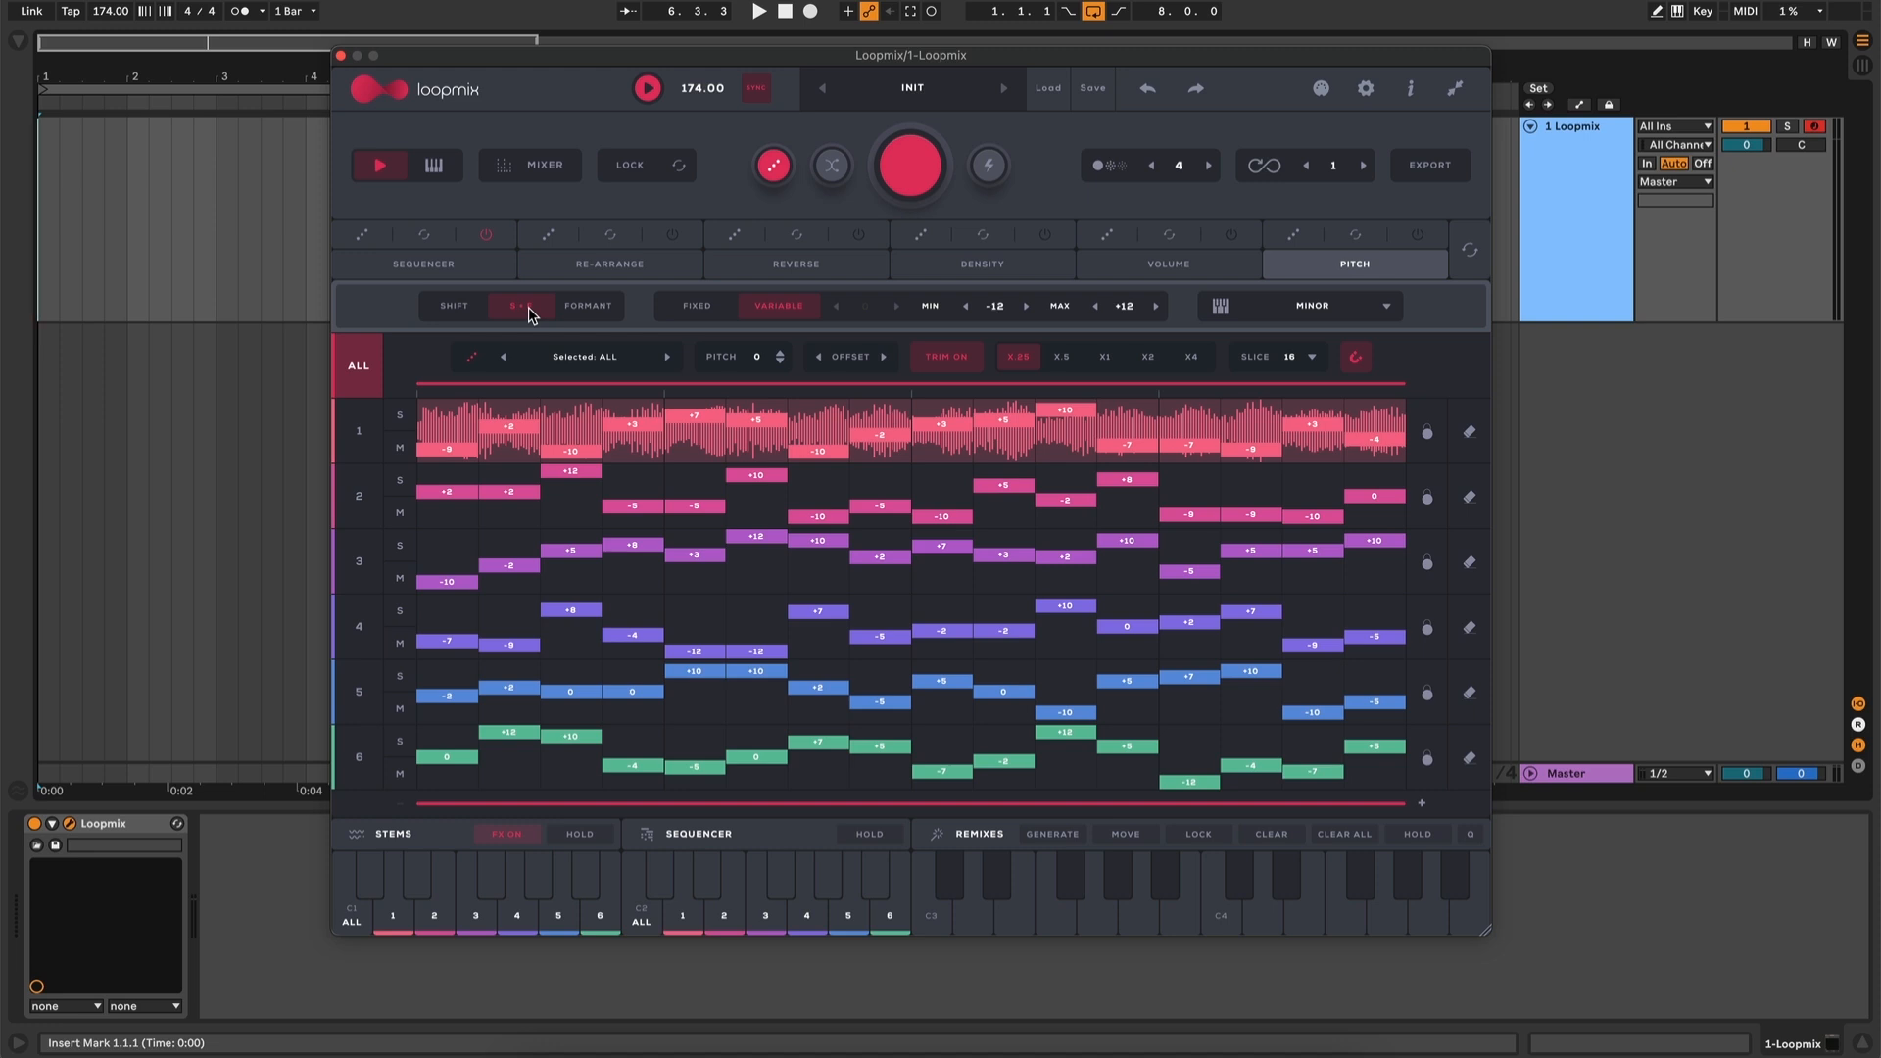
{"action": "left_click", "coordinate": [588, 311]}
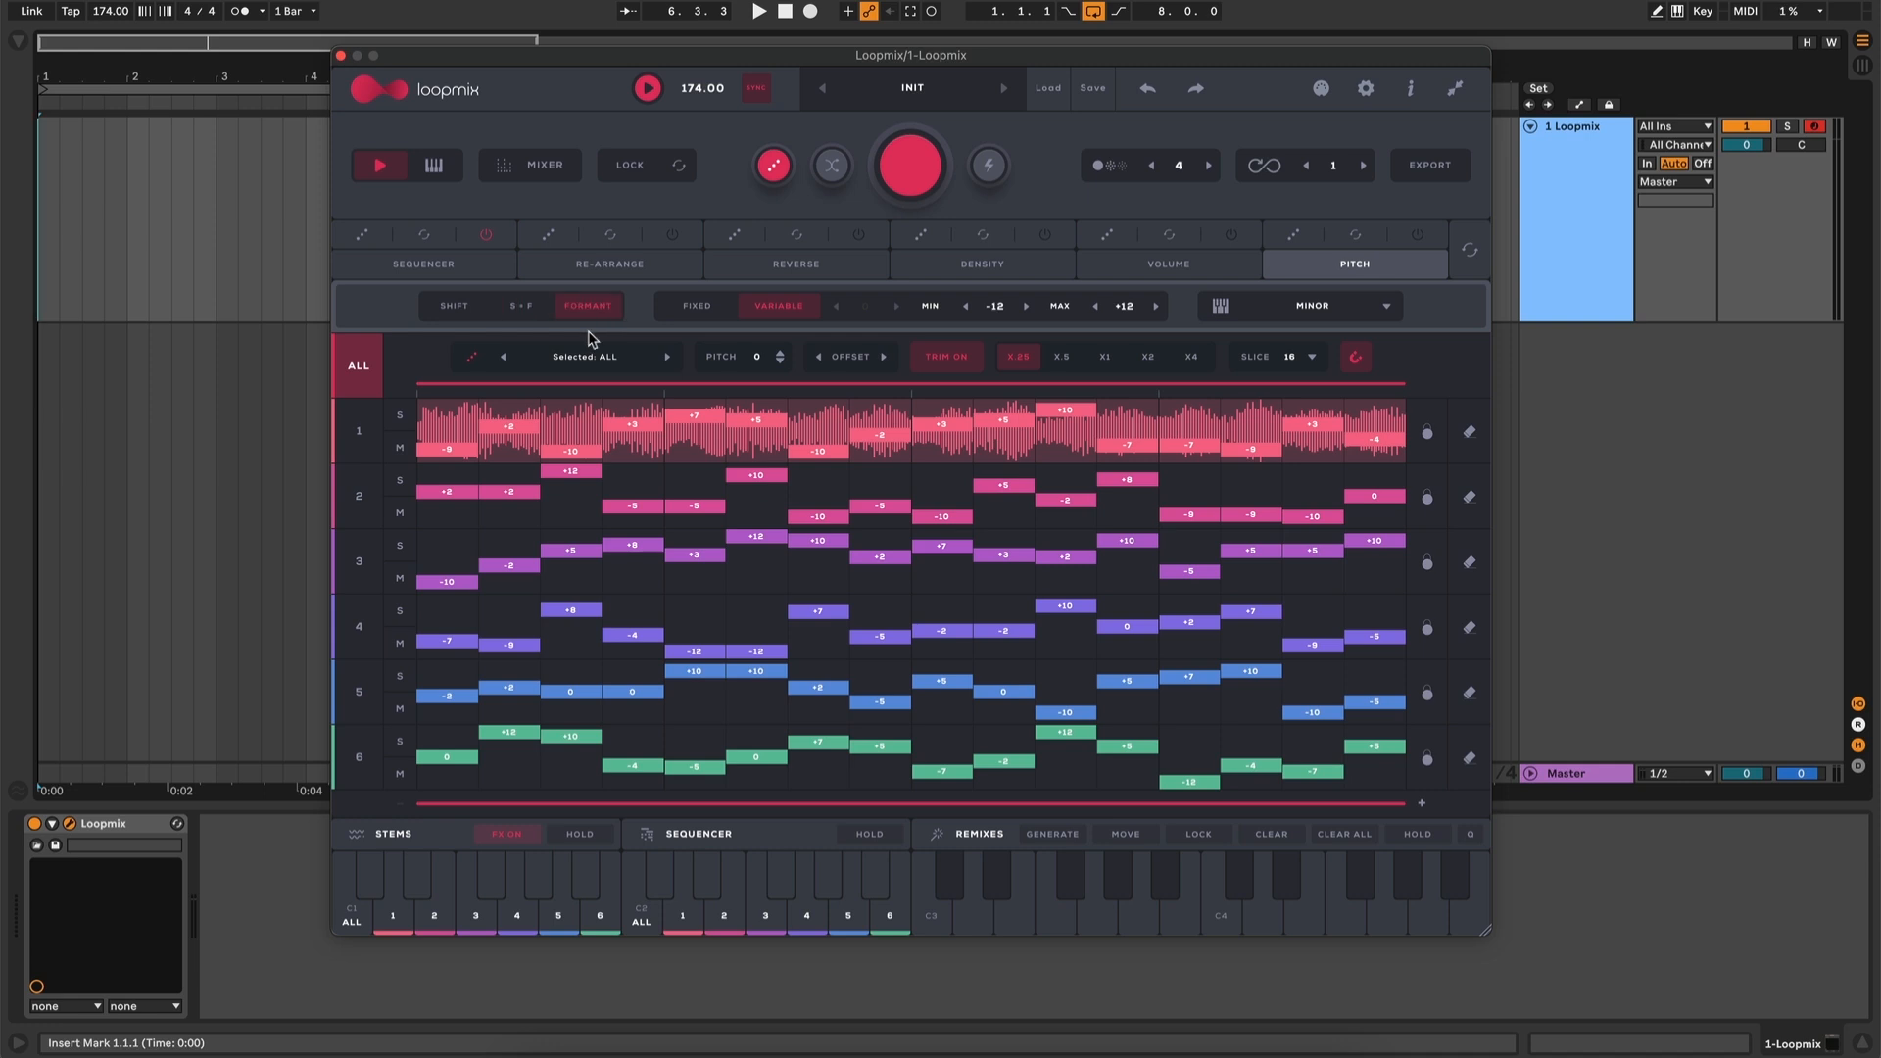
Switch the pitch randomization to Fixed and apply +3 to all slices
{"action": "left_click", "coordinate": [676, 309]}
{"action": "left_click", "coordinate": [715, 312]}
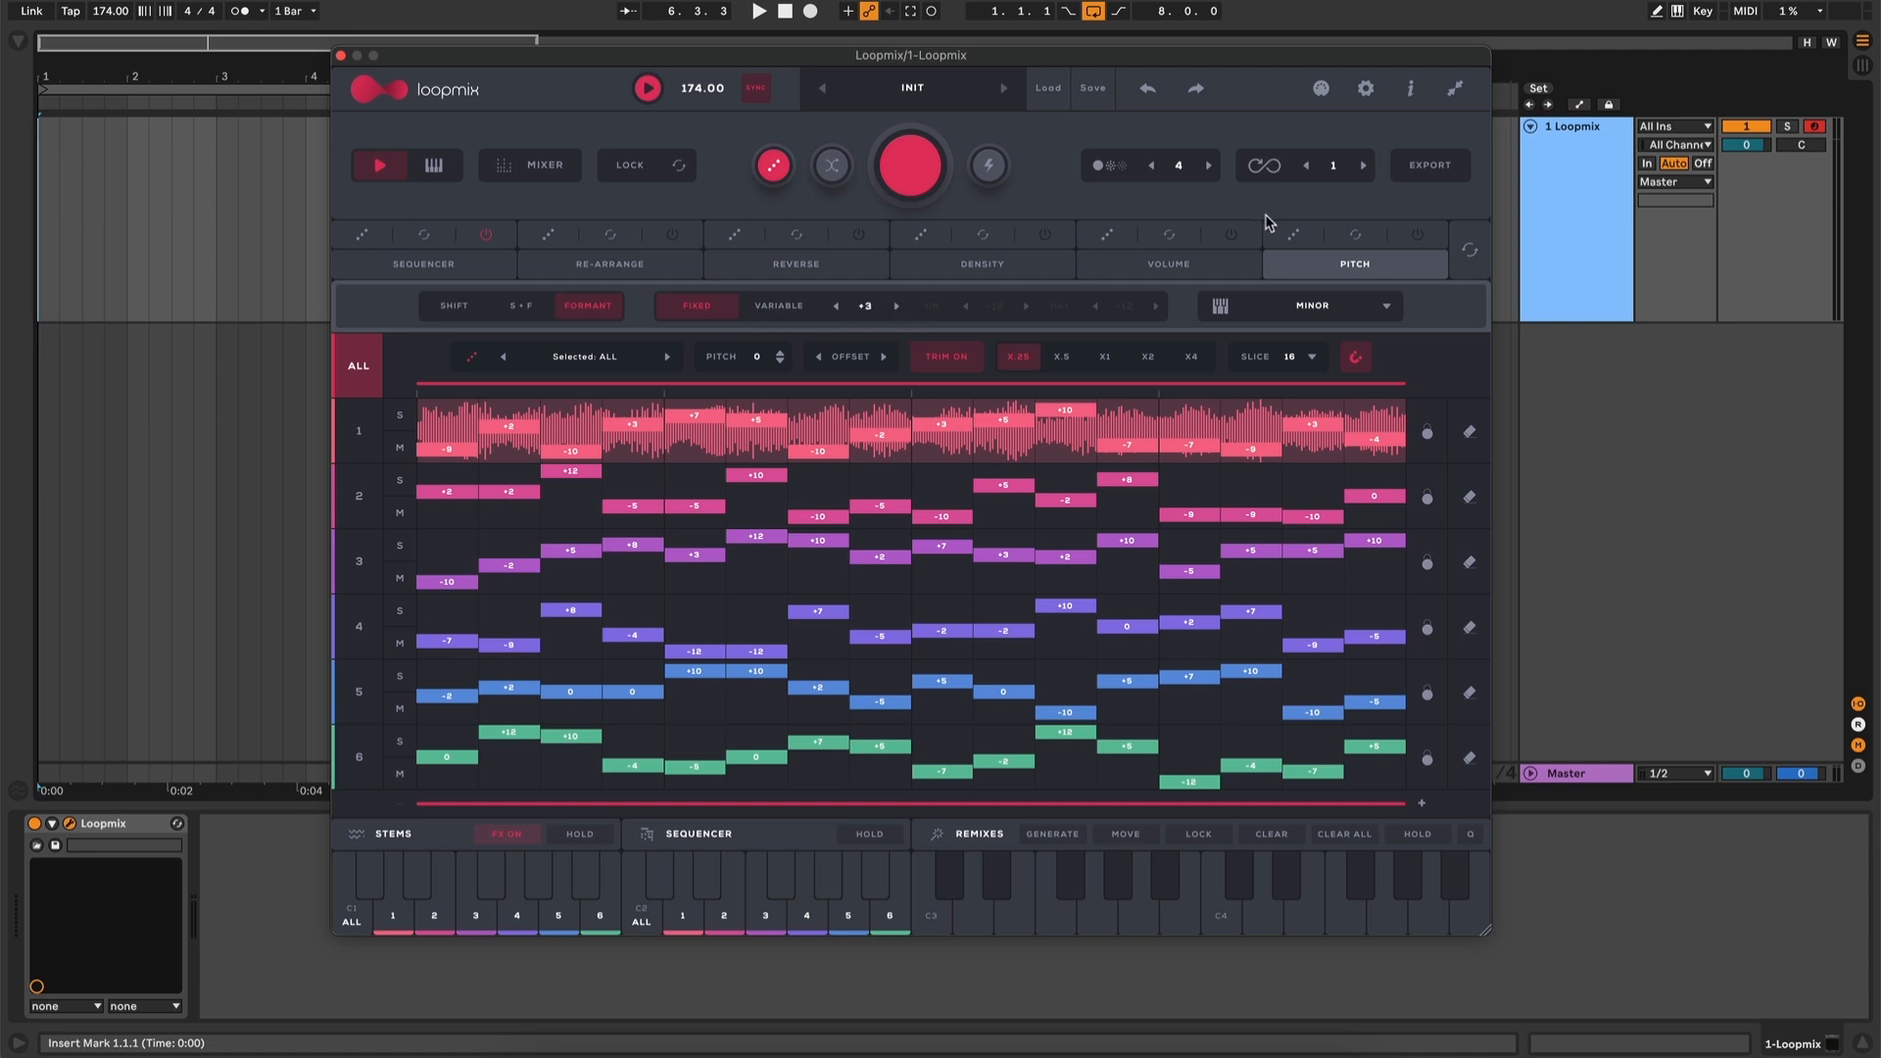
{"action": "left_click", "coordinate": [1294, 236]}
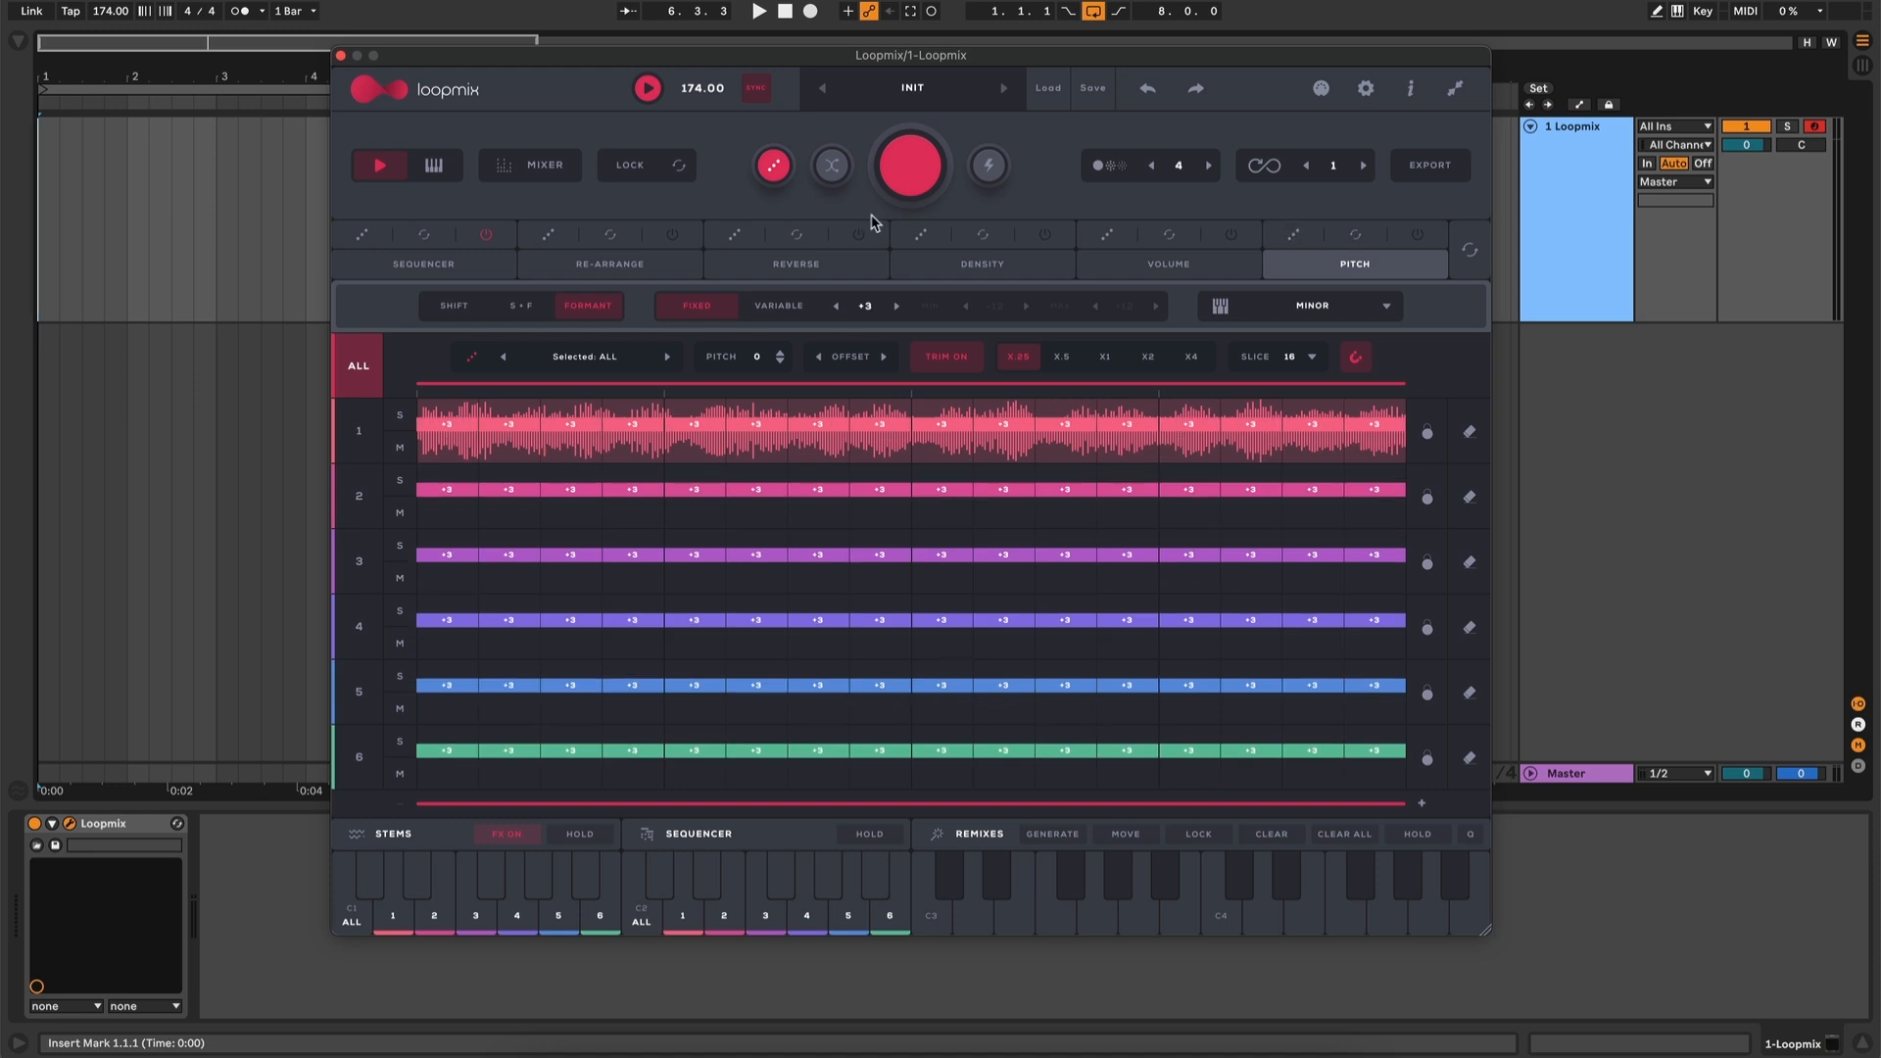
Randomize all slice pitches twice in Variable mode with a minimum of -6 and a maximum of +6
{"action": "left_click", "coordinate": [798, 305]}
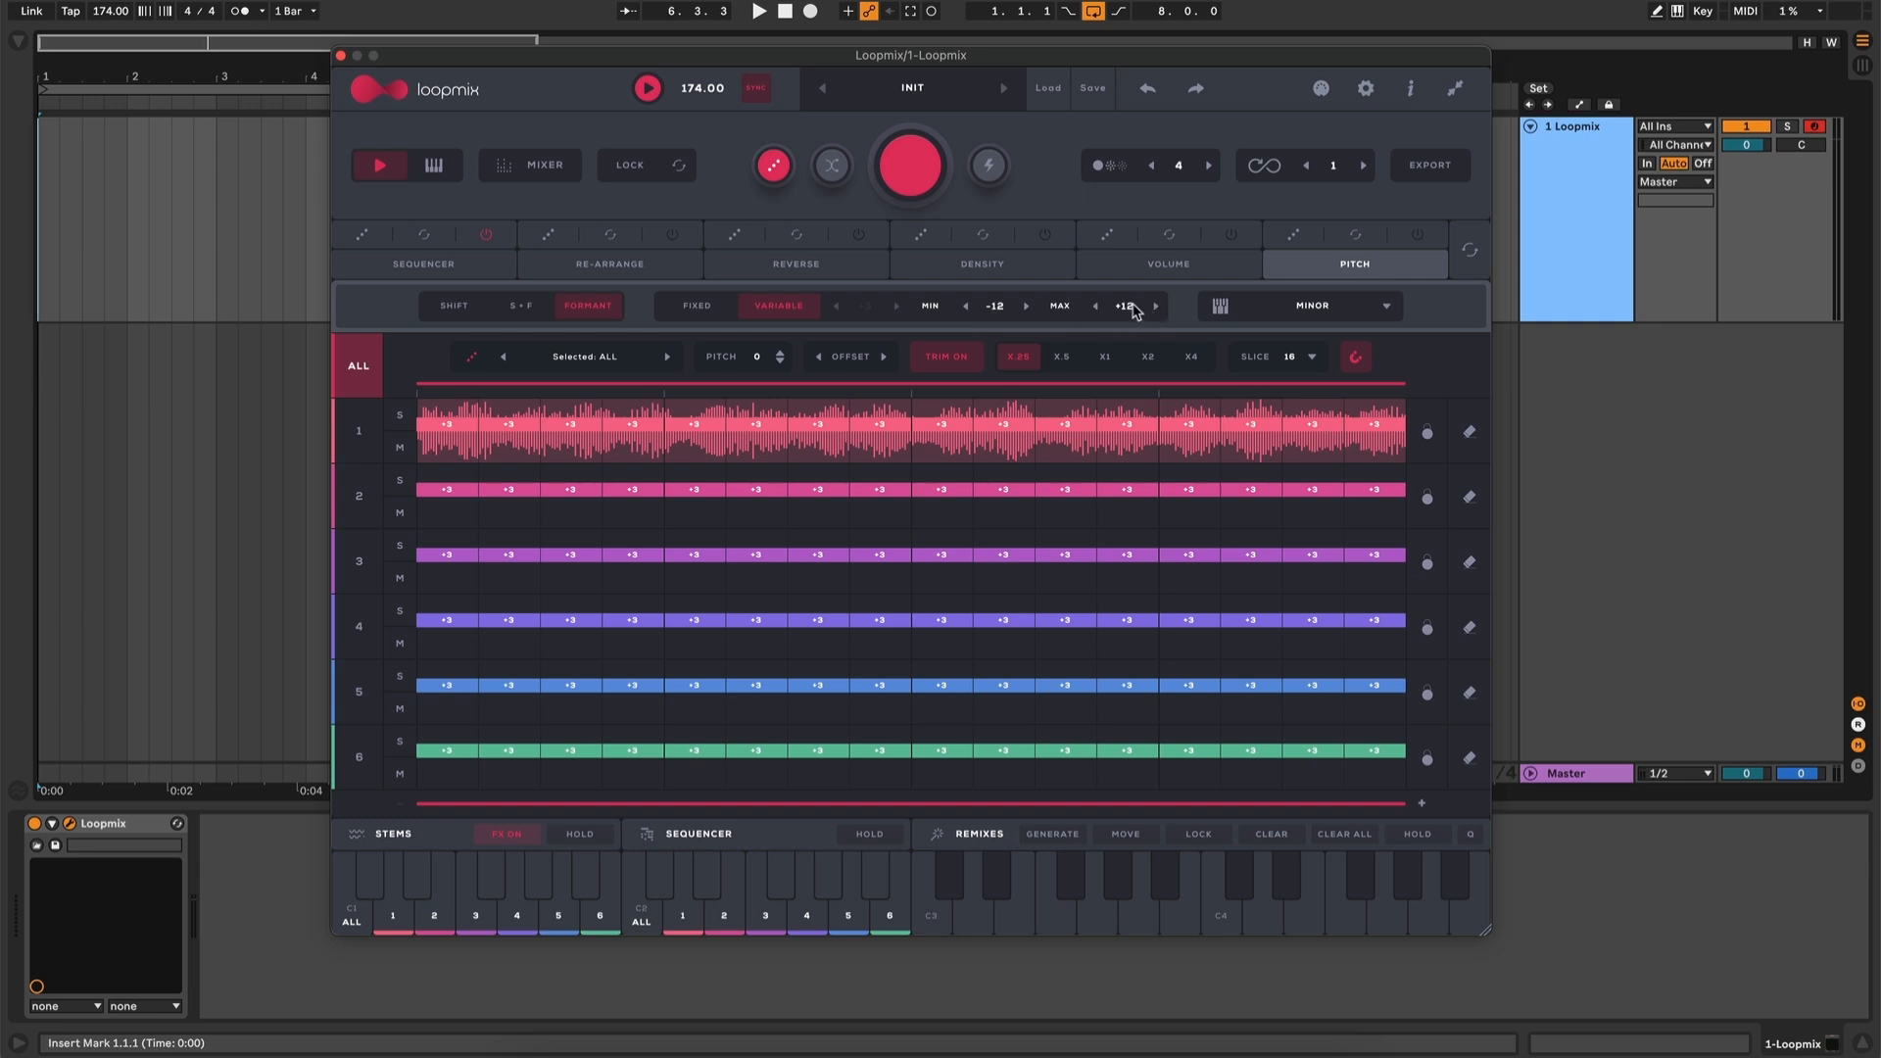
{"action": "left_click", "coordinate": [1027, 307]}
{"action": "left_click", "coordinate": [1295, 238]}
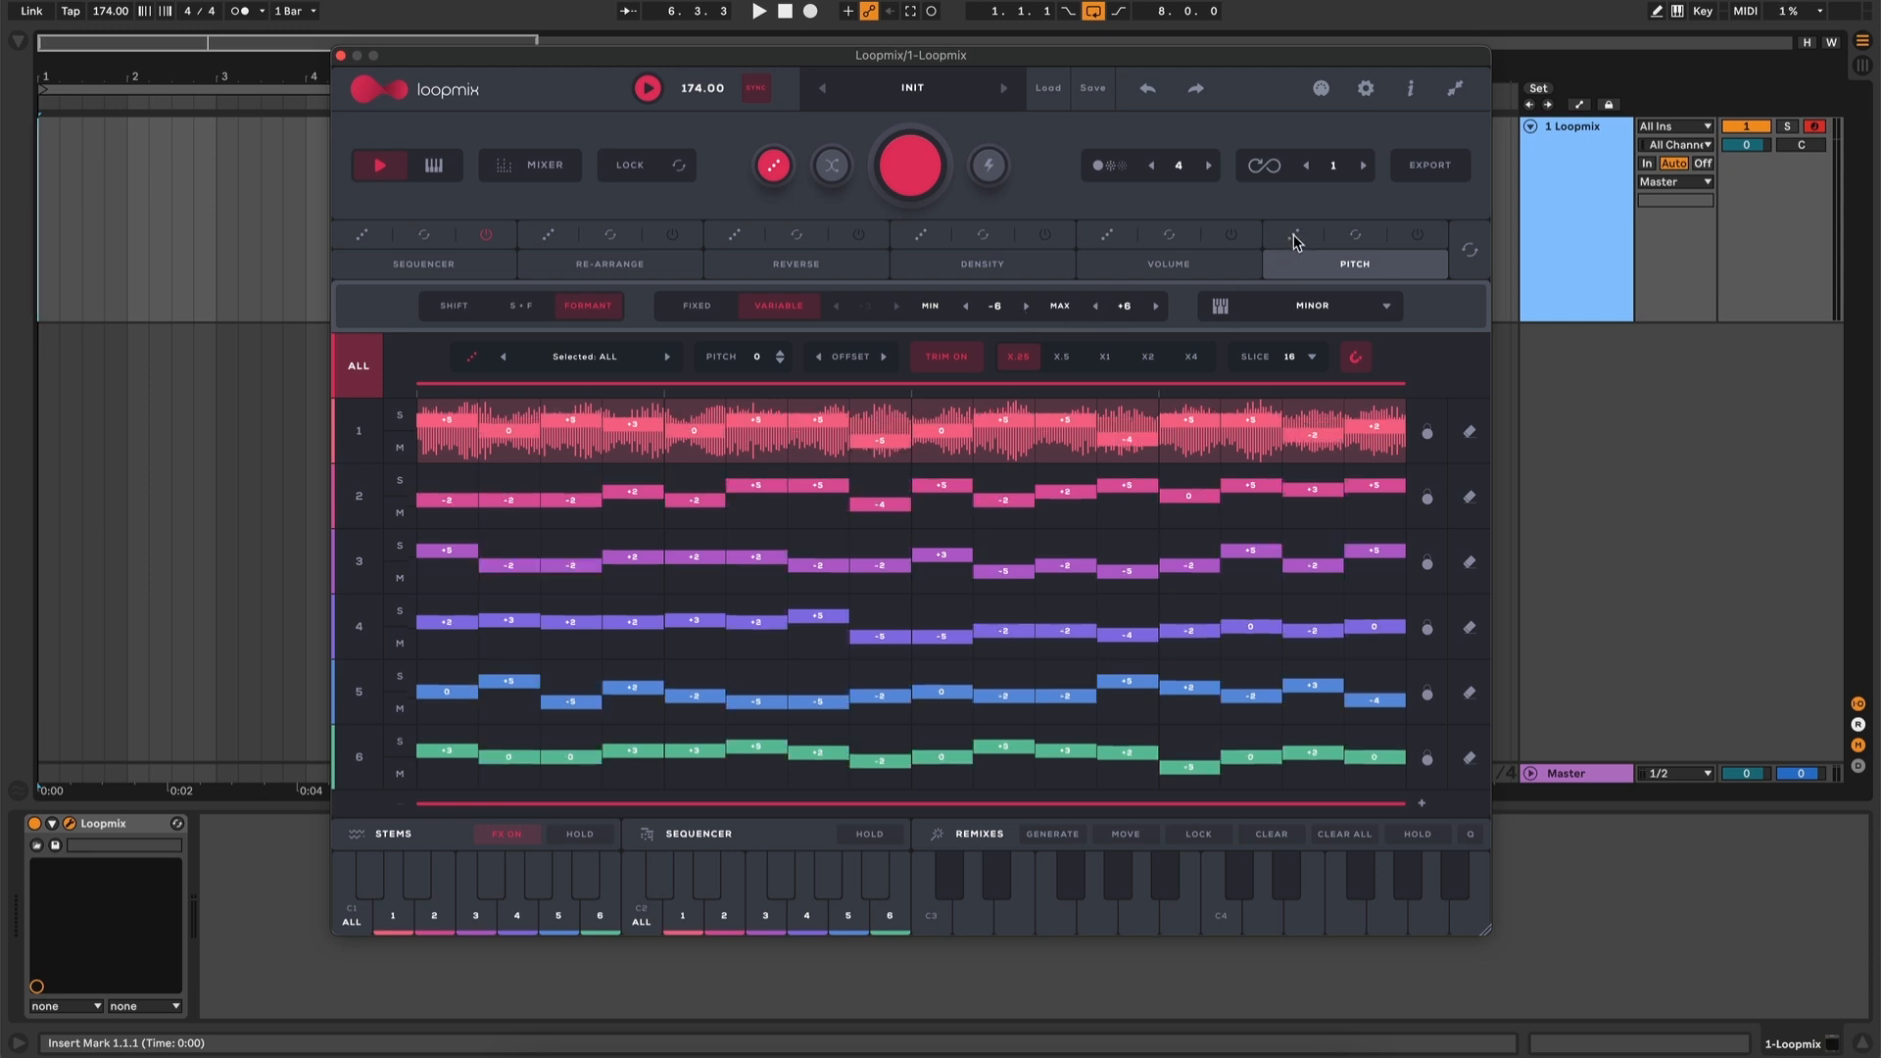
{"action": "left_click", "coordinate": [1295, 238]}
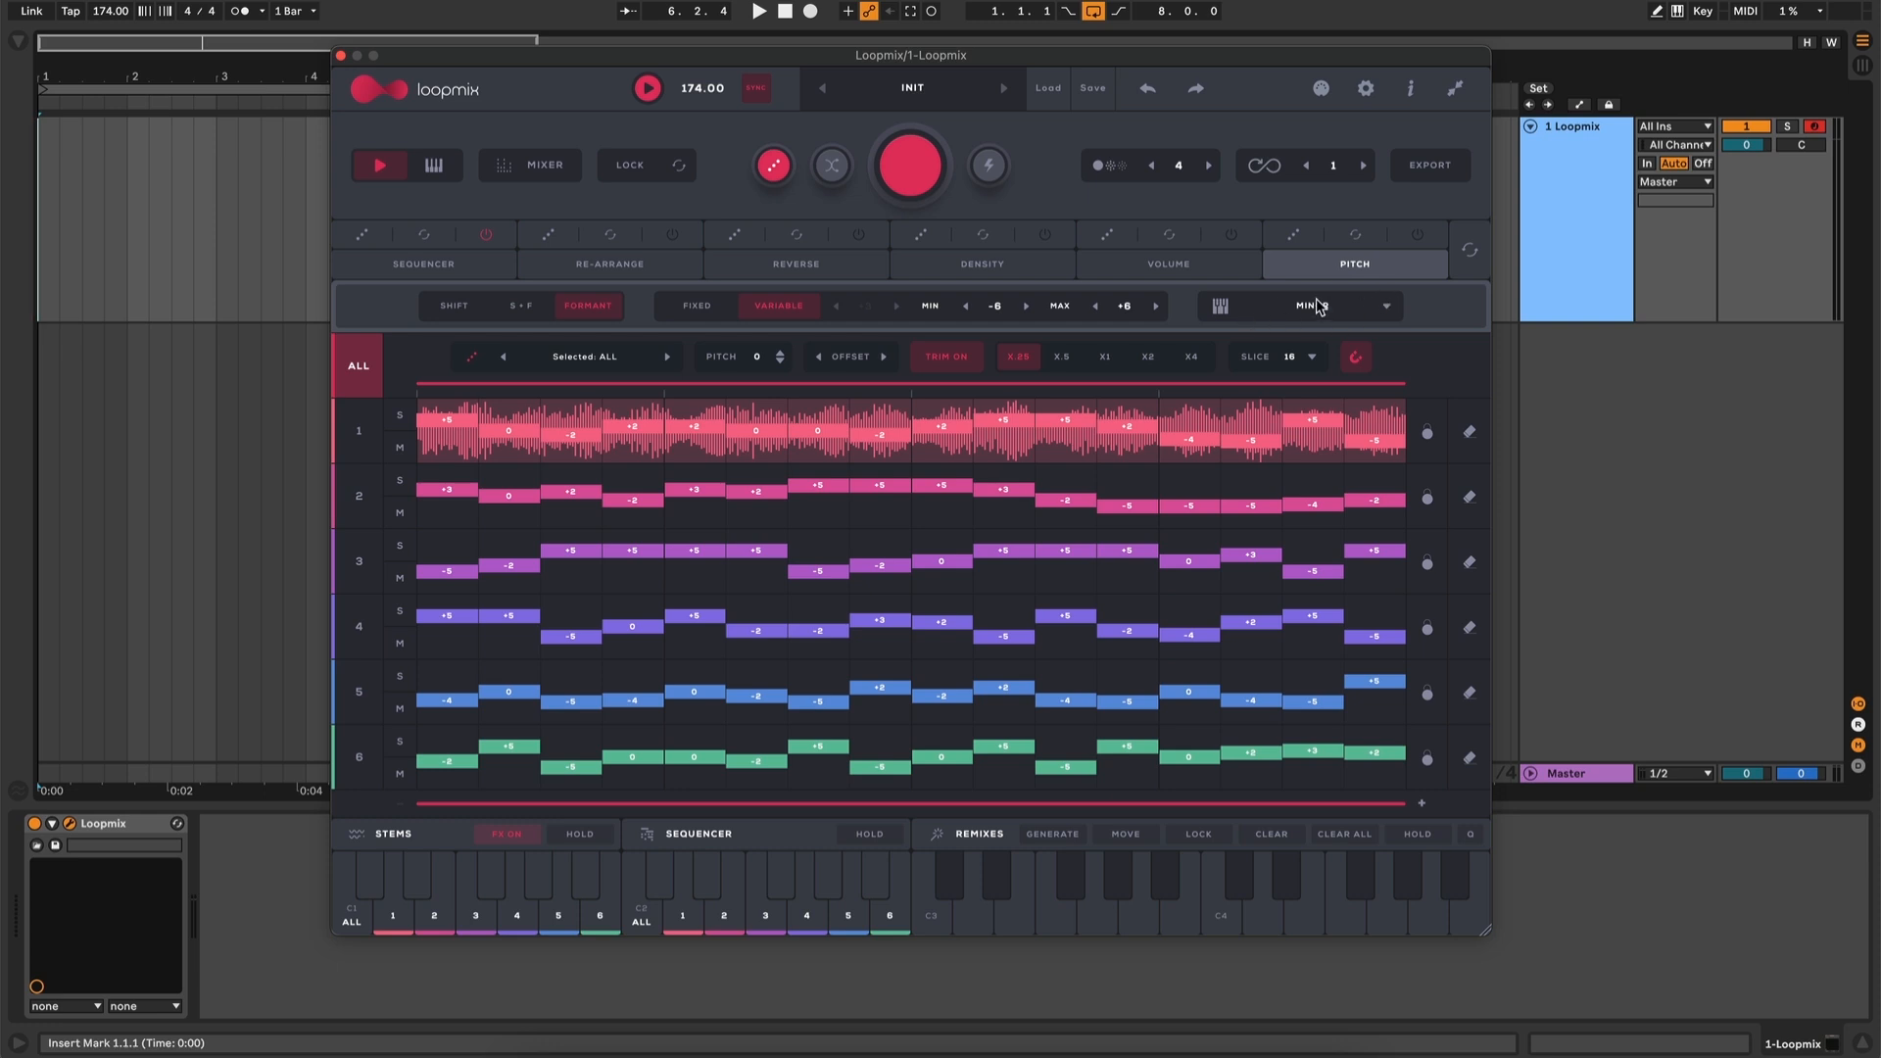
Change the Pitch module's scale to Chromatic, and randomize and audition the slice pitches
{"action": "left_click", "coordinate": [1319, 307]}
{"action": "left_click", "coordinate": [1320, 309]}
{"action": "left_click", "coordinate": [1325, 311]}
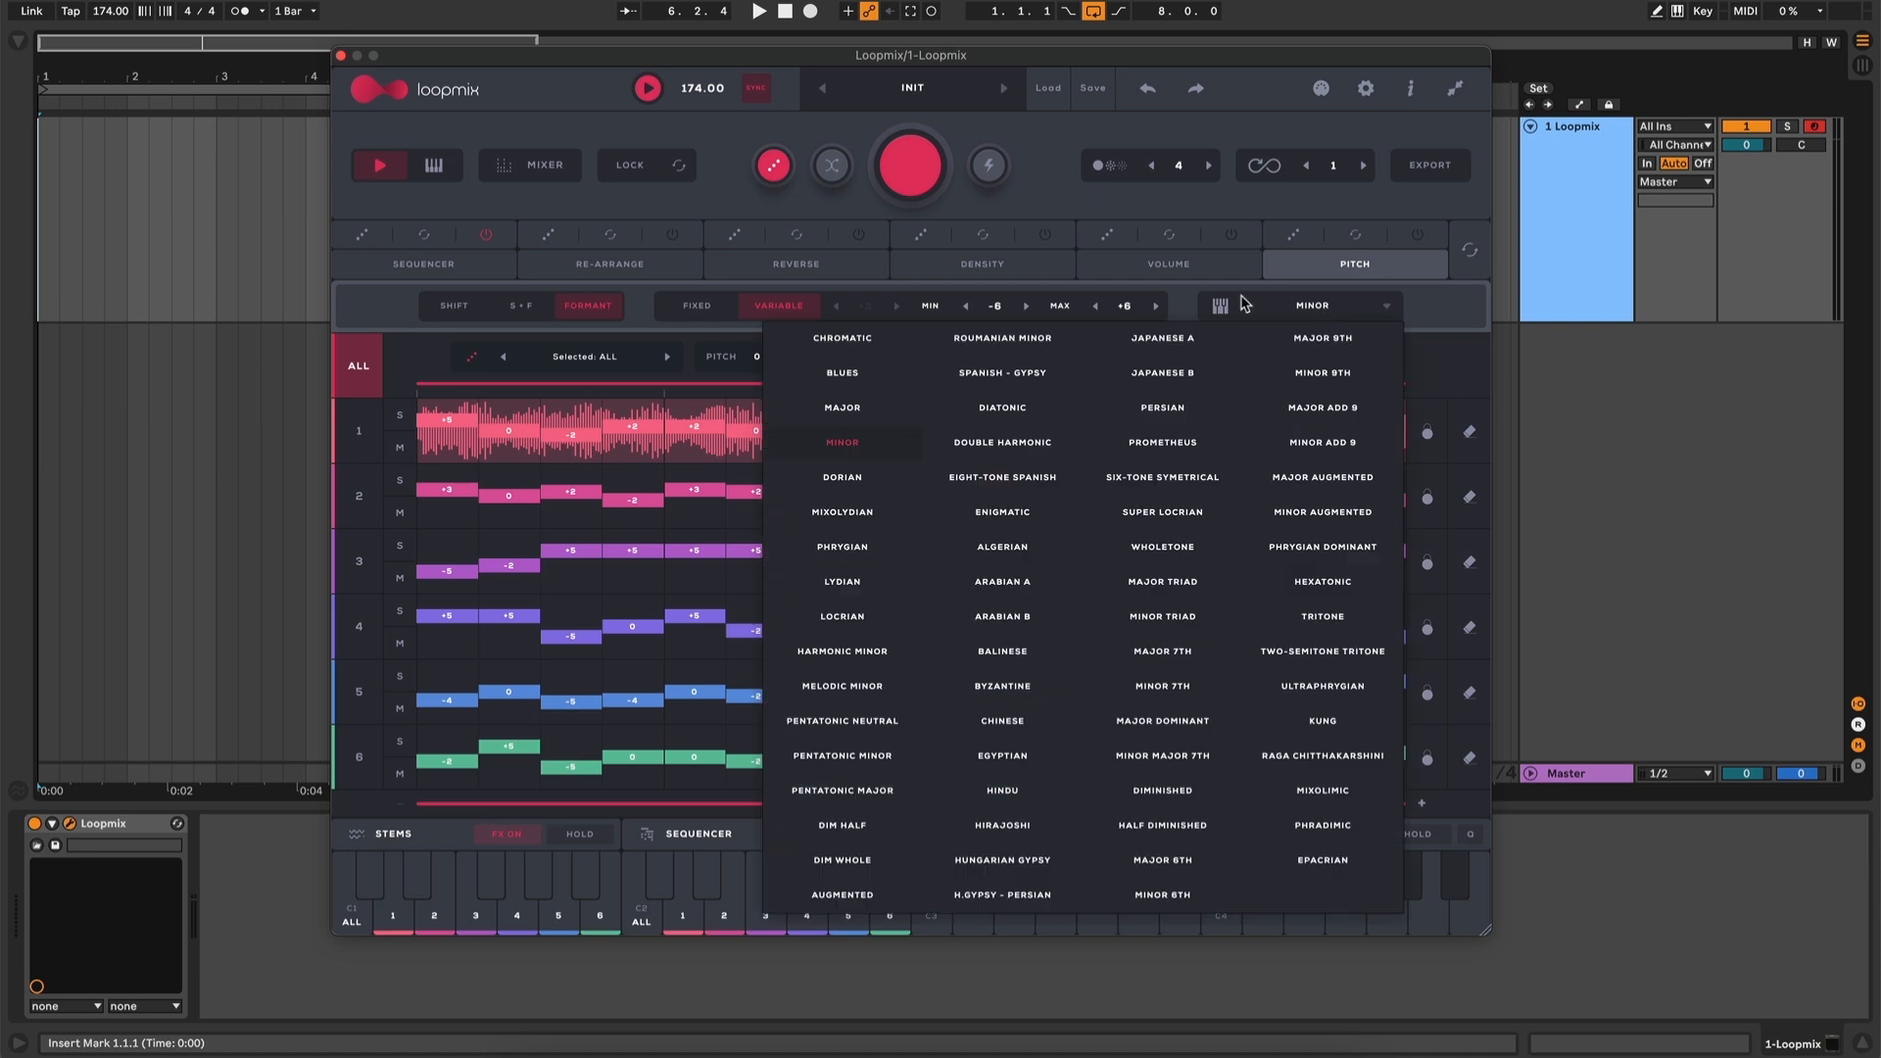
{"action": "left_click", "coordinate": [886, 349]}
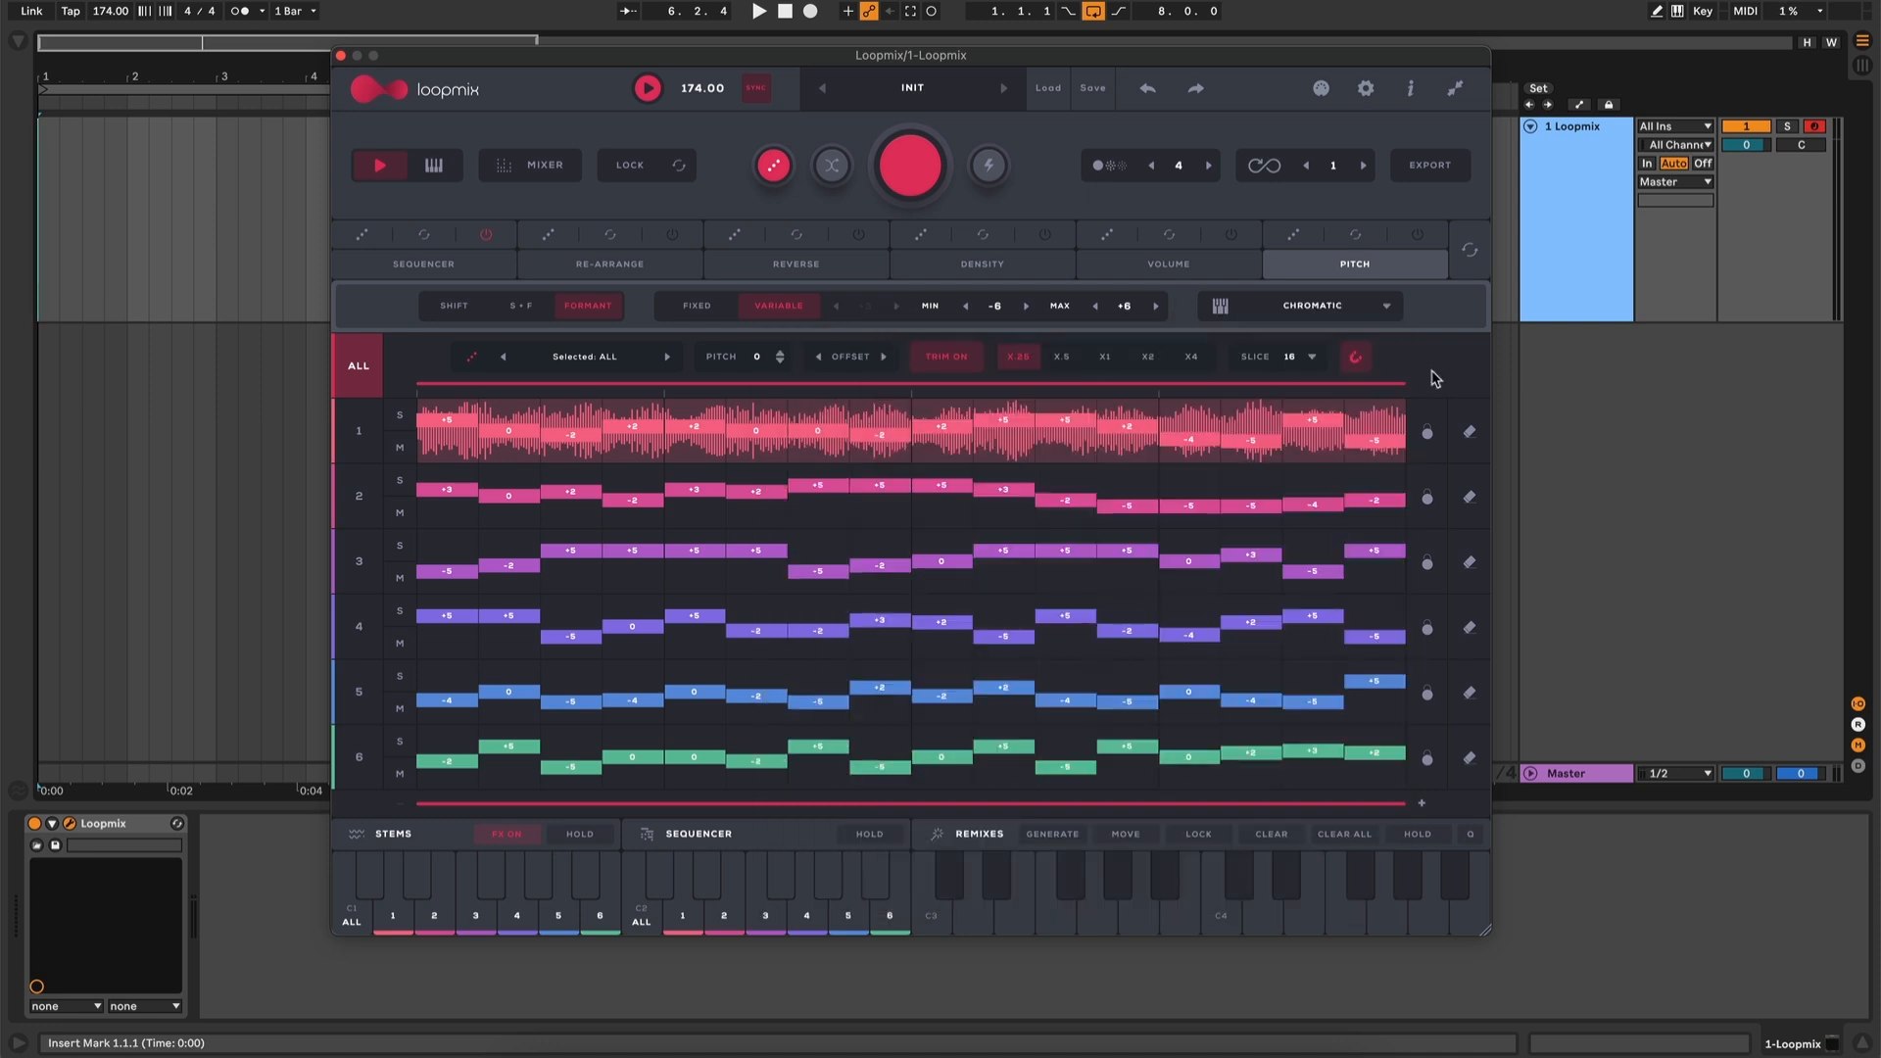
{"action": "left_click", "coordinate": [1294, 238]}
{"action": "key", "text": "space"}
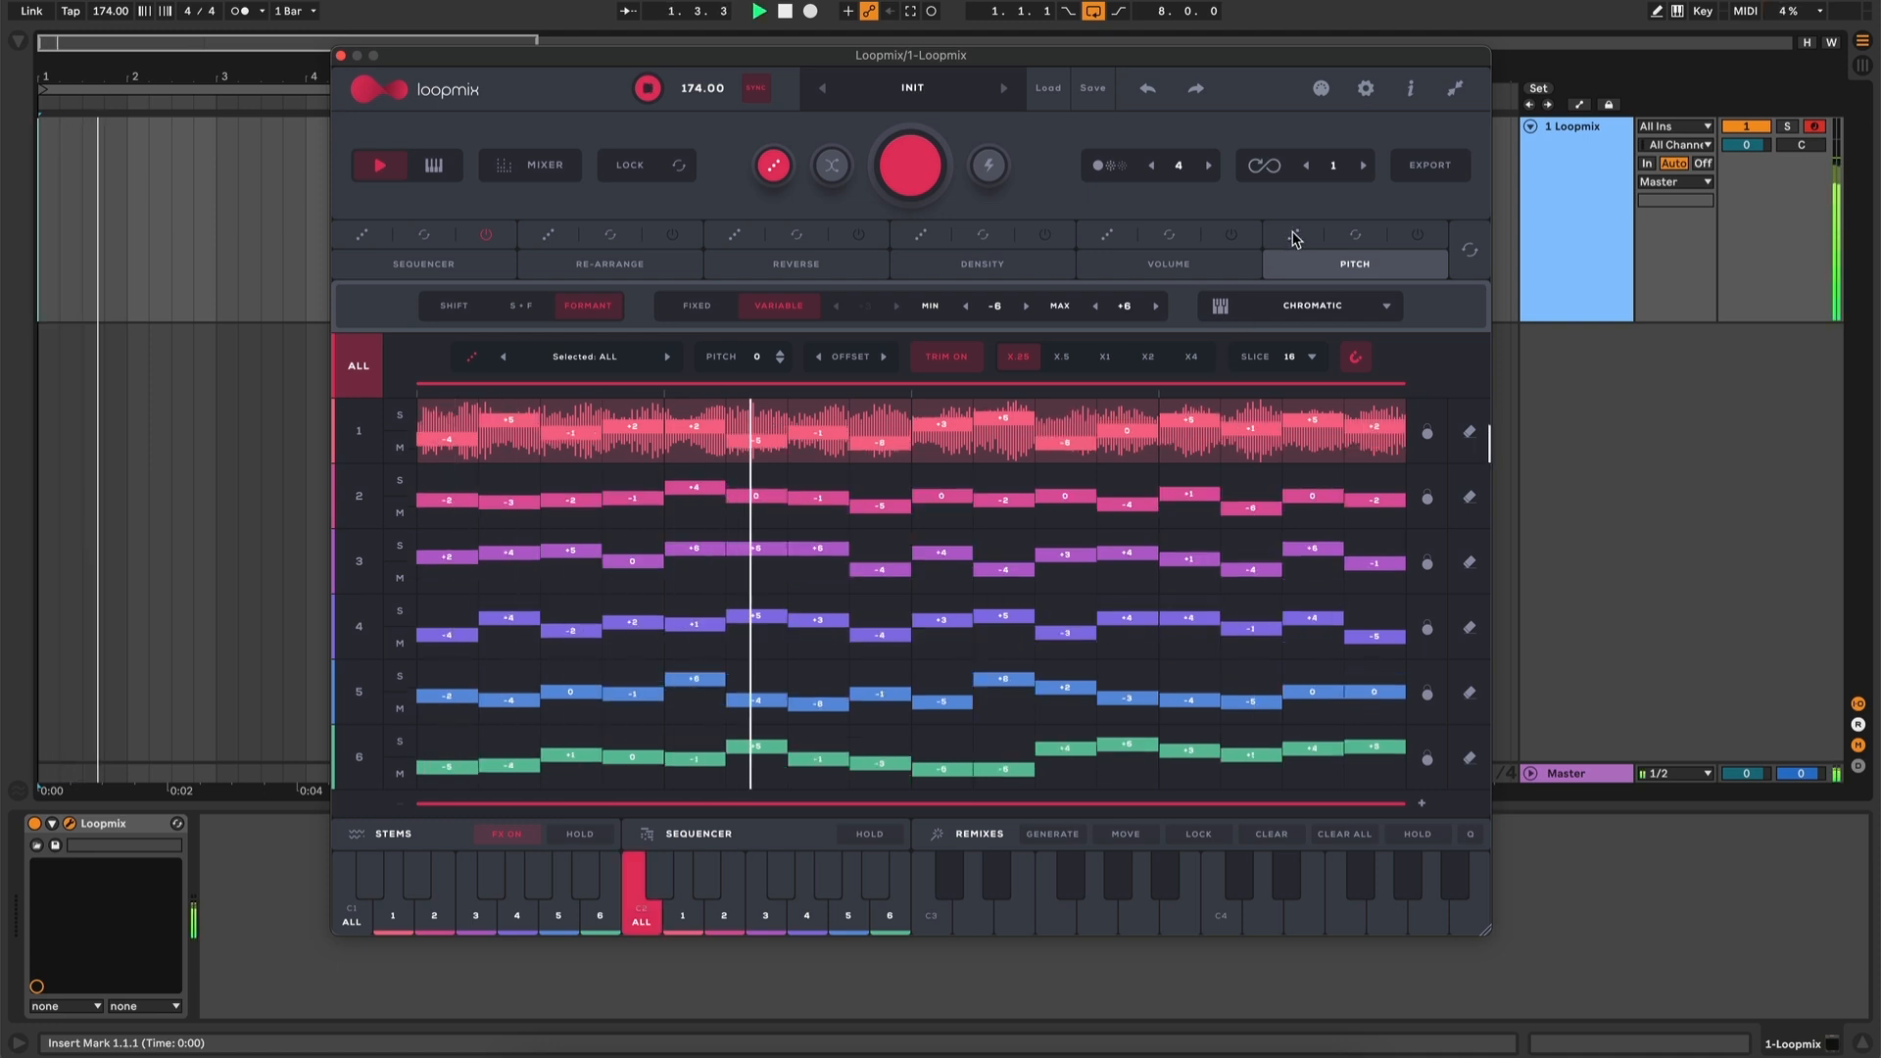
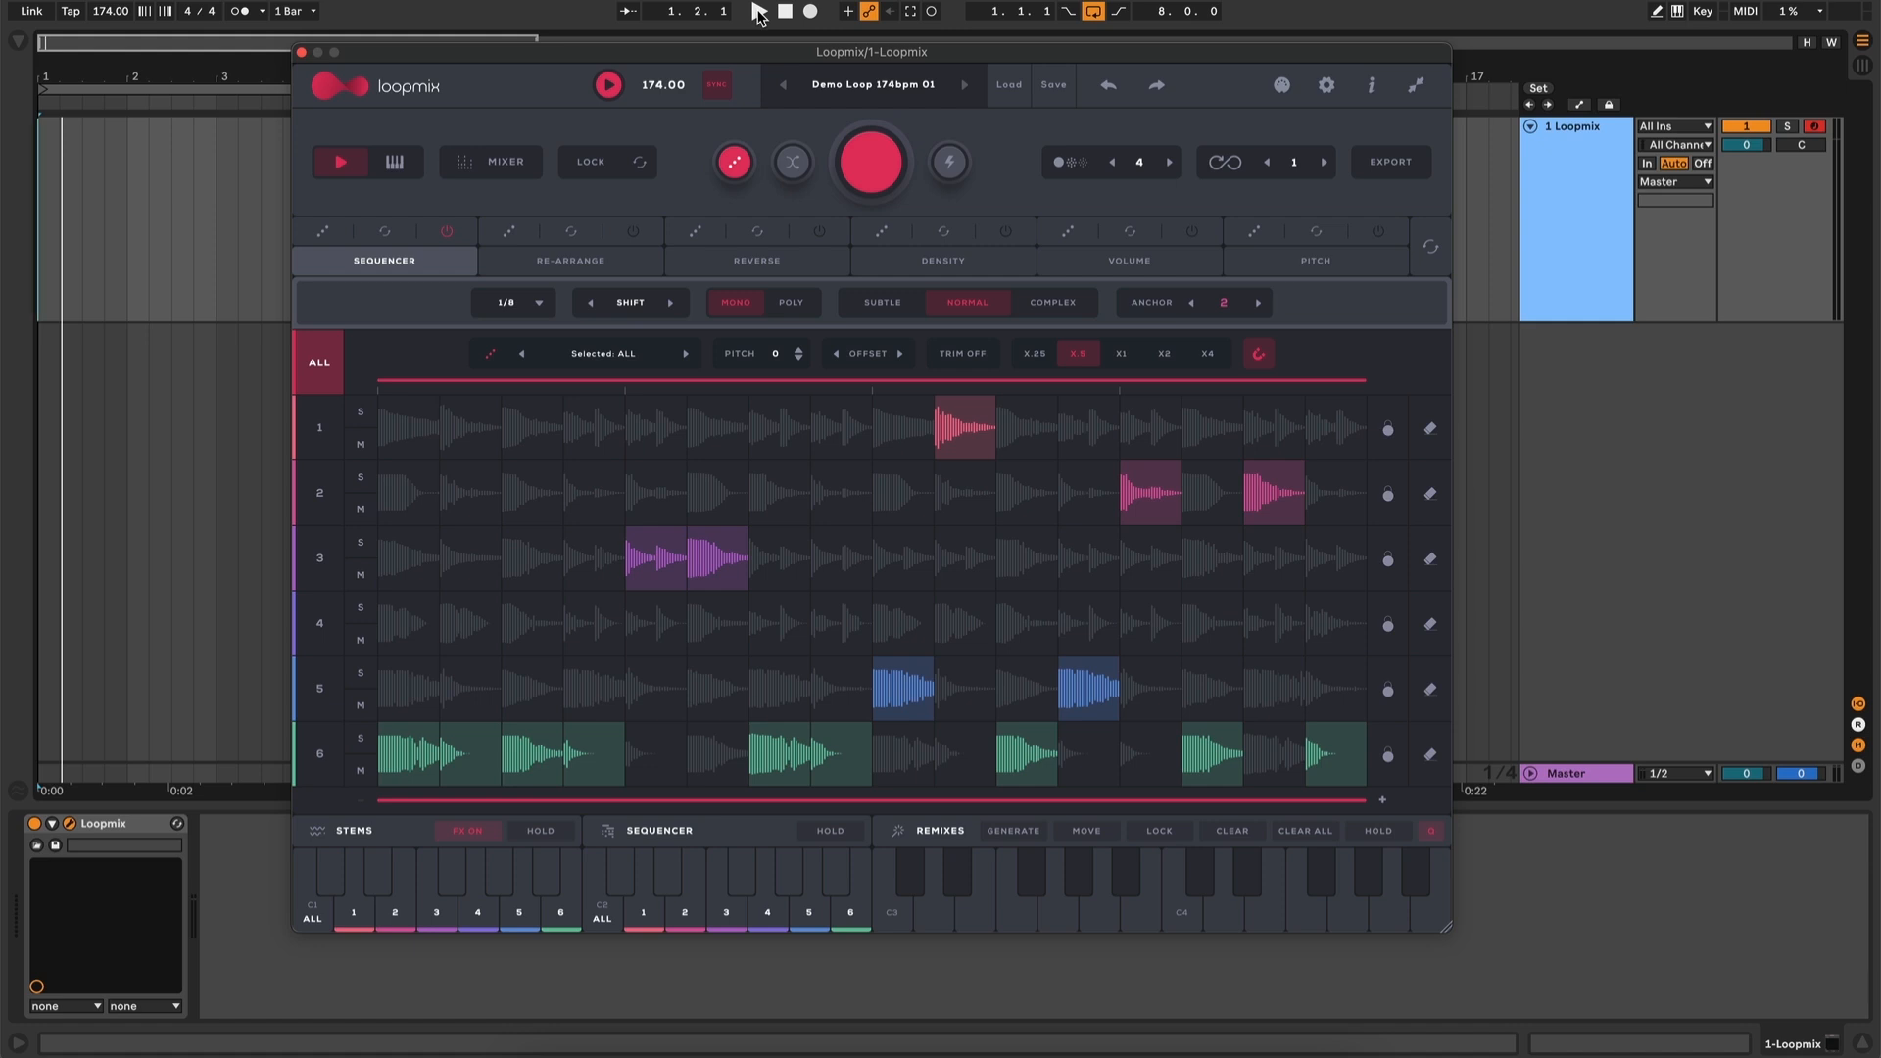
Briefly audition the Demo Loop 174bpm 01 preset with the host transport and switch Loopmix to keyboard triggering
{"action": "left_click", "coordinate": [759, 14]}
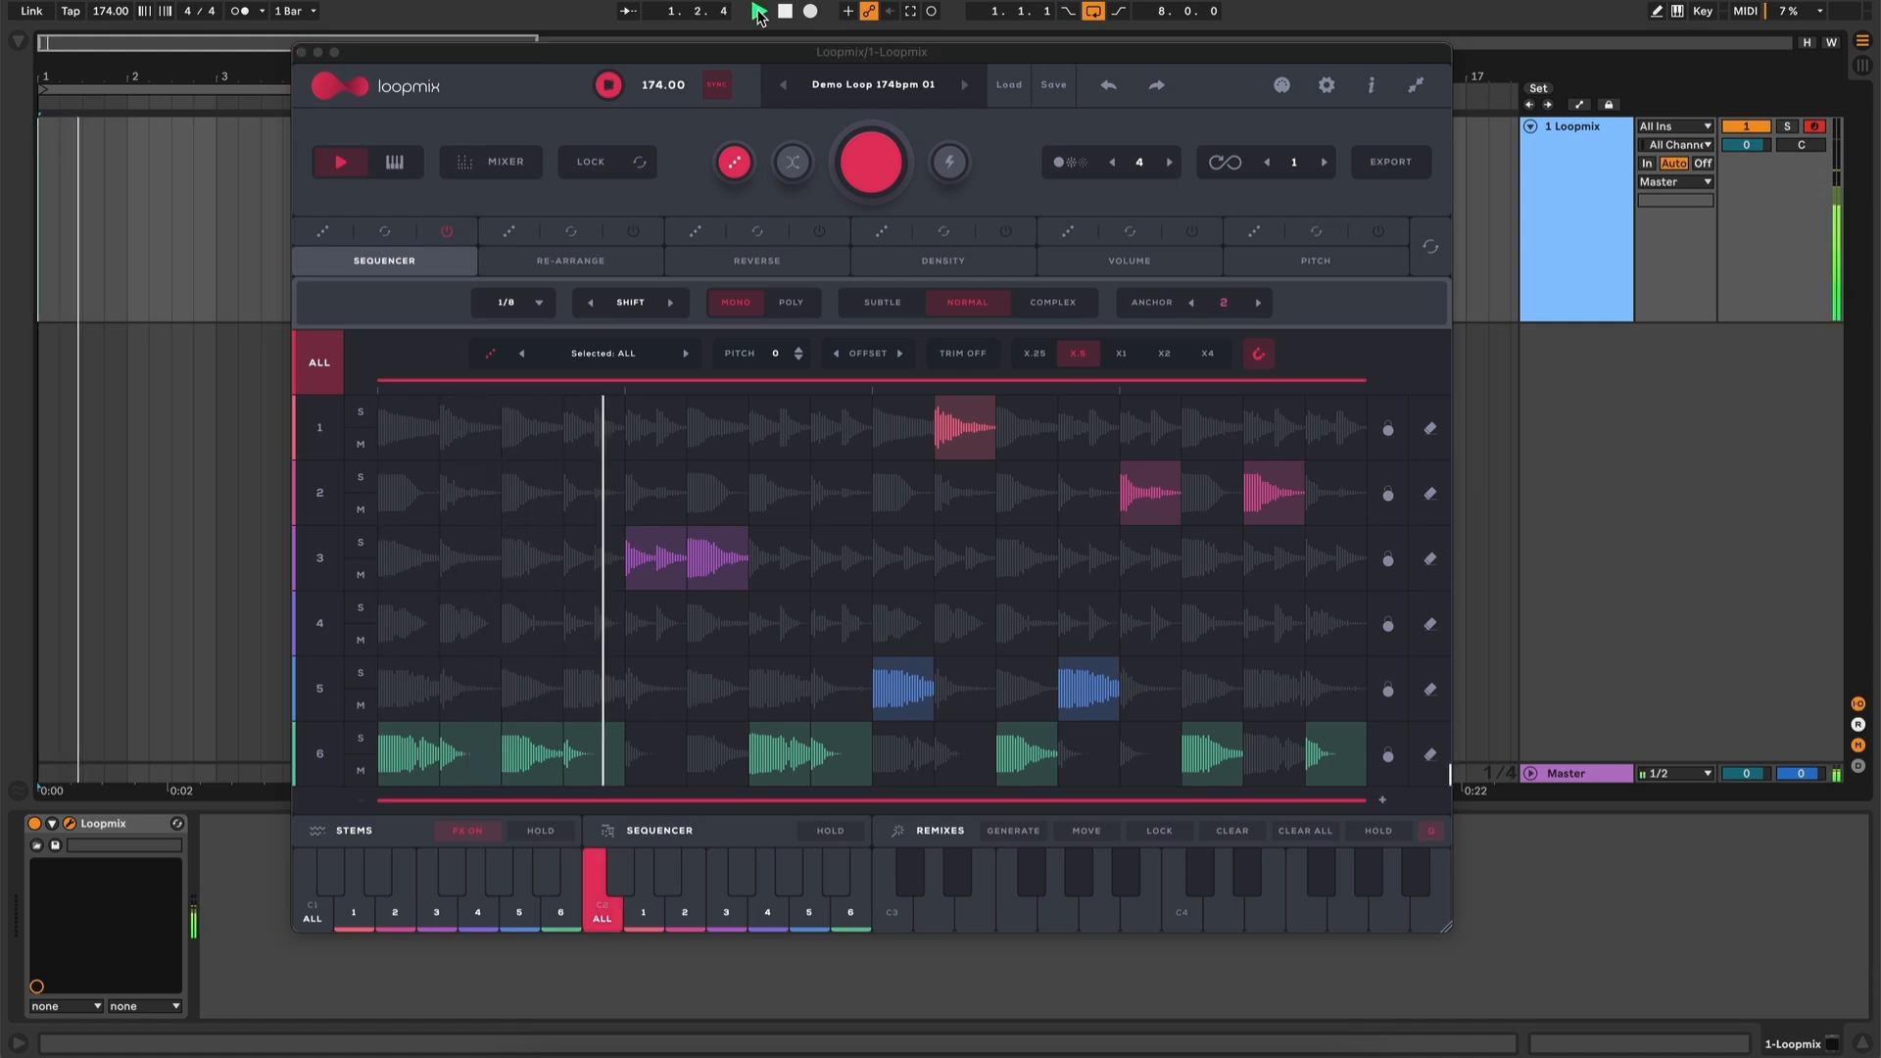
{"action": "left_click", "coordinate": [785, 11]}
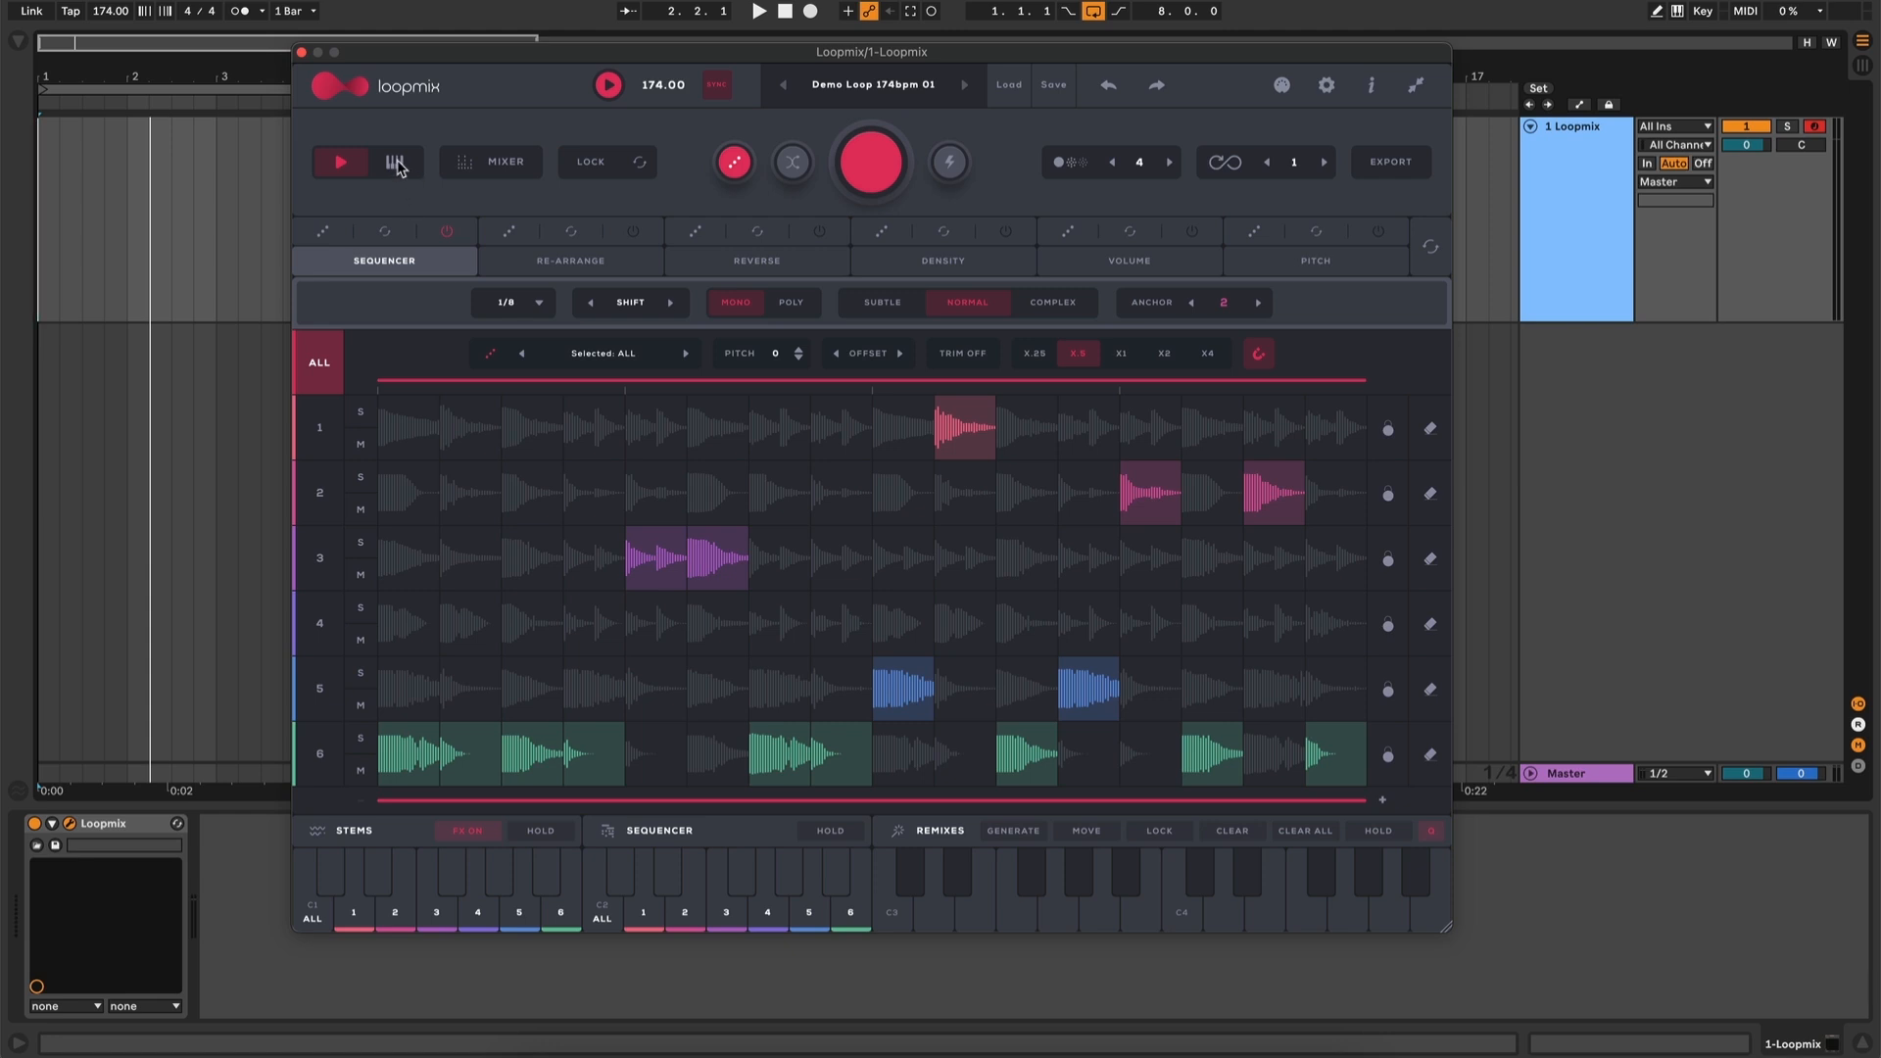
{"action": "left_click", "coordinate": [396, 164]}
Show the mixer and reset its channel levels
{"action": "left_click", "coordinate": [505, 166]}
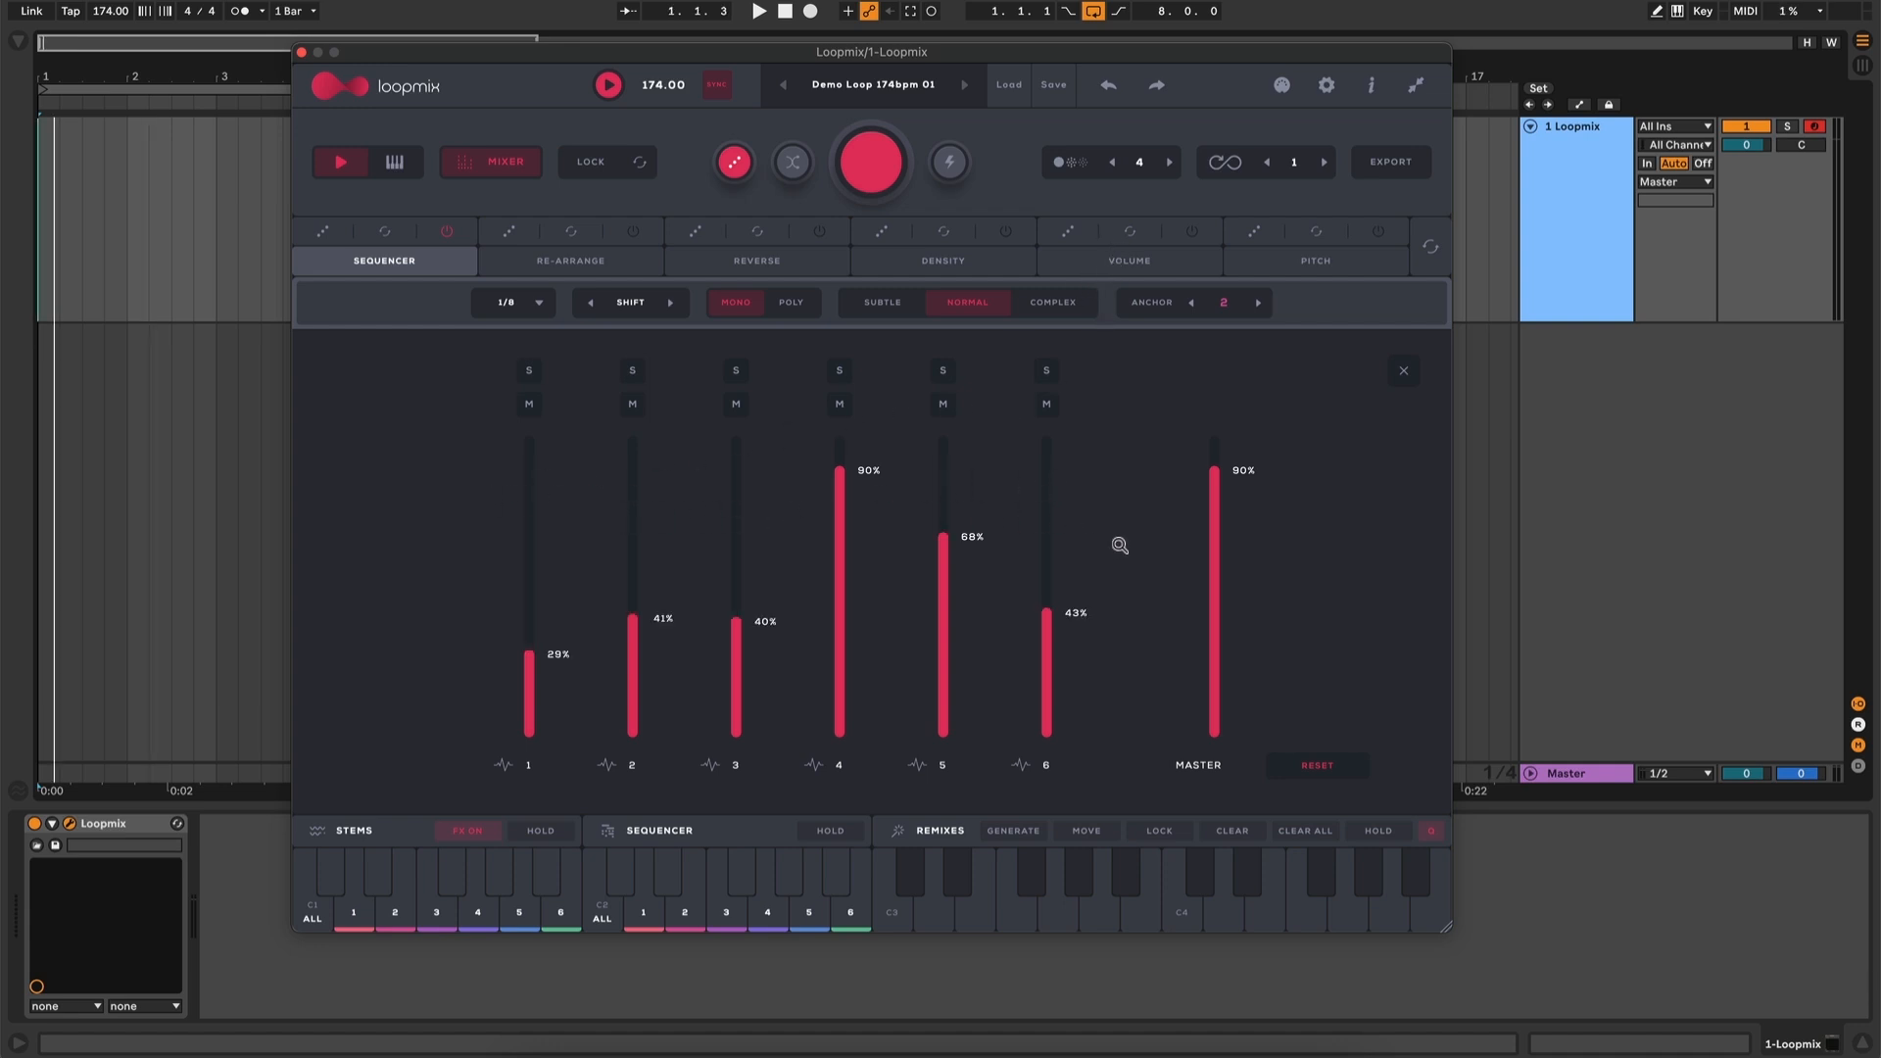
{"action": "left_click", "coordinate": [1332, 768]}
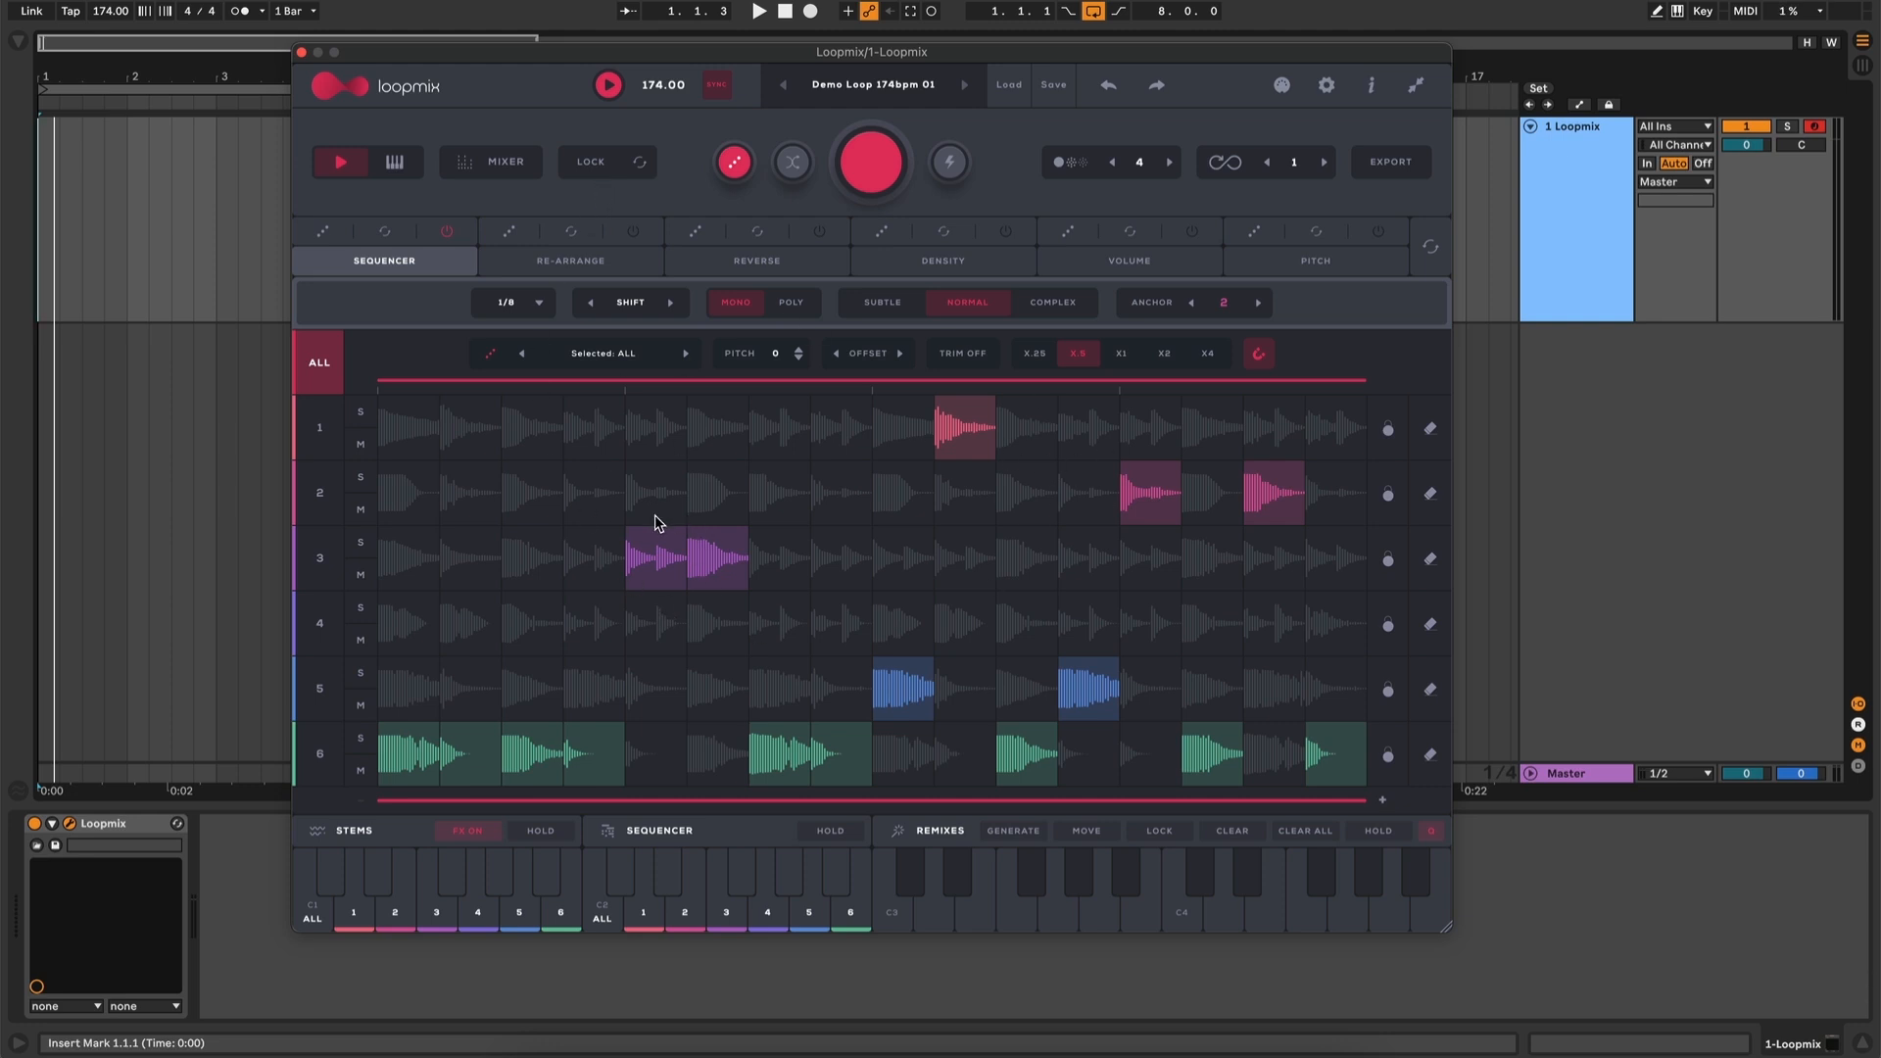
Enable Lock mode and lock the active tenth slice on track 1 and the active 13th and 15th slices on track 2
{"action": "left_click", "coordinate": [598, 165]}
{"action": "left_click", "coordinate": [967, 426]}
{"action": "left_click", "coordinate": [1150, 494]}
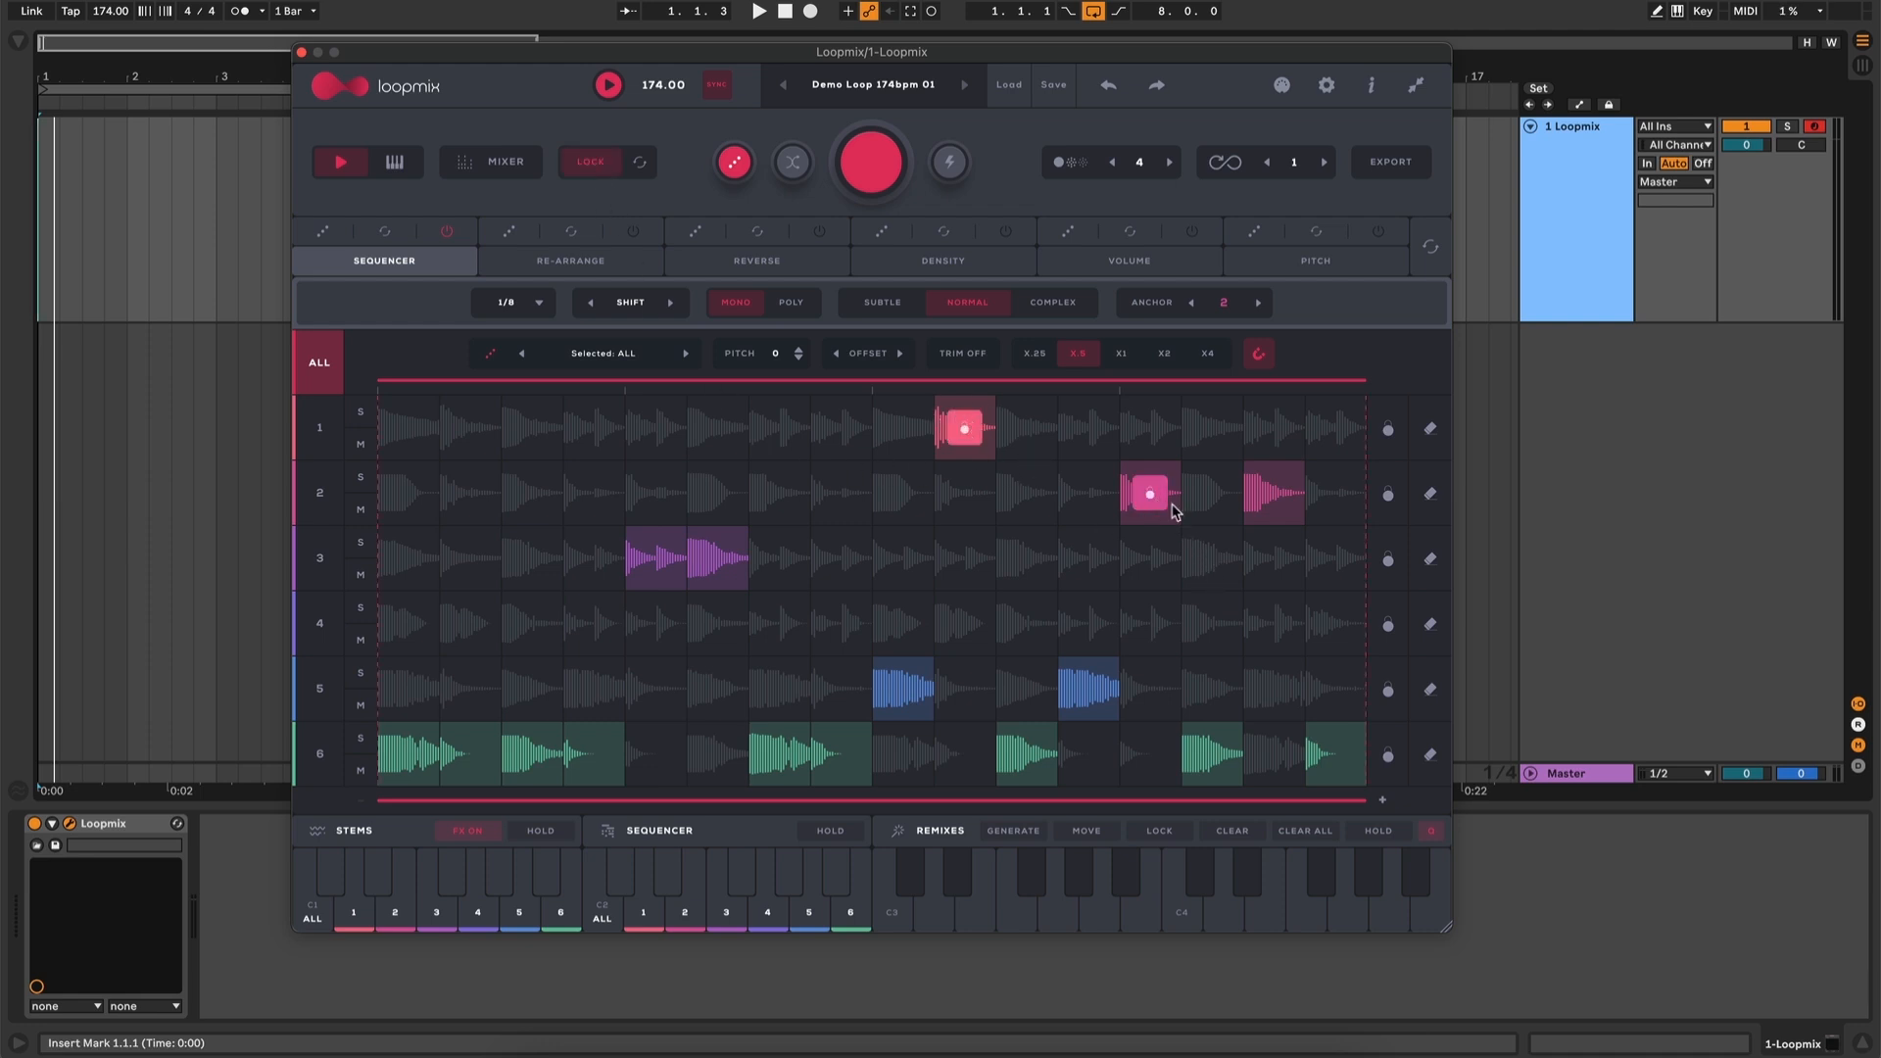
{"action": "left_click", "coordinate": [1272, 495]}
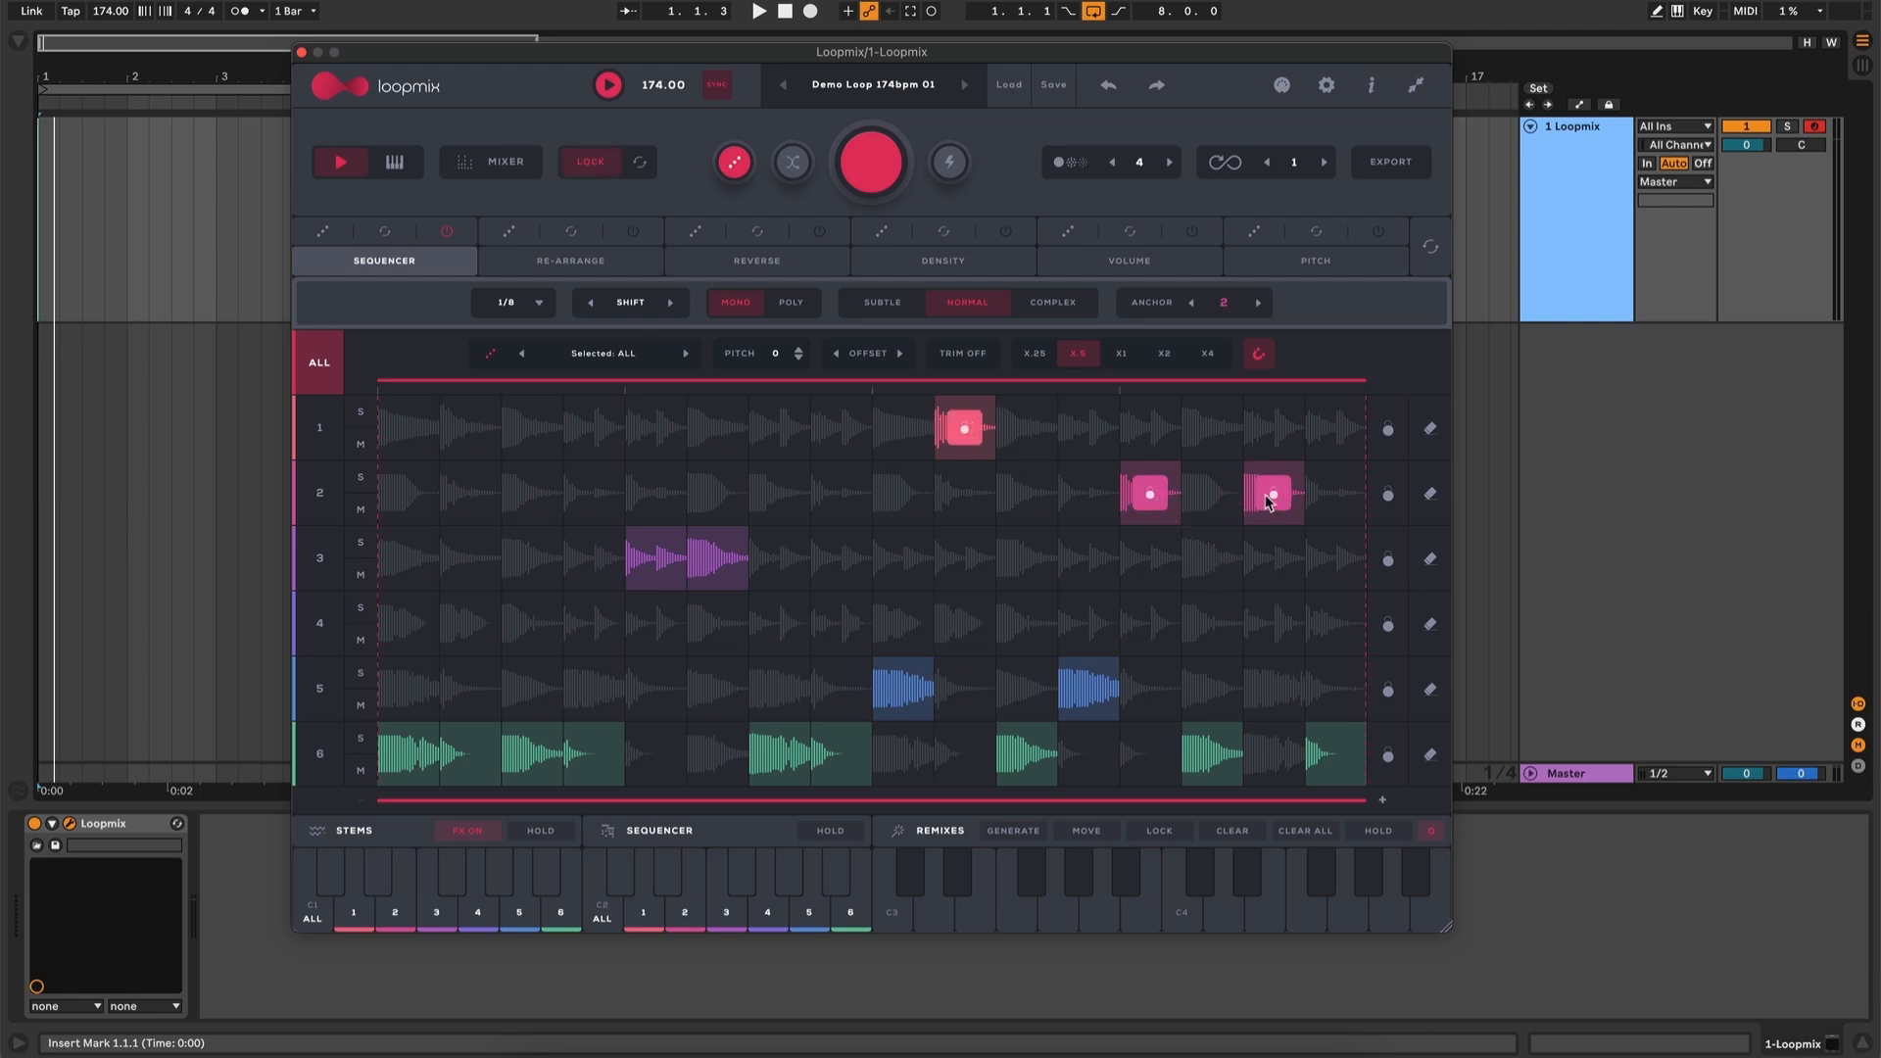
Randomize the sequence repeatedly around the three locked slices
{"action": "left_click", "coordinate": [872, 162]}
{"action": "left_click", "coordinate": [872, 161]}
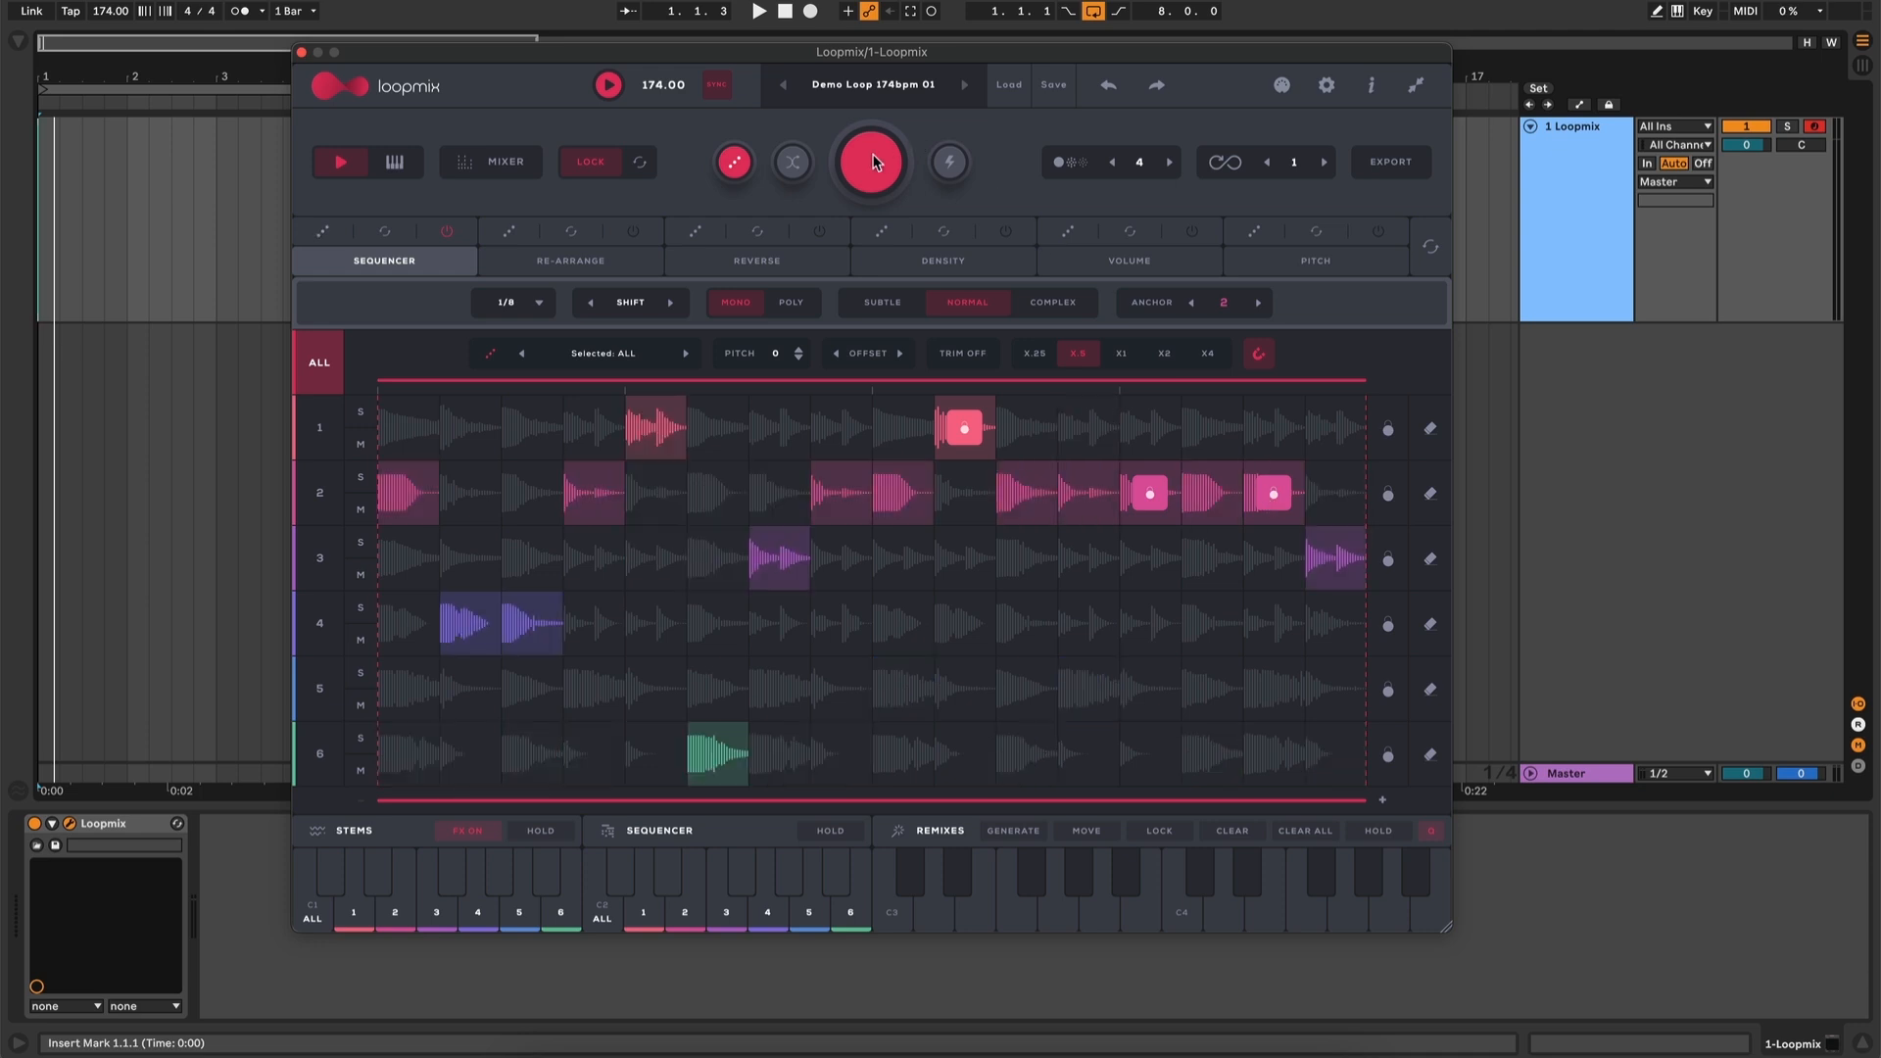
{"action": "left_click", "coordinate": [872, 161]}
{"action": "left_click", "coordinate": [872, 161]}
{"action": "left_click", "coordinate": [872, 162]}
{"action": "left_click", "coordinate": [872, 161]}
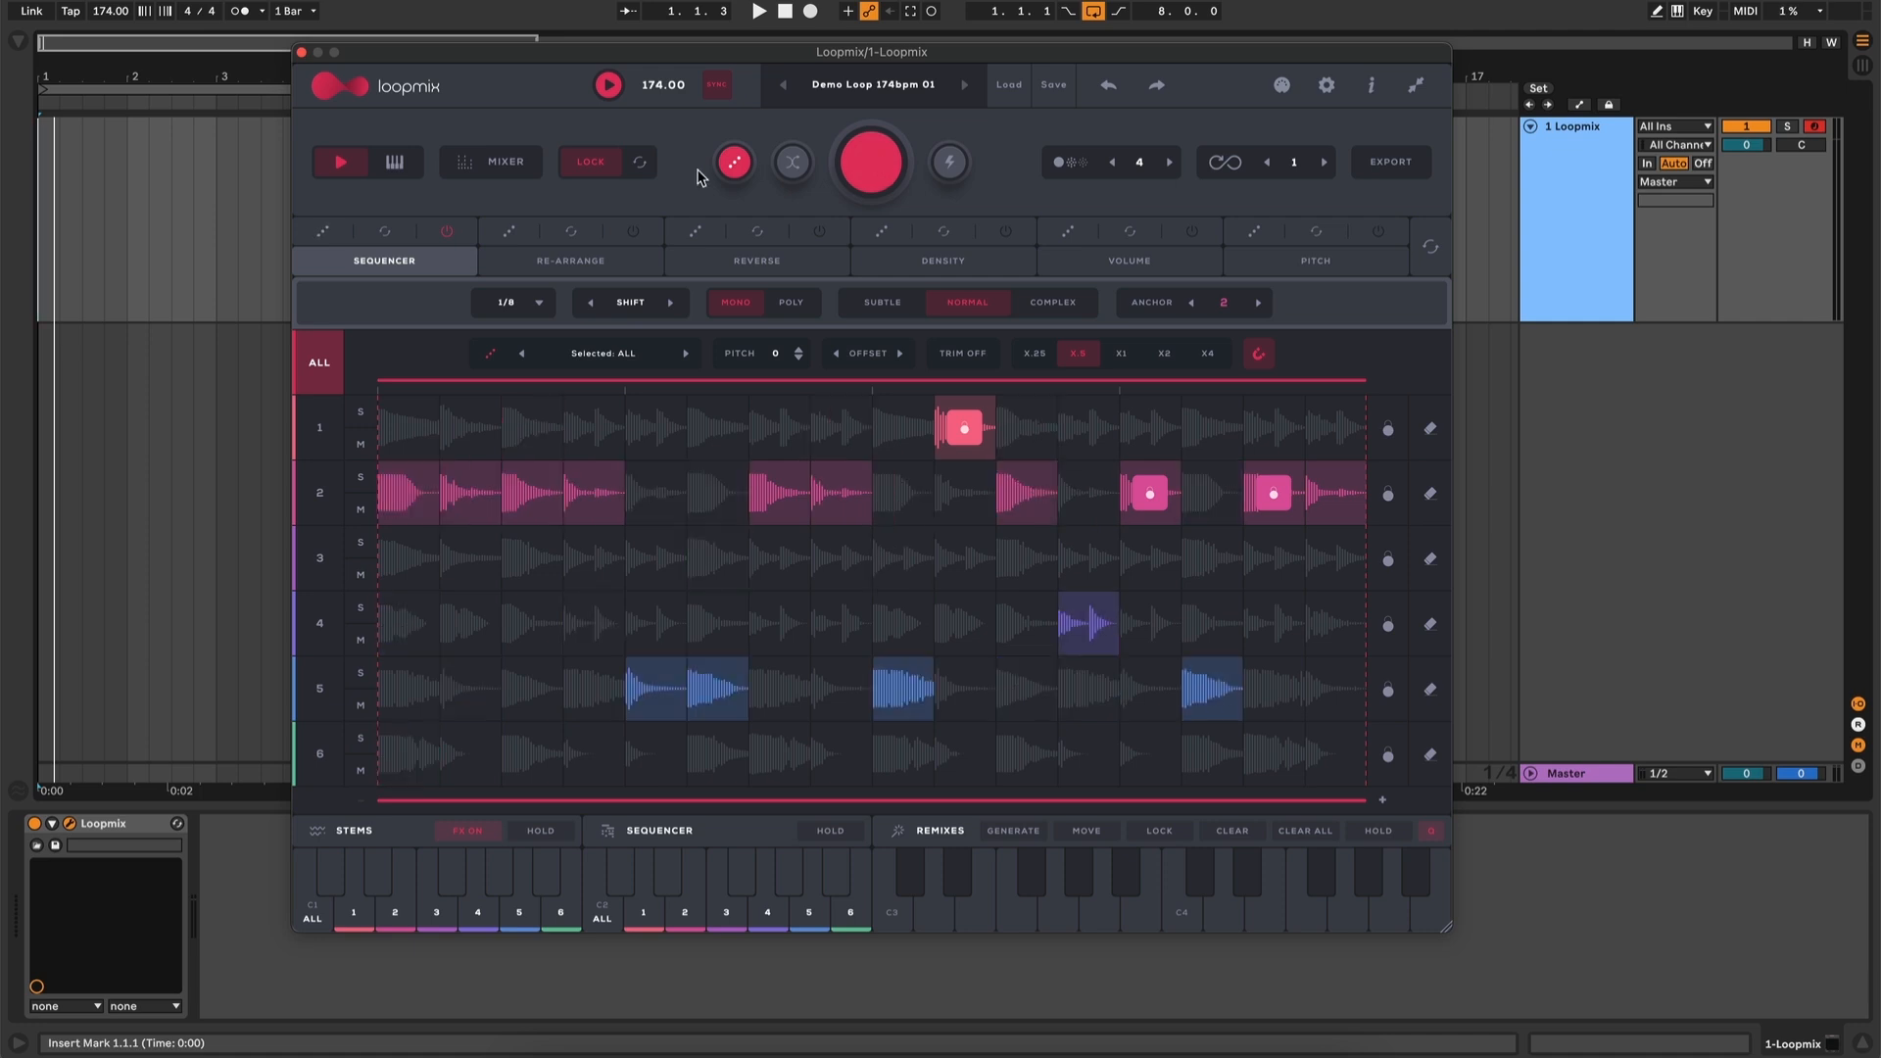
Lock the seventh and eighth slices on track 2 as well
{"action": "left_click", "coordinate": [775, 500]}
{"action": "left_click", "coordinate": [841, 502]}
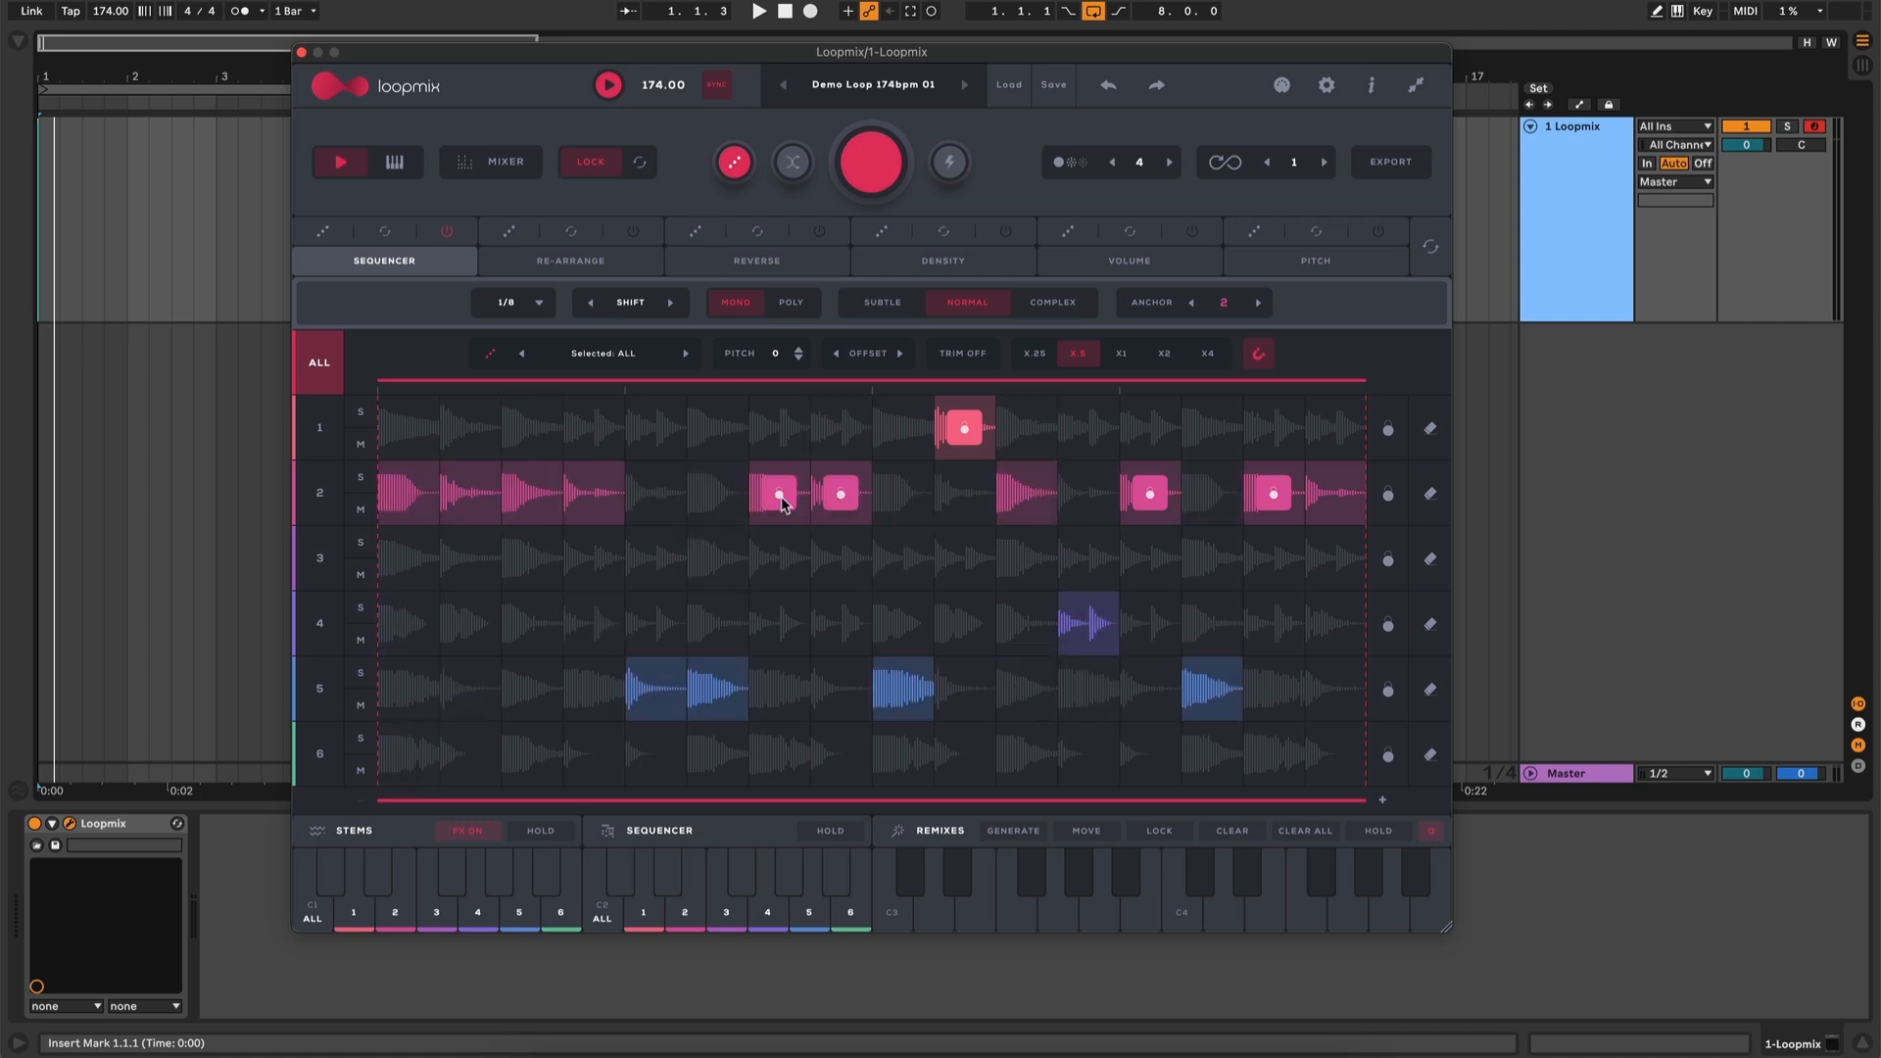
Unlock the seventh and eighth slices on track 2 and turn off Lock mode
{"action": "left_click", "coordinate": [781, 502]}
{"action": "left_click", "coordinate": [840, 494]}
{"action": "left_click", "coordinate": [607, 163]}
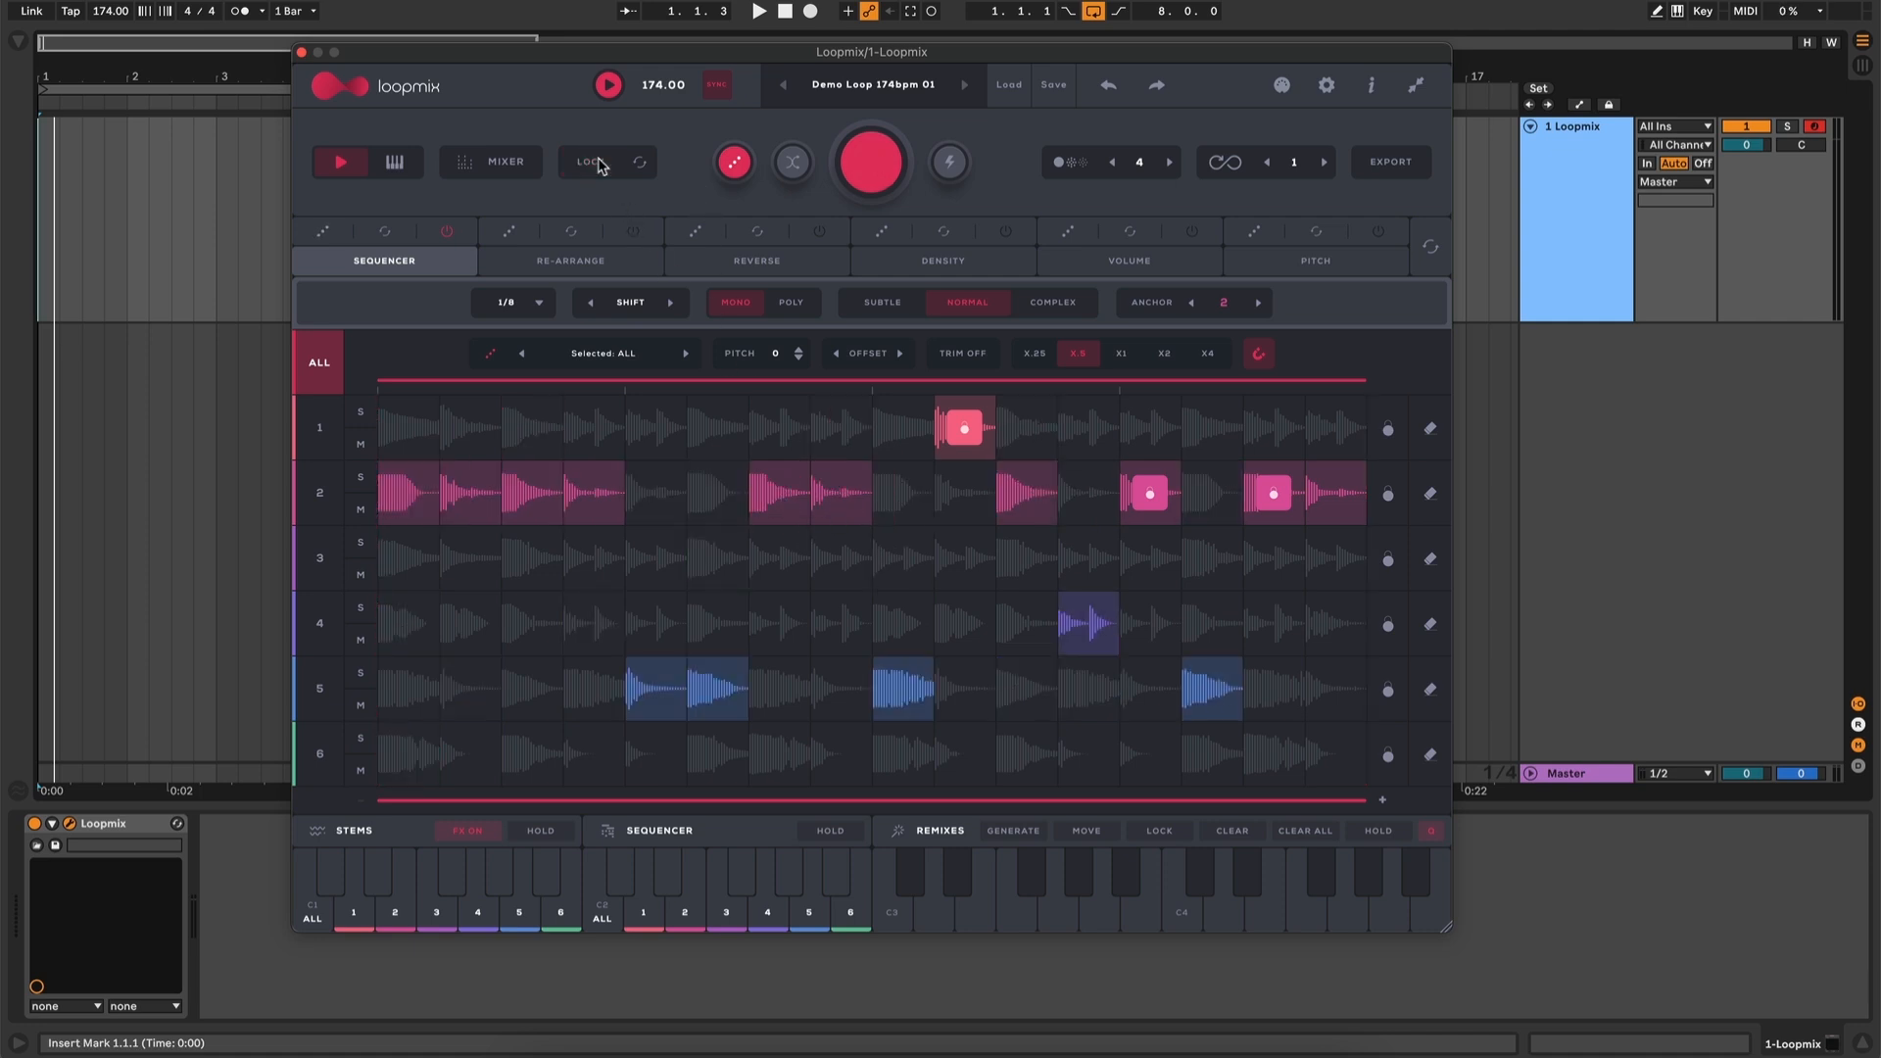
Toggle the locks of the seventh and eighth slices on track 2 outside Lock mode, and clear all slice locks
{"action": "left_click", "coordinate": [774, 489]}
{"action": "left_click", "coordinate": [829, 493]}
{"action": "left_click", "coordinate": [777, 490]}
{"action": "left_click", "coordinate": [839, 491]}
{"action": "left_click", "coordinate": [794, 498]}
{"action": "left_click", "coordinate": [846, 498]}
{"action": "left_click", "coordinate": [761, 502]}
{"action": "left_click", "coordinate": [824, 504]}
{"action": "left_click", "coordinate": [641, 166]}
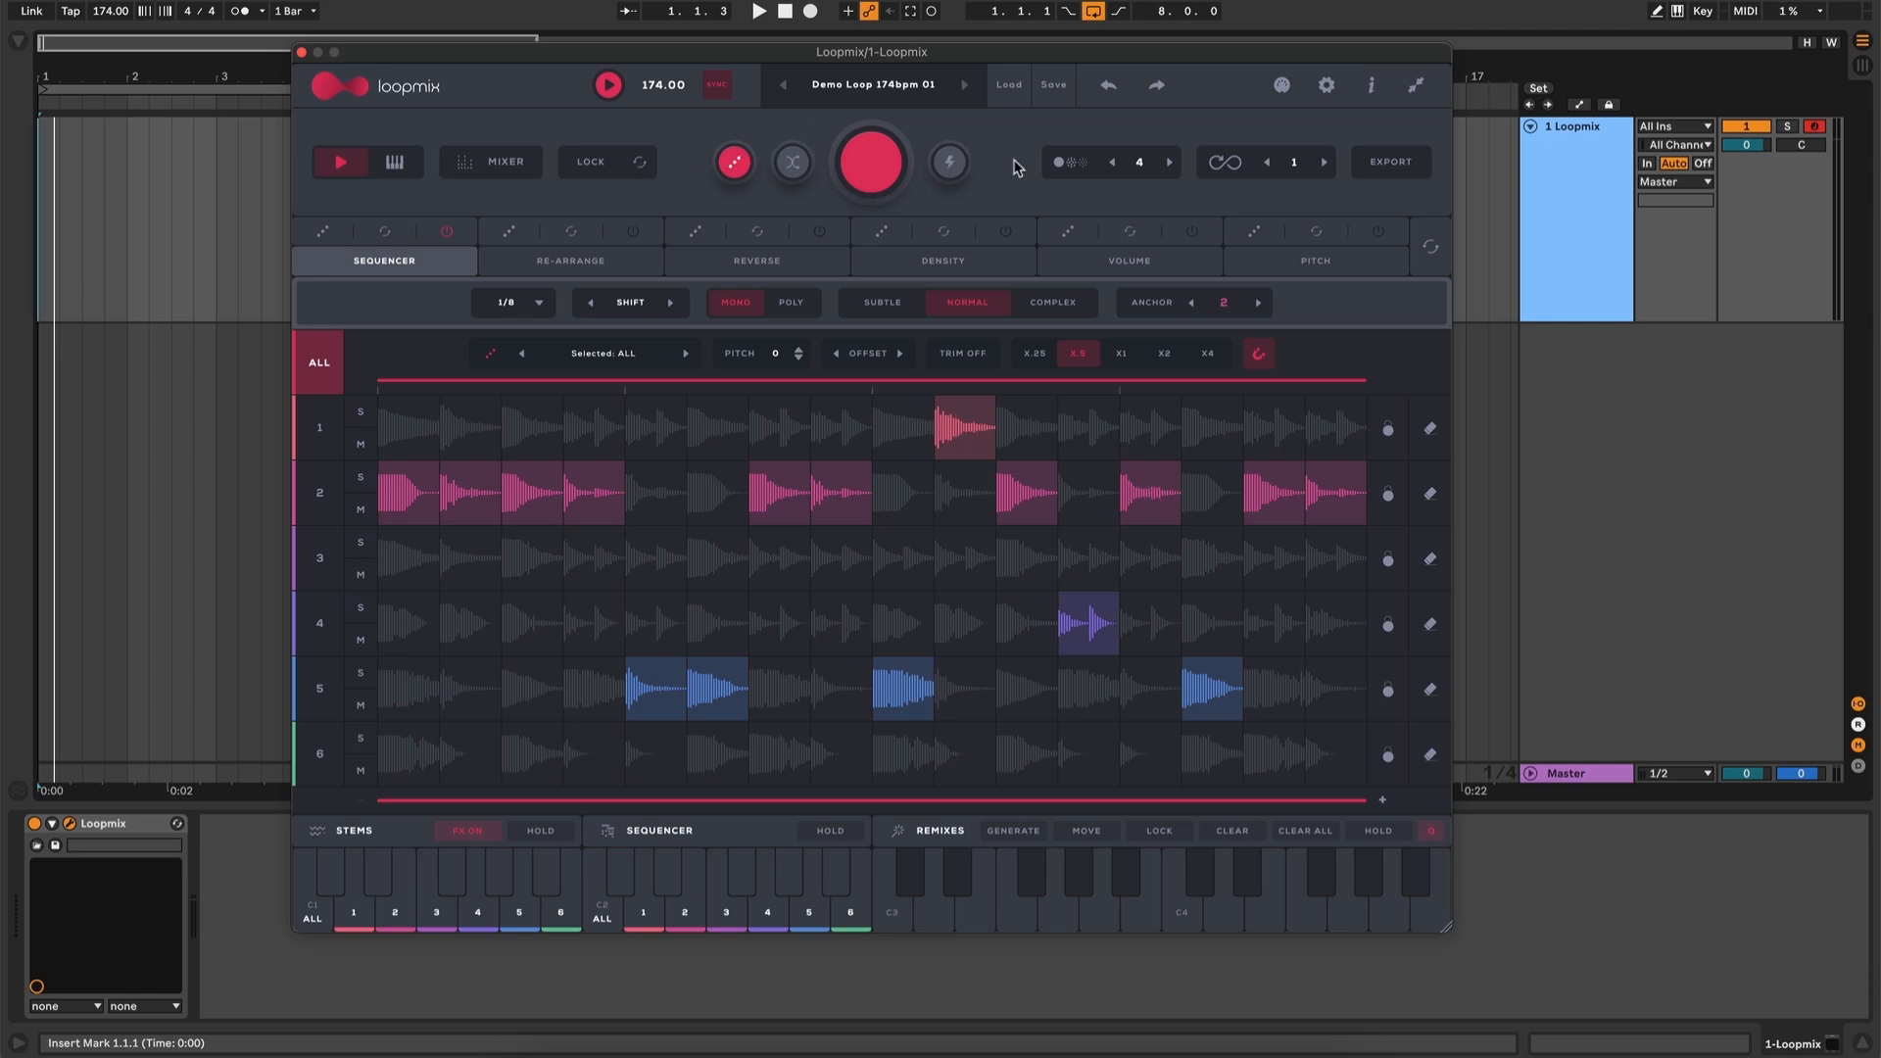
Randomize the sequence, toggle the Re-arrange, Reverse and Density modules, and randomize again
{"action": "left_click", "coordinate": [870, 157]}
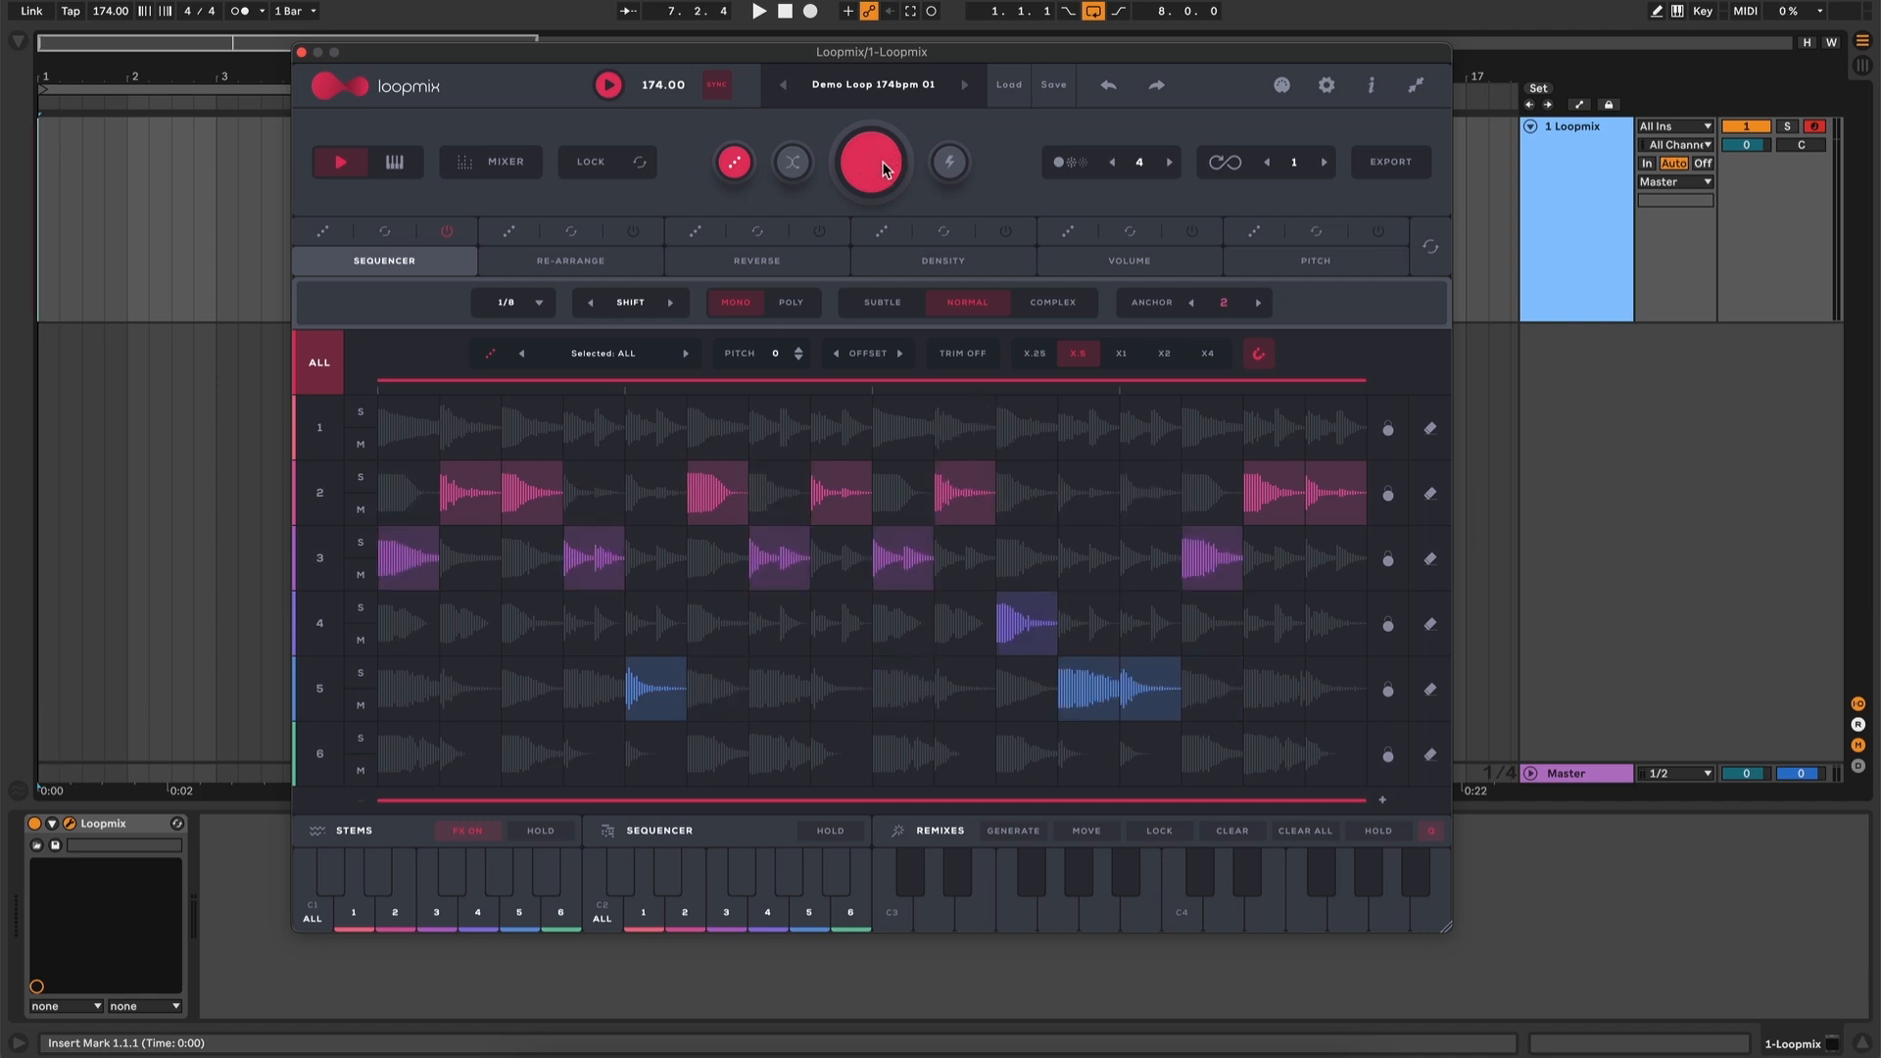
{"action": "left_click", "coordinate": [633, 232]}
{"action": "left_click", "coordinate": [819, 231]}
{"action": "left_click", "coordinate": [1007, 232]}
{"action": "left_click", "coordinate": [875, 164]}
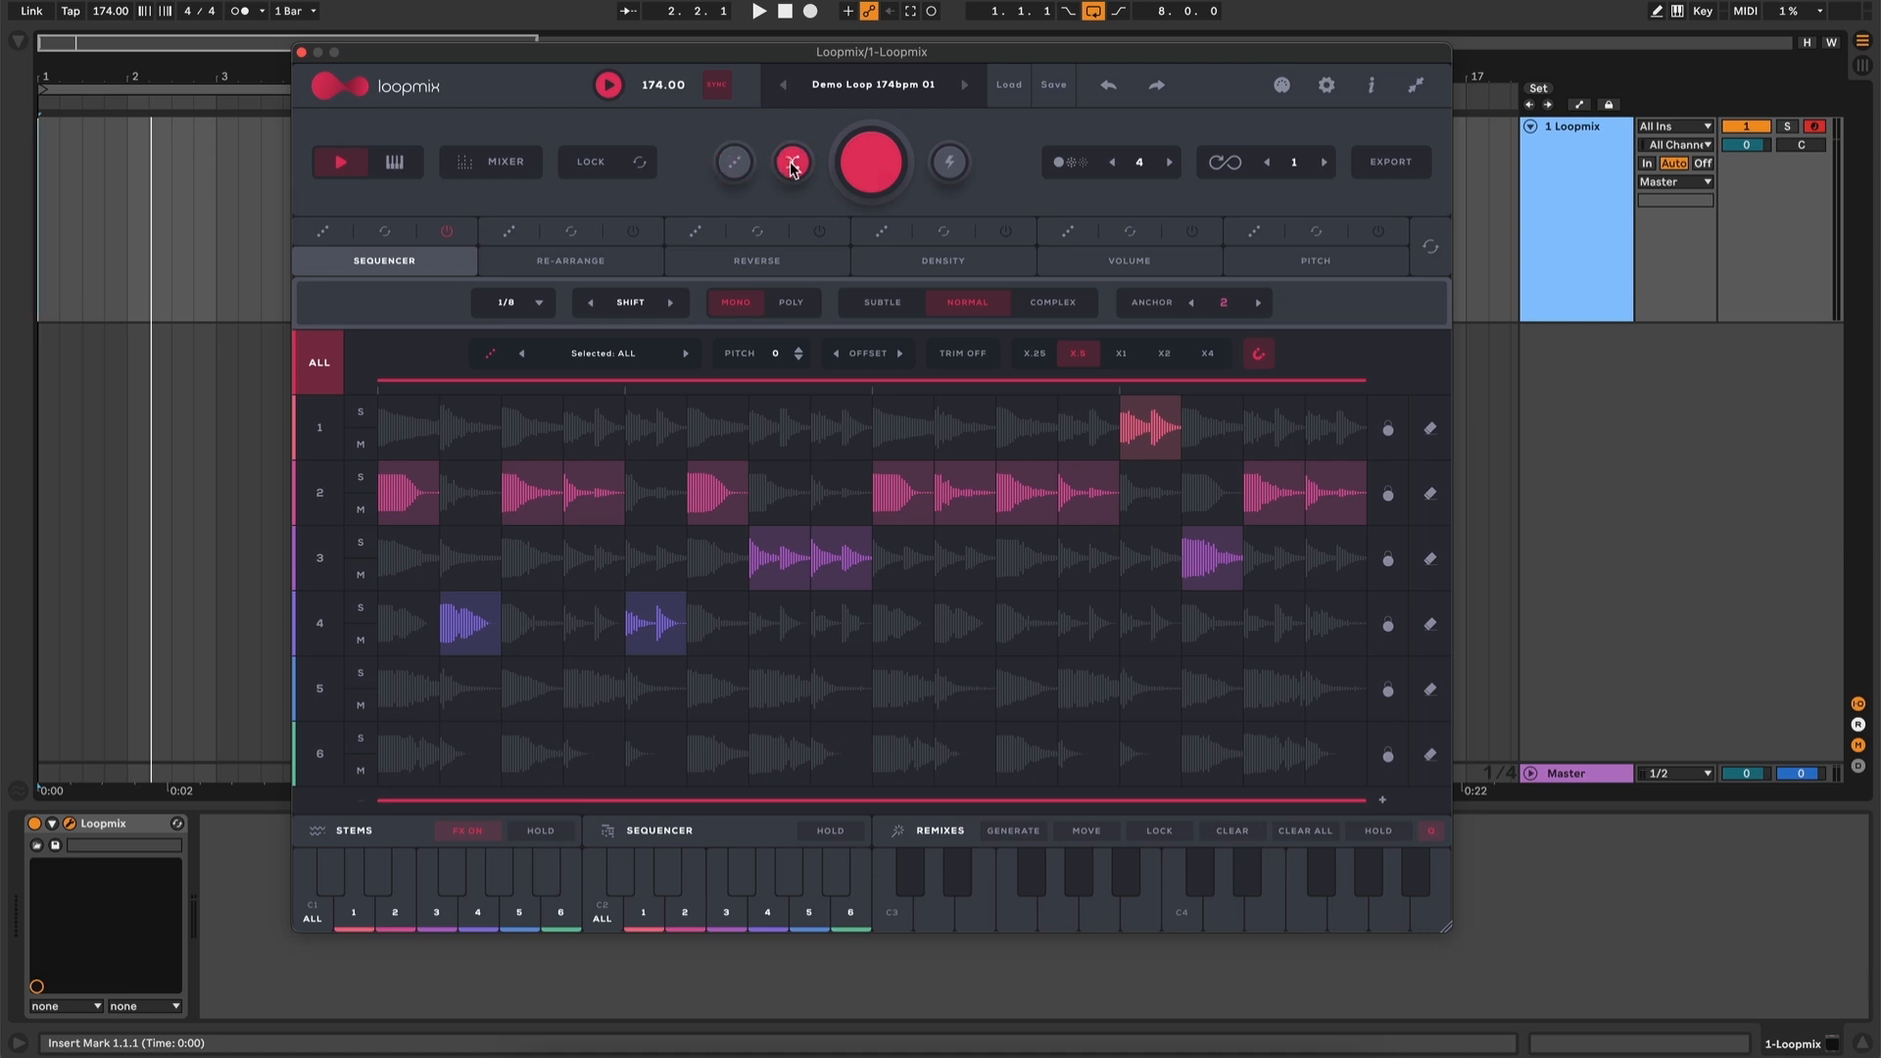
Shuffle the existing sequence in shuffle mode, during playback and again with playback stopped
{"action": "left_click", "coordinate": [872, 157]}
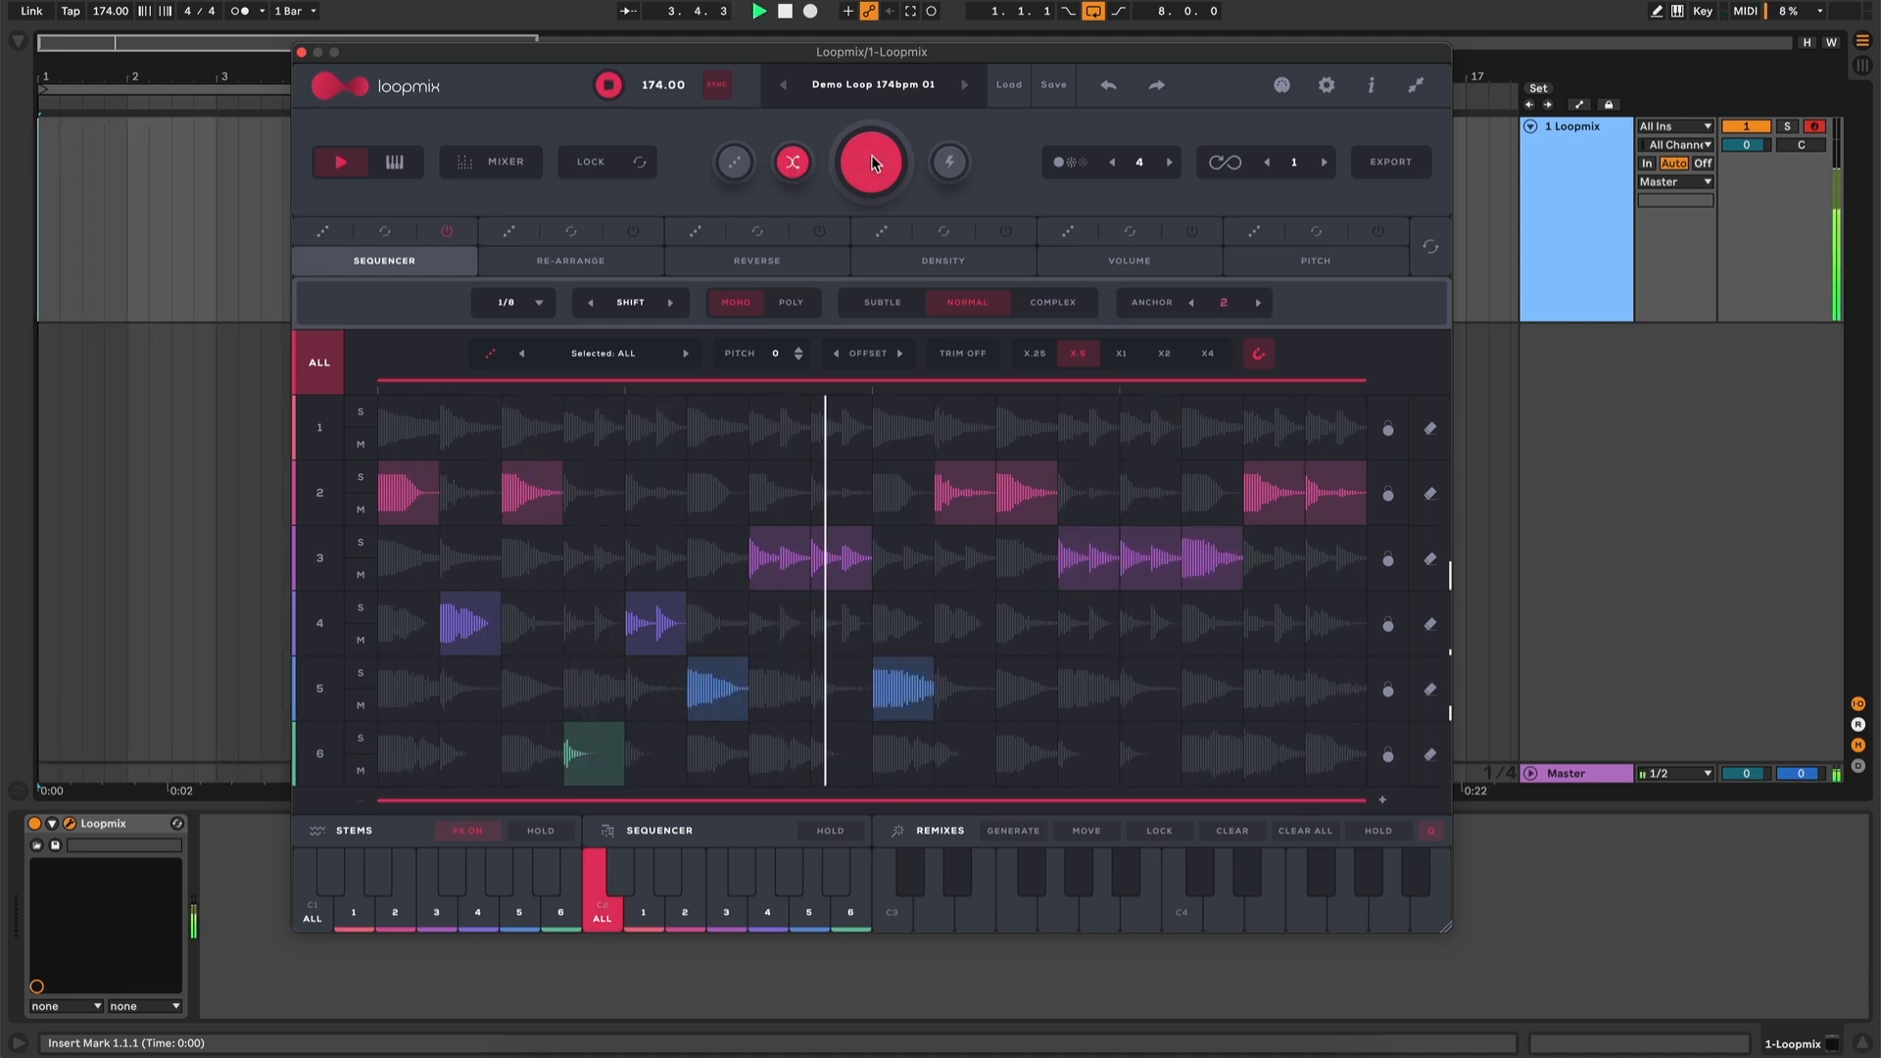
{"action": "key", "text": "space"}
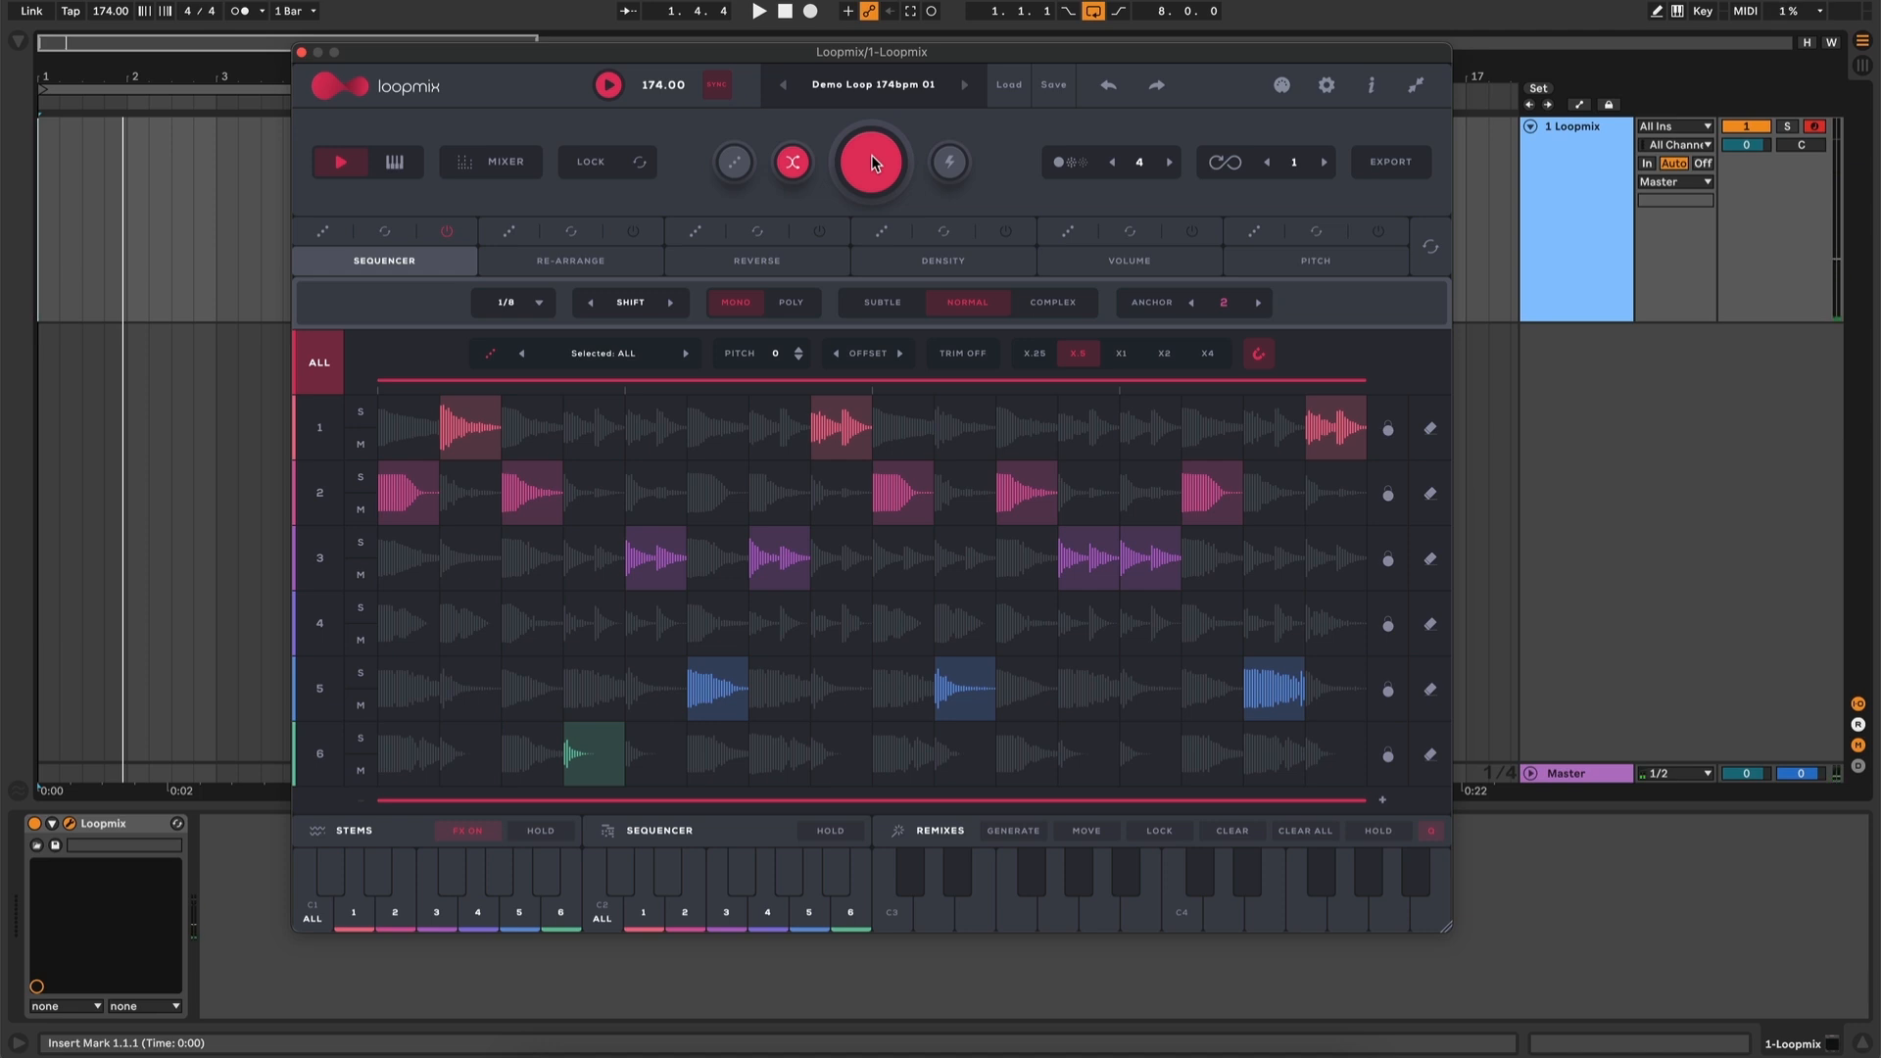
{"action": "left_click", "coordinate": [871, 162]}
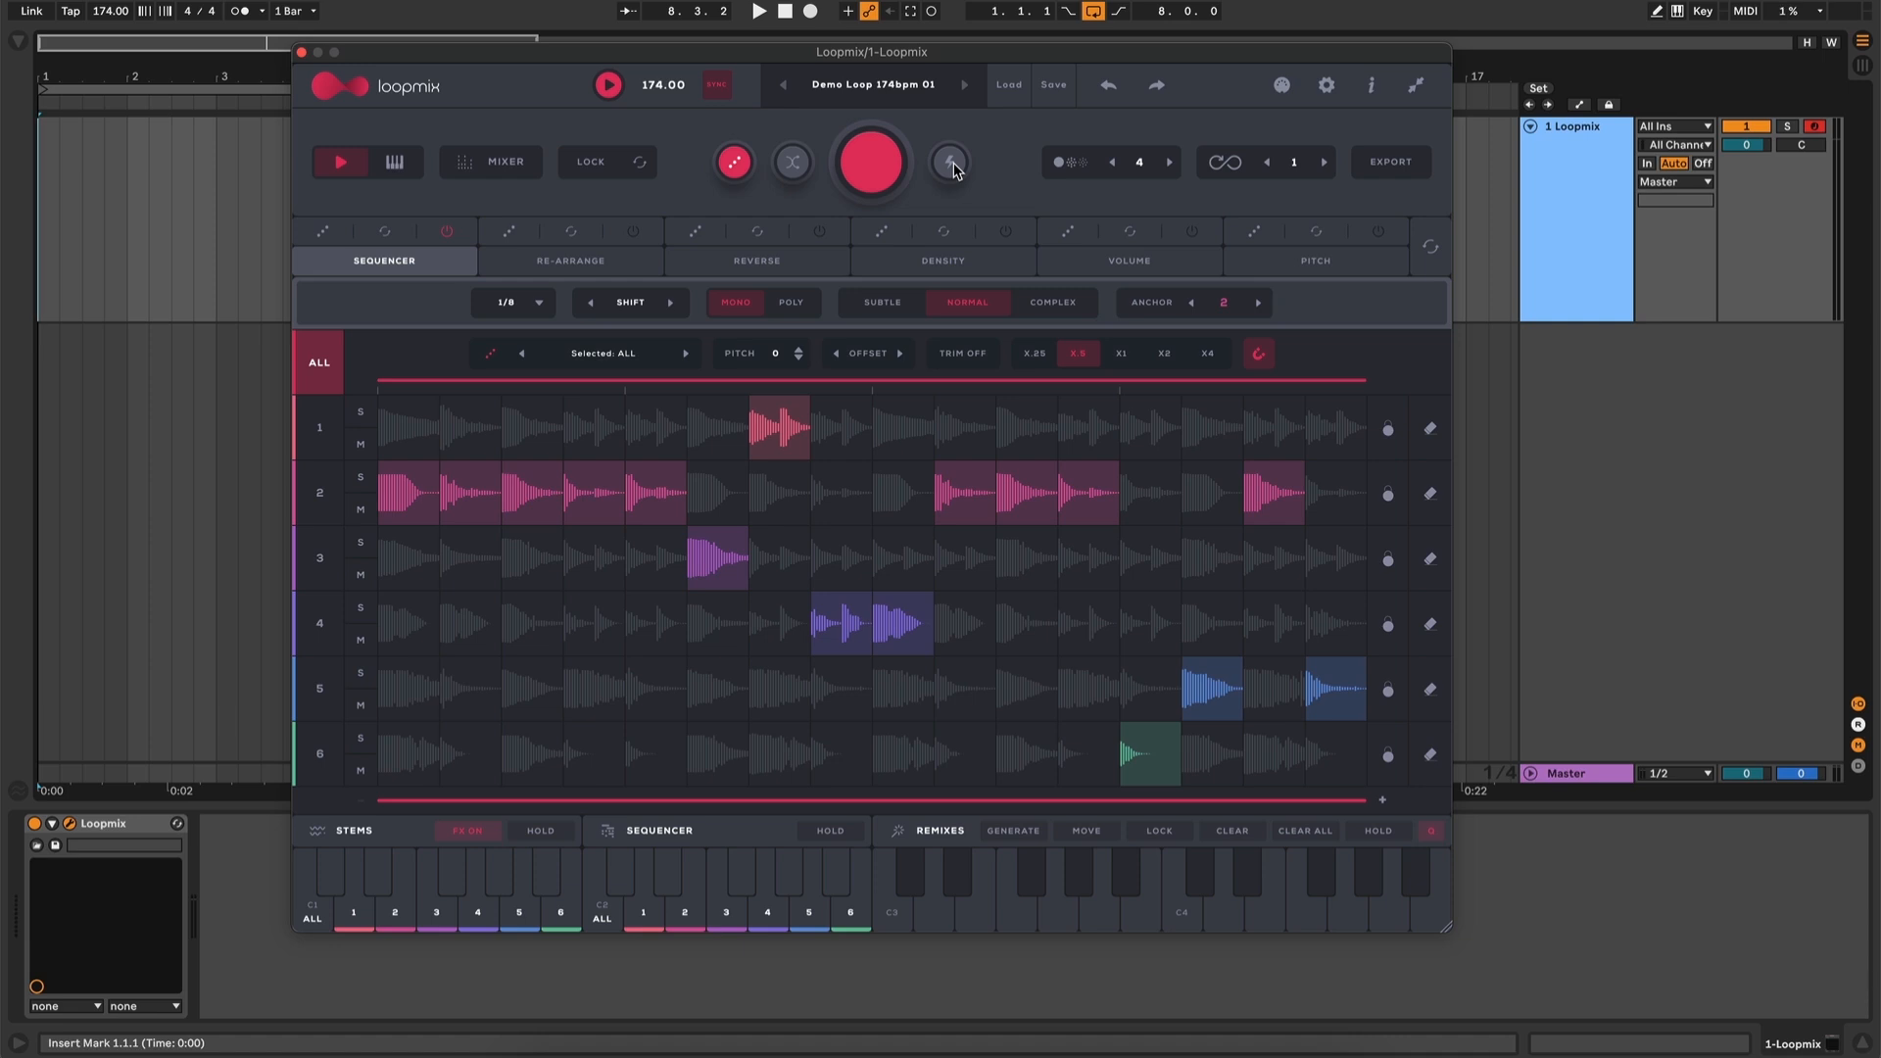
Enable the Density, Reverse and Re-arrange modules and start playback
{"action": "left_click", "coordinate": [1006, 231]}
{"action": "left_click", "coordinate": [820, 232]}
{"action": "left_click", "coordinate": [635, 232]}
{"action": "key", "text": "space"}
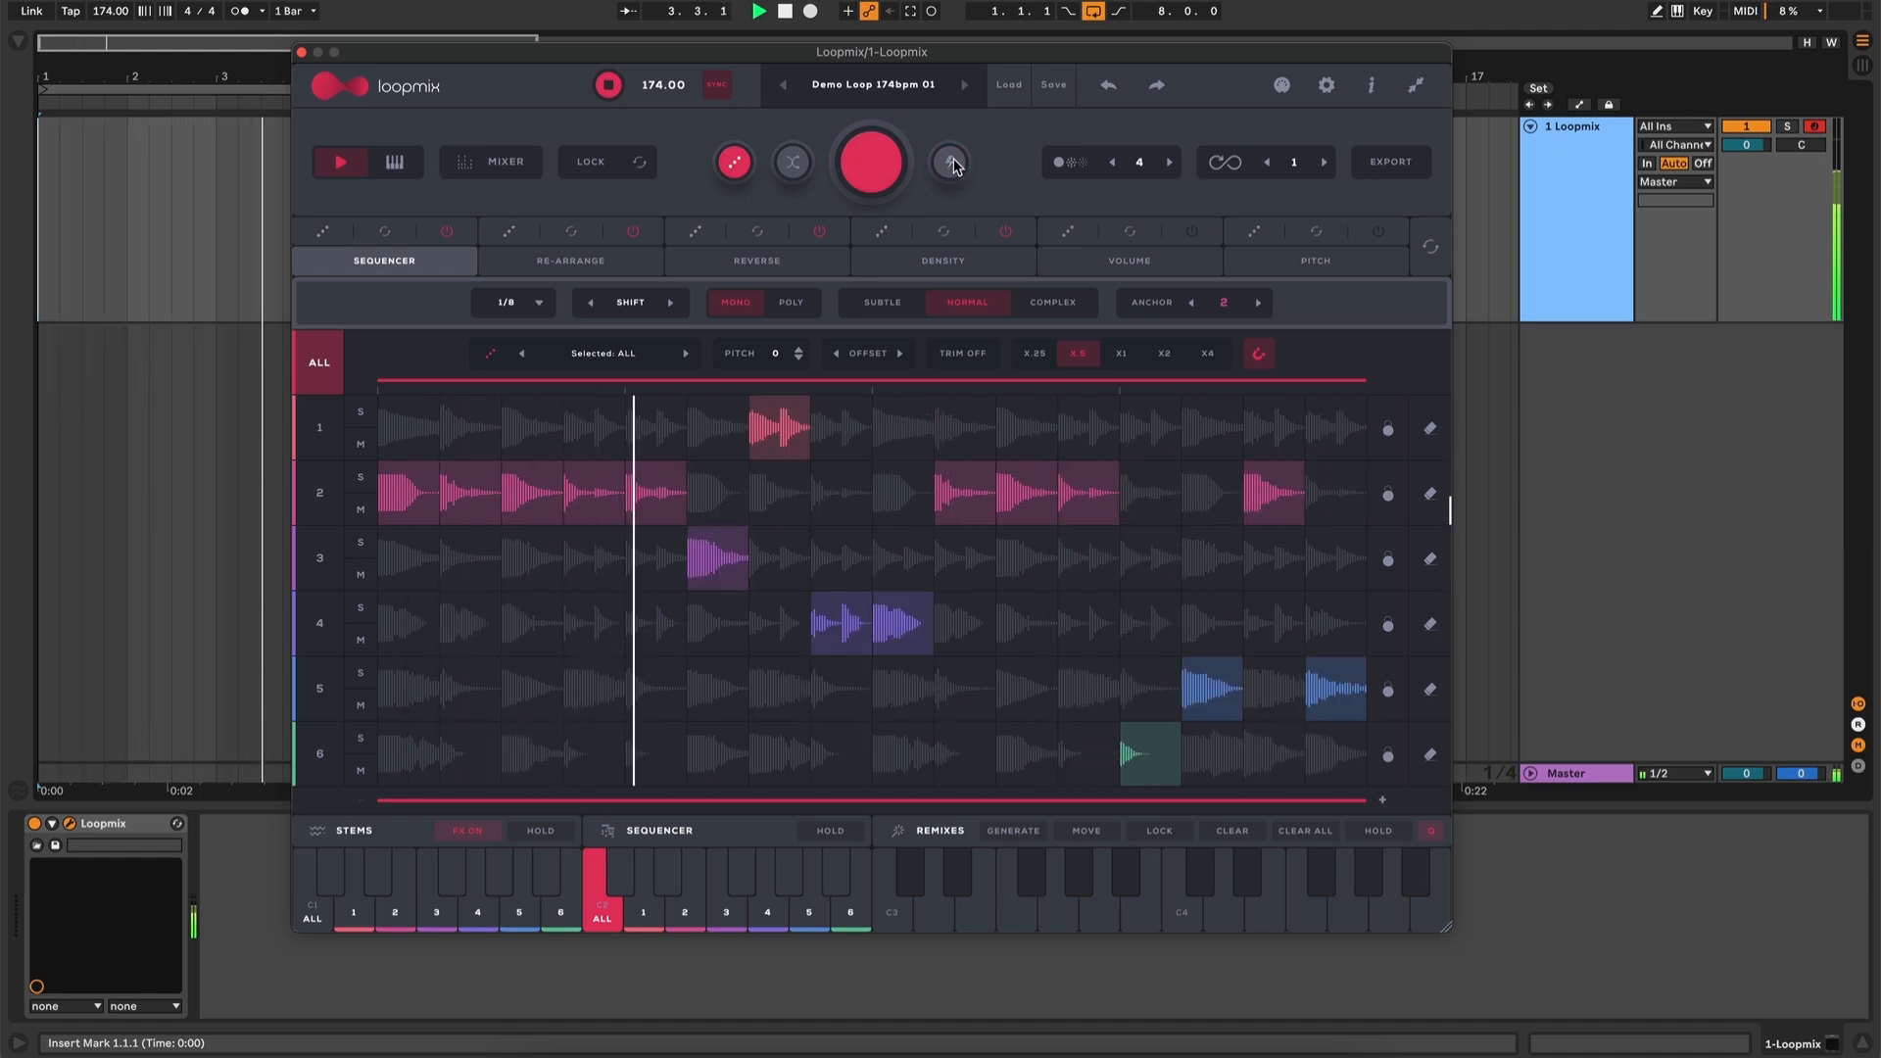
Switch the temporary instant remix on and off twice while the loop plays
{"action": "left_click", "coordinate": [951, 164]}
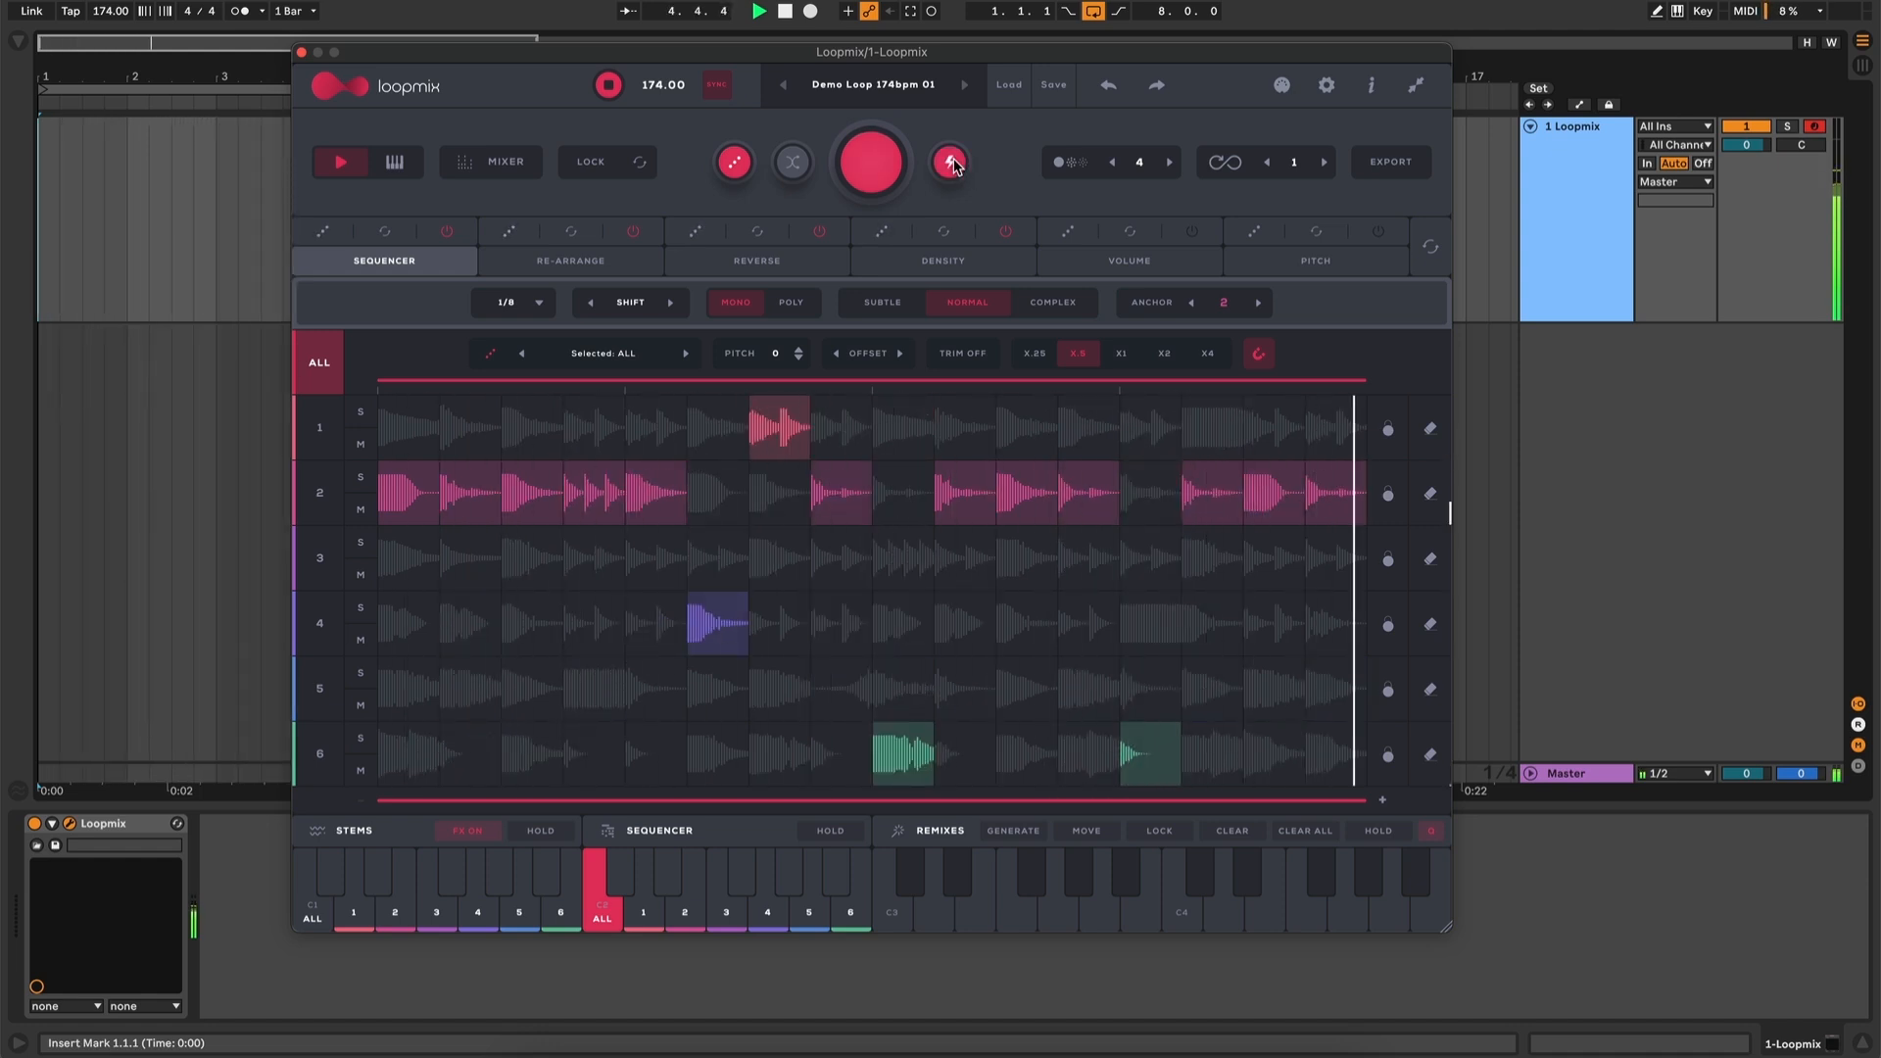
{"action": "left_click", "coordinate": [952, 163]}
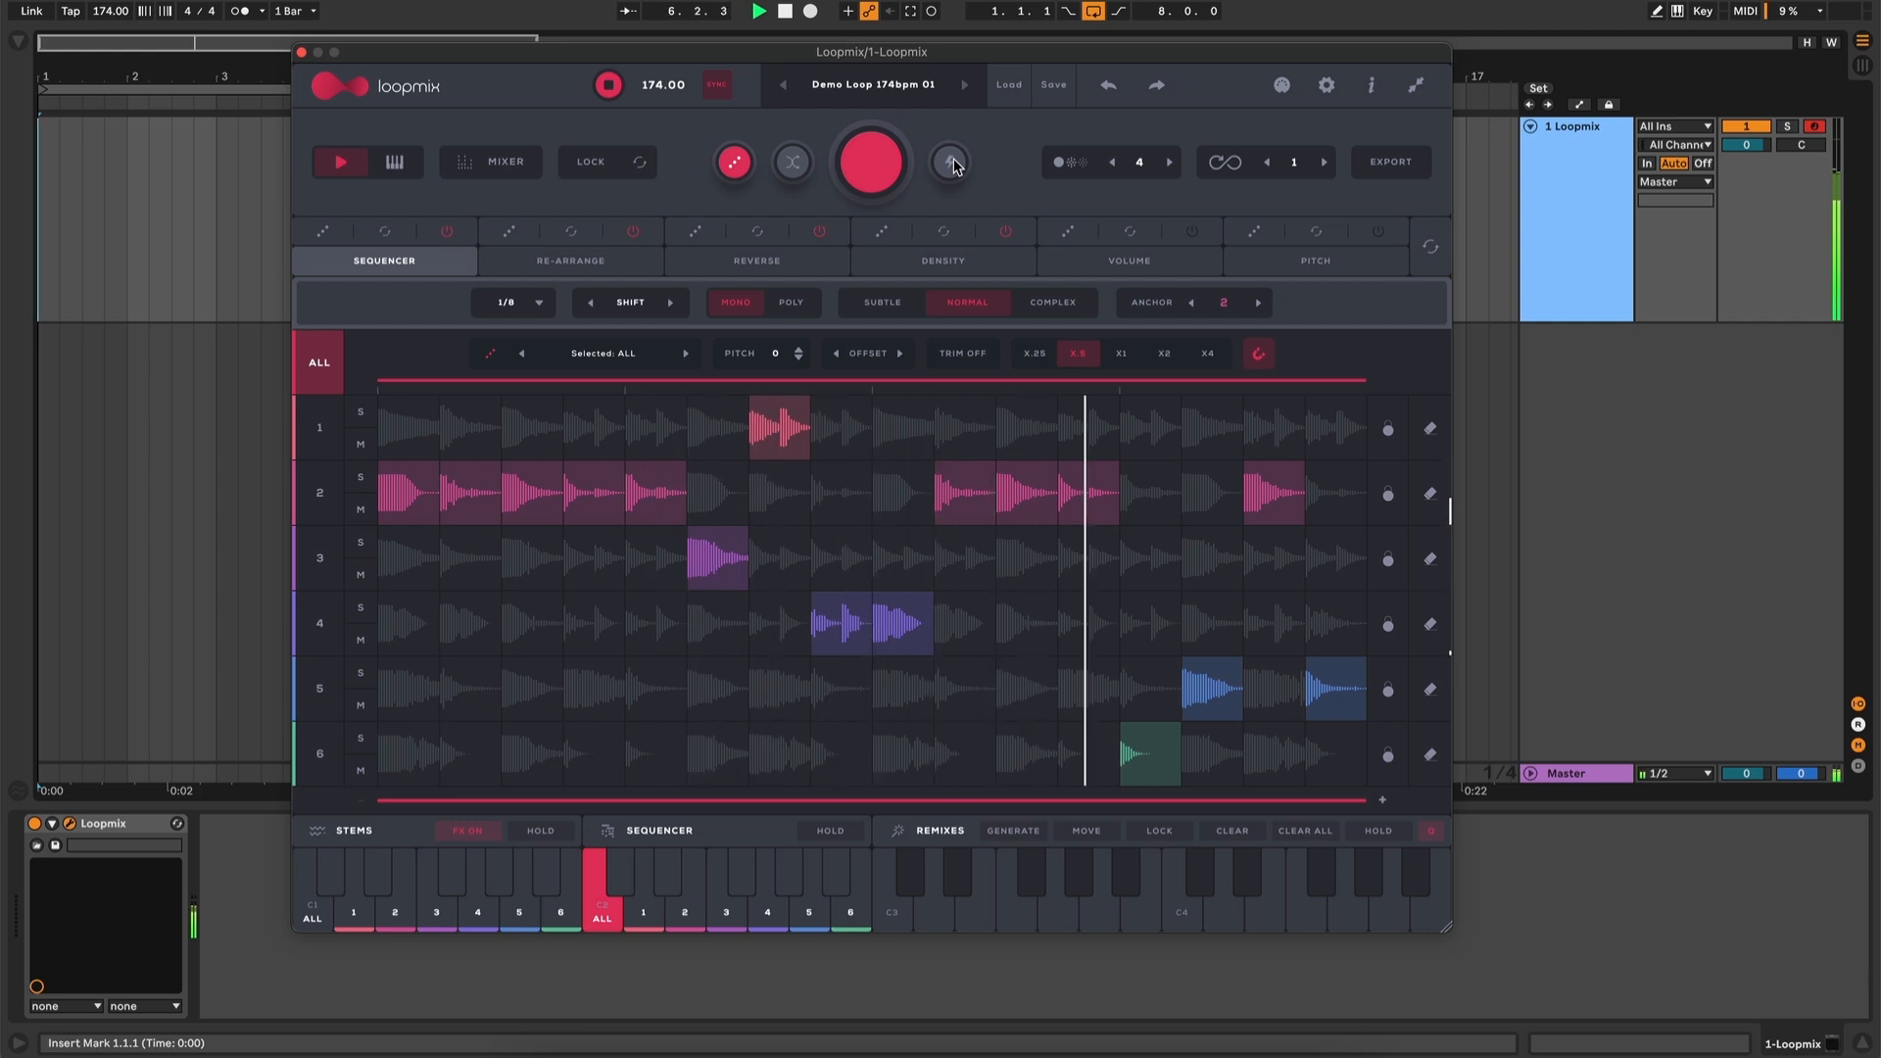
{"action": "left_click", "coordinate": [952, 164]}
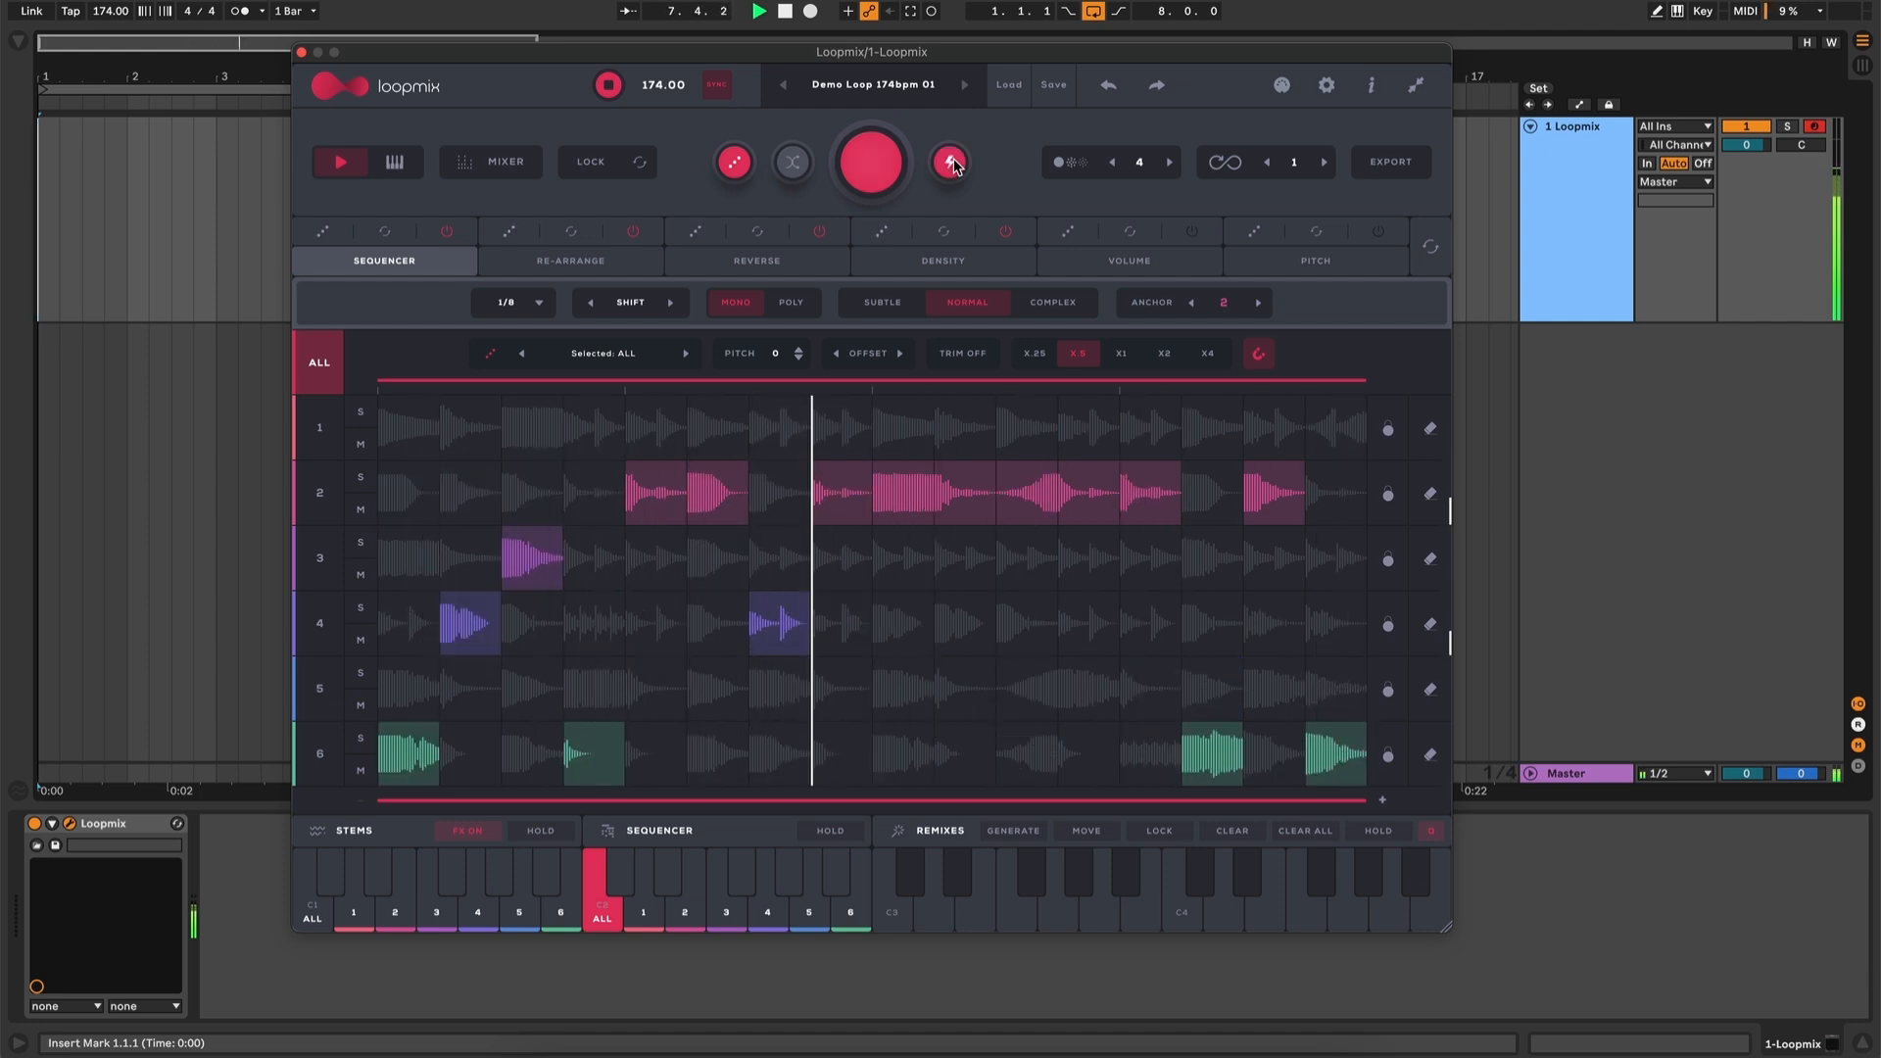
{"action": "left_click", "coordinate": [952, 164]}
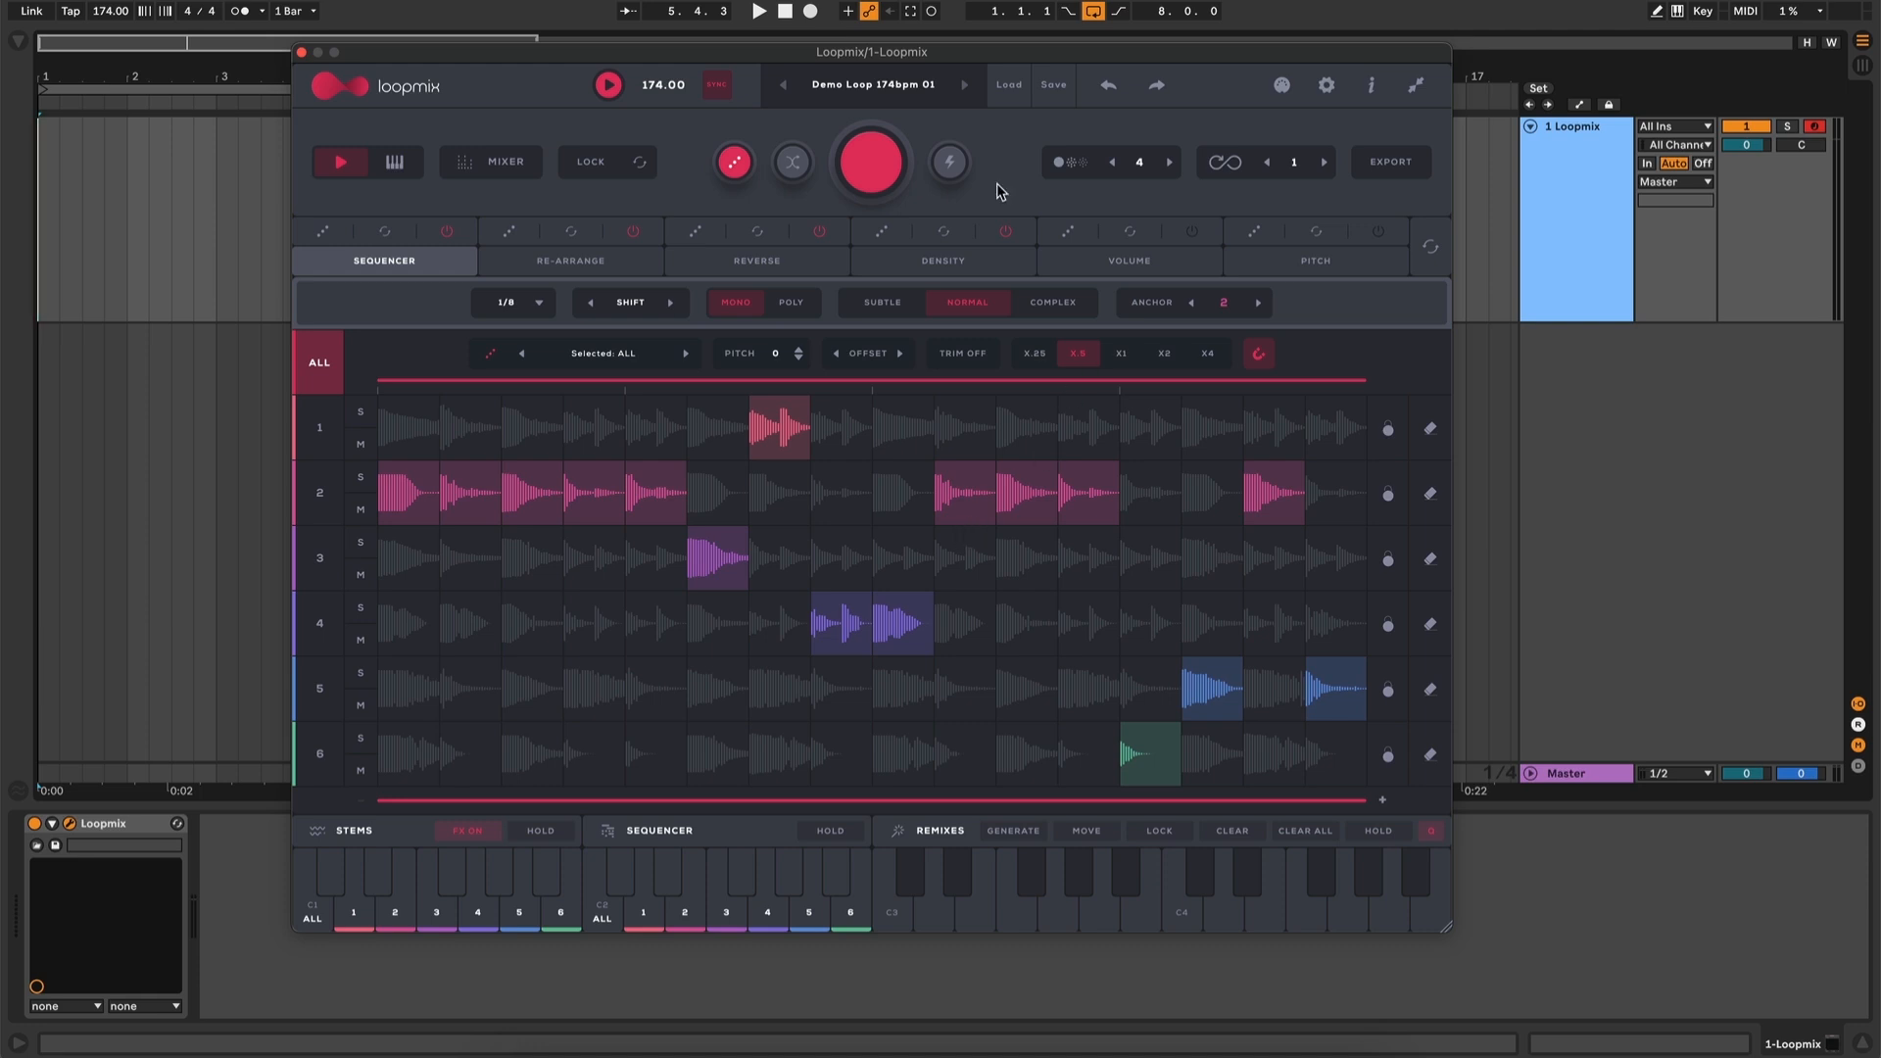
Enable the gradual build-up mode with its count at 4 and play the sequence through it
{"action": "left_click", "coordinate": [1068, 165]}
{"action": "key", "text": "space"}
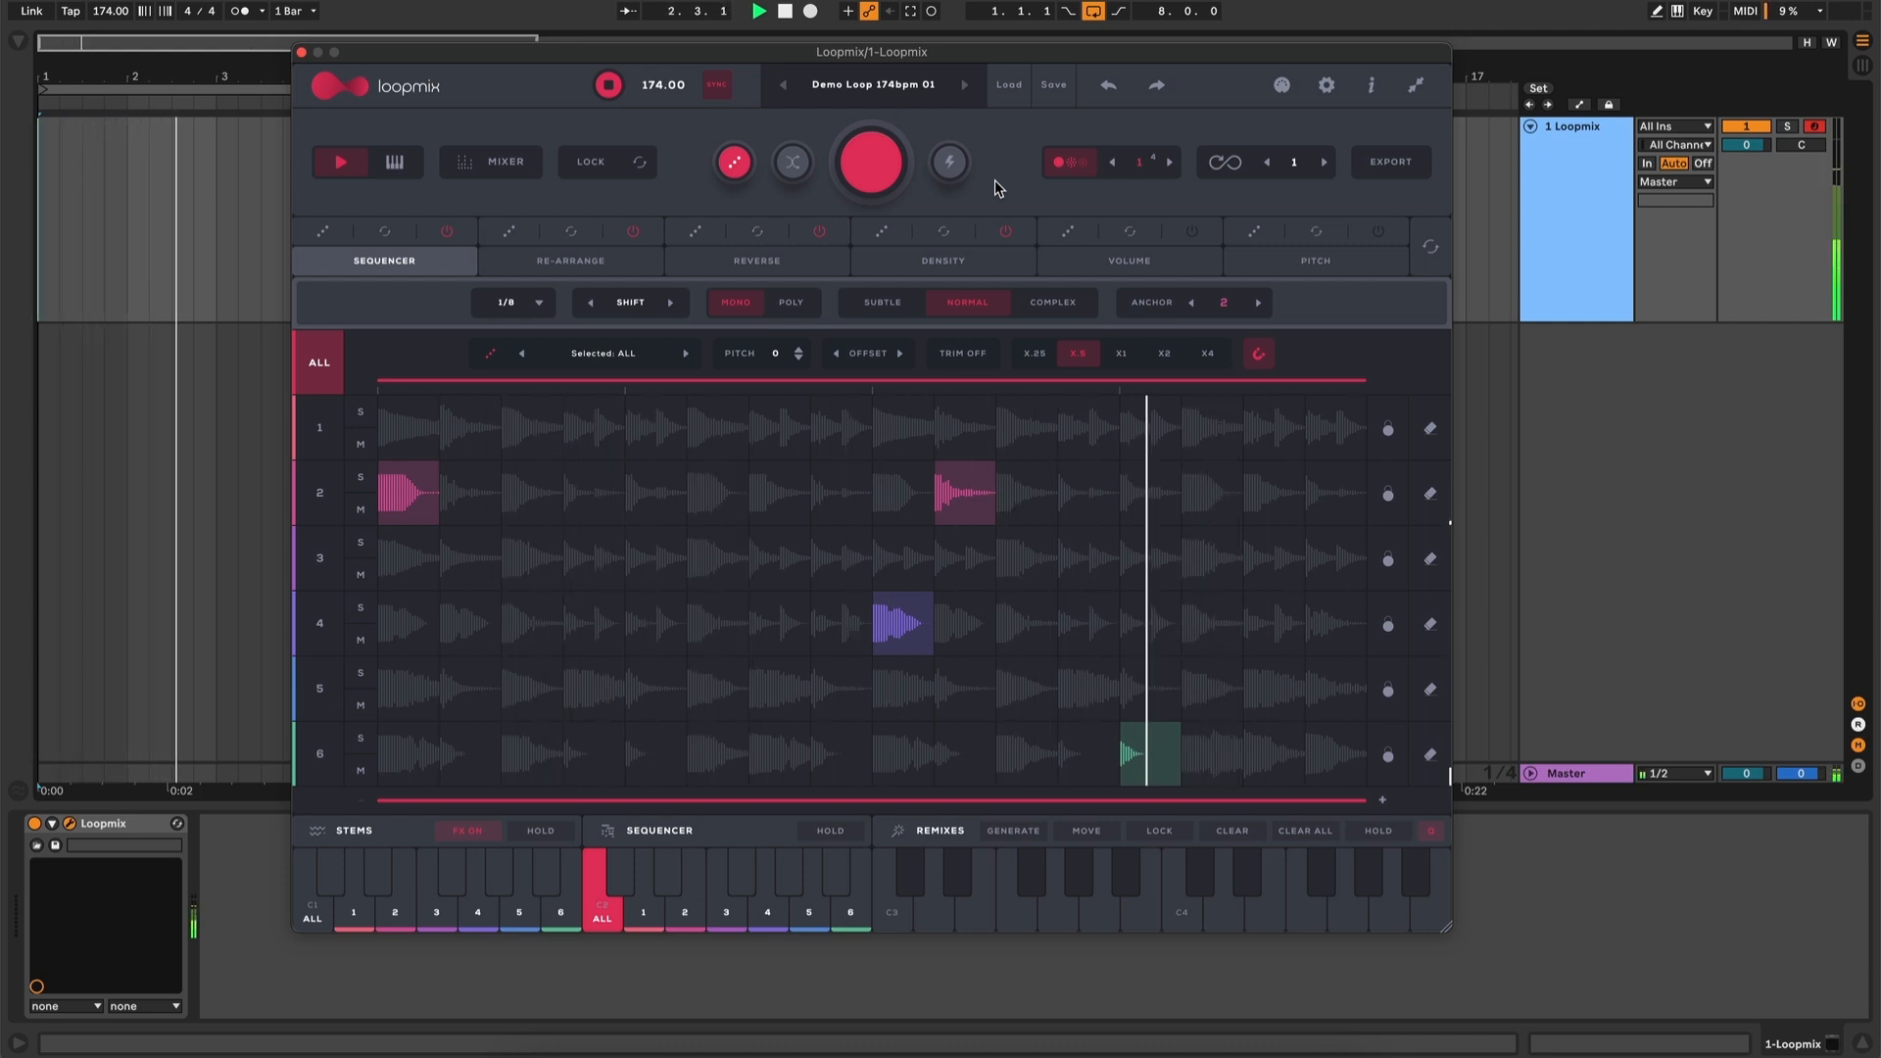
{"action": "key", "text": "space"}
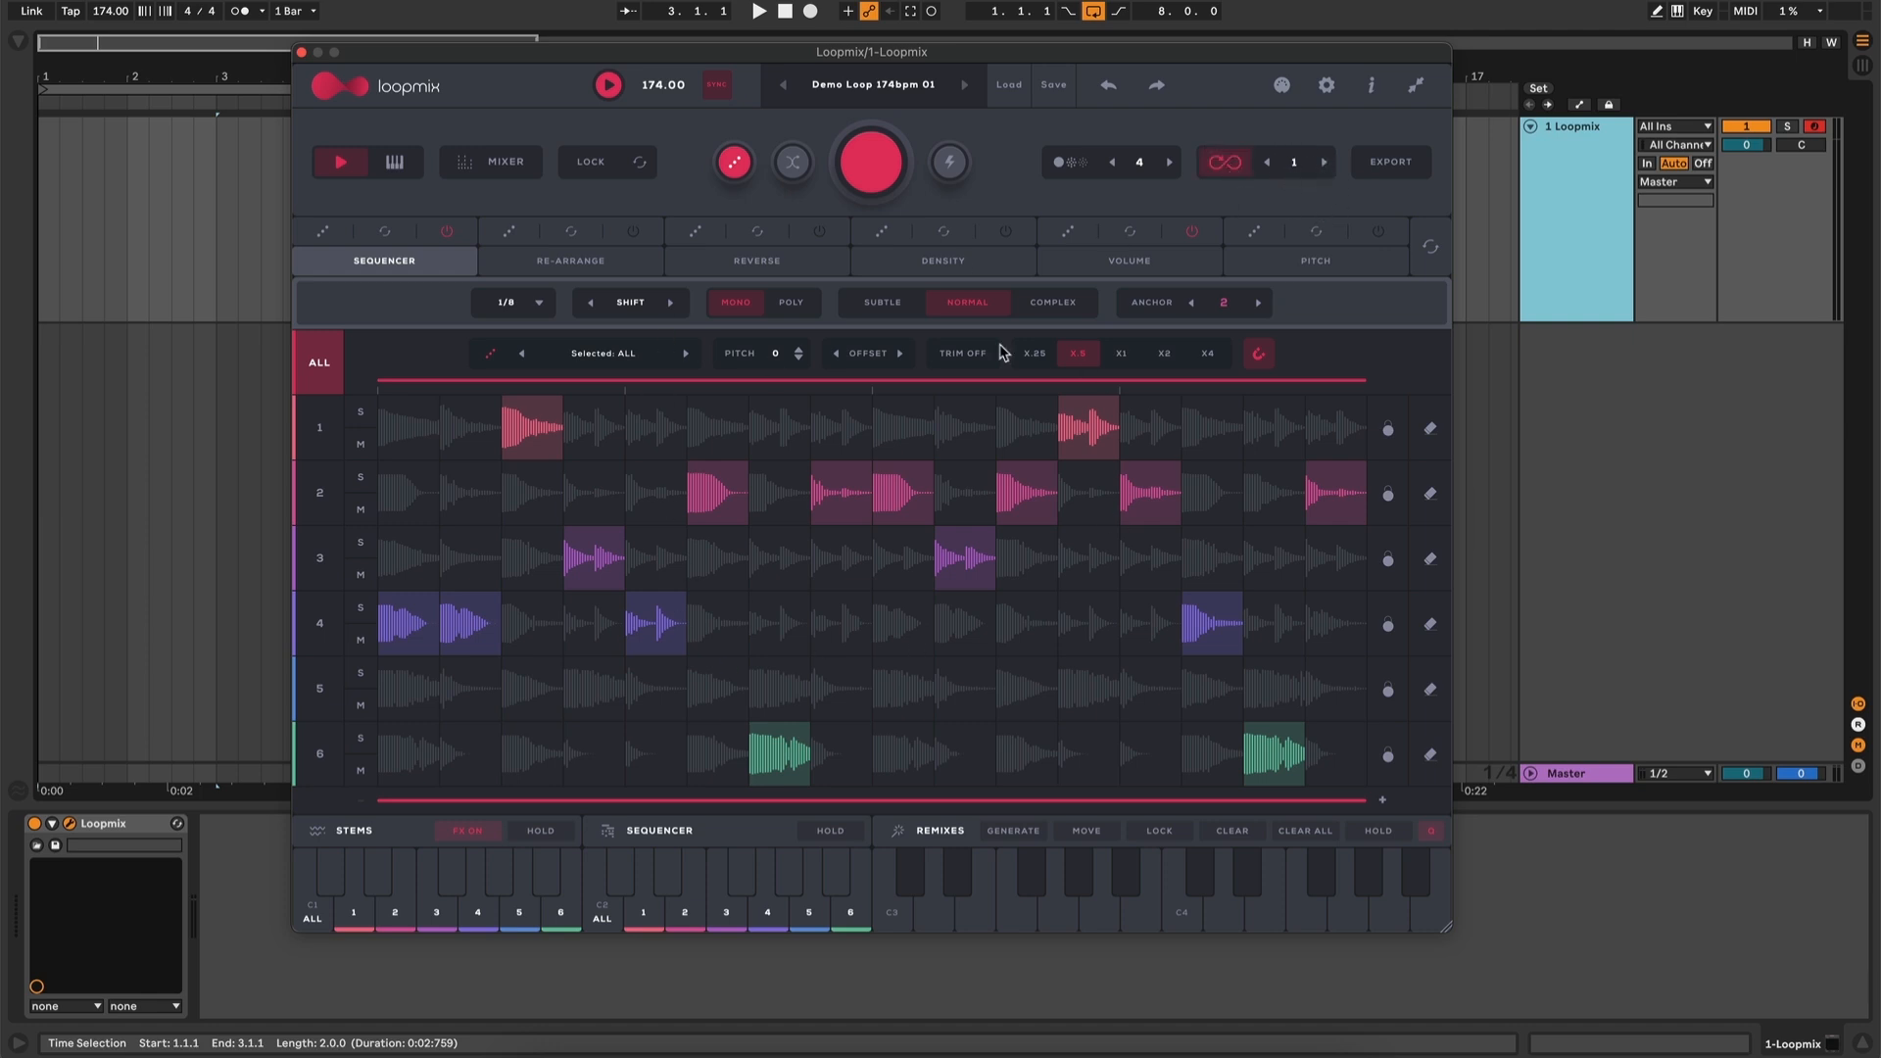
Play the loop in Infinity mode with an interval of 1, and play it again with the interval set to 2
{"action": "key", "text": "space"}
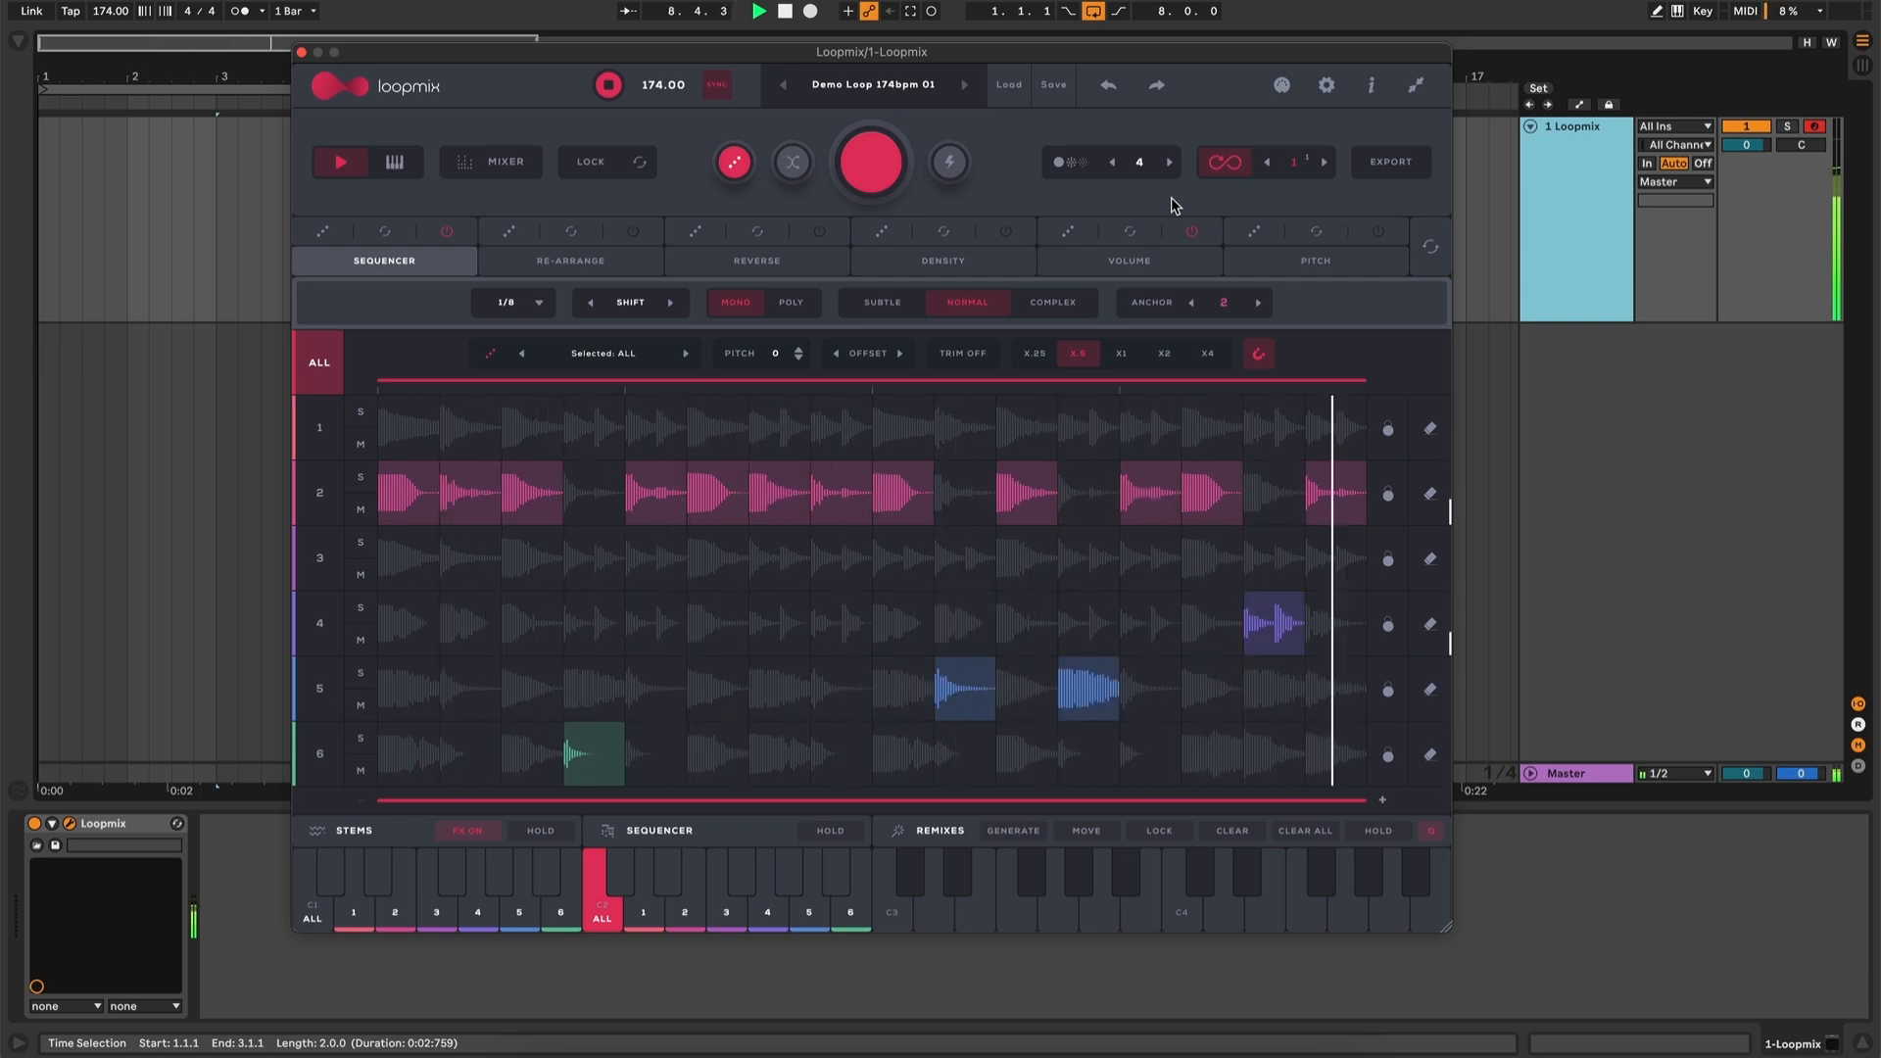
{"action": "key", "text": "space"}
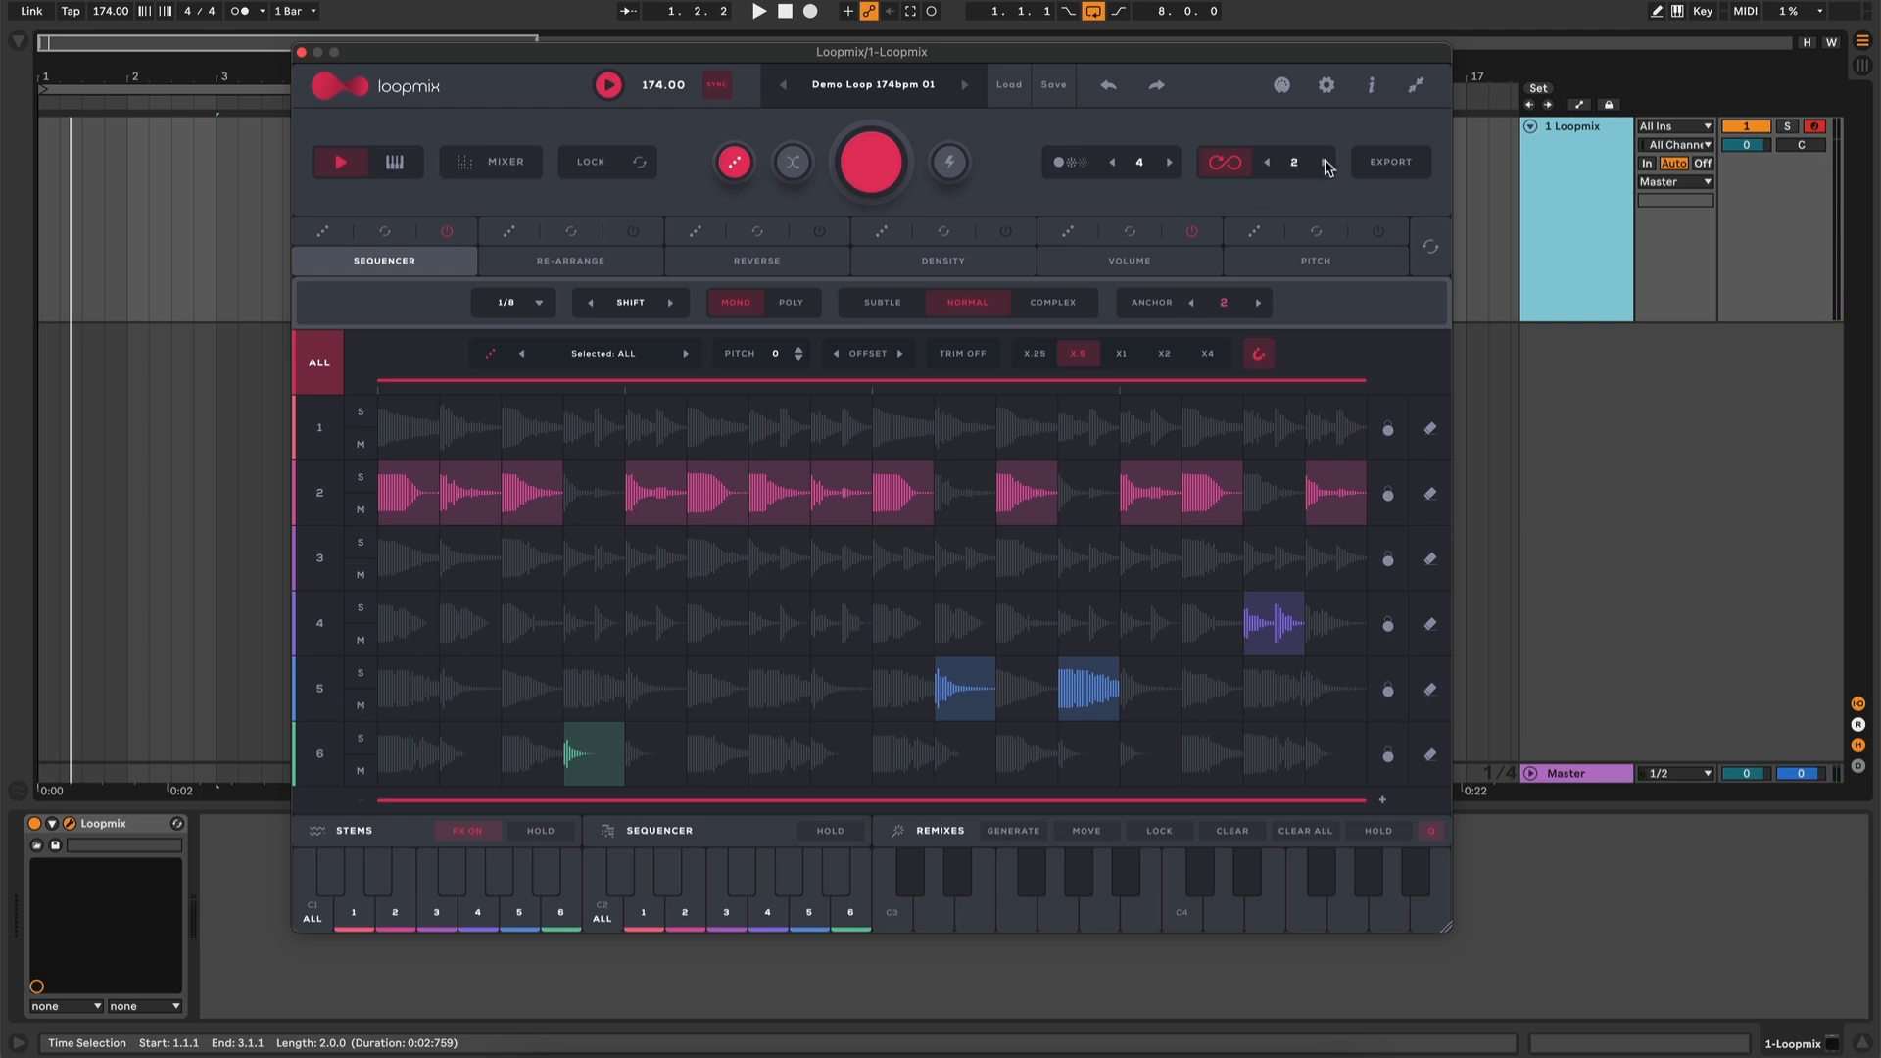
{"action": "left_click", "coordinate": [1327, 163]}
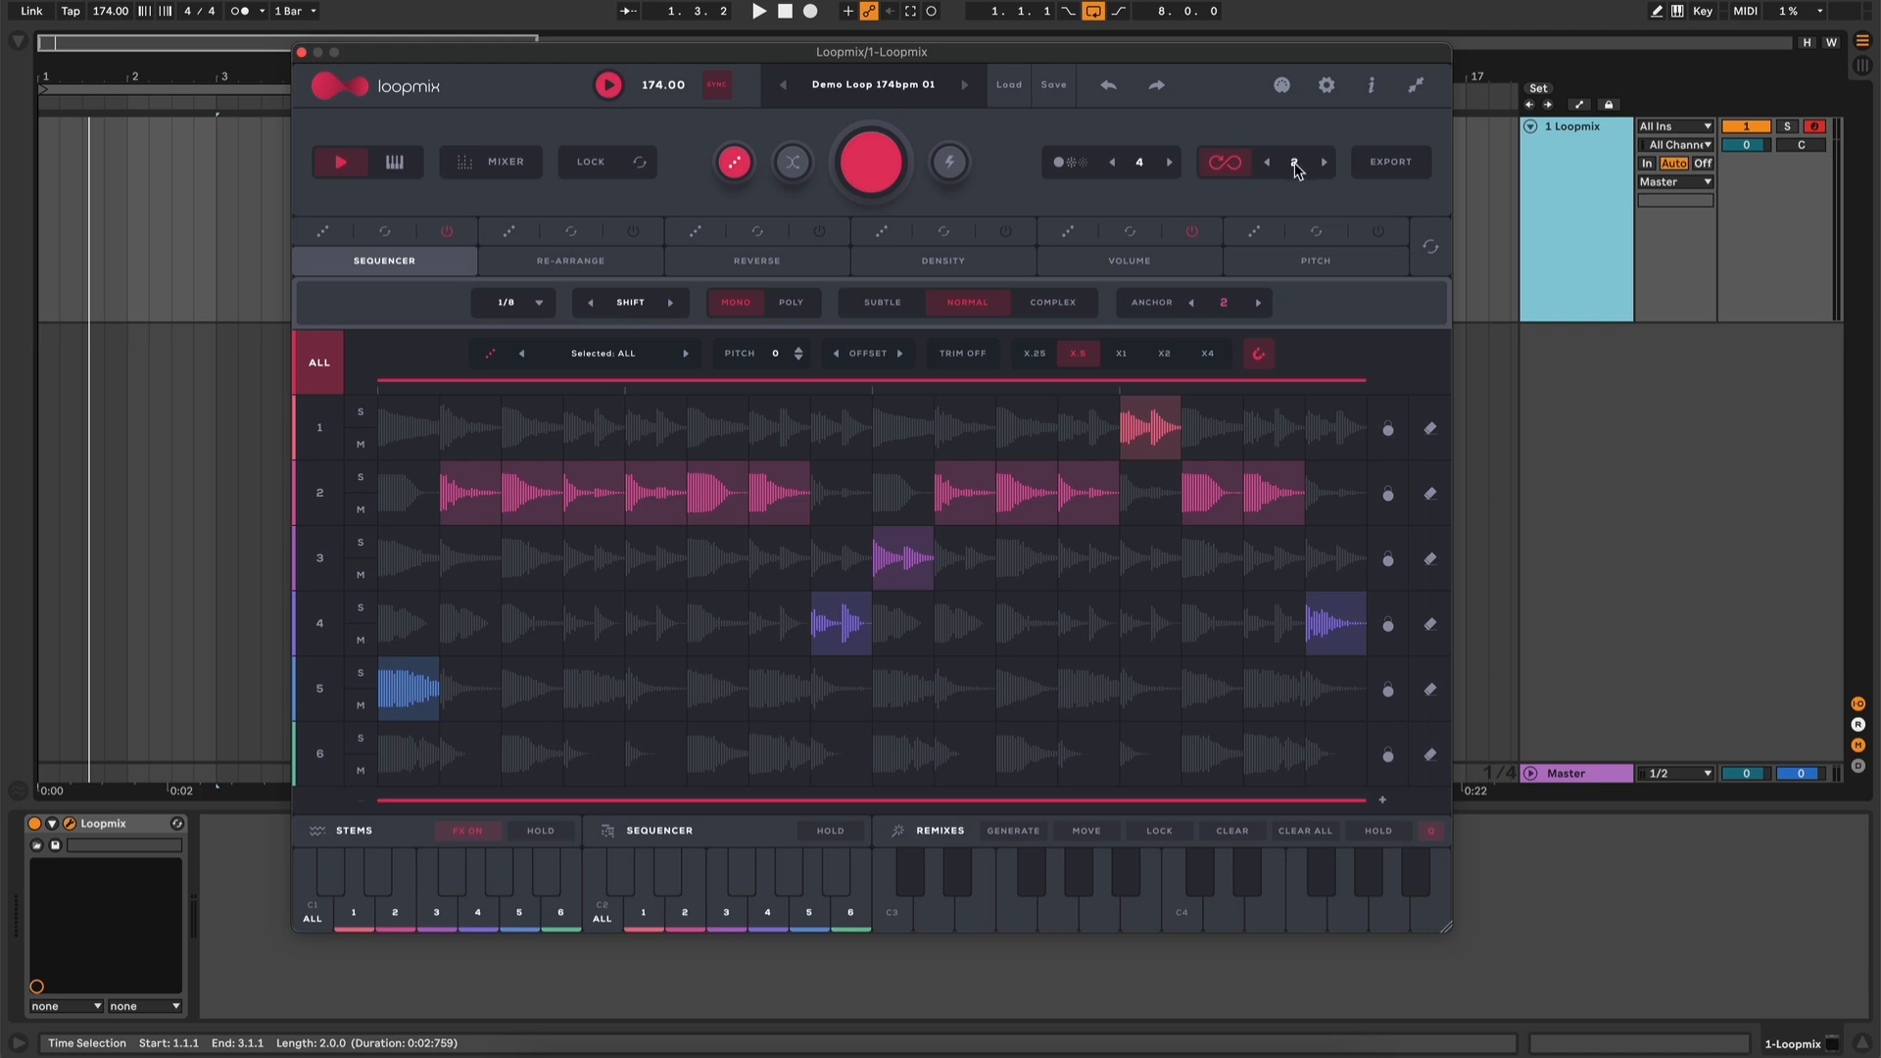
{"action": "key", "text": "space"}
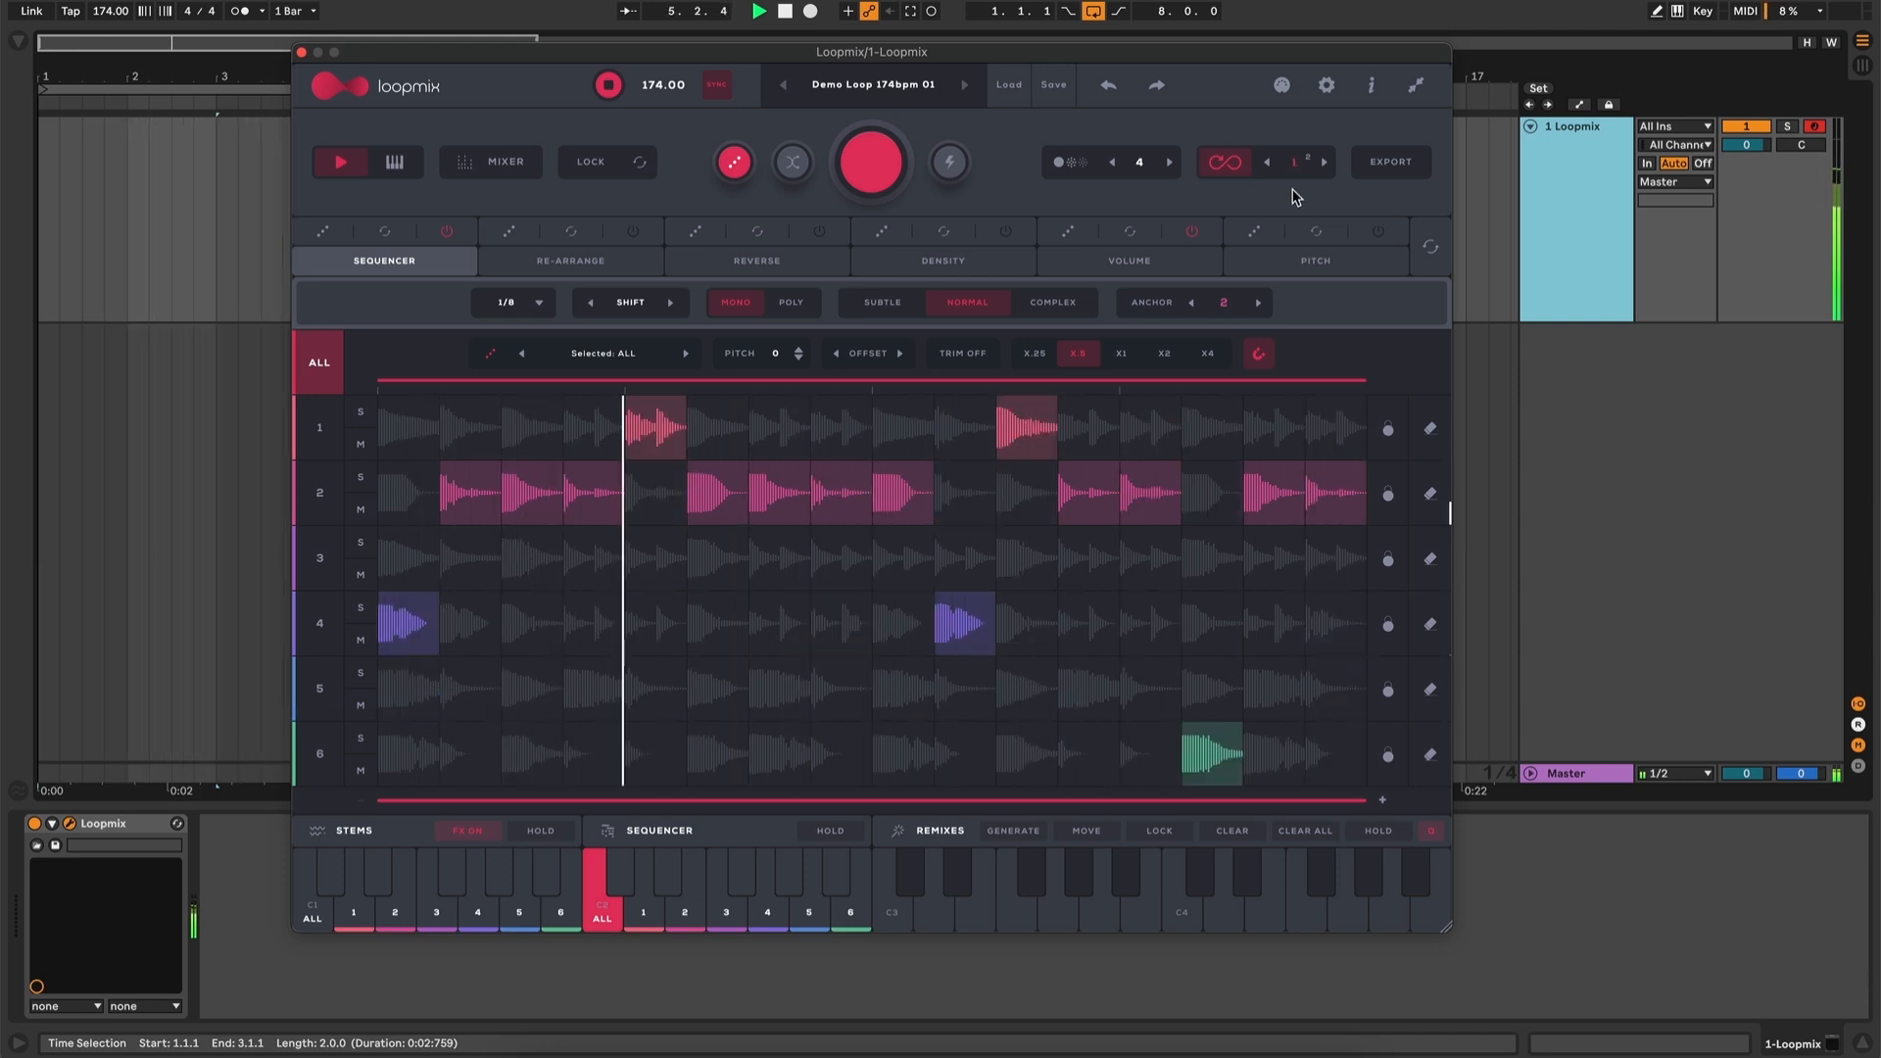
{"action": "key", "text": "space"}
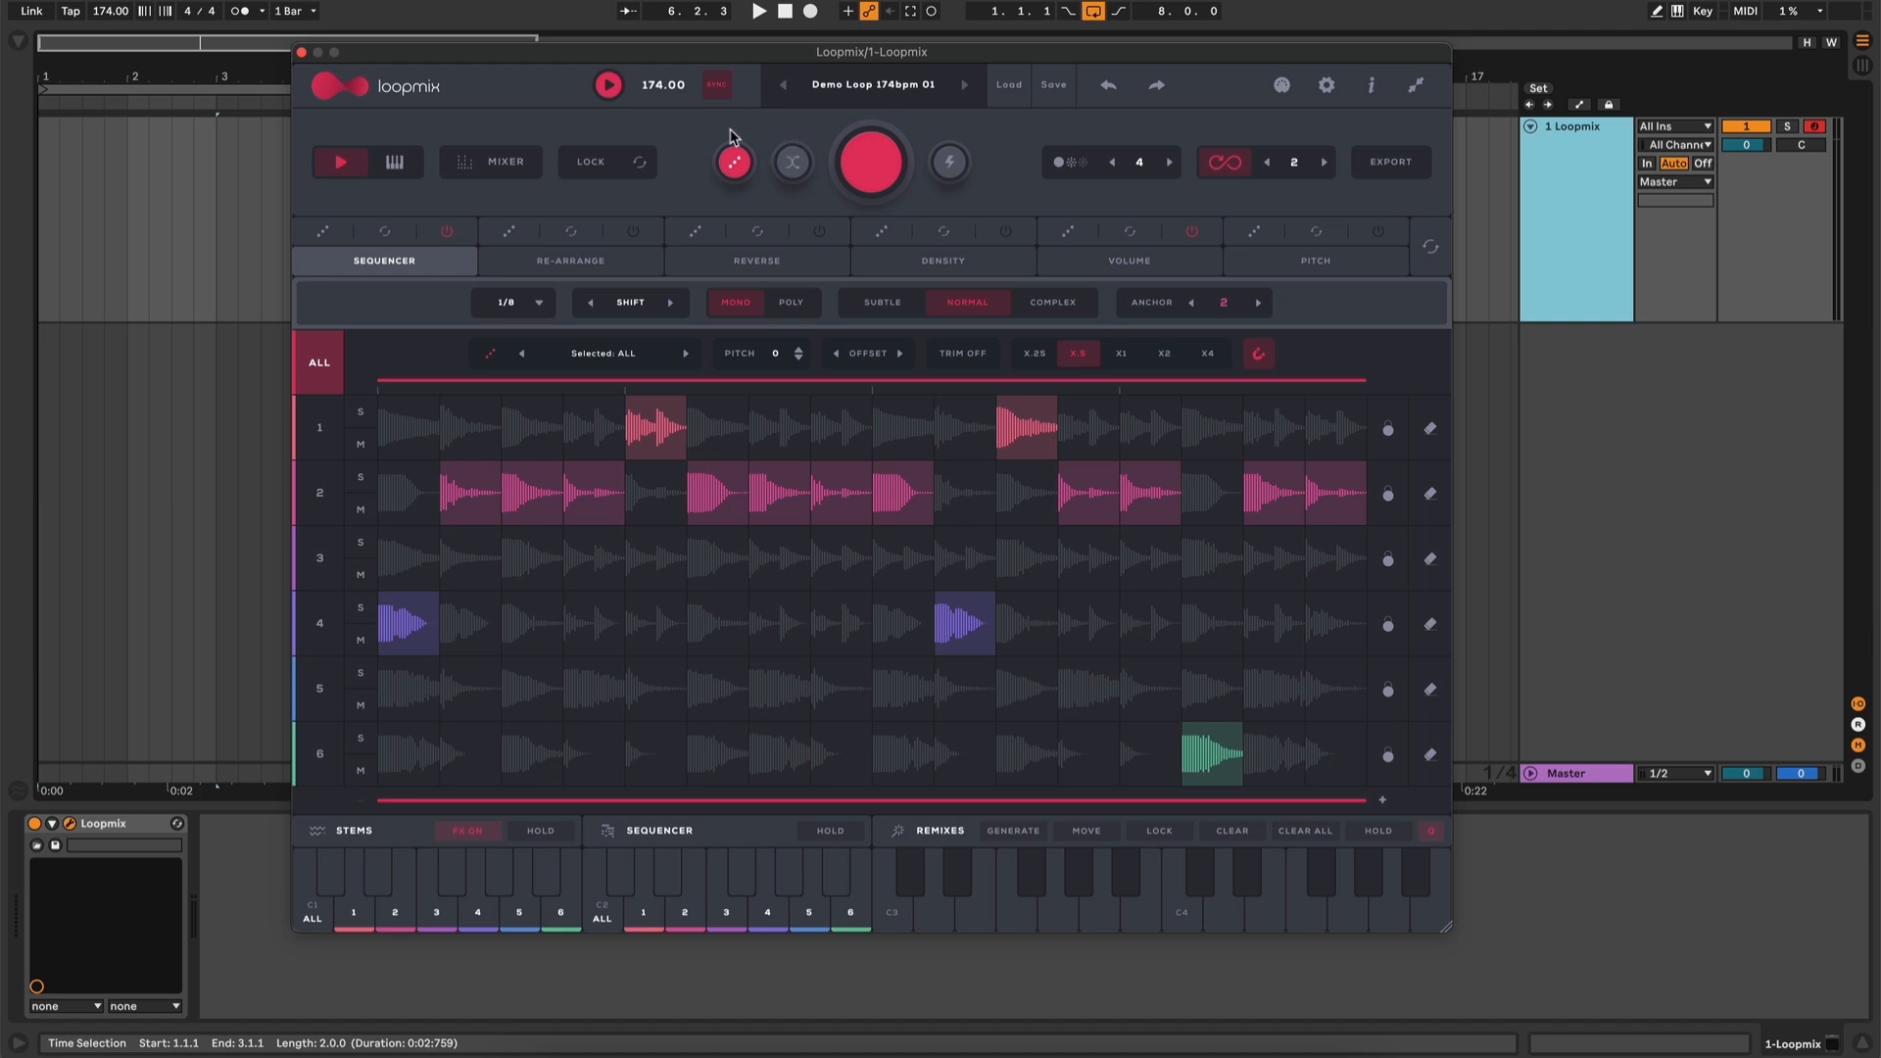
Switch to shuffle mode and look through the Re-arrange, Reverse, Density, Volume and Pitch modules, returning to the Sequencer
{"action": "left_click", "coordinate": [793, 164]}
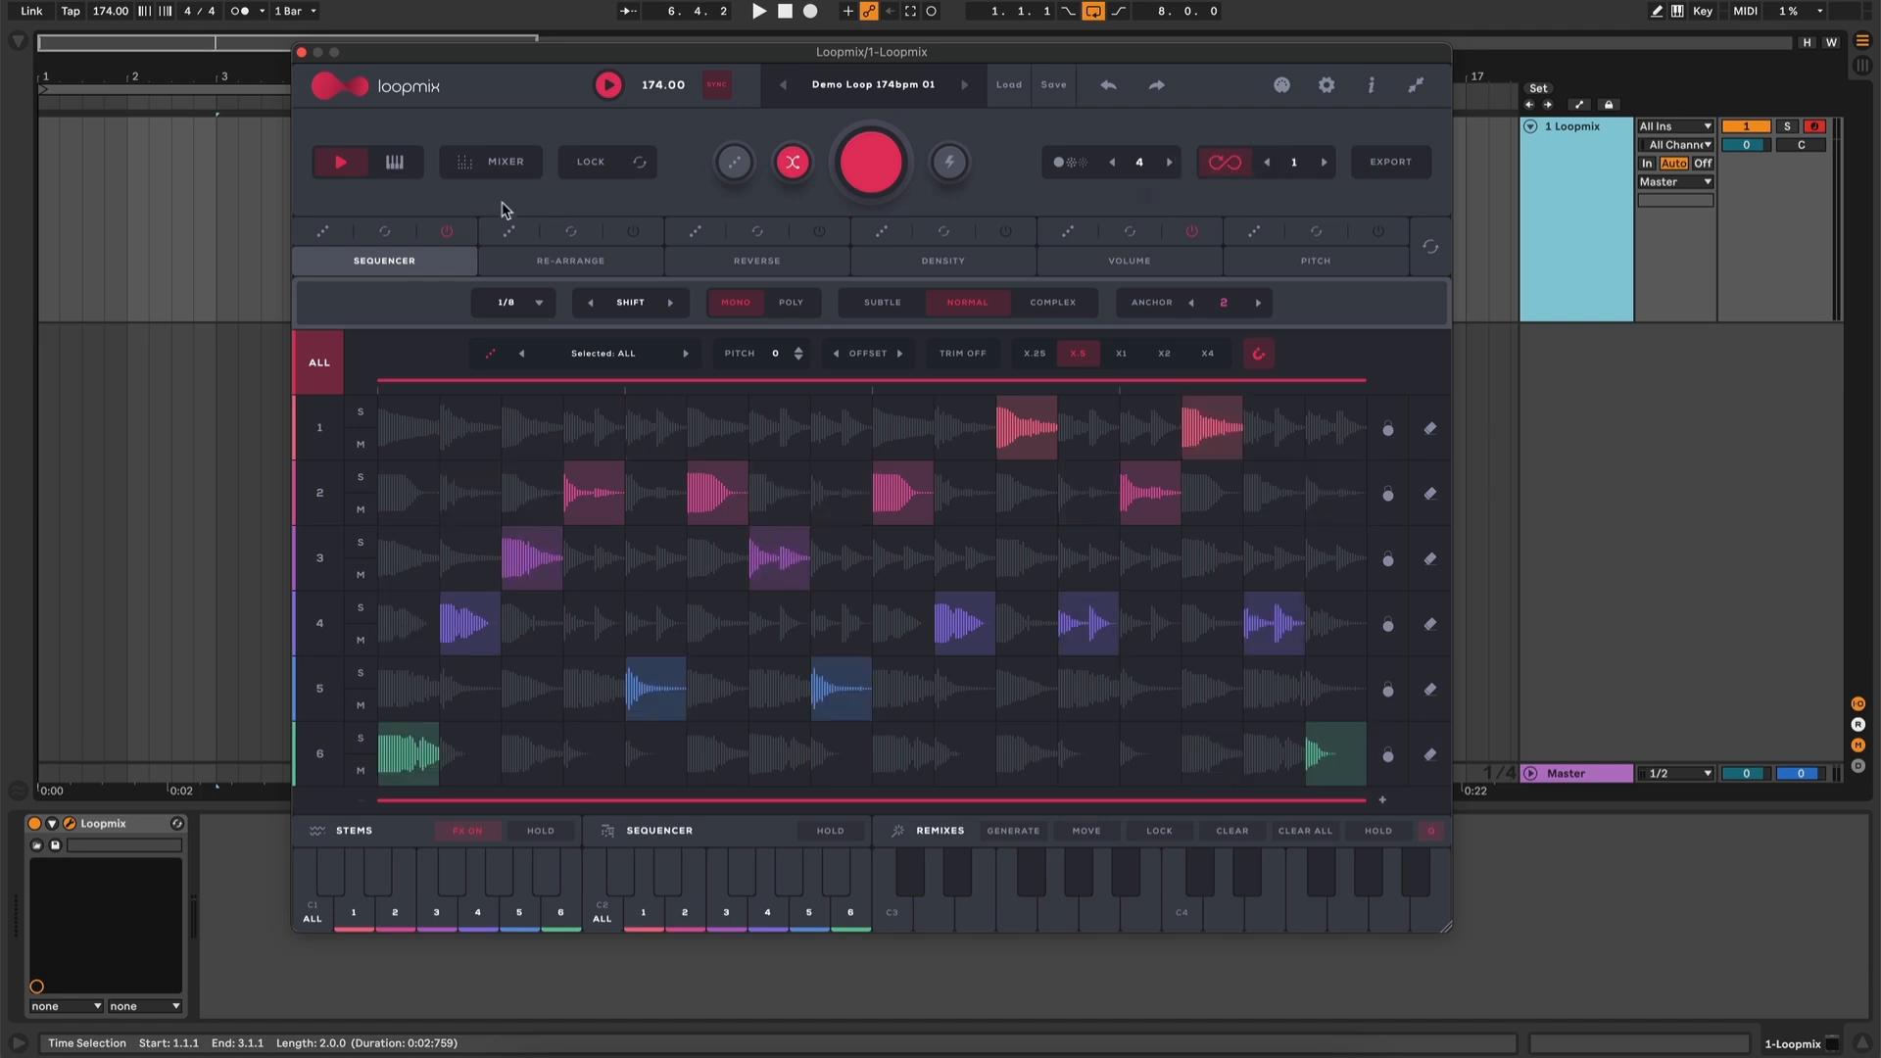
{"action": "left_click", "coordinate": [563, 259]}
{"action": "left_click", "coordinate": [757, 260]}
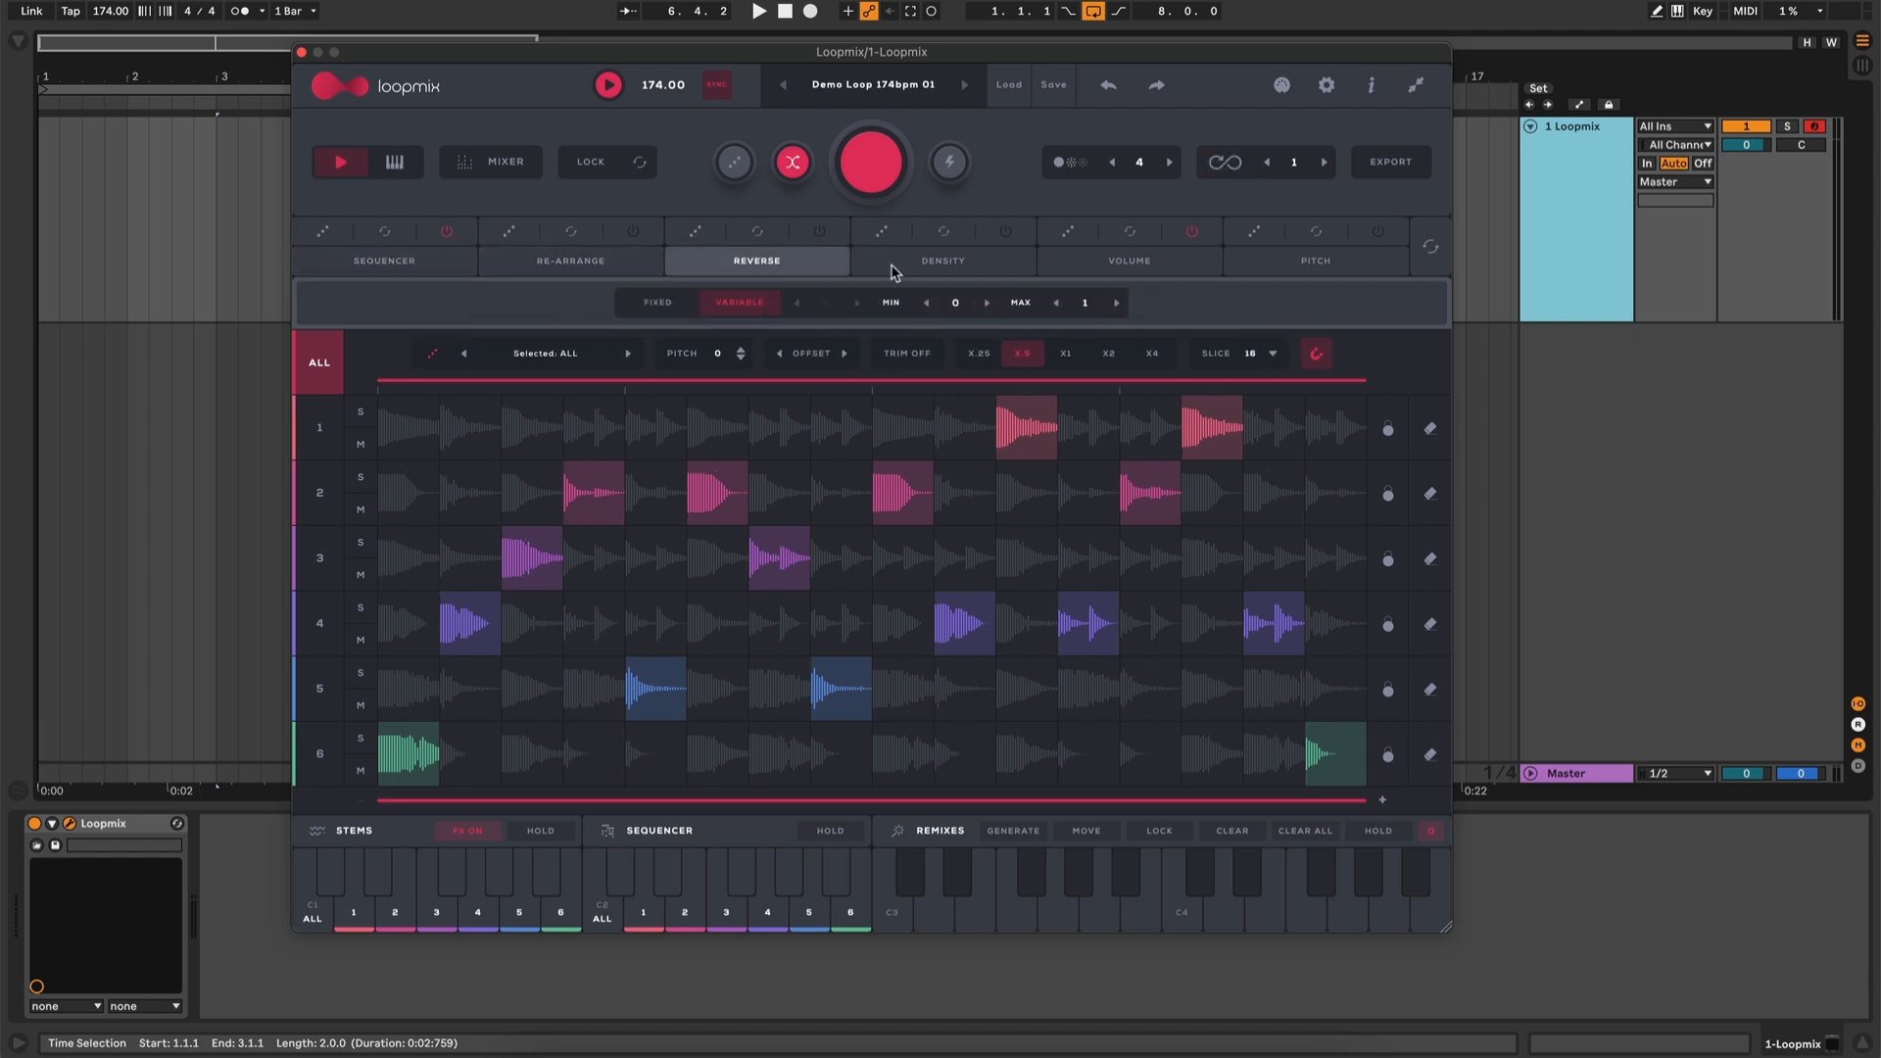
{"action": "left_click", "coordinate": [942, 261]}
{"action": "left_click", "coordinate": [1129, 261]}
{"action": "left_click", "coordinate": [1299, 262]}
{"action": "left_click", "coordinate": [1129, 260]}
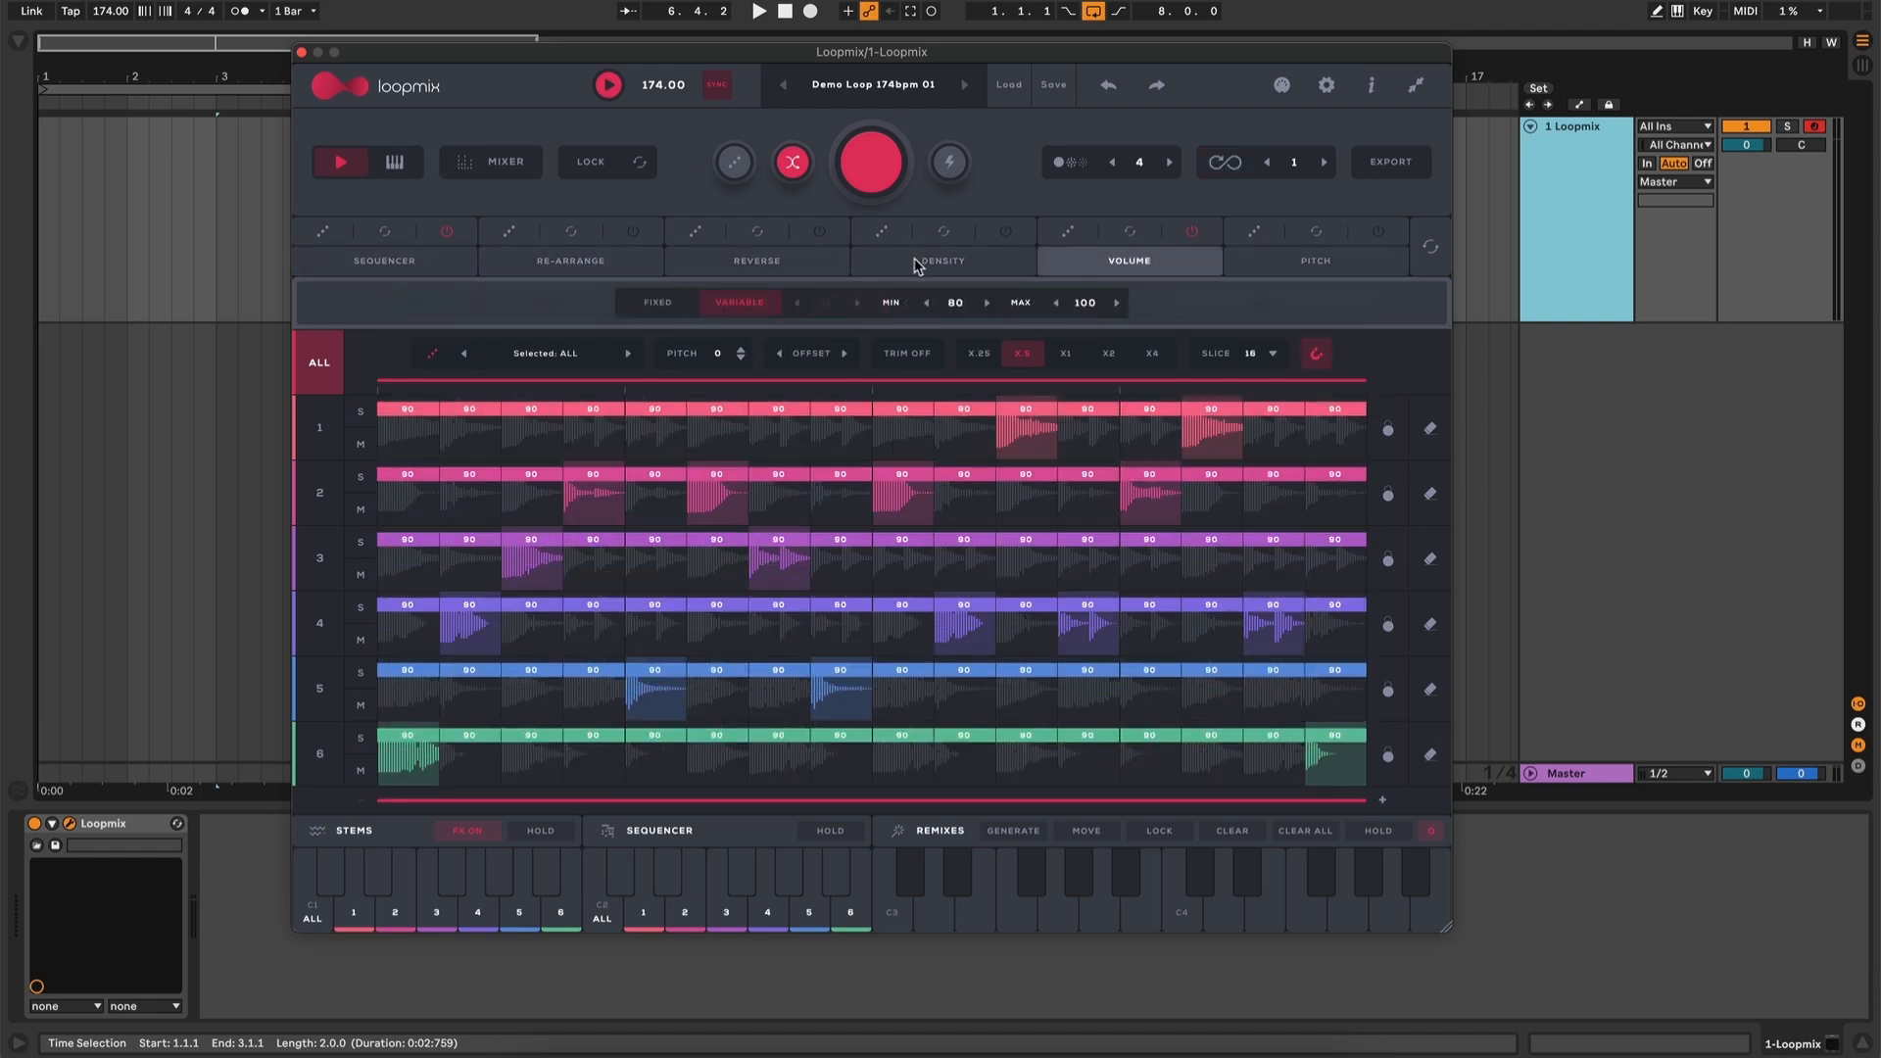
{"action": "left_click", "coordinate": [943, 260]}
{"action": "left_click", "coordinate": [757, 261]}
{"action": "left_click", "coordinate": [642, 263]}
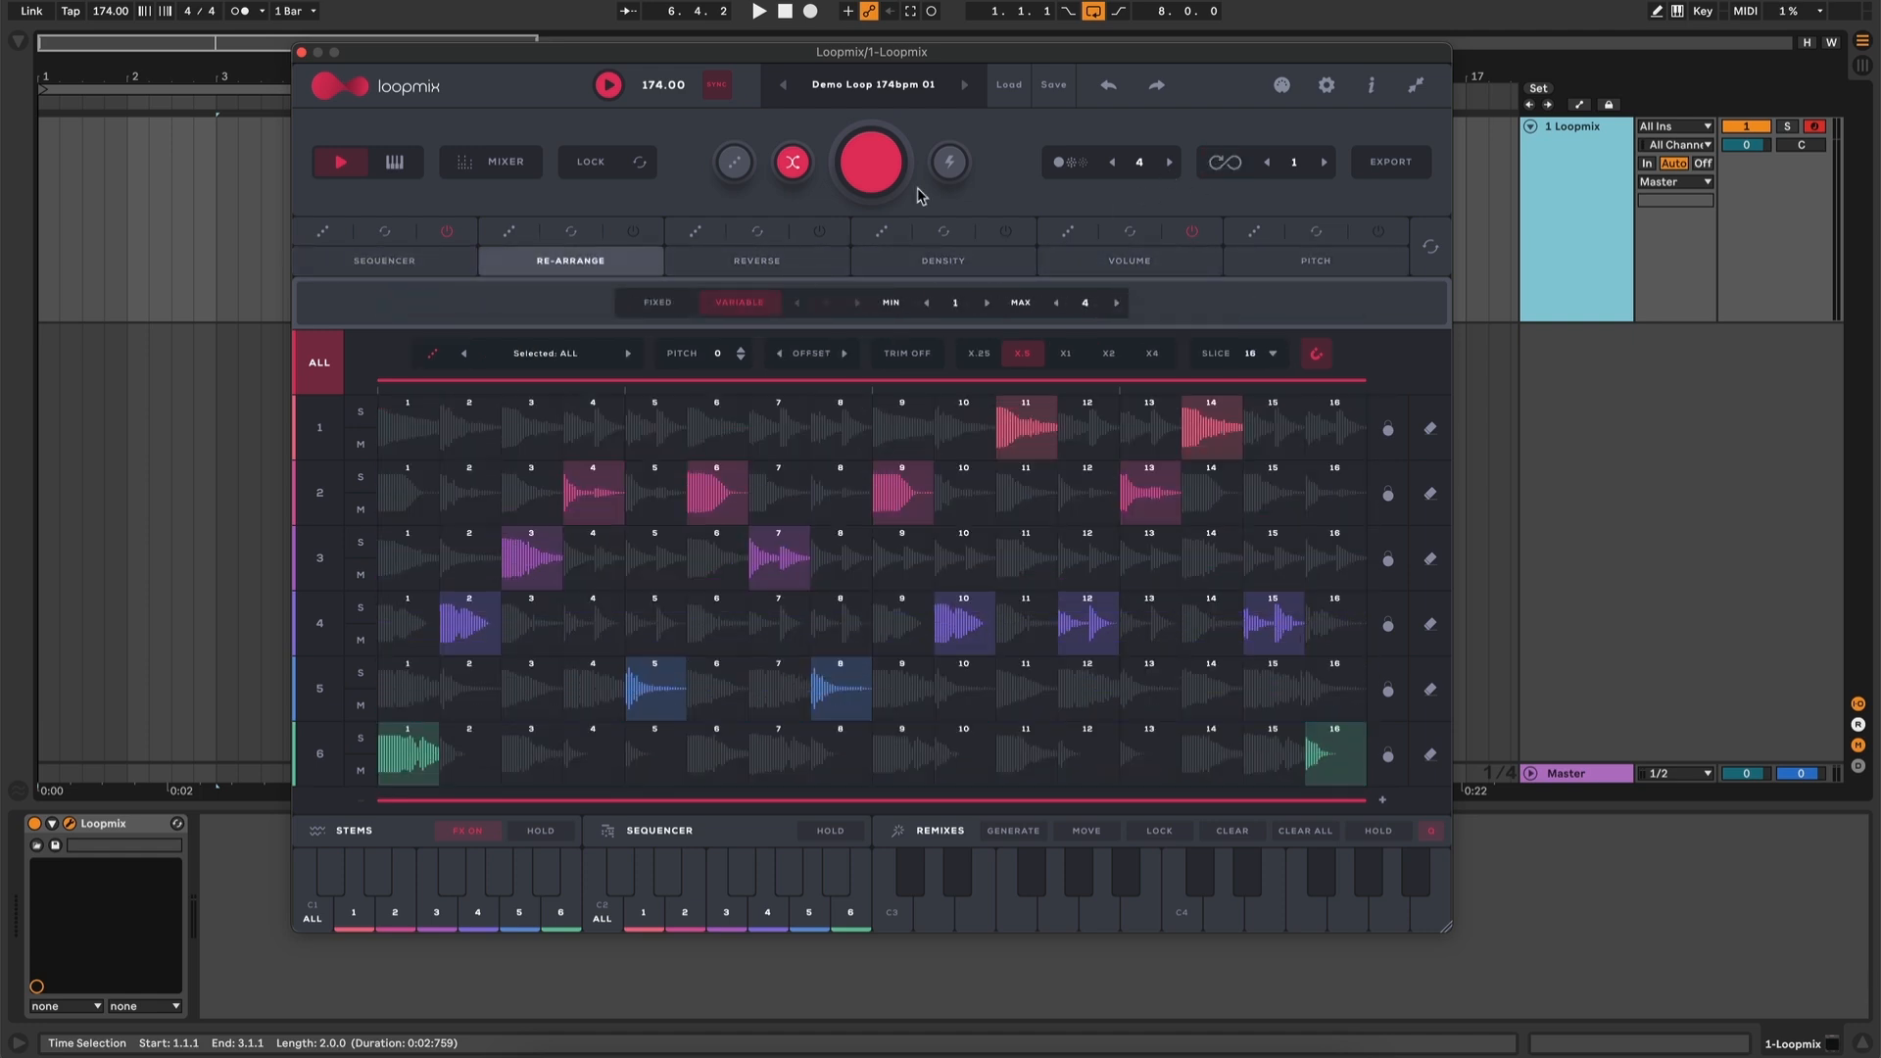
{"action": "left_click", "coordinate": [445, 271]}
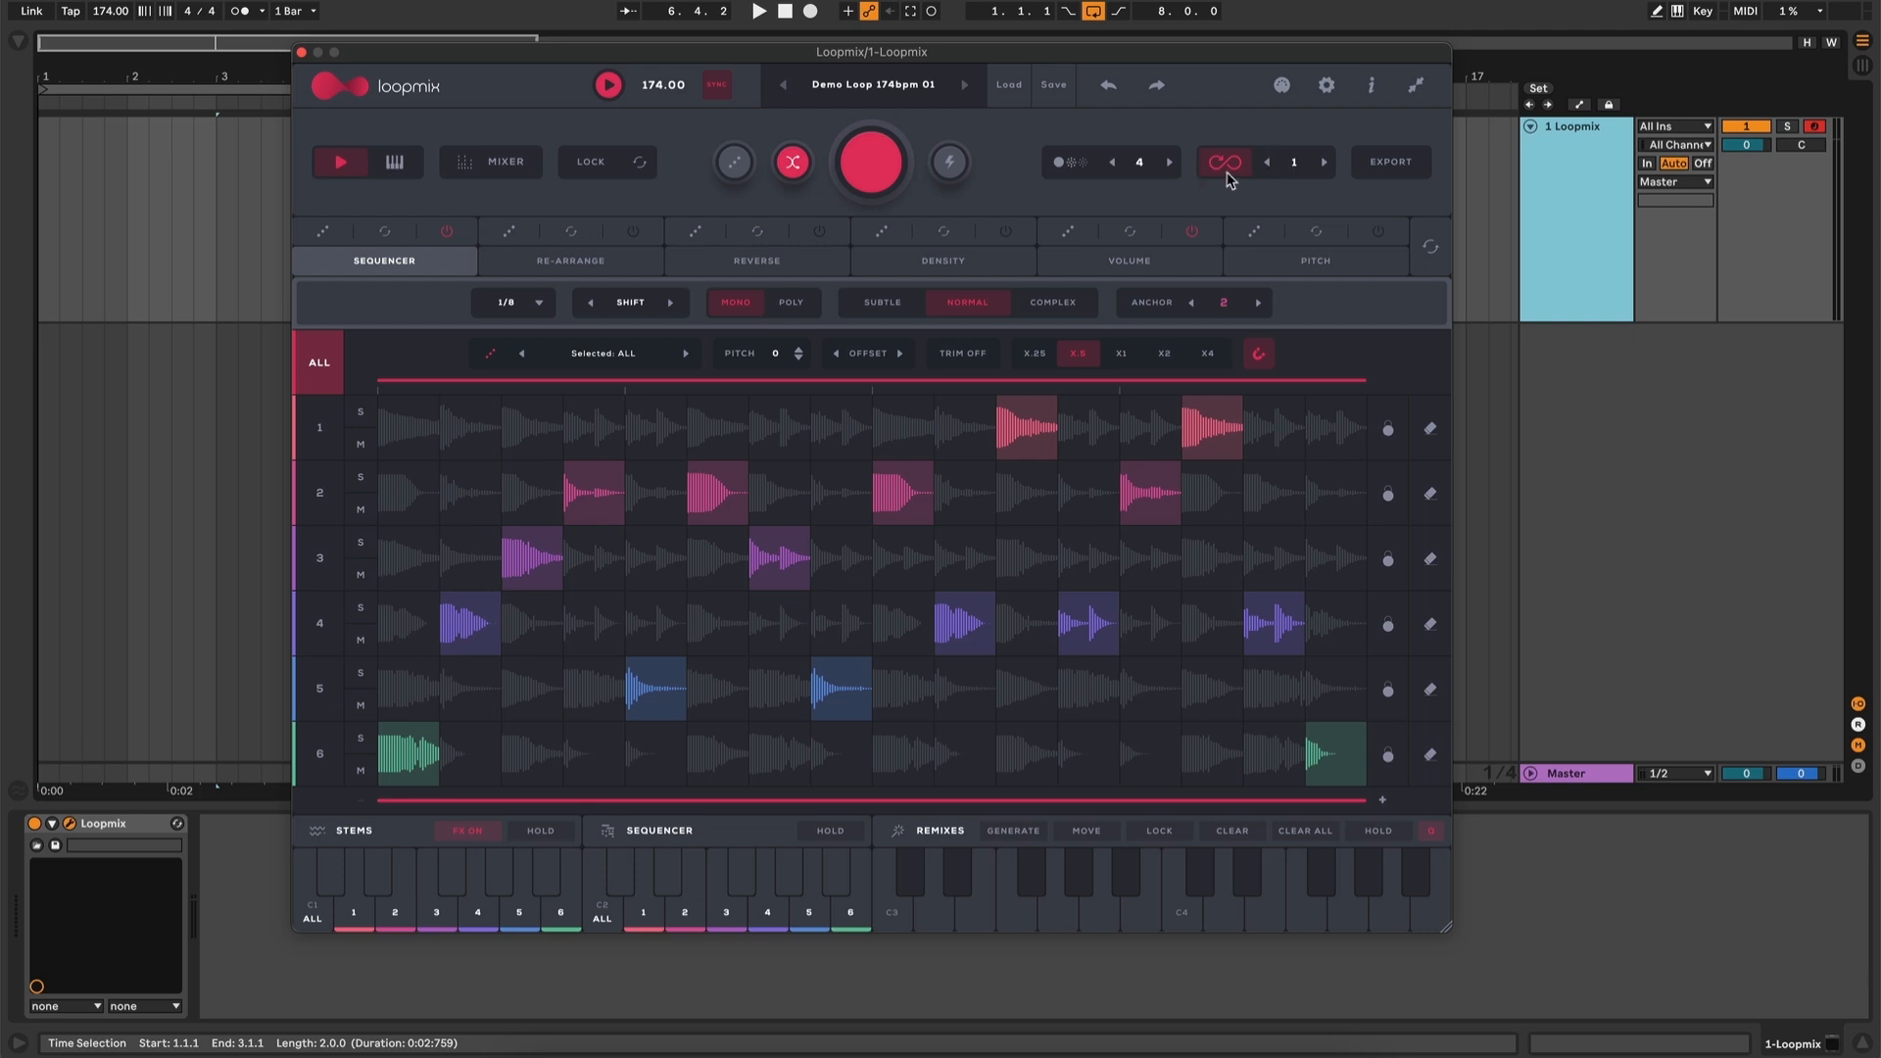
Revisit the Re-arrange and Reverse modules, turn on Infinity mode, and return to the Sequencer
{"action": "left_click", "coordinate": [607, 273]}
{"action": "left_click", "coordinate": [730, 272]}
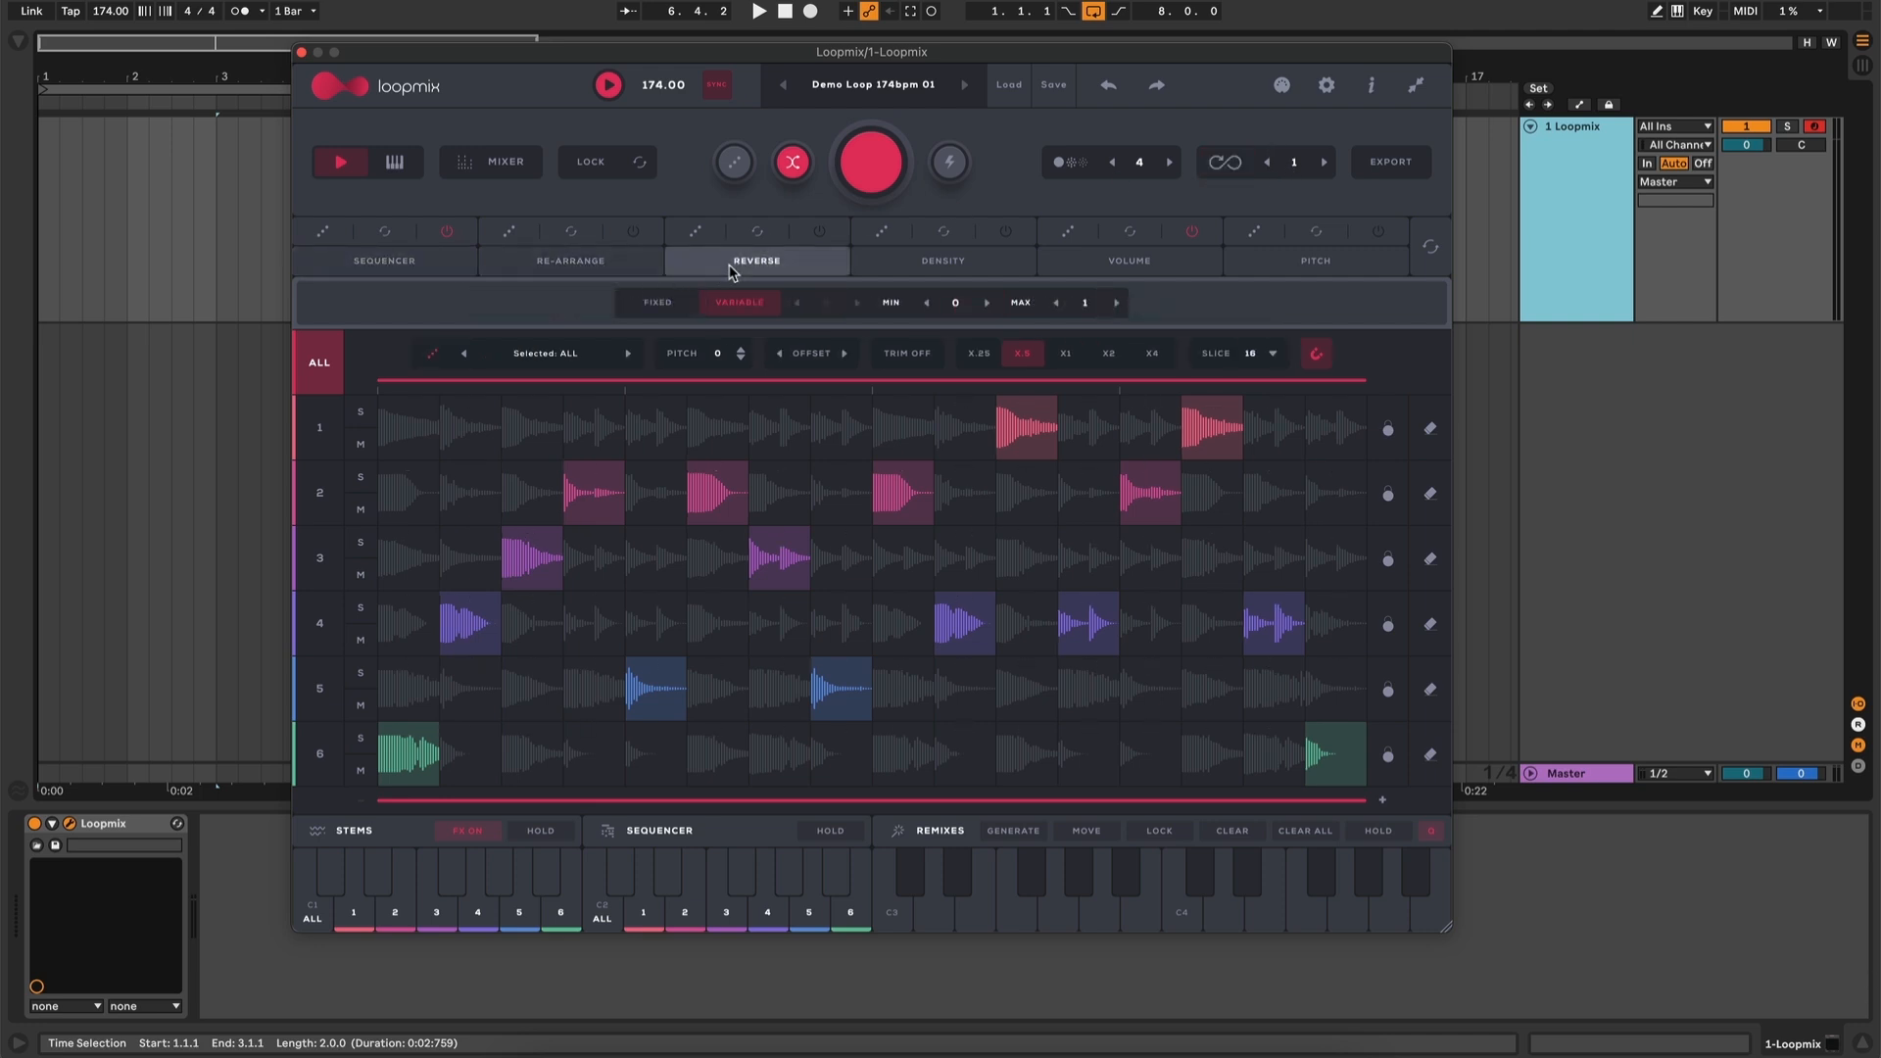
{"action": "left_click", "coordinate": [630, 270]}
{"action": "left_click", "coordinate": [1246, 169]}
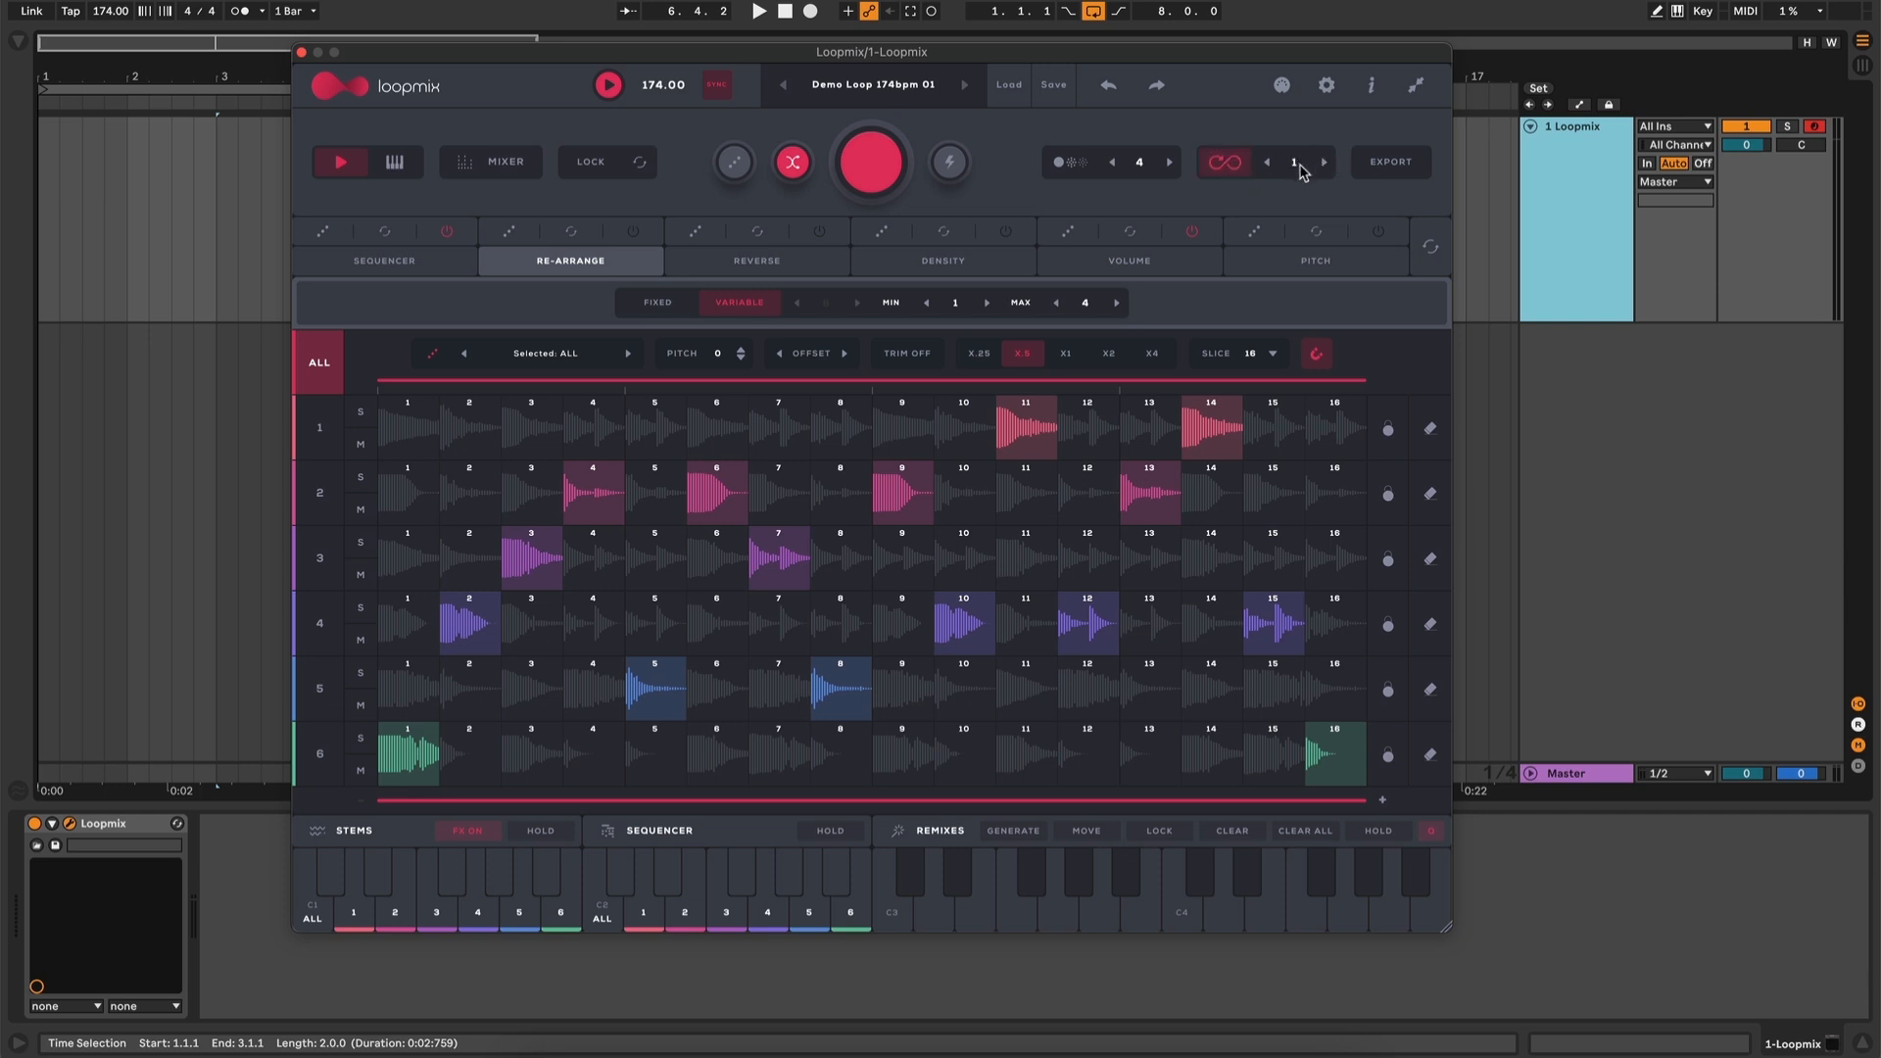
{"action": "left_click", "coordinate": [441, 259]}
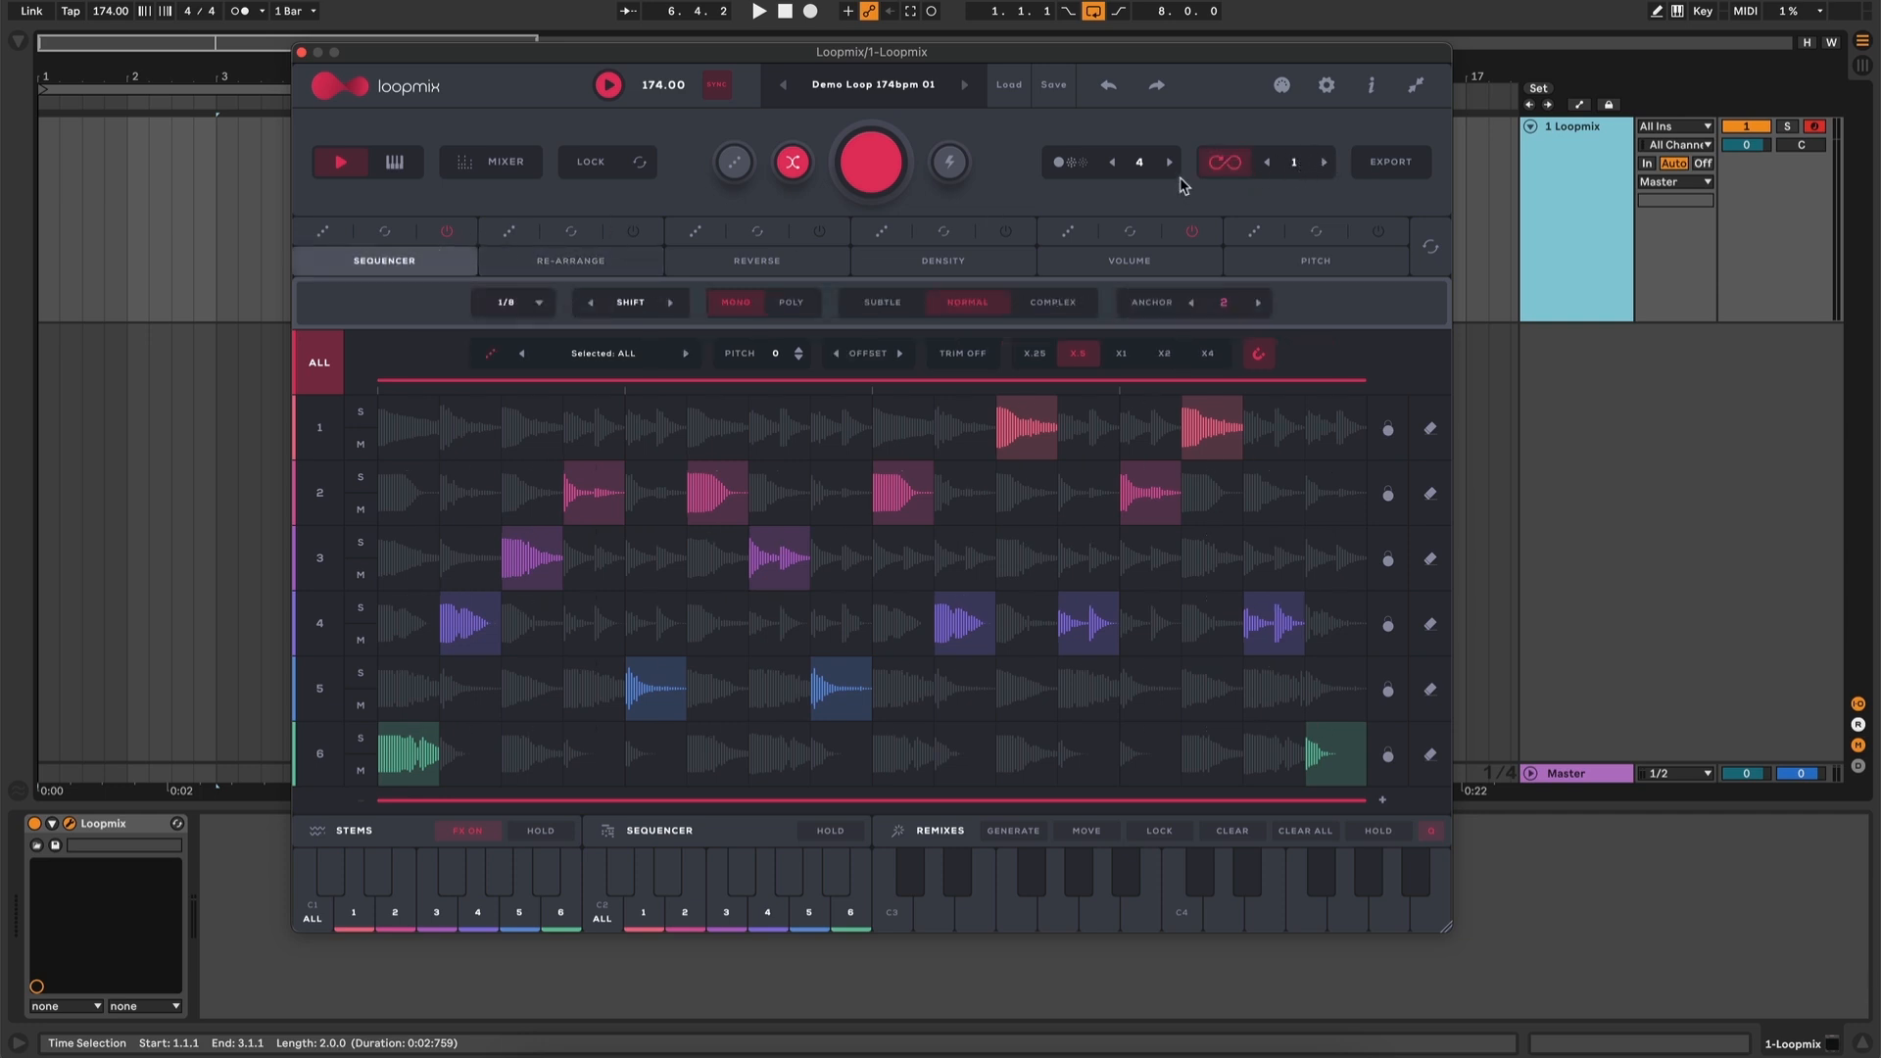
Turn off Infinity mode, play the sequence, toggle Infinity during playback to vary it, and stop
{"action": "left_click", "coordinate": [1224, 167]}
{"action": "key", "text": "space"}
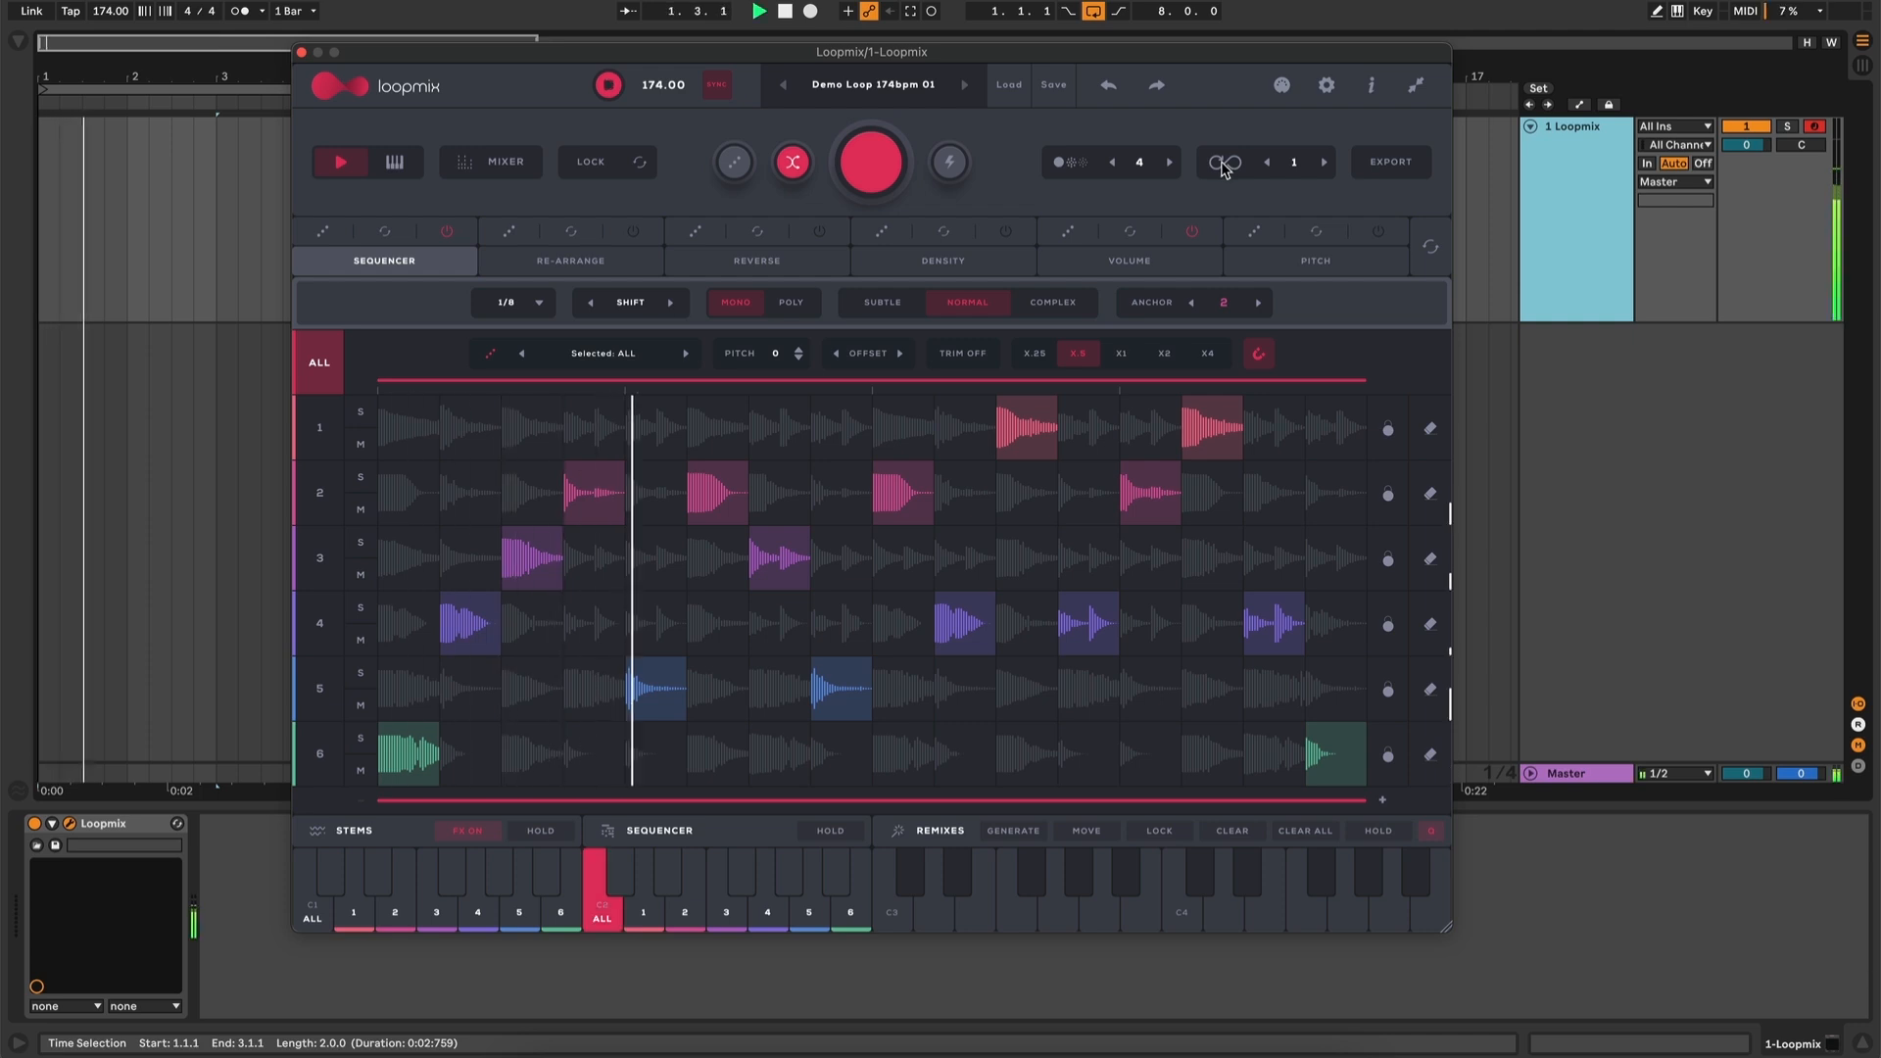
{"action": "left_click", "coordinate": [1223, 166]}
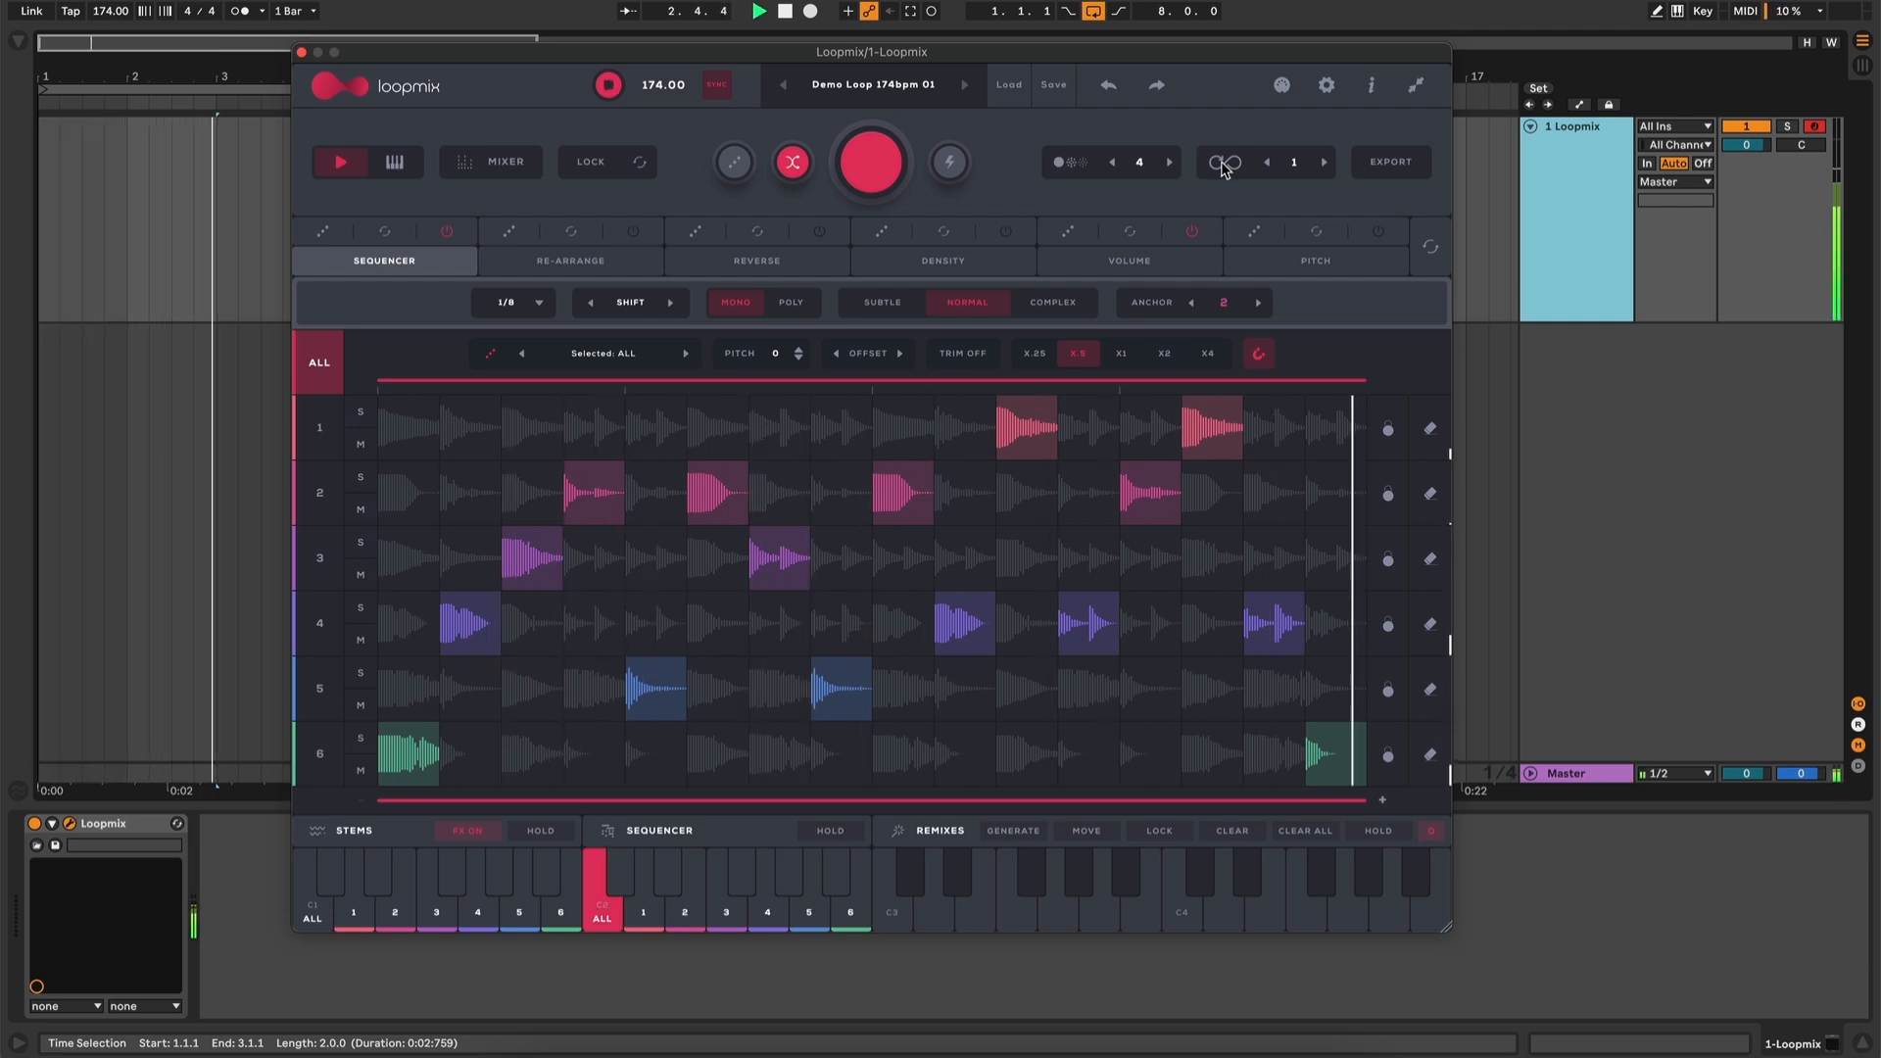
{"action": "left_click", "coordinate": [585, 264]}
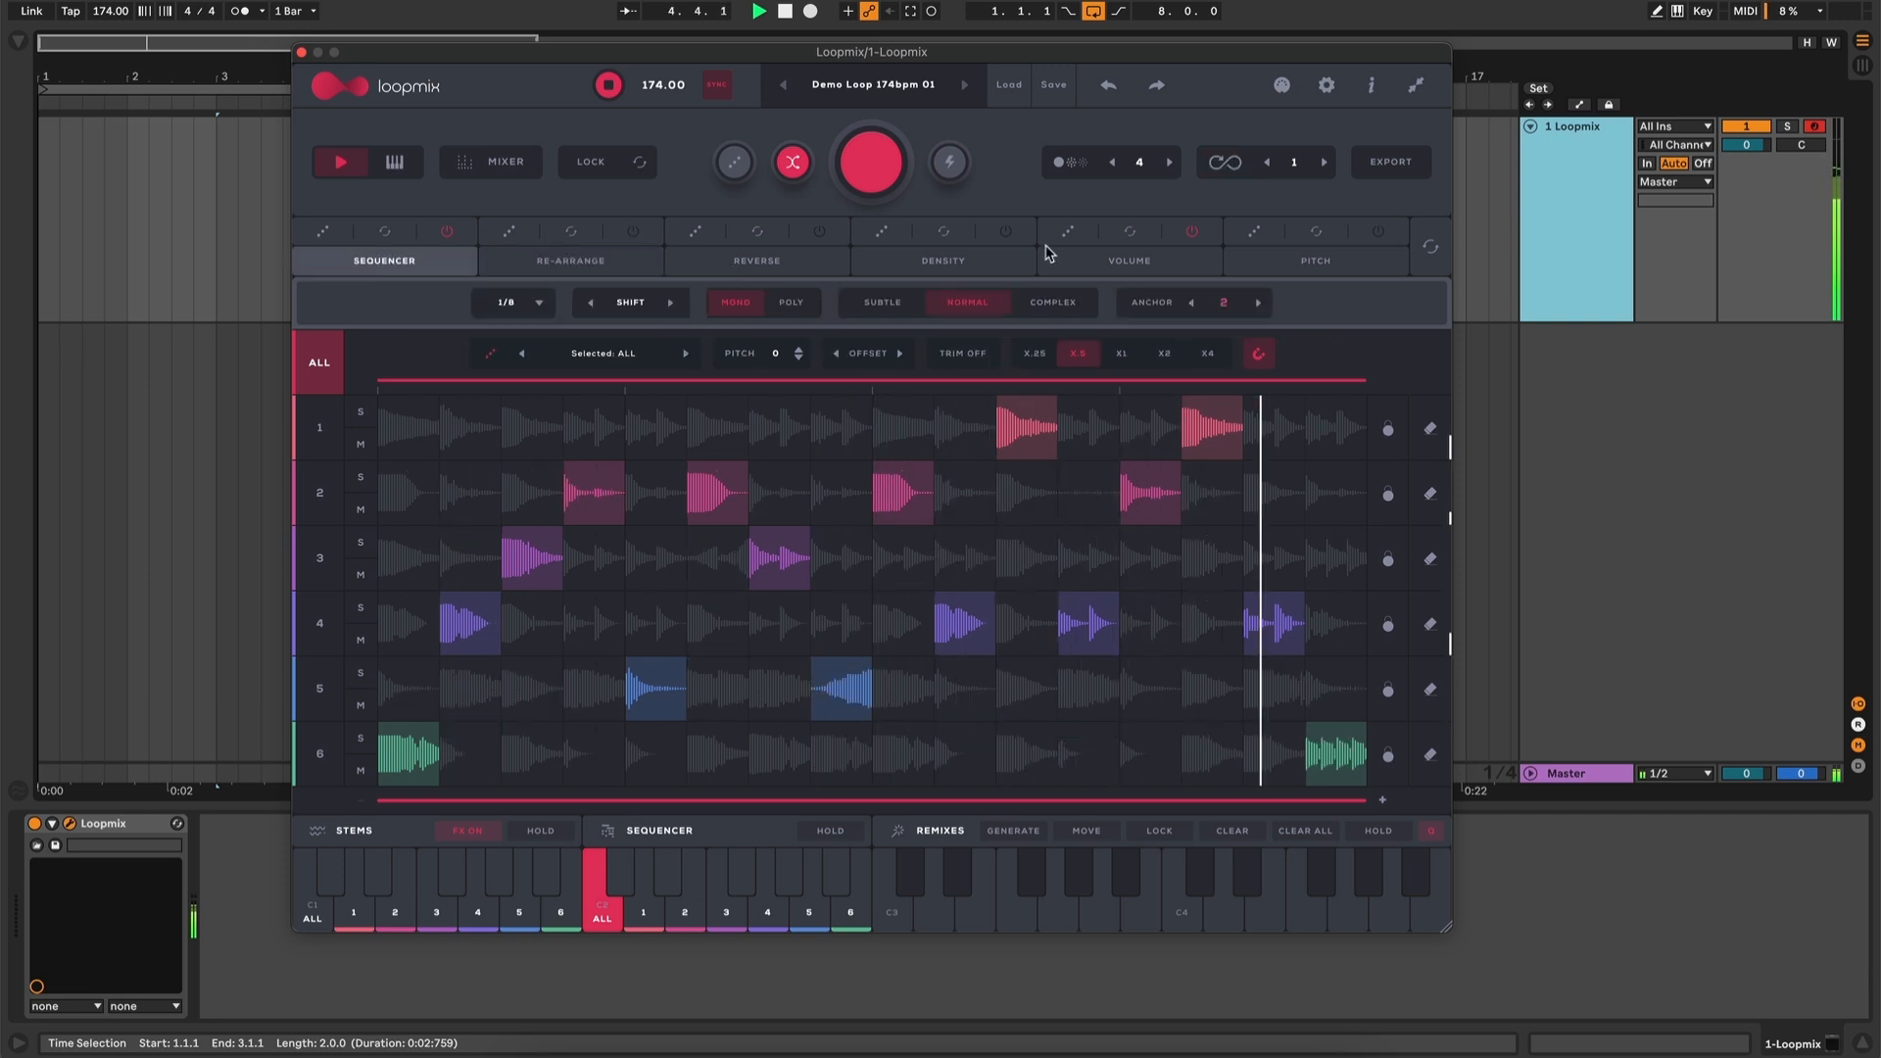
{"action": "key", "text": "space"}
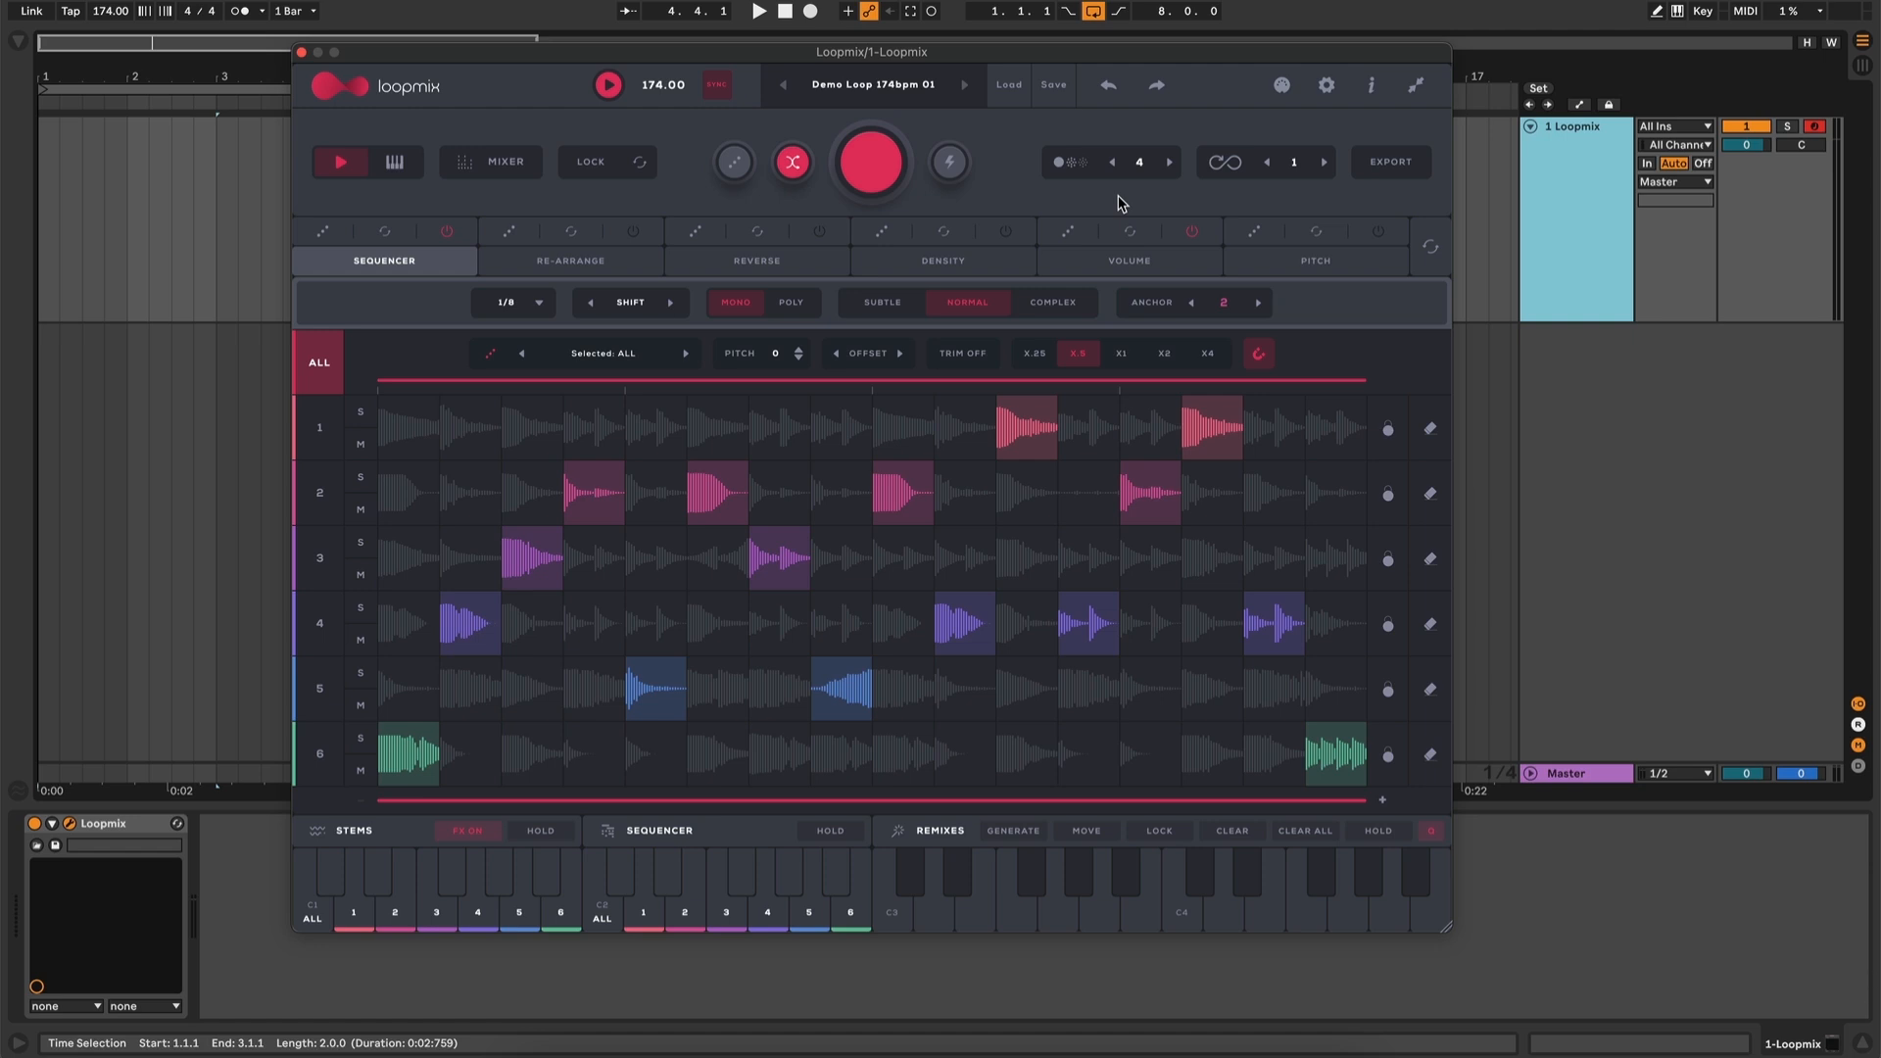
Try the export options by placing stem 5's audio in the arrangement and opening the full loop's audio file export
{"action": "left_click", "coordinate": [1393, 163]}
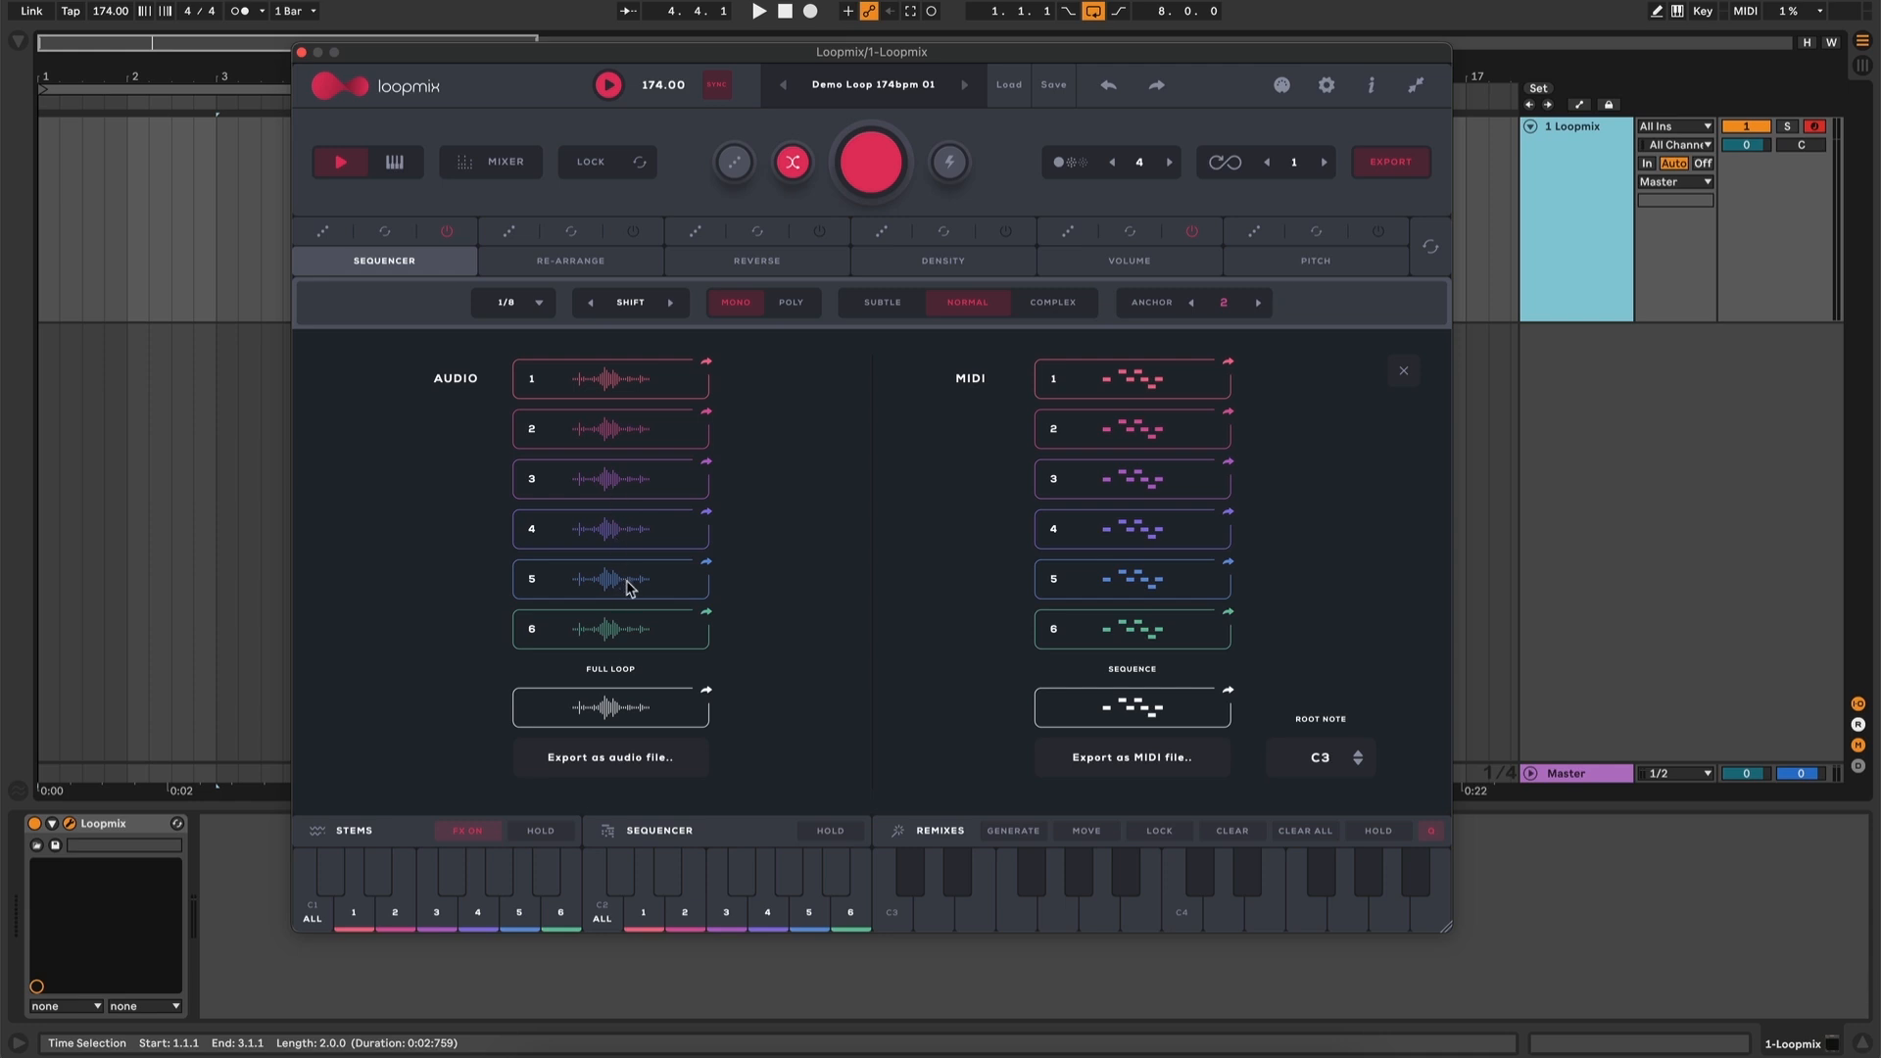
{"action": "left_click_drag", "start_coordinate": [627, 582], "coordinate": [64, 374]}
{"action": "left_click", "coordinate": [613, 779]}
{"action": "left_click", "coordinate": [632, 760]}
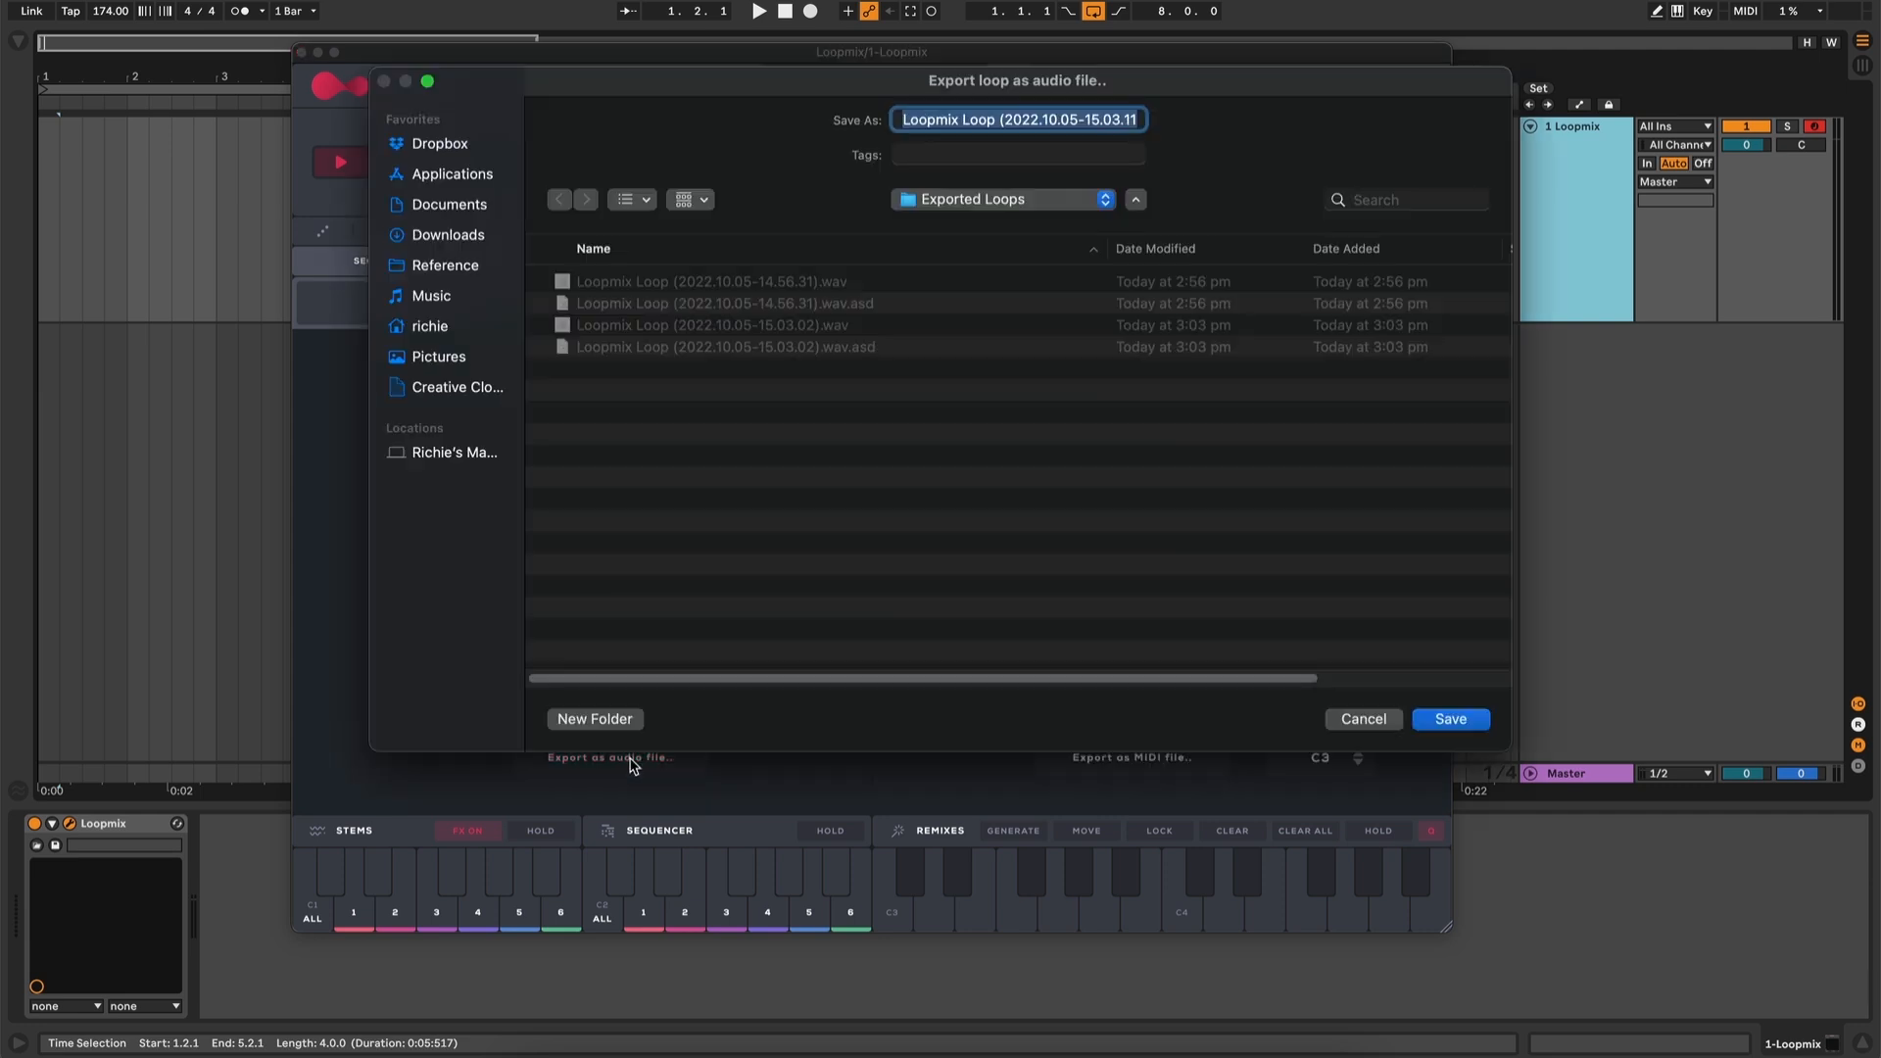
{"action": "left_click", "coordinate": [1362, 719]}
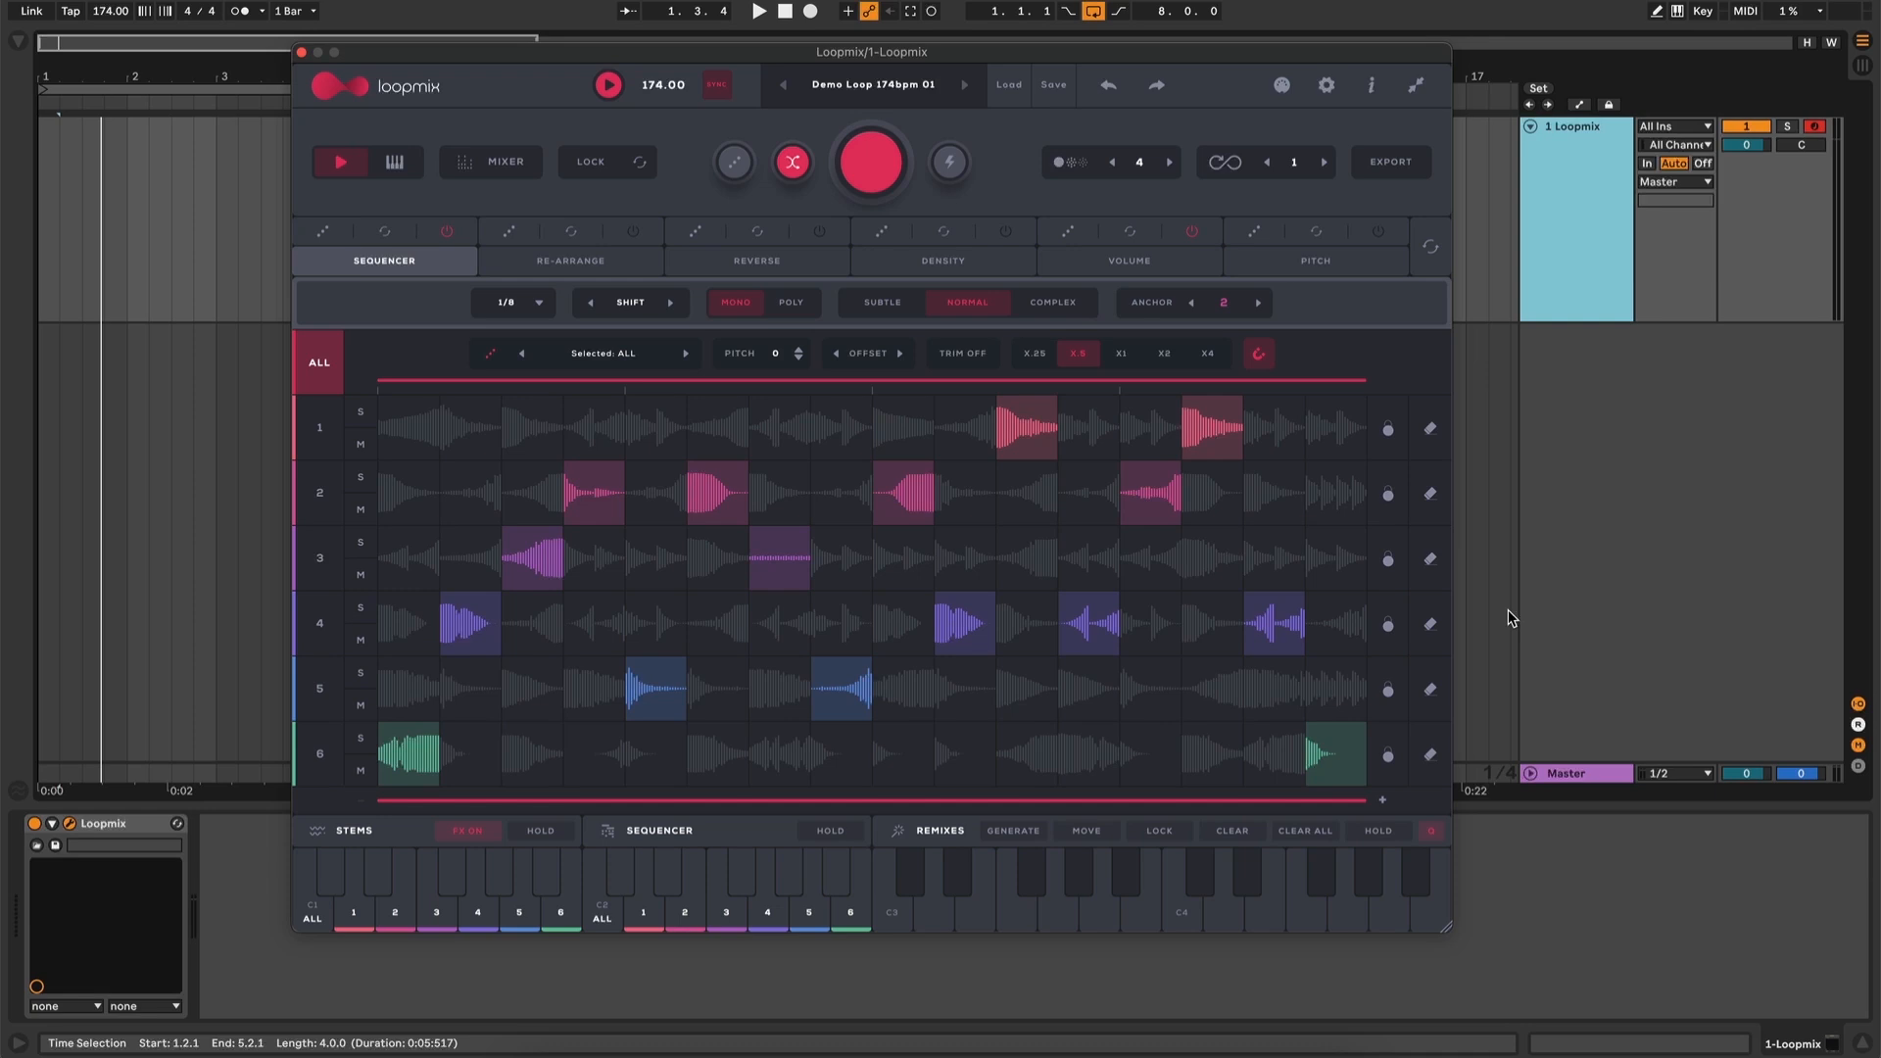
Switch Loopmix's triggering to keyboard mode
{"action": "left_click", "coordinate": [395, 162]}
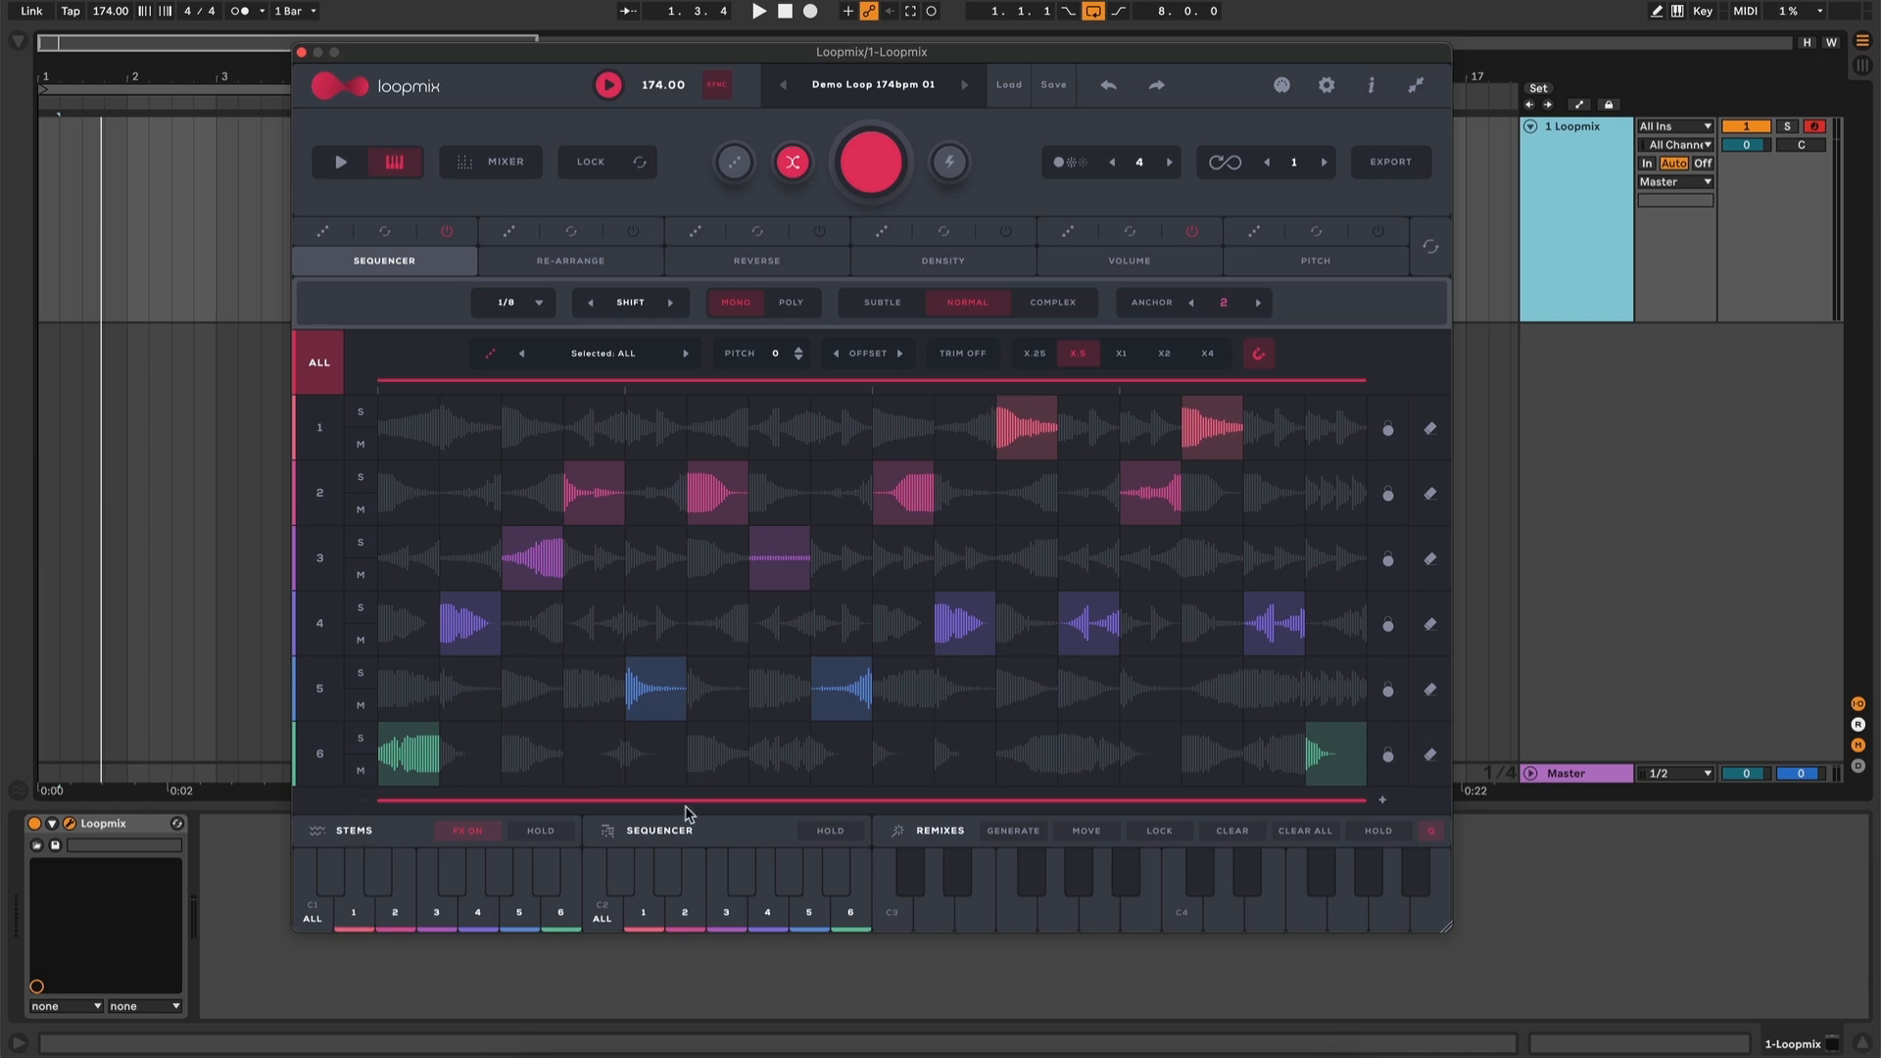
Audition the full loop and stems 1 to 4 from the stem keys with effects on
{"action": "left_click", "coordinate": [313, 919]}
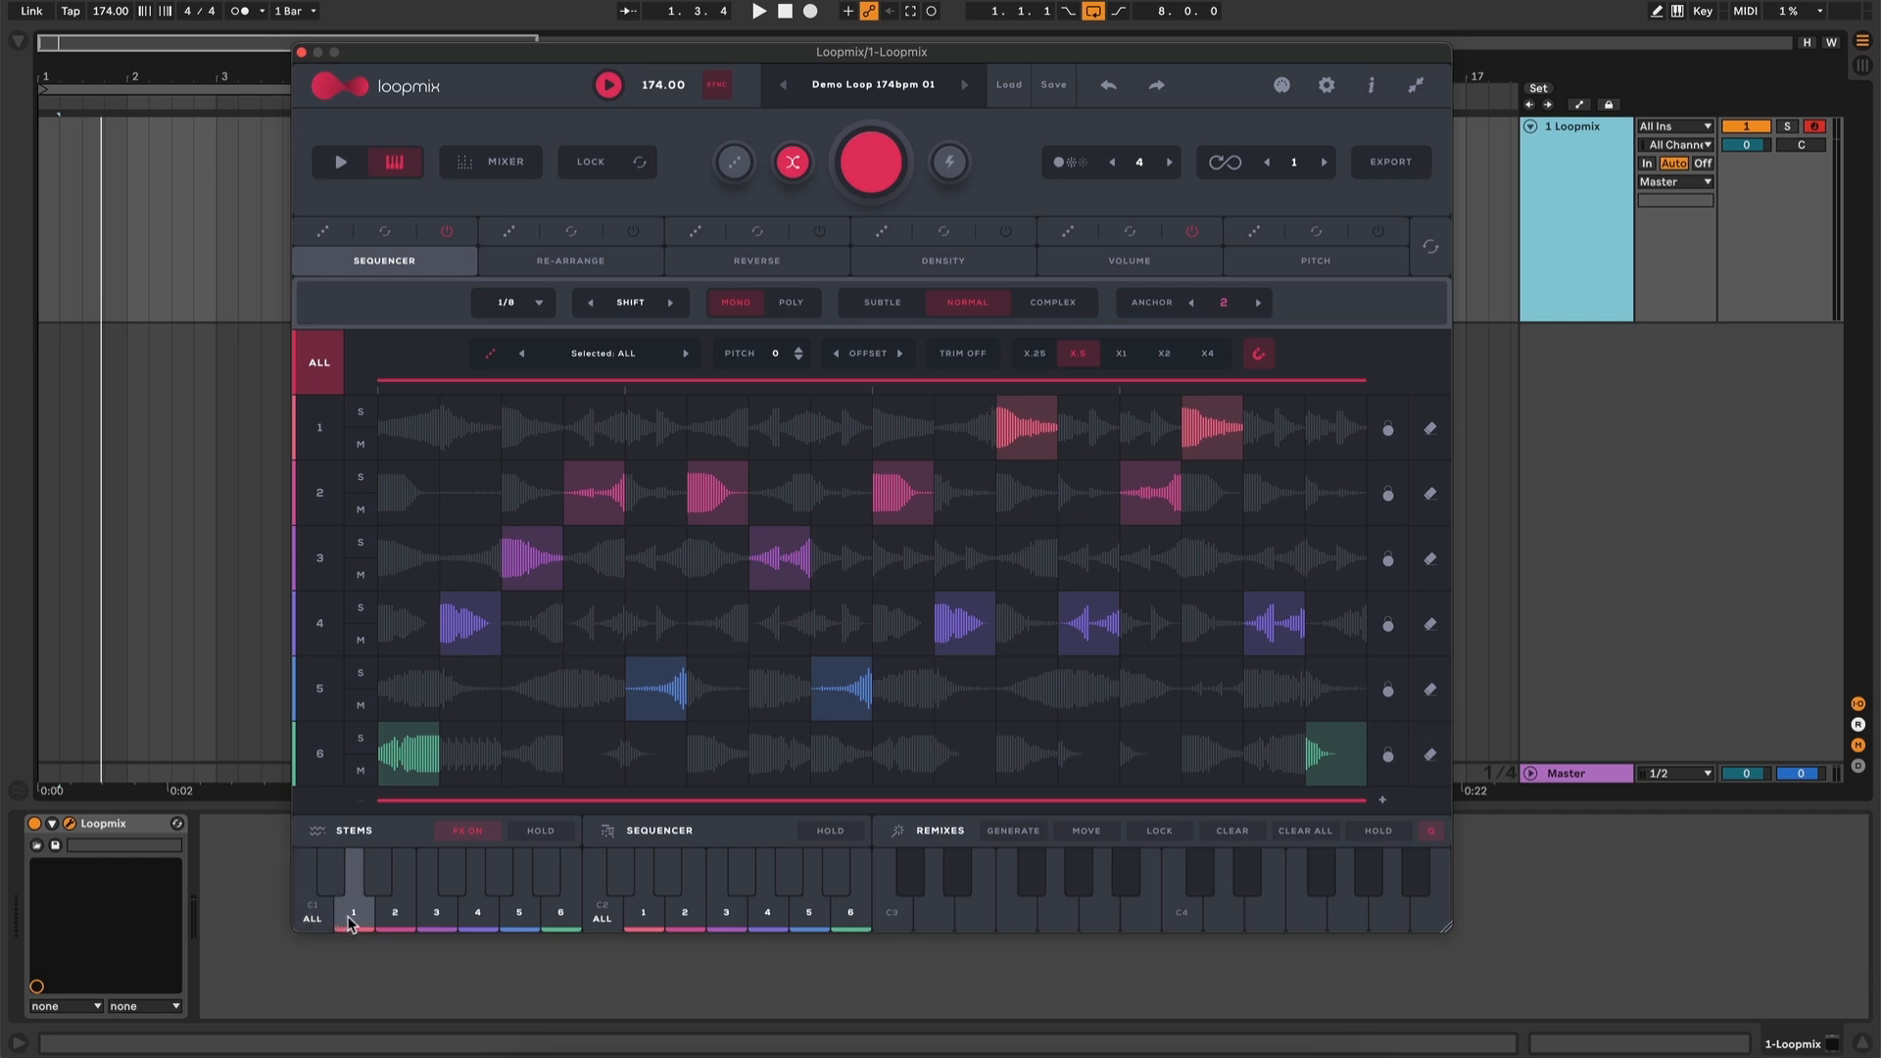
{"action": "left_click", "coordinate": [357, 920]}
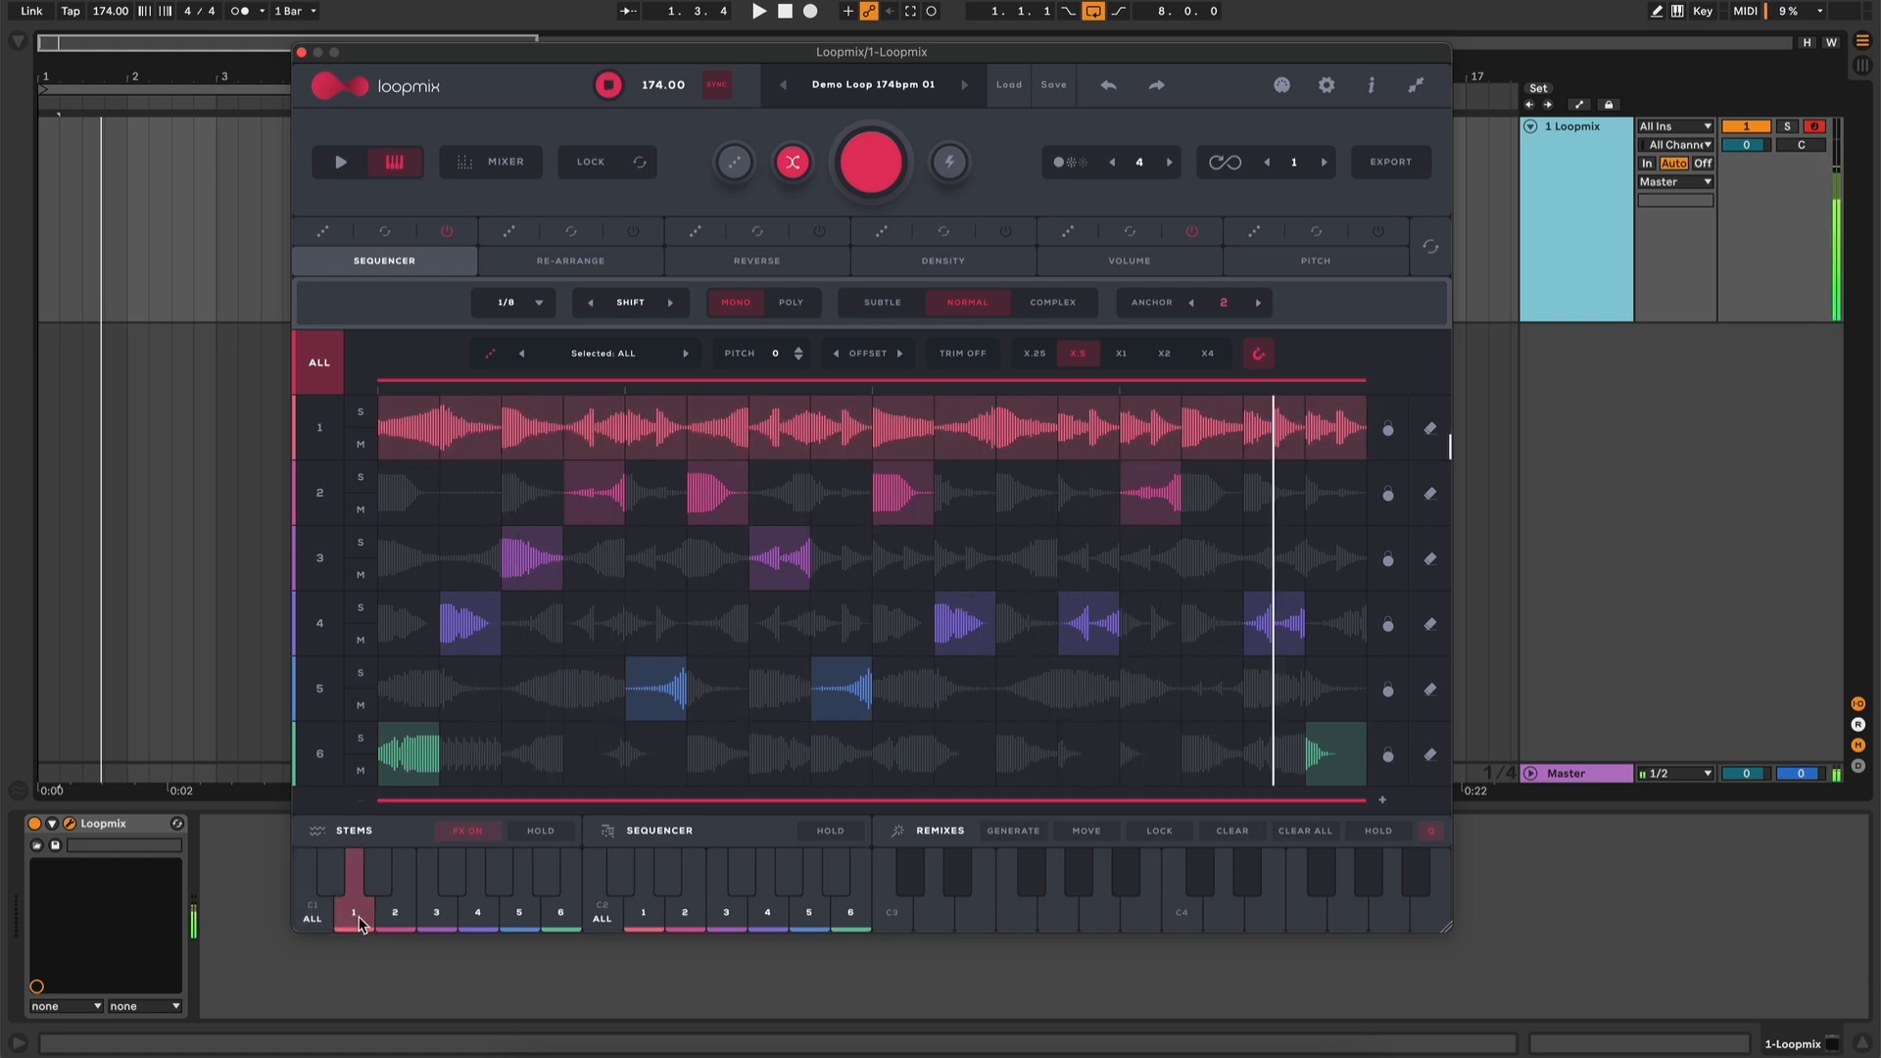
{"action": "left_click", "coordinate": [396, 919]}
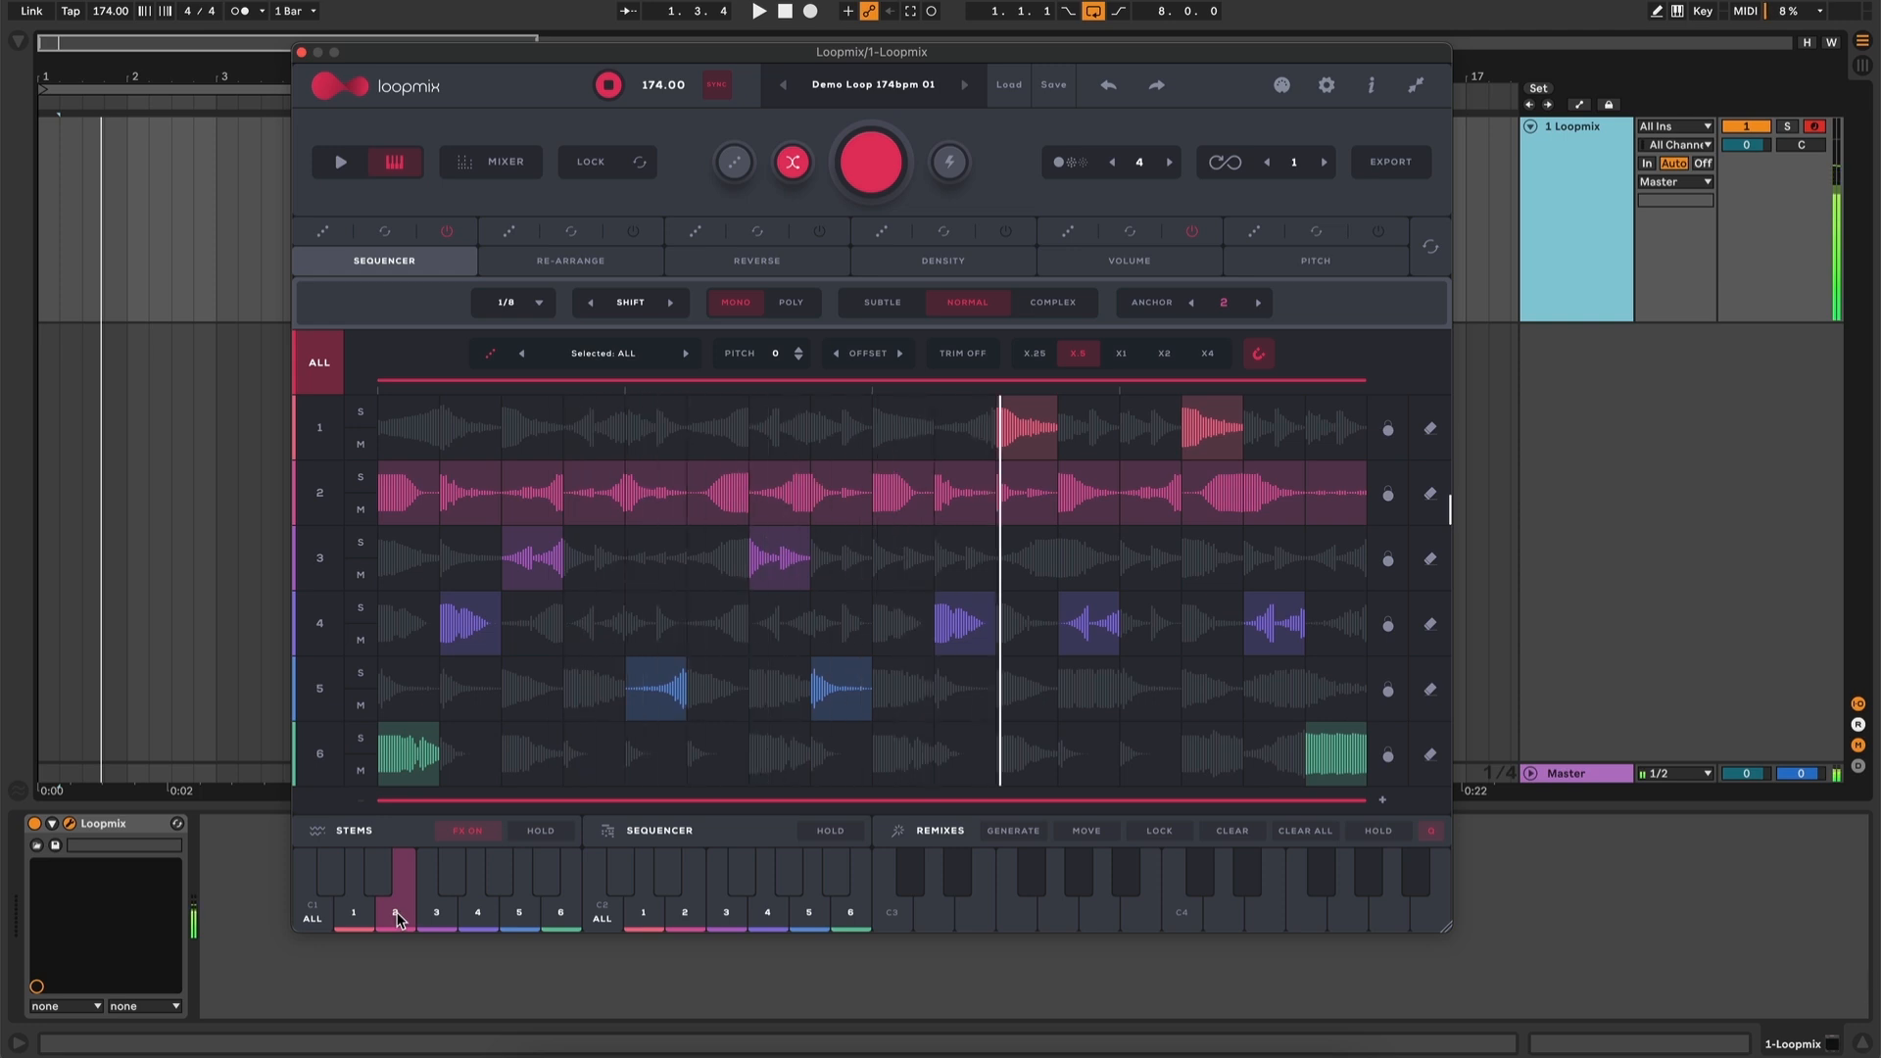
{"action": "left_click", "coordinate": [433, 920]}
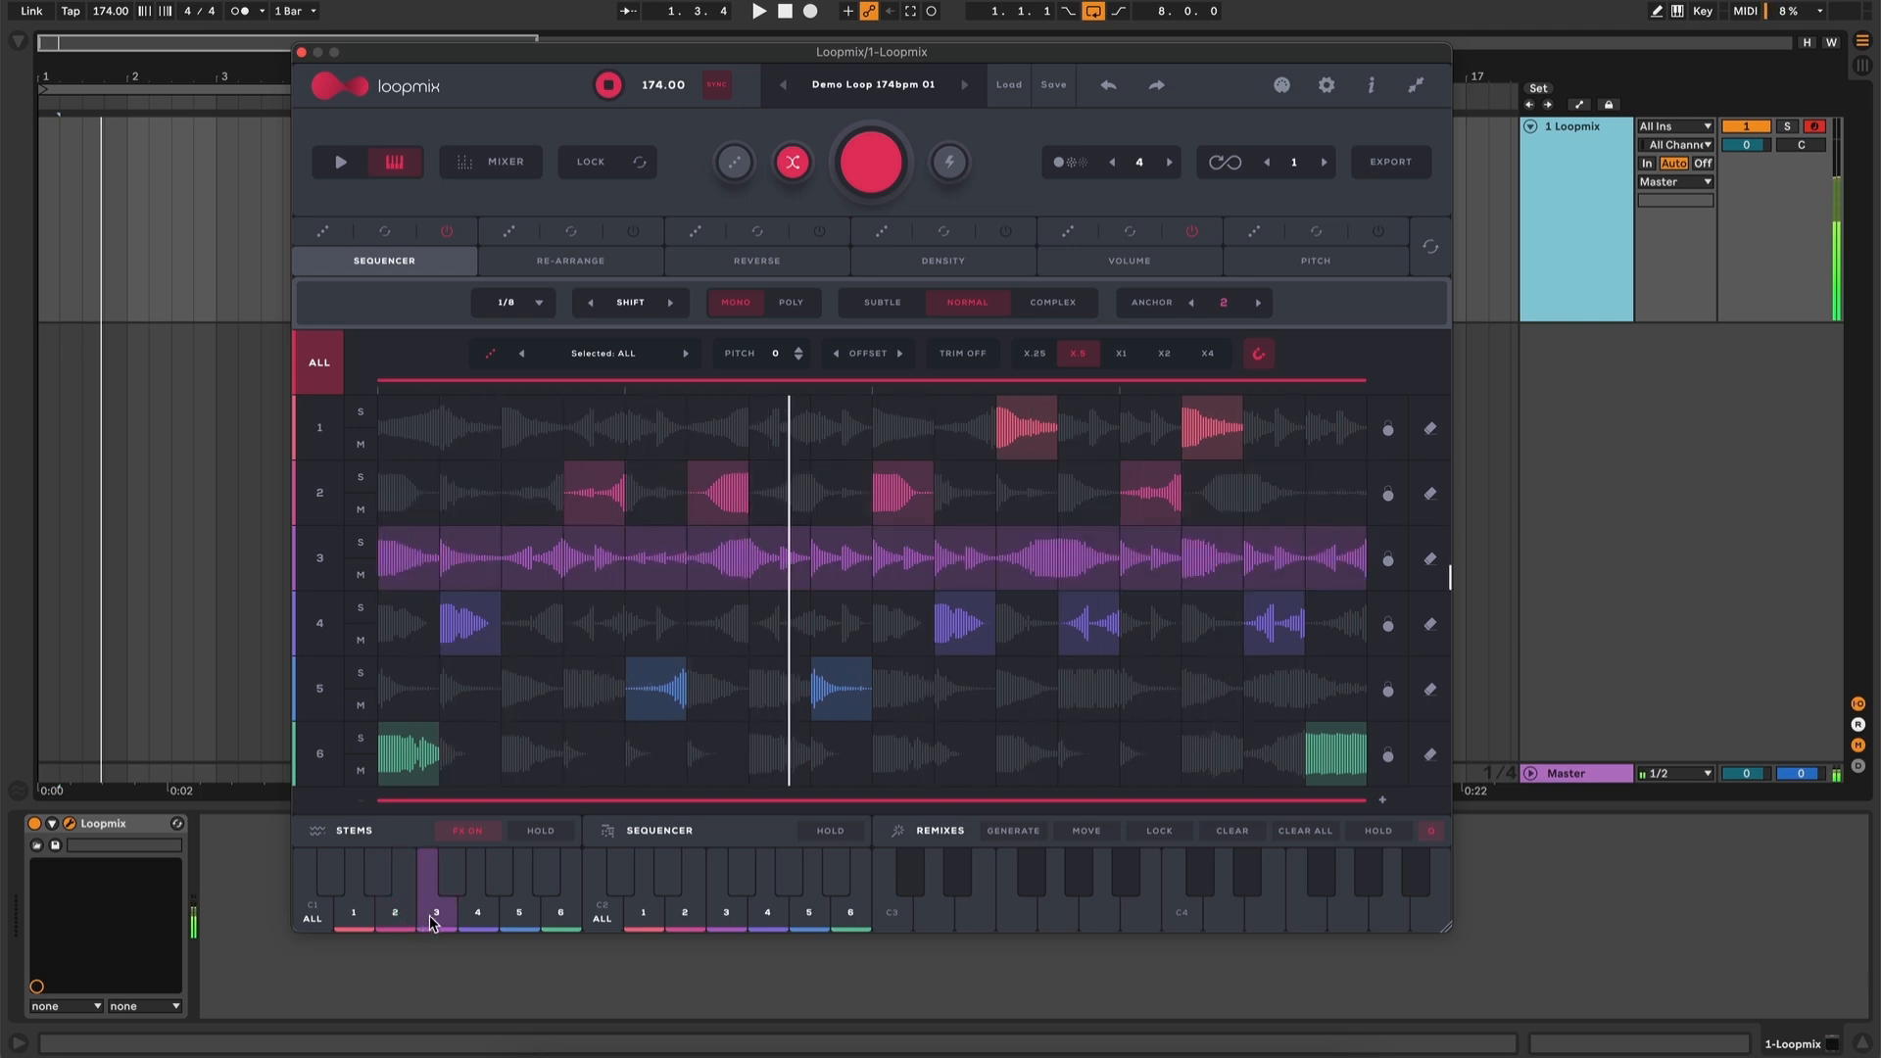
{"action": "left_click", "coordinate": [477, 920]}
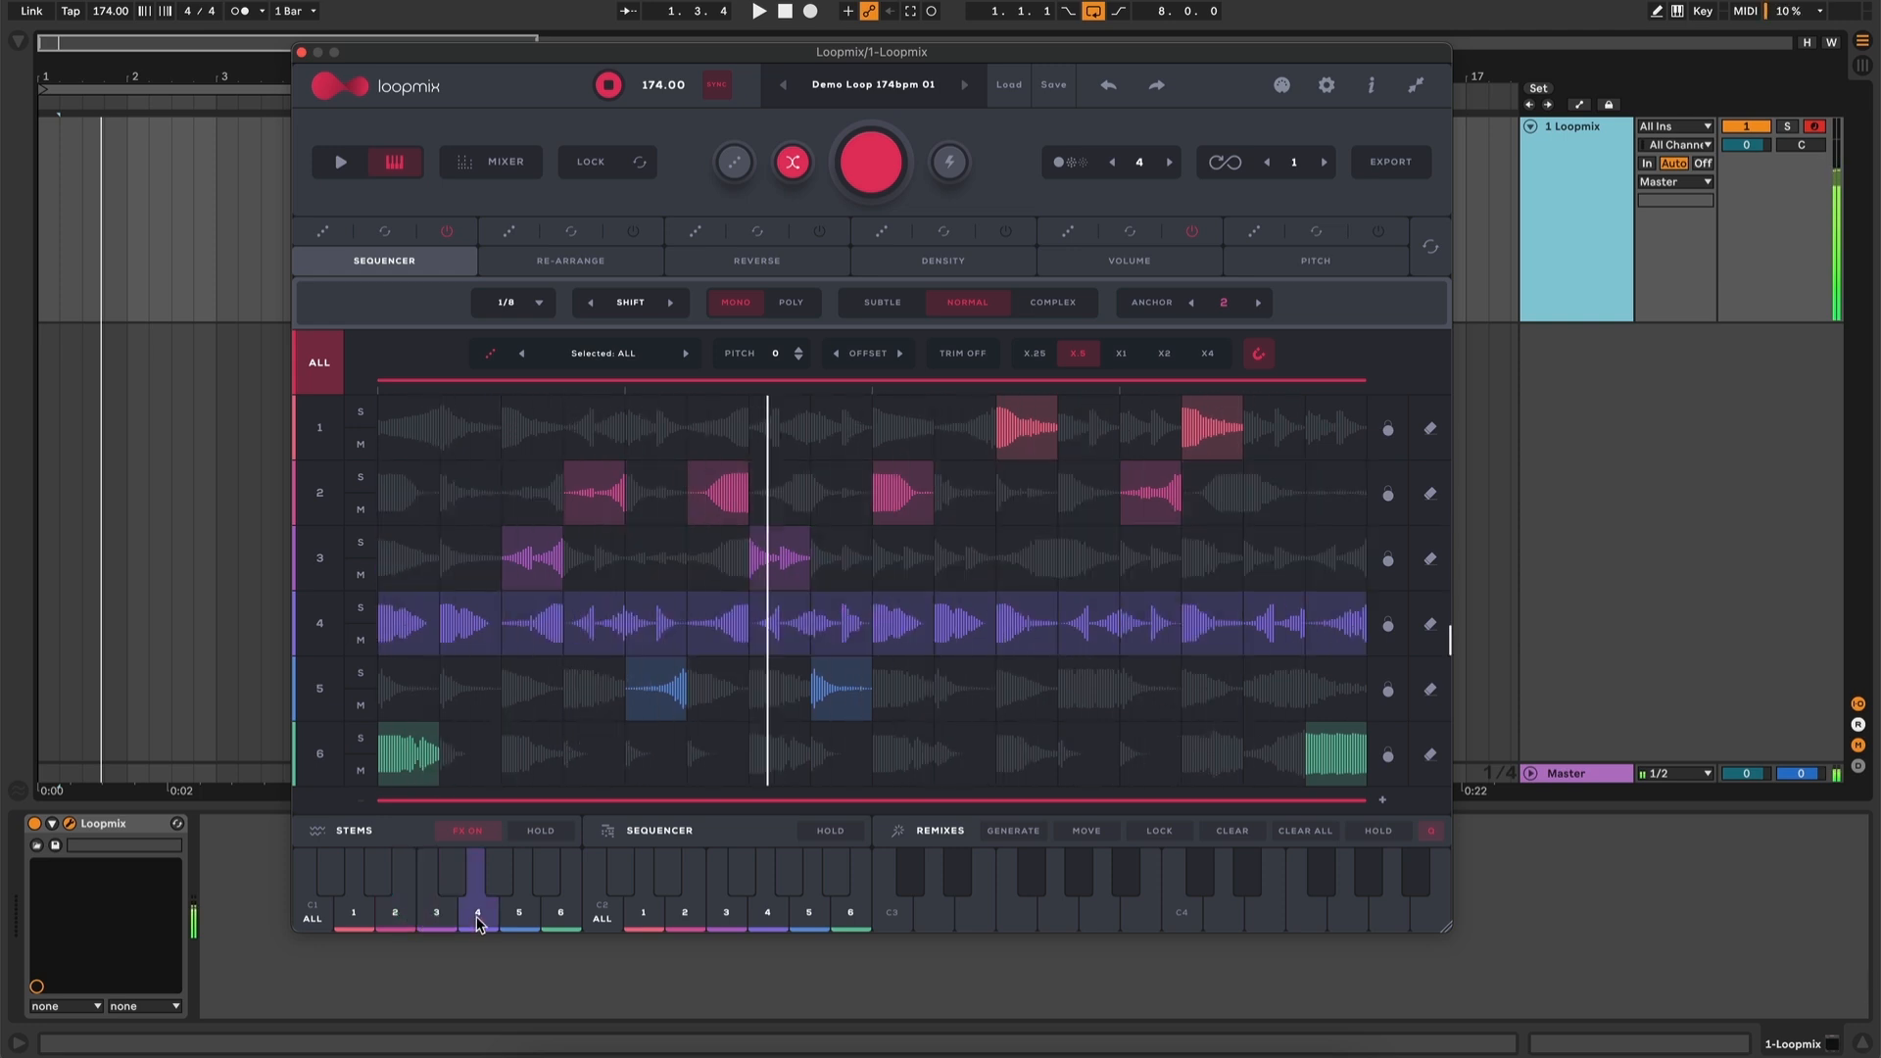
{"action": "left_click", "coordinate": [476, 916]}
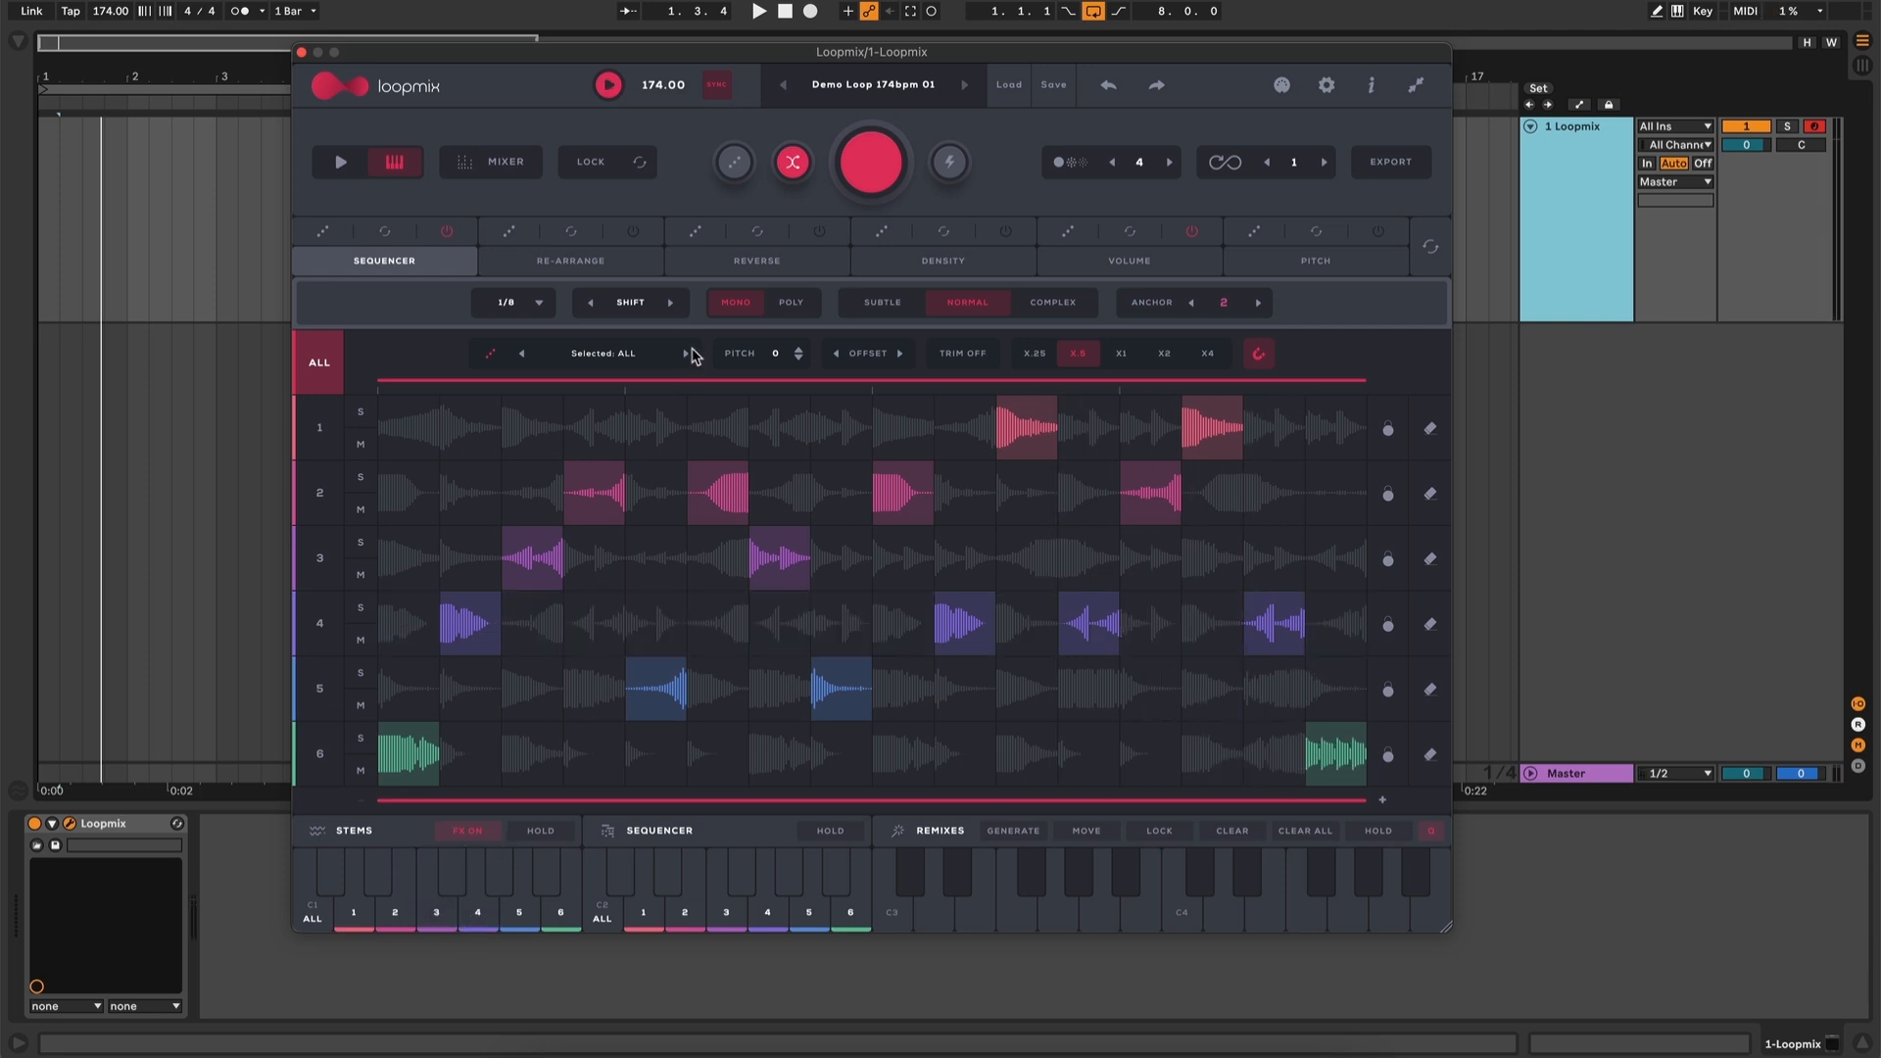
Check the Reverse module, return to the Sequencer, and audition stems 2 to 5 from the stem keys with effects off
{"action": "left_click", "coordinate": [777, 261]}
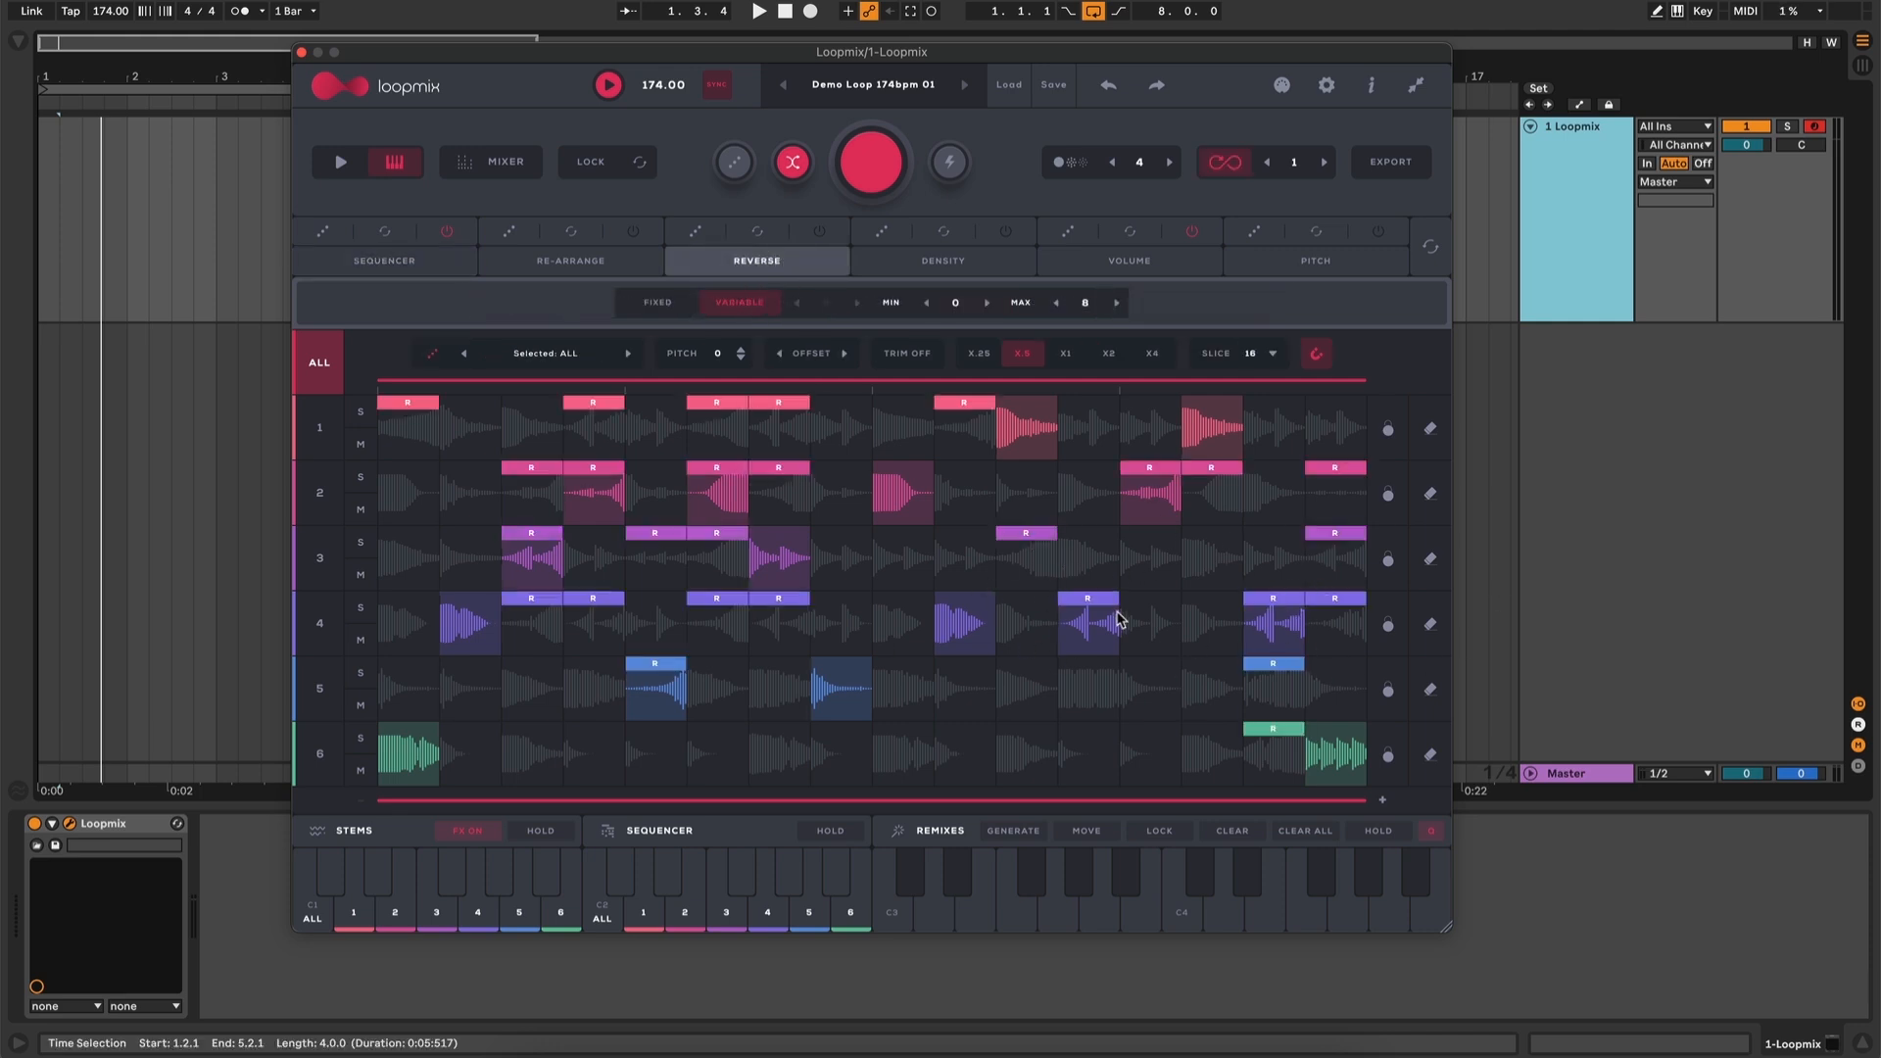
{"action": "left_click", "coordinate": [467, 263]}
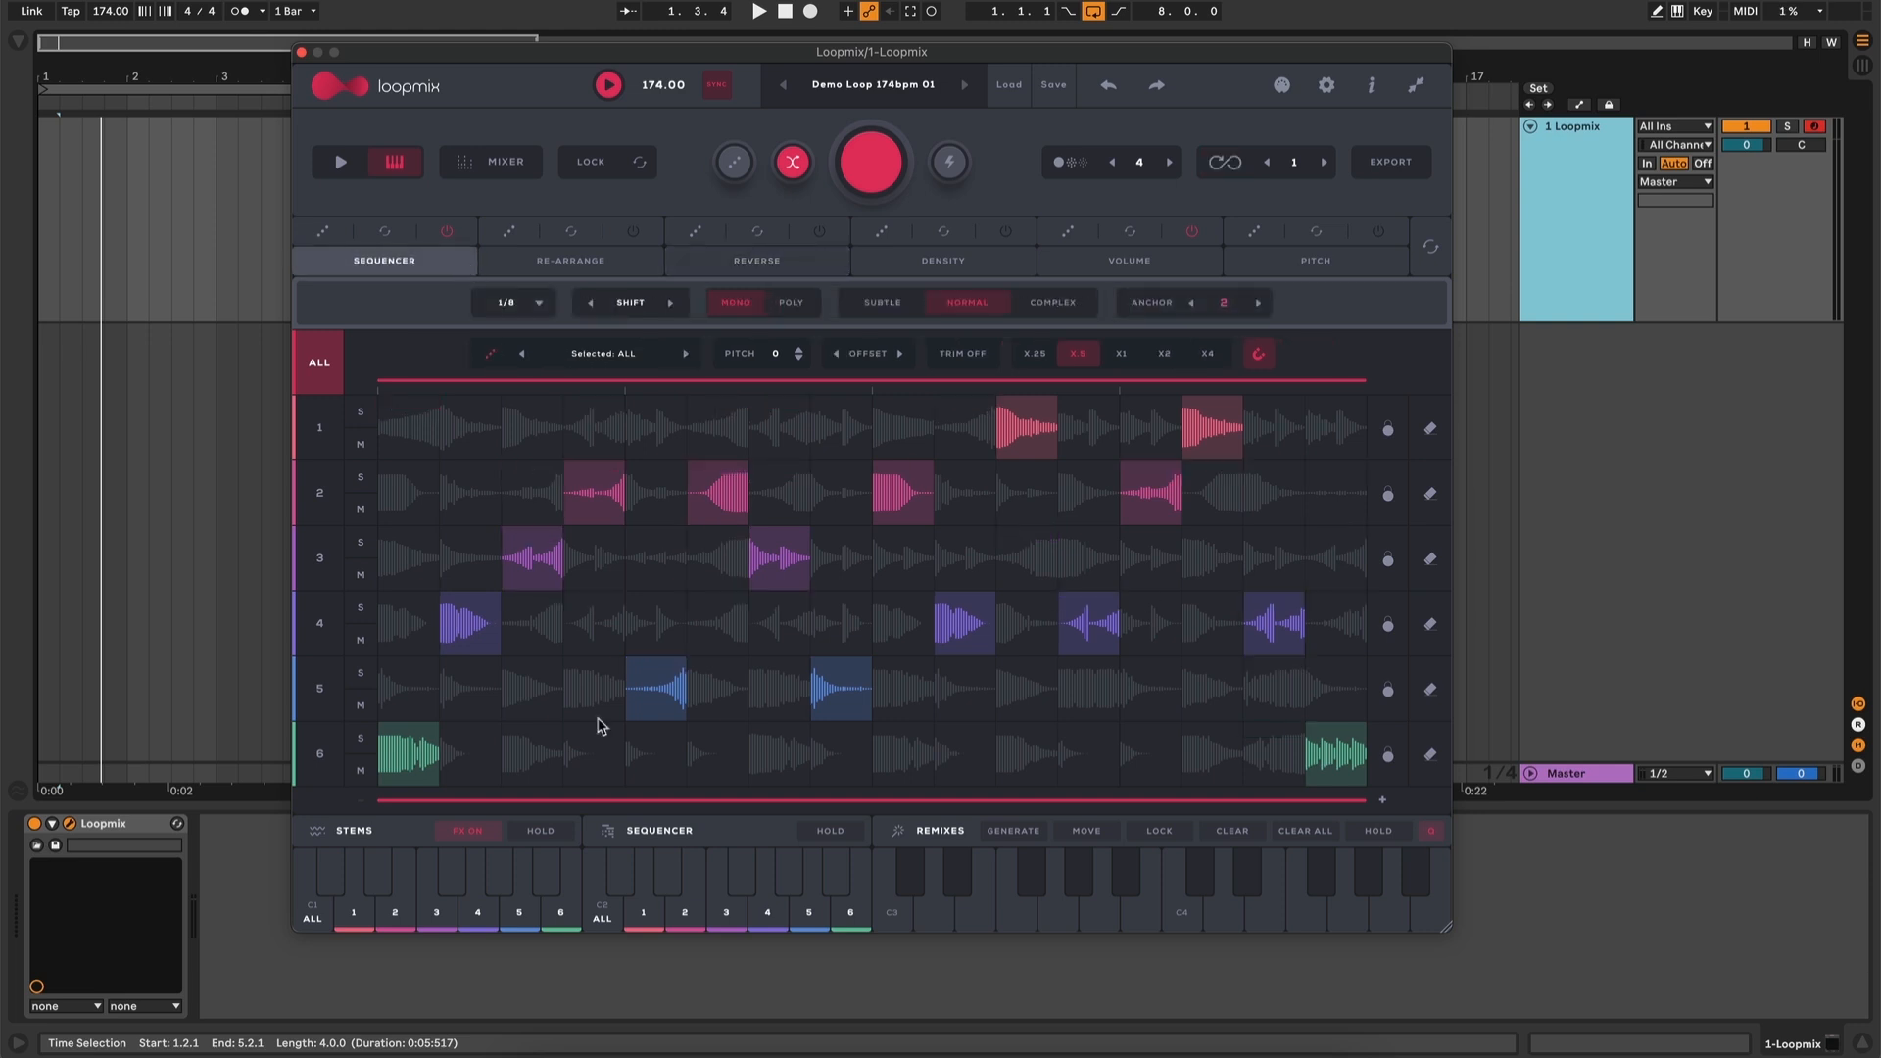
{"action": "left_click", "coordinate": [474, 833]}
{"action": "left_click", "coordinate": [437, 911]}
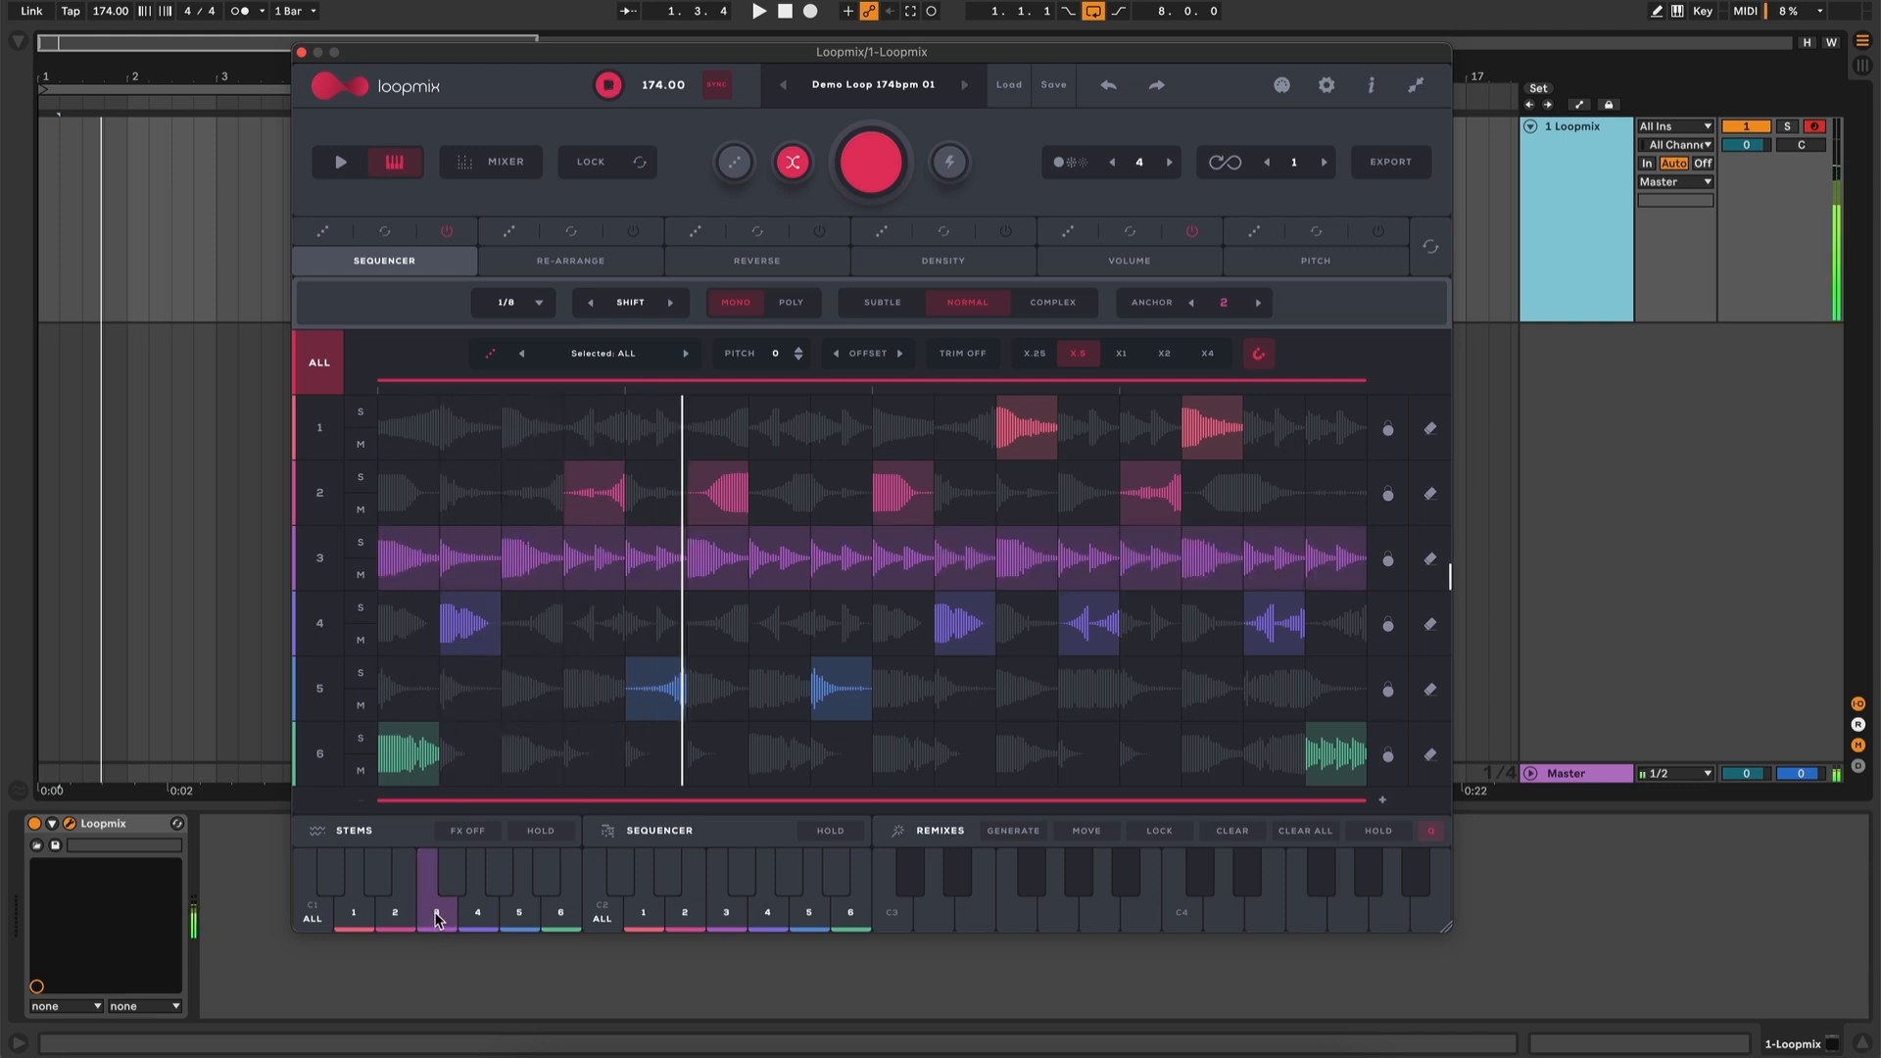
{"action": "left_click", "coordinate": [478, 913]}
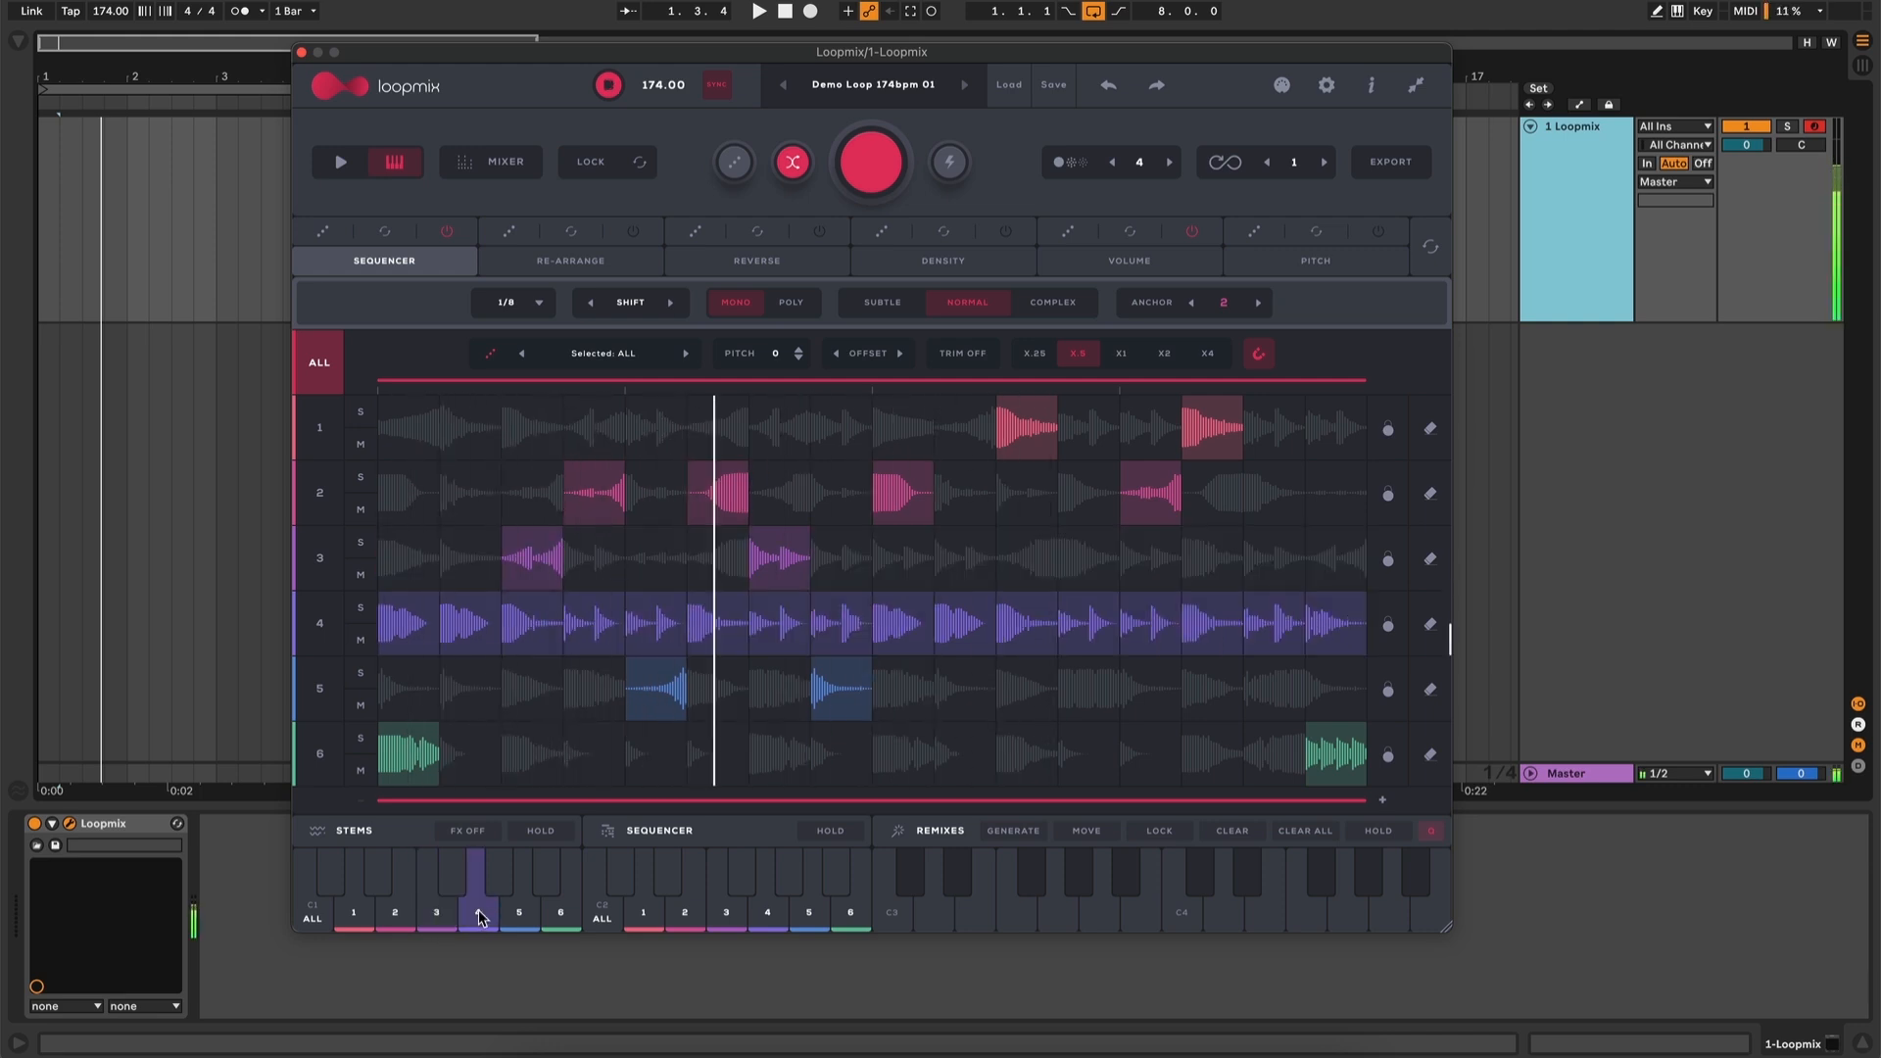
{"action": "left_click", "coordinate": [520, 913]}
{"action": "left_click", "coordinate": [437, 916]}
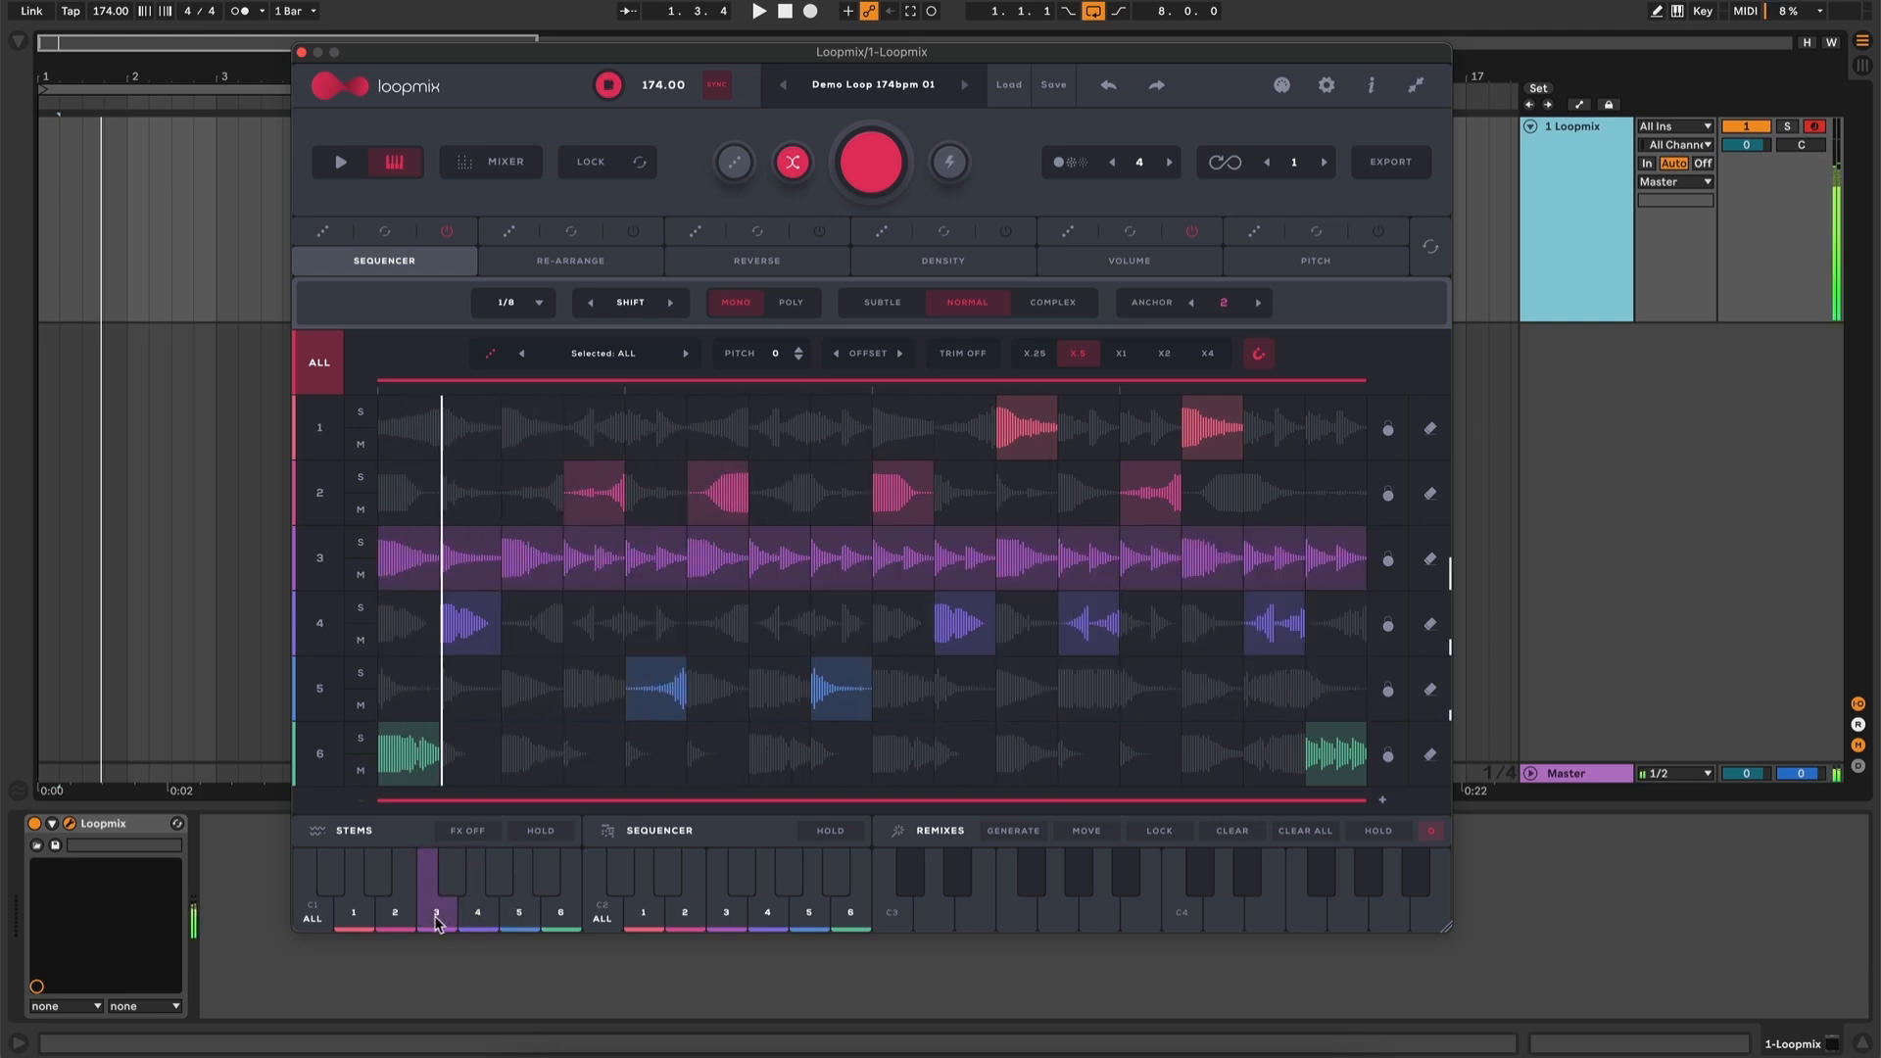
{"action": "left_click", "coordinate": [397, 914]}
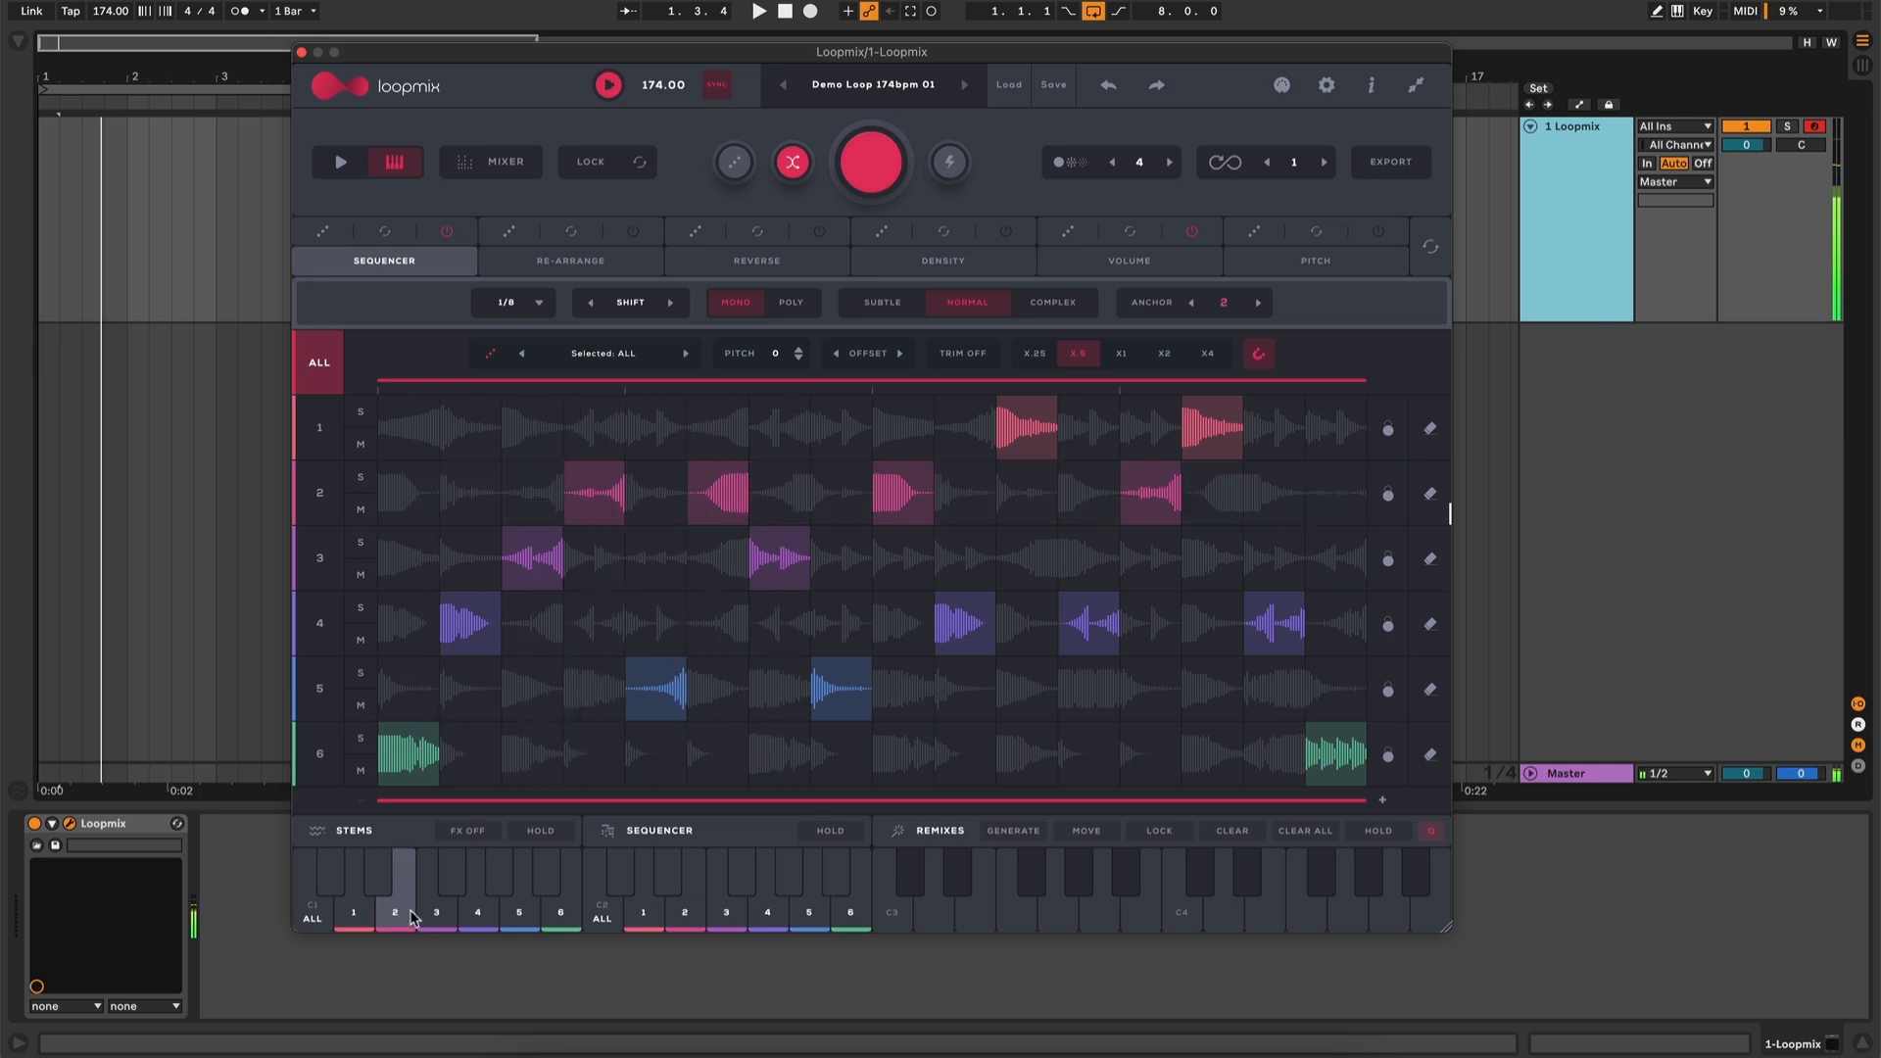
Turn on hold for the stem keys, latch and release stem 3, and turn hold off again
{"action": "left_click", "coordinate": [546, 833]}
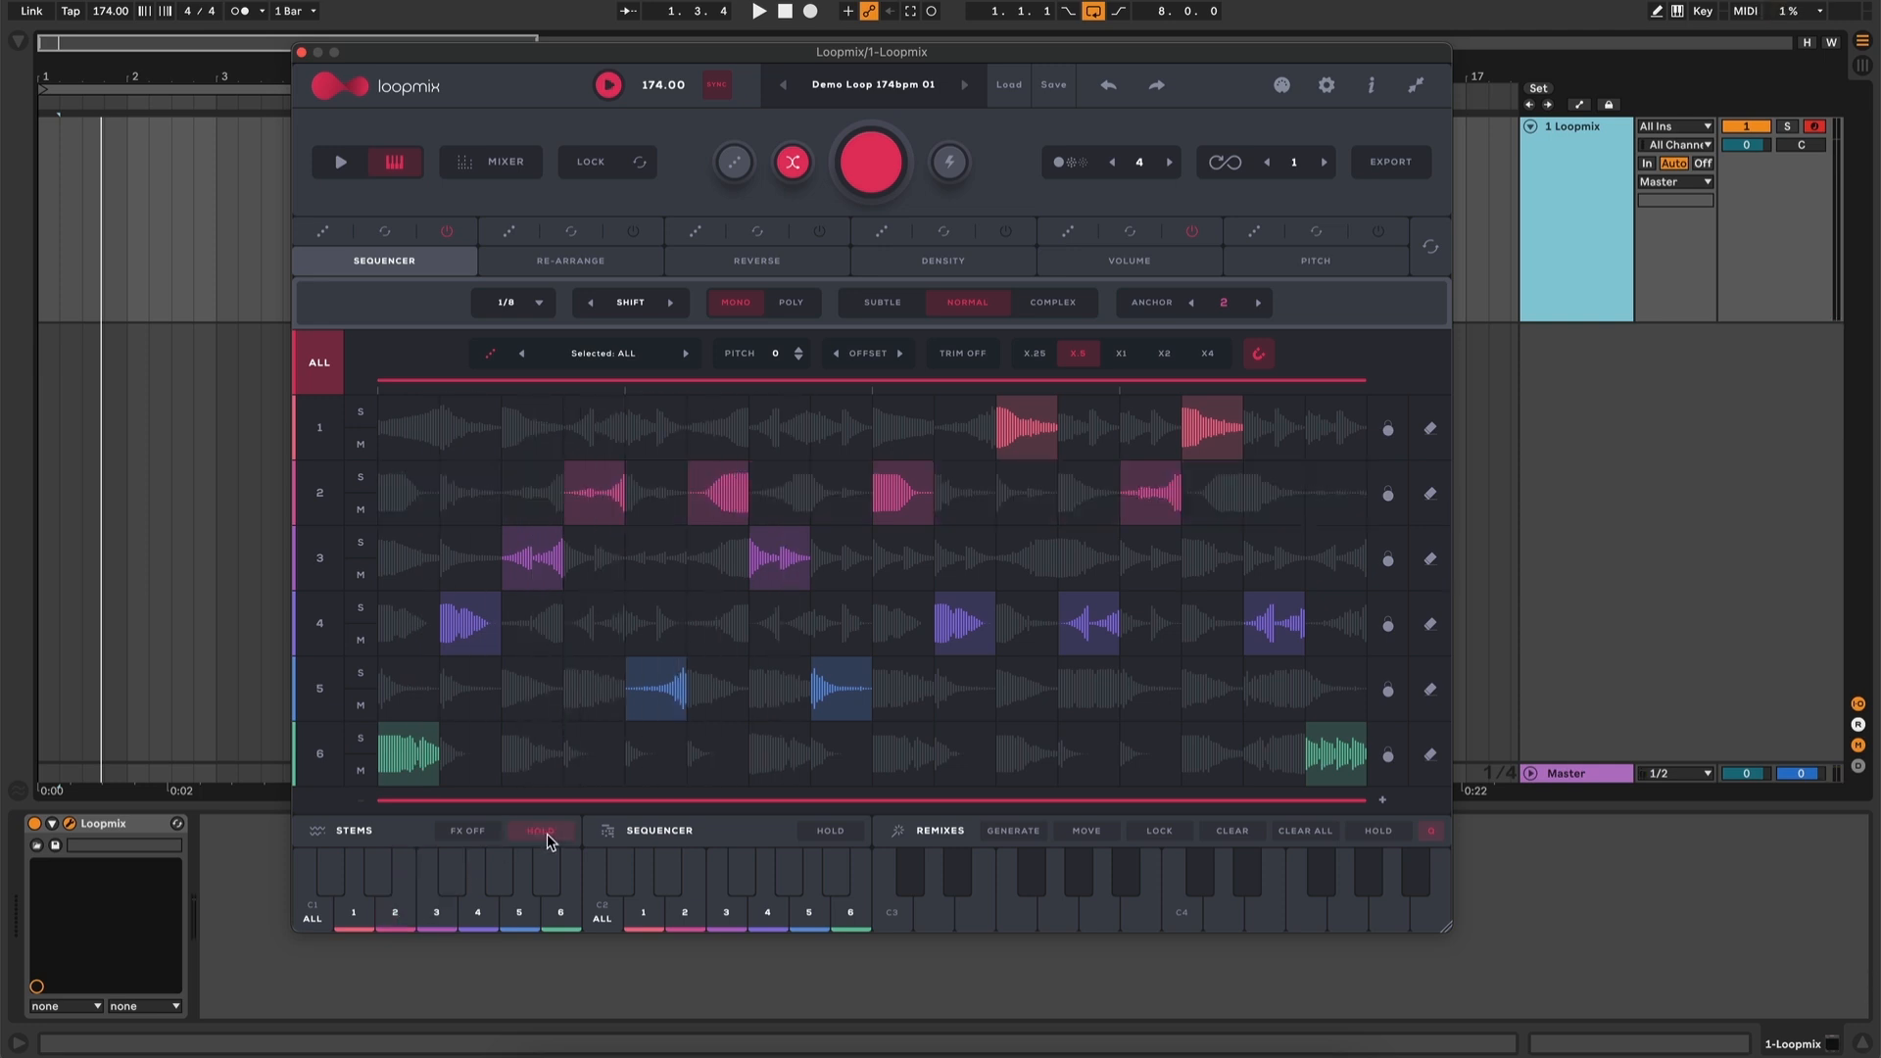
{"action": "left_click", "coordinate": [437, 921]}
{"action": "left_click", "coordinate": [438, 915]}
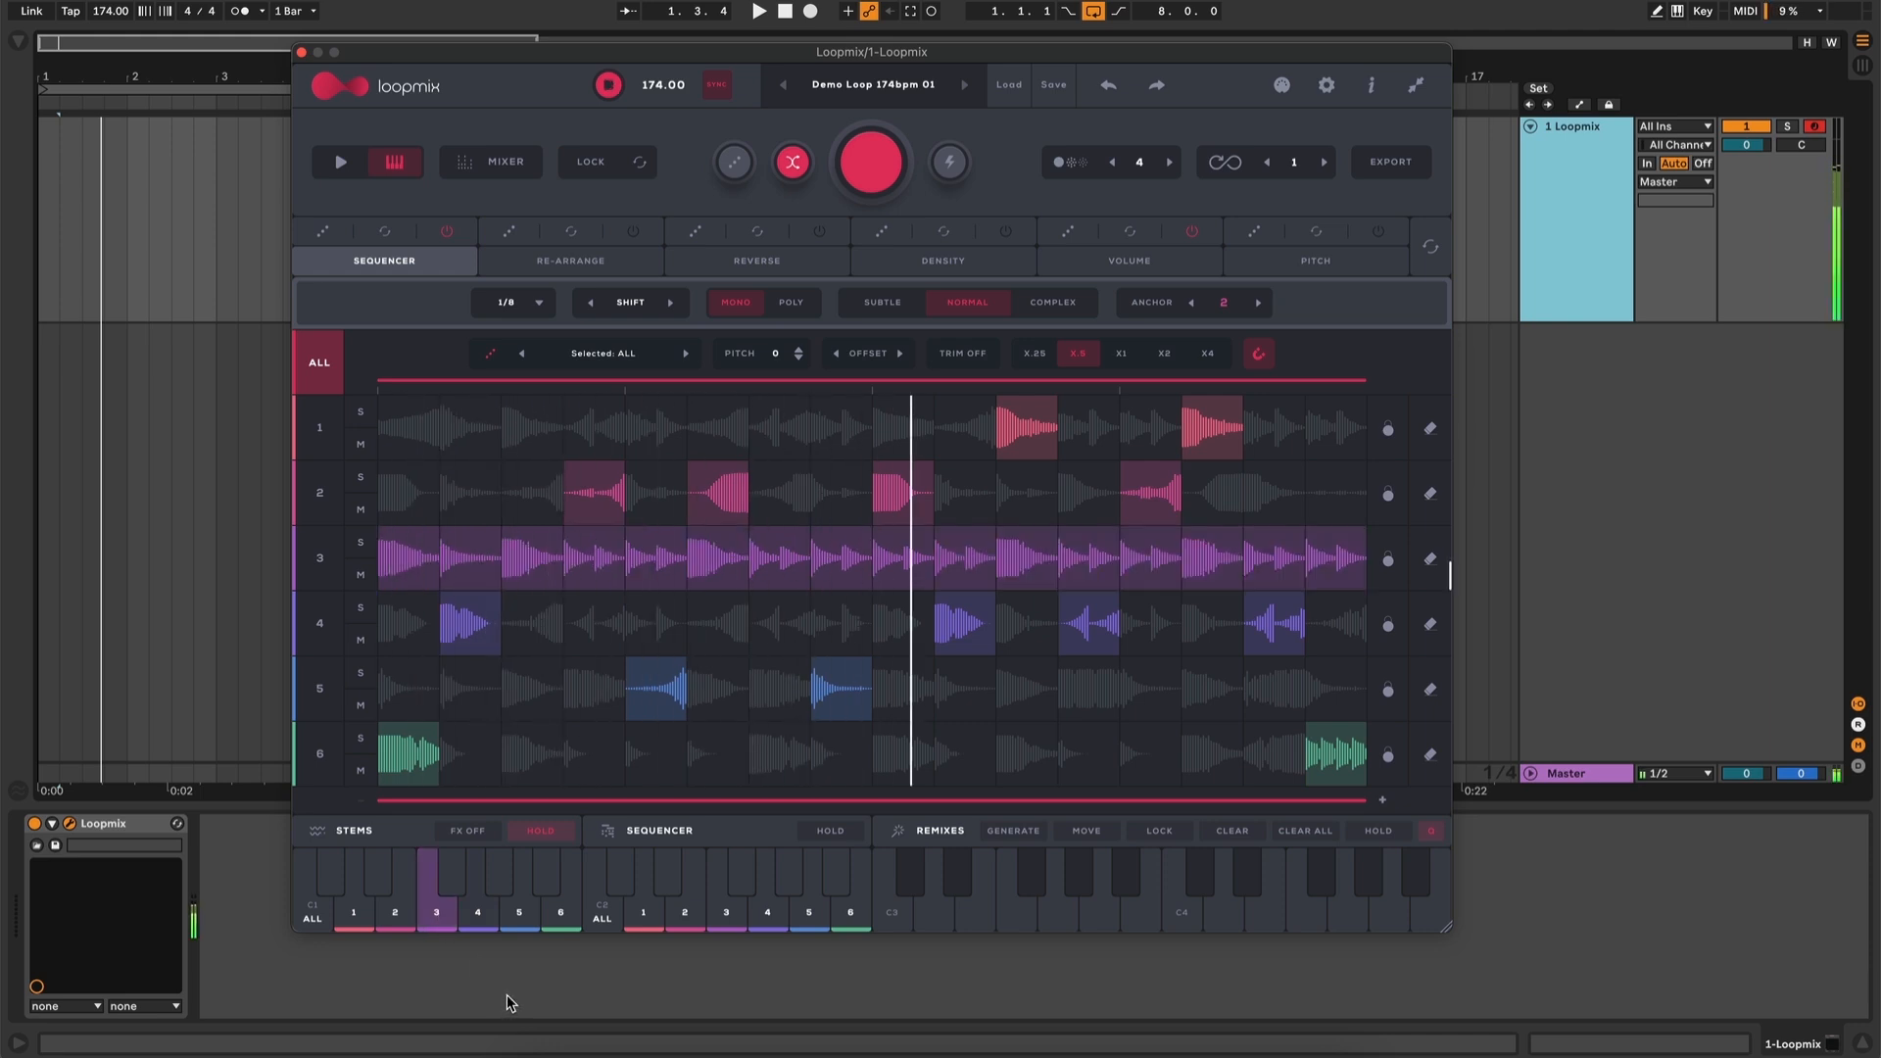
{"action": "left_click", "coordinate": [548, 833]}
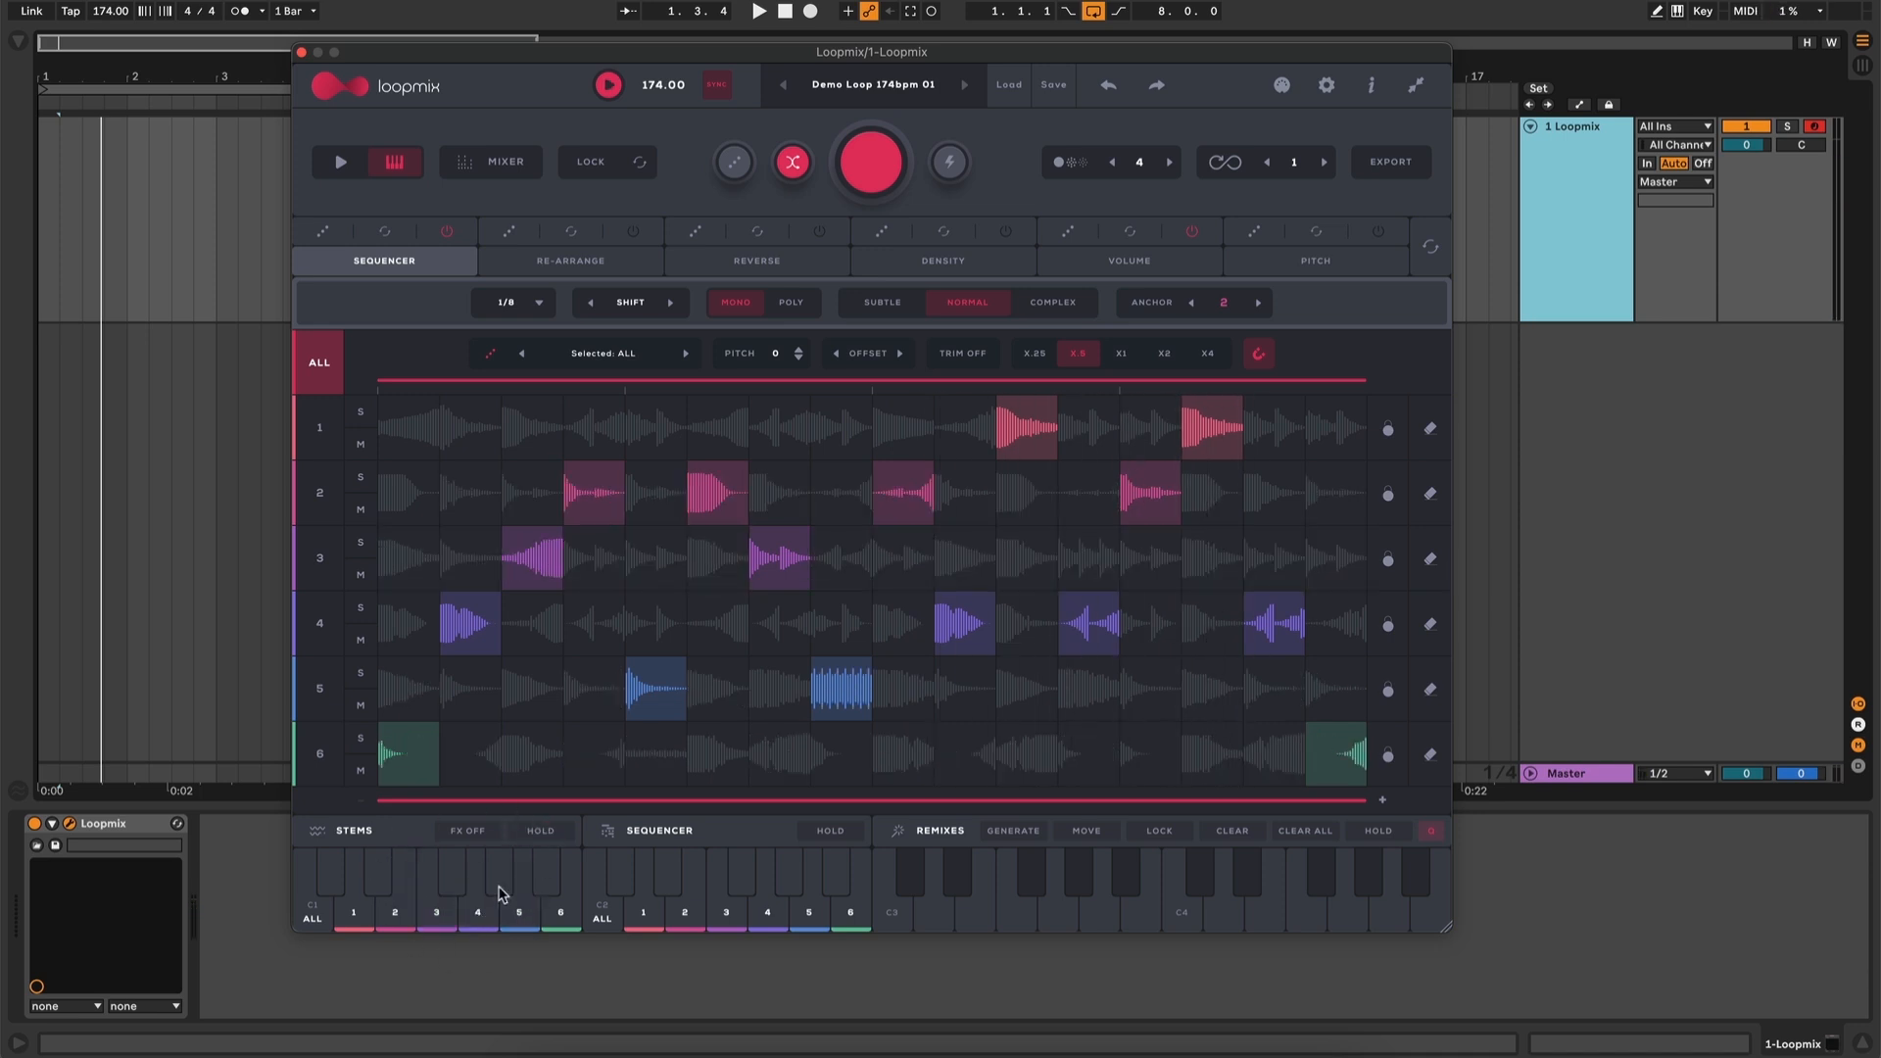
{"action": "left_click", "coordinate": [431, 929]}
Audition the sequenced slices of stems 1, 2 and 3 individually from the sequencer keys
{"action": "left_click", "coordinate": [653, 905]}
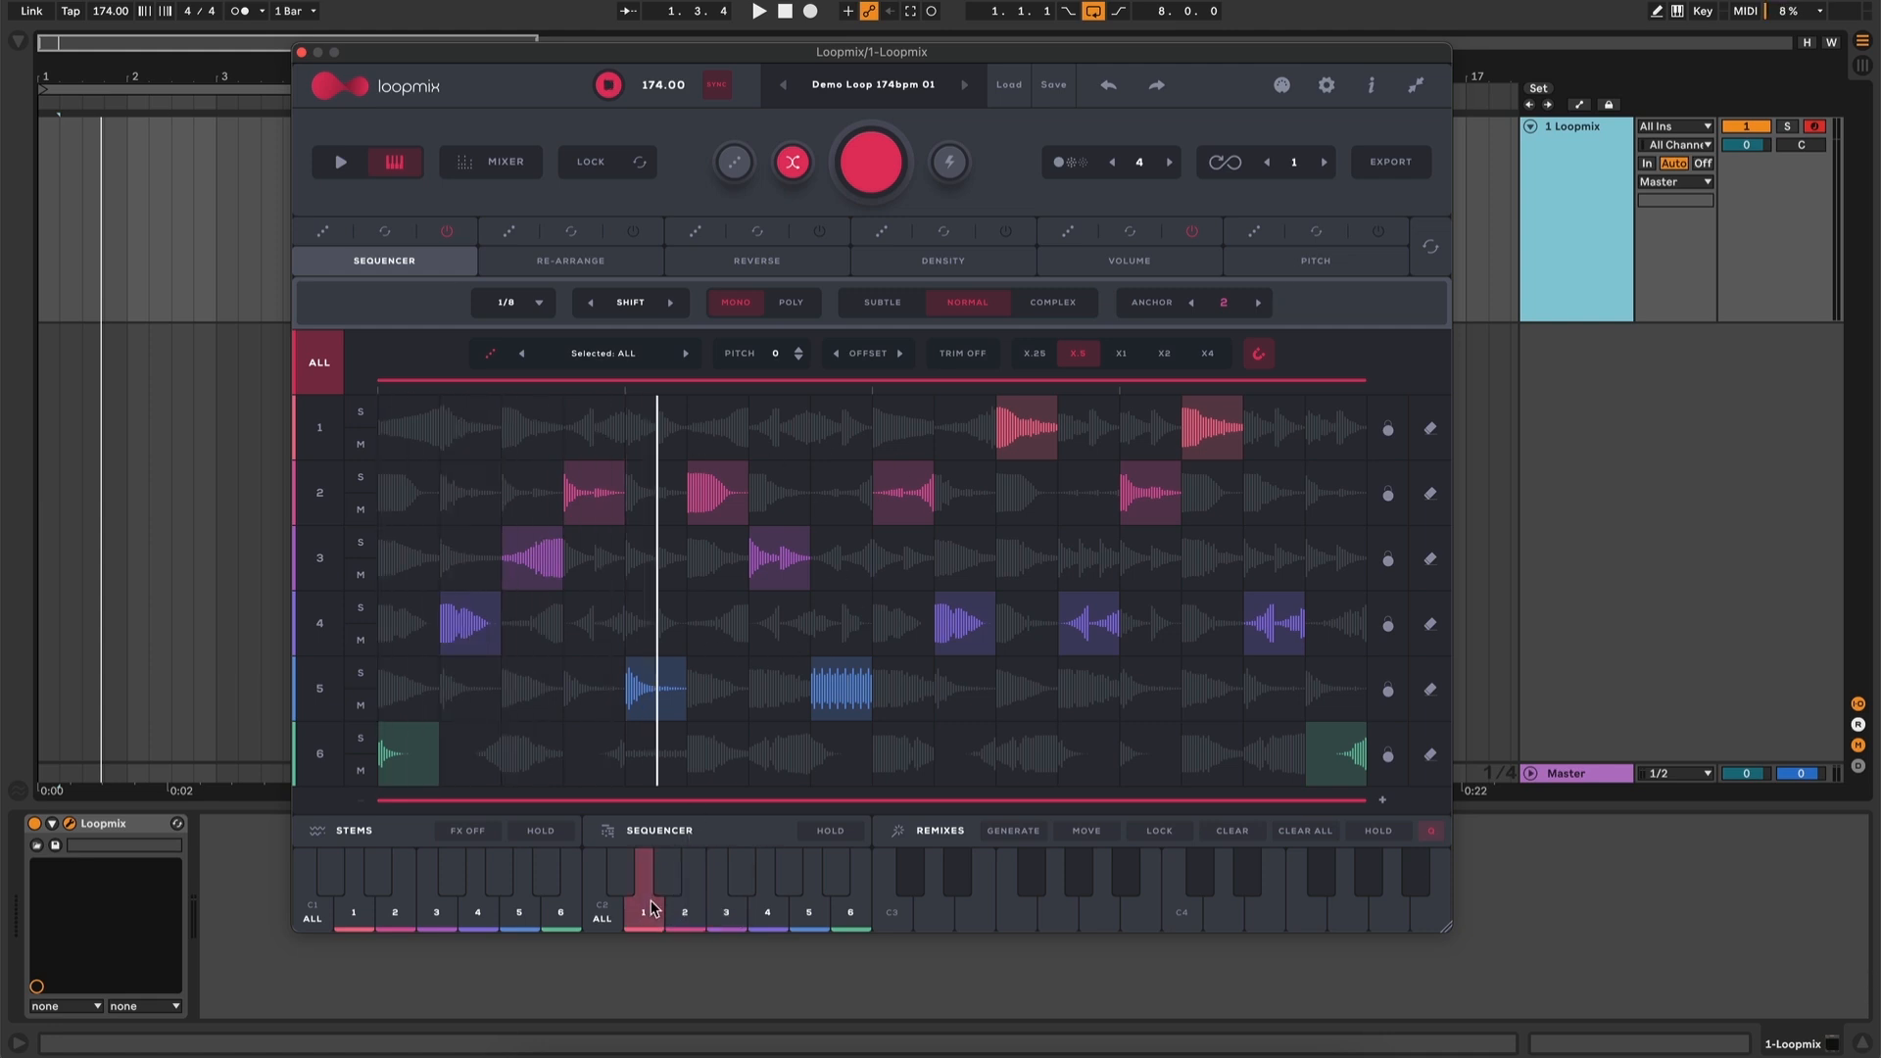
{"action": "left_click", "coordinate": [684, 913]}
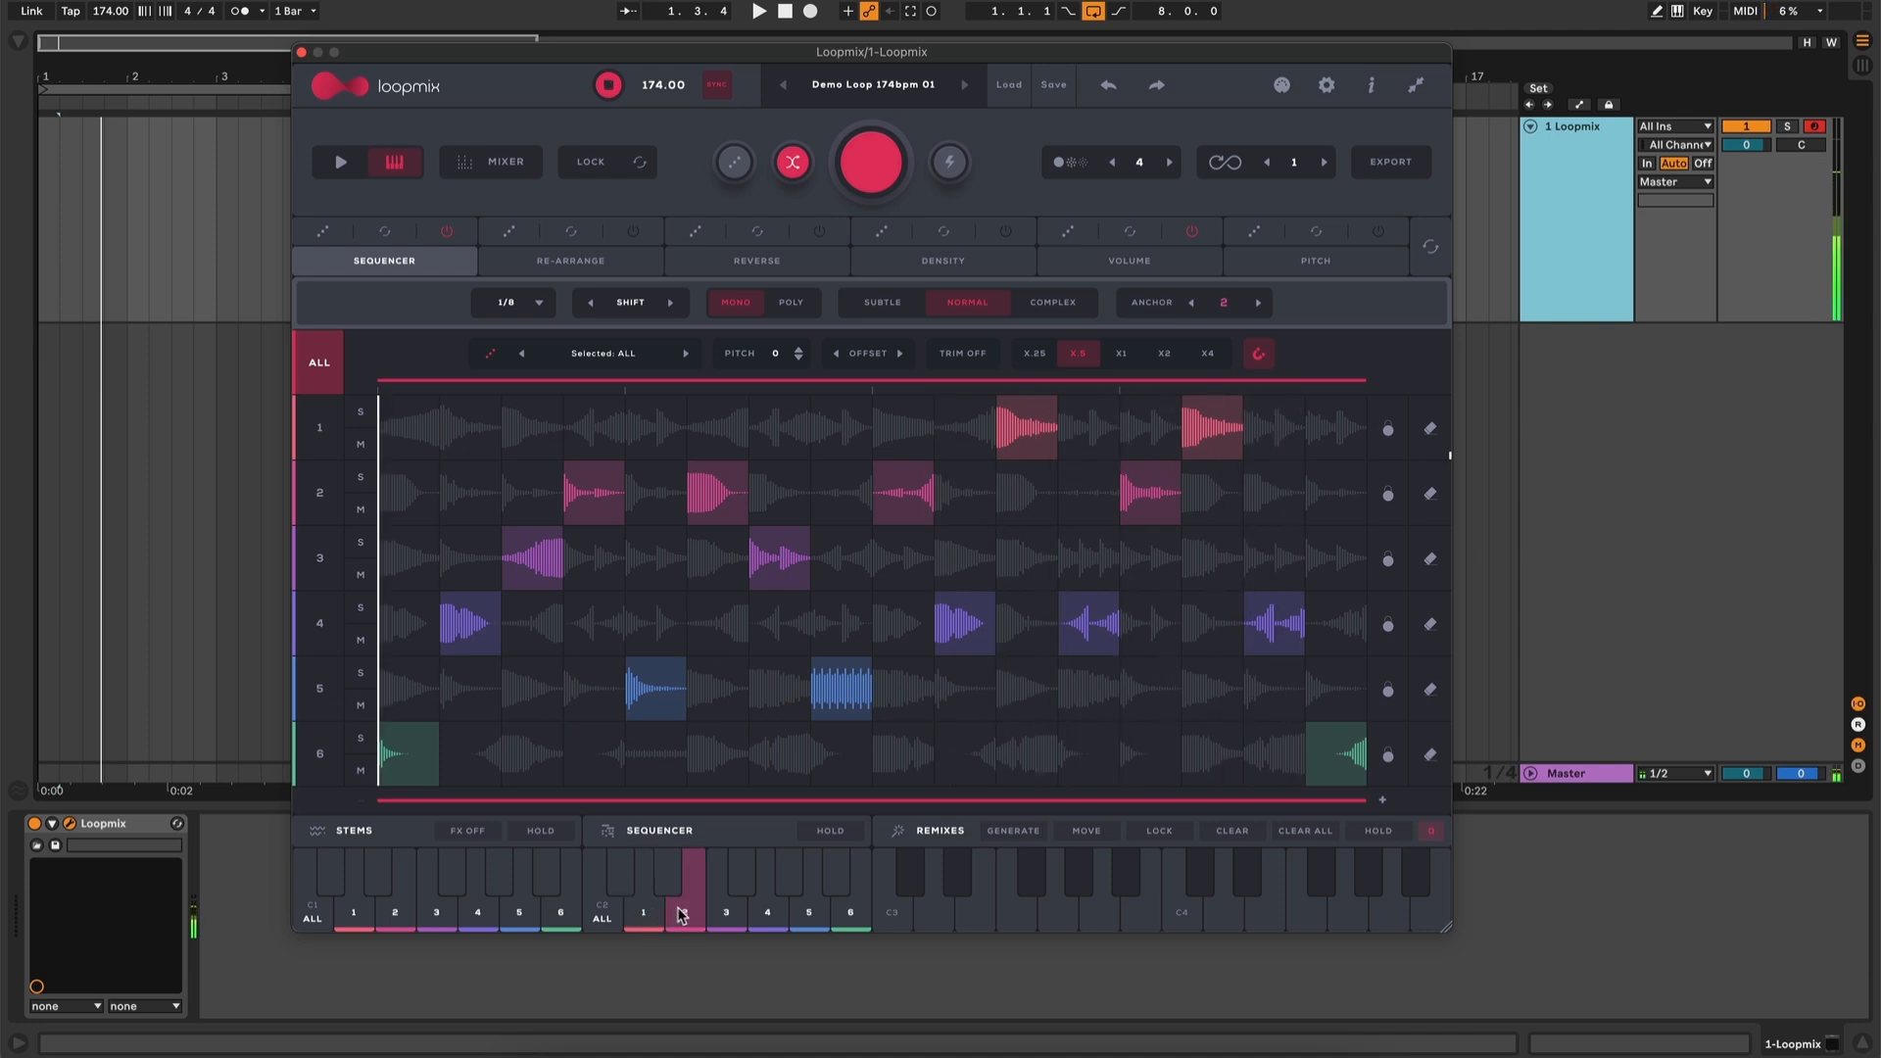
{"action": "left_click", "coordinate": [722, 913]}
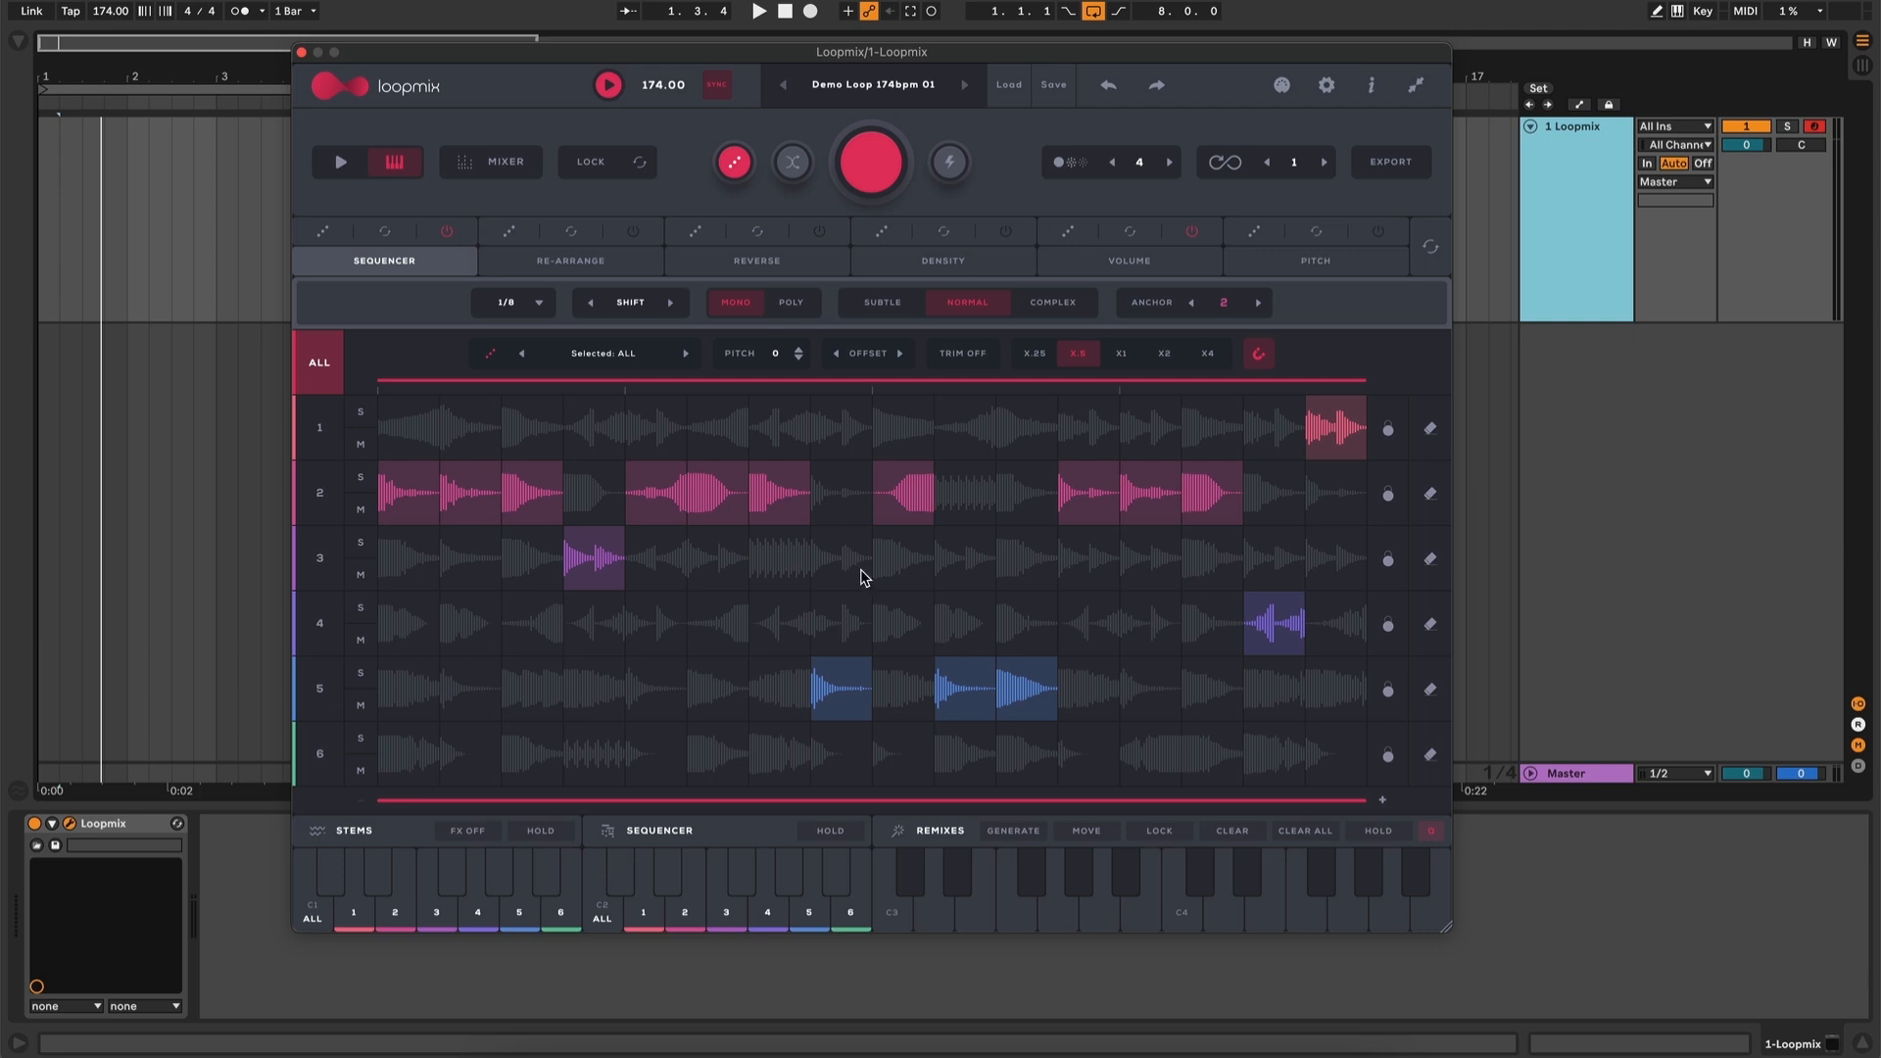
Store remixes on keys C3, C#3, D3, D#3 and E3, randomizing a new remix between assignments
{"action": "left_click", "coordinate": [898, 919]}
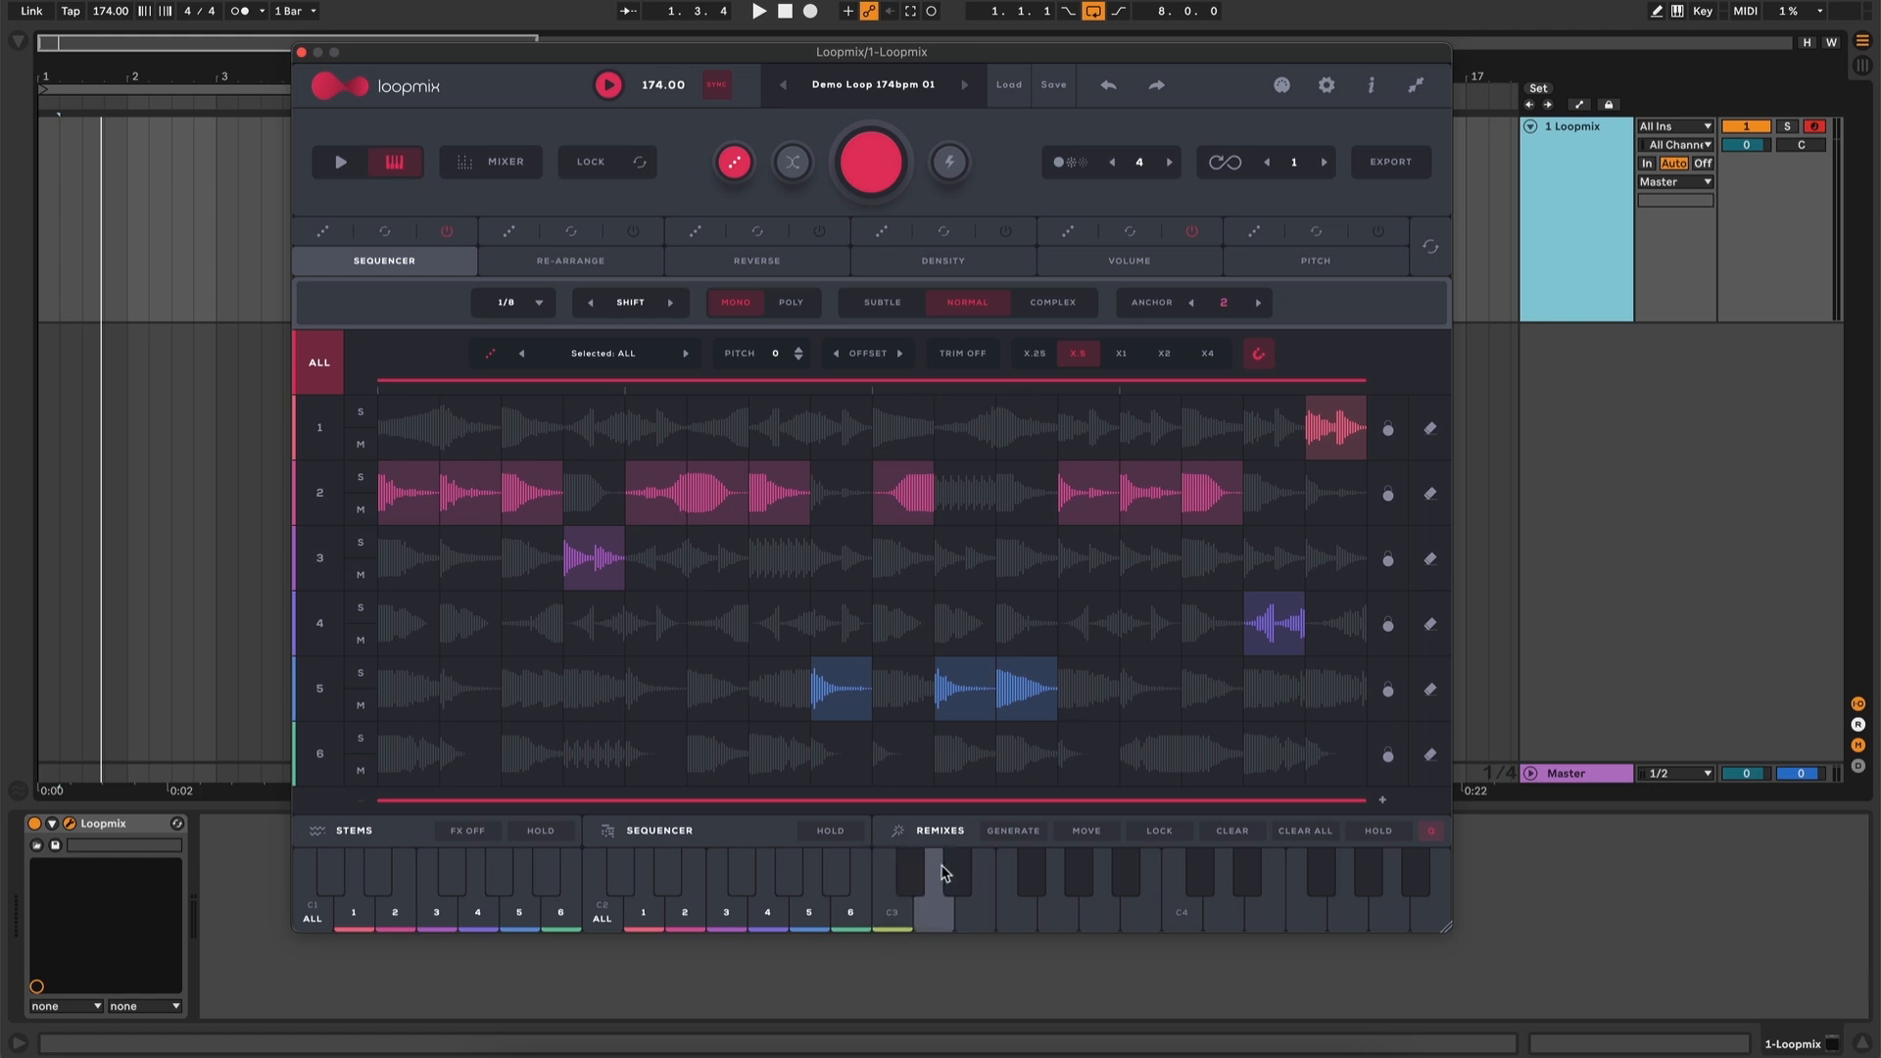
{"action": "left_click", "coordinate": [878, 171]}
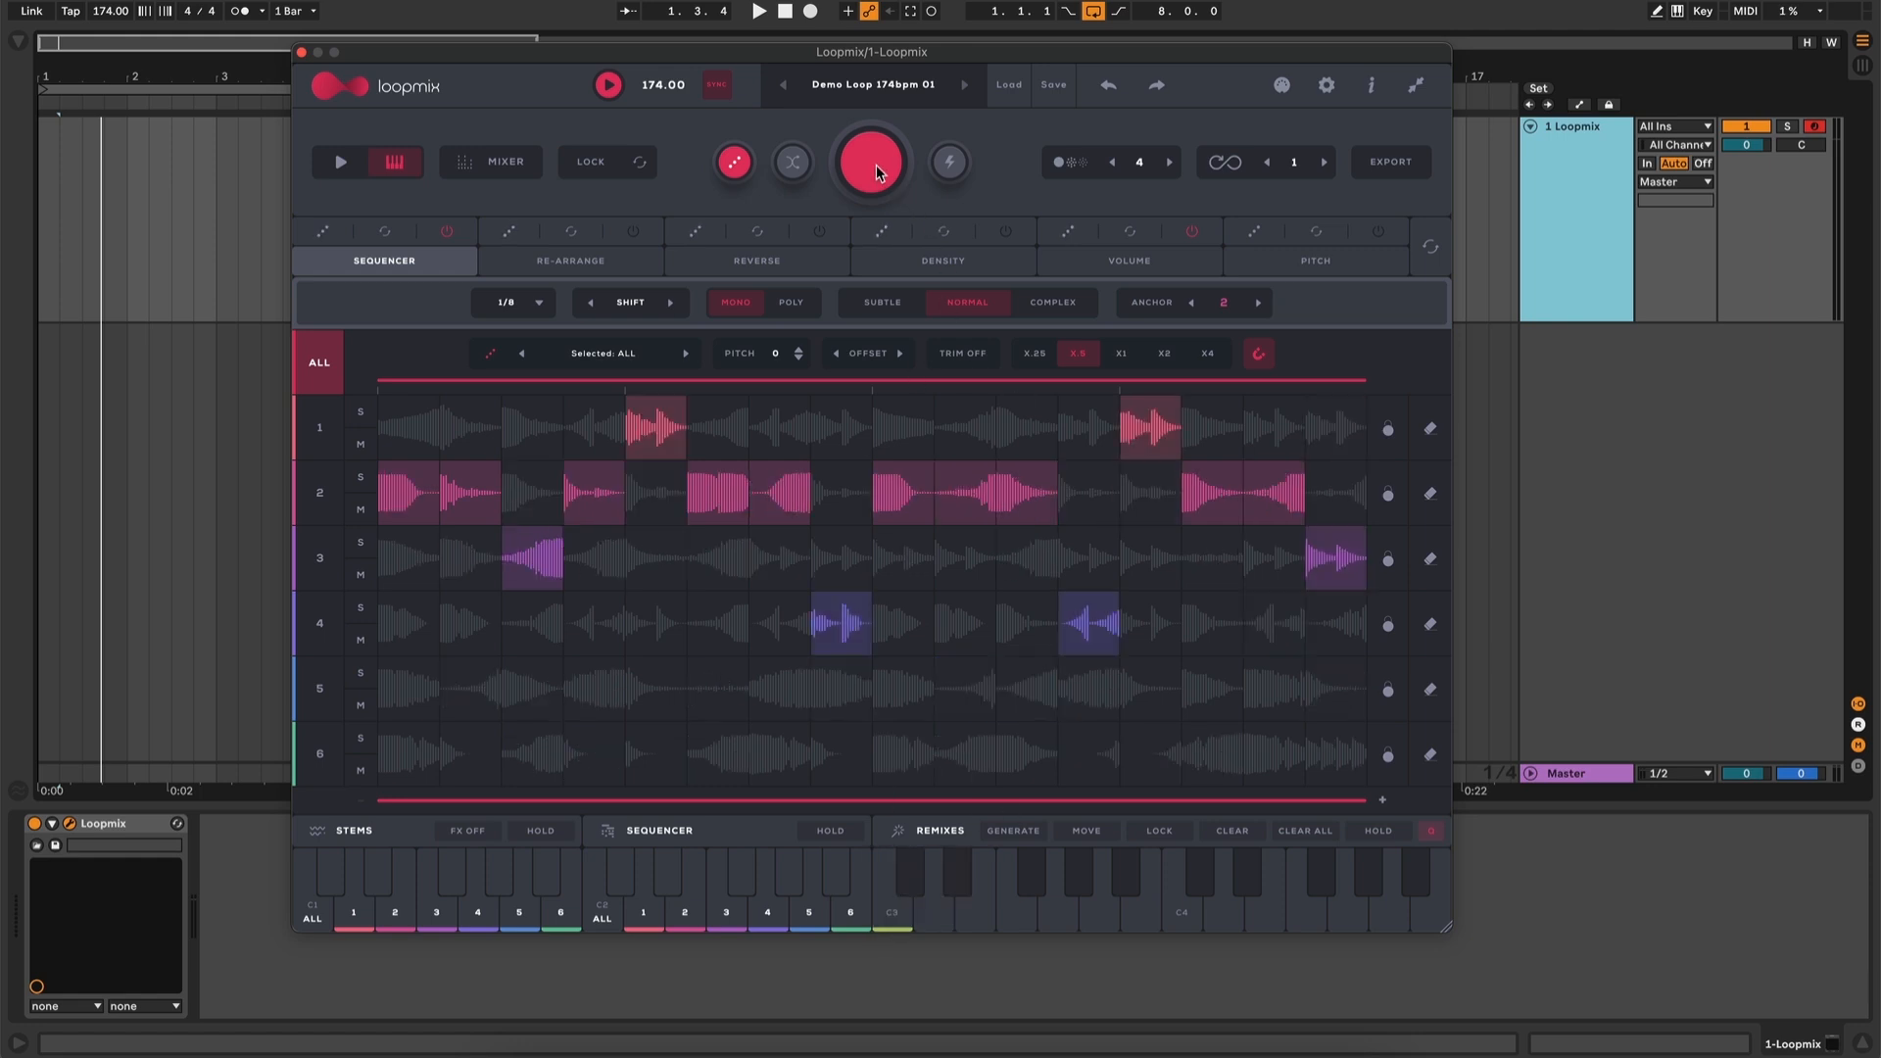
{"action": "left_click", "coordinate": [876, 164]}
{"action": "left_click", "coordinate": [876, 165]}
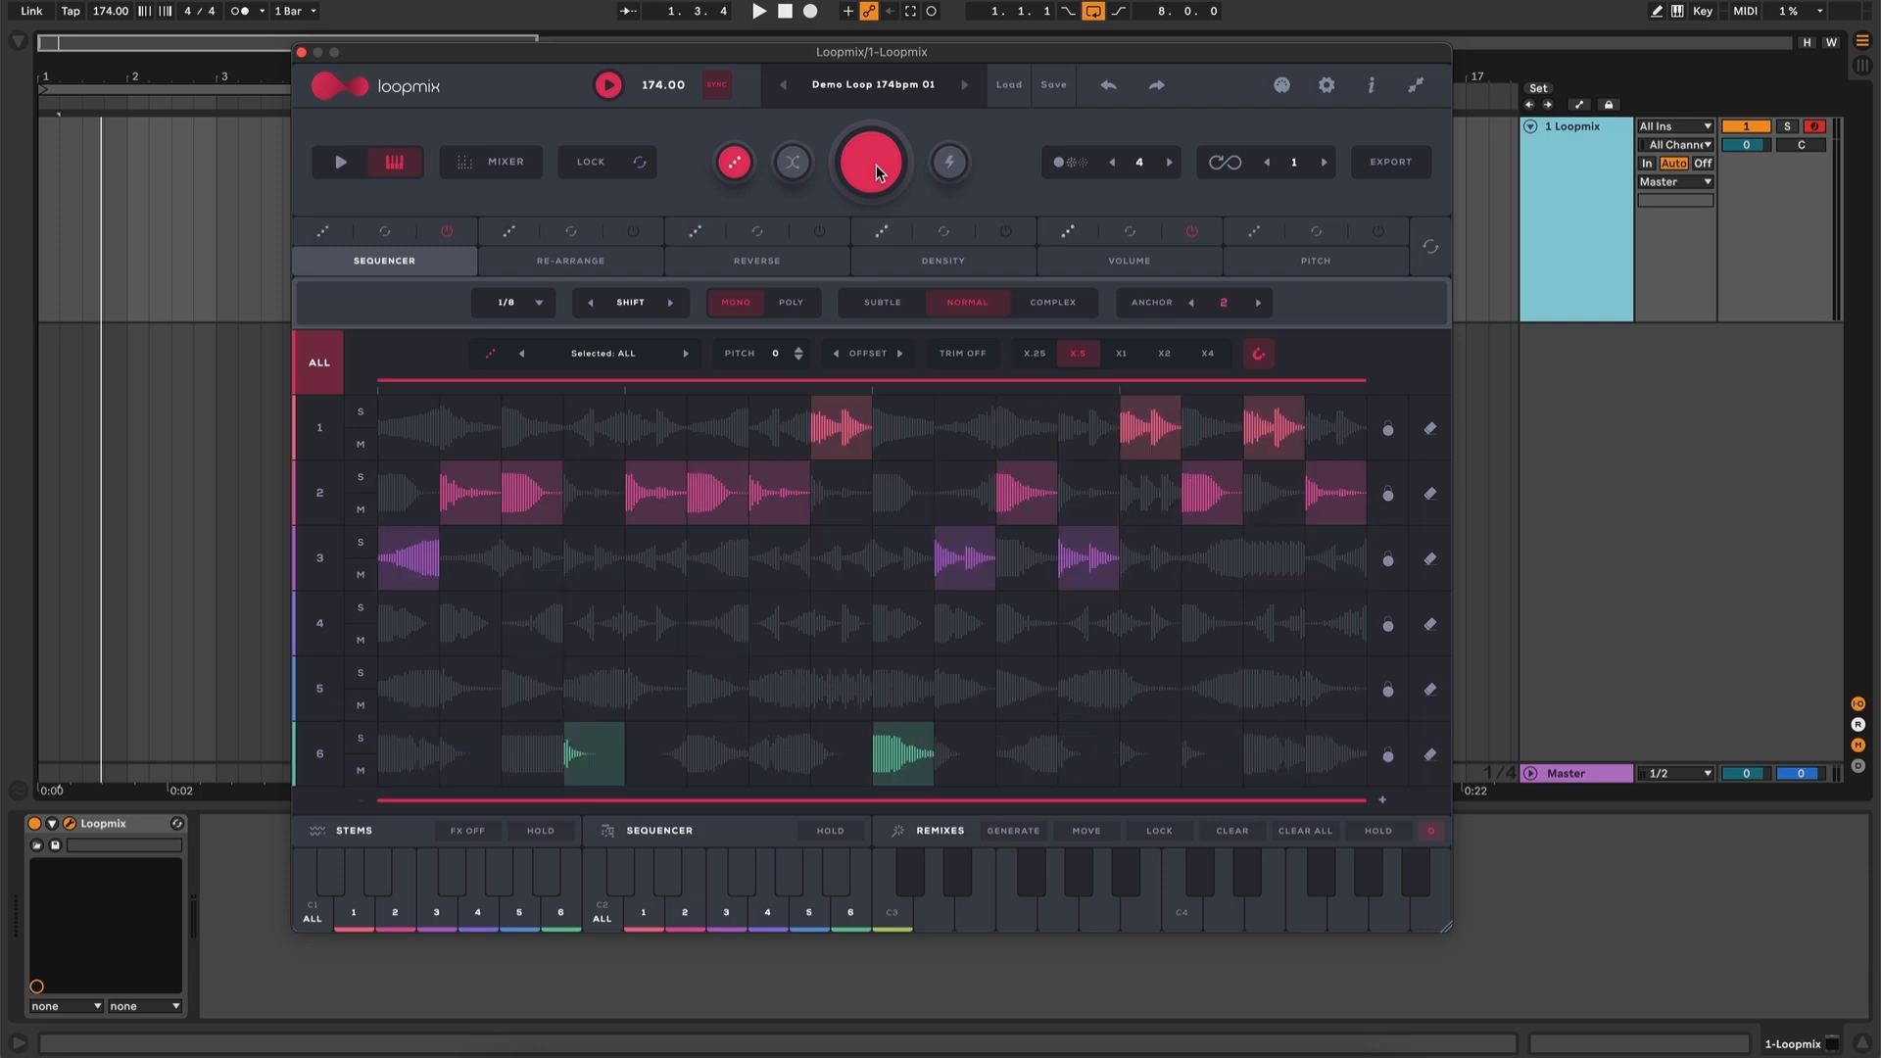
{"action": "left_click", "coordinate": [935, 919]}
{"action": "left_click", "coordinate": [970, 906]}
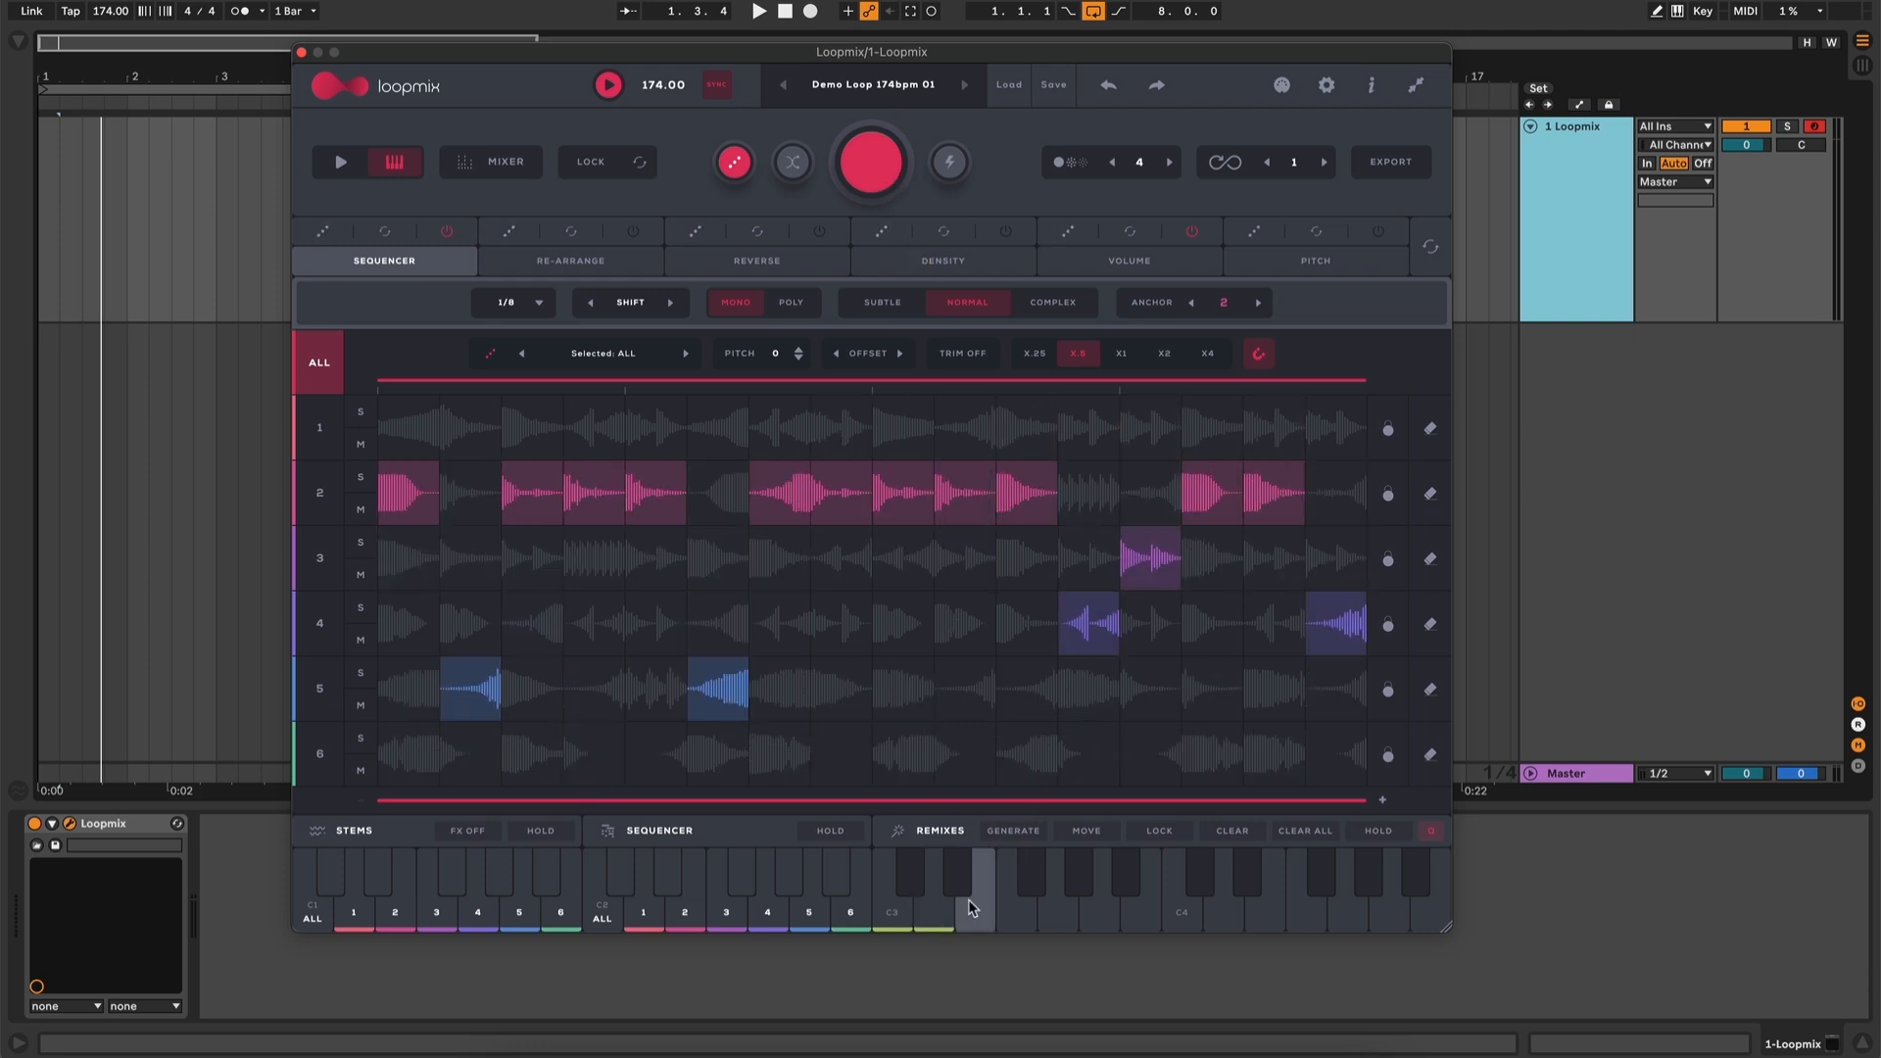
{"action": "left_click", "coordinate": [871, 147]}
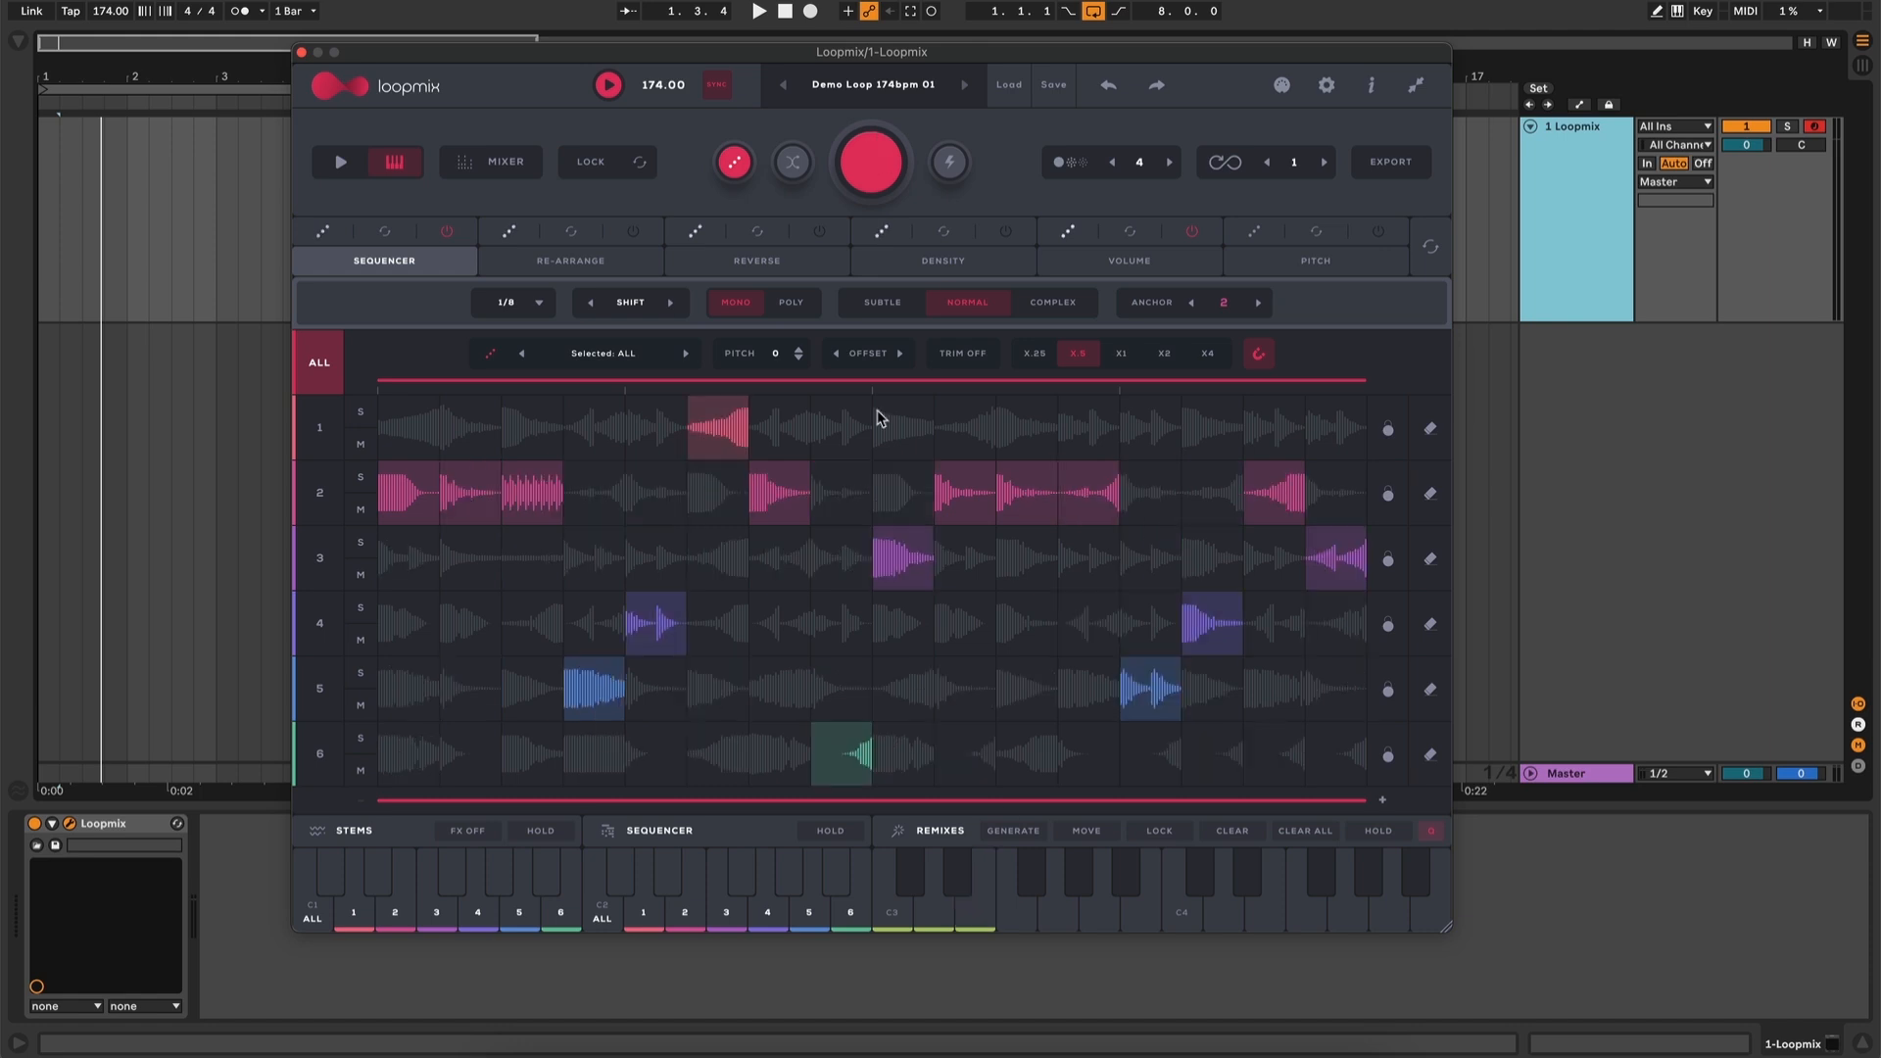
{"action": "left_click", "coordinate": [910, 880]}
{"action": "left_click", "coordinate": [875, 160]}
{"action": "left_click", "coordinate": [964, 891]}
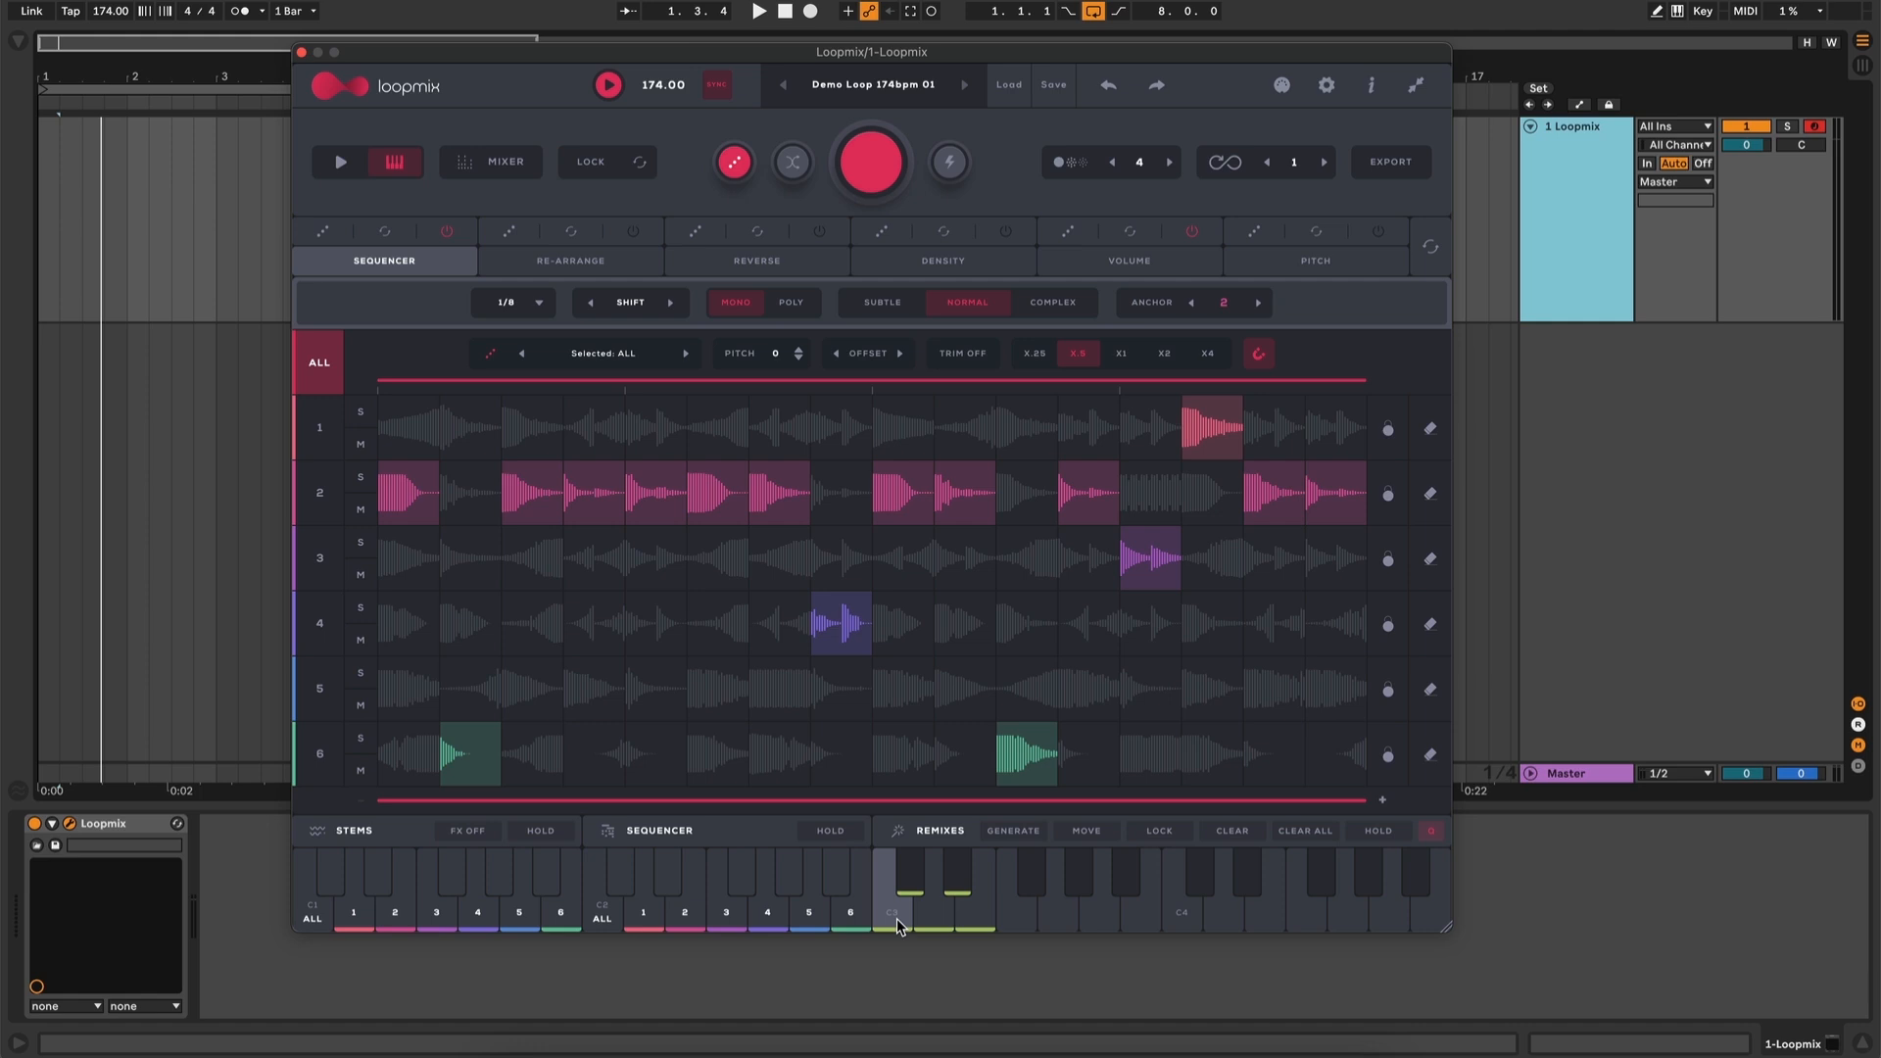
Recall the remixes stored on D3, D#3 and C3 to compare their patterns
{"action": "left_click", "coordinate": [936, 919]}
{"action": "left_click", "coordinate": [963, 882]}
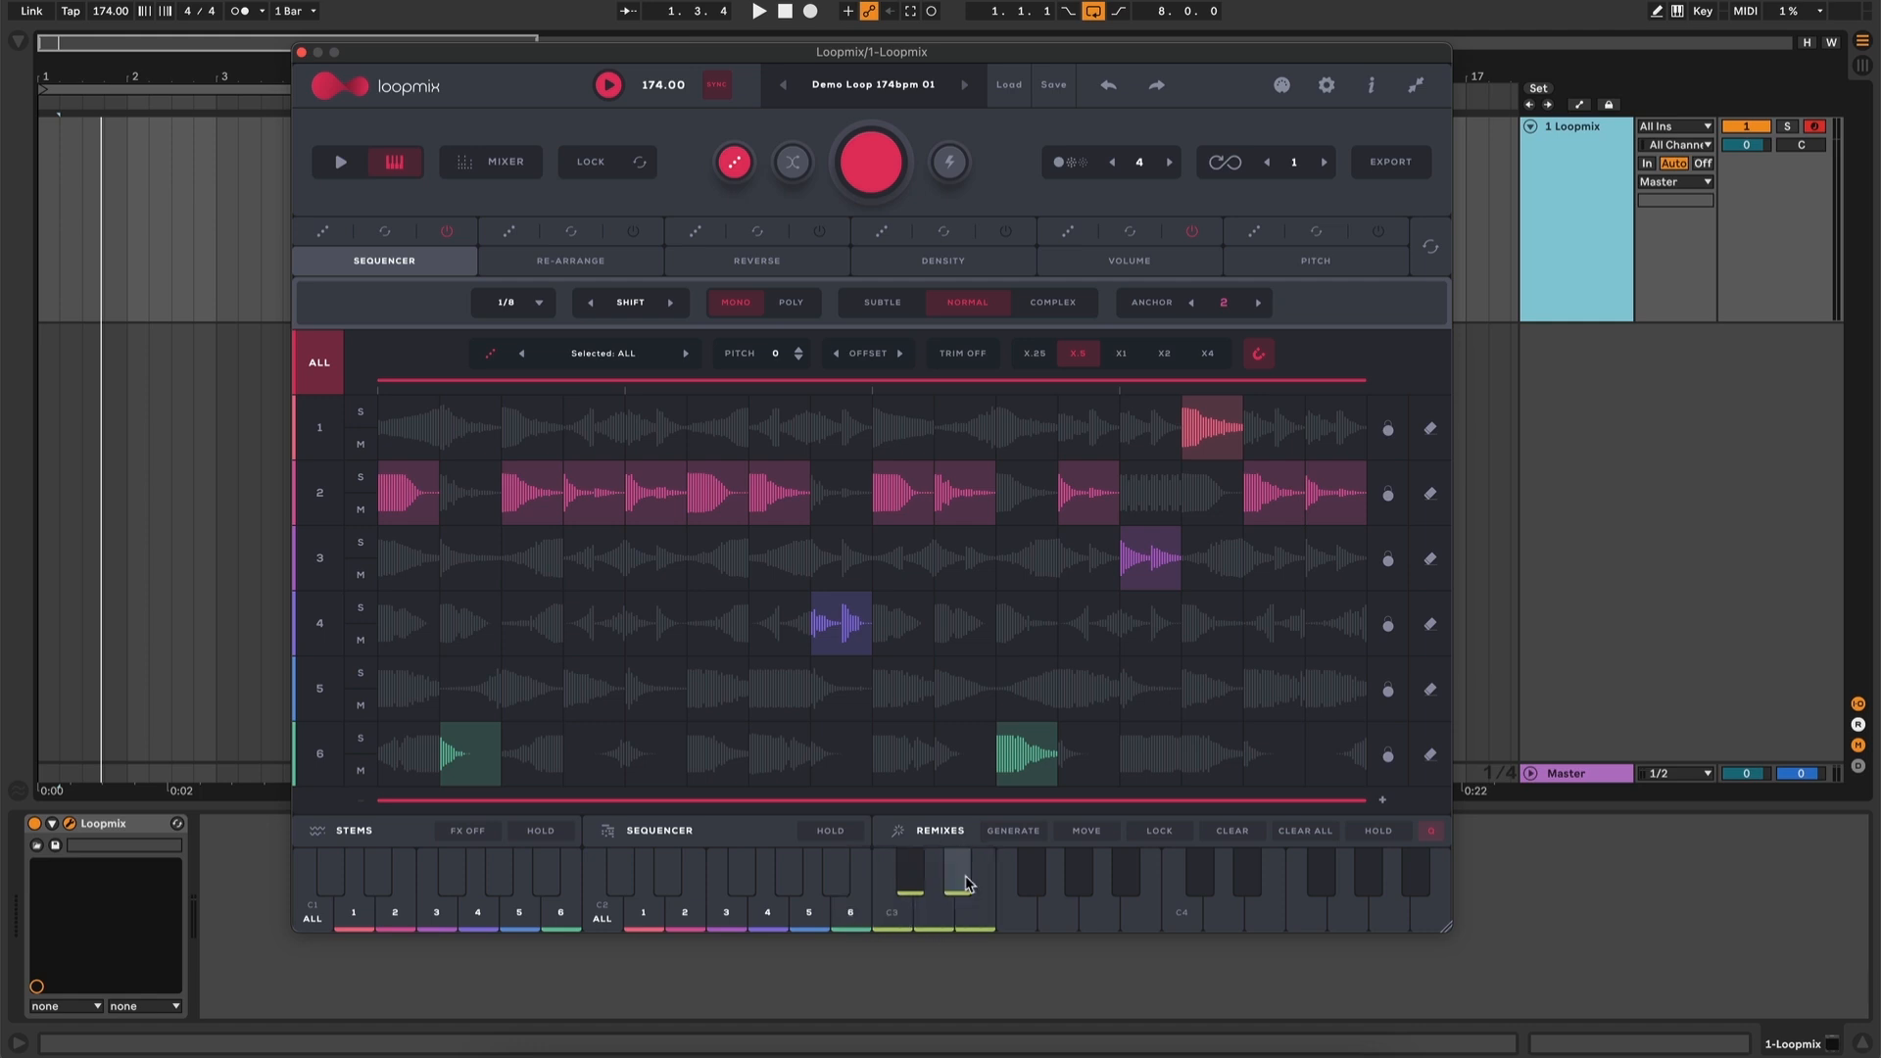
{"action": "left_click", "coordinate": [895, 911]}
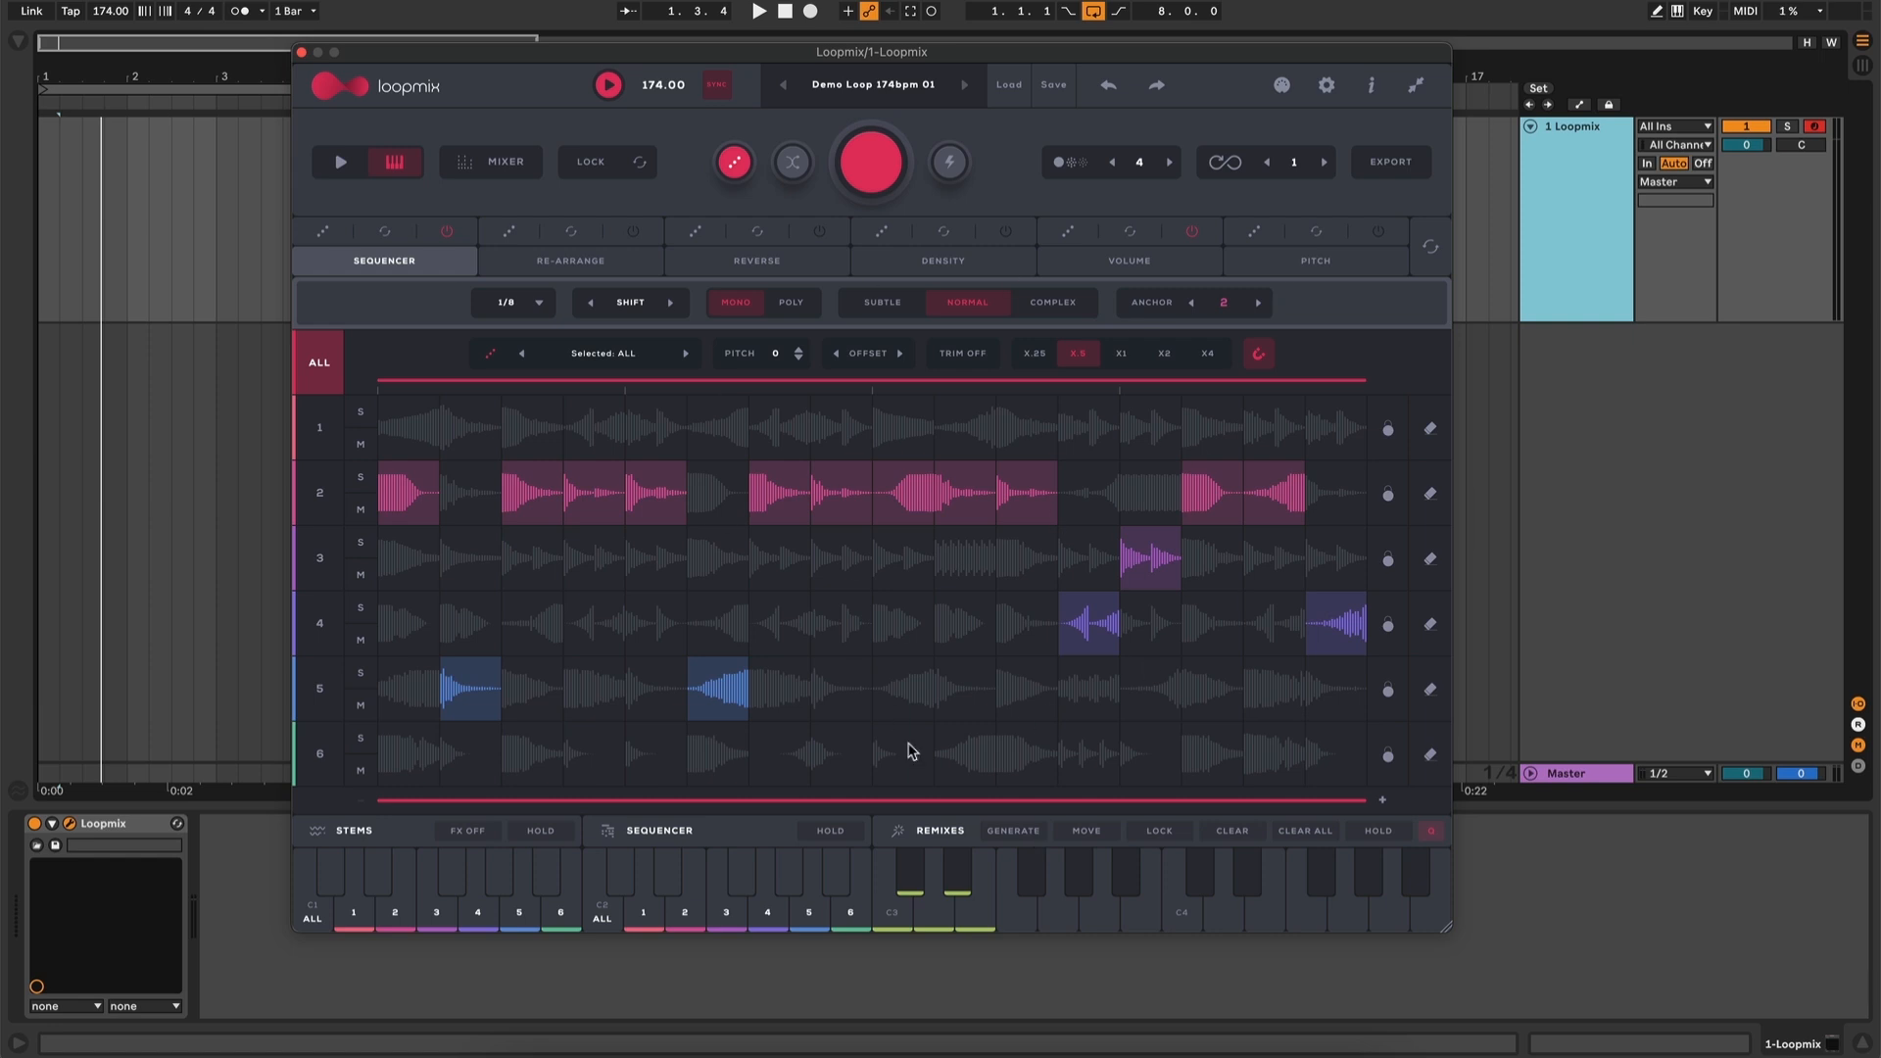
Generate remixes for all the remix keys at once and audition several, including D3, E3, G3 and B3
{"action": "left_click", "coordinate": [1006, 838]}
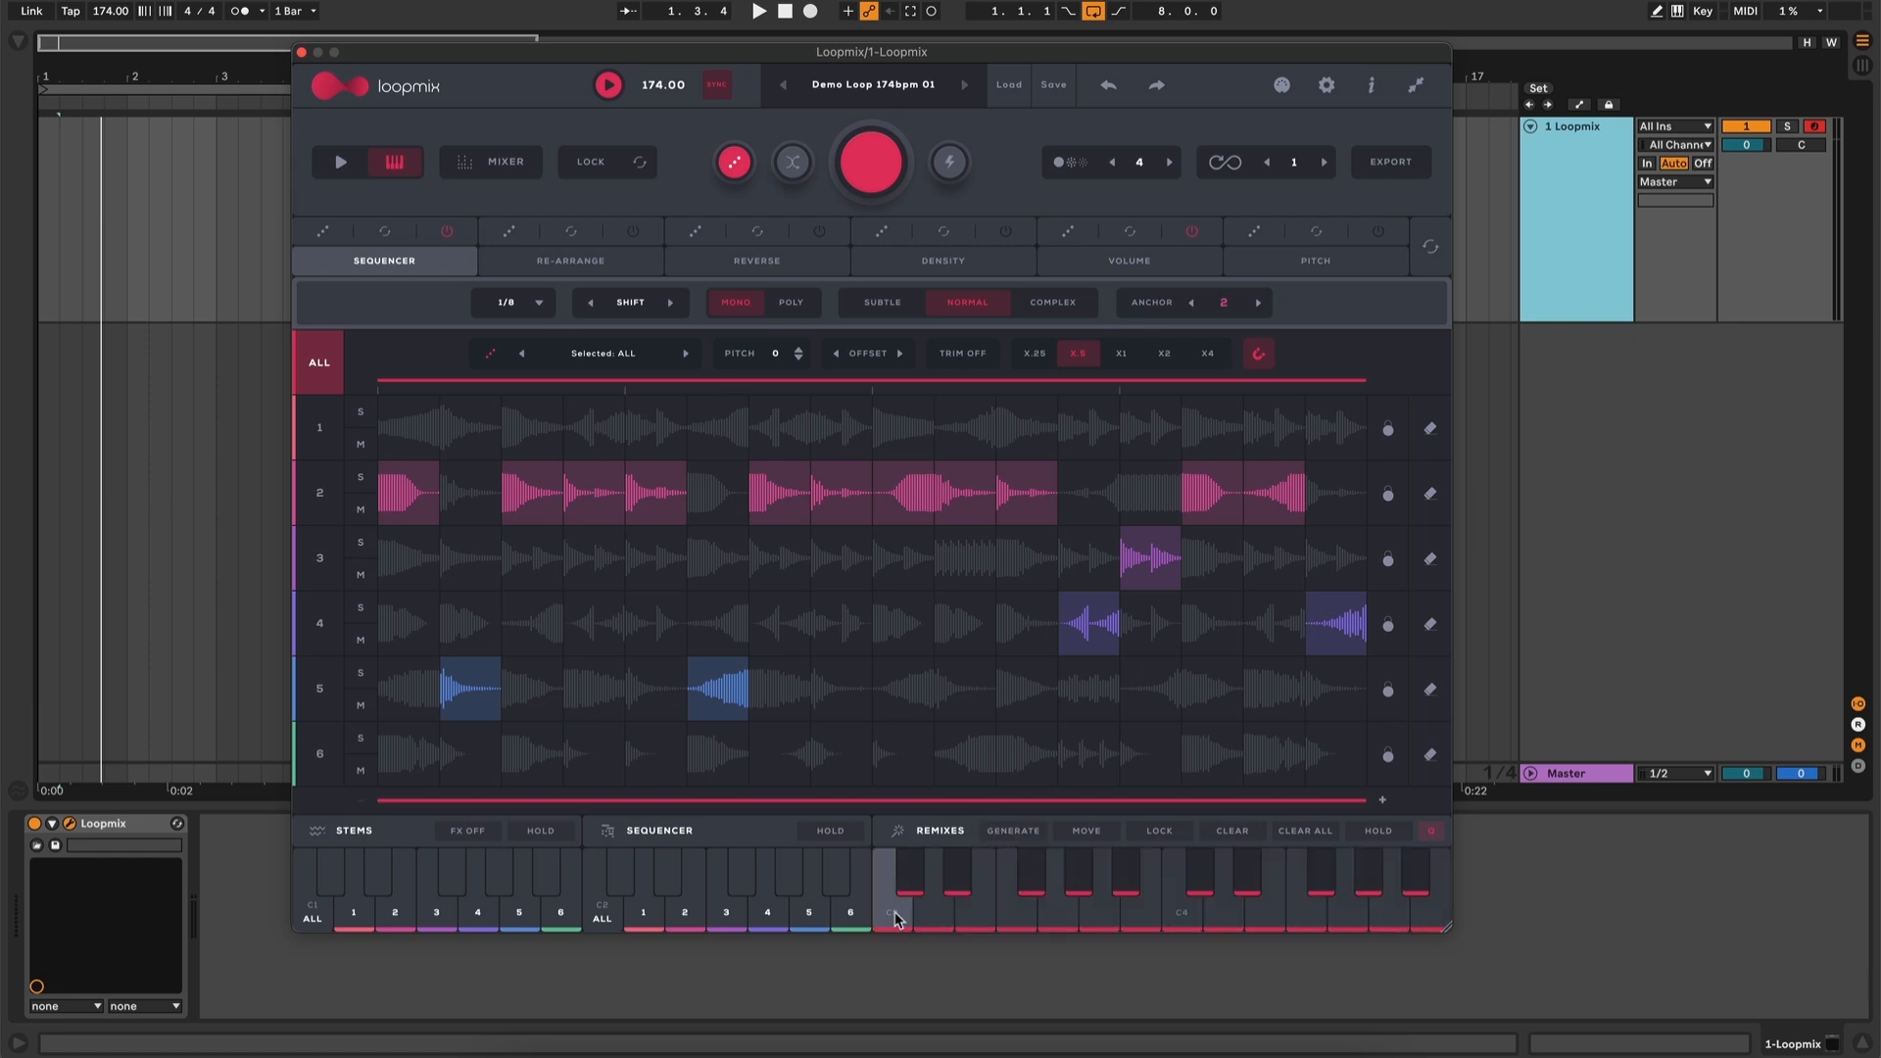
{"action": "left_click", "coordinate": [981, 915]}
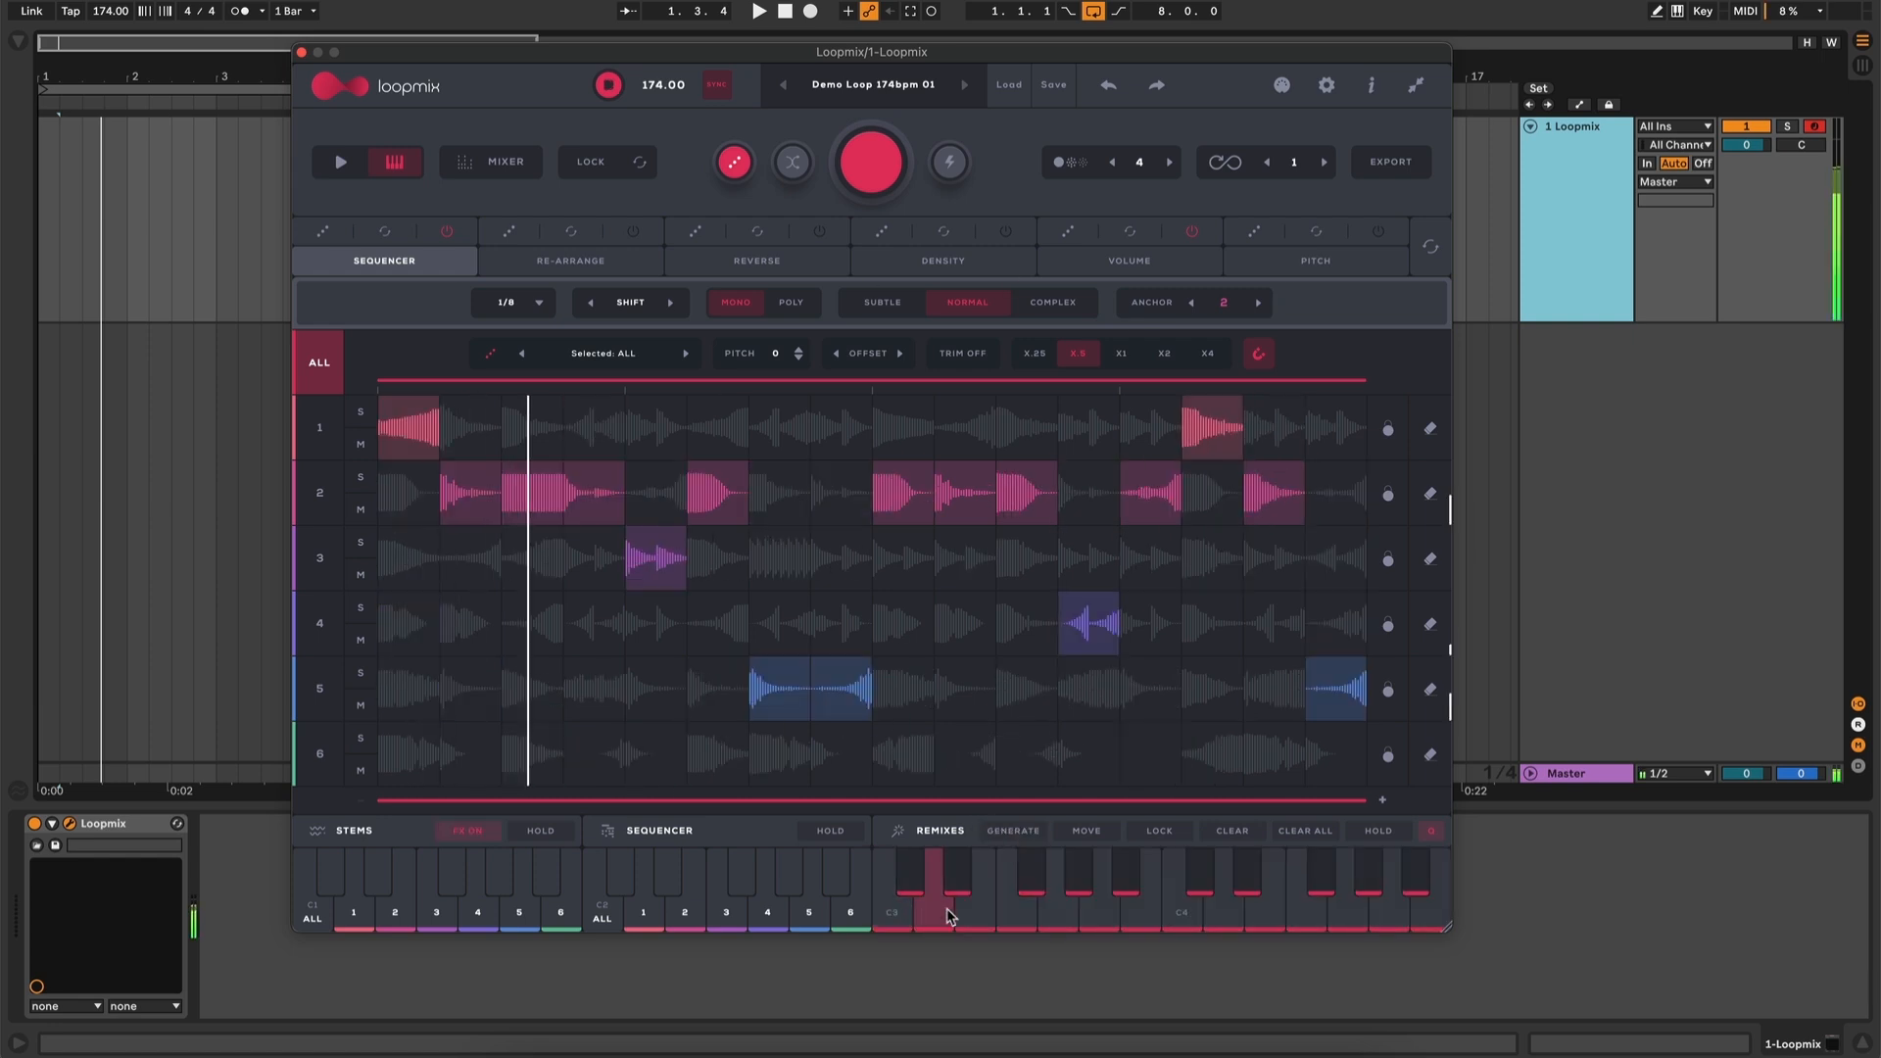
{"action": "left_click", "coordinate": [1006, 915]}
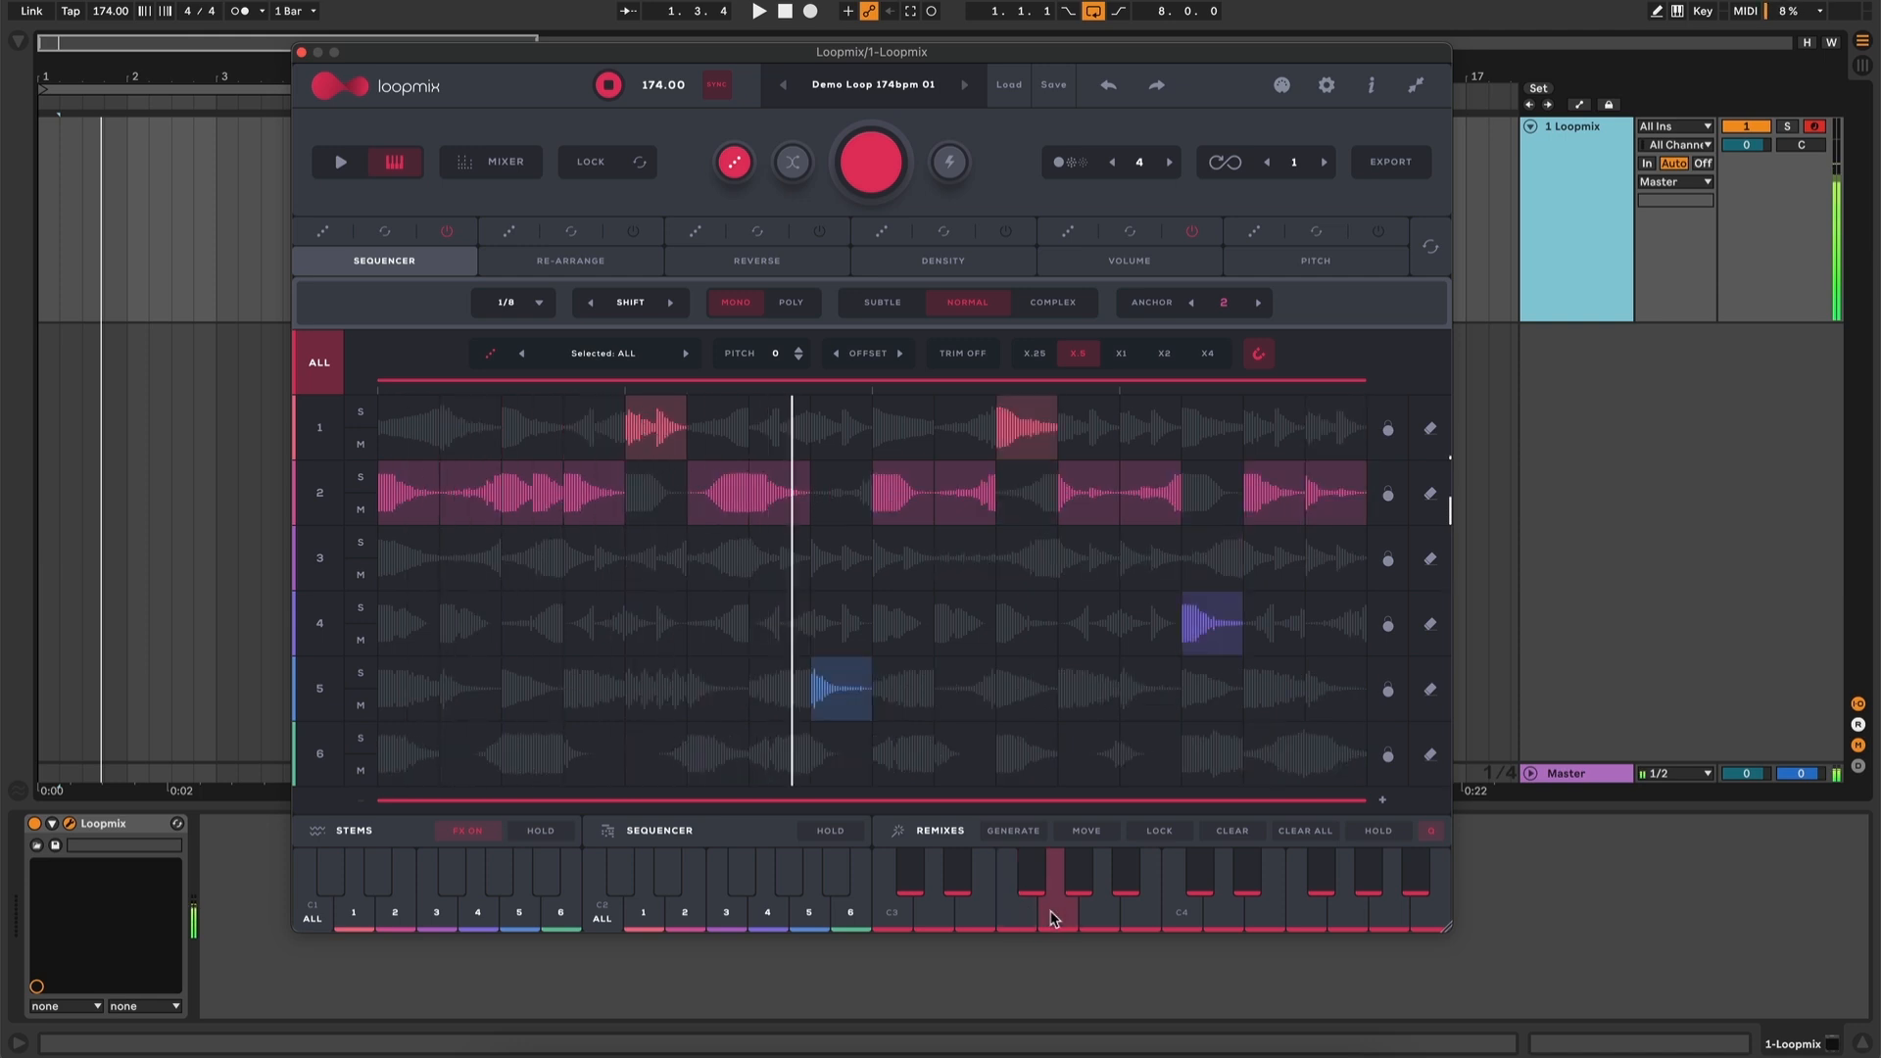
{"action": "left_click", "coordinate": [977, 919]}
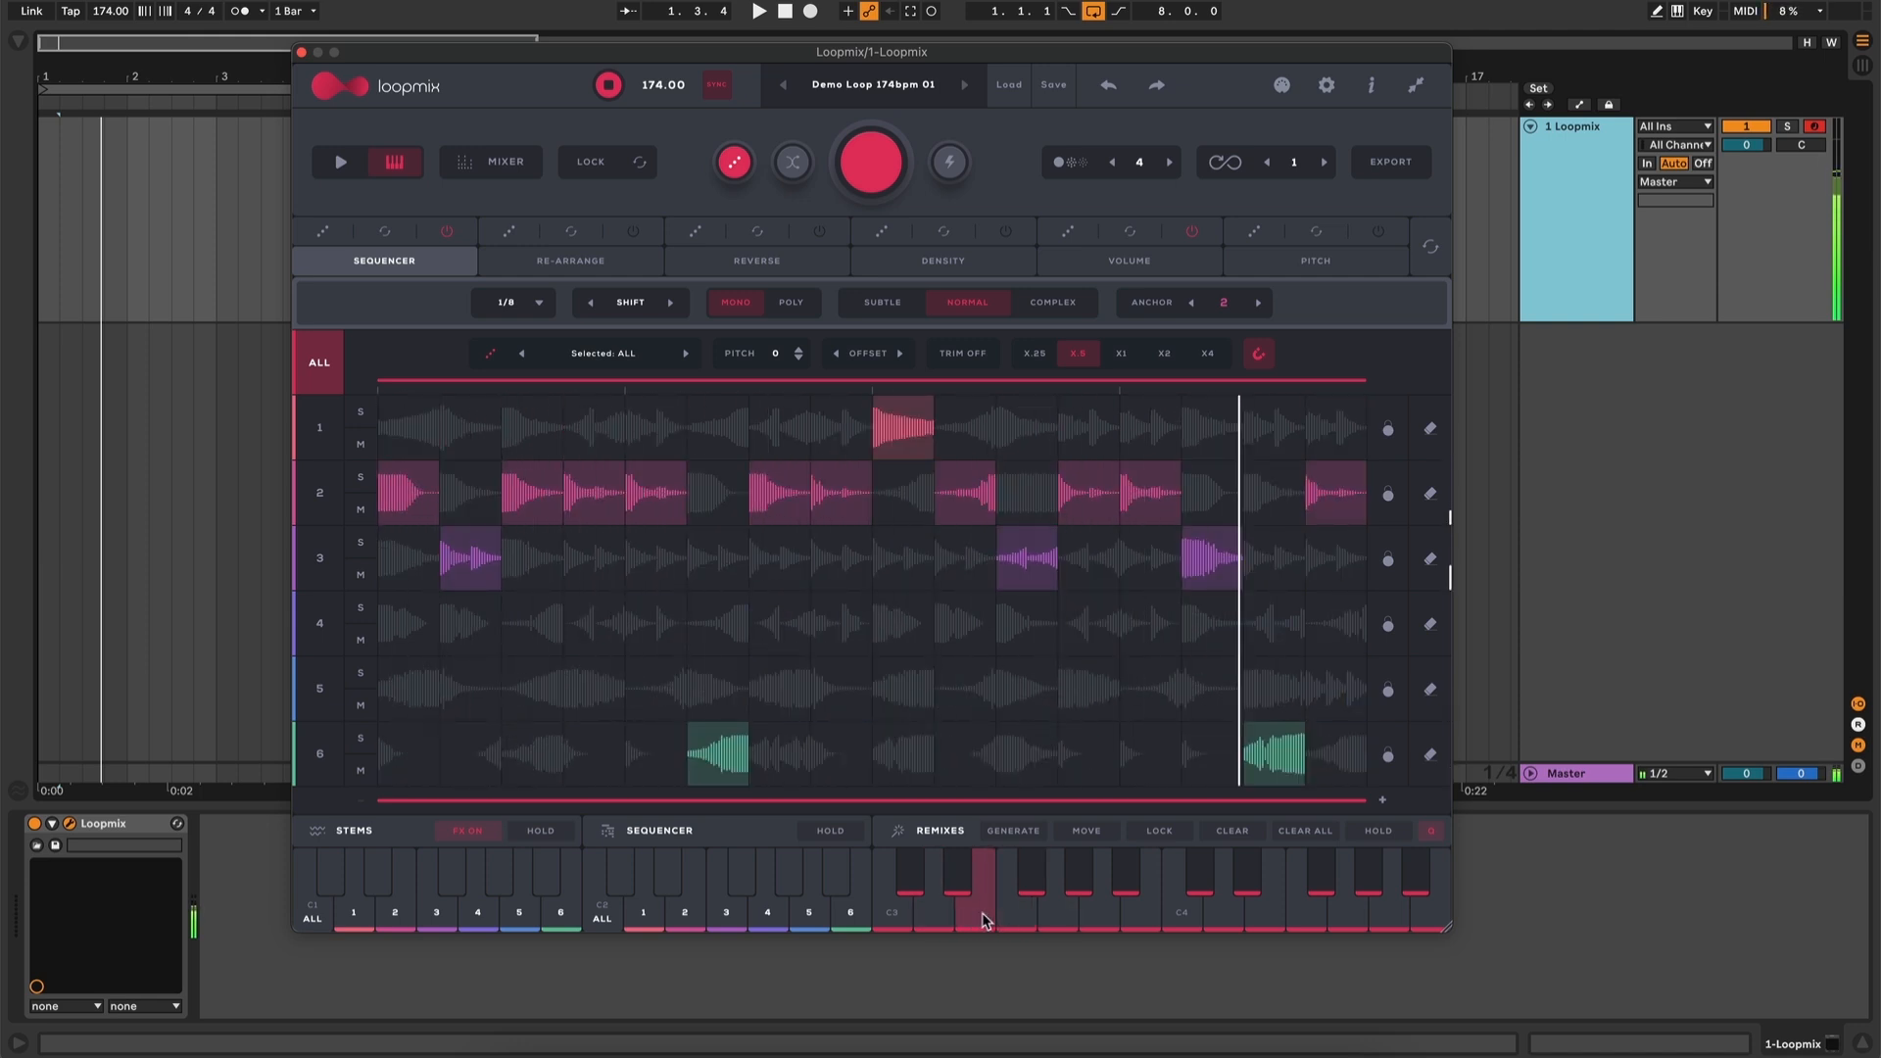
{"action": "left_click", "coordinate": [1125, 917]}
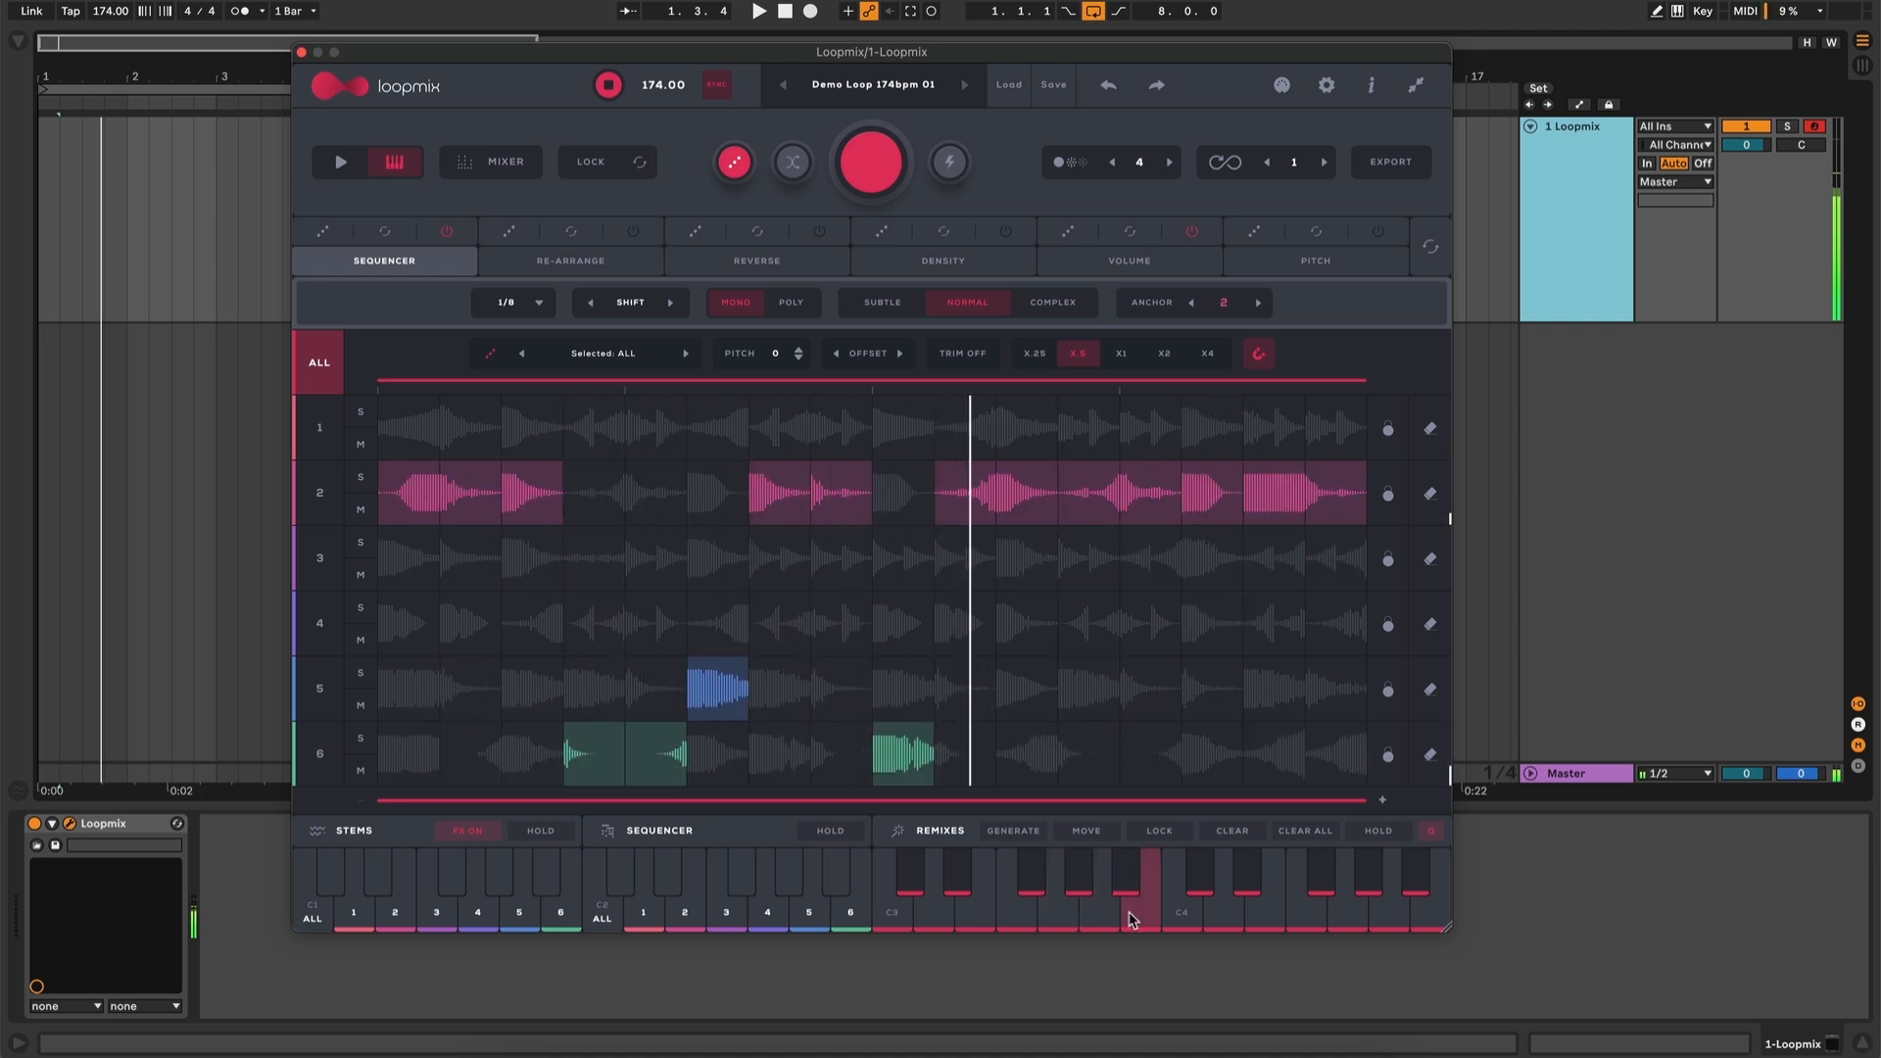
{"action": "left_click", "coordinate": [980, 919]}
{"action": "left_click", "coordinate": [960, 920]}
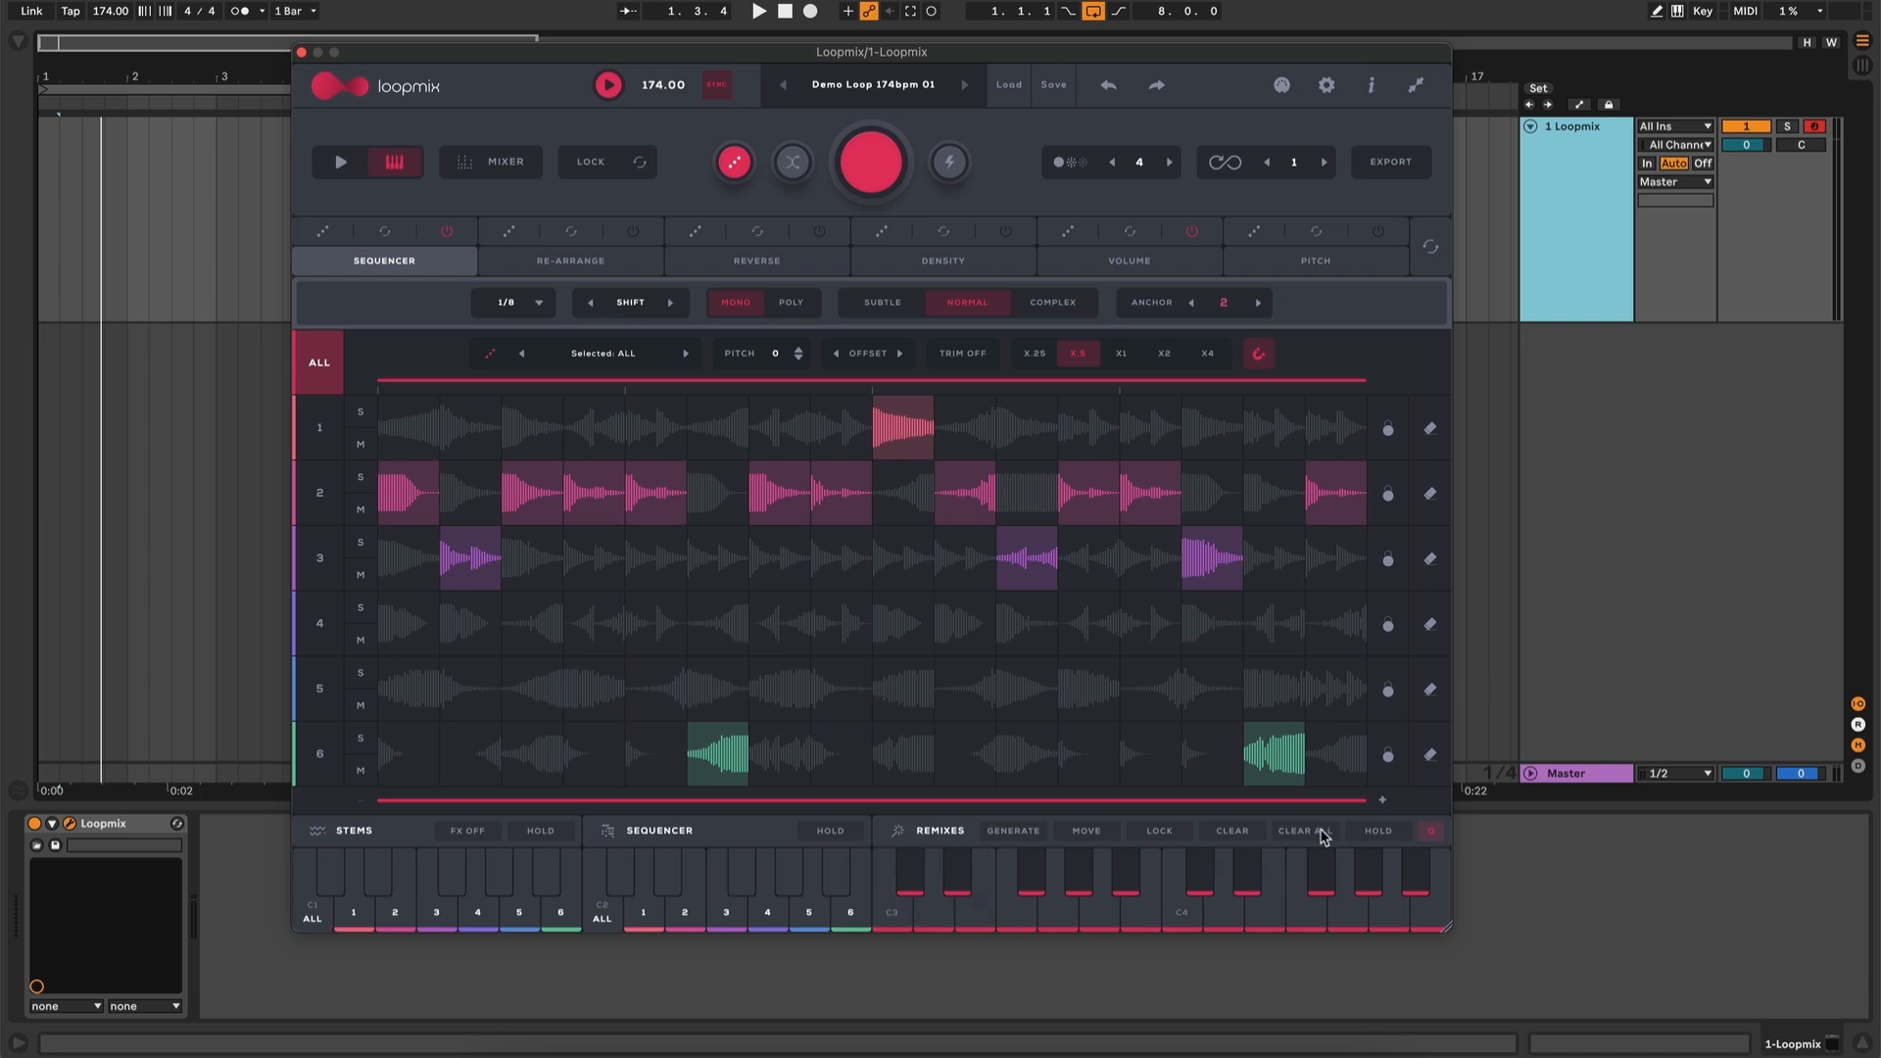
Clear all stored remixes and generate a fresh set across the remix keys
{"action": "left_click", "coordinate": [1323, 833]}
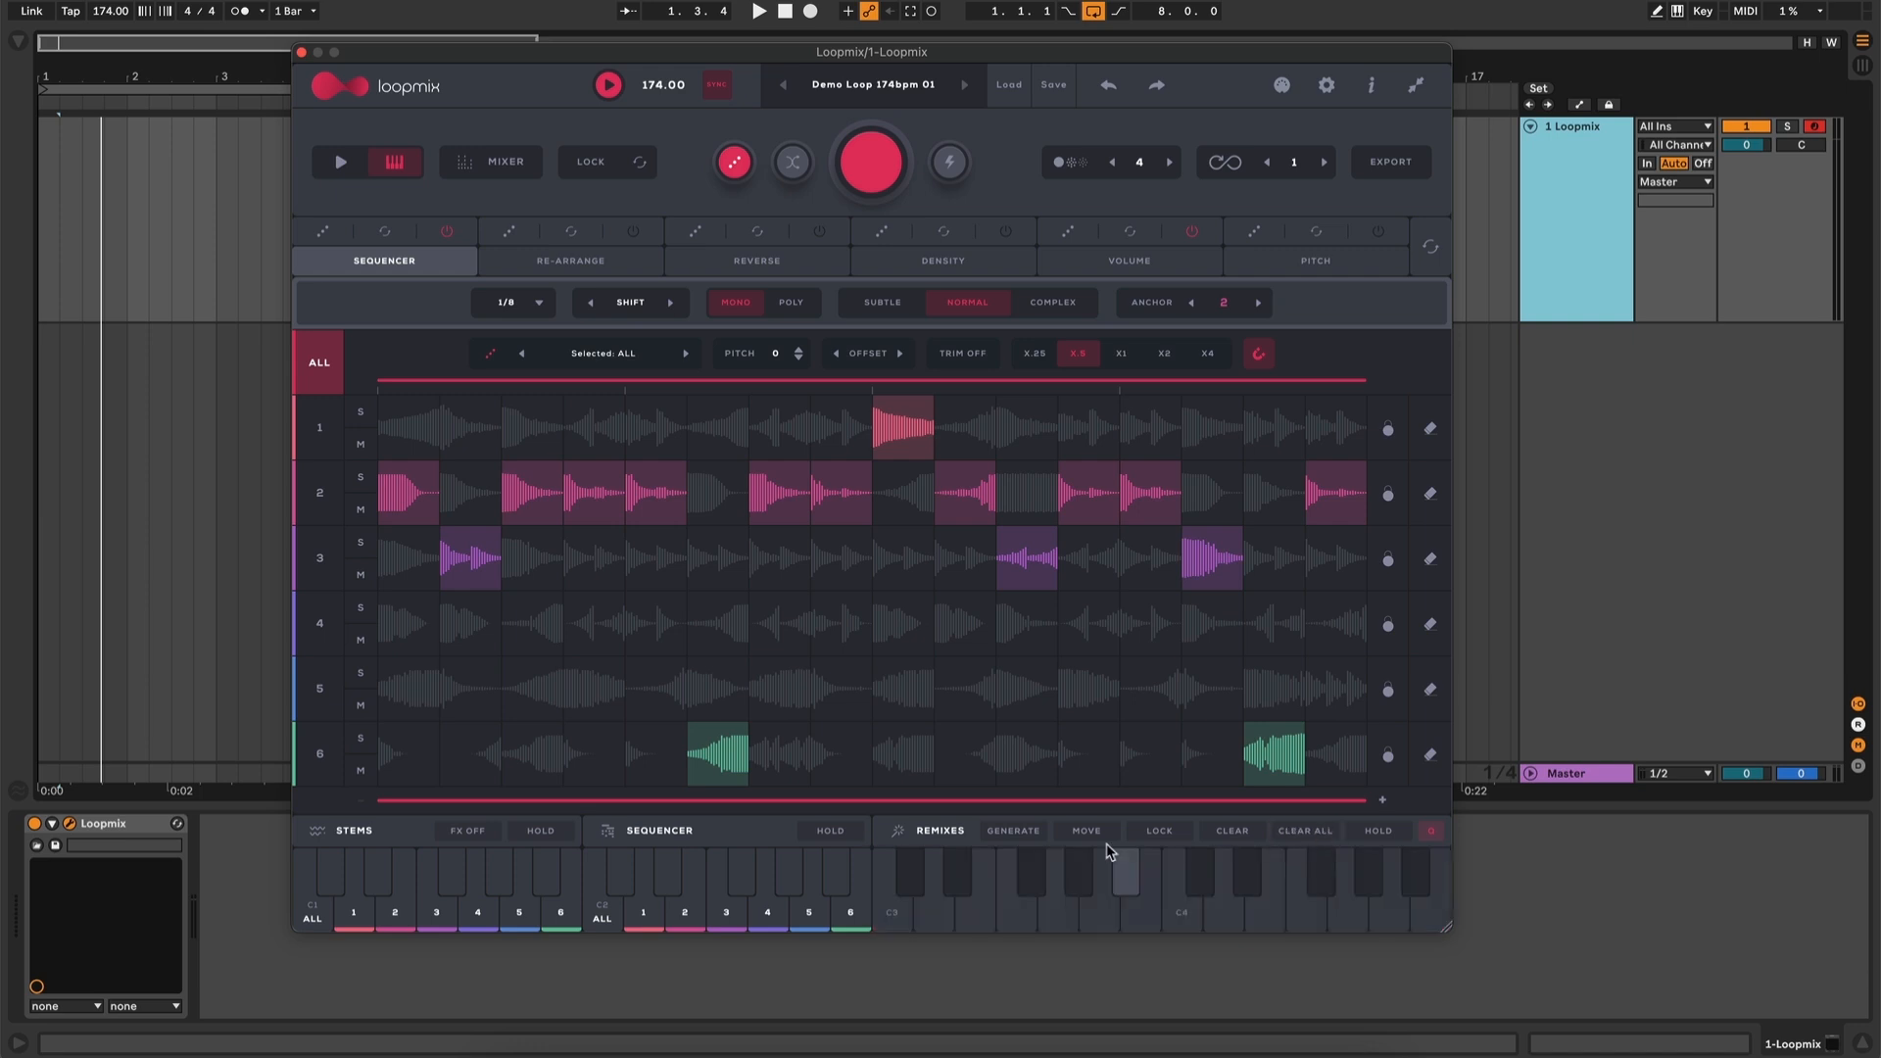
{"action": "left_click", "coordinate": [1017, 832]}
{"action": "mouse_move", "coordinate": [893, 909]}
{"action": "left_mouse_down"}
{"action": "mouse_move", "coordinate": [1098, 916]}
{"action": "mouse_move", "coordinate": [931, 913]}
{"action": "mouse_move", "coordinate": [1123, 877]}
{"action": "mouse_move", "coordinate": [959, 875]}
{"action": "mouse_move", "coordinate": [1225, 887]}
{"action": "mouse_move", "coordinate": [1245, 835]}
{"action": "left_mouse_up"}
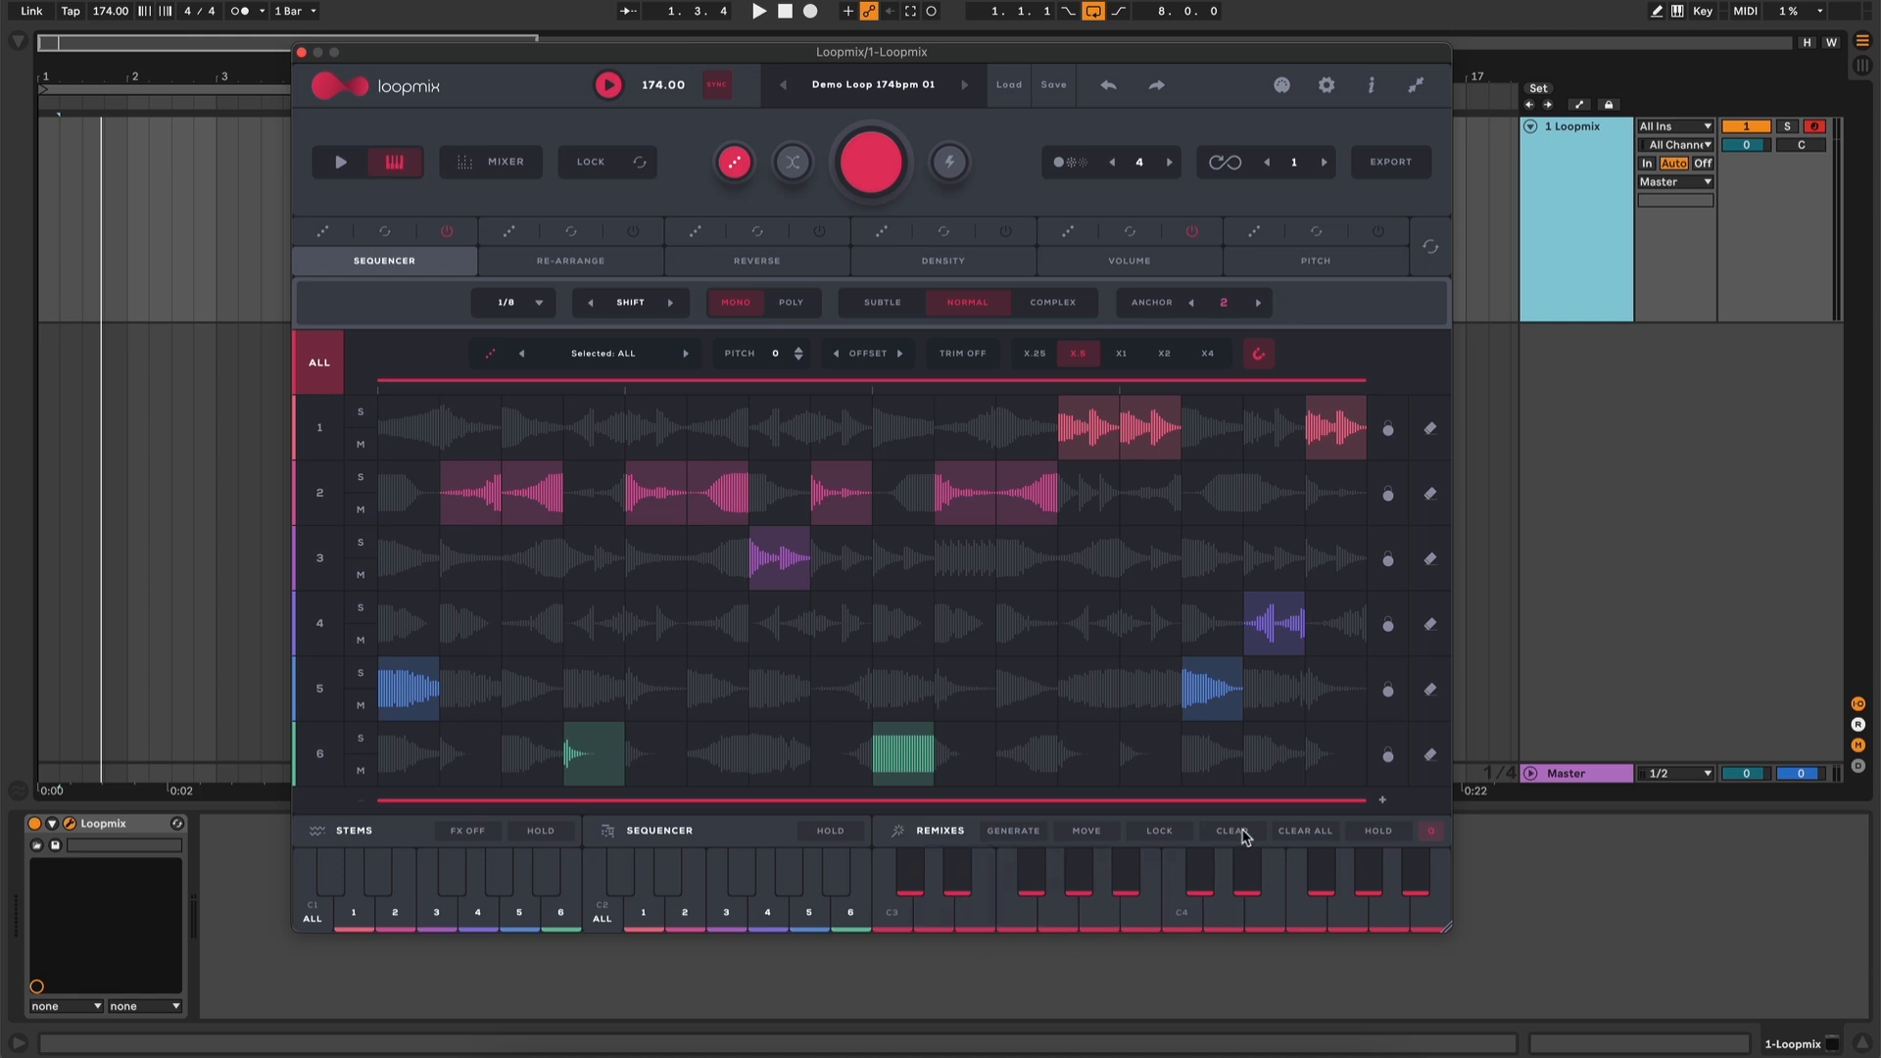
Clear only the remix stored on key C3
{"action": "left_click", "coordinate": [1242, 833]}
{"action": "left_click", "coordinate": [892, 922]}
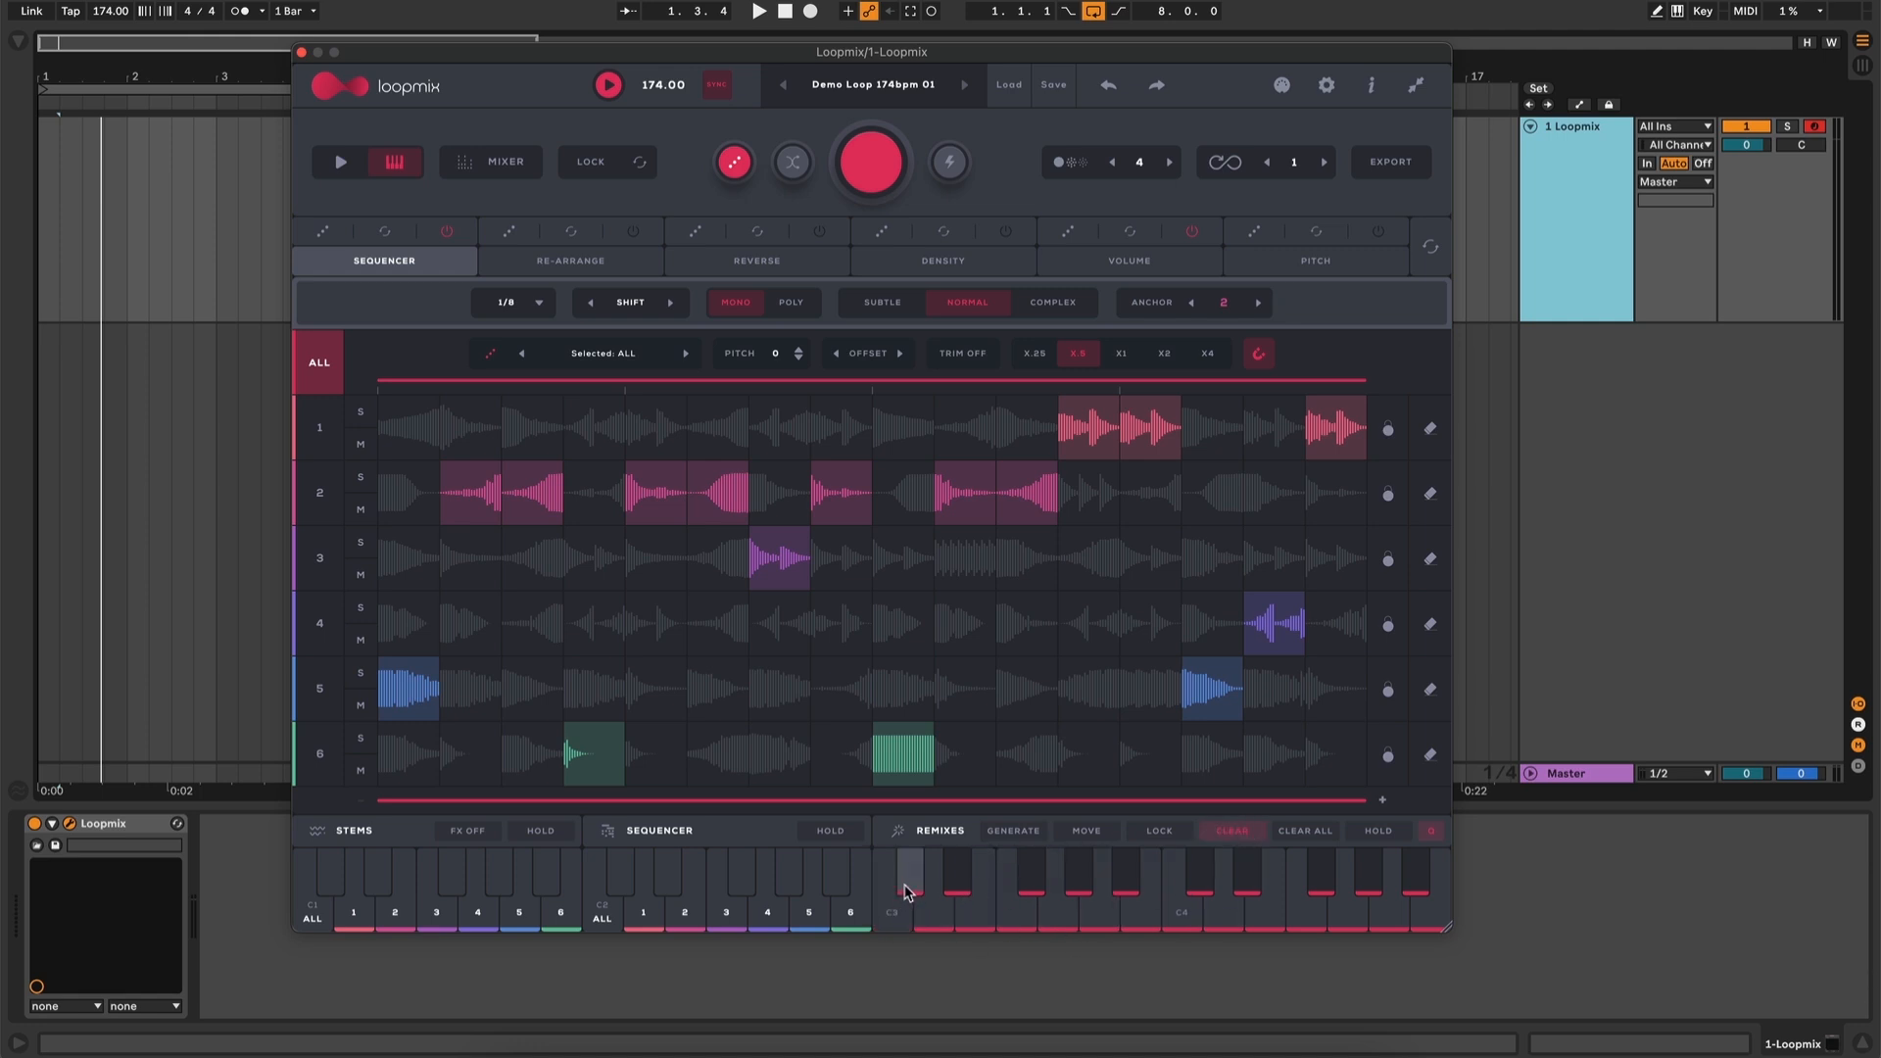
Clear the remixes stored on keys C#3, D3, D#3 and E3, and leave clear mode
{"action": "left_click", "coordinate": [910, 883]}
{"action": "left_click", "coordinate": [929, 921]}
{"action": "left_click", "coordinate": [959, 885]}
{"action": "left_click", "coordinate": [981, 915]}
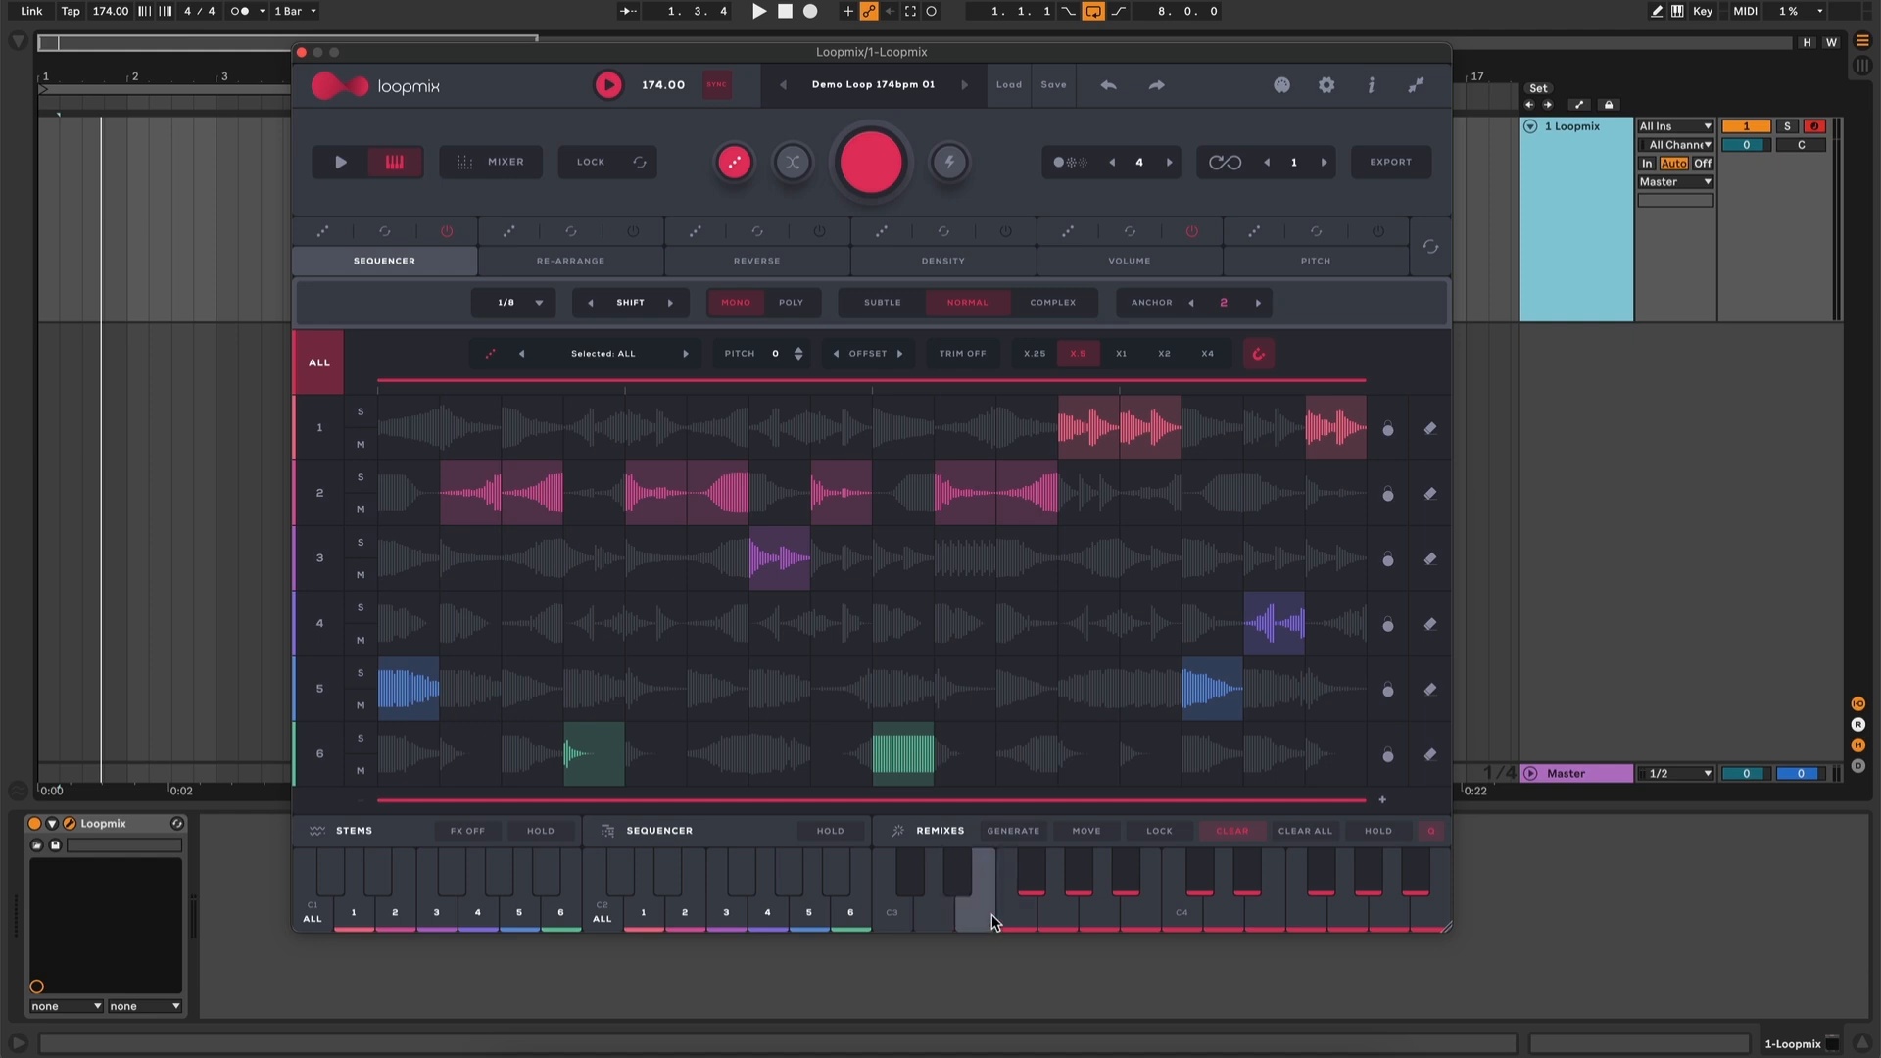
{"action": "left_click", "coordinate": [1242, 833]}
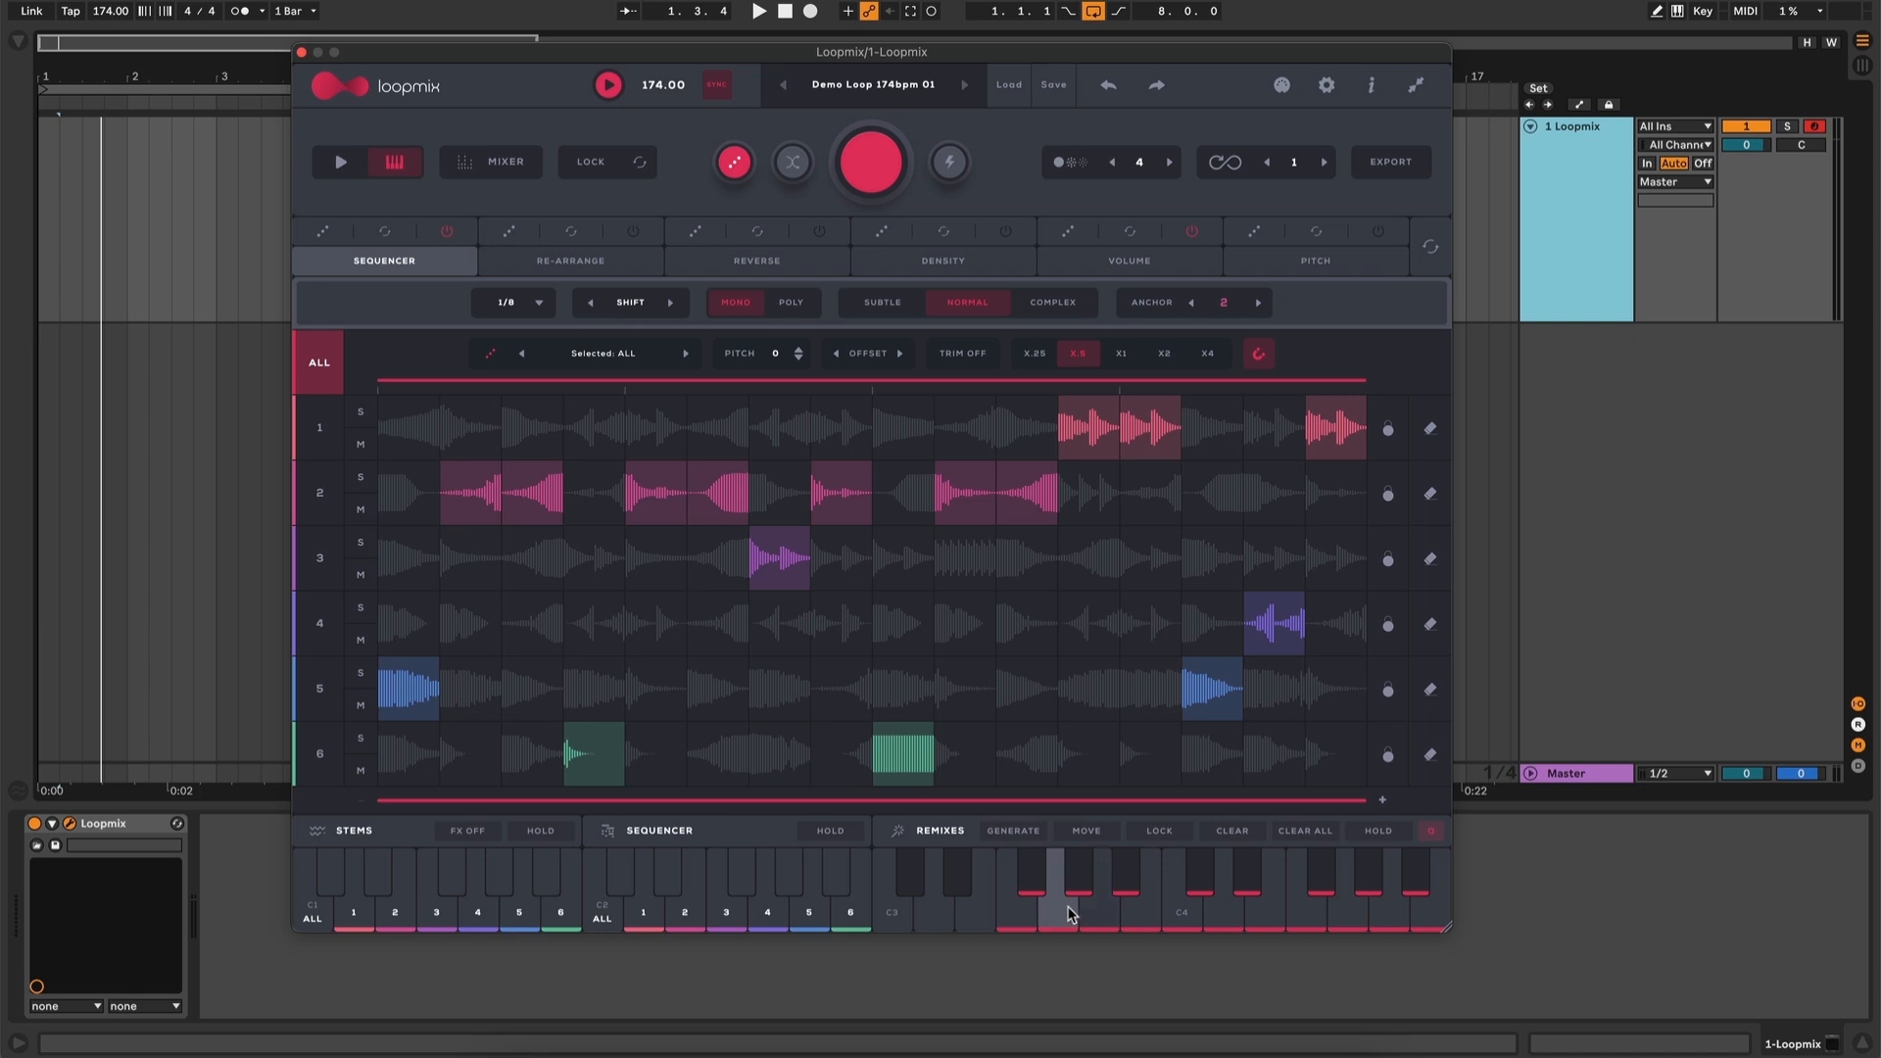
Generate new remixes one at a time and store them on the keys C3, D3 and E3
{"action": "left_click", "coordinate": [878, 162]}
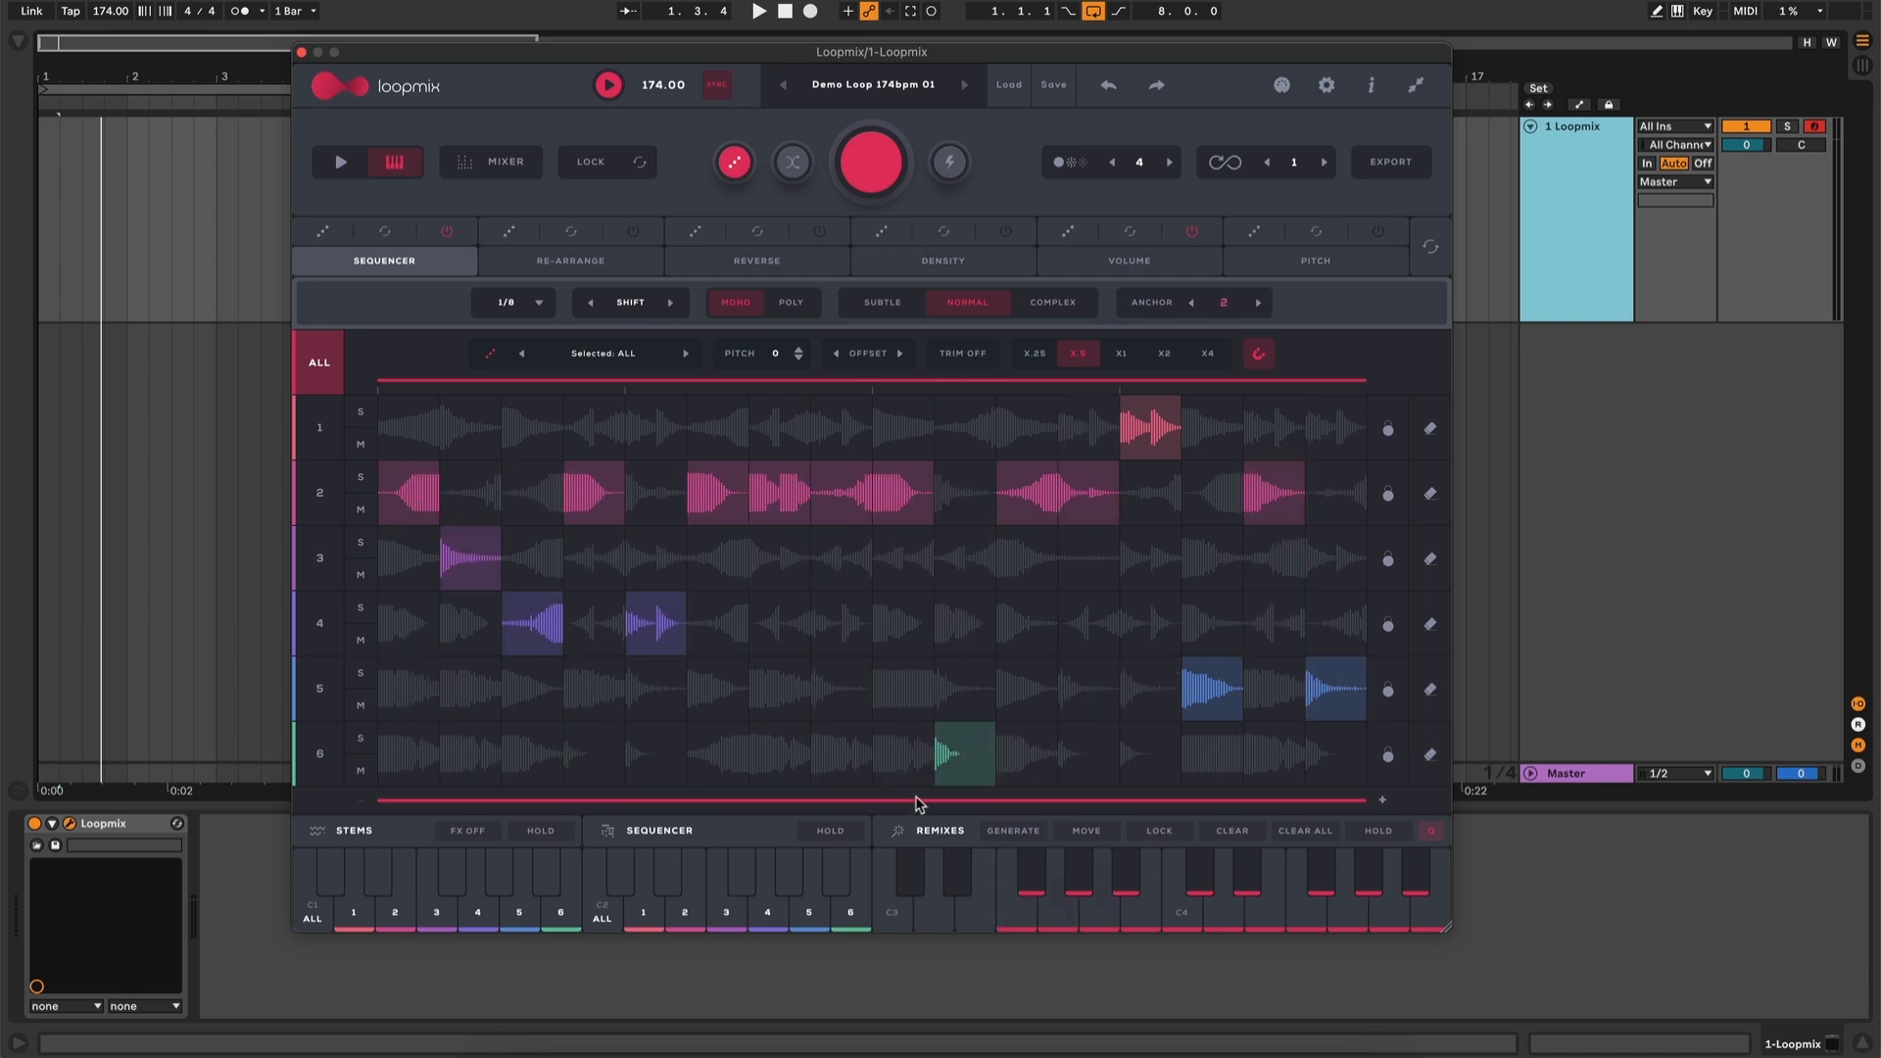
{"action": "left_click", "coordinate": [892, 921]}
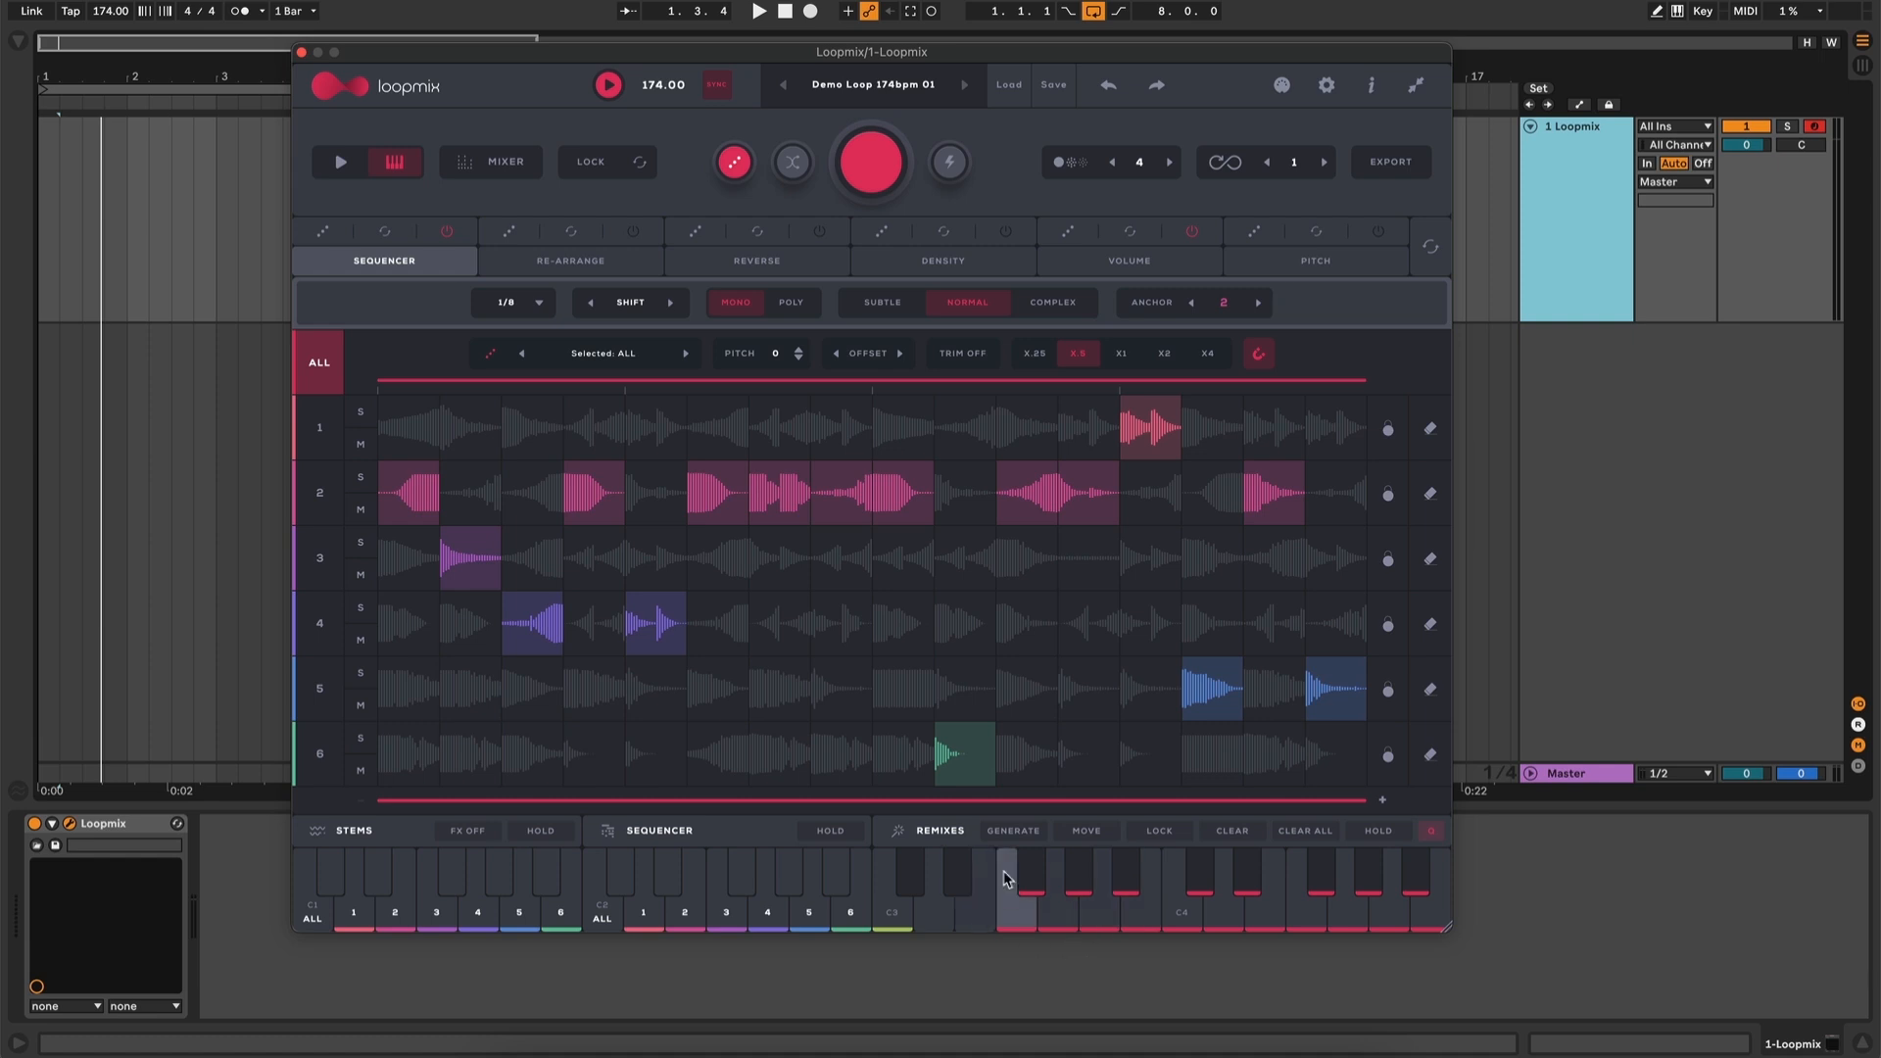
{"action": "left_click", "coordinate": [879, 141]}
{"action": "left_click", "coordinate": [933, 911]}
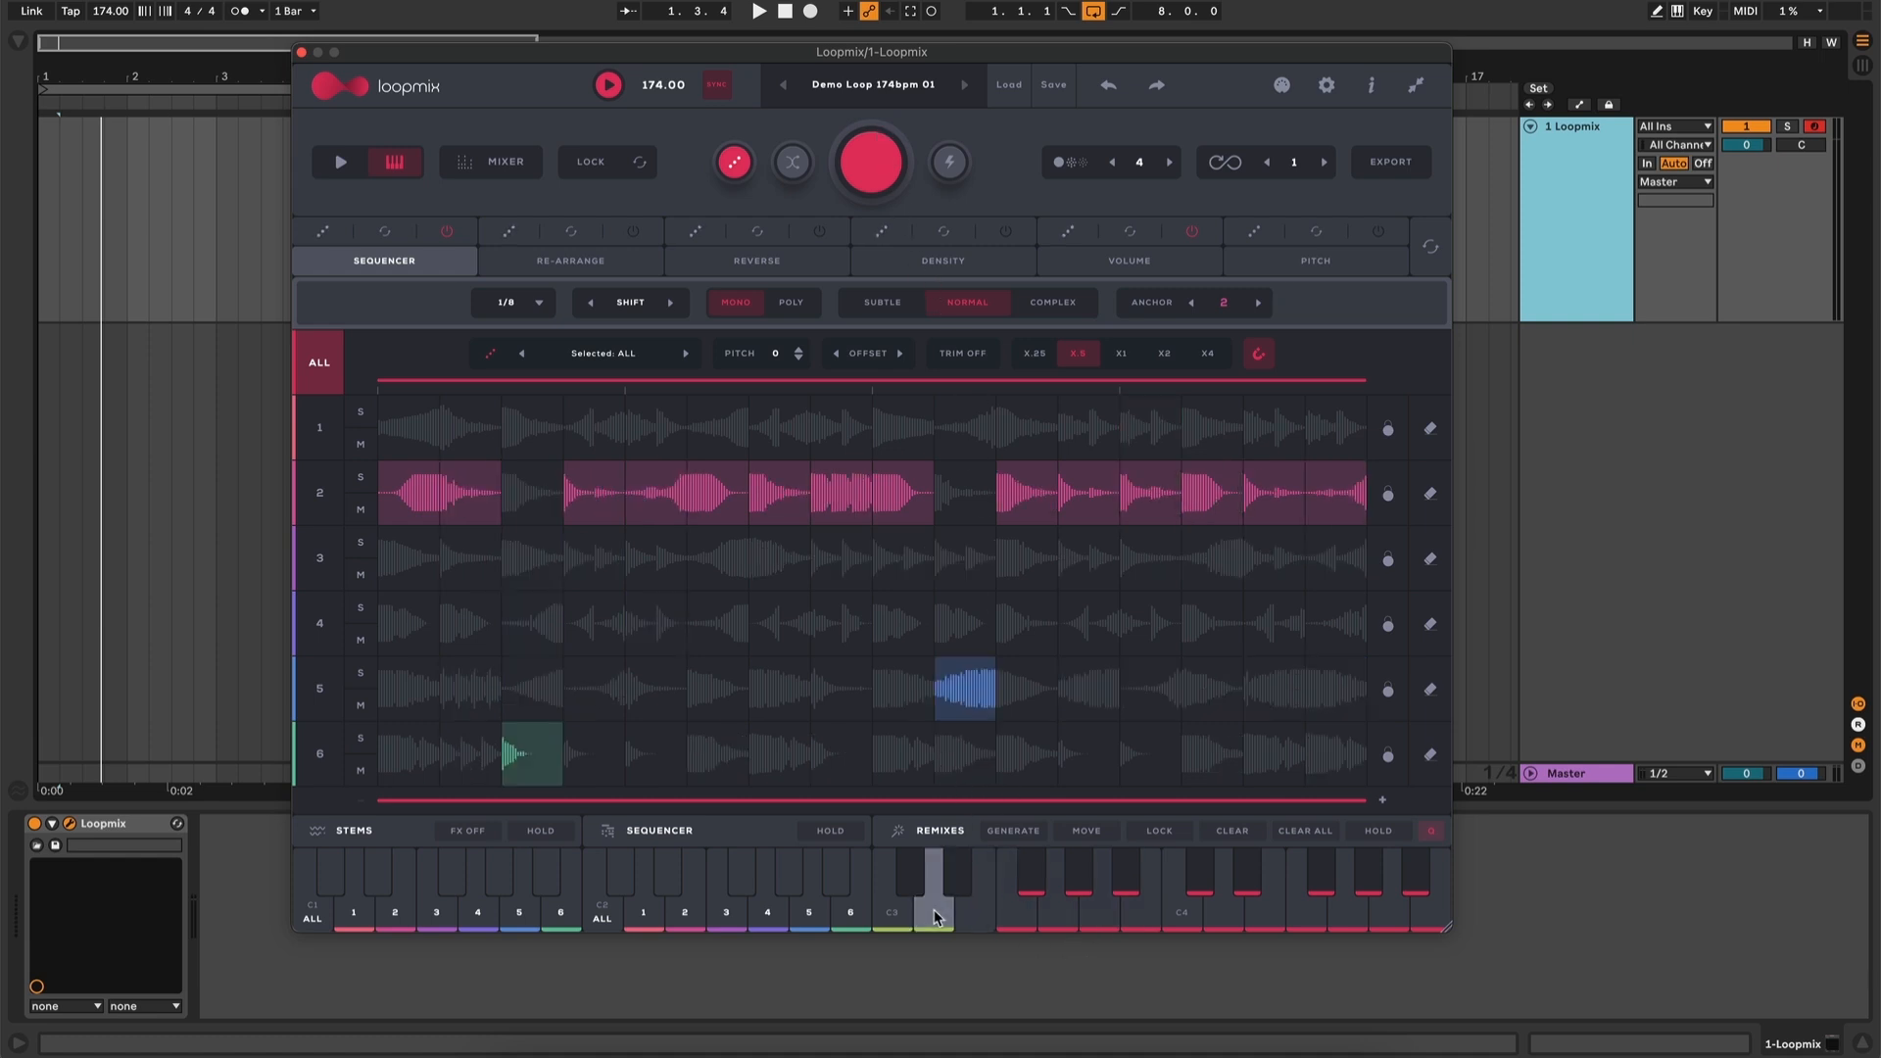
{"action": "left_click", "coordinate": [883, 160]}
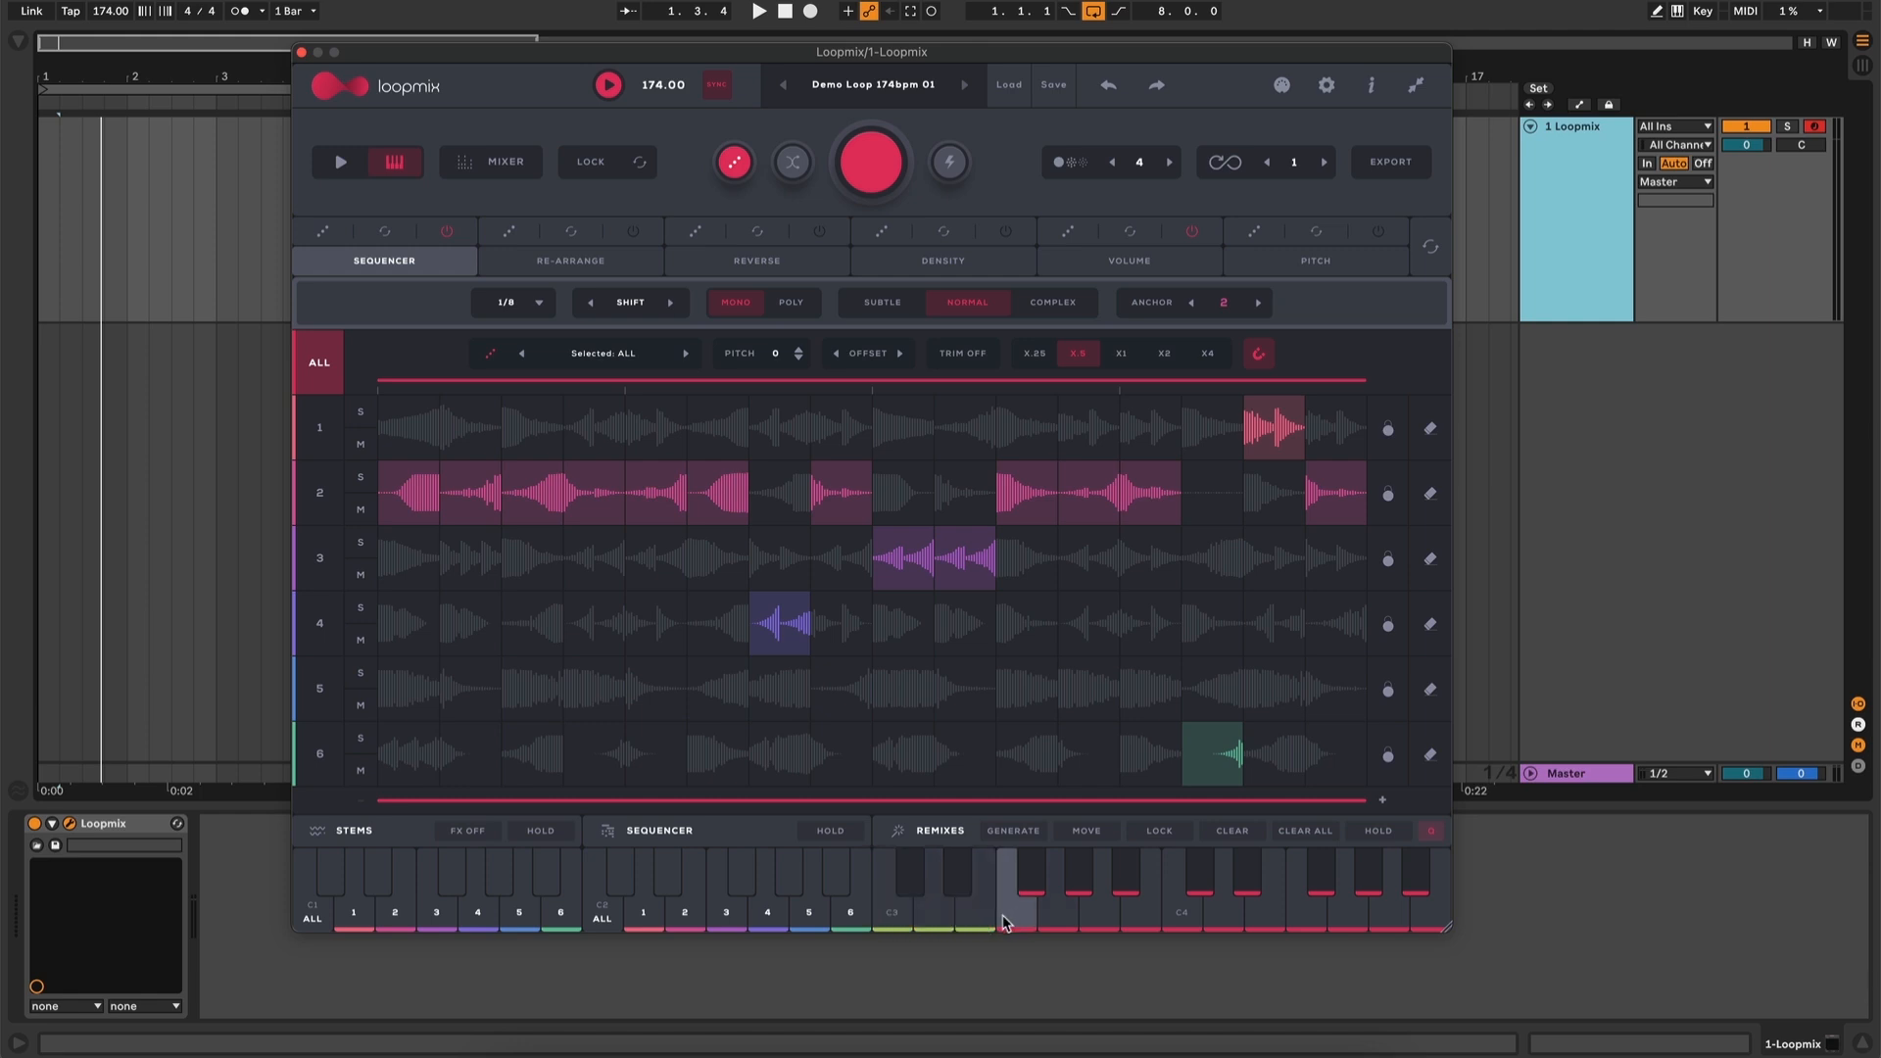
Lock the remixes stored on keys C3, D3 and E3 and leave lock mode
{"action": "left_click", "coordinate": [1174, 833]}
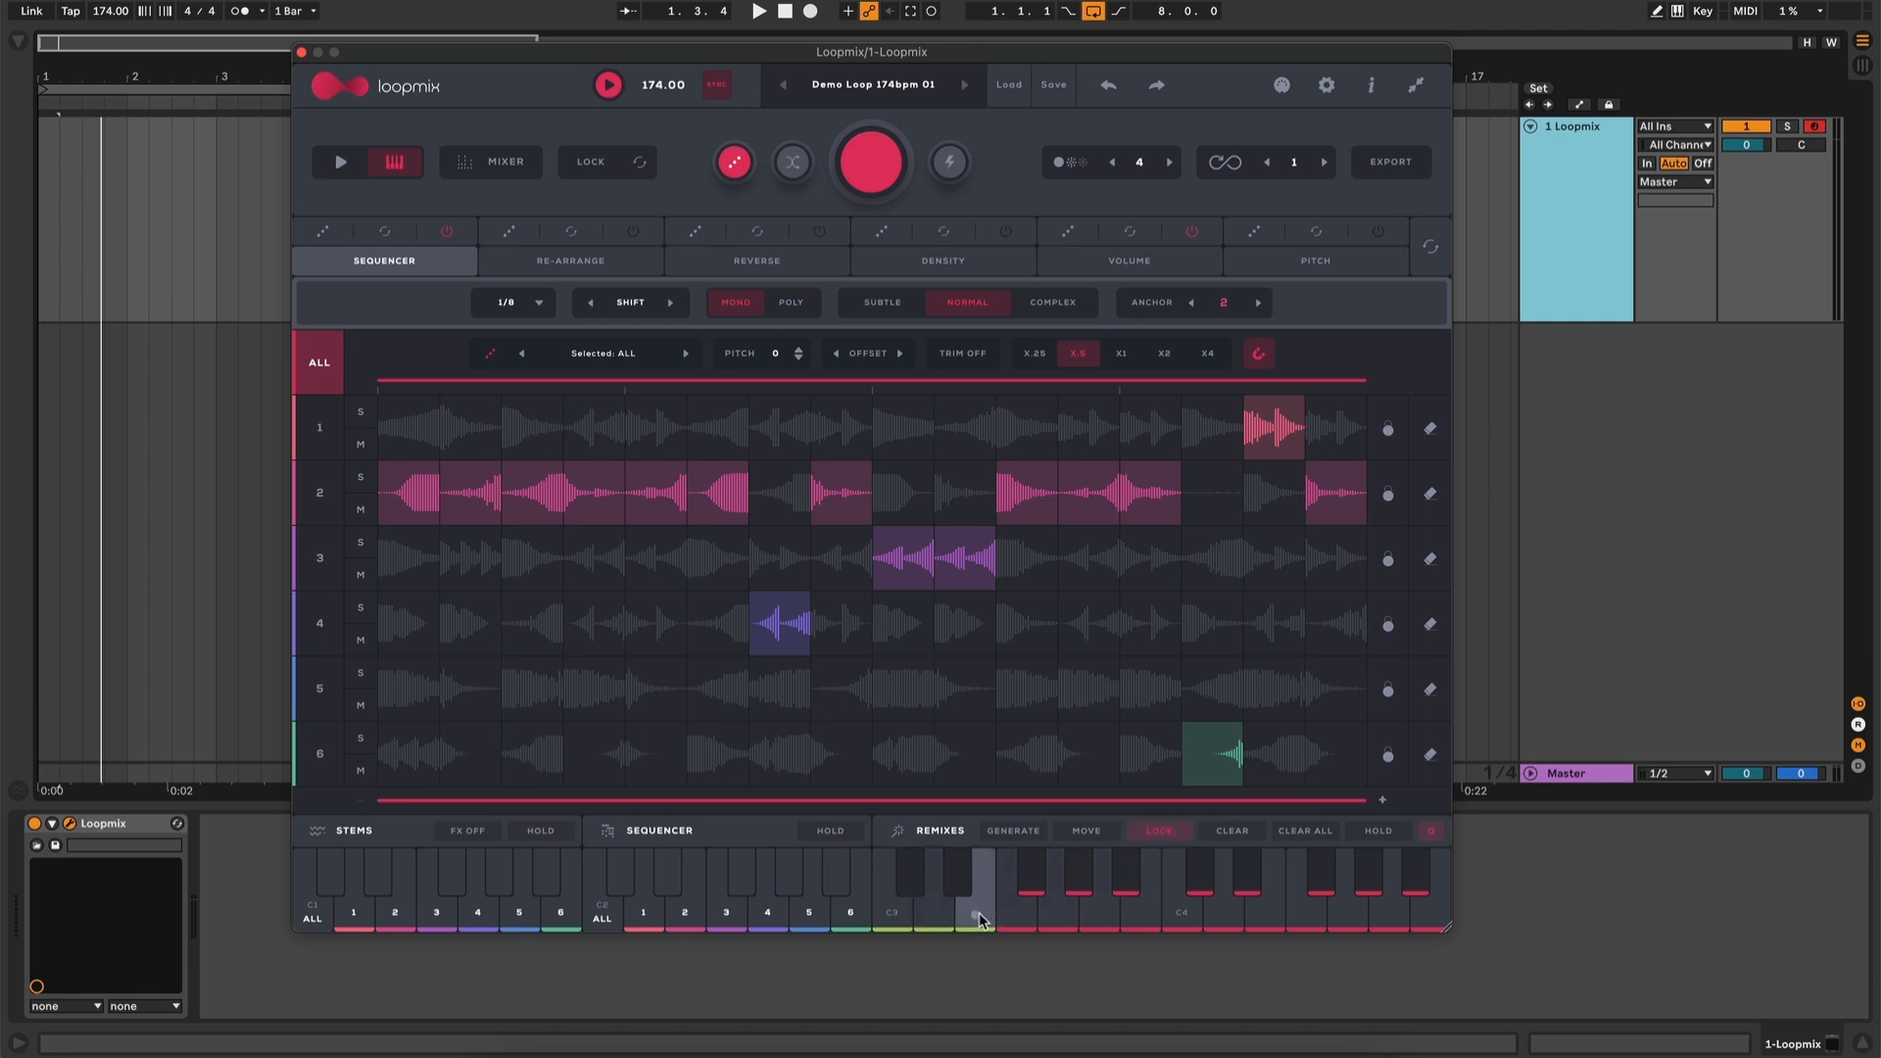
{"action": "left_click", "coordinate": [934, 917]}
{"action": "left_click", "coordinate": [1160, 832]}
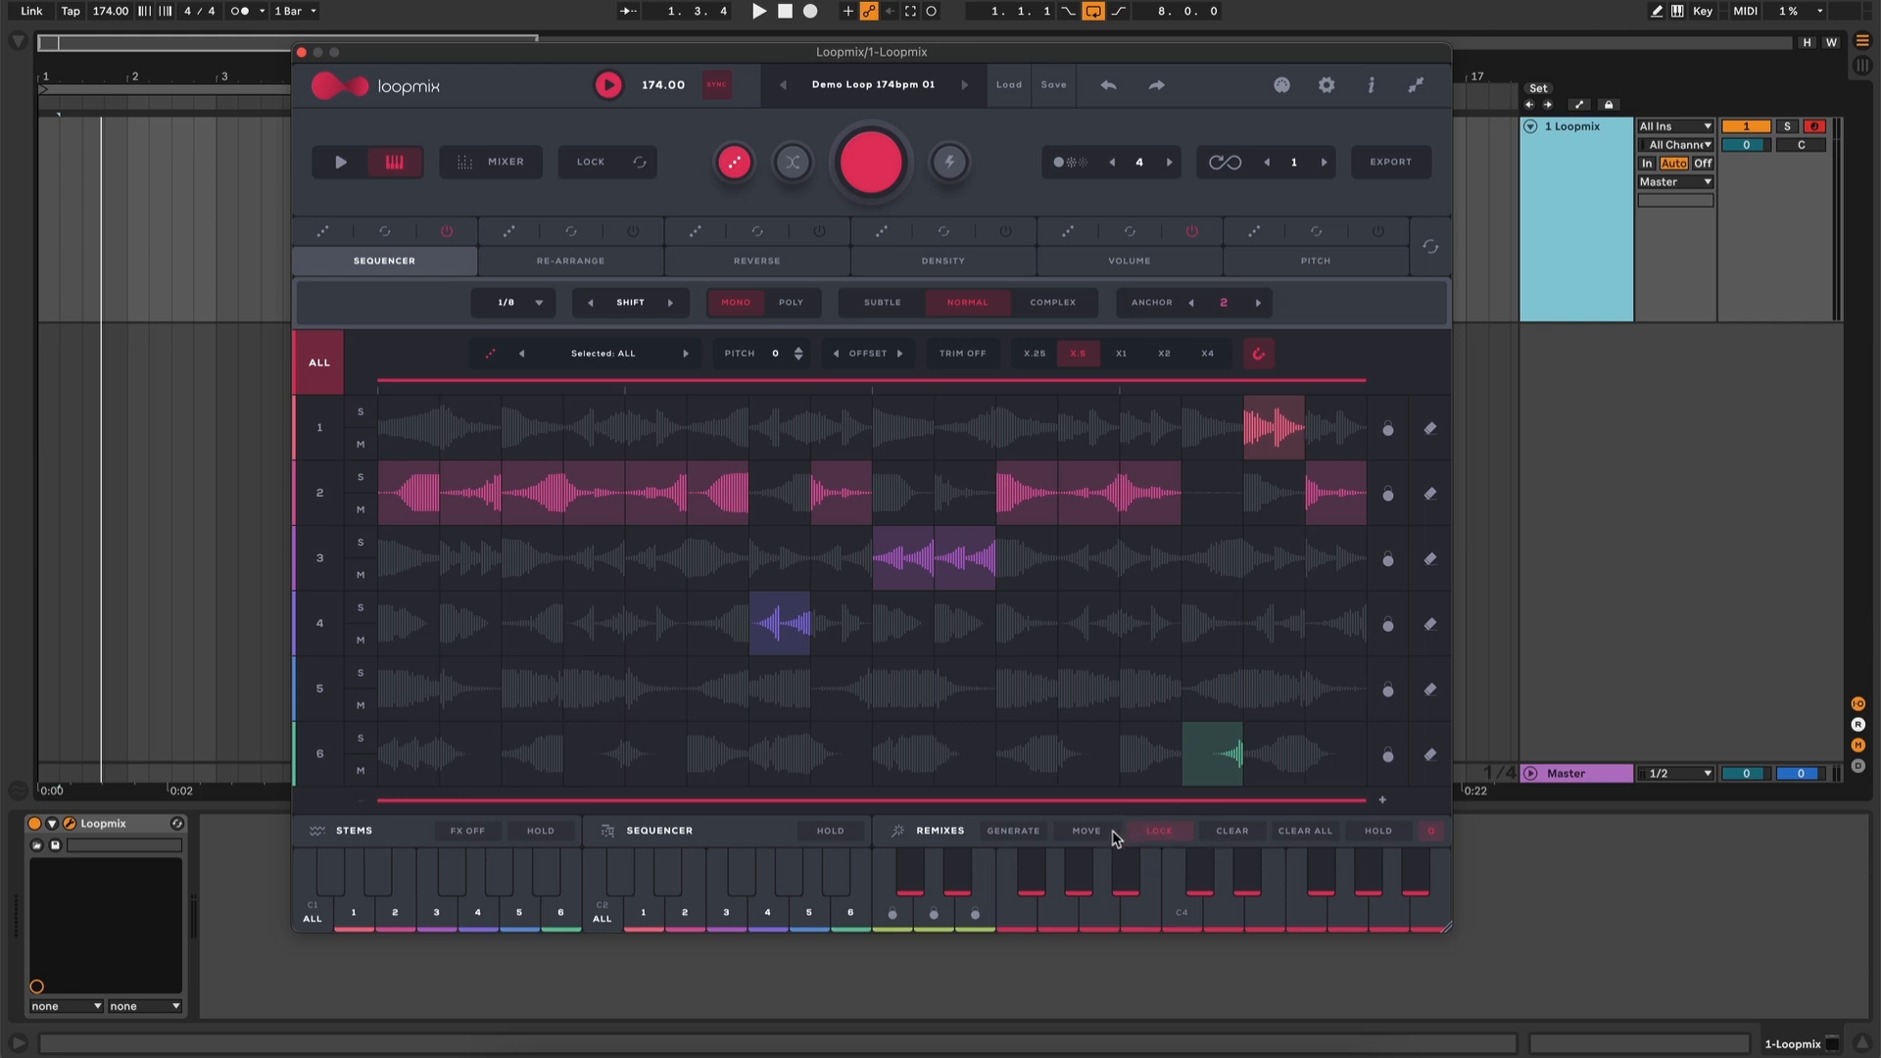
Unlock the remixes on keys E3, D3 and C3 and turn lock mode off
{"action": "left_click", "coordinate": [932, 917]}
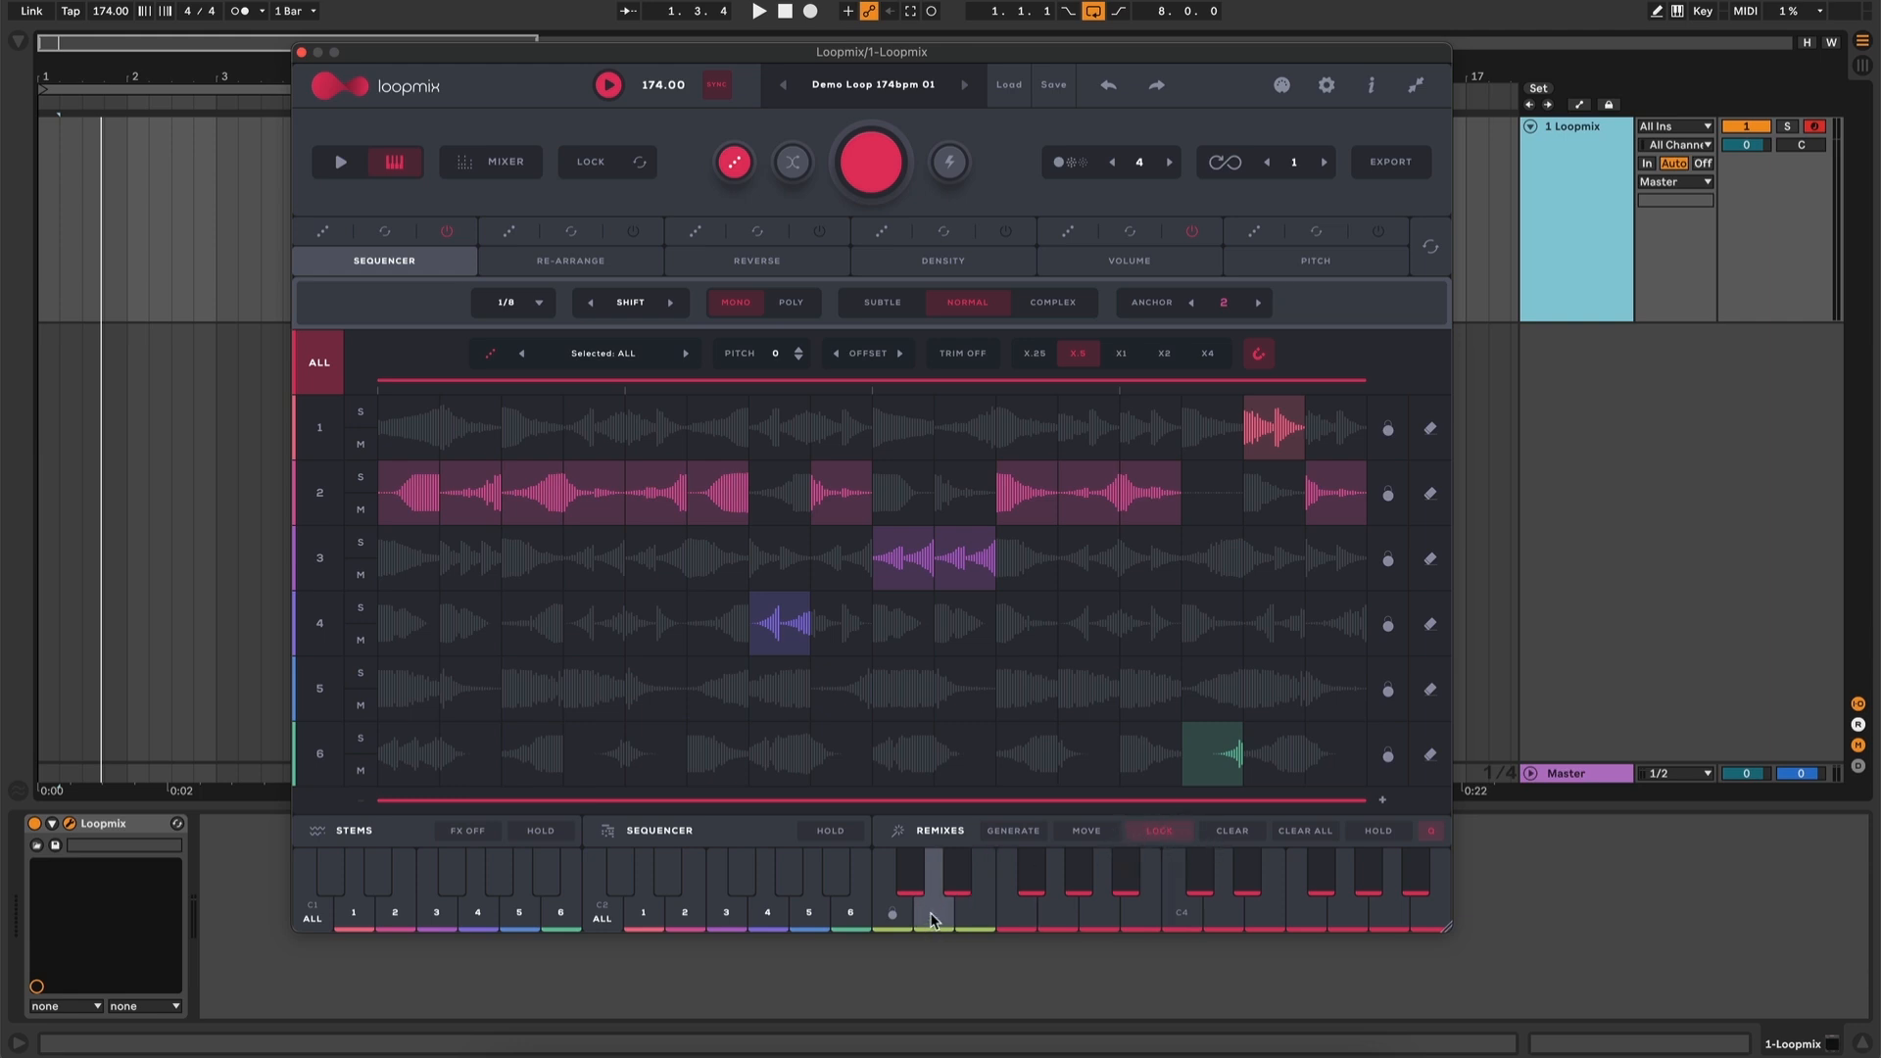
{"action": "left_click", "coordinate": [891, 919]}
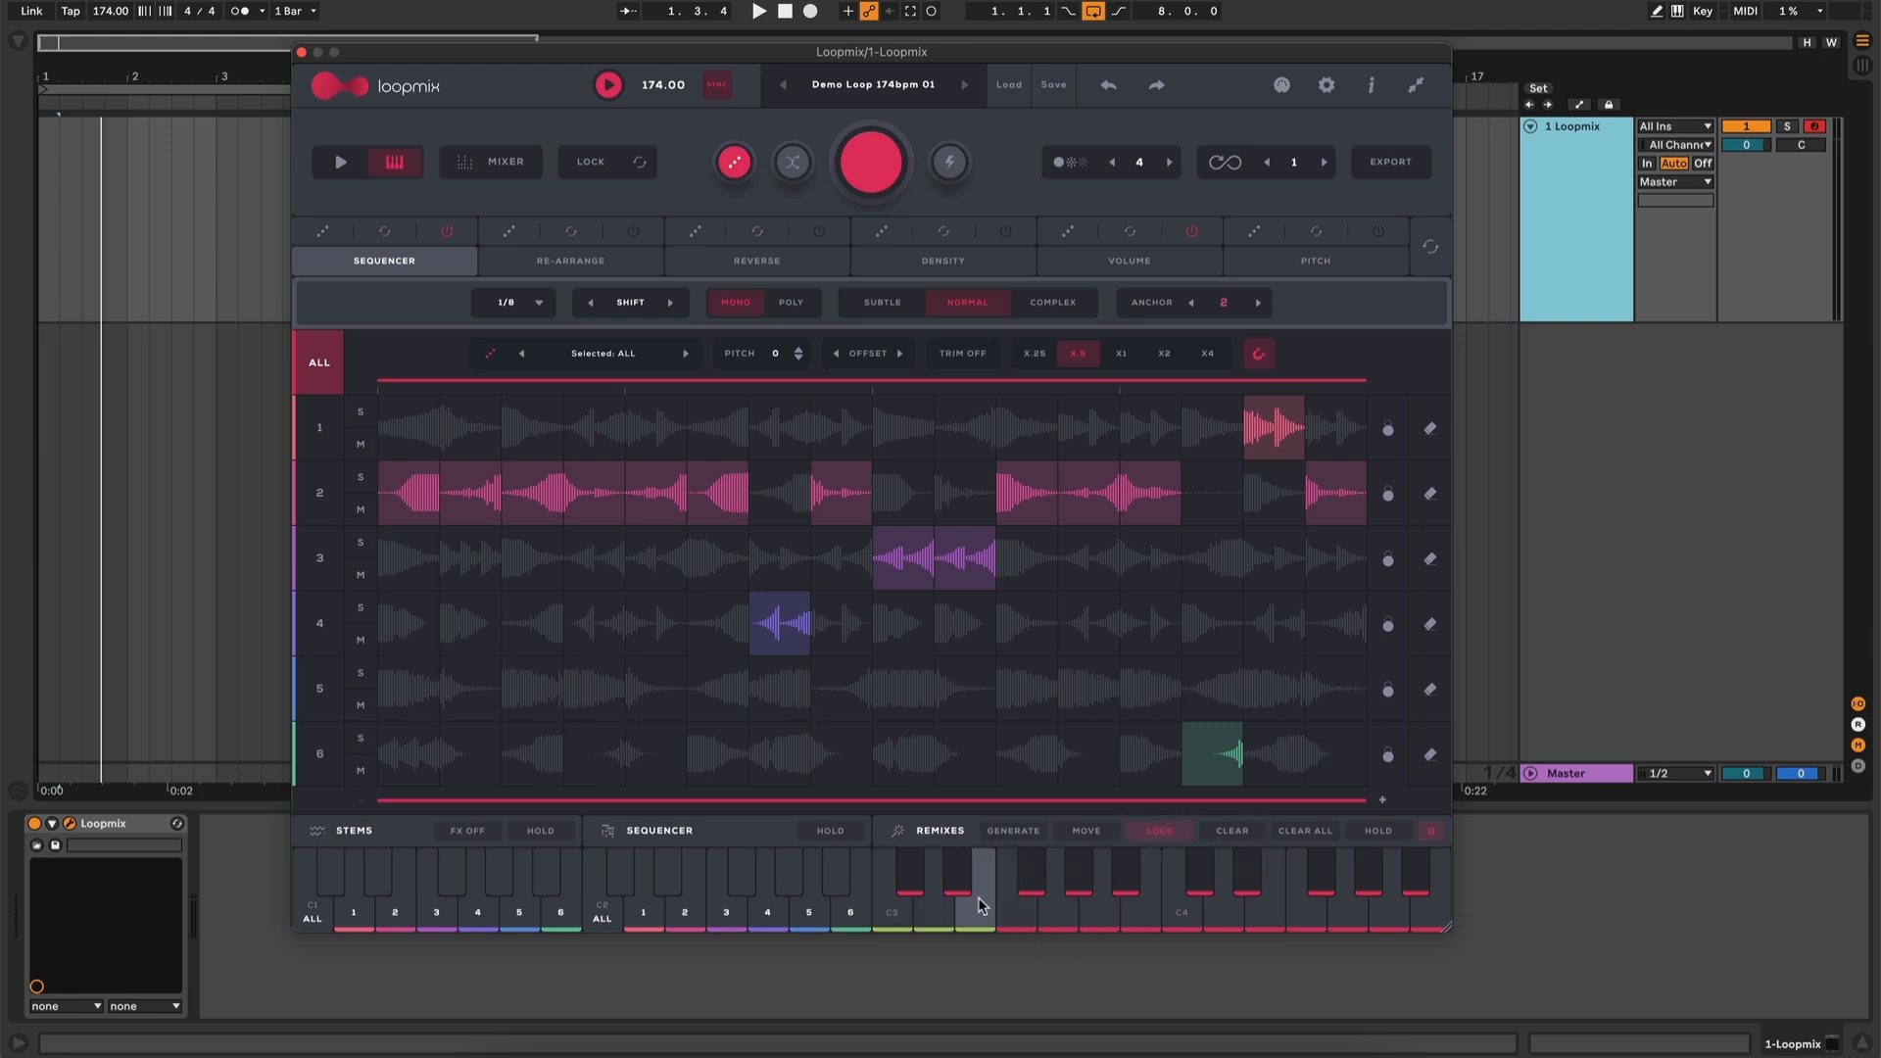
{"action": "left_click", "coordinate": [1163, 835]}
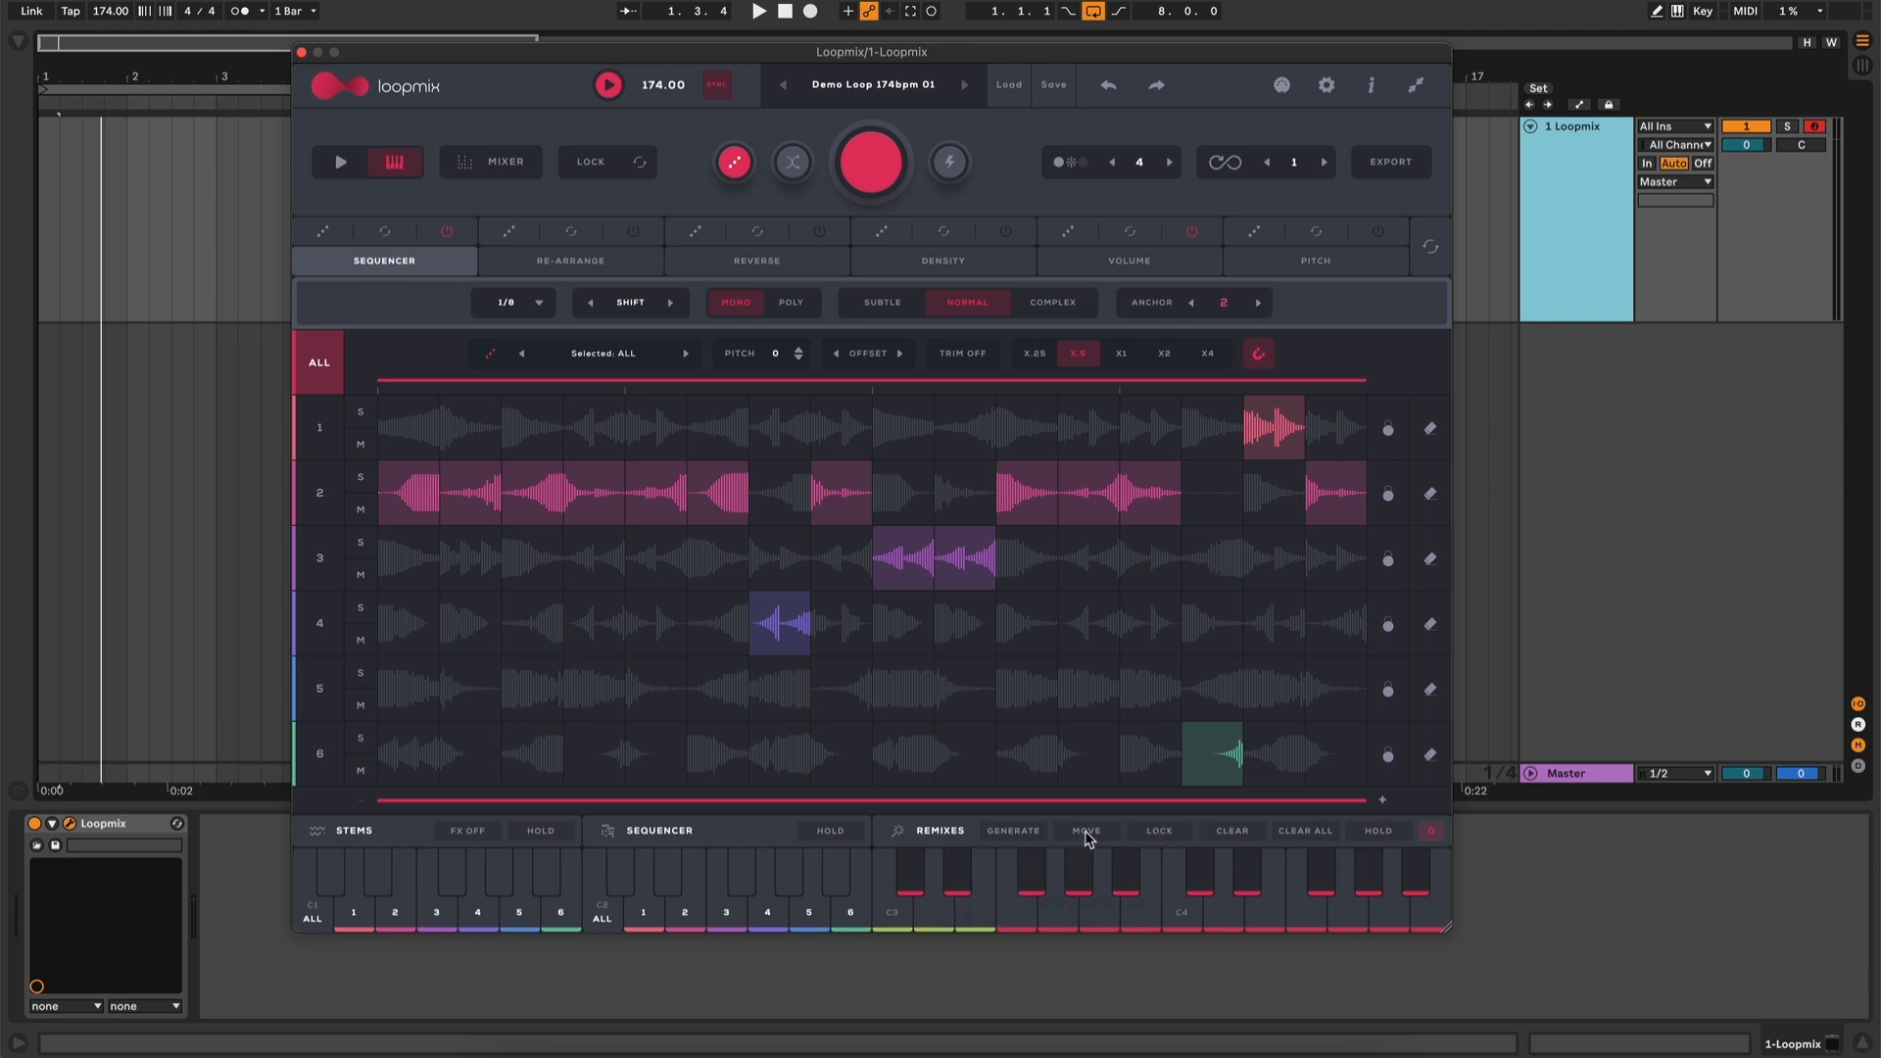
Move the remix stored on key E3 to key C4 and leave move mode
{"action": "left_click", "coordinate": [1087, 831]}
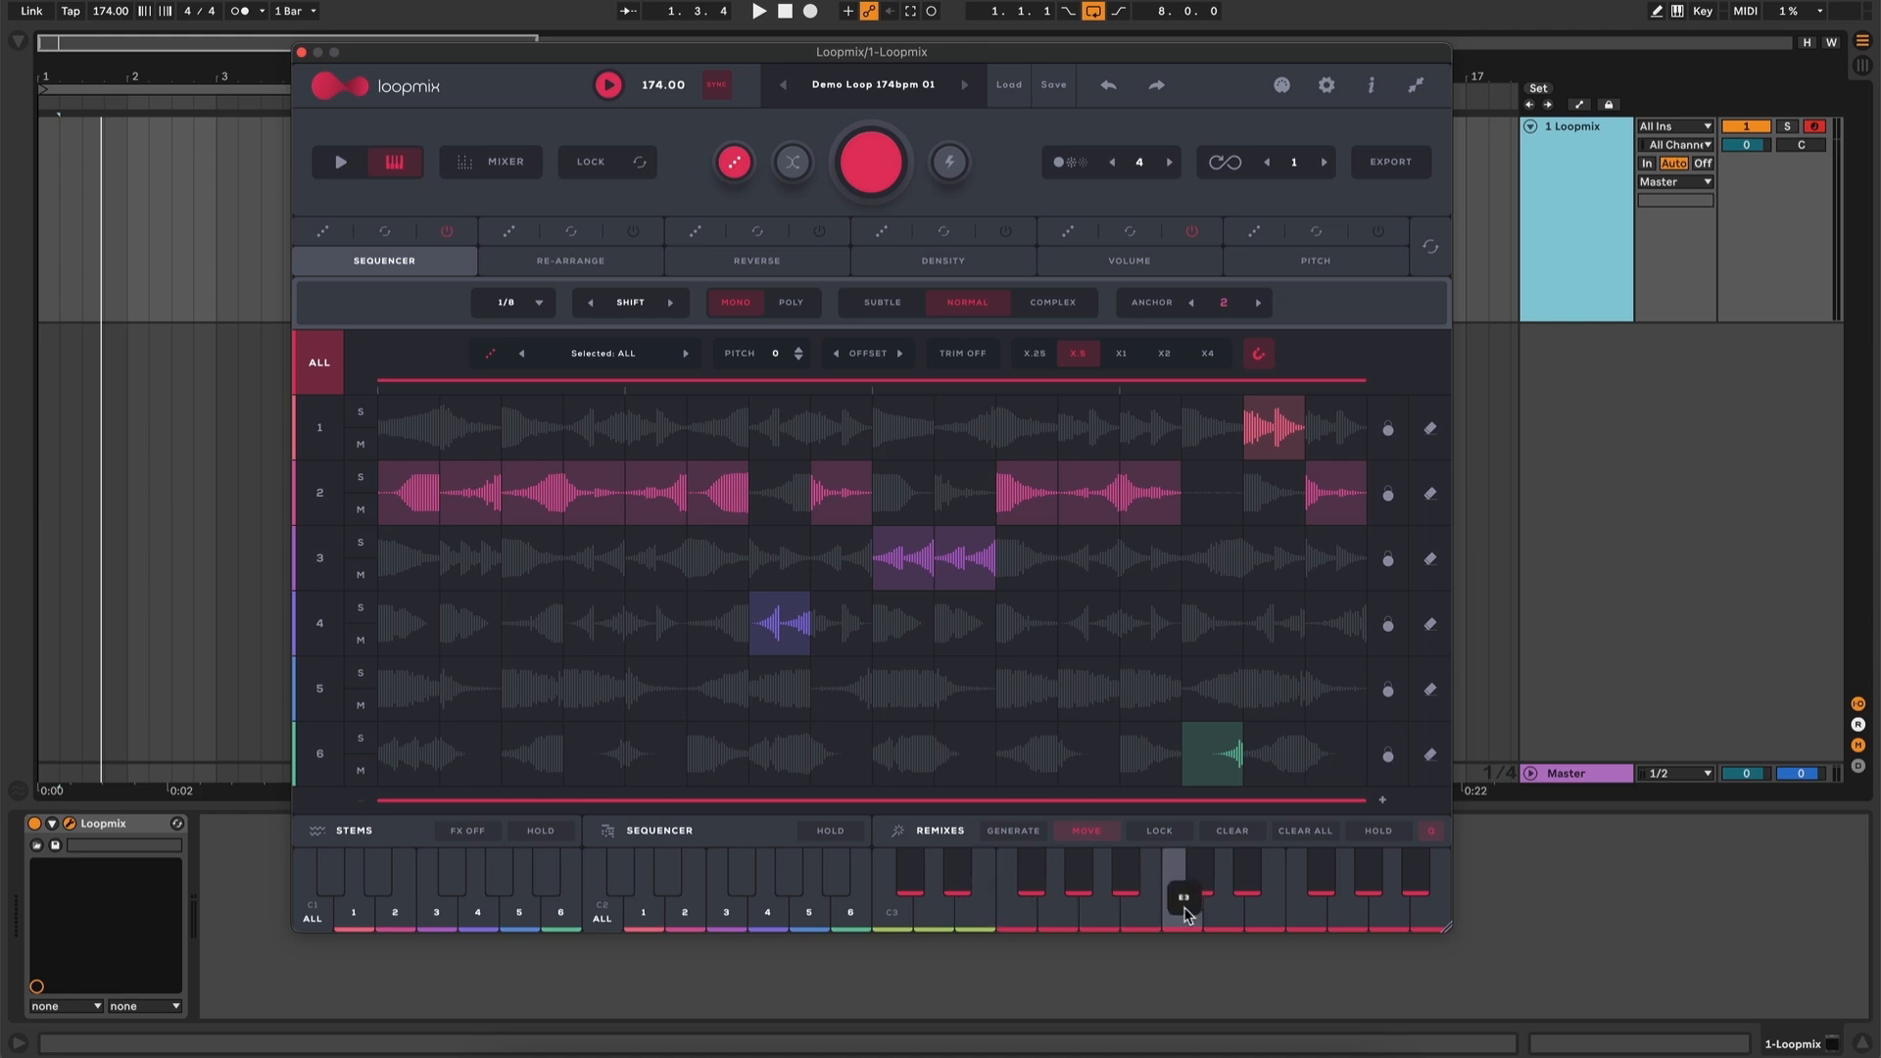
{"action": "left_click", "coordinate": [1186, 914]}
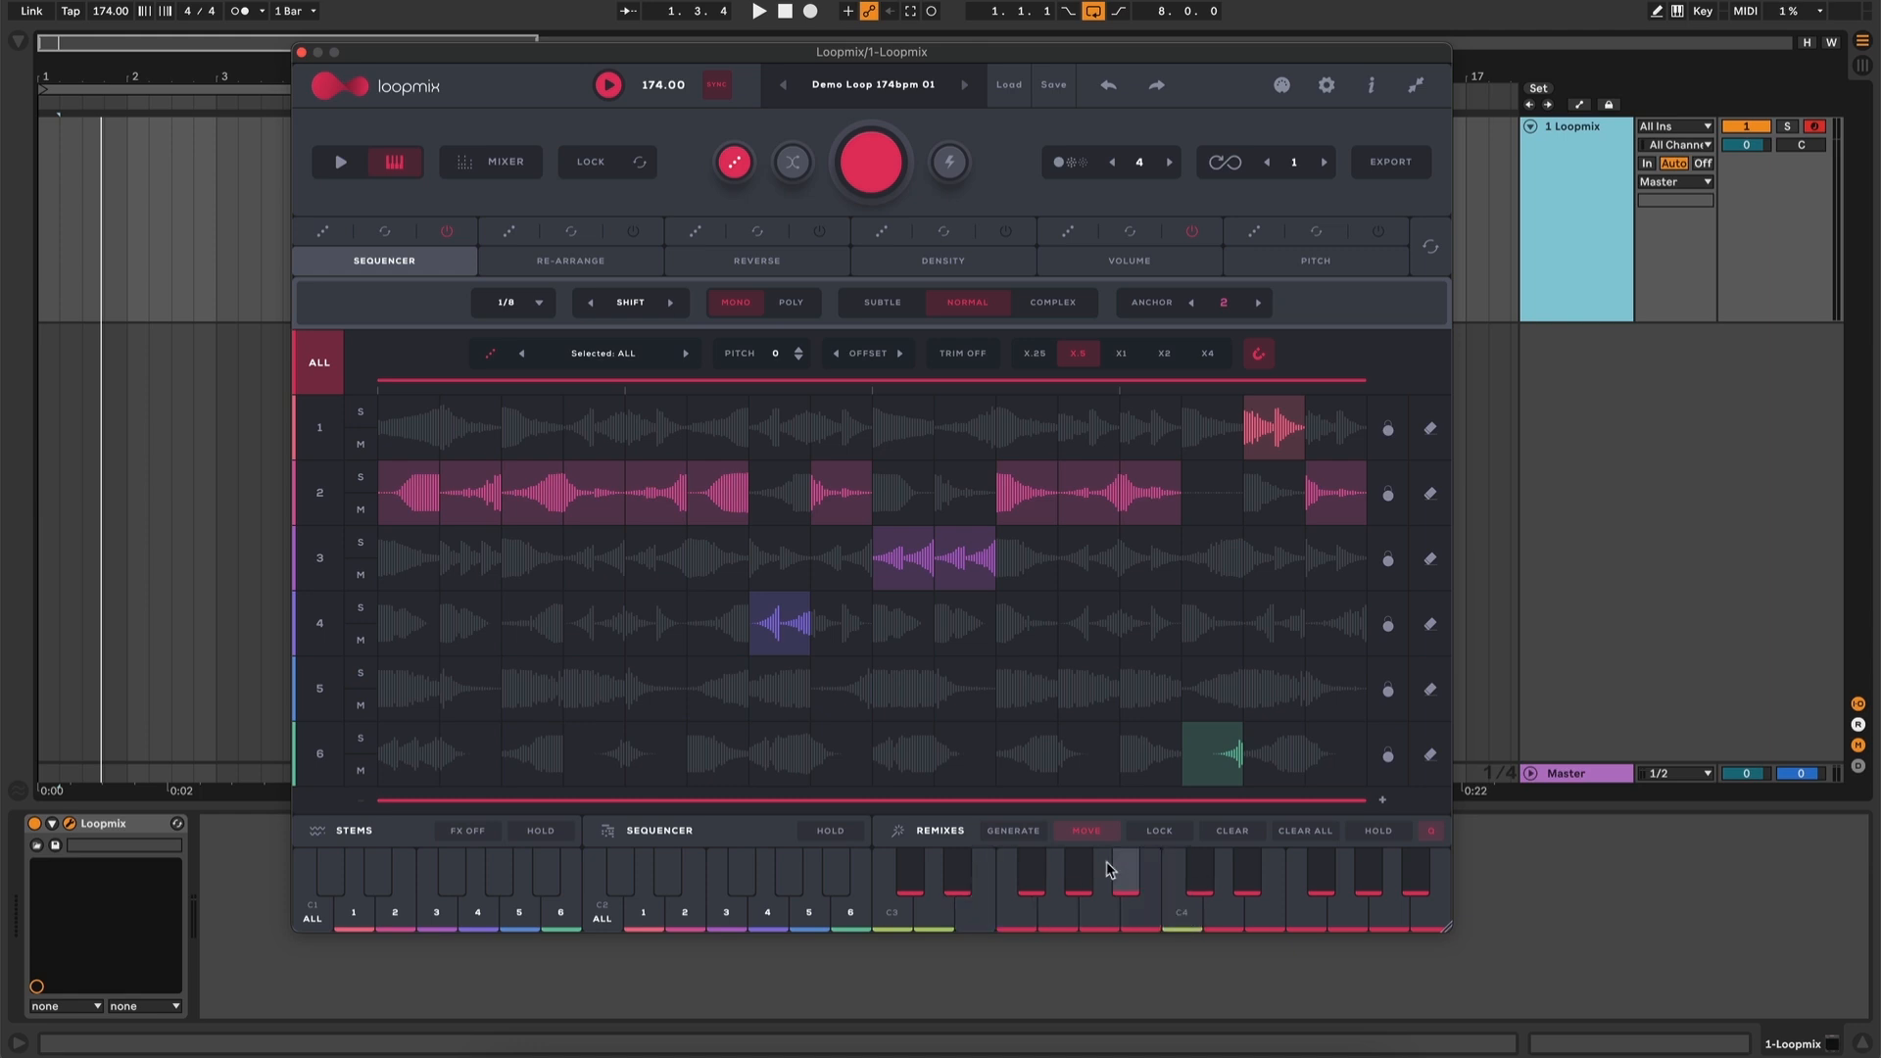
{"action": "left_click", "coordinate": [1095, 832]}
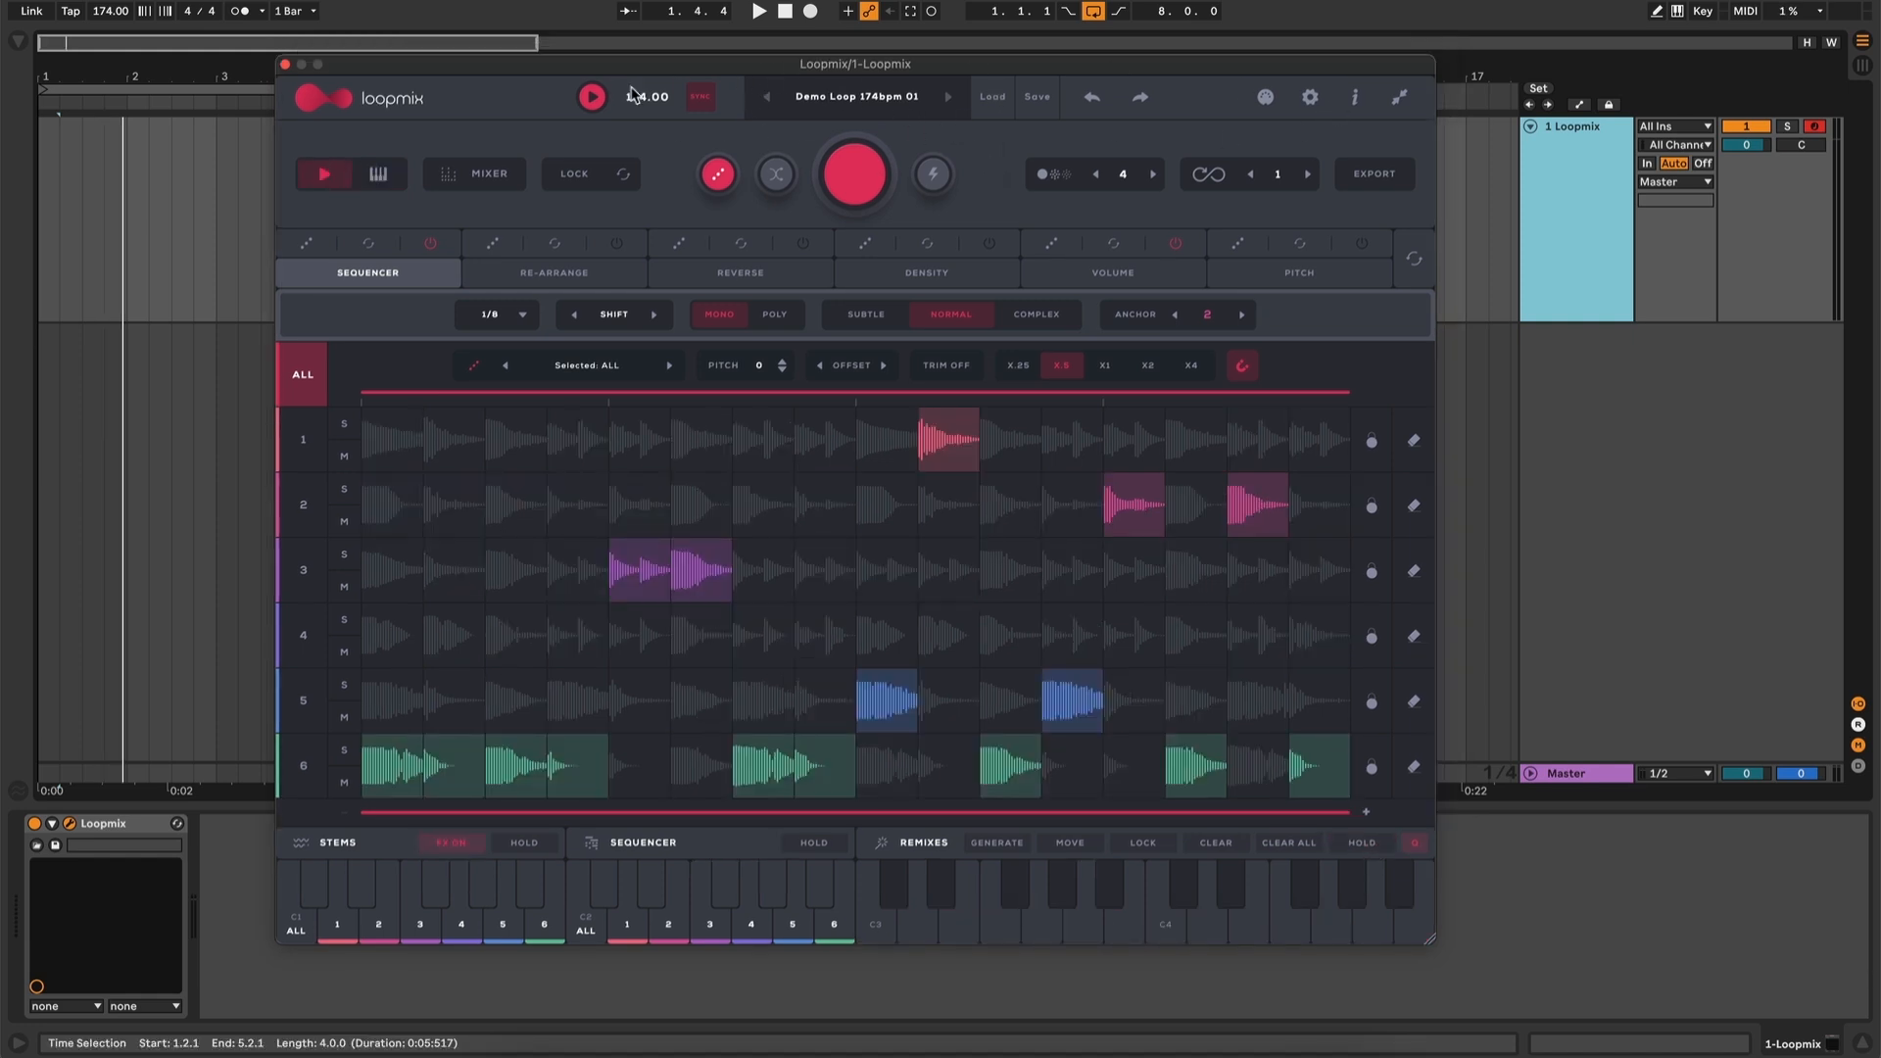
Toggle the tempo sync off and back on
{"action": "left_click", "coordinate": [699, 102]}
{"action": "left_click", "coordinate": [703, 97]}
Open the preset browser, look at its Samples section, and display the contents of Beta Pack 01
{"action": "left_click", "coordinate": [869, 100]}
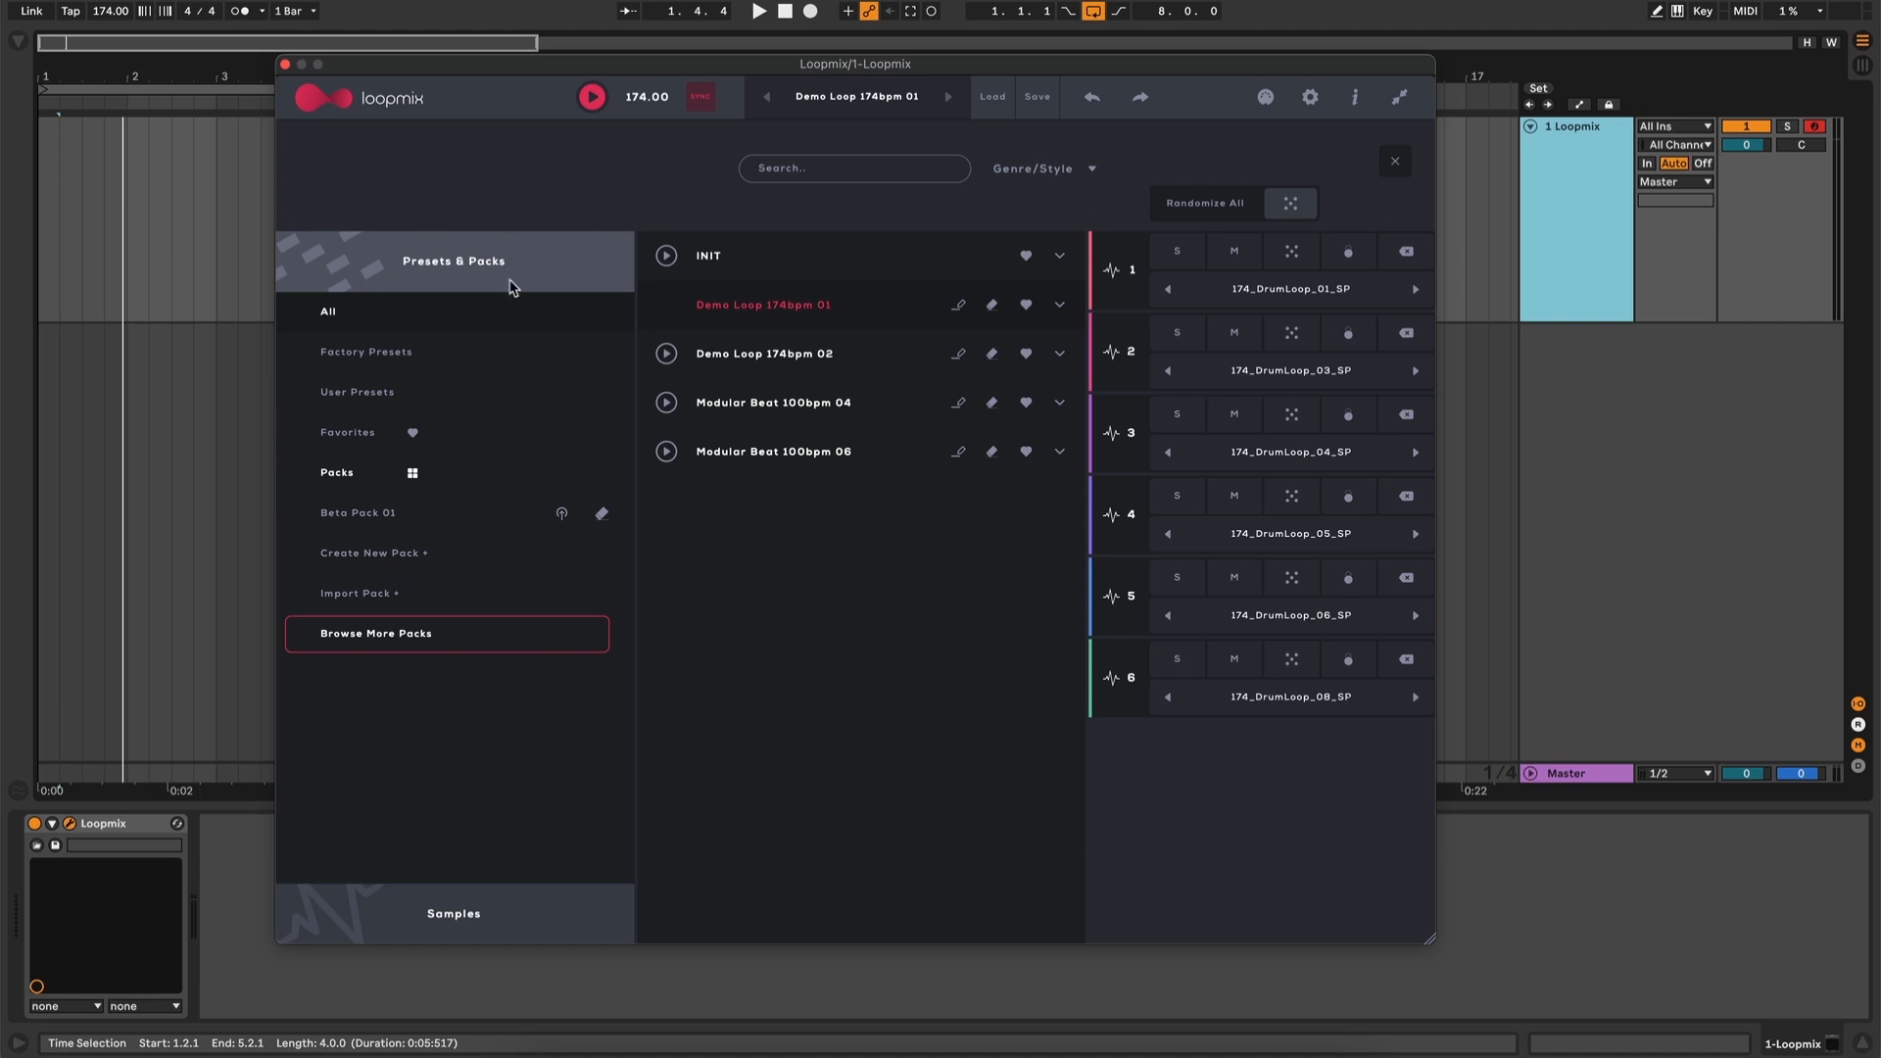
{"action": "left_click", "coordinate": [516, 926]}
{"action": "left_click", "coordinate": [546, 260]}
{"action": "left_click", "coordinate": [391, 514]}
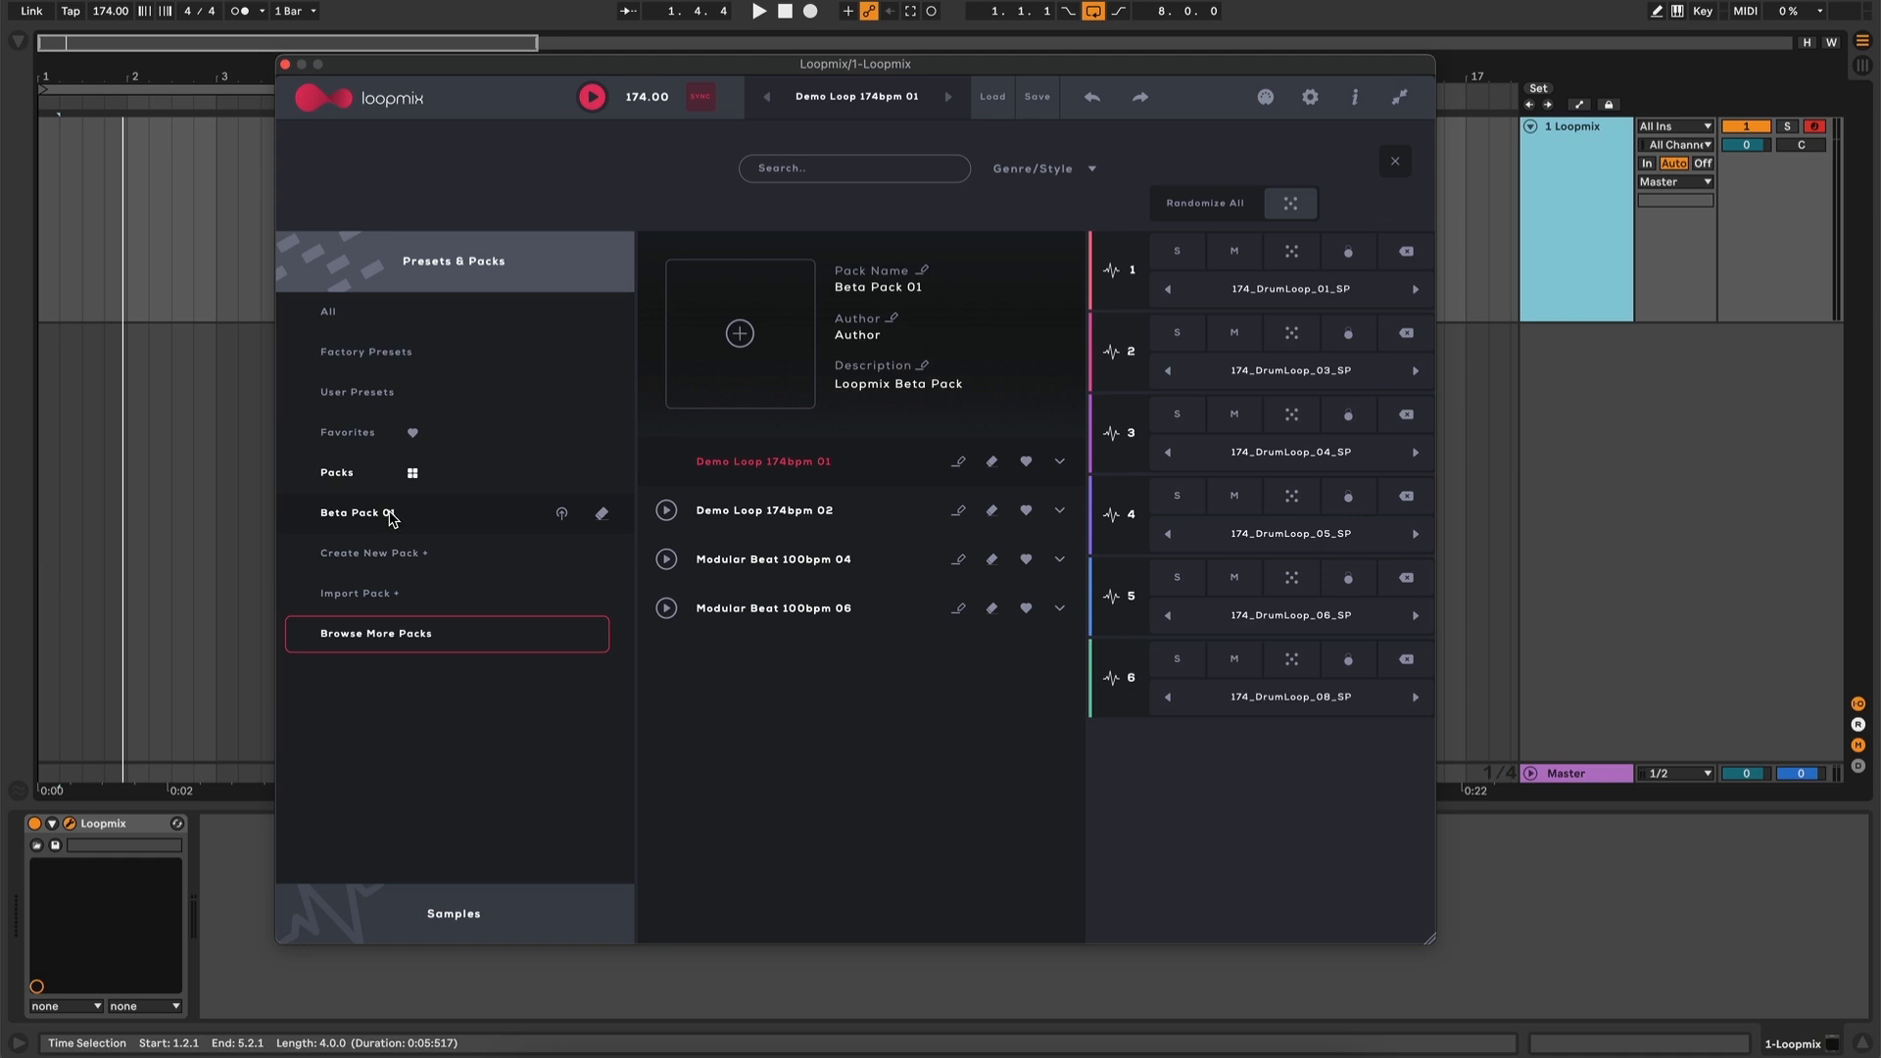
Look at the form for creating a new pack and the pack import dialog, cancelling the import
{"action": "left_click", "coordinate": [423, 555]}
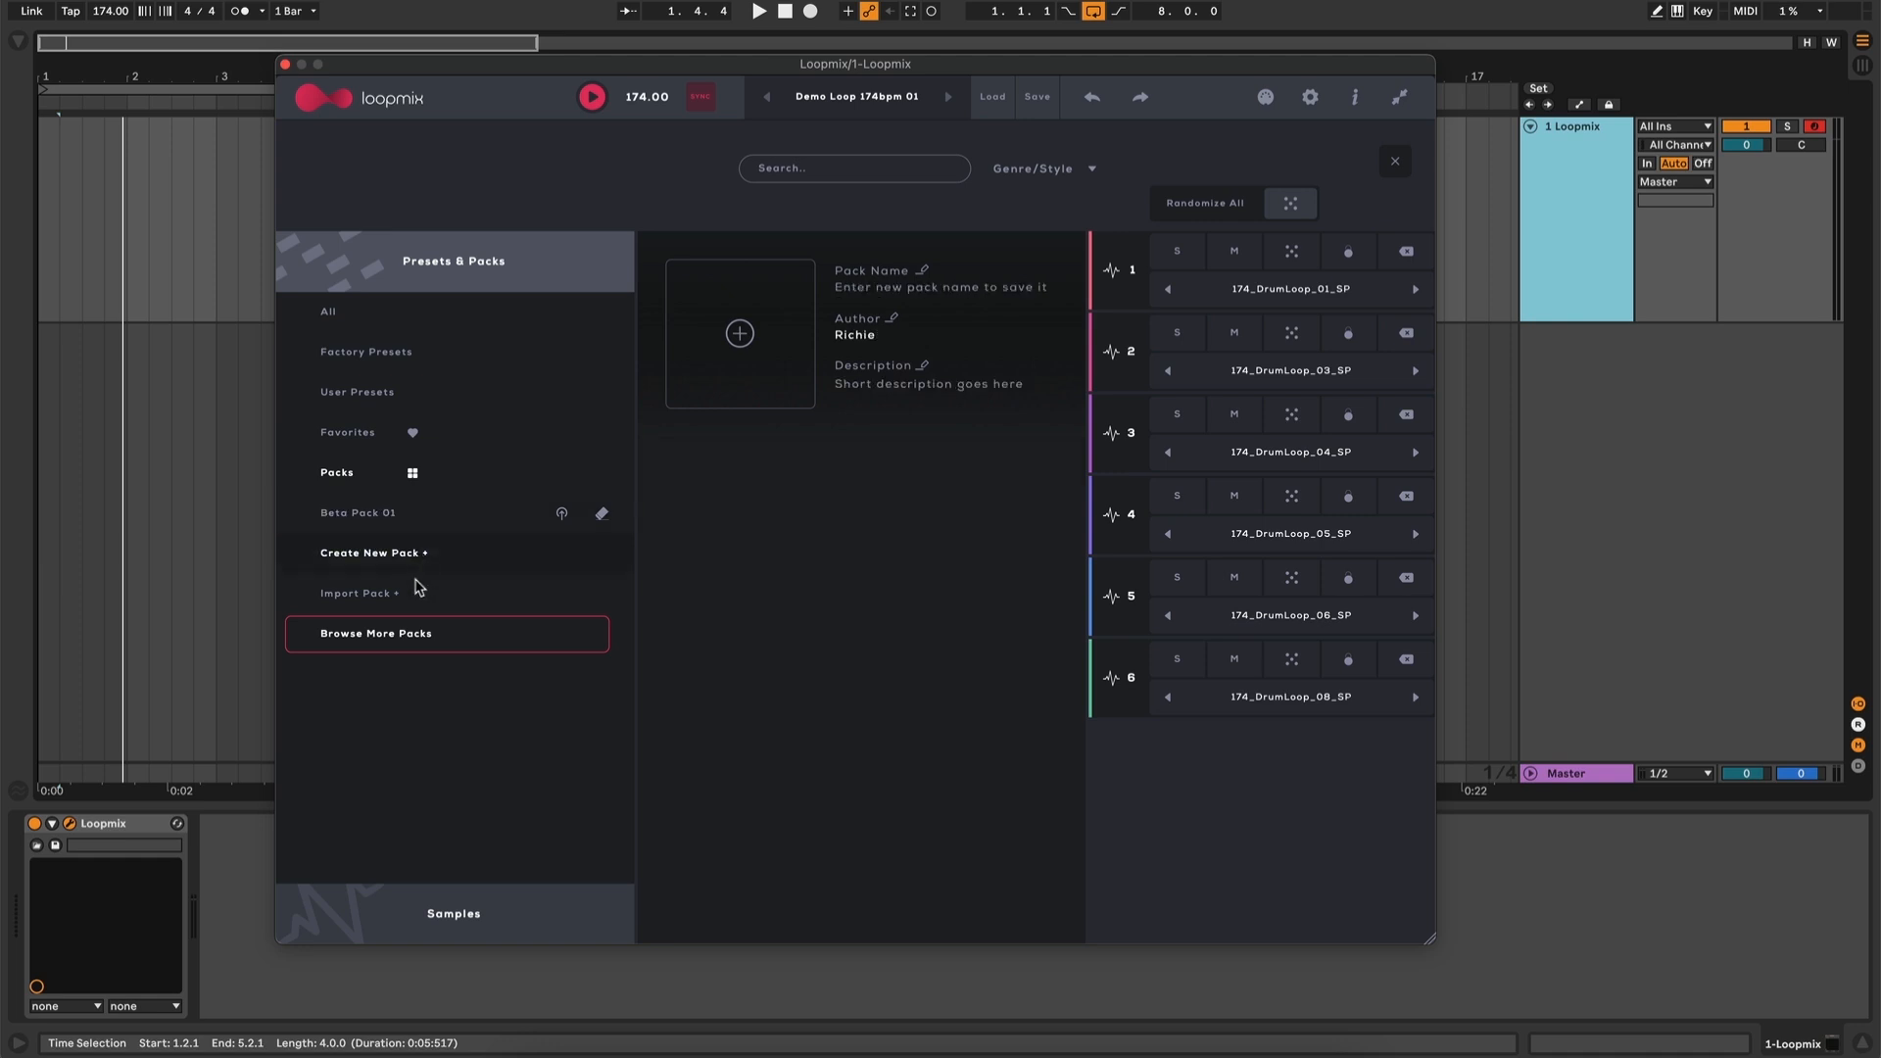
{"action": "left_click", "coordinate": [416, 597]}
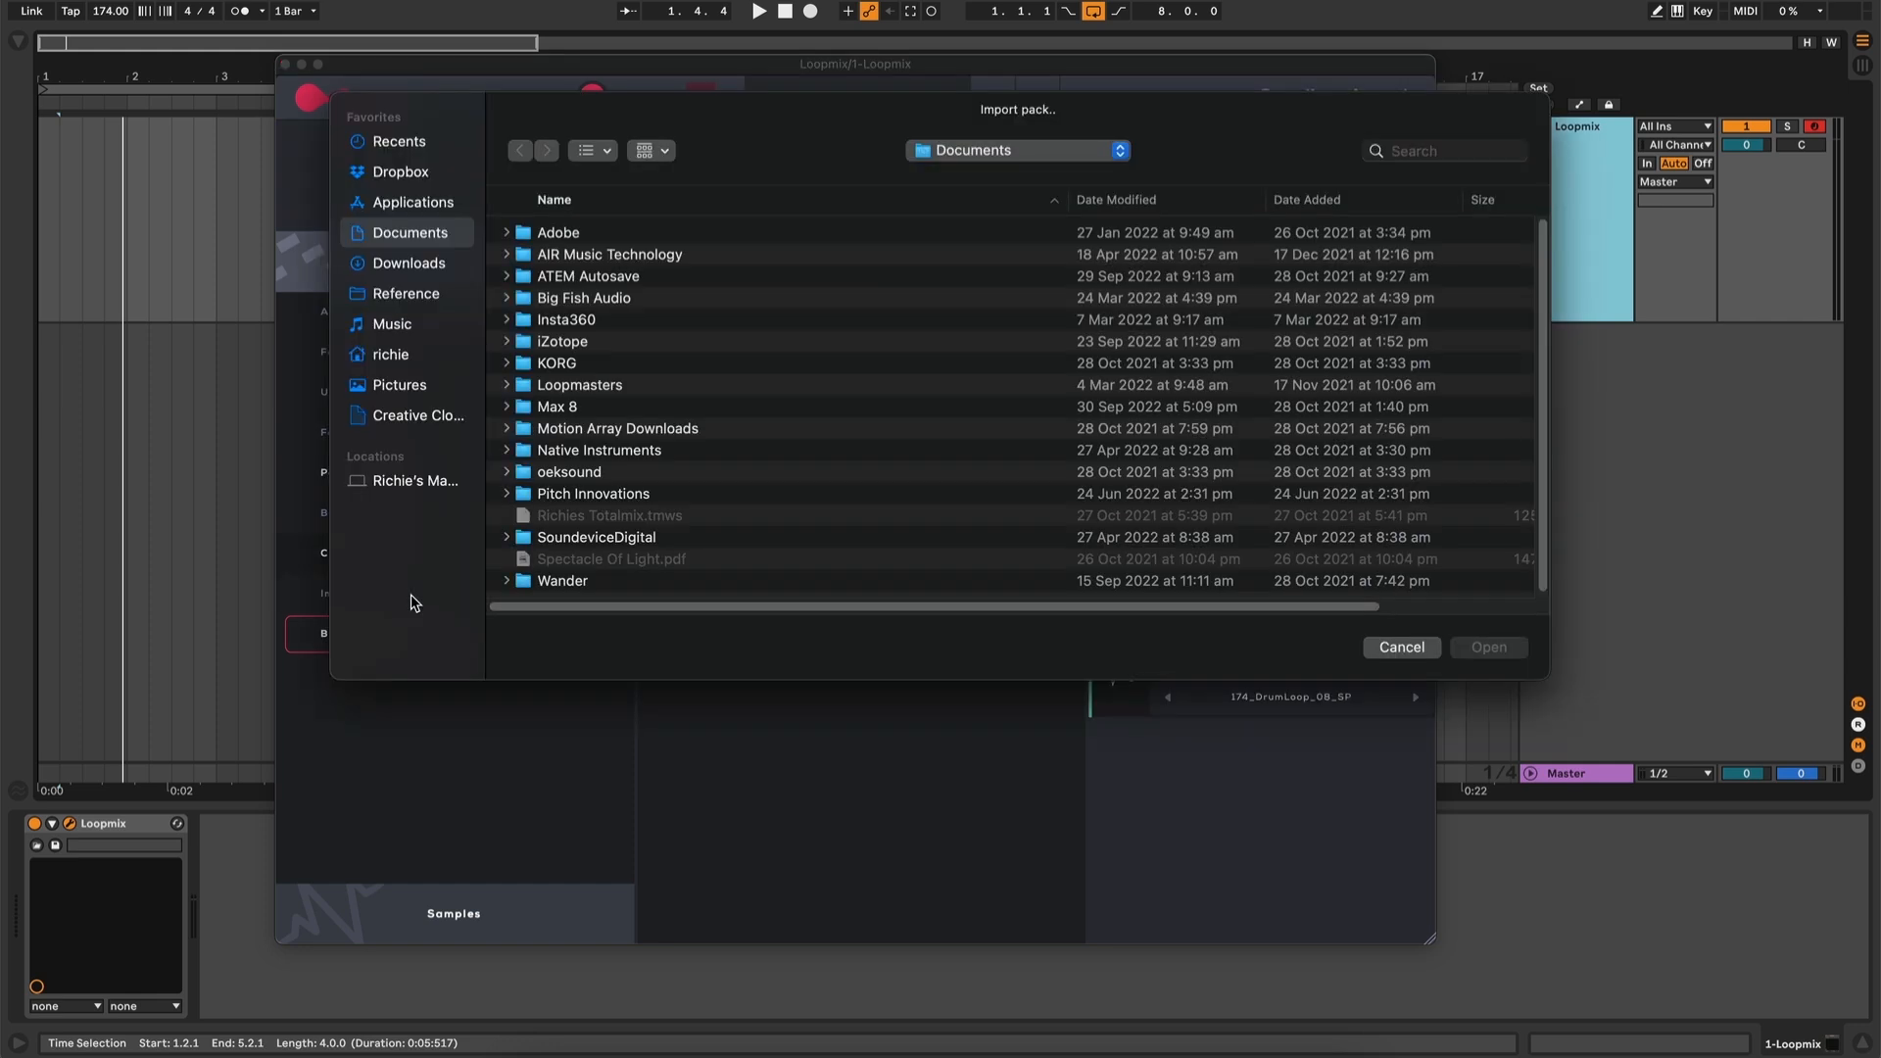
{"action": "key", "text": "Escape"}
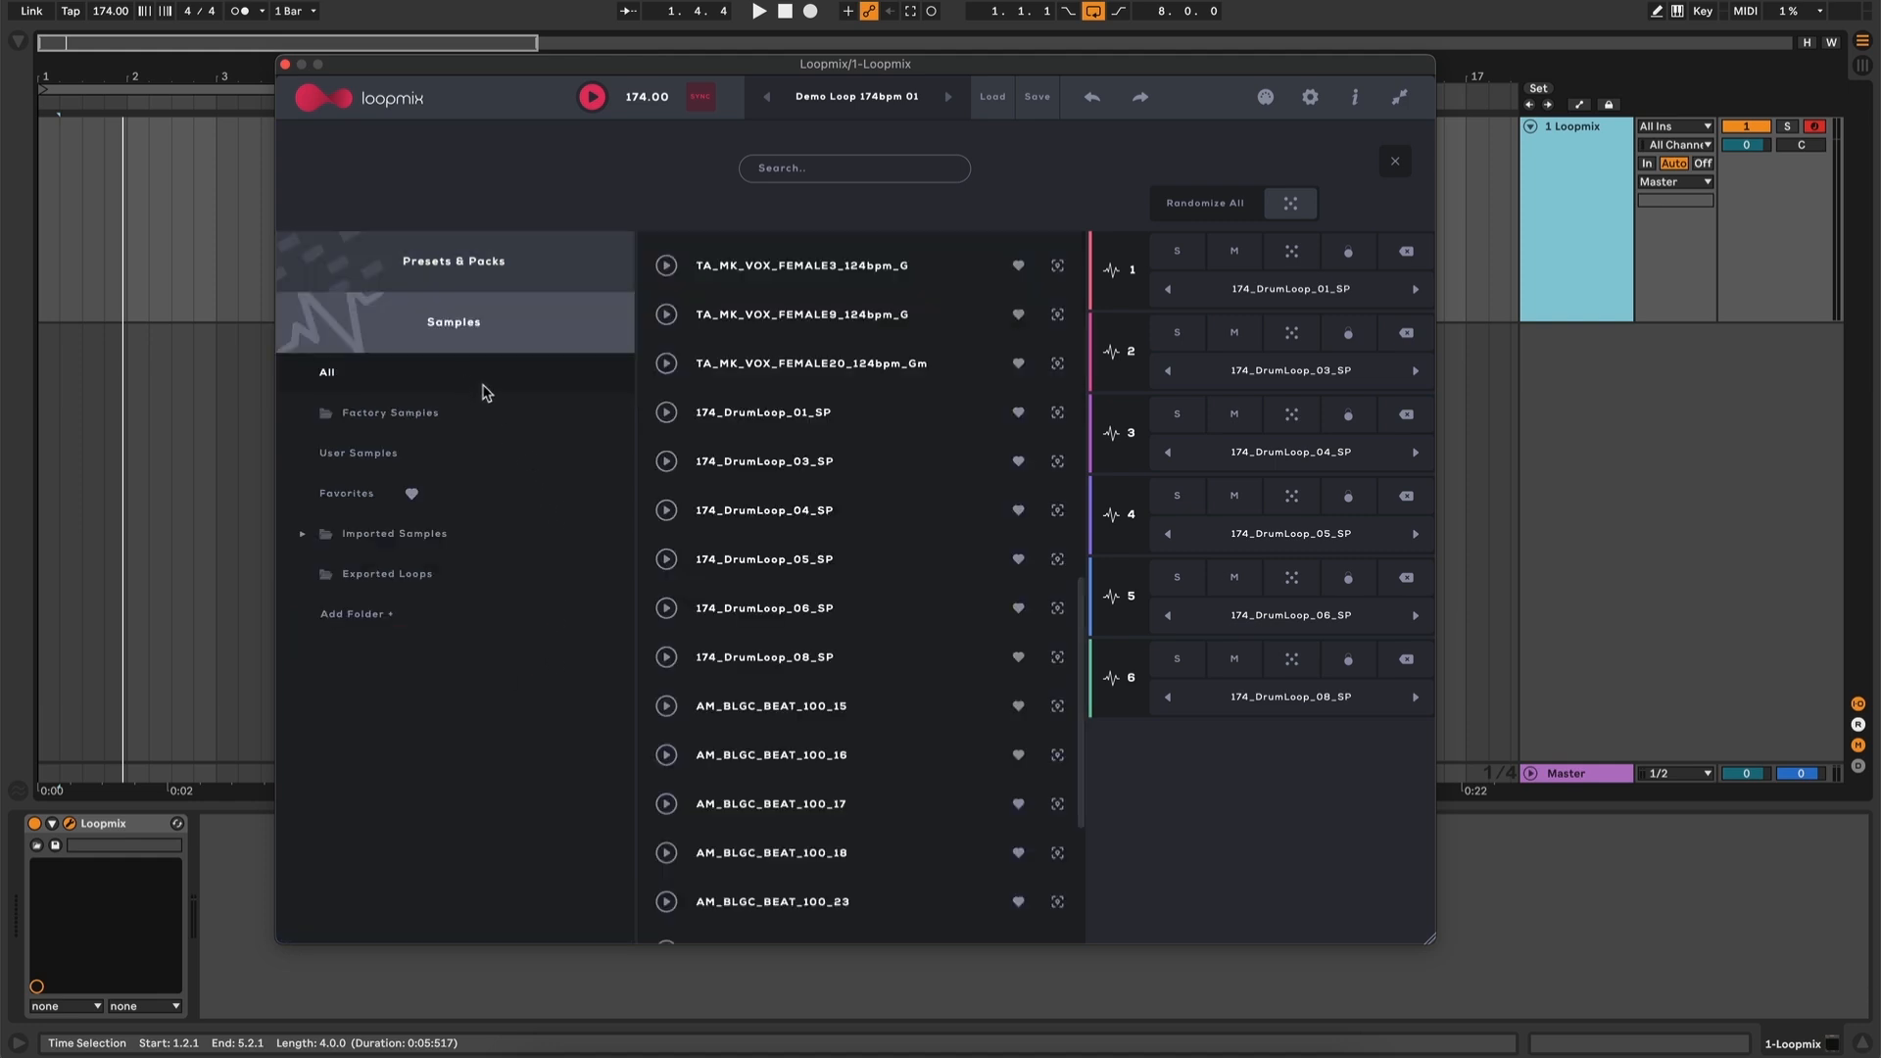
Try to add the Samples folder inside Music to the sample browser's folder list
{"action": "left_click", "coordinate": [380, 618]}
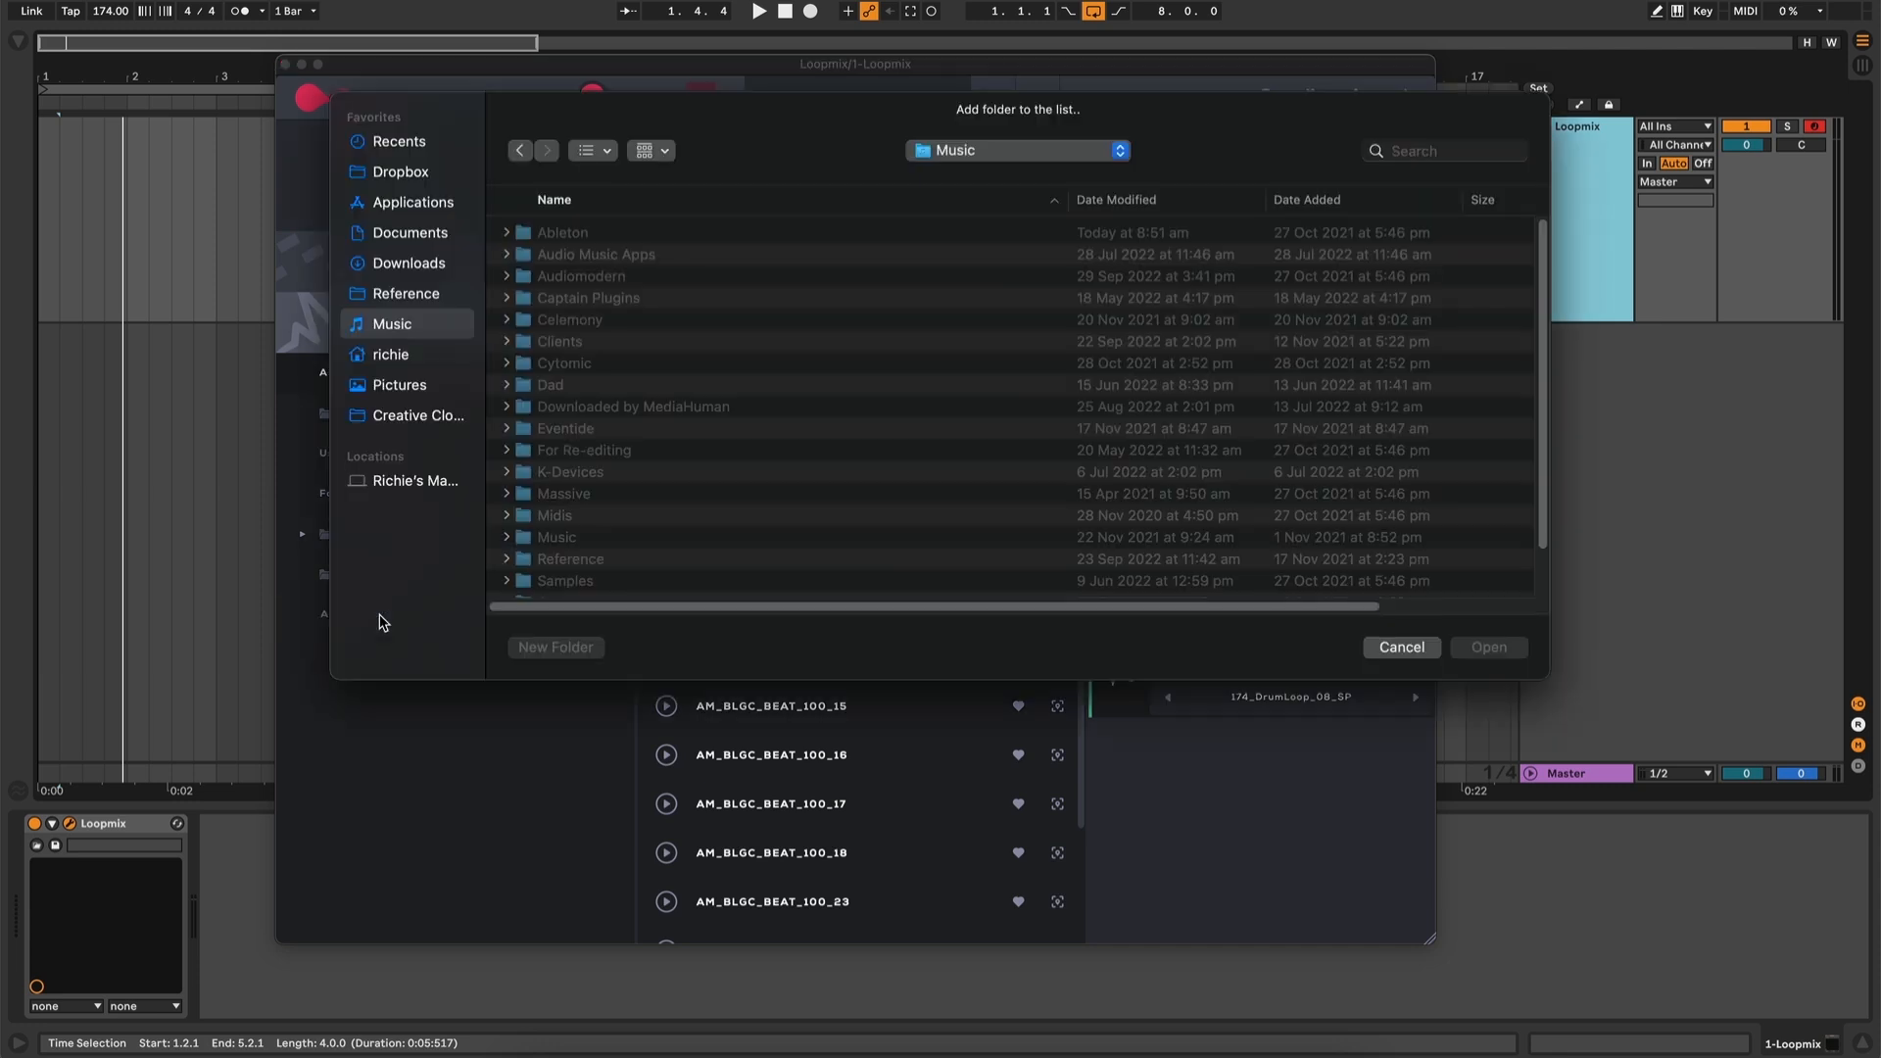
{"action": "left_click", "coordinate": [586, 580]}
{"action": "scroll", "coordinate": [588, 568], "scroll_direction": "down", "scroll_amount": 2}
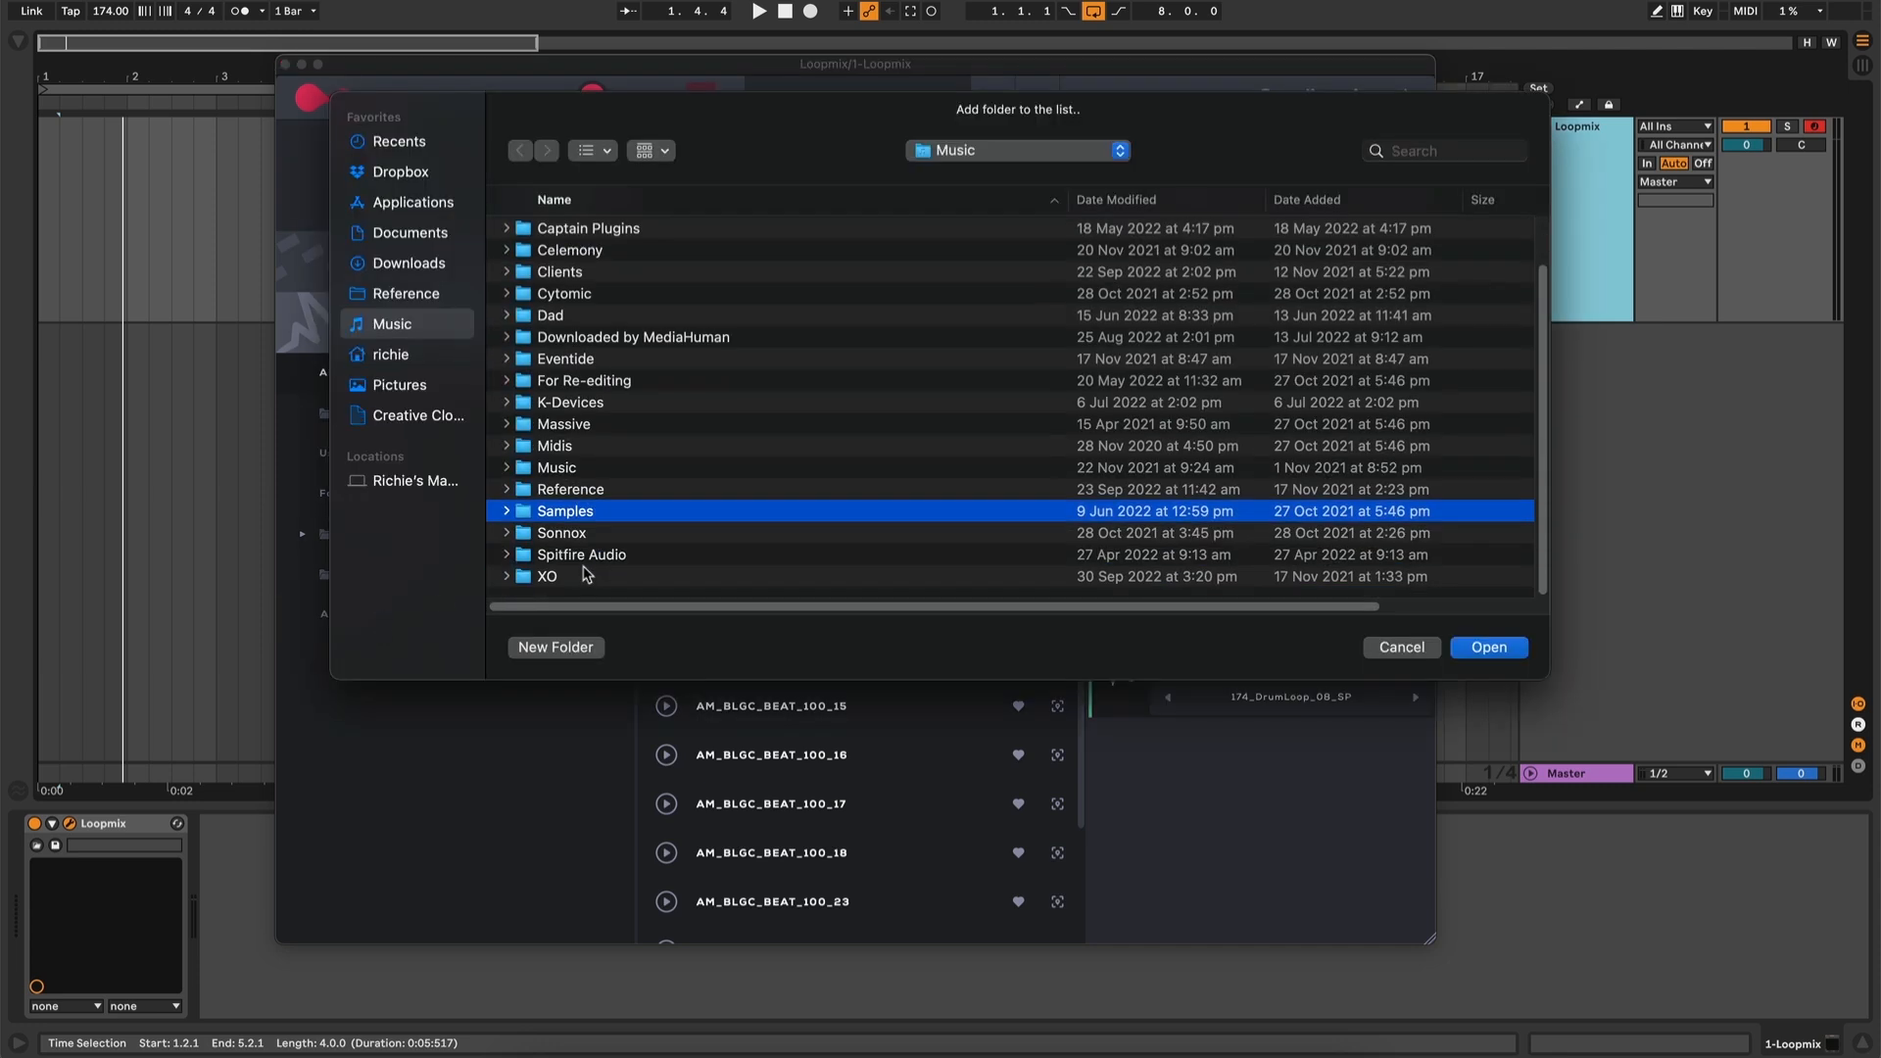
{"action": "double_click", "coordinate": [591, 520]}
{"action": "key", "text": "Return"}
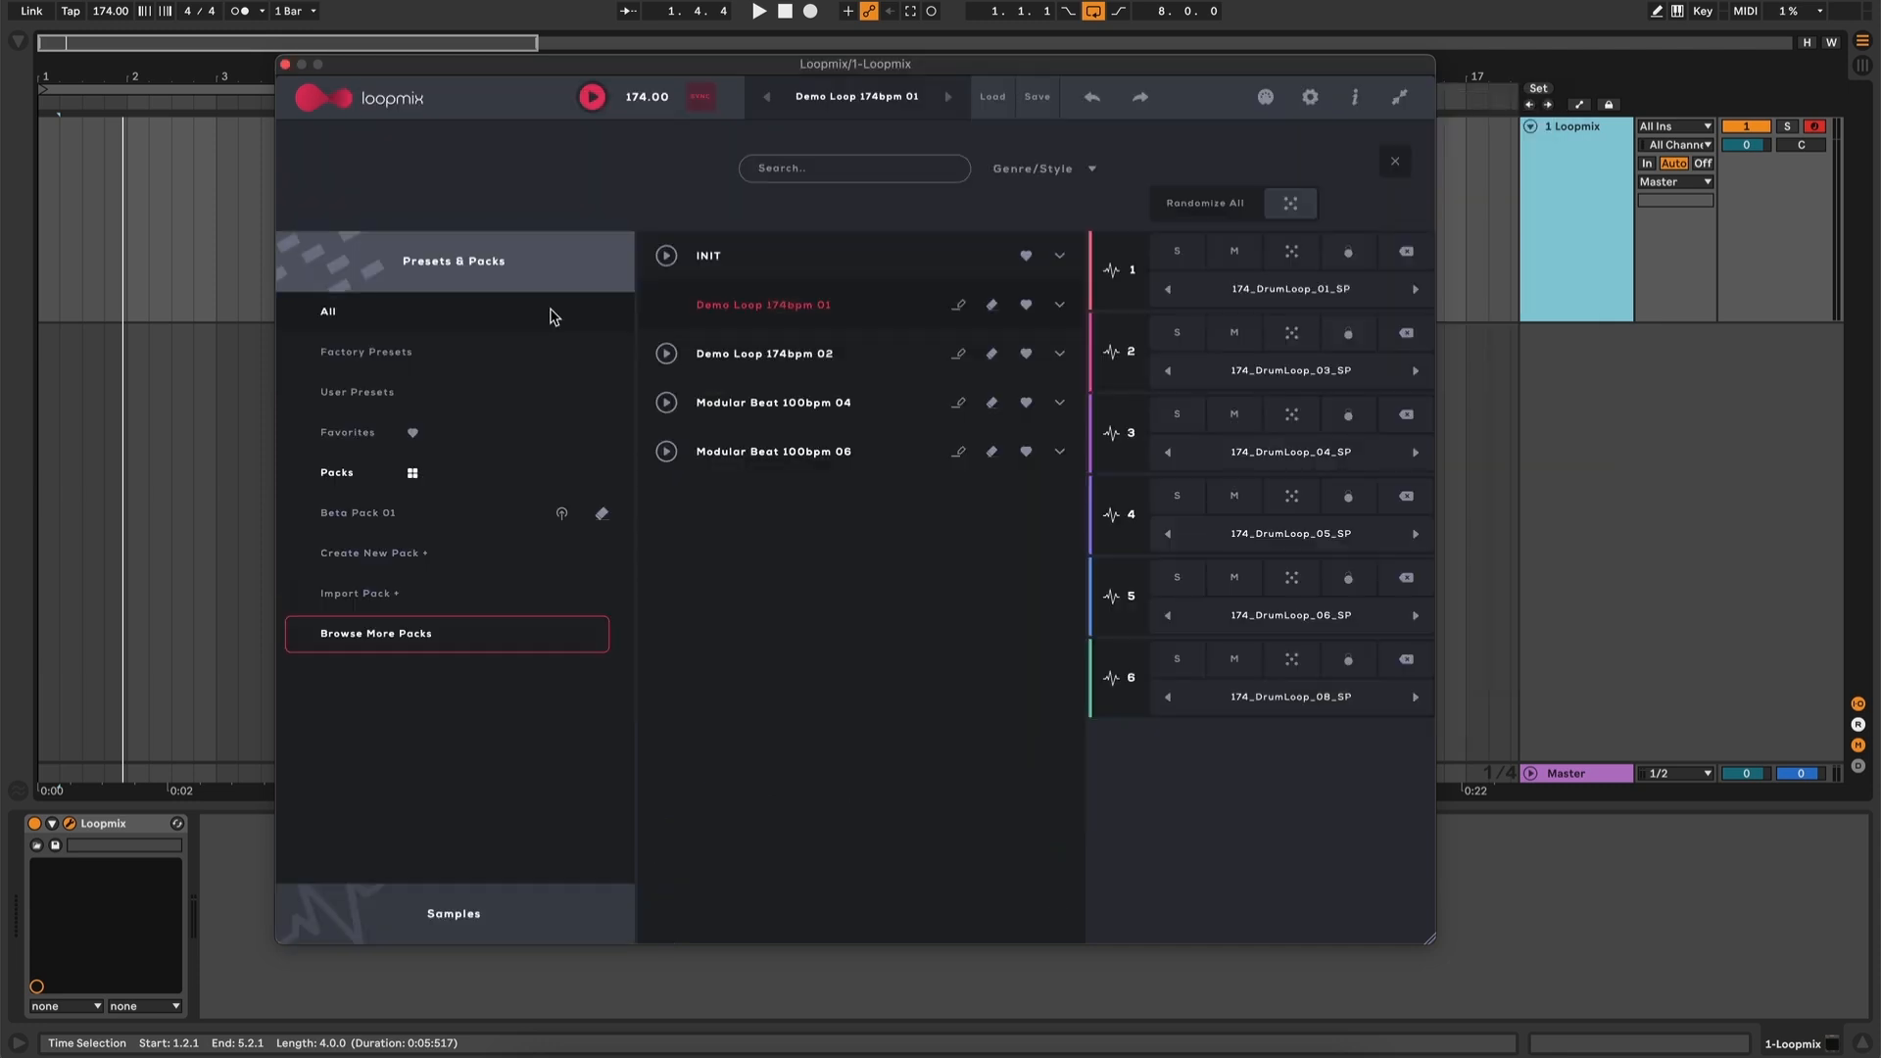
Expand the Demo Loop 174bpm 01 preset and load its 174_DrumLoop_04_SP sample onto track 1
{"action": "left_click", "coordinate": [832, 311]}
{"action": "left_click", "coordinate": [1058, 306]}
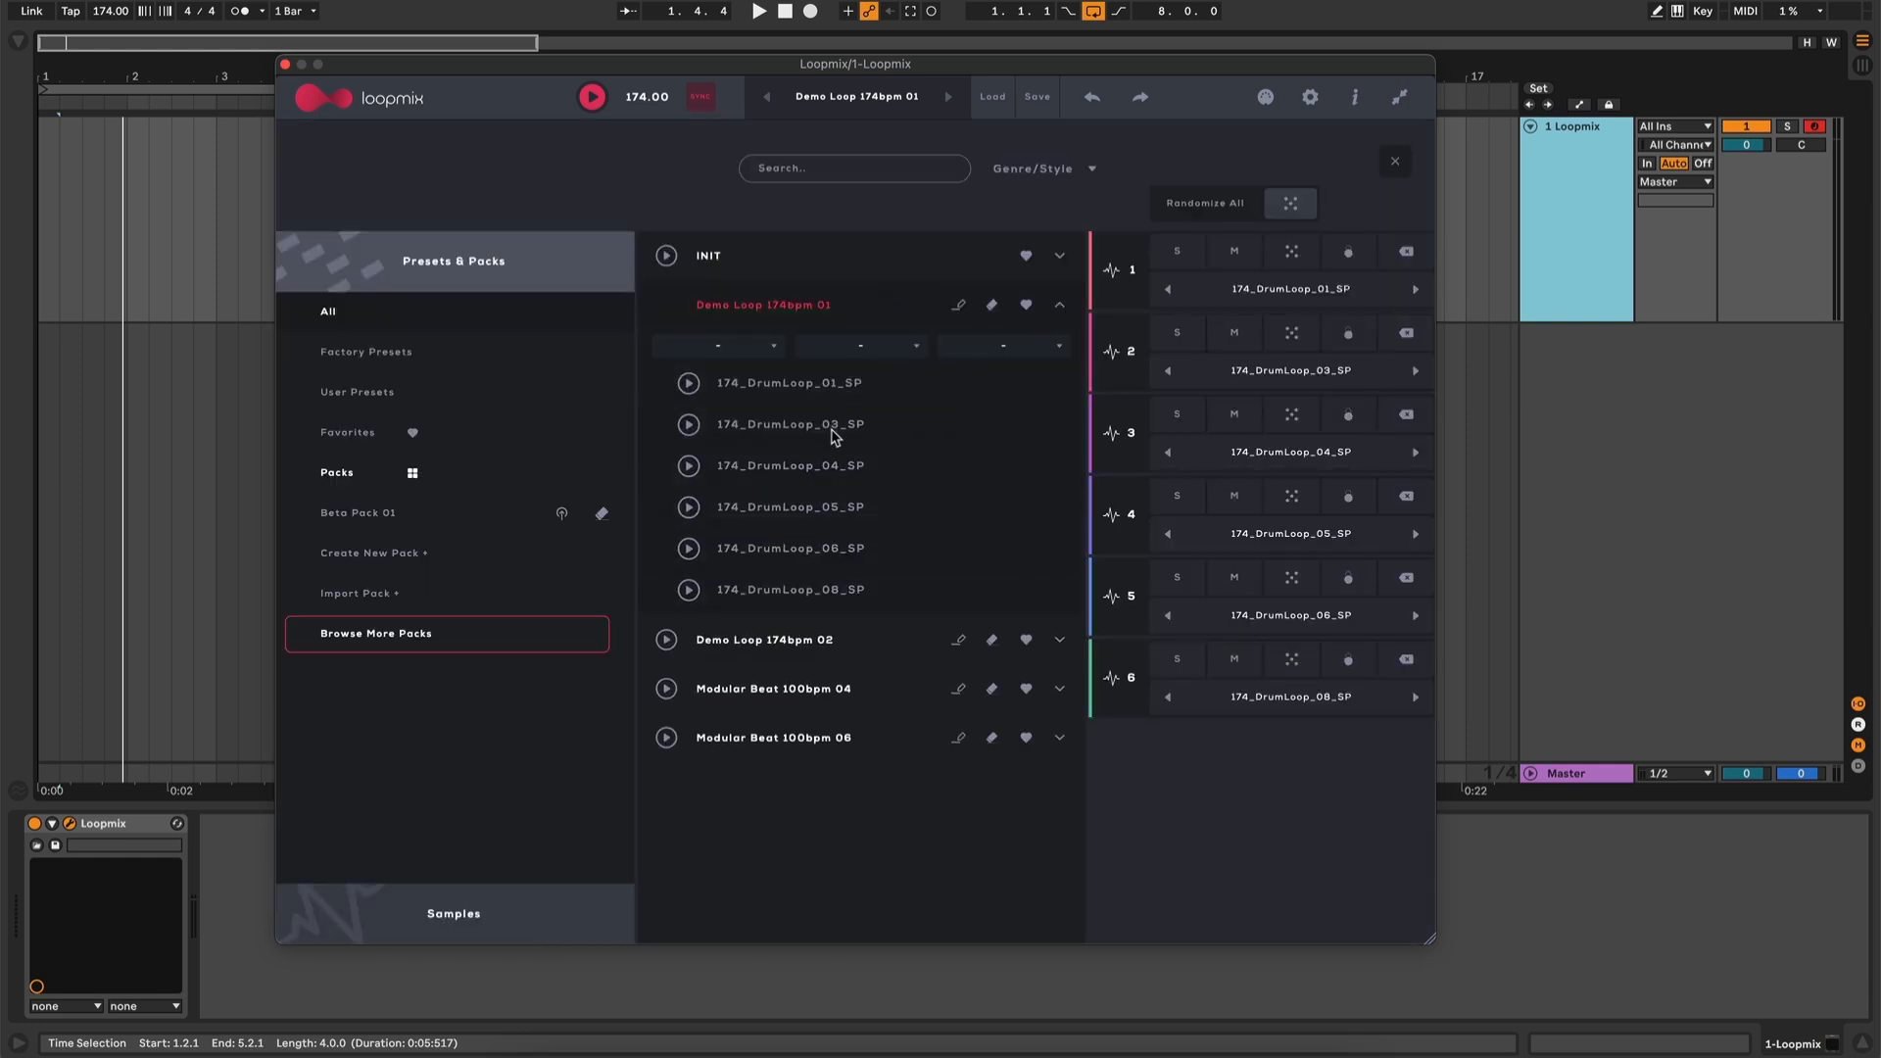
{"action": "left_click_drag", "start_coordinate": [802, 472], "coordinate": [1305, 278]}
Browse the sample library, checking the All, Factory Samples and User Samples categories
{"action": "left_click", "coordinate": [480, 916]}
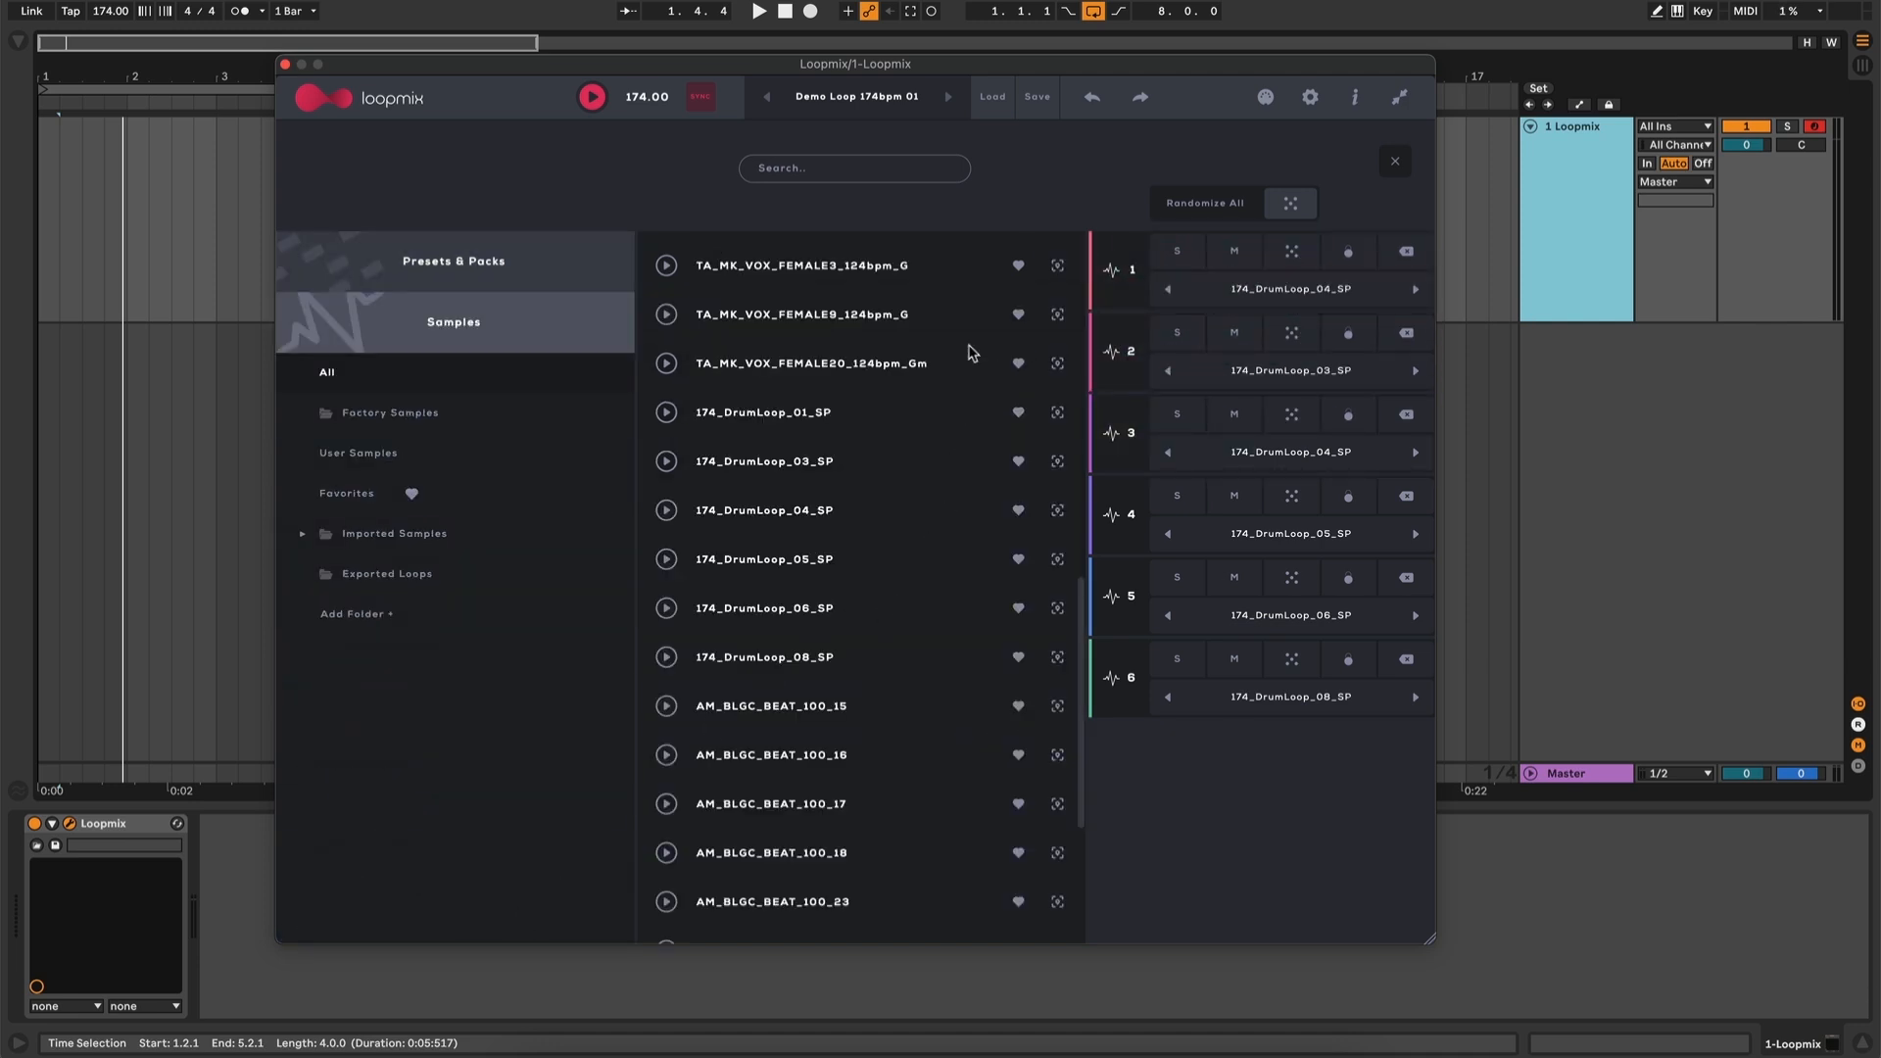
{"action": "scroll", "coordinate": [888, 534], "scroll_direction": "down", "scroll_amount": 3}
{"action": "scroll", "coordinate": [888, 534], "scroll_direction": "down", "scroll_amount": 5}
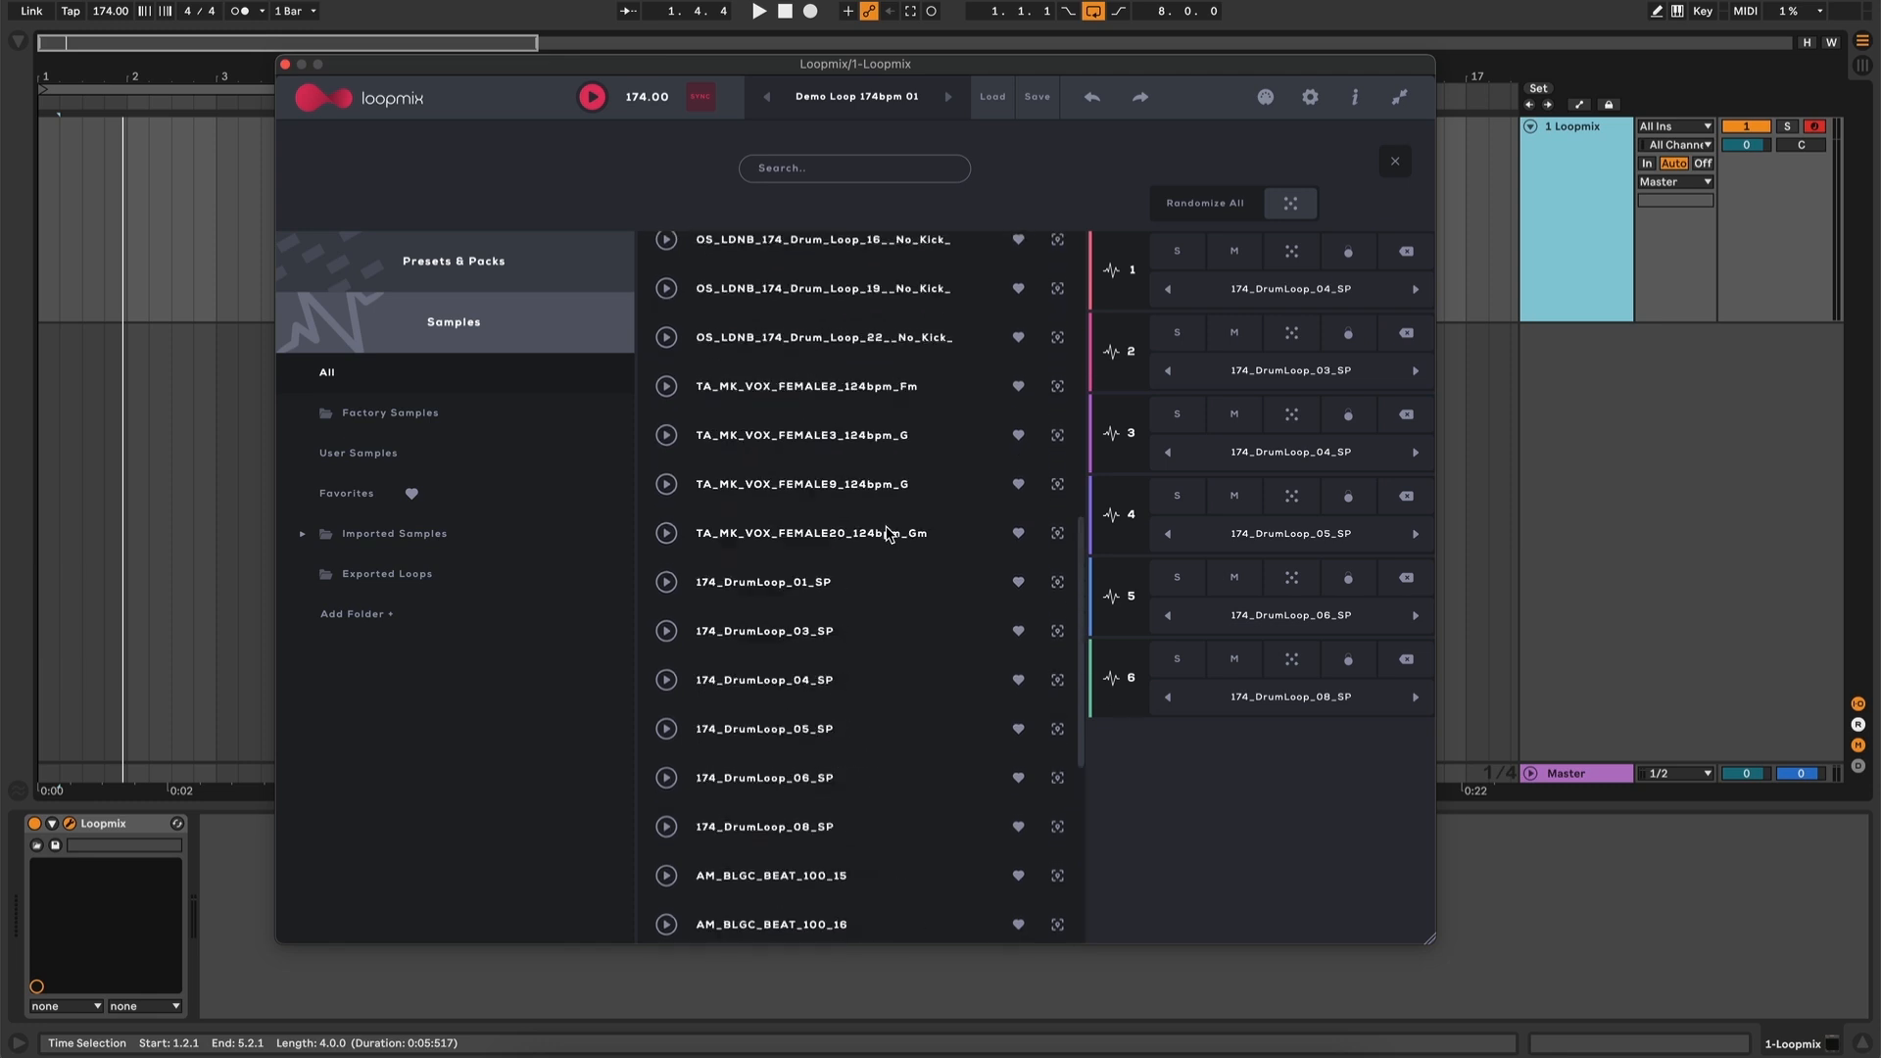
{"action": "left_click", "coordinate": [412, 416]}
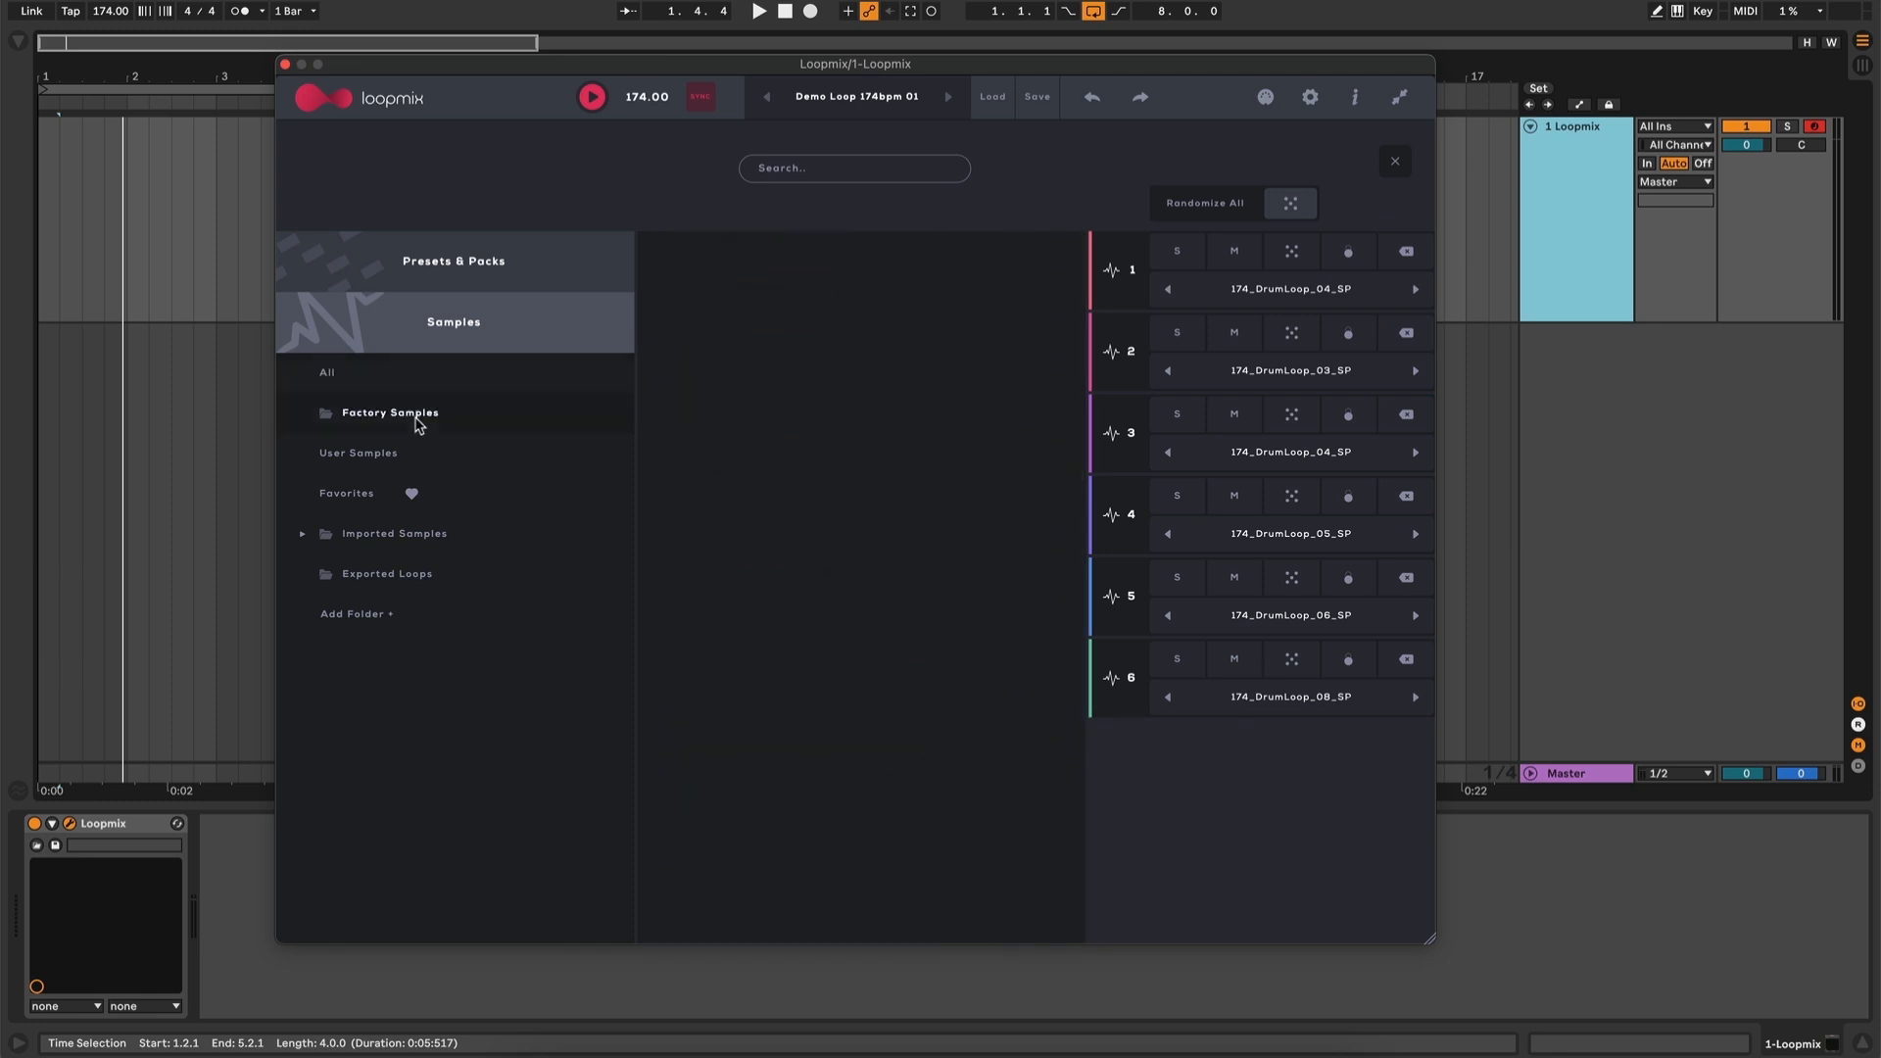
{"action": "left_click", "coordinate": [400, 446]}
{"action": "left_click", "coordinate": [400, 377]}
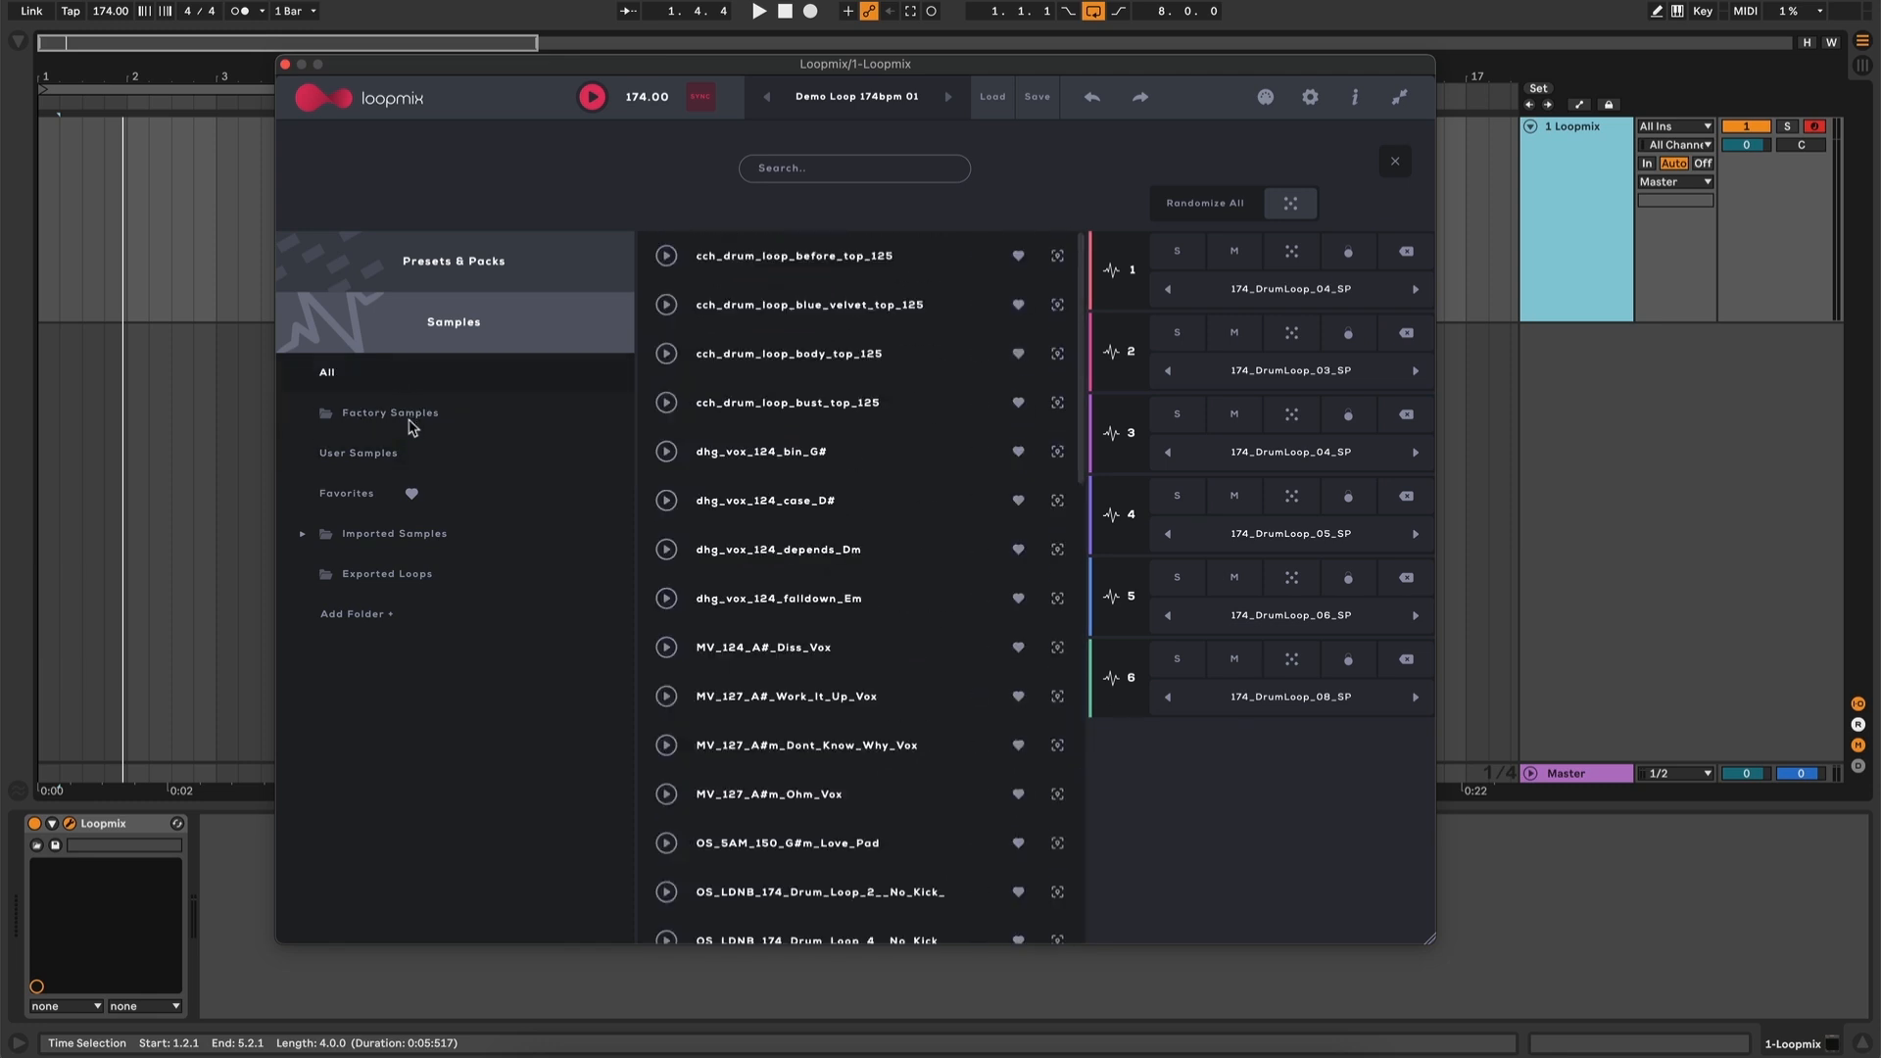
{"action": "left_click", "coordinate": [412, 420]}
{"action": "left_click", "coordinate": [403, 456]}
Mark the exported loop 2022.10.05-14.56.31 and the Demo Loop 174bpm 01 preset as favorites, and view both Favorites lists
{"action": "left_click", "coordinate": [516, 573]}
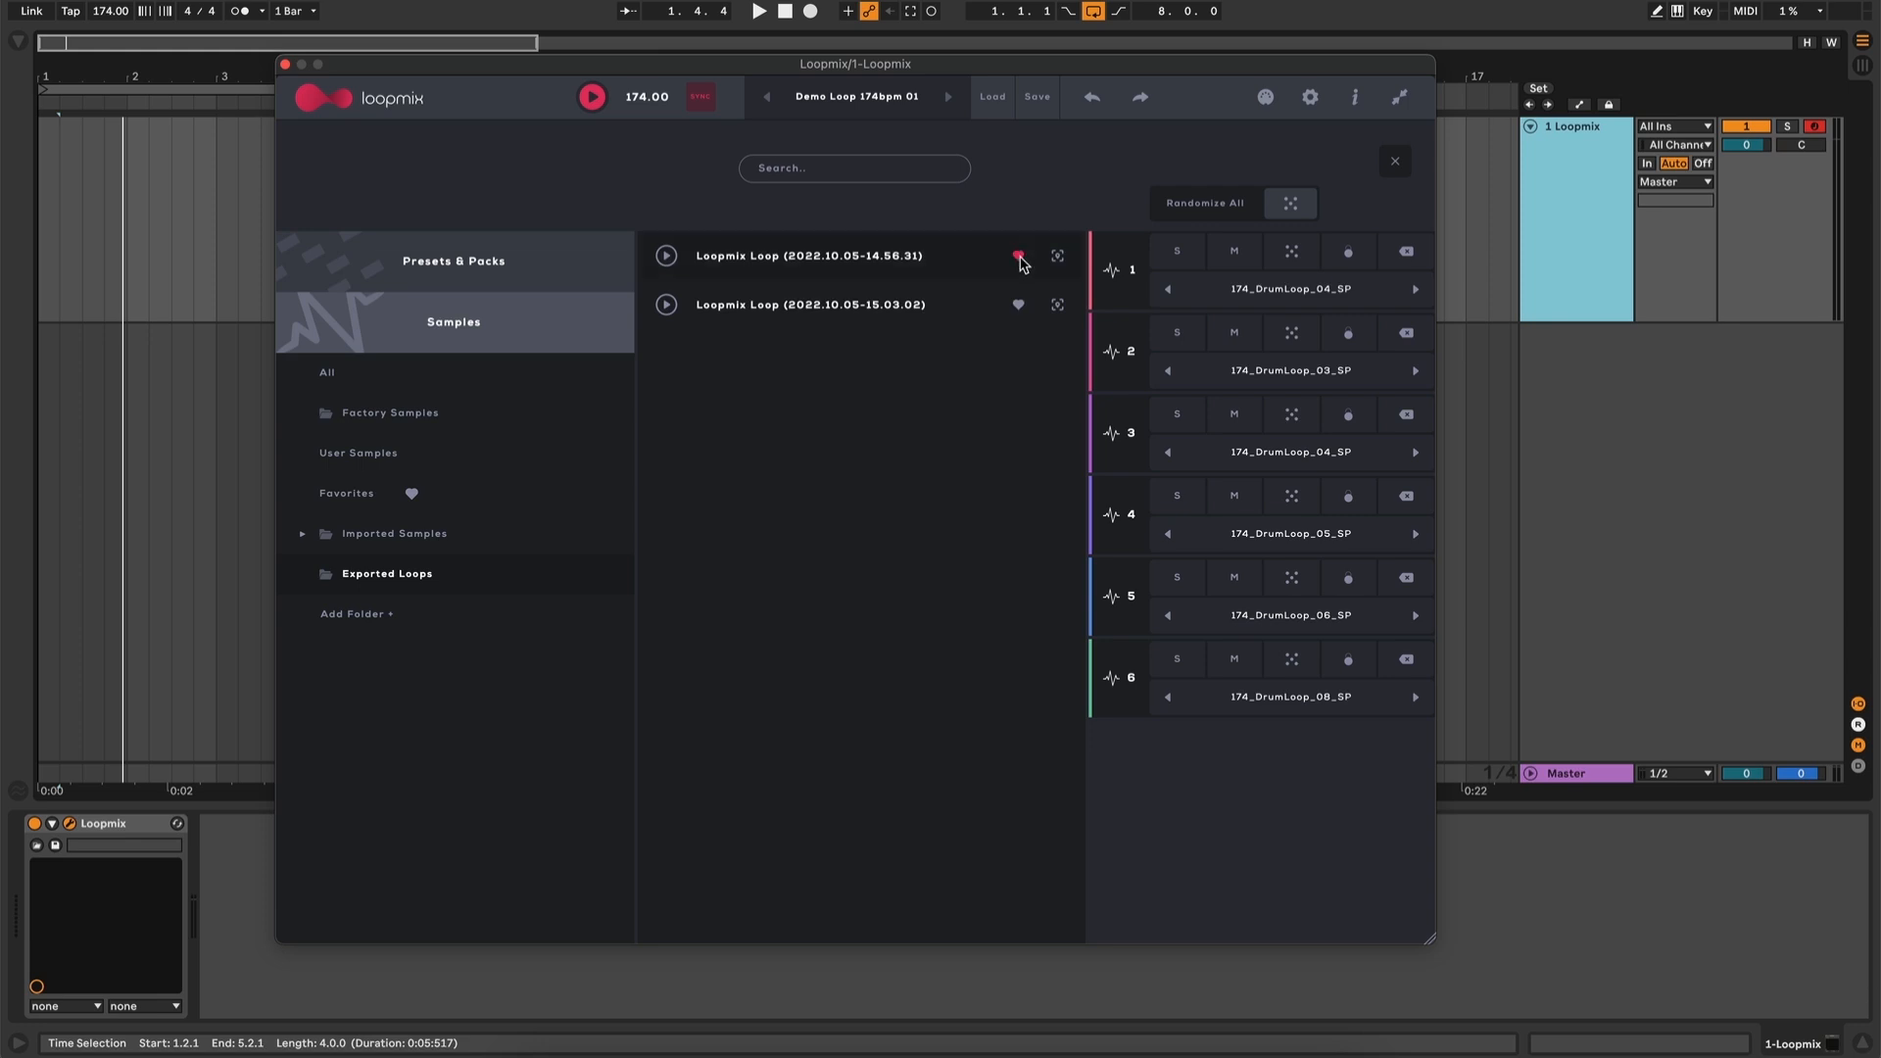
{"action": "left_click", "coordinate": [381, 495]}
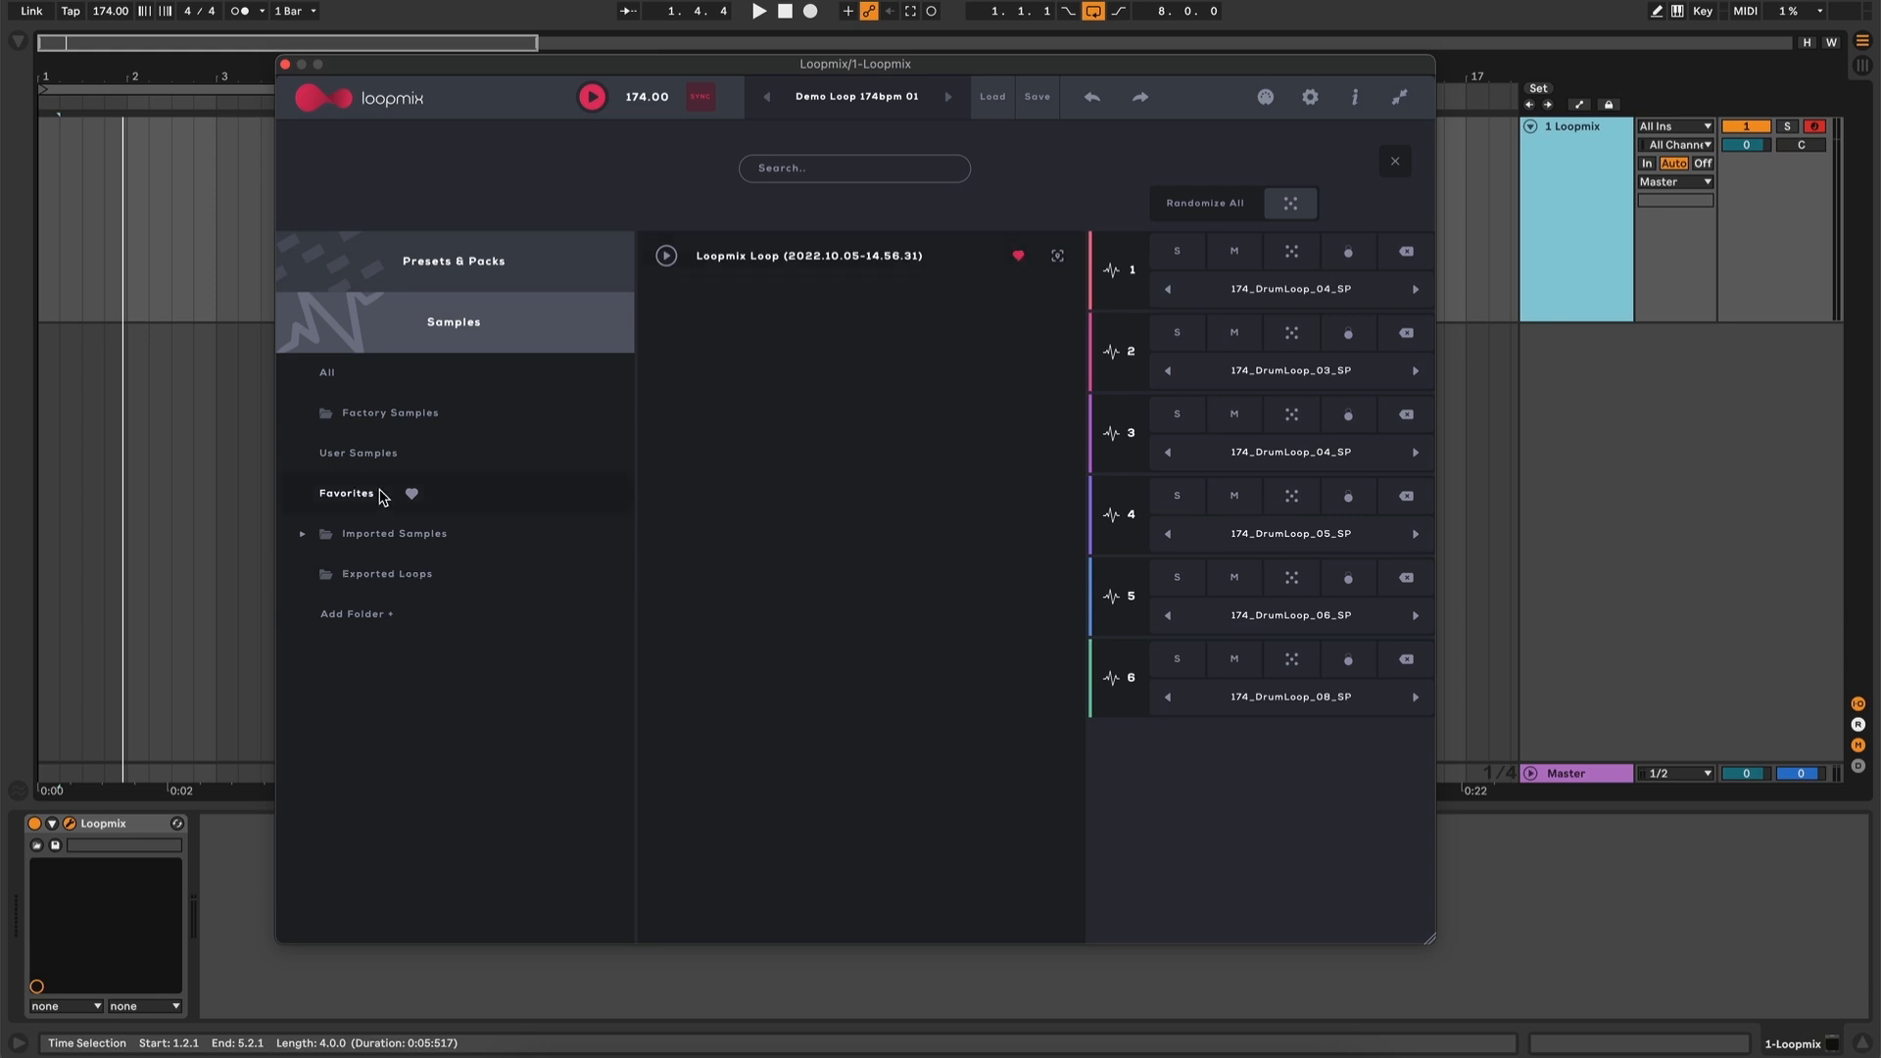
{"action": "left_click", "coordinate": [573, 260]}
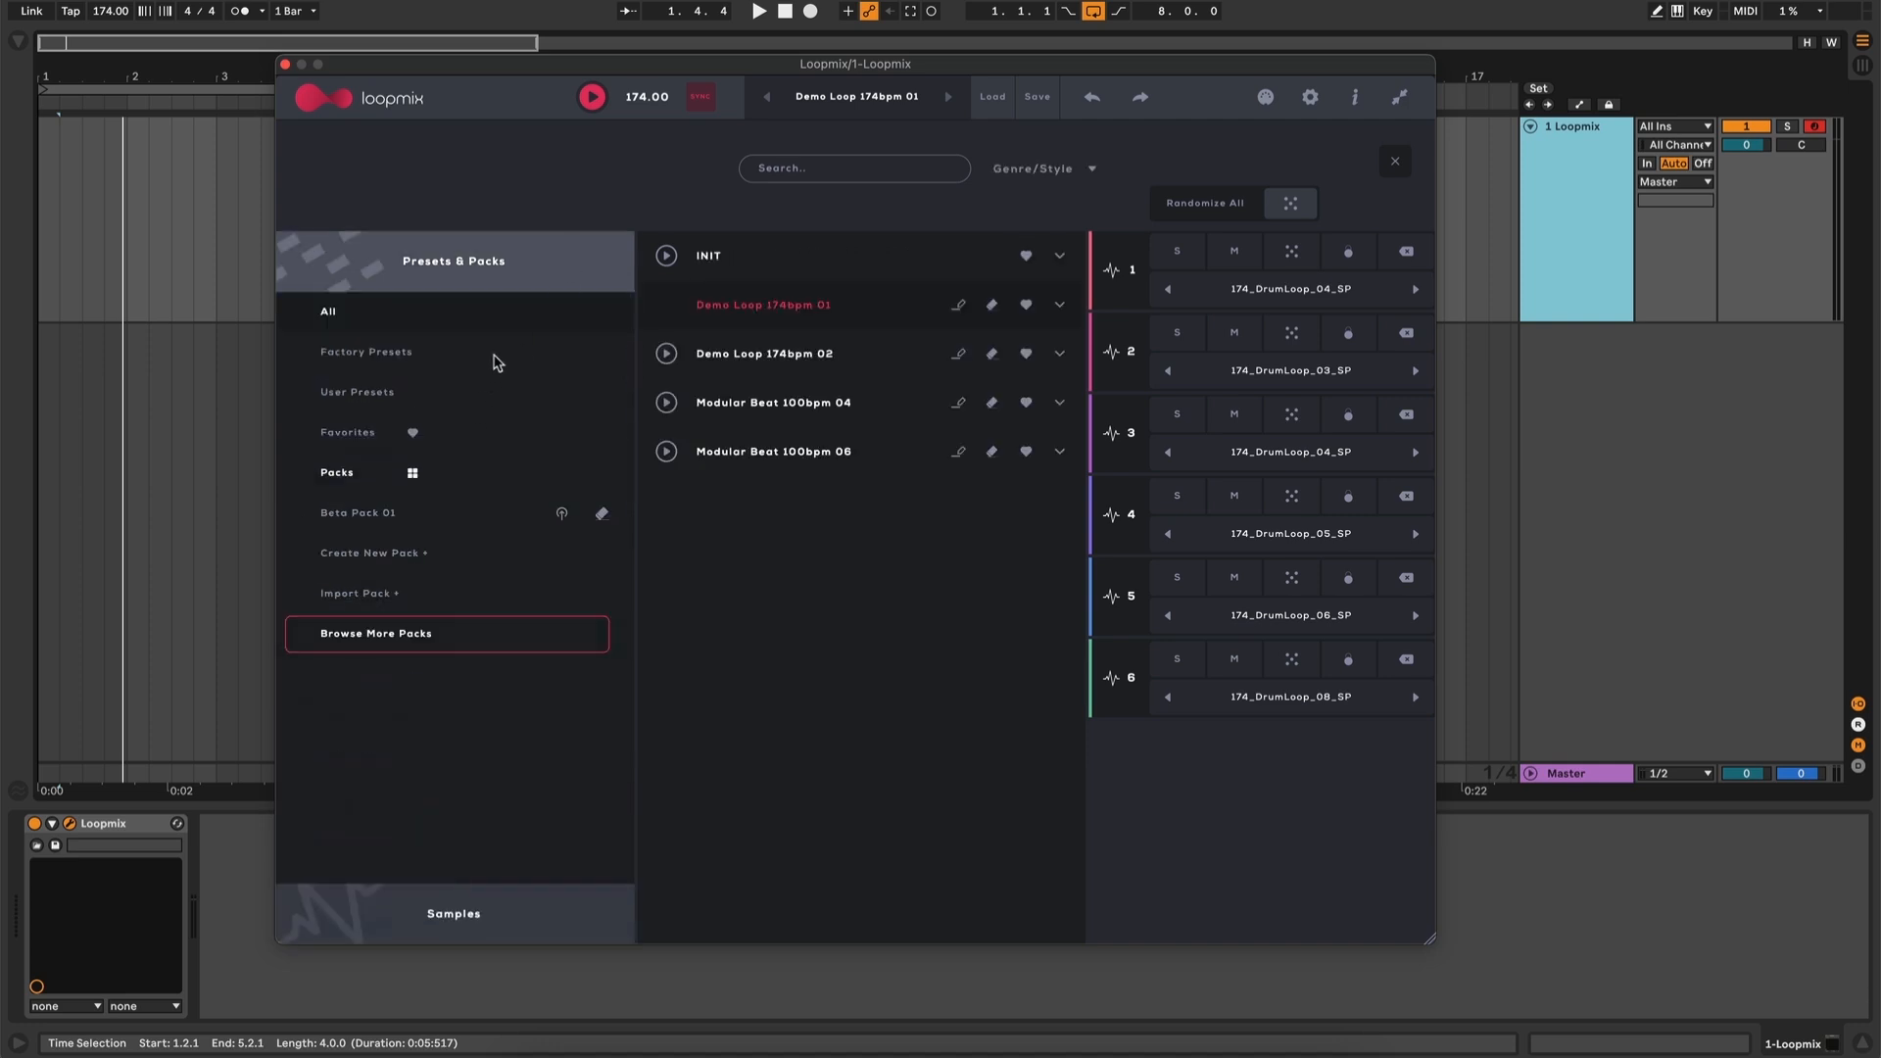
{"action": "left_click", "coordinate": [396, 434]}
Randomize the sample on track 1 several times from the Samples section and try the track's clear and lock controls
{"action": "left_click", "coordinate": [454, 913]}
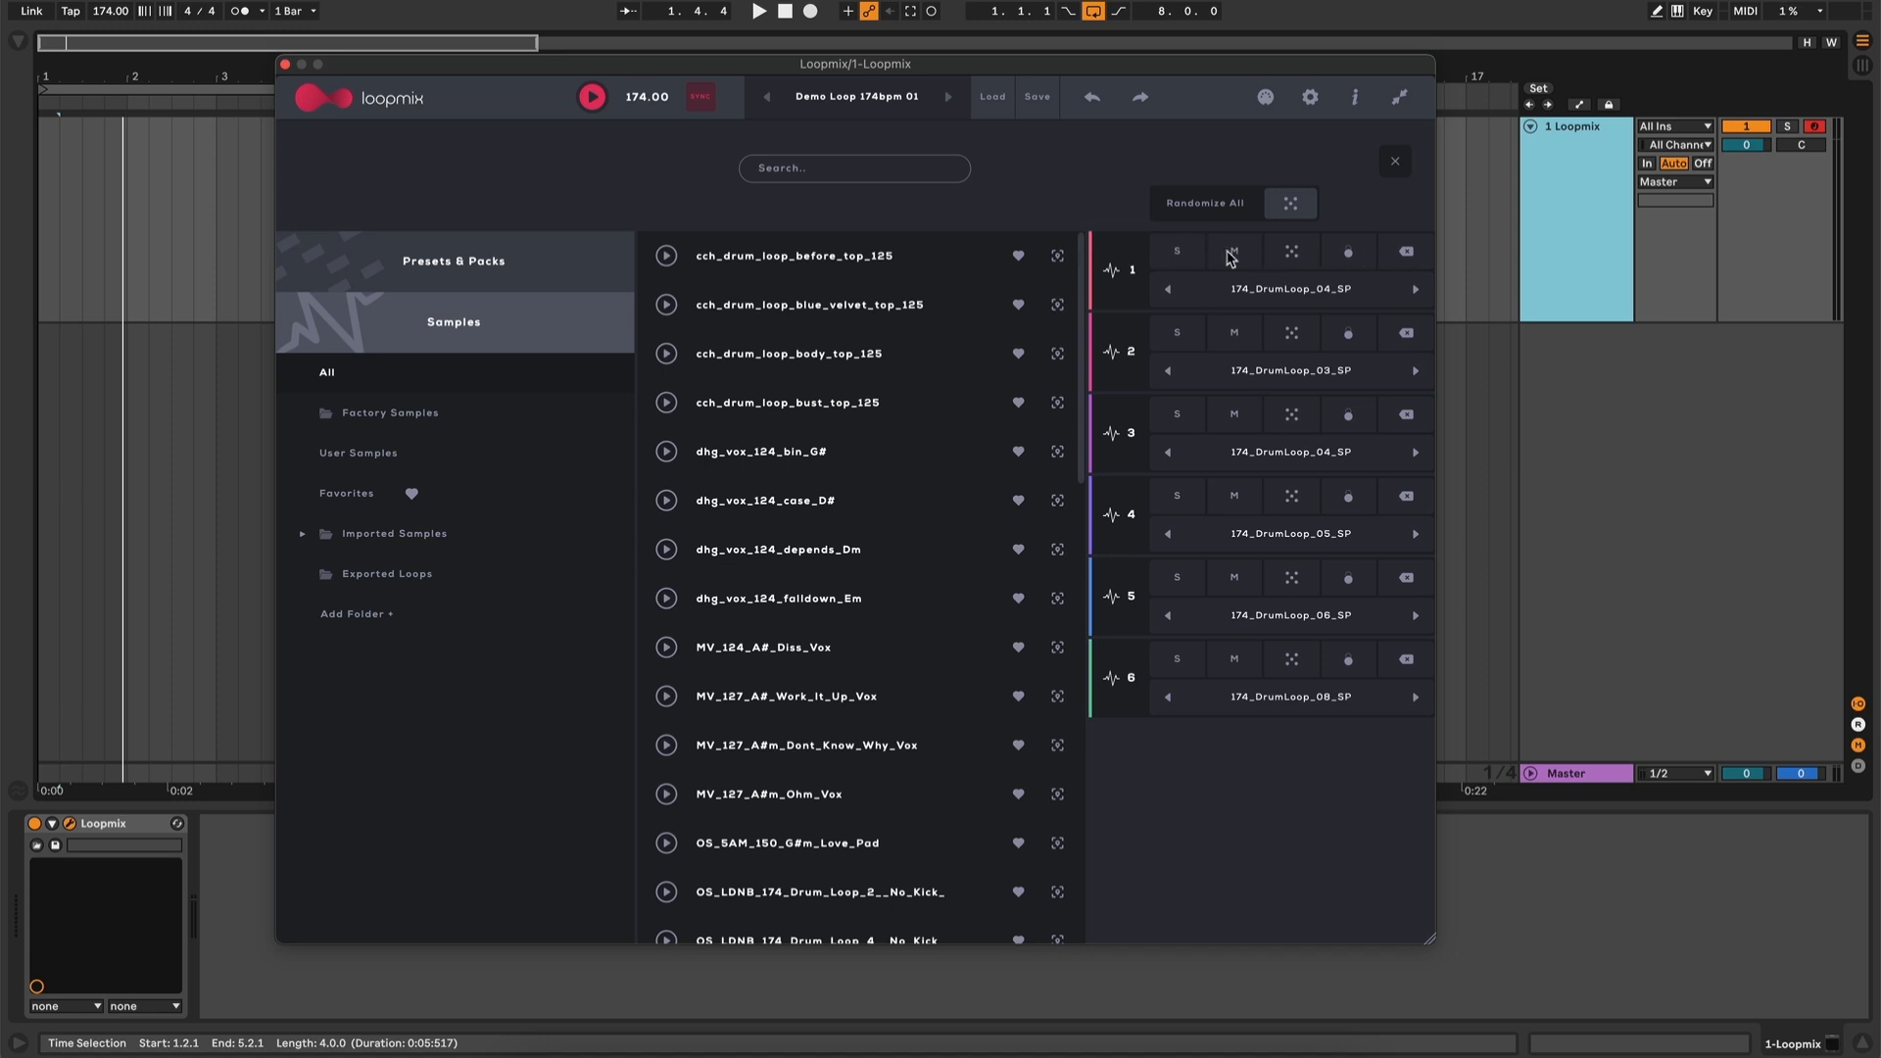
{"action": "left_click", "coordinate": [1295, 255]}
{"action": "left_click", "coordinate": [1295, 255]}
{"action": "left_click", "coordinate": [1294, 256]}
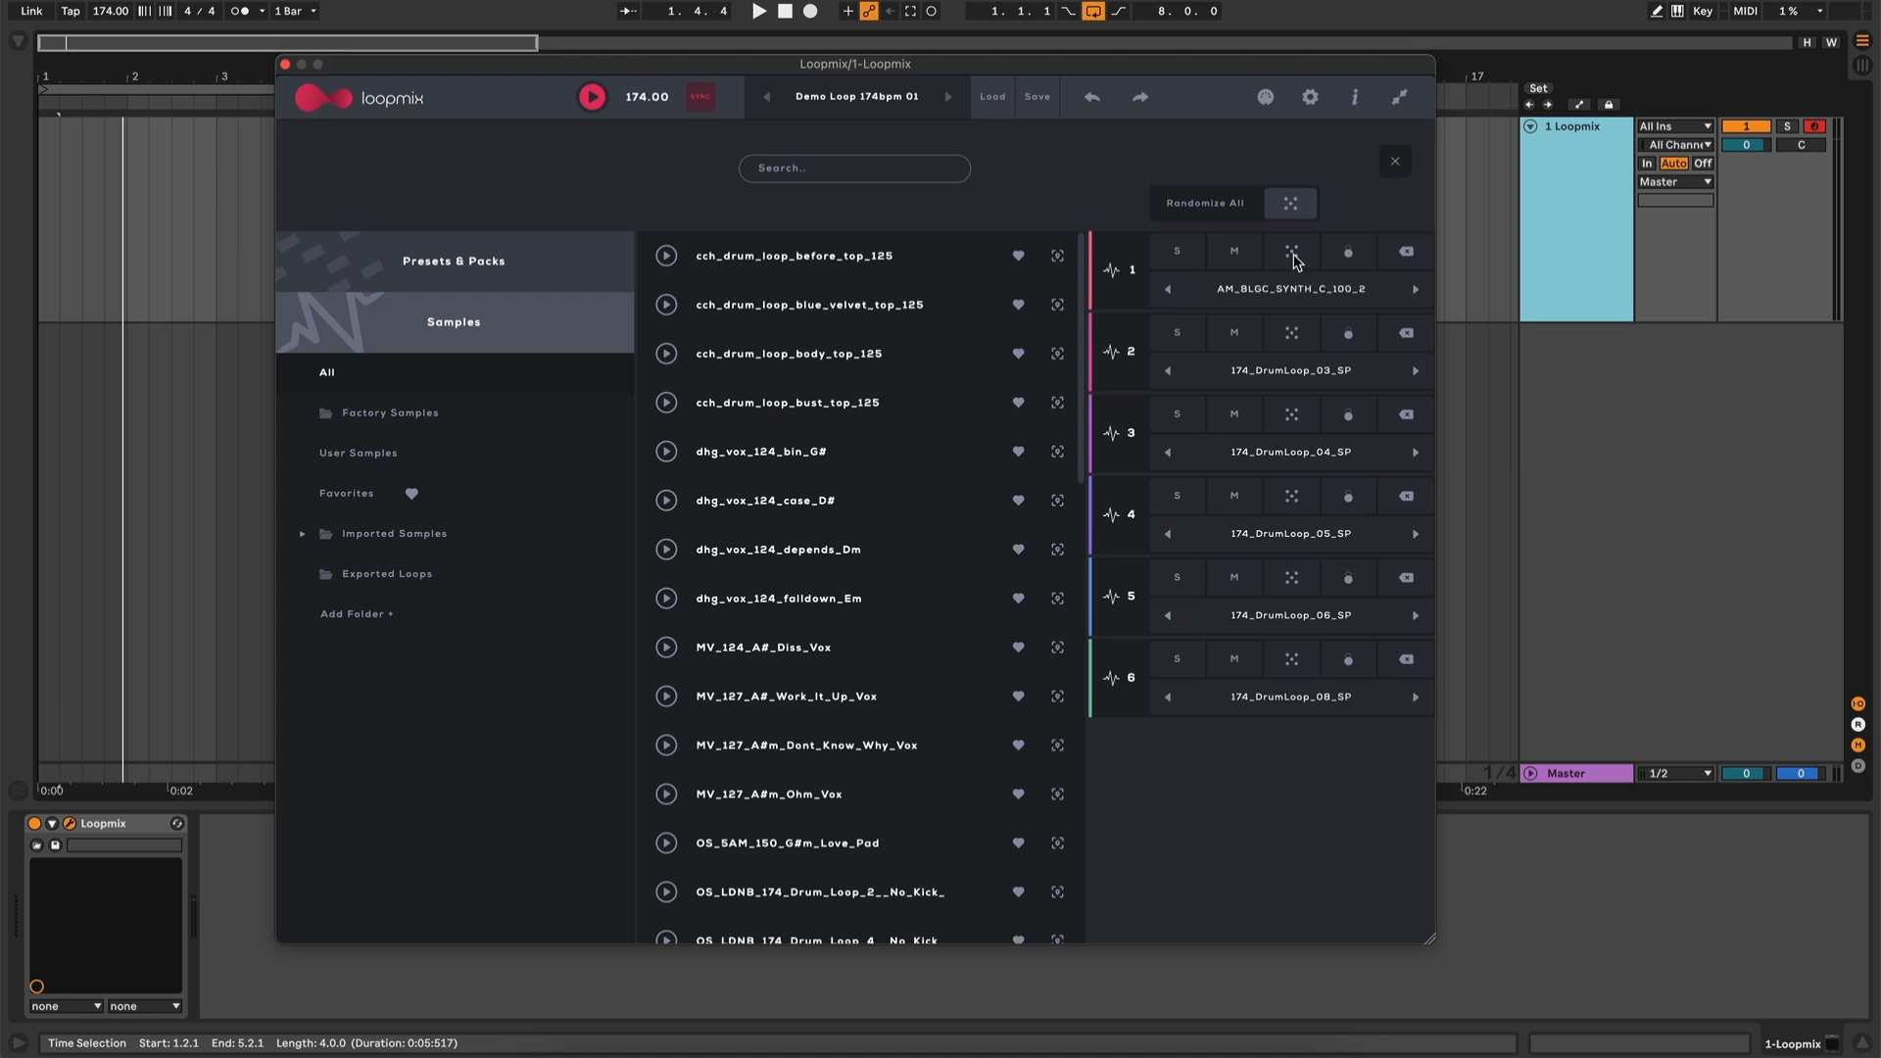
{"action": "left_click", "coordinate": [1409, 257]}
{"action": "left_click", "coordinate": [1351, 255]}
Randomize the samples on all six tracks and return to the sequencer view, briefly reopening the preset browser
{"action": "left_click", "coordinate": [1296, 207]}
{"action": "left_click", "coordinate": [864, 99]}
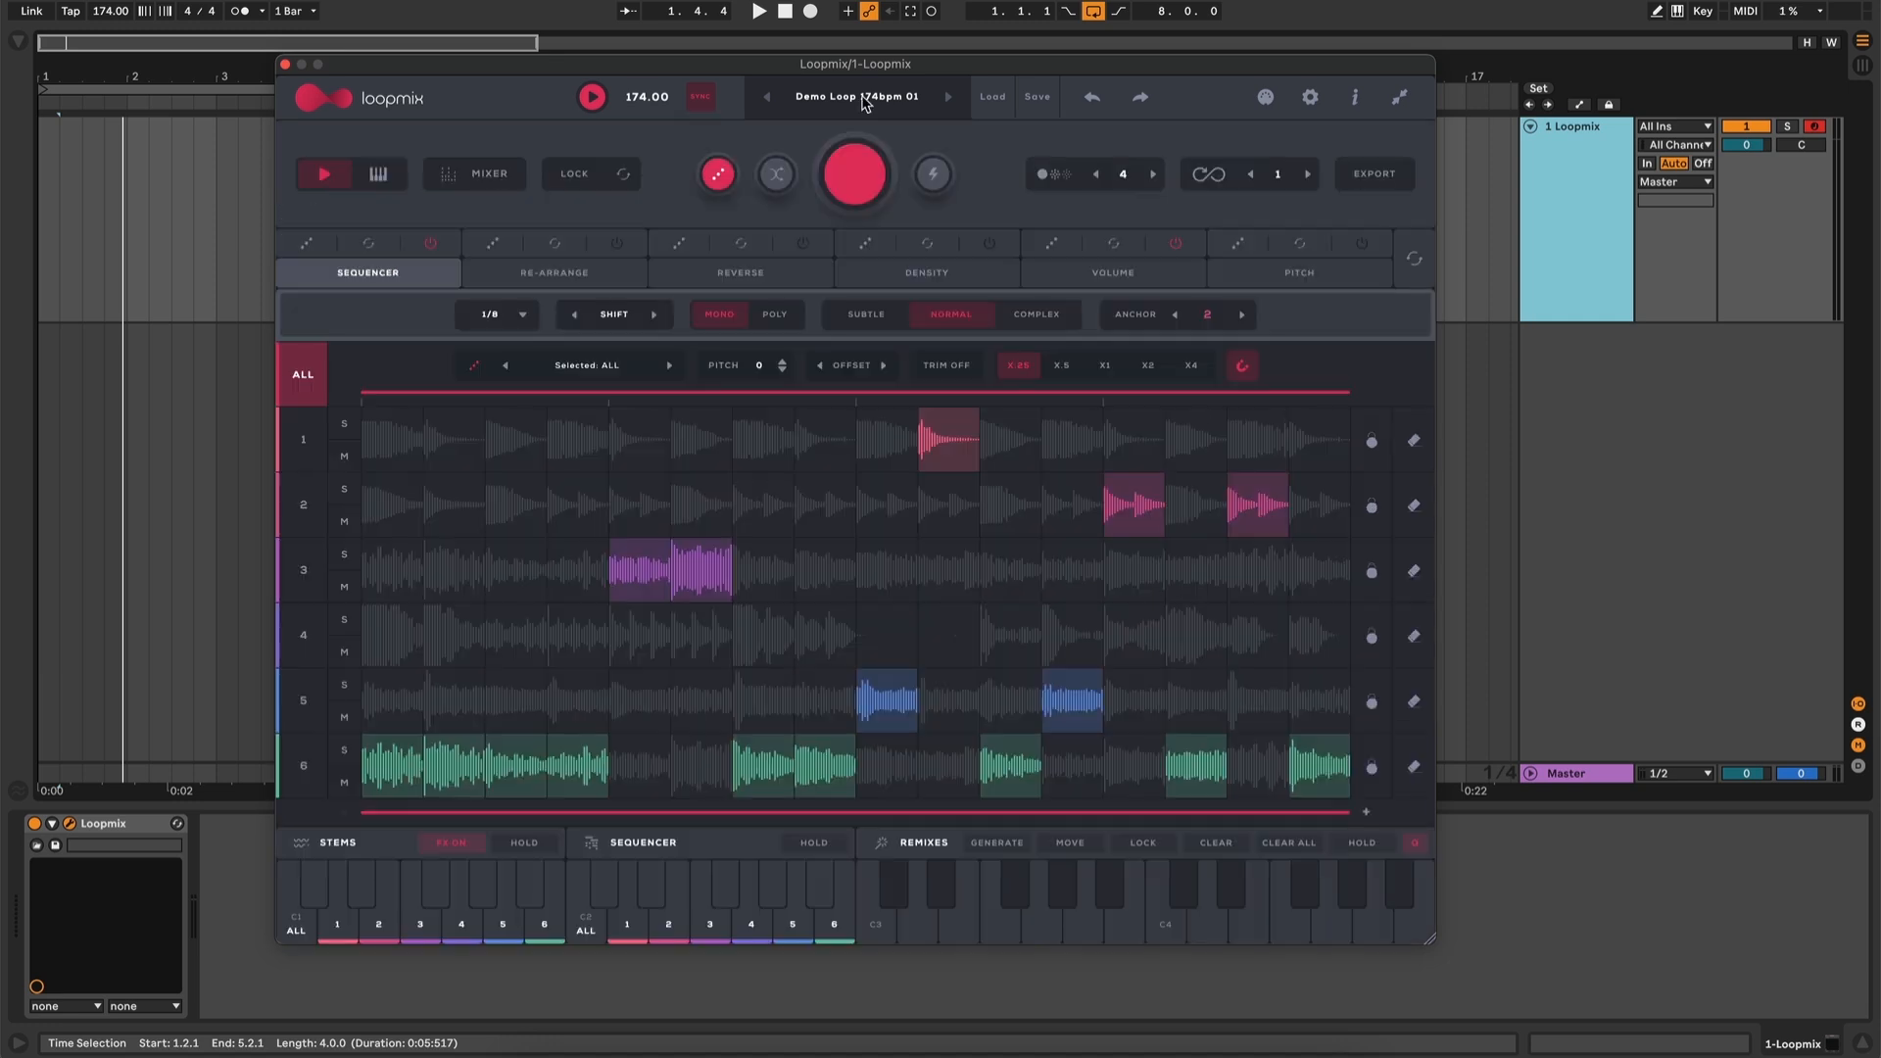
{"action": "left_click", "coordinate": [1000, 100]}
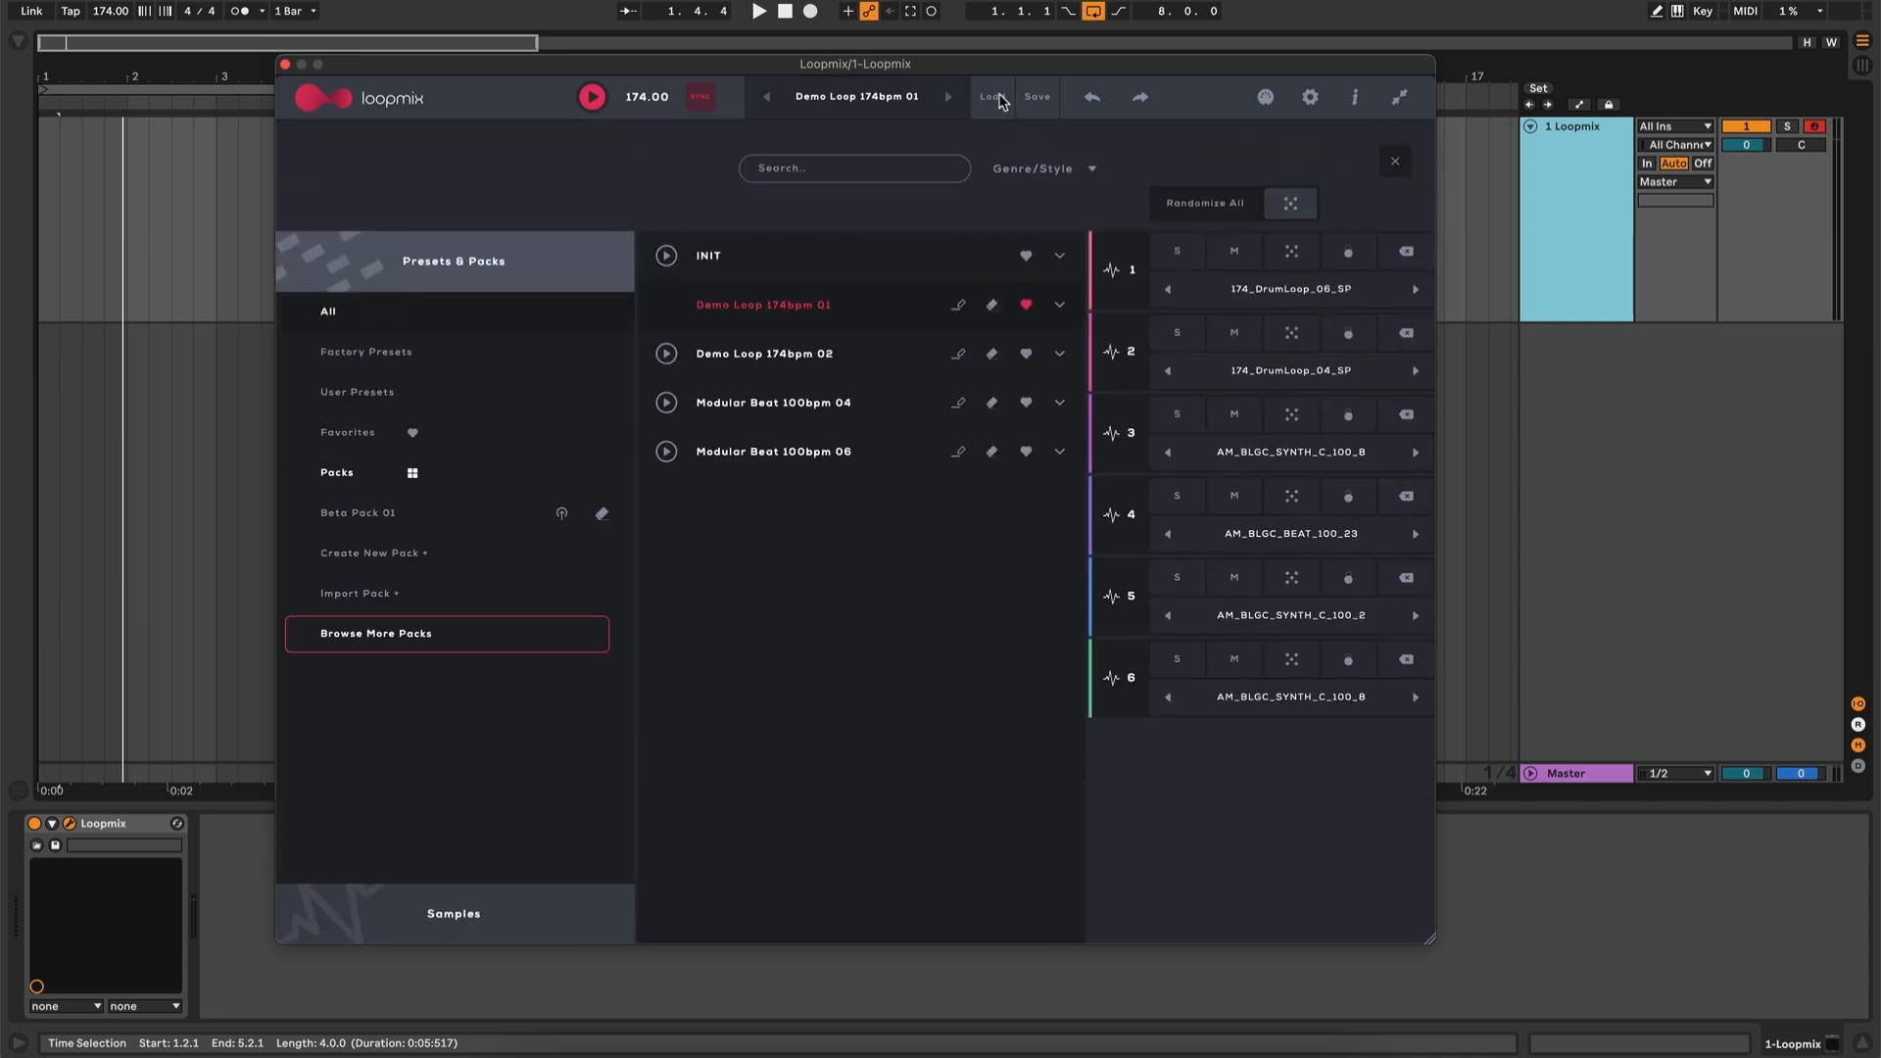
{"action": "left_click", "coordinate": [885, 102]}
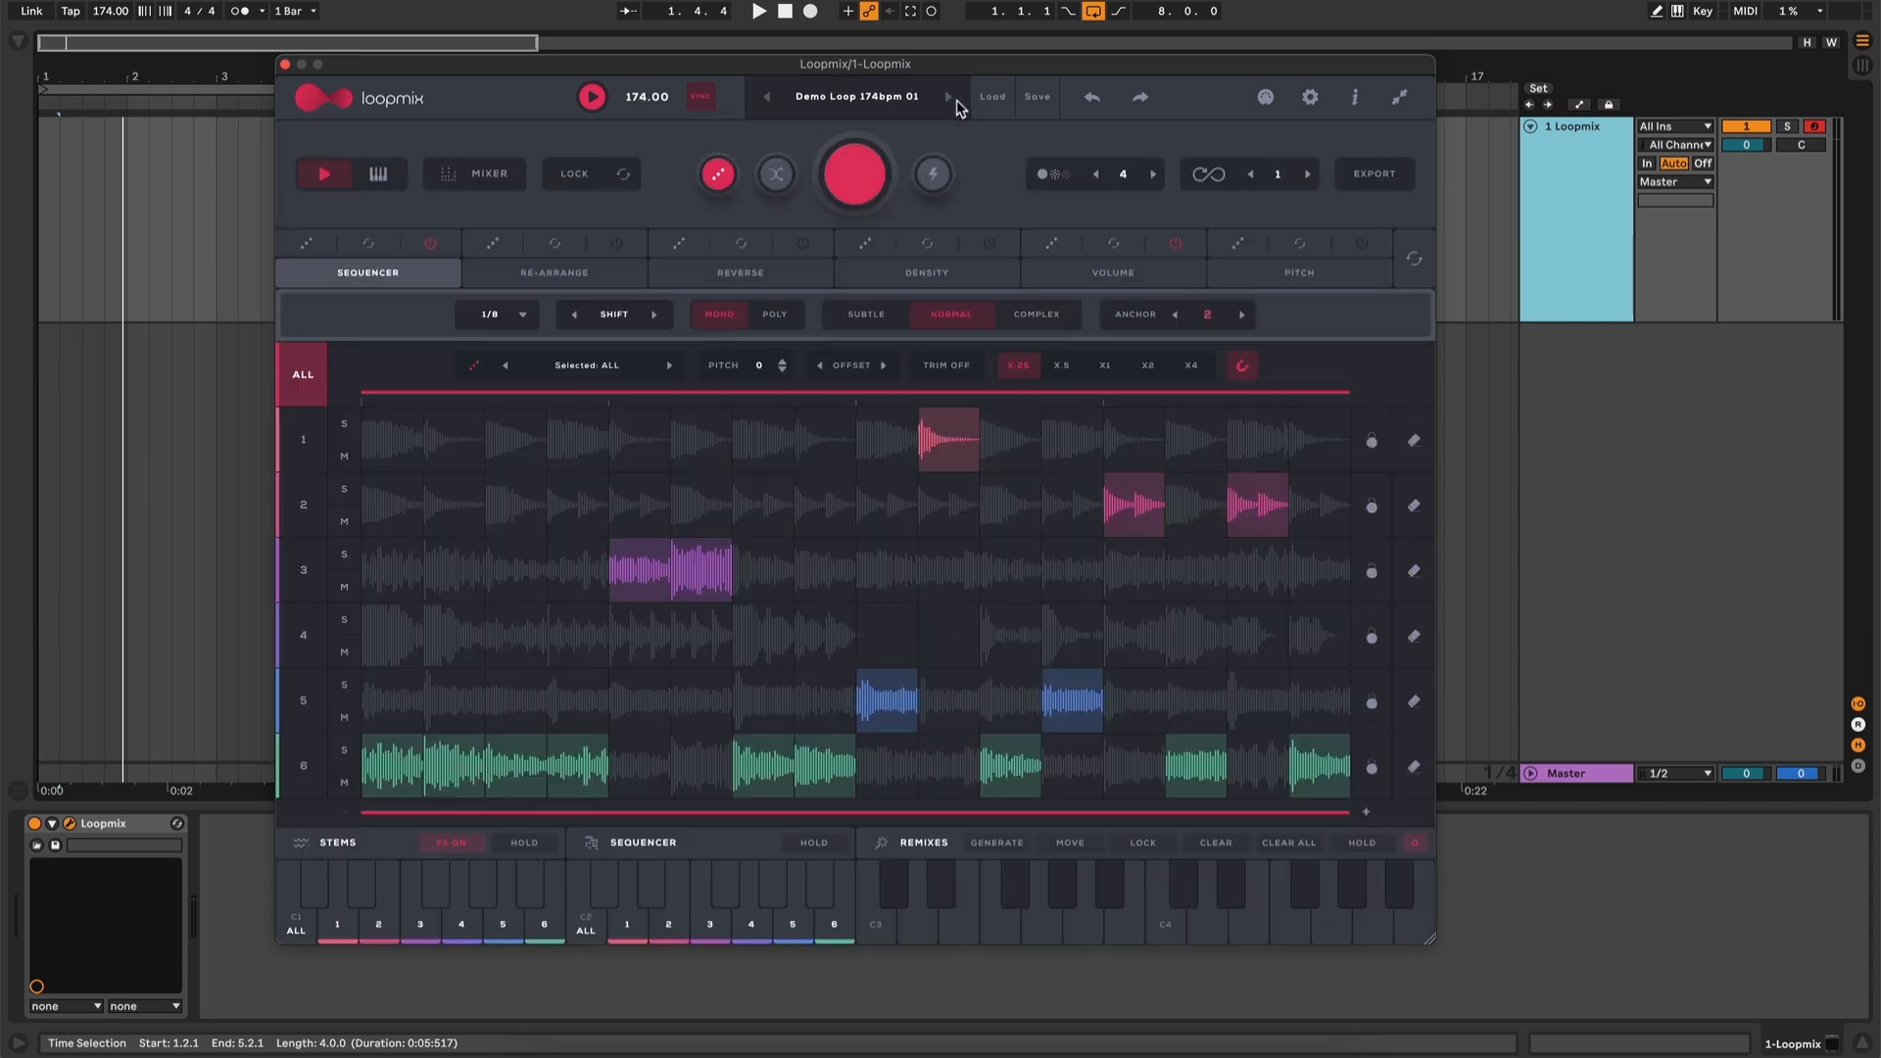
Save the current setup as a new preset named Demo 1, tagged with the genres Country, Glitch and Minimal
{"action": "left_click", "coordinate": [1045, 103]}
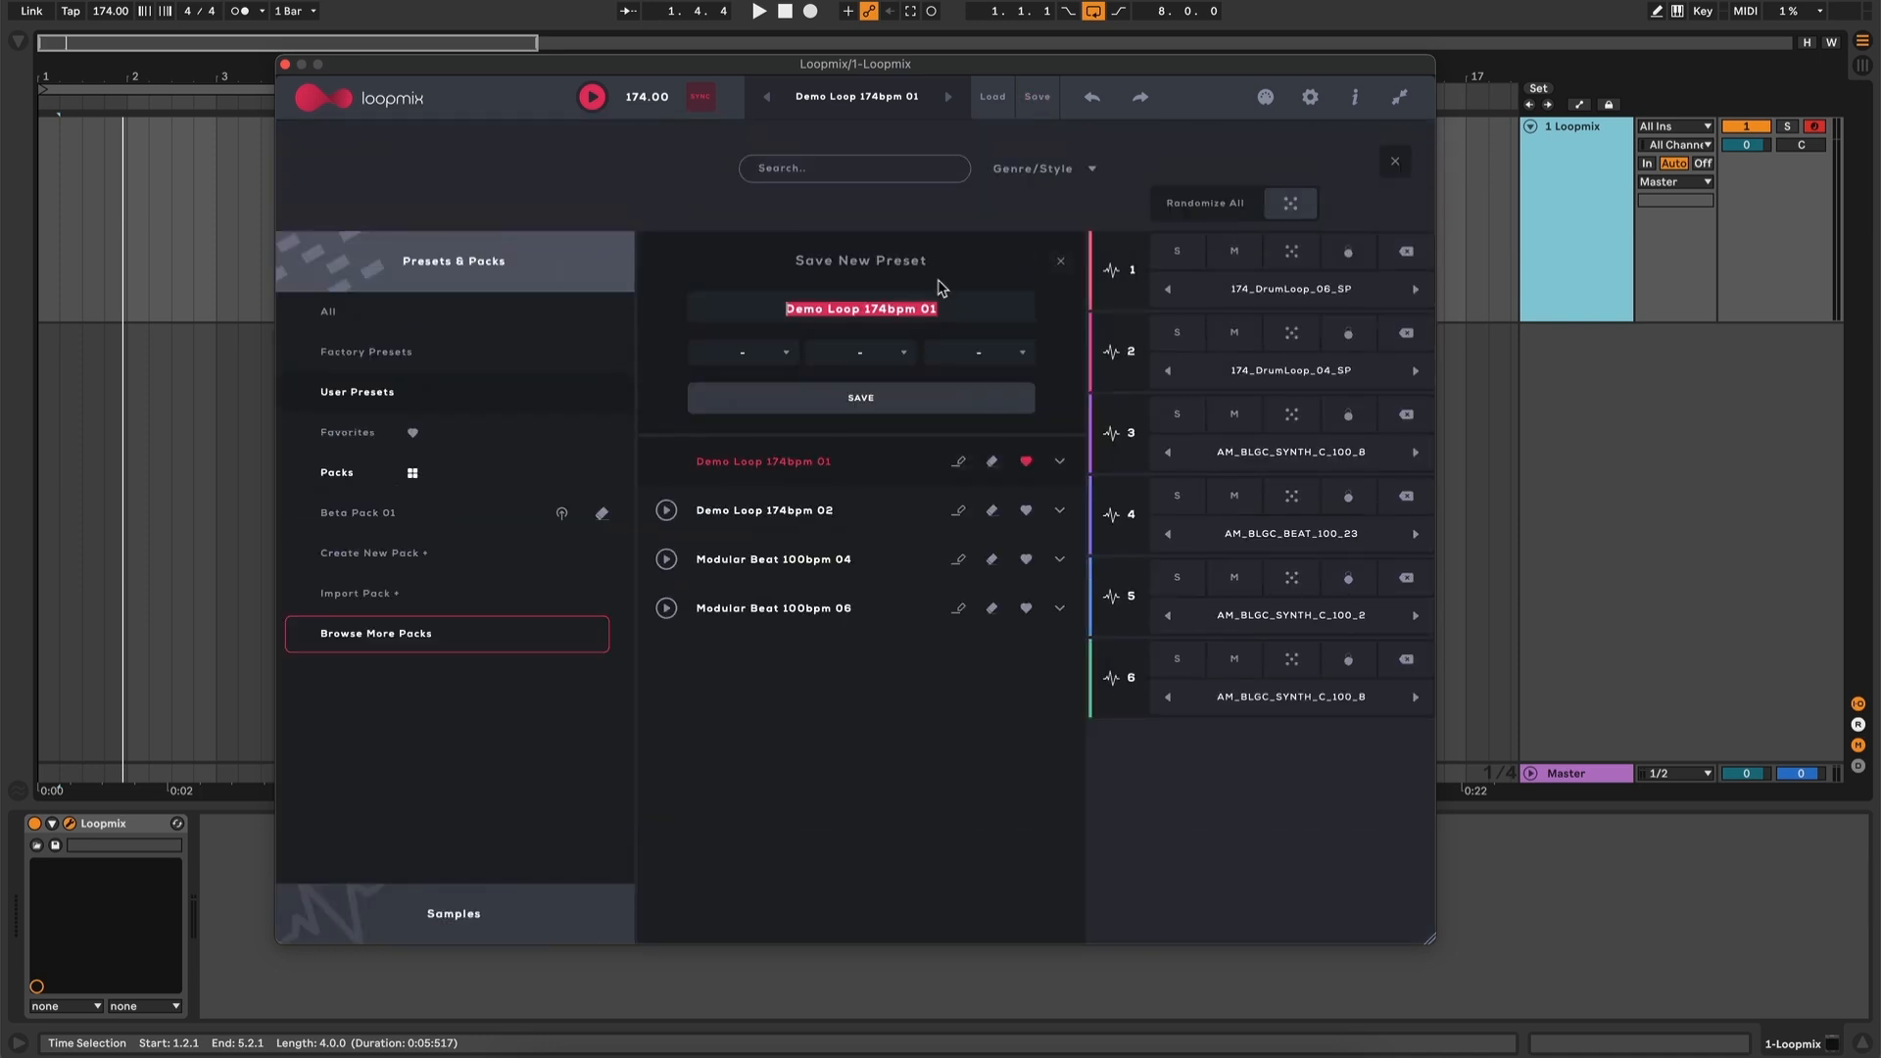
{"action": "left_click", "coordinate": [948, 308]}
{"action": "key", "text": "super+a"}
{"action": "type", "text": "Demo 1"}
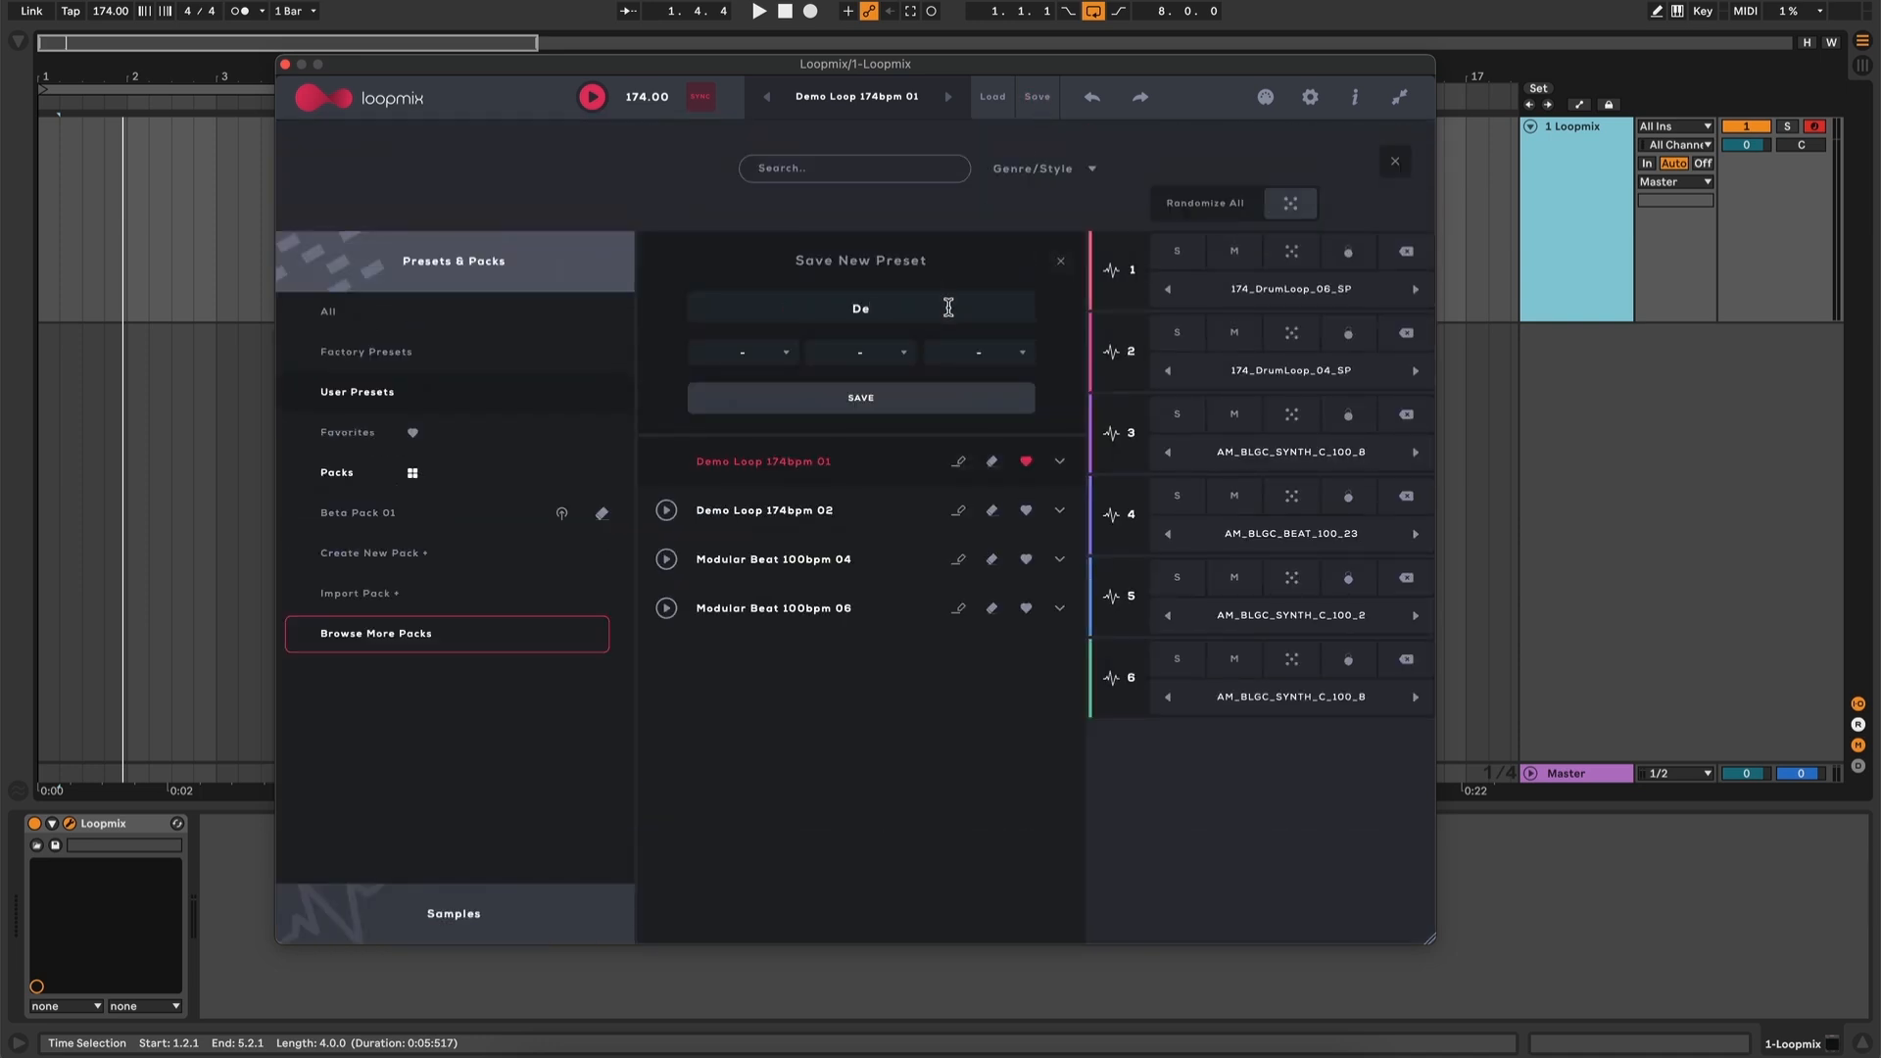
{"action": "left_click", "coordinate": [770, 355]}
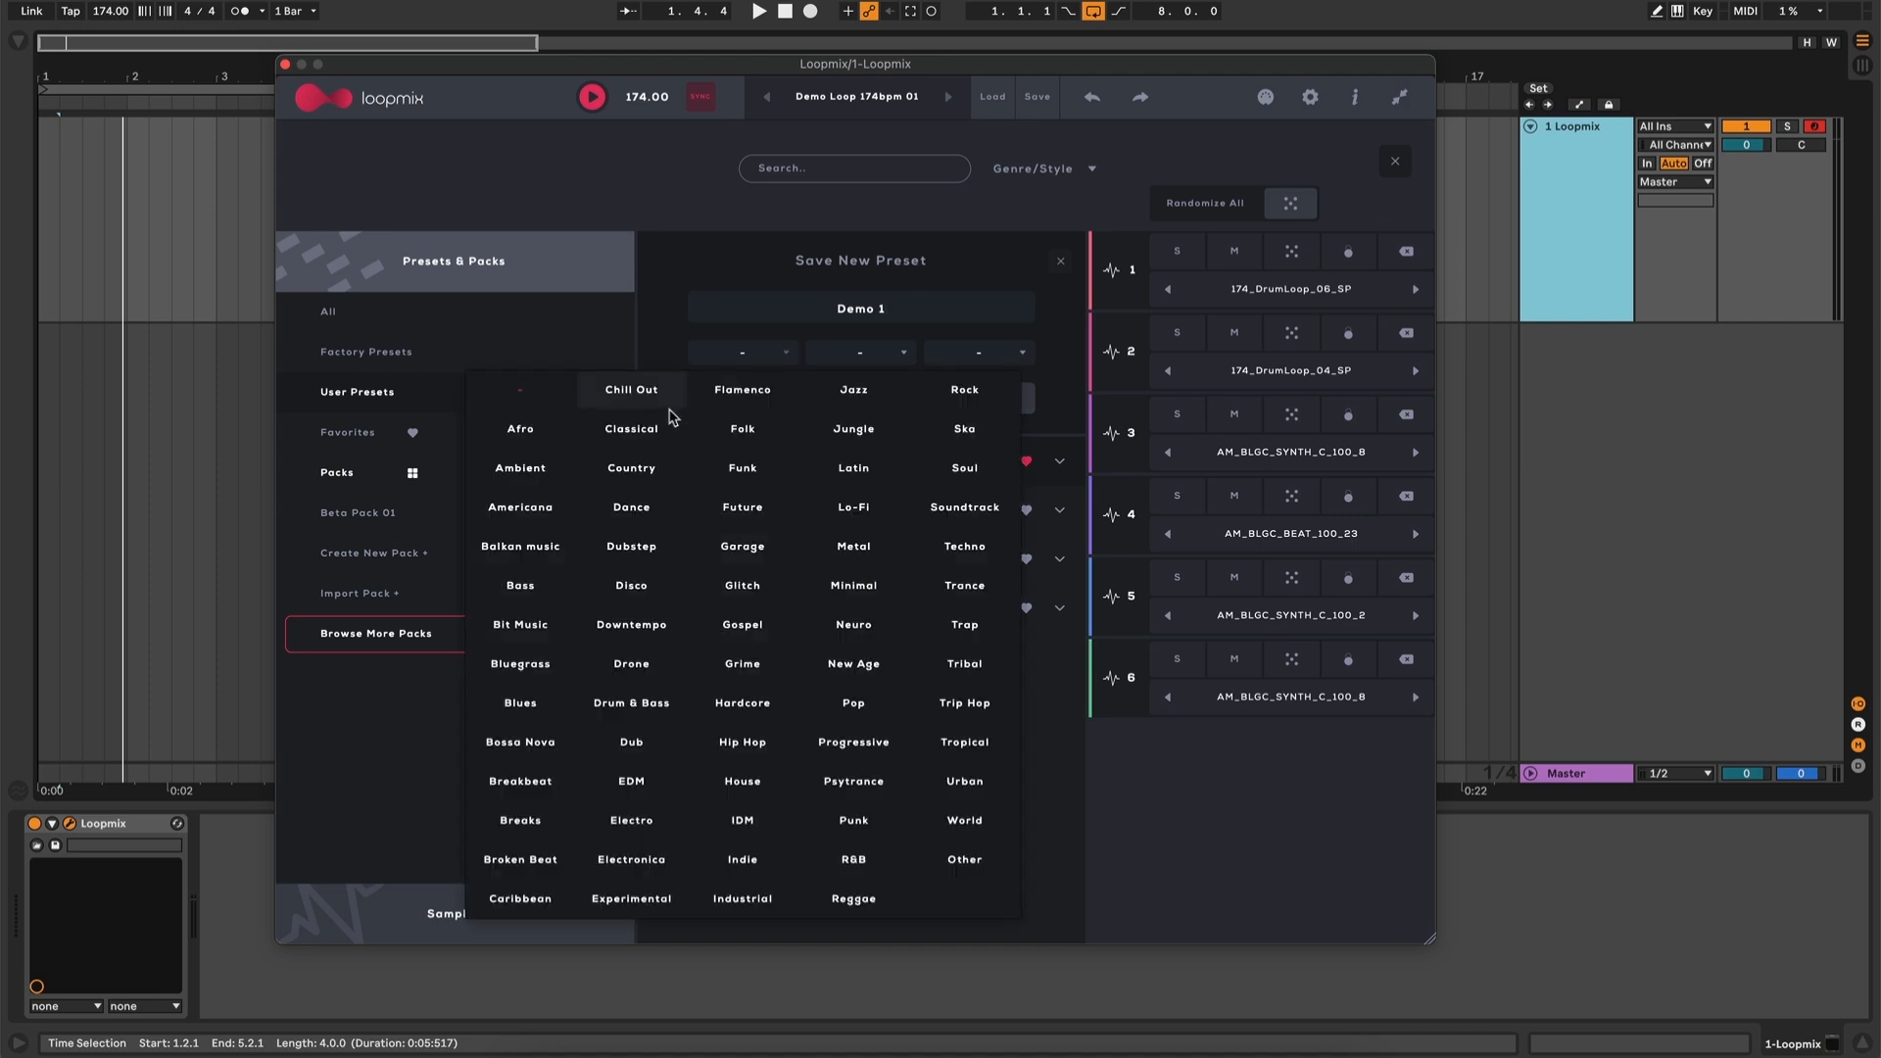
{"action": "left_click", "coordinate": [631, 469]}
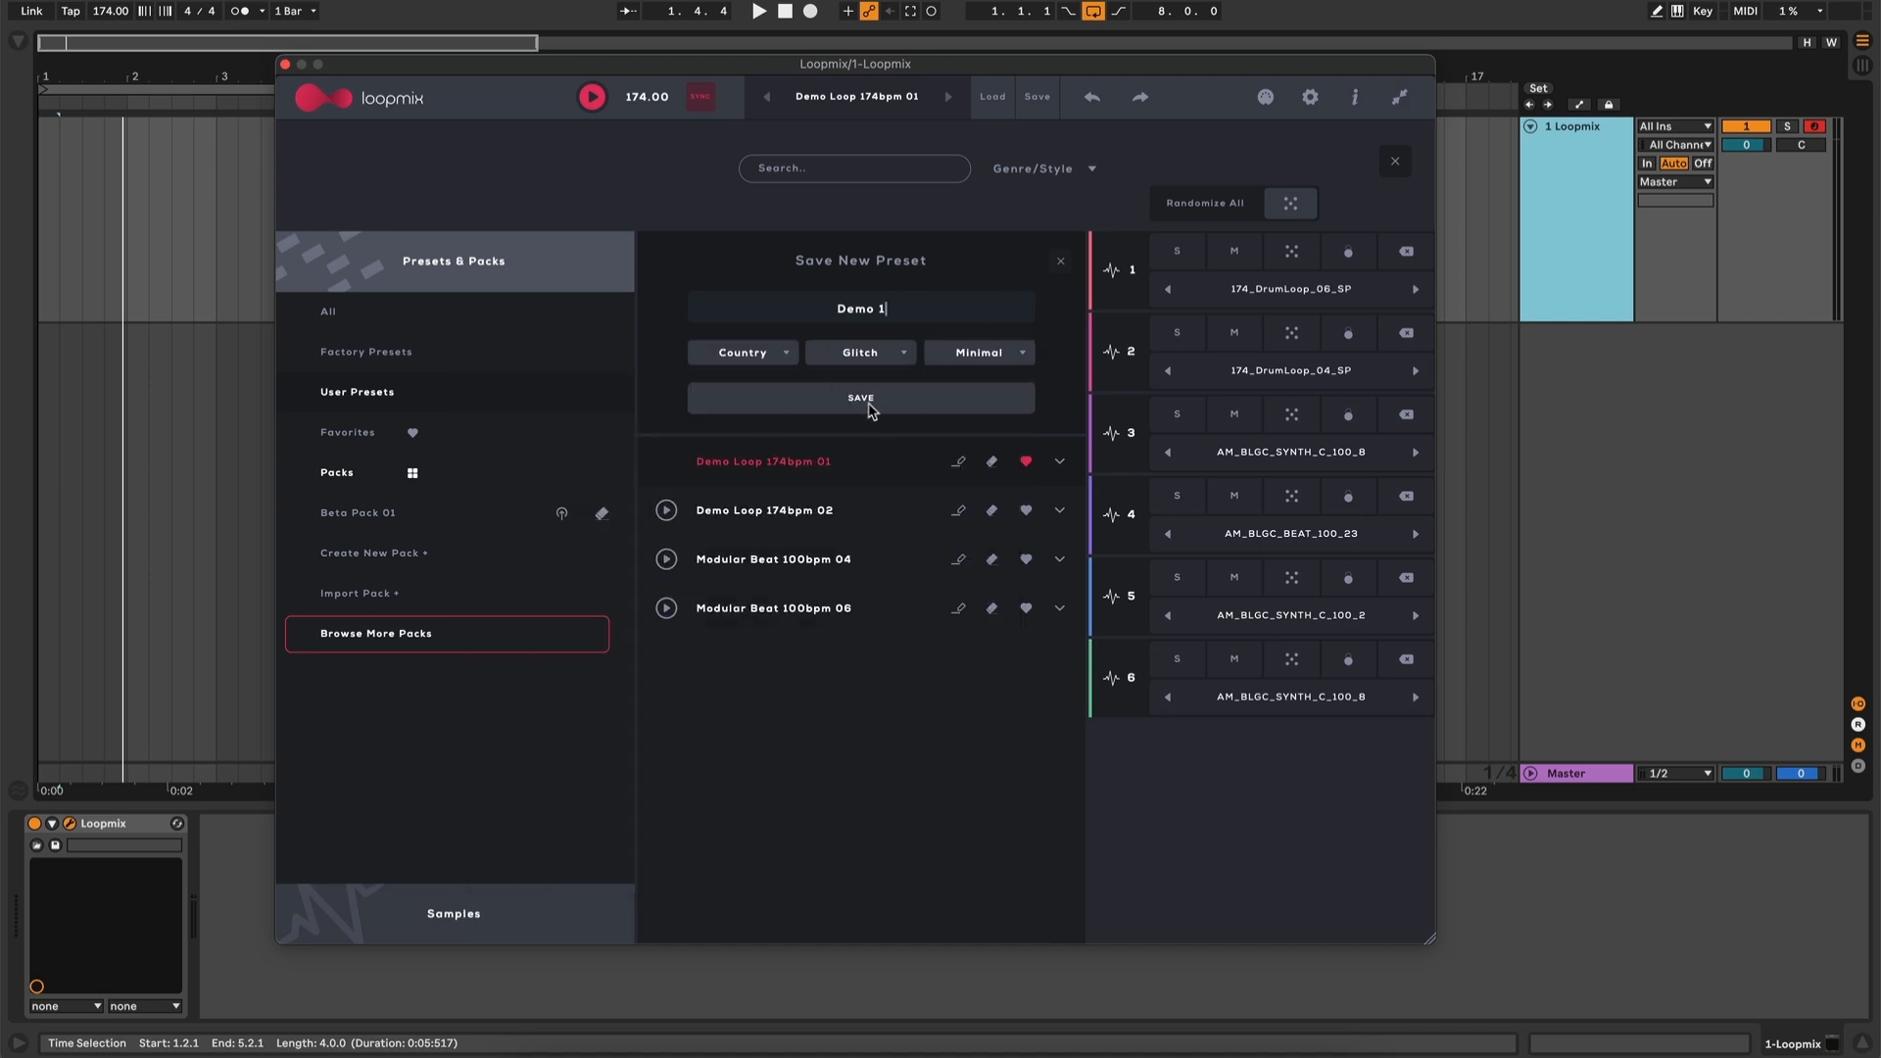
{"action": "left_click", "coordinate": [867, 400]}
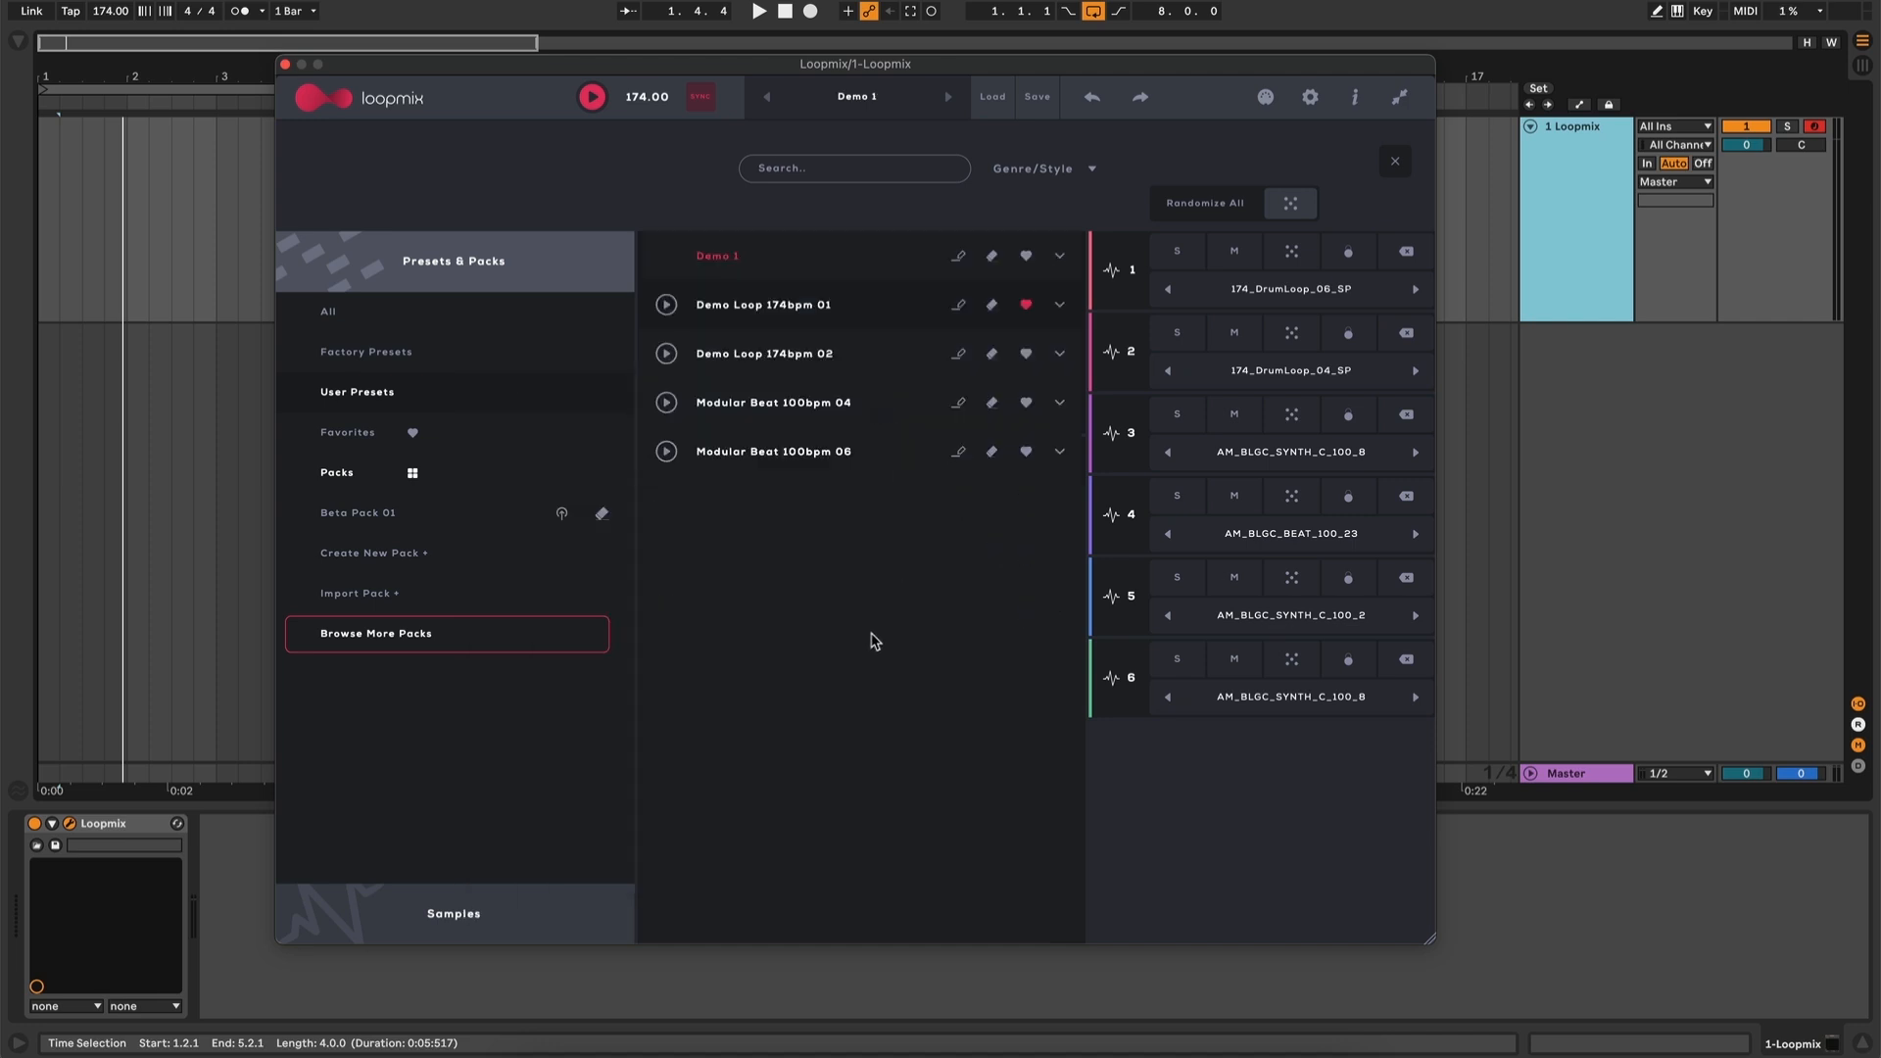
Filter the user presets by the Minimal genre, clear the filter and return to the sequencer view
{"action": "left_click", "coordinate": [1094, 171]}
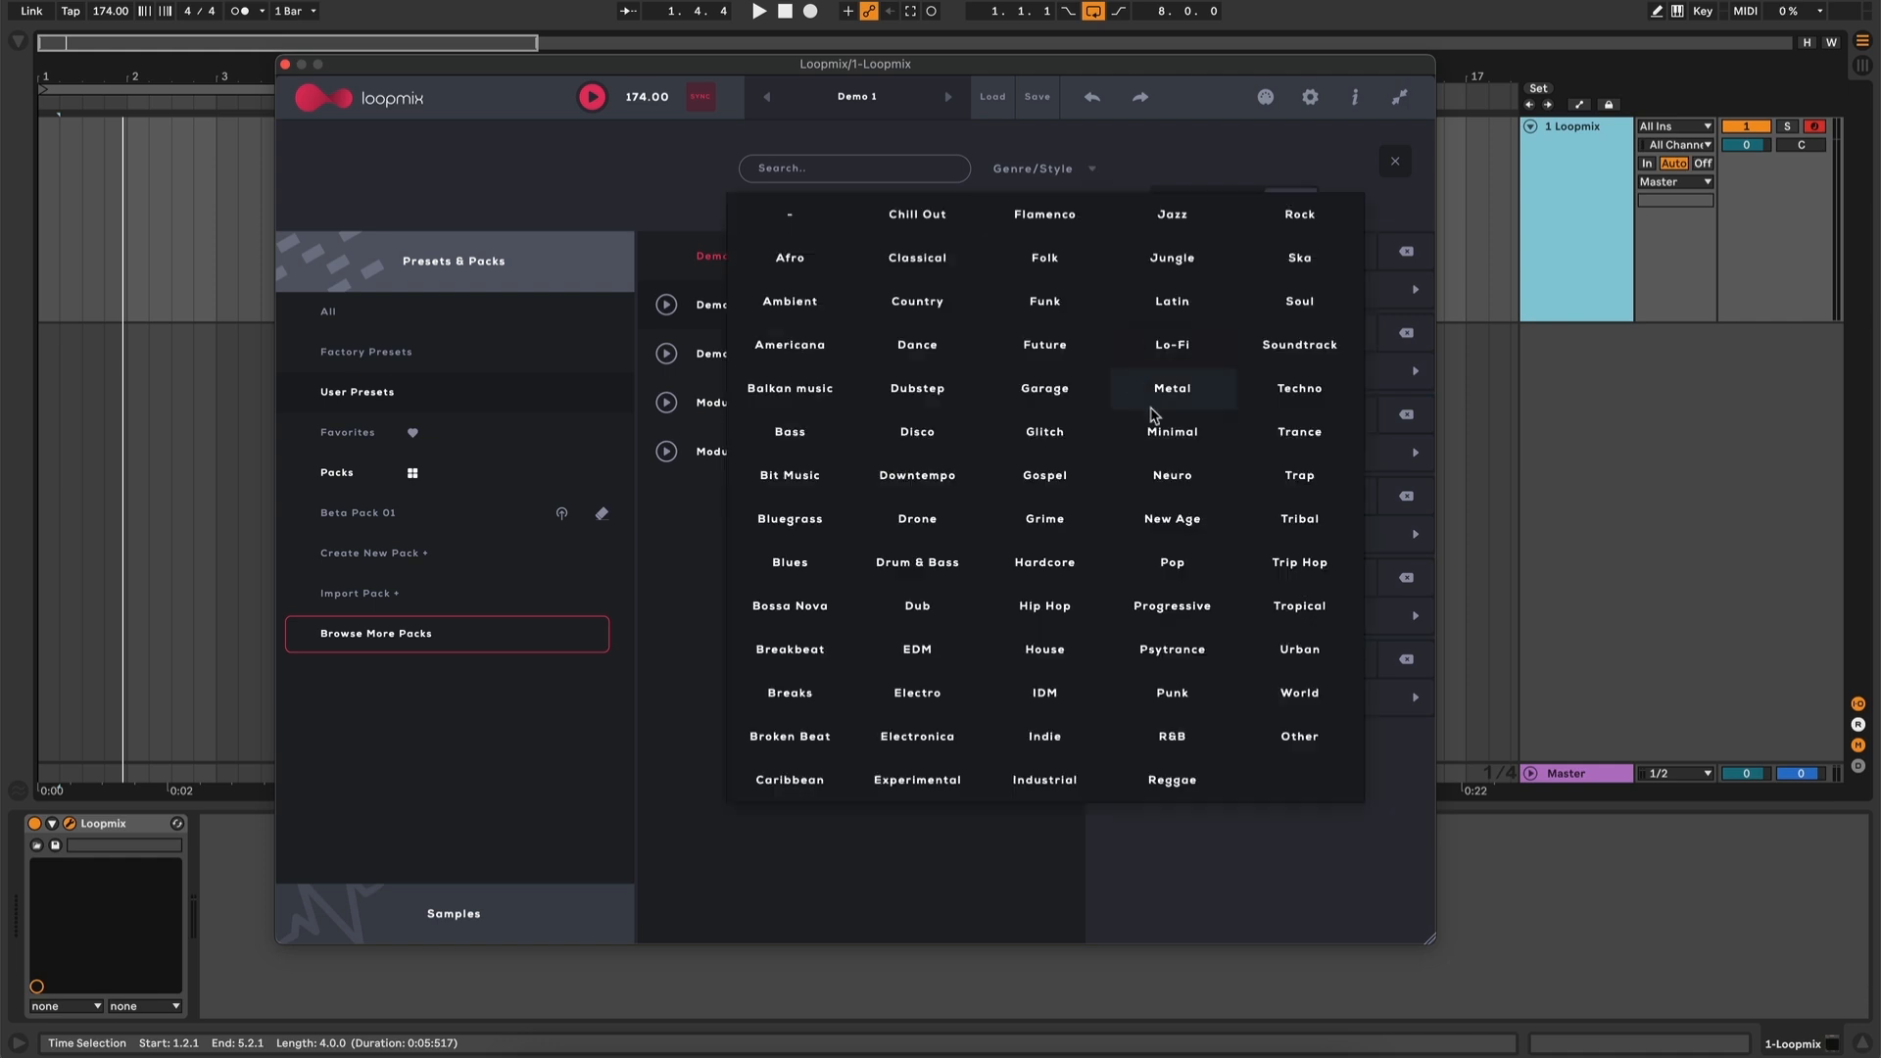
{"action": "left_click", "coordinate": [1171, 433]}
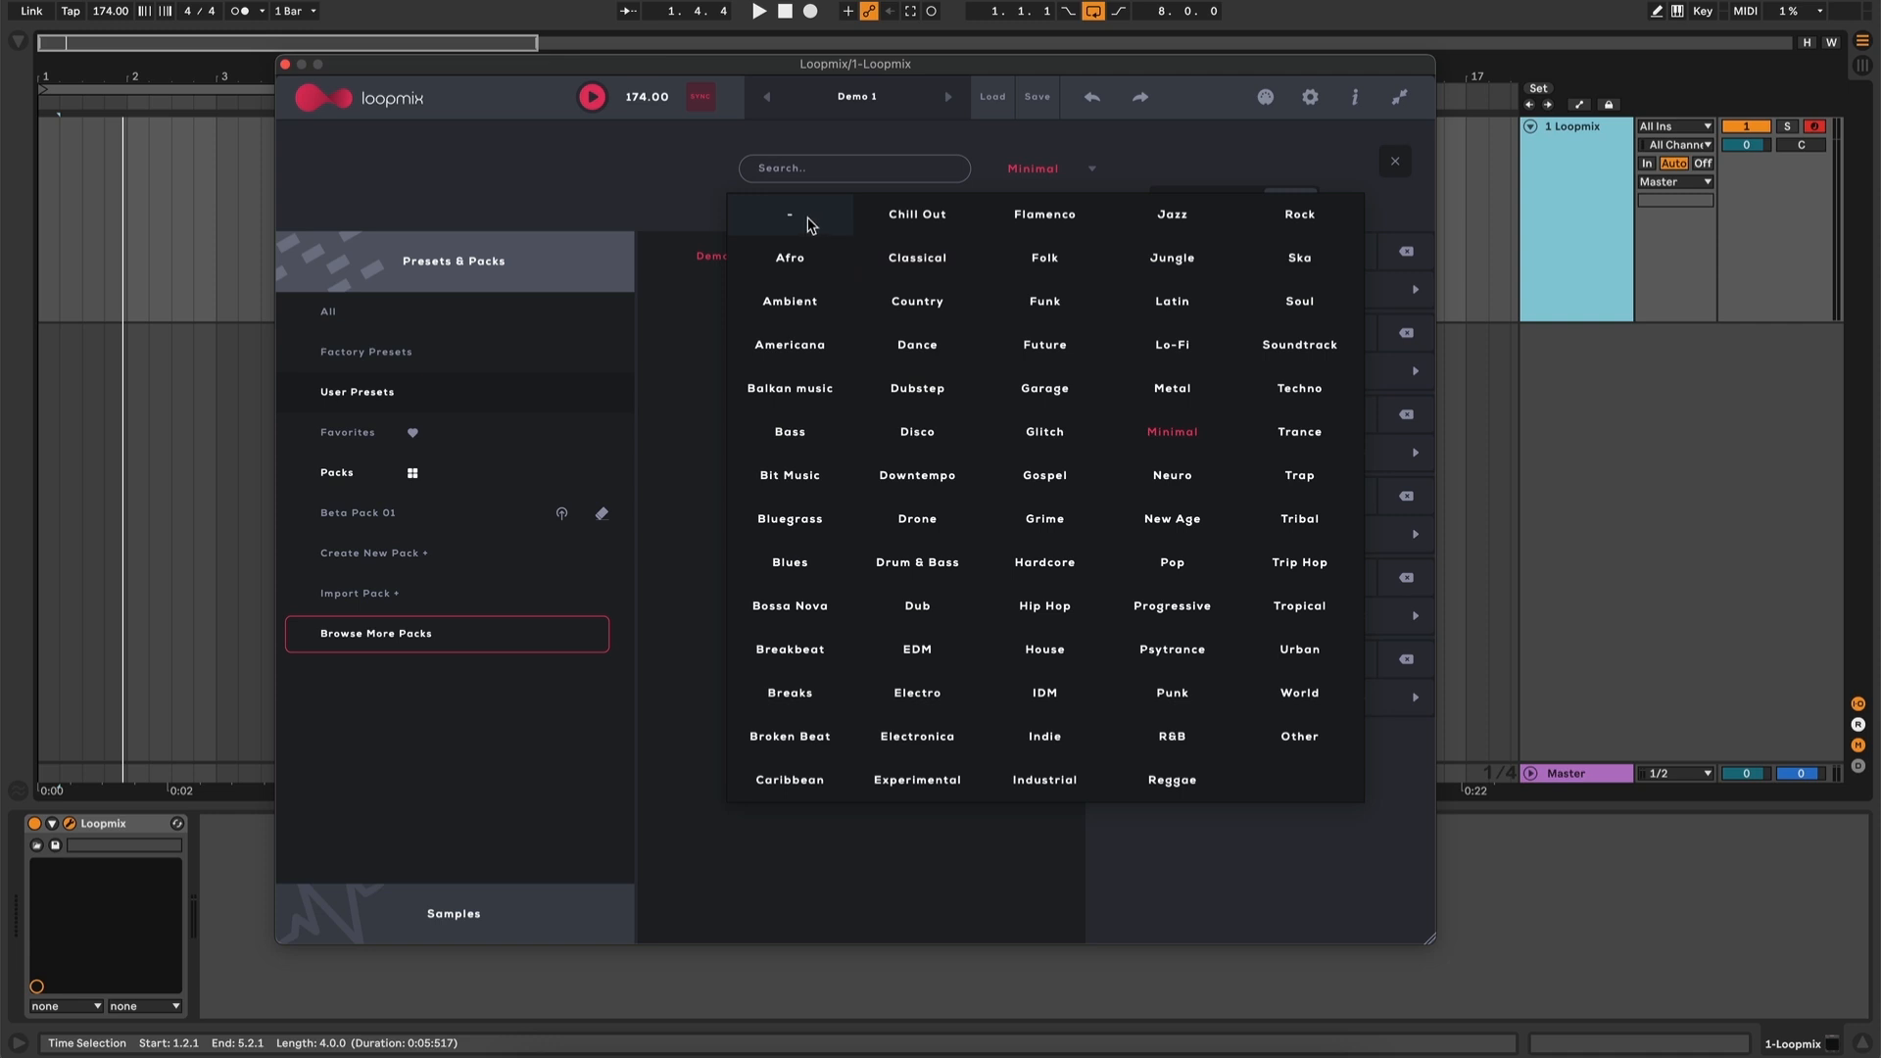
{"action": "left_click", "coordinate": [809, 219]}
{"action": "left_click", "coordinate": [901, 99]}
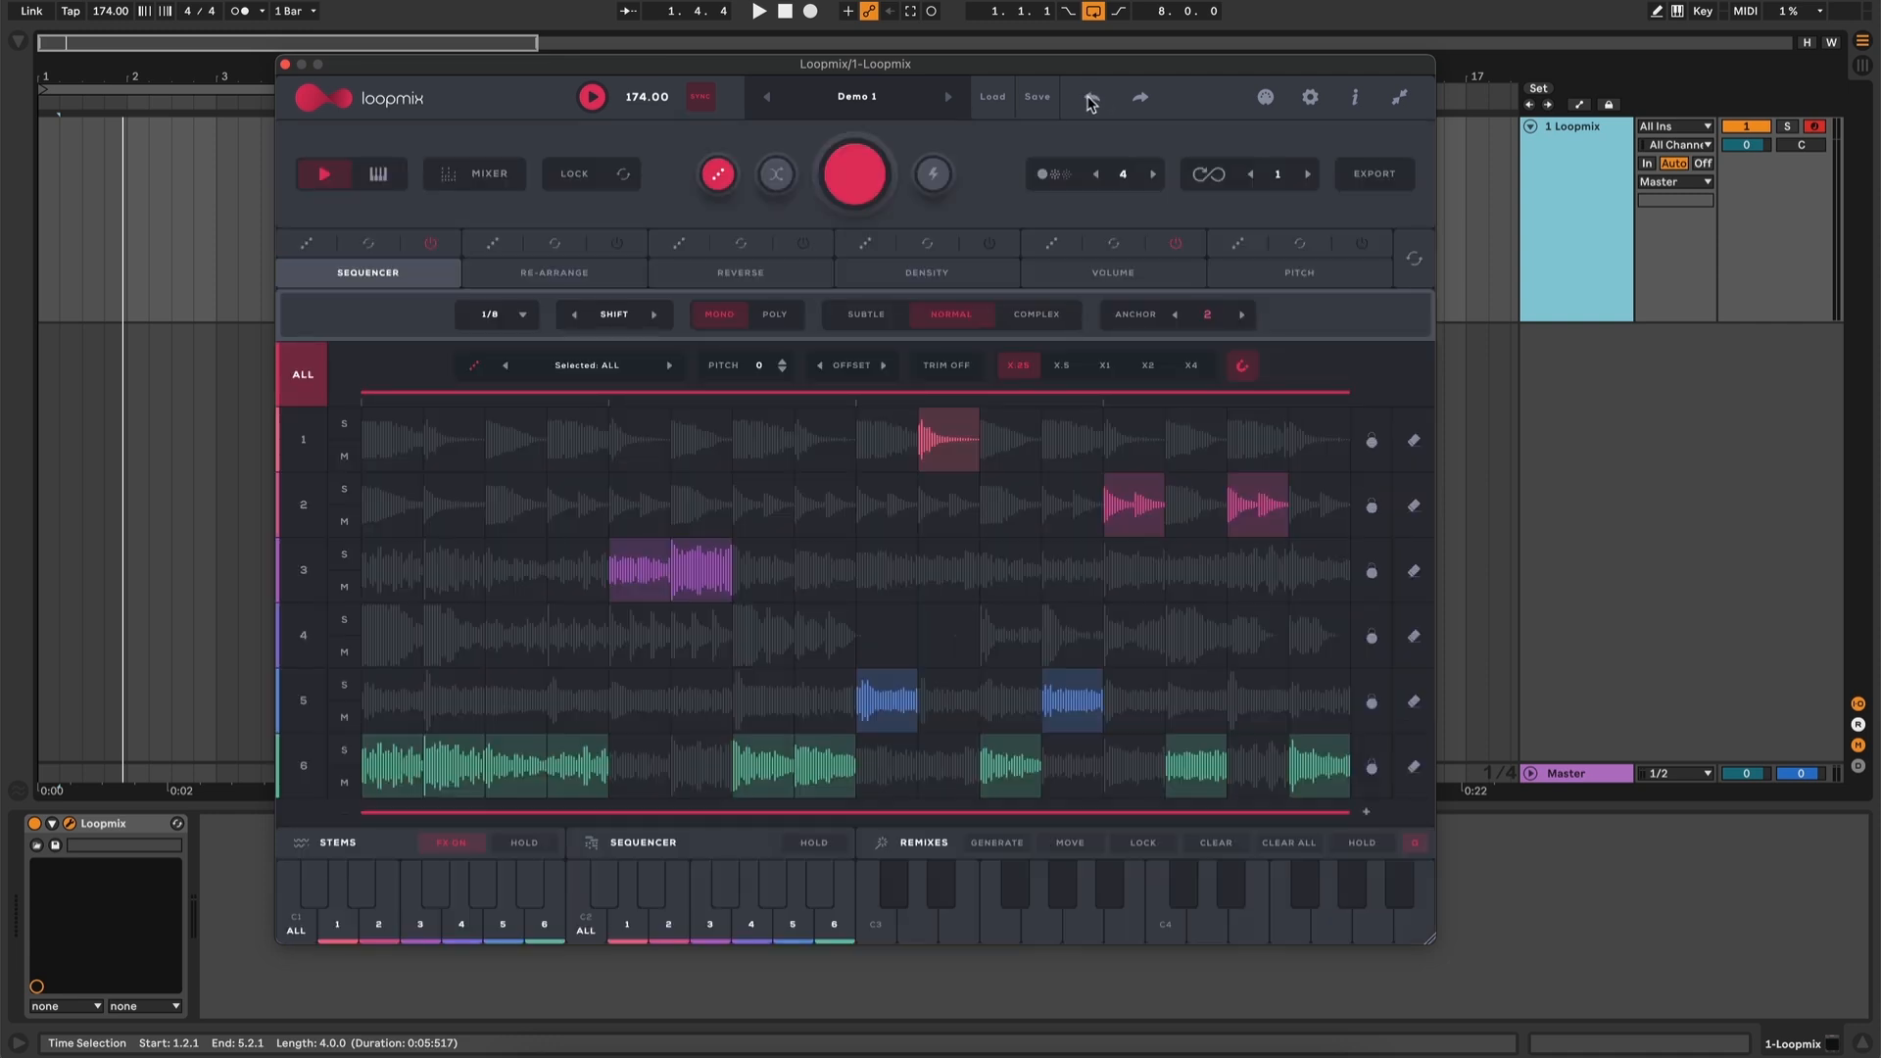
Switch MIDI mapping mode on and off, and set the Stems performance keyboard's root note to C2 in the settings
{"action": "left_click", "coordinate": [1266, 99]}
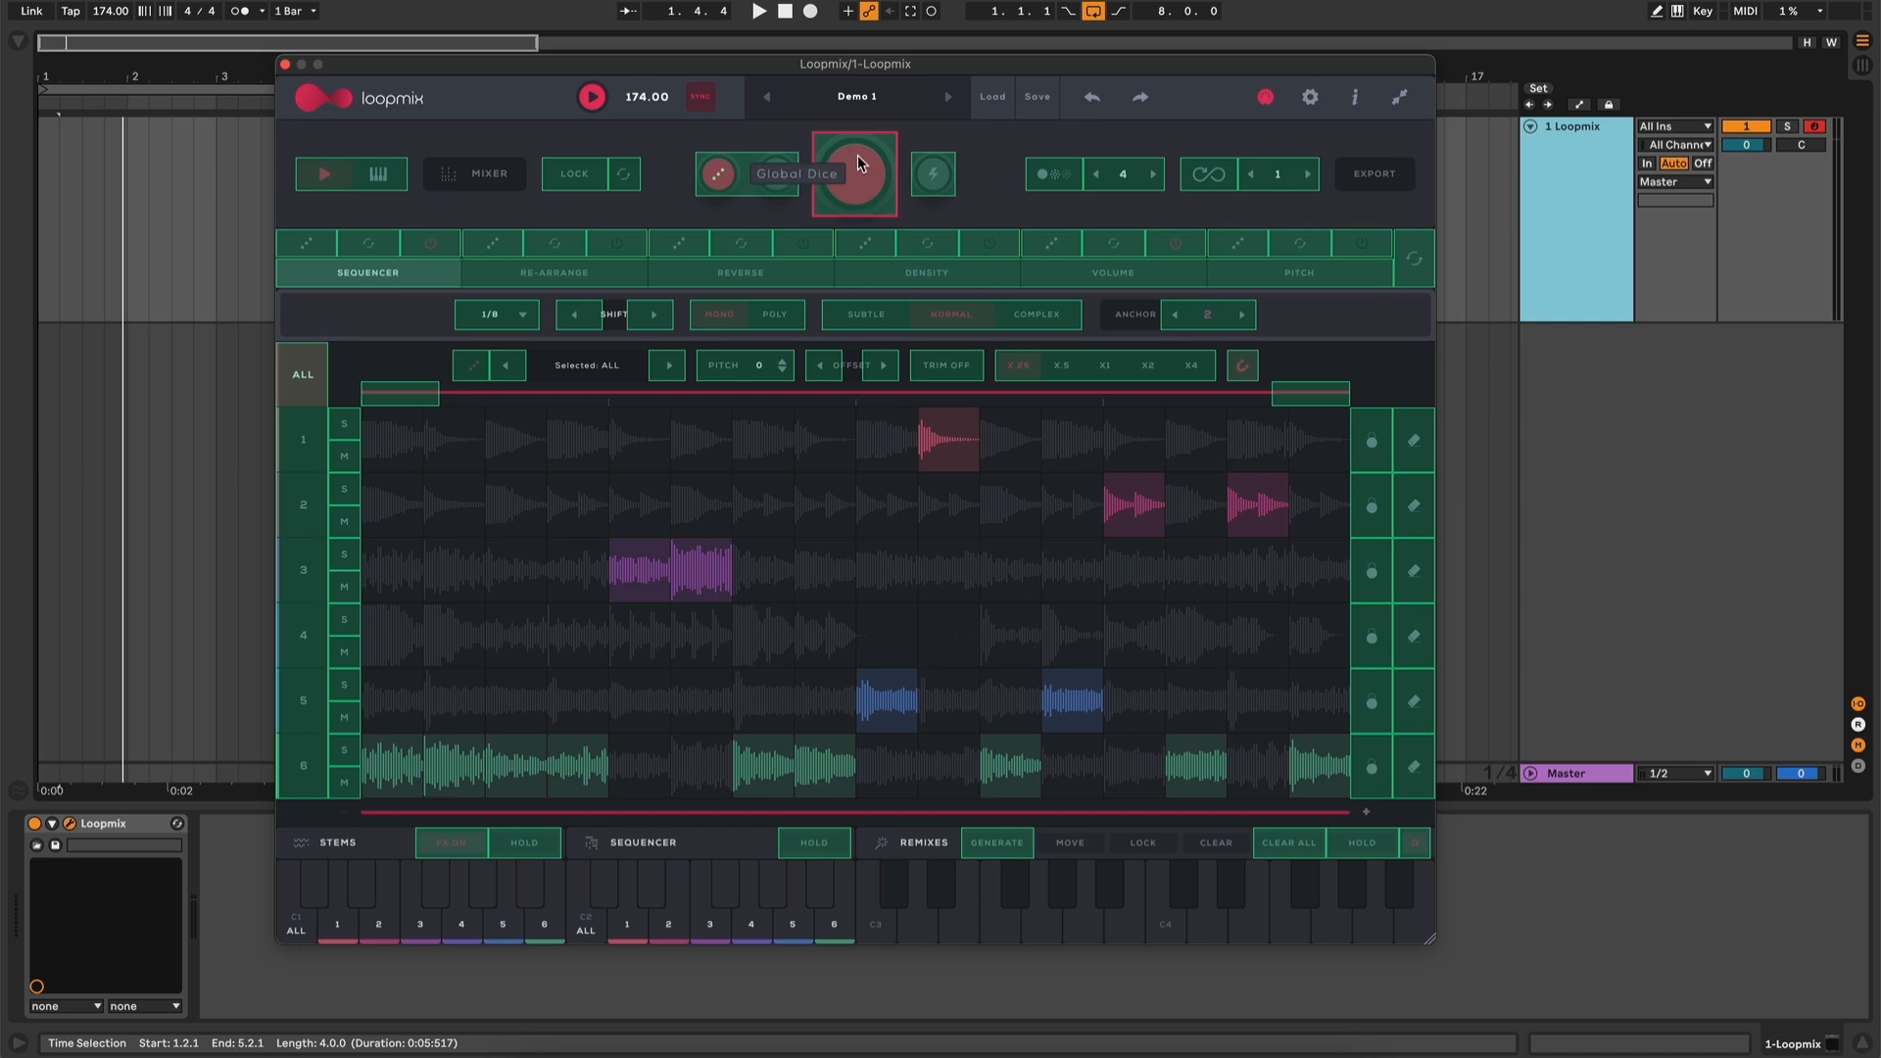
{"action": "left_click", "coordinate": [1266, 98]}
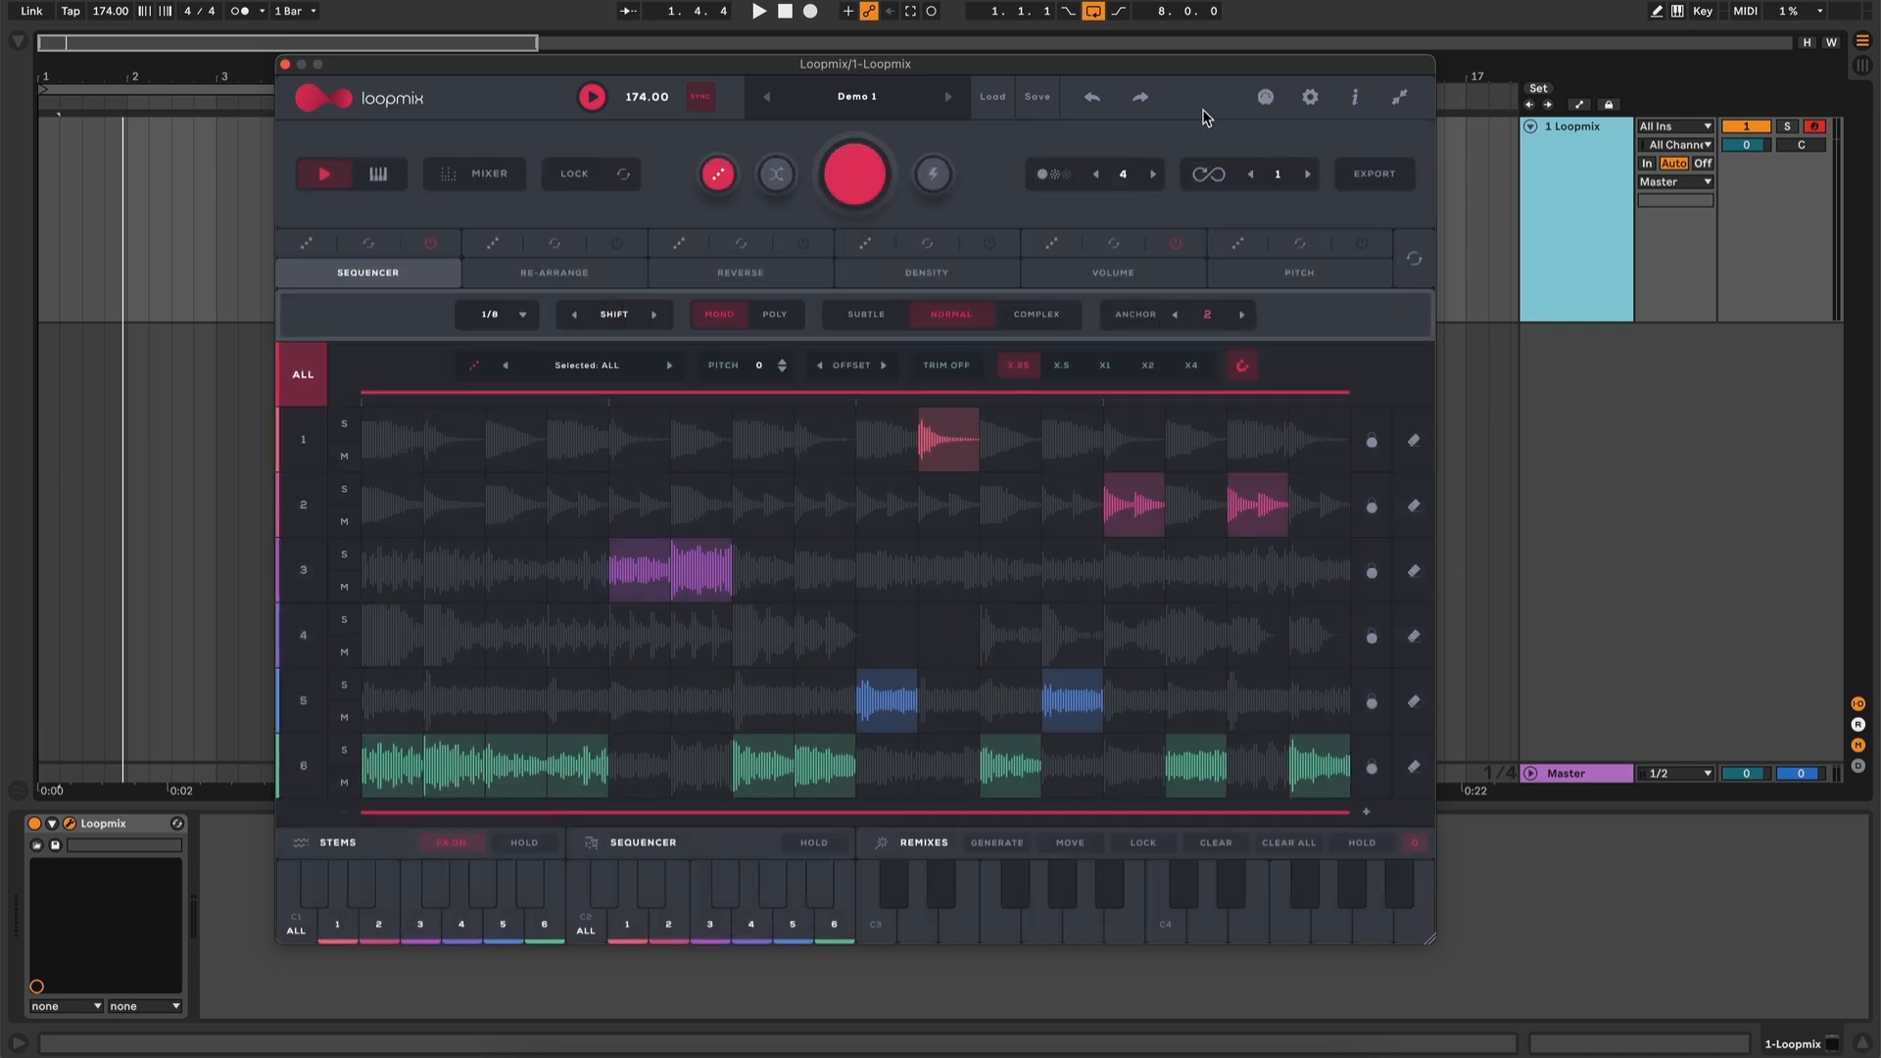
{"action": "left_click", "coordinate": [1311, 98]}
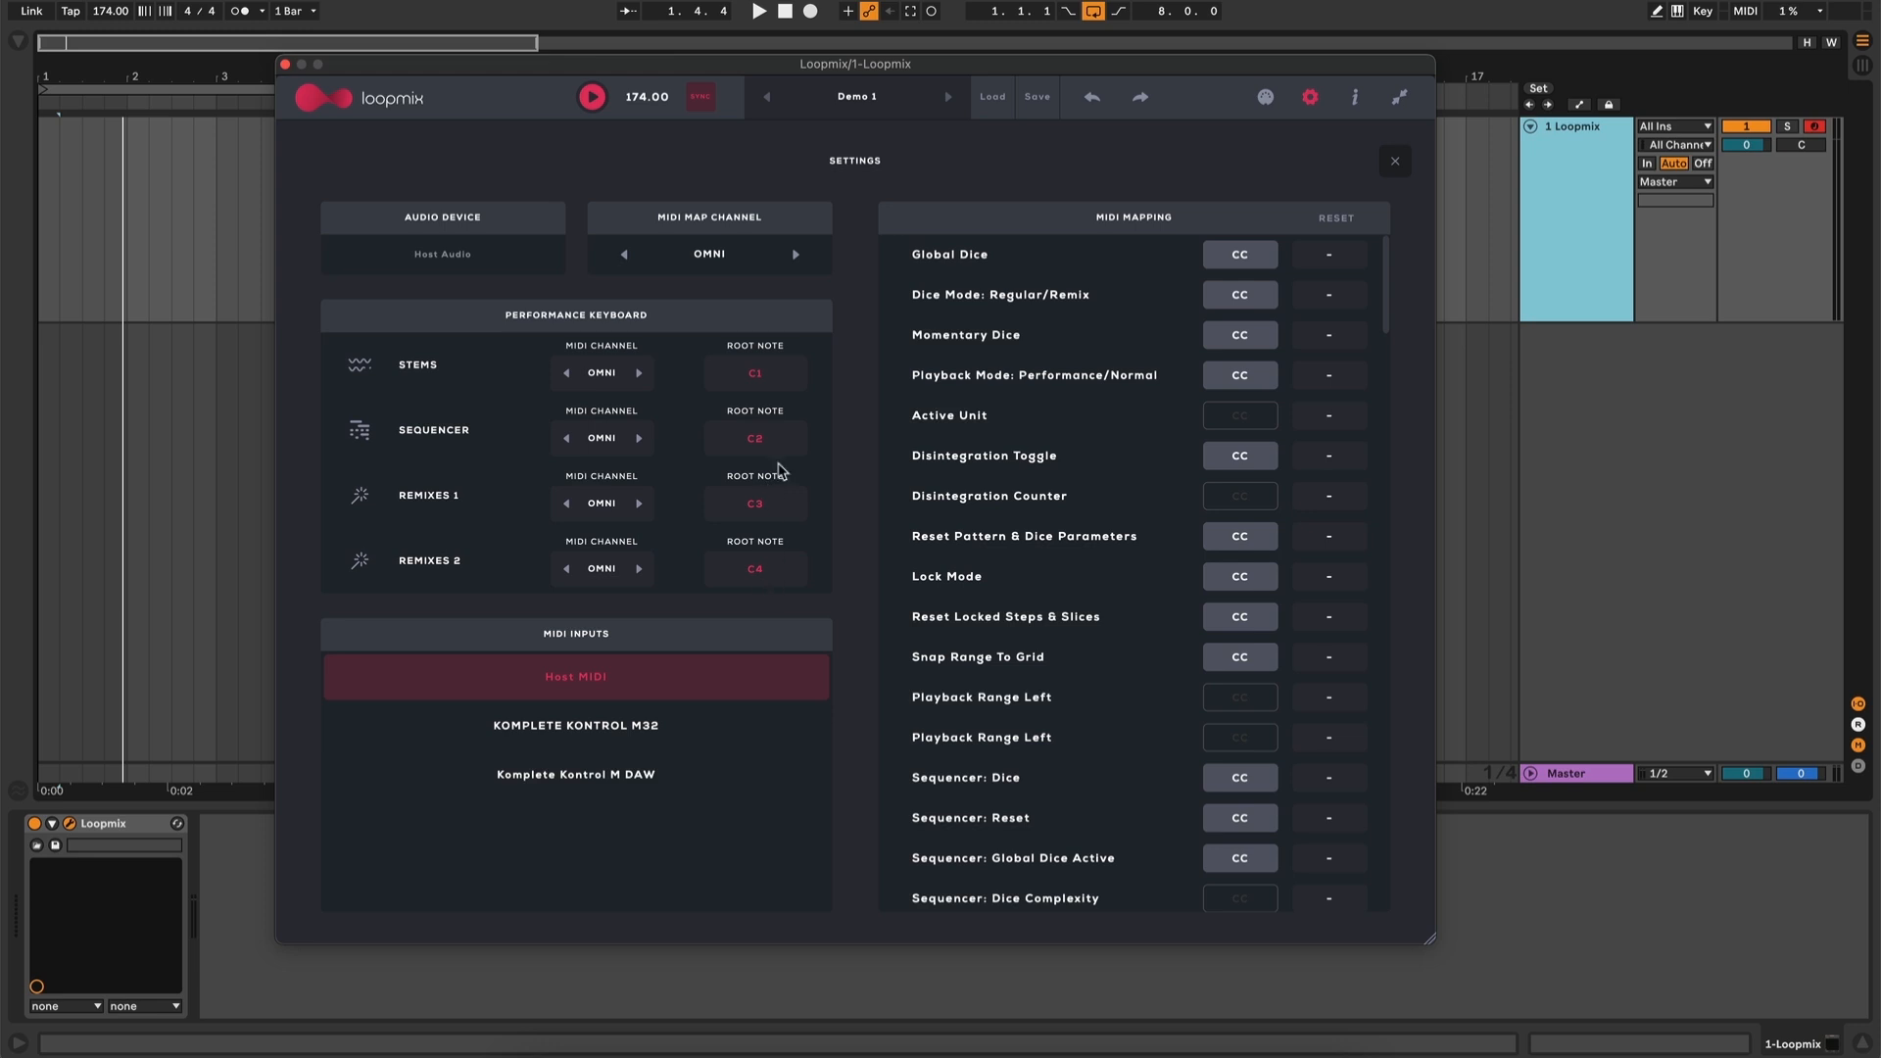
{"action": "left_click", "coordinate": [769, 377]}
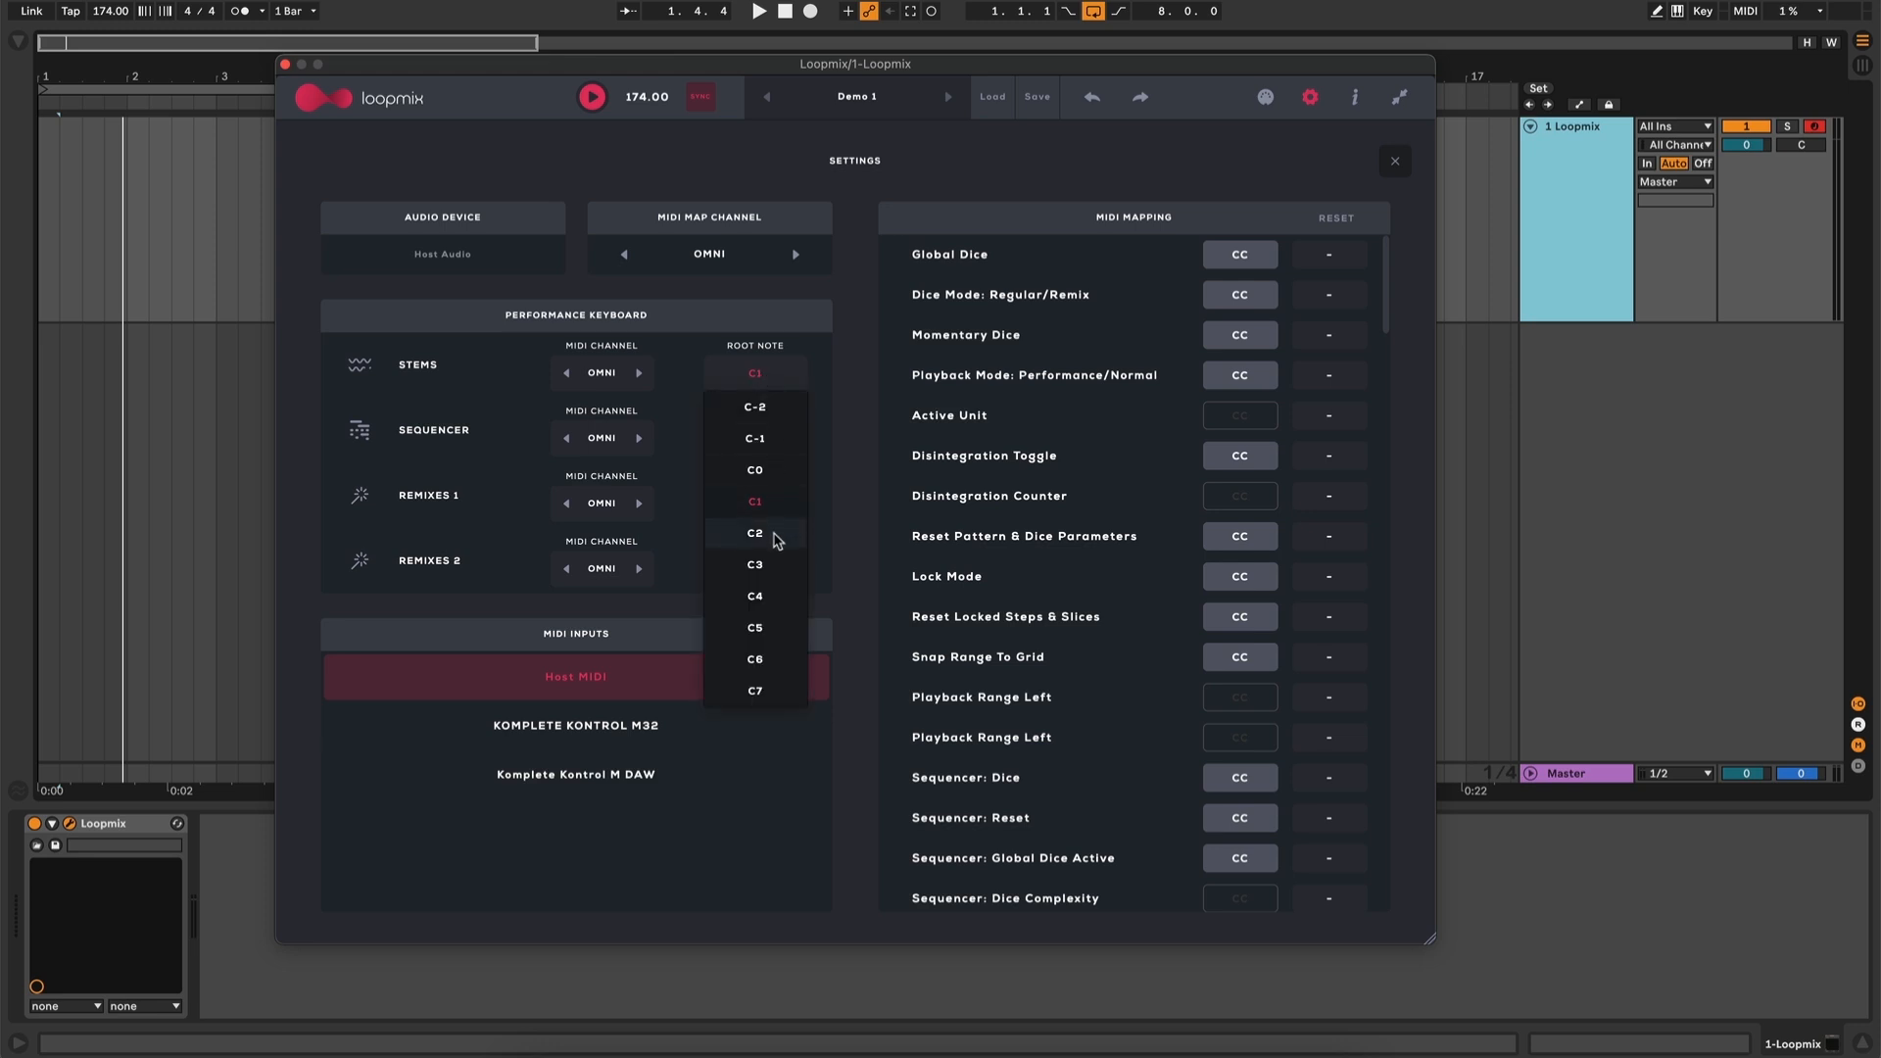
{"action": "left_click", "coordinate": [773, 535]}
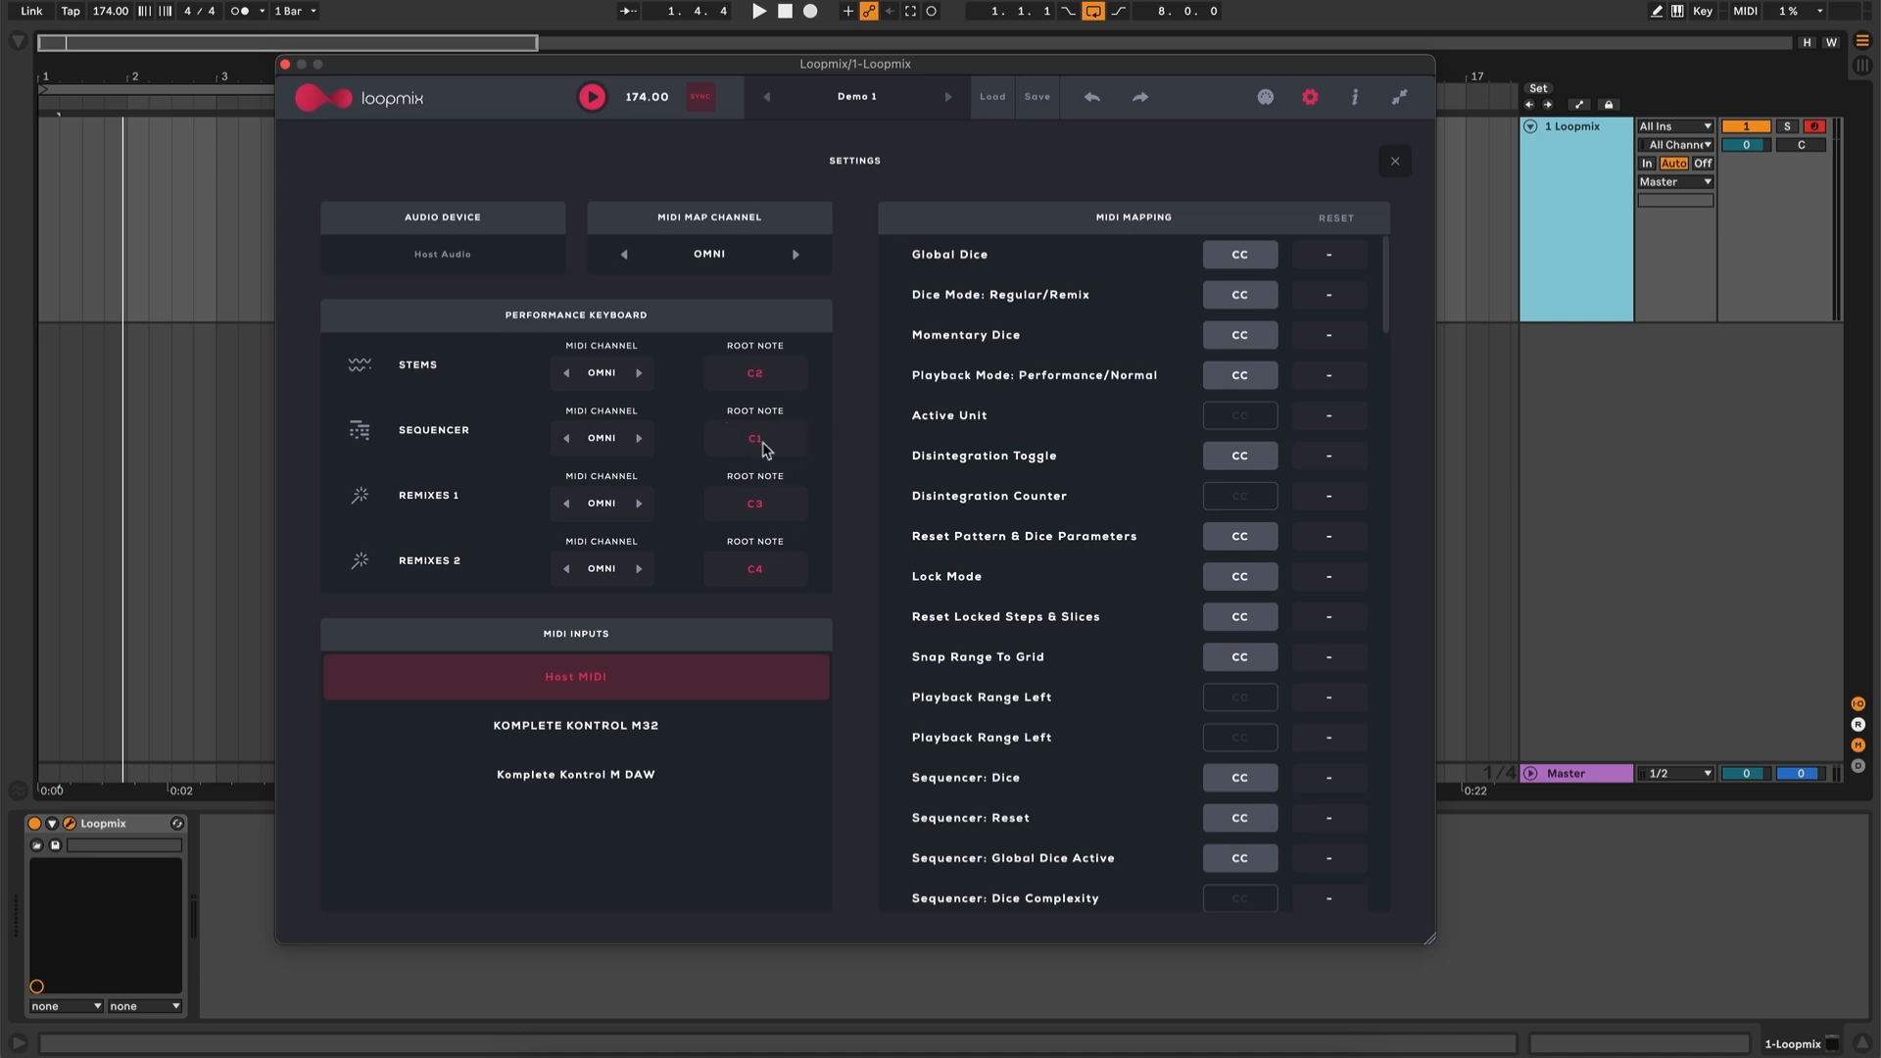
{"action": "left_click", "coordinate": [1310, 97]}
View the plugin's information page with its version and support links, and return to the sequencer
{"action": "left_click", "coordinate": [1357, 97]}
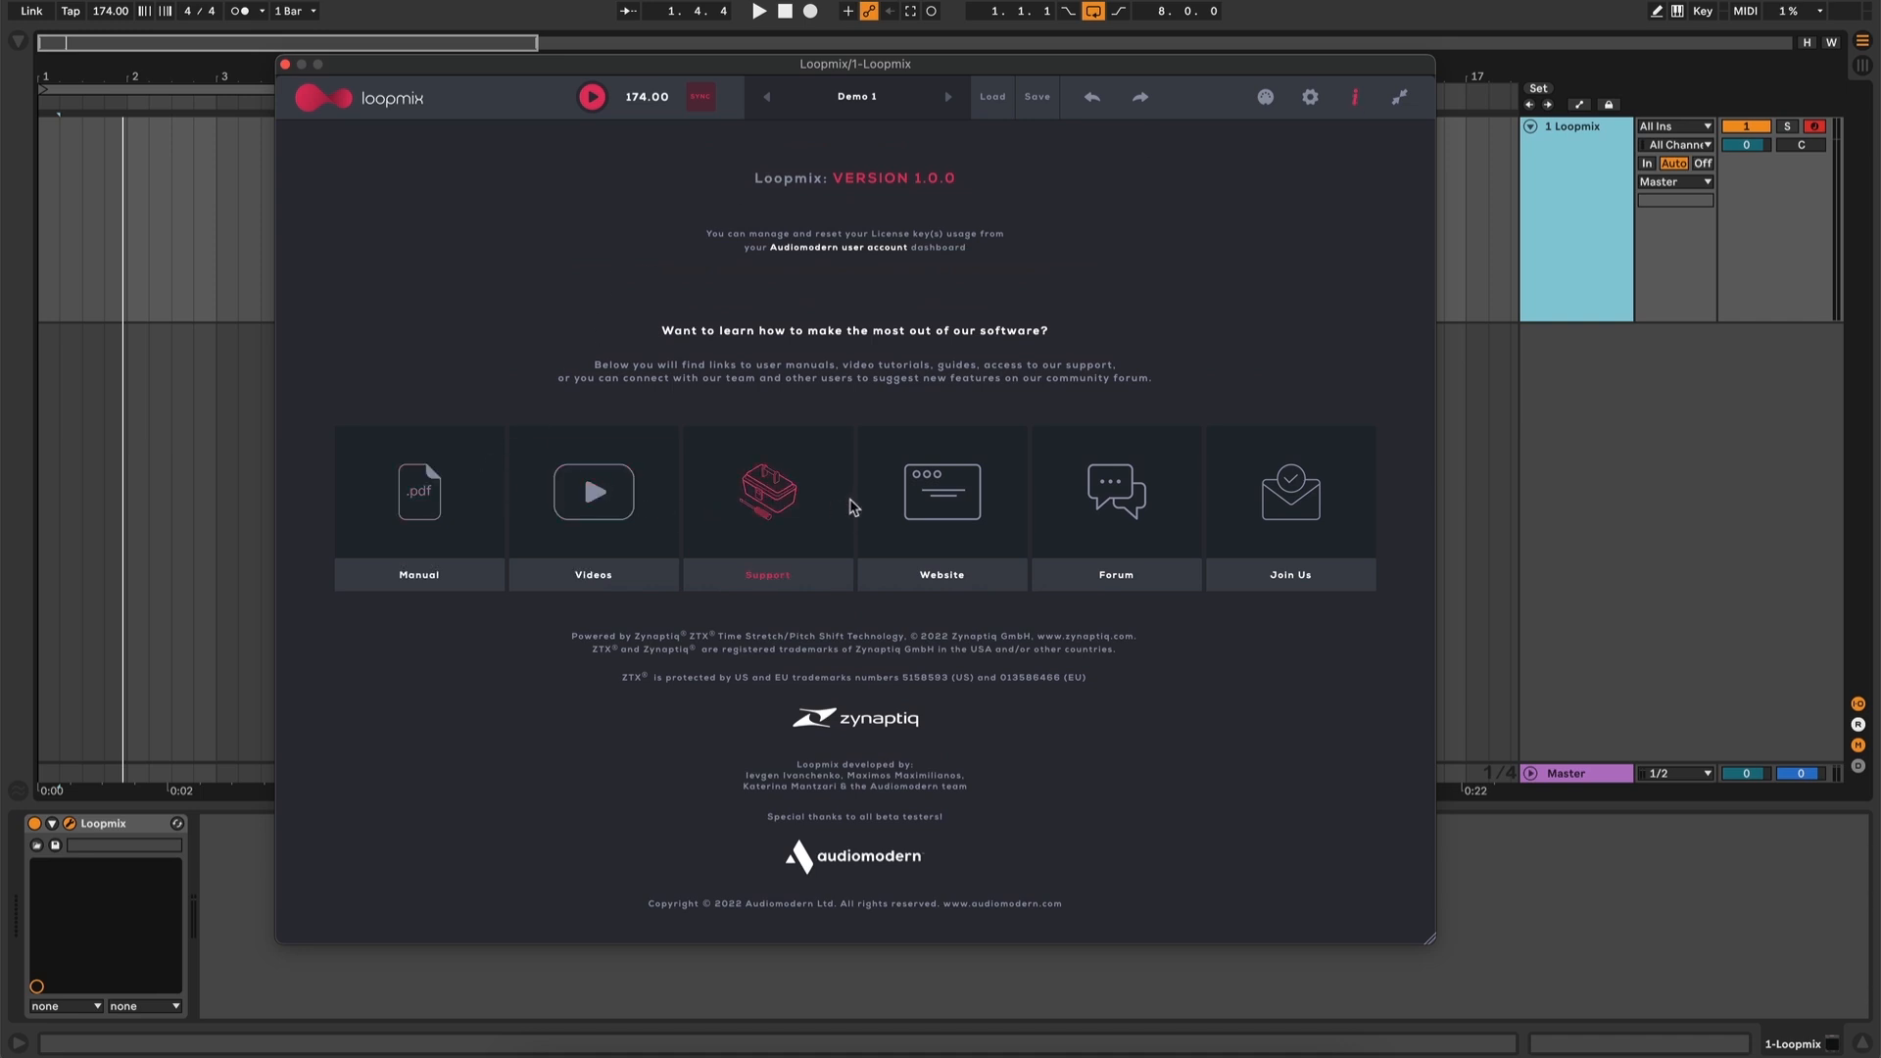
{"action": "left_click", "coordinate": [1357, 97]}
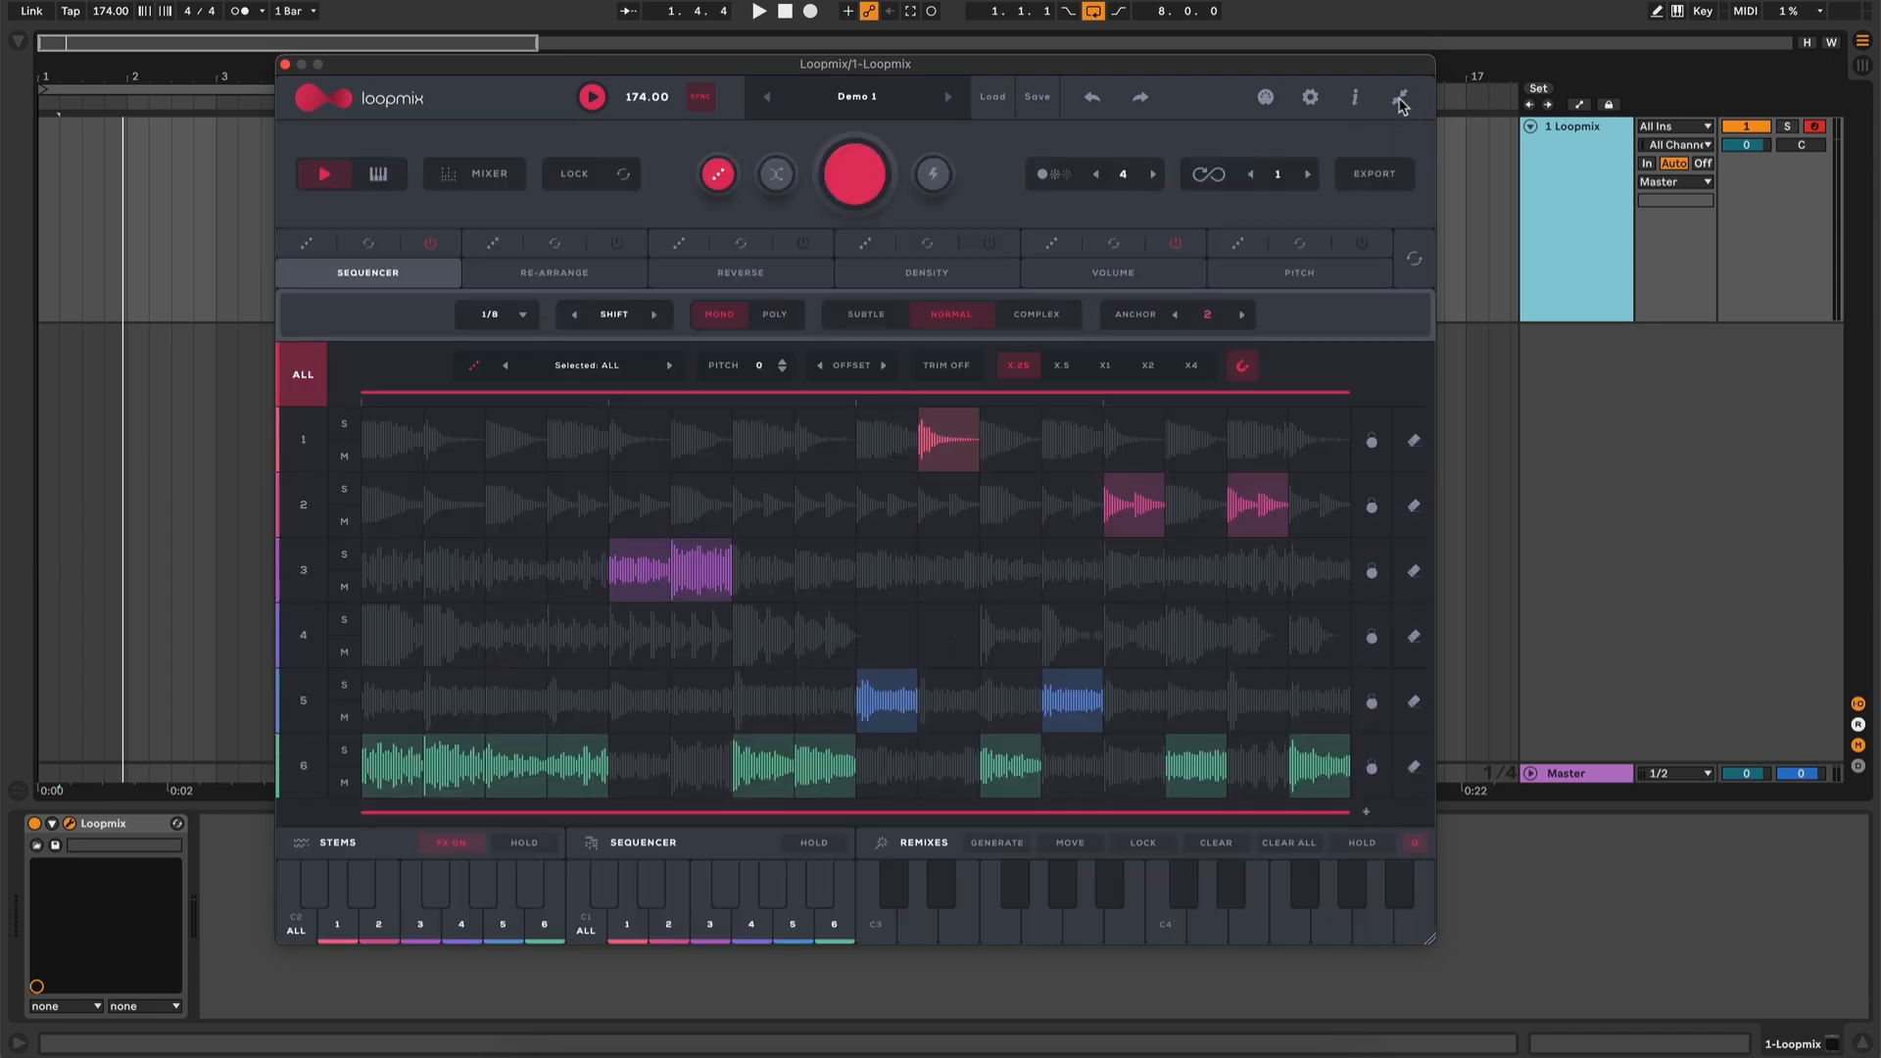